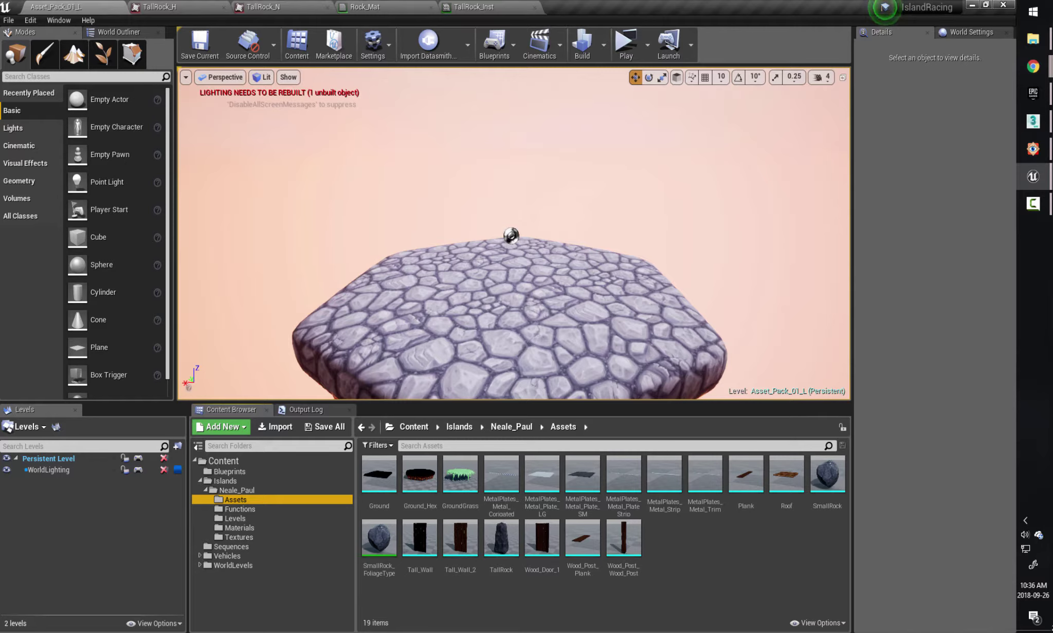
Place the TallRock static mesh from the Content Browser onto the cobblestone platform.
{"action": "left_click_drag", "start_coordinate": [501, 537], "coordinate": [465, 346]}
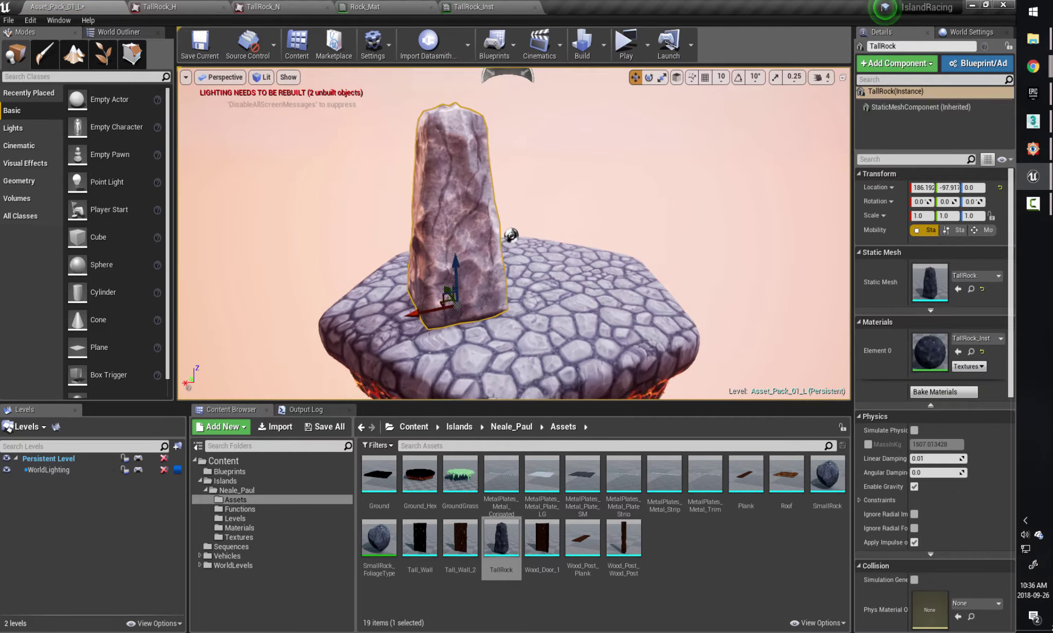
Slide the TallRock along its X and Y axes to reposition it on the platform.
{"action": "left_click_drag", "start_coordinate": [514, 247], "coordinate": [475, 268], "text": "alt"}
{"action": "scroll", "coordinate": [475, 267], "scroll_direction": "up", "scroll_amount": 3}
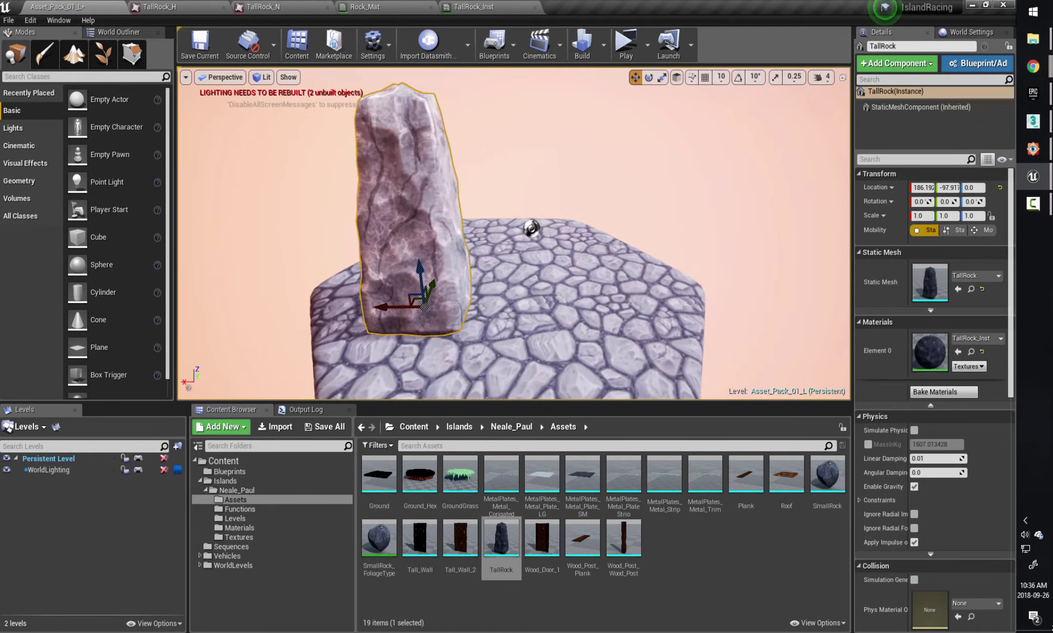
{"action": "right_click_drag", "start_coordinate": [440, 325], "coordinate": [441, 326]}
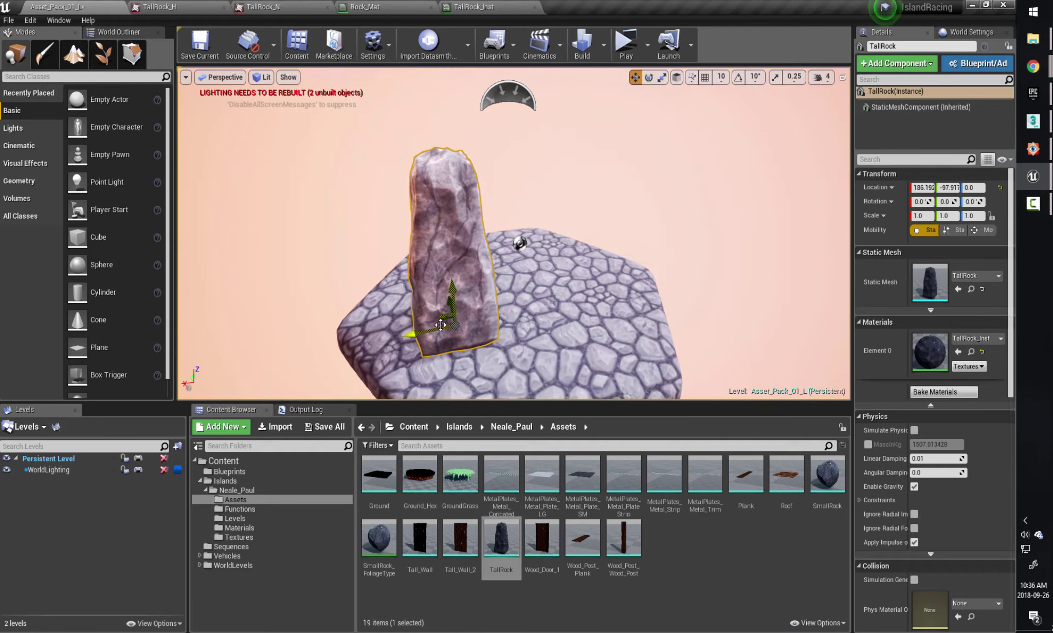
{"action": "left_click_drag", "start_coordinate": [427, 331], "coordinate": [546, 347]}
{"action": "right_click_drag", "start_coordinate": [477, 304], "coordinate": [477, 304]}
{"action": "left_click_drag", "start_coordinate": [499, 303], "coordinate": [324, 281]}
Add a SmallRock beside the TallRock's base and raise it to about 37 units.
{"action": "left_click_drag", "start_coordinate": [838, 489], "coordinate": [518, 304]}
{"action": "right_click_drag", "start_coordinate": [569, 302], "coordinate": [555, 304], "text": "alt"}
{"action": "scroll", "coordinate": [564, 299], "scroll_direction": "up", "scroll_amount": 2}
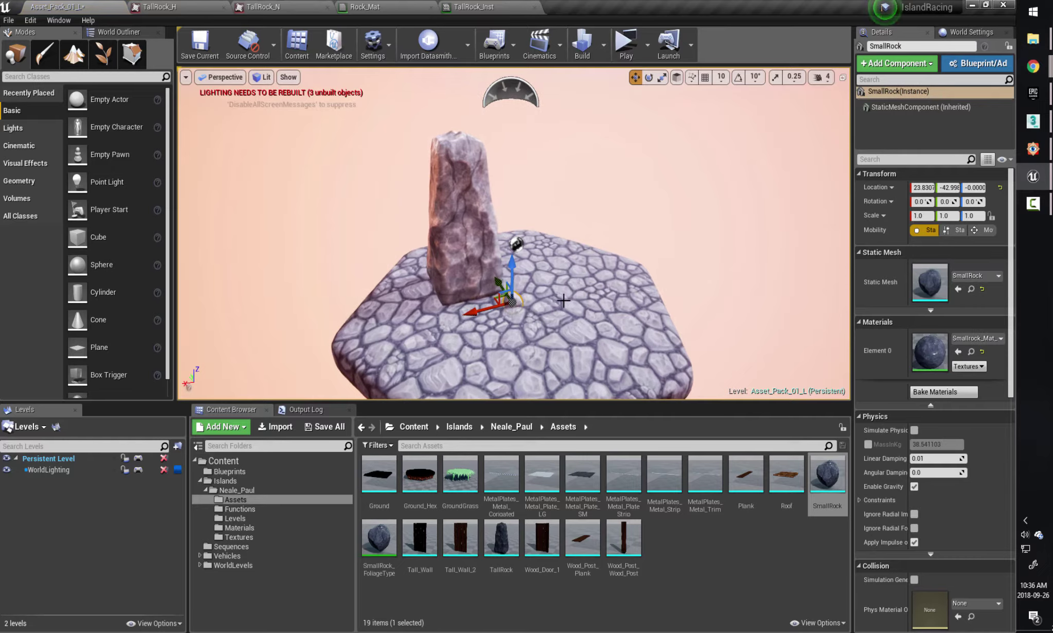
{"action": "key", "text": "f"}
{"action": "scroll", "coordinate": [589, 211], "scroll_direction": "down", "scroll_amount": 3}
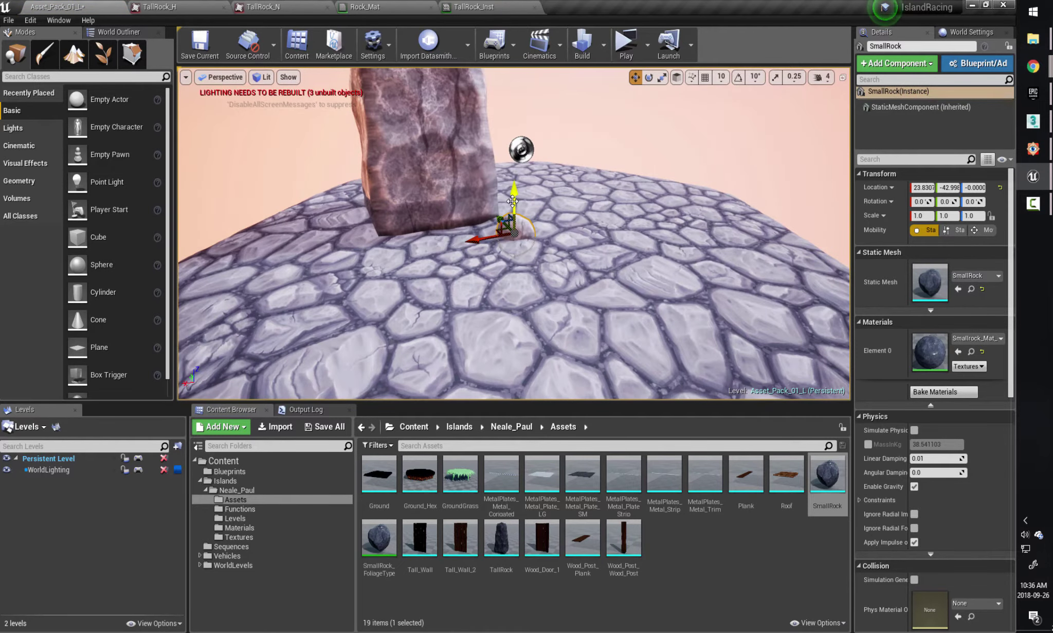
{"action": "left_click_drag", "start_coordinate": [515, 196], "coordinate": [478, 201]}
View the rocks from a lower side angle, then bring up the TallRock_H height texture.
{"action": "left_click_drag", "start_coordinate": [598, 209], "coordinate": [560, 210], "text": "alt"}
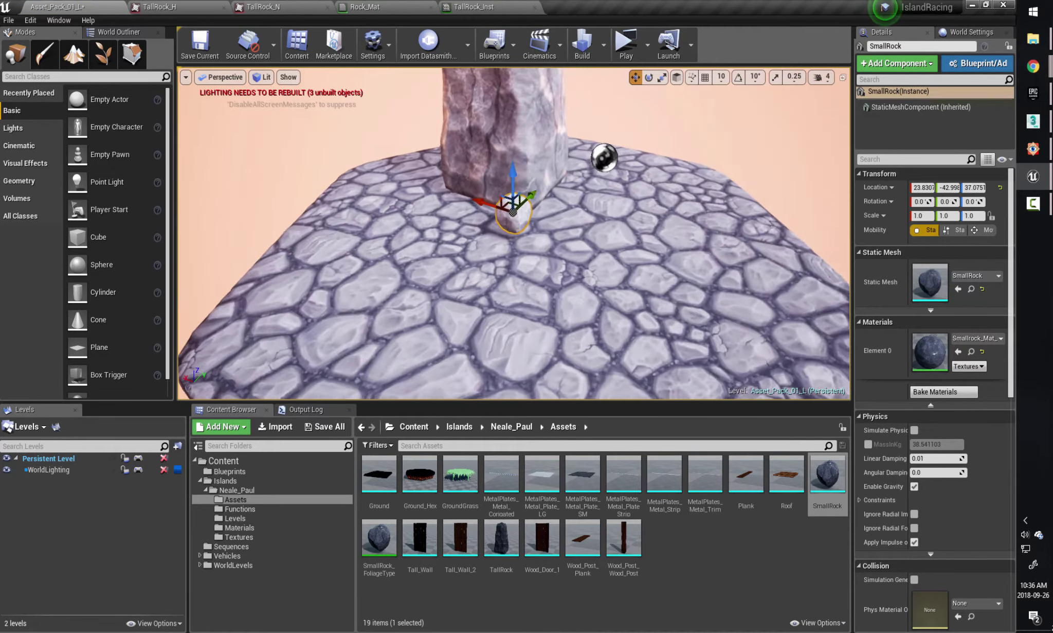
{"action": "mouse_move", "coordinate": [566, 208]}
{"action": "right_mouse_down", "text": "alt"}
{"action": "mouse_move", "coordinate": [598, 209]}
{"action": "mouse_move", "coordinate": [579, 209]}
{"action": "right_mouse_up", "text": "alt"}
{"action": "middle_click_drag", "start_coordinate": [579, 175], "coordinate": [597, 209], "text": "alt"}
{"action": "left_click_drag", "start_coordinate": [597, 209], "coordinate": [757, 148], "text": "alt"}
{"action": "mouse_move", "coordinate": [757, 147]}
{"action": "right_mouse_down", "text": "alt"}
{"action": "mouse_move", "coordinate": [718, 160]}
{"action": "mouse_move", "coordinate": [750, 149]}
{"action": "right_mouse_up", "text": "alt"}
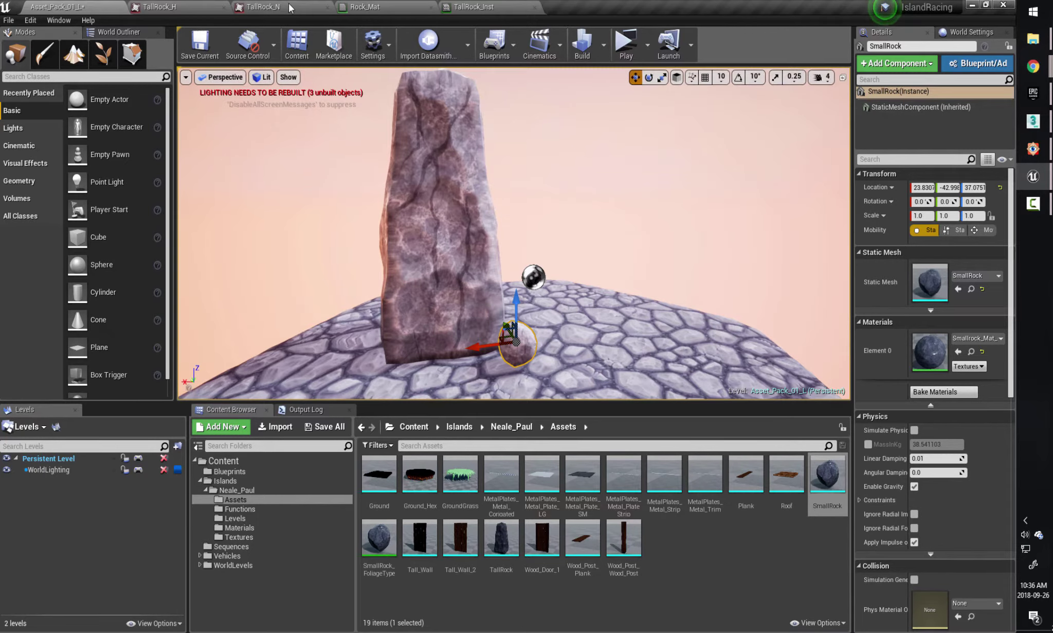
{"action": "left_click", "coordinate": [170, 7]}
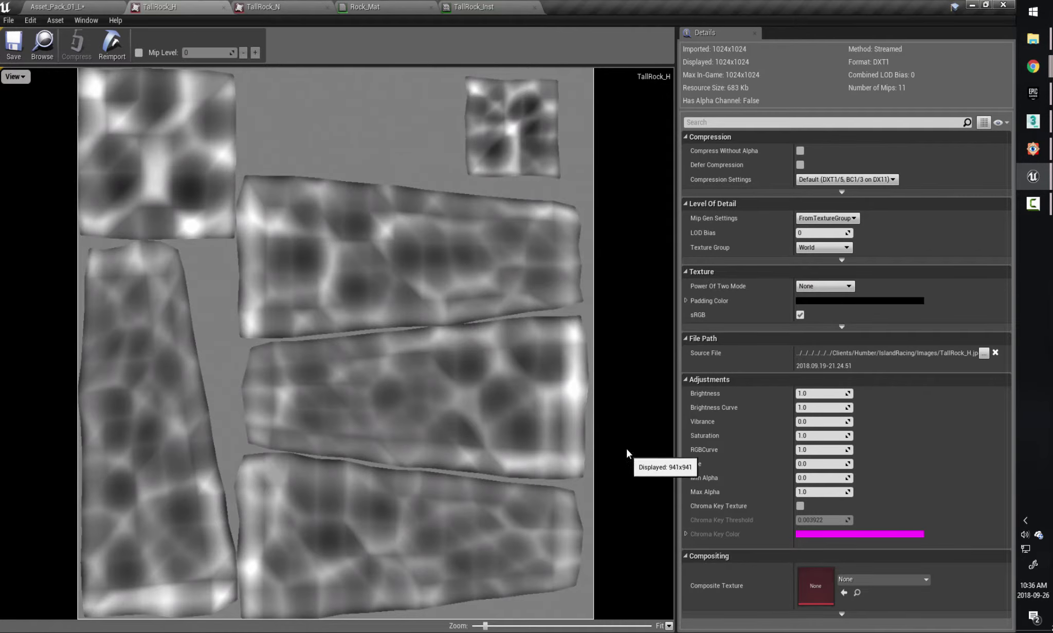
Inspect the TallRock_N normal map, Rock_Mat graph and TallRock_Inst material preview.
{"action": "left_click", "coordinate": [285, 6]}
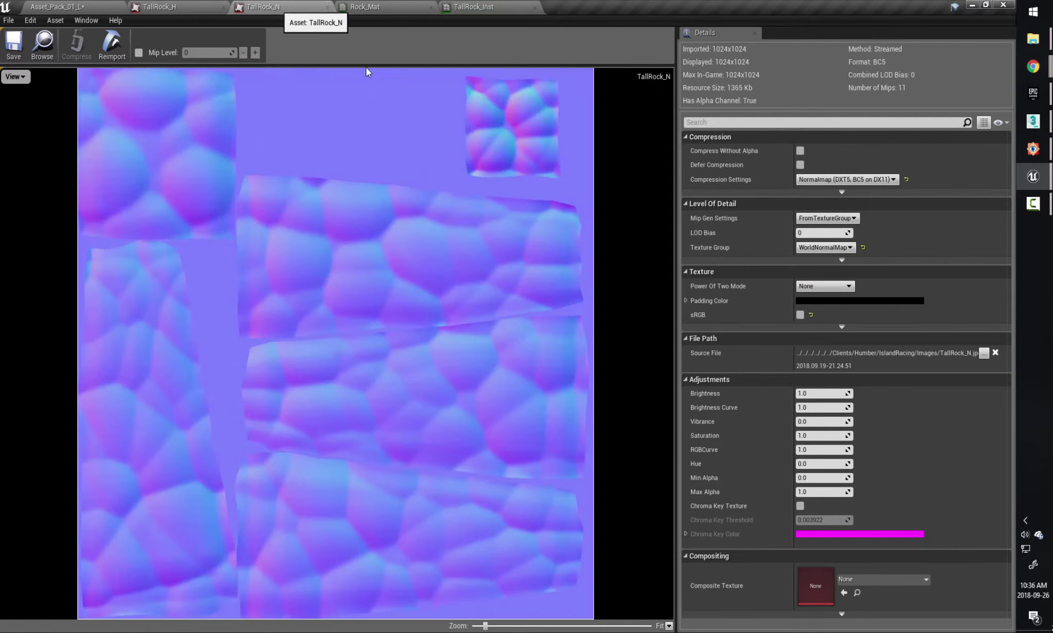
{"action": "left_click", "coordinate": [379, 7]}
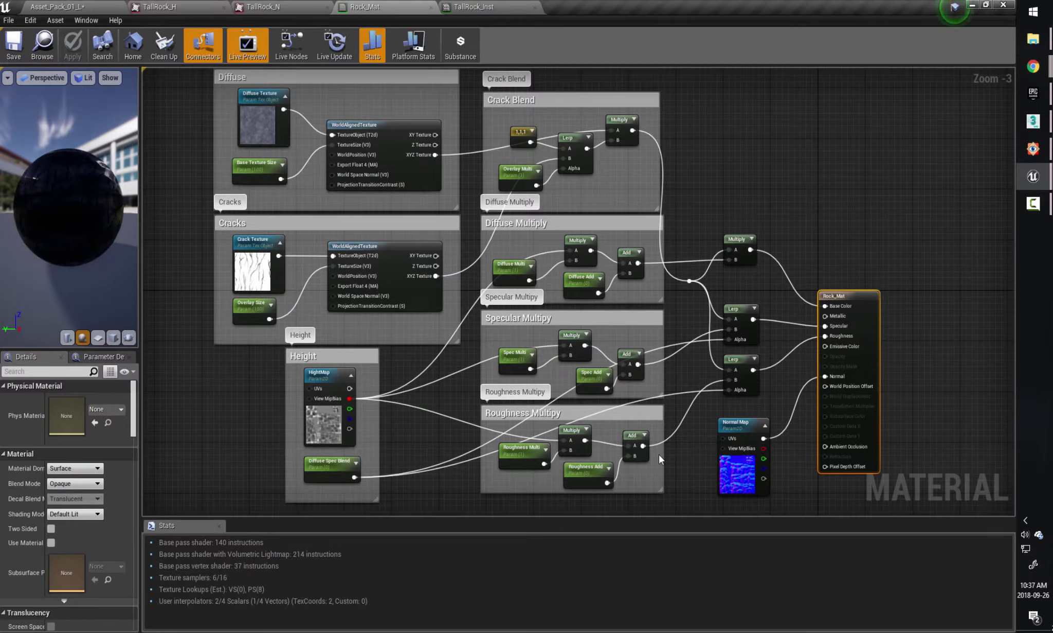
{"action": "left_click", "coordinate": [491, 9]}
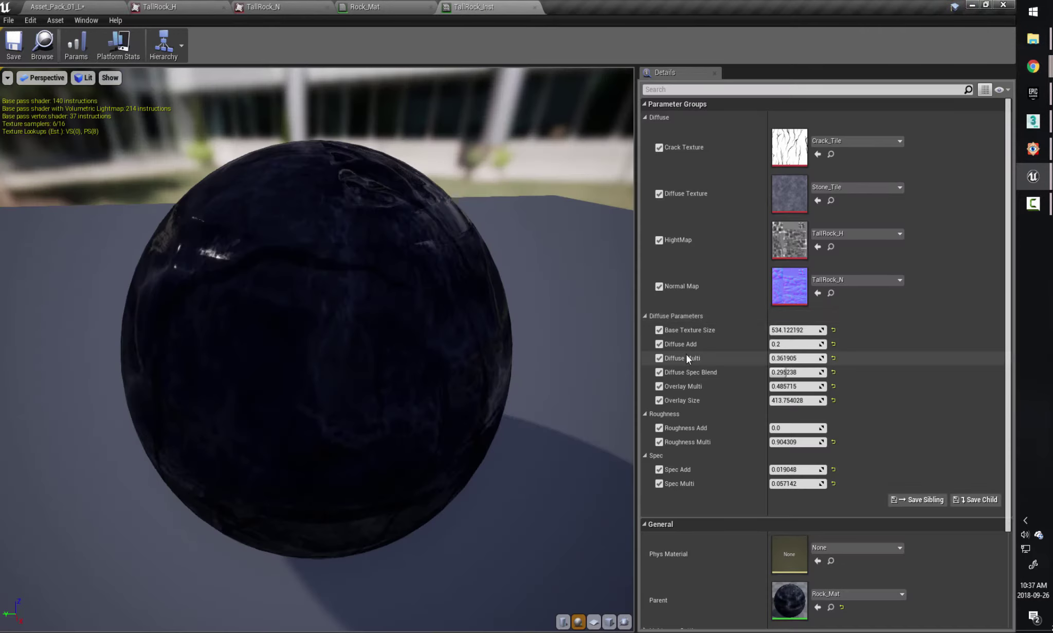
{"action": "left_click_drag", "start_coordinate": [423, 358], "coordinate": [420, 331]}
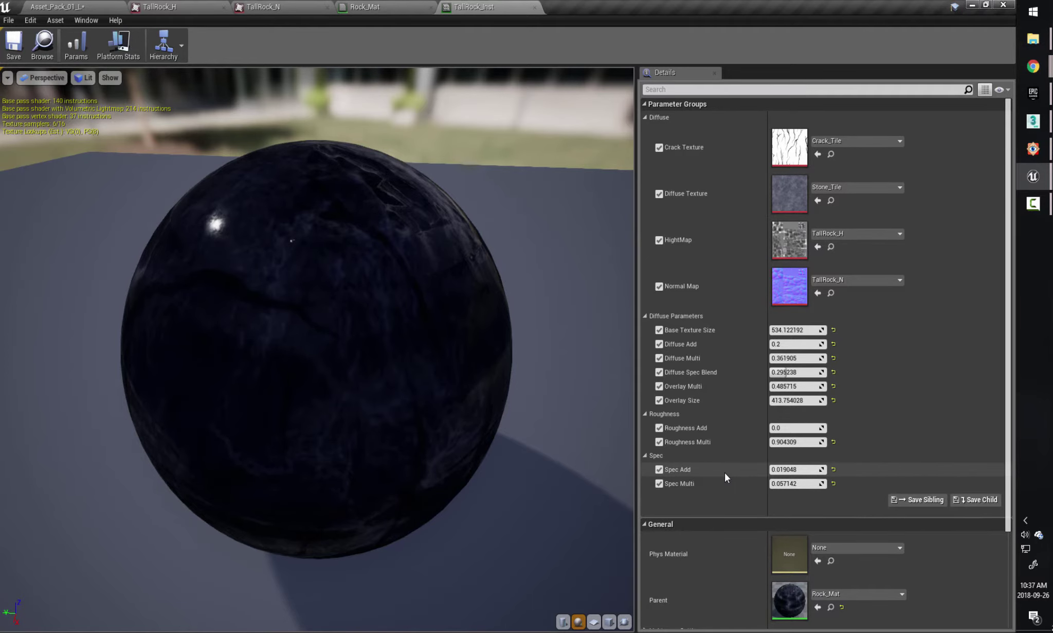
Recheck the Rock_Mat graph and TallRock_Inst parameters, then switch over to 3ds Max.
{"action": "left_click", "coordinate": [406, 7]}
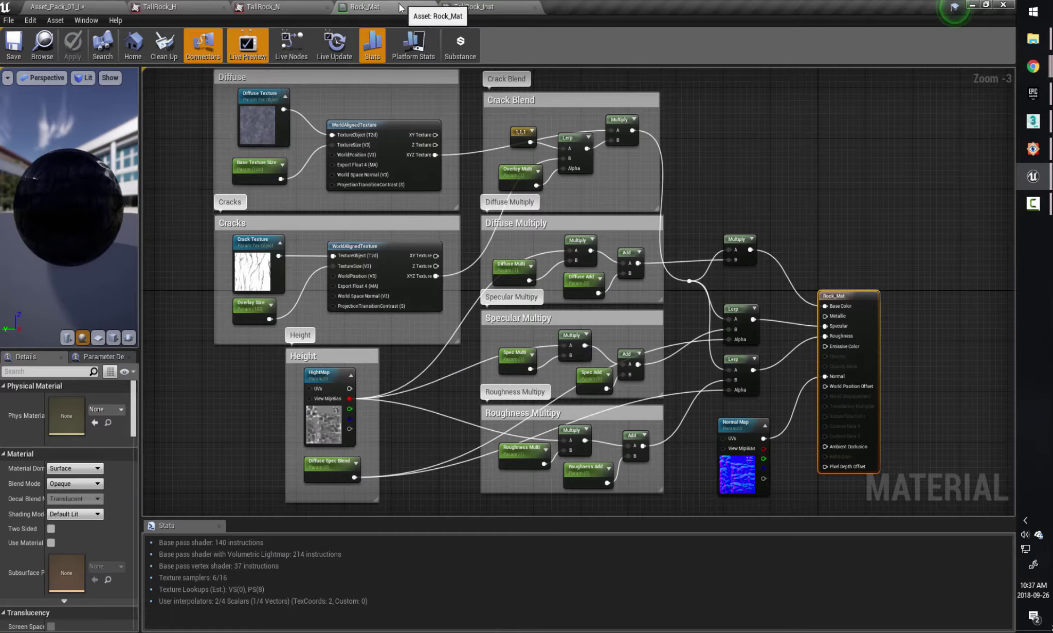
{"action": "left_click", "coordinate": [476, 6]}
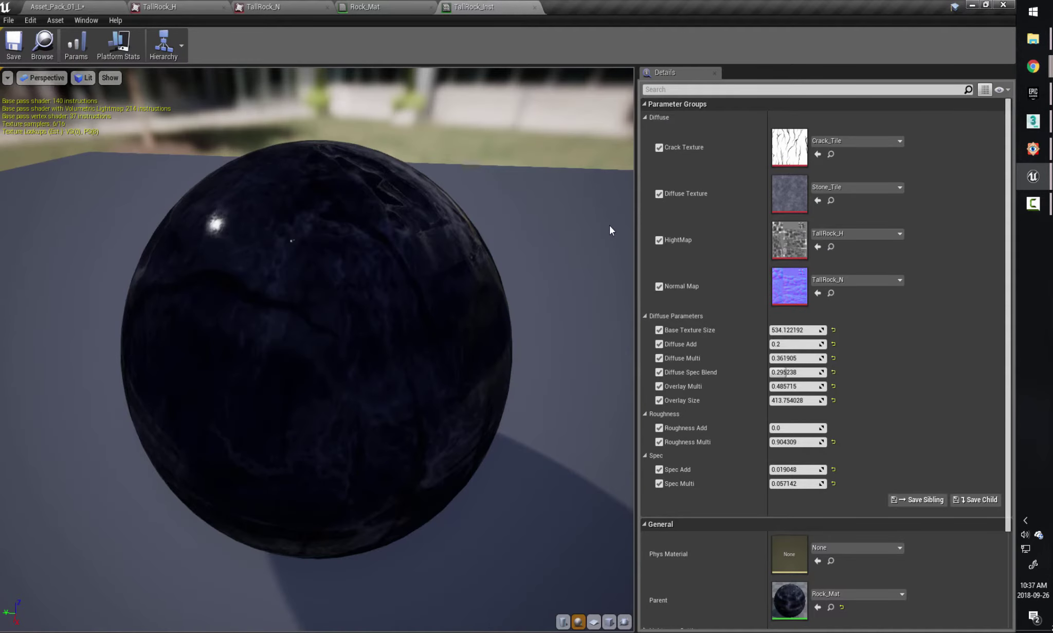
{"action": "left_click", "coordinate": [1033, 121]}
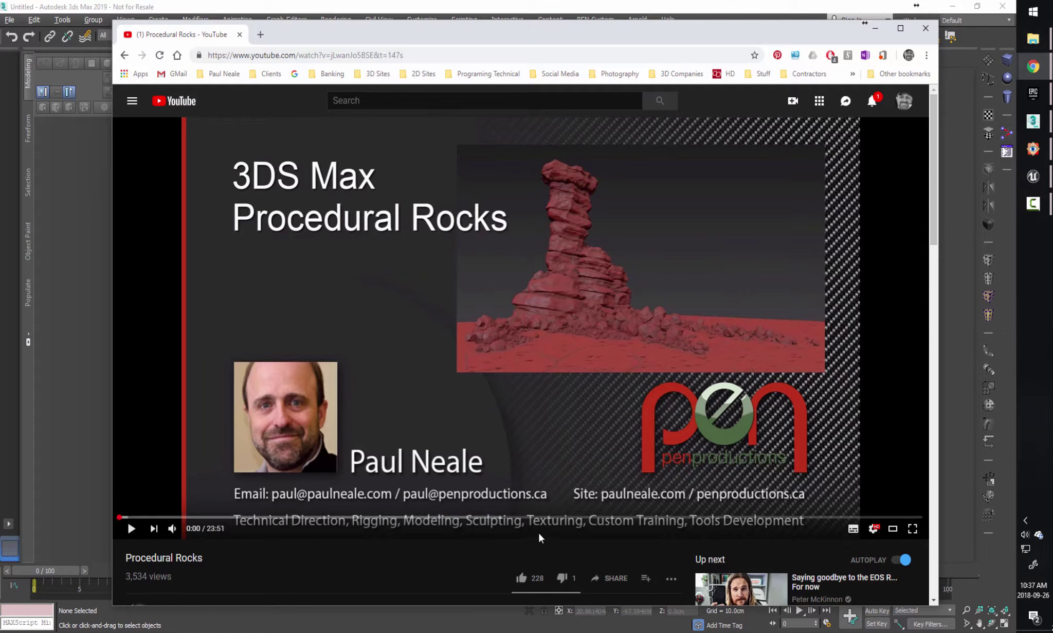
Shrink the YouTube Procedural Rocks browser window slightly, then close it.
{"action": "left_click_drag", "start_coordinate": [494, 606], "coordinate": [494, 592]}
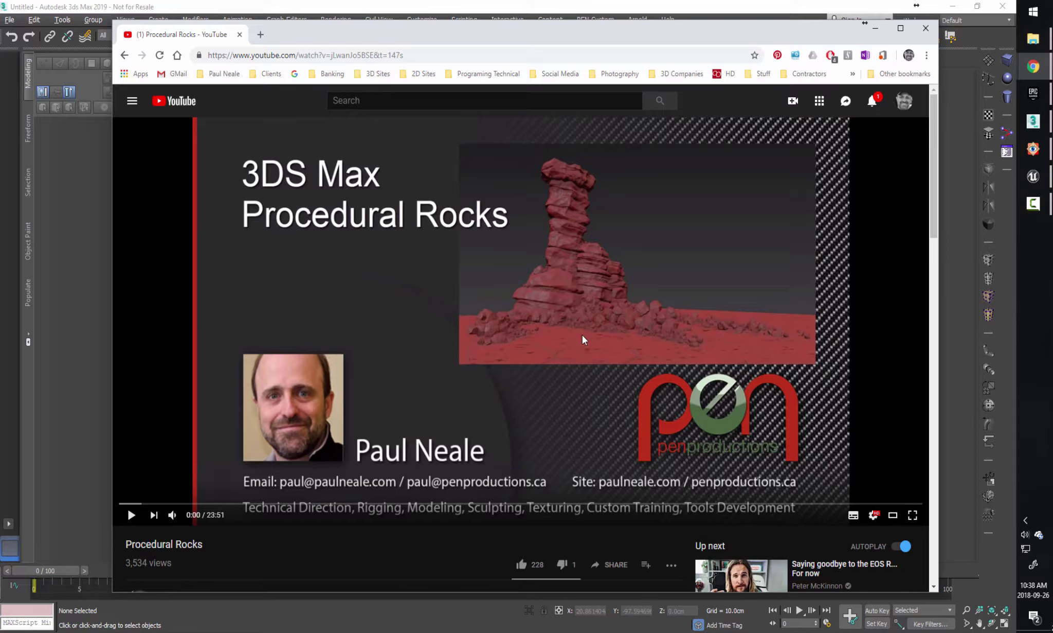
{"action": "left_click", "coordinate": [927, 28]}
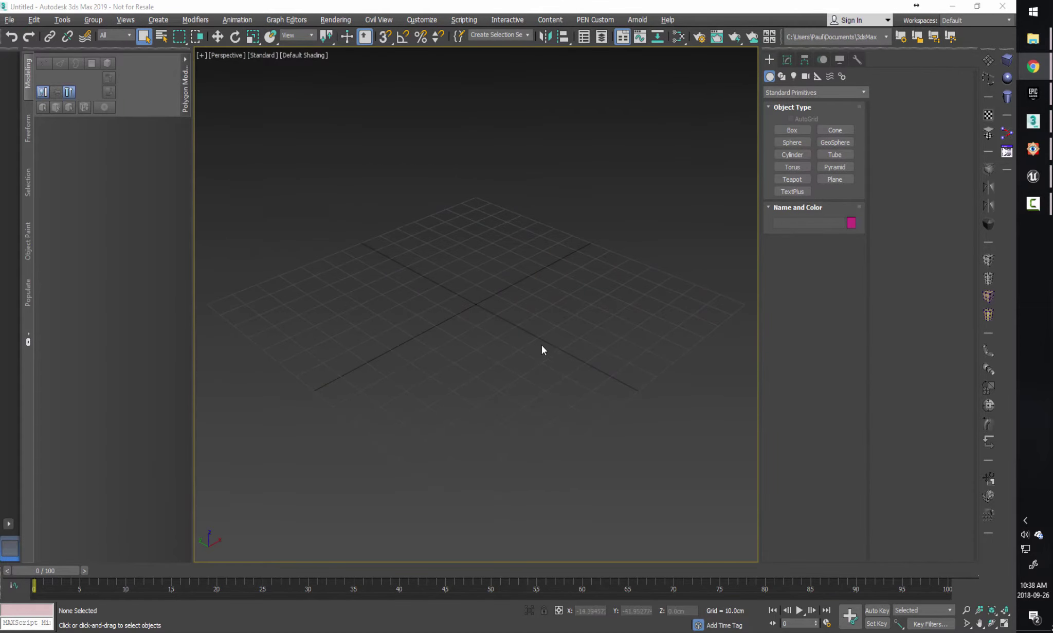
Draw a trial sphere on the grid and undo it.
{"action": "middle_click_drag", "start_coordinate": [542, 349], "coordinate": [569, 425]}
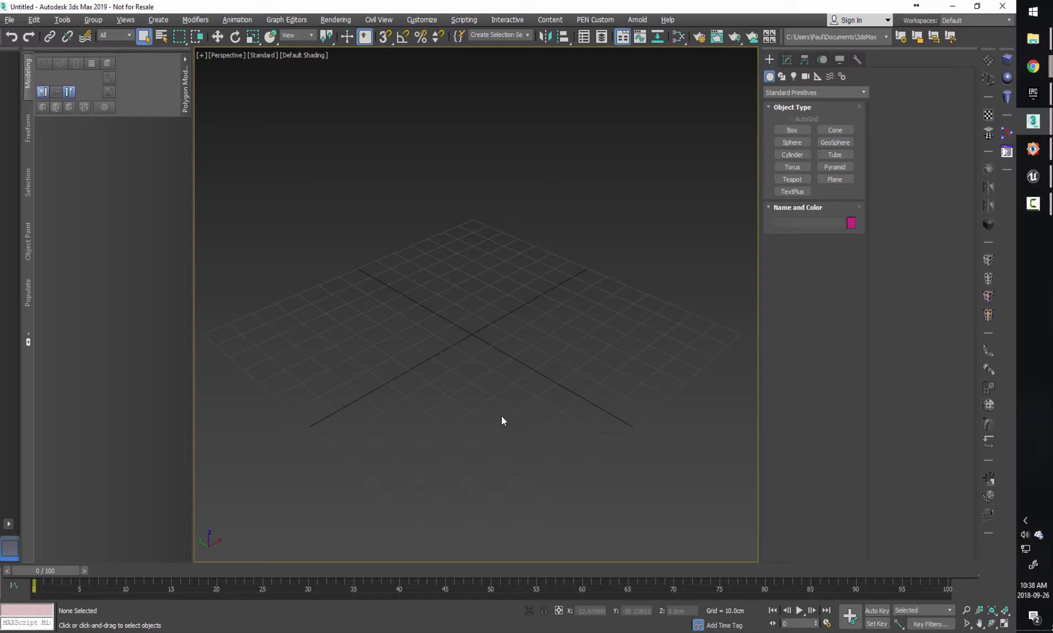
{"action": "right_click", "coordinate": [448, 387], "text": "ctrl"}
{"action": "left_click", "coordinate": [480, 364]}
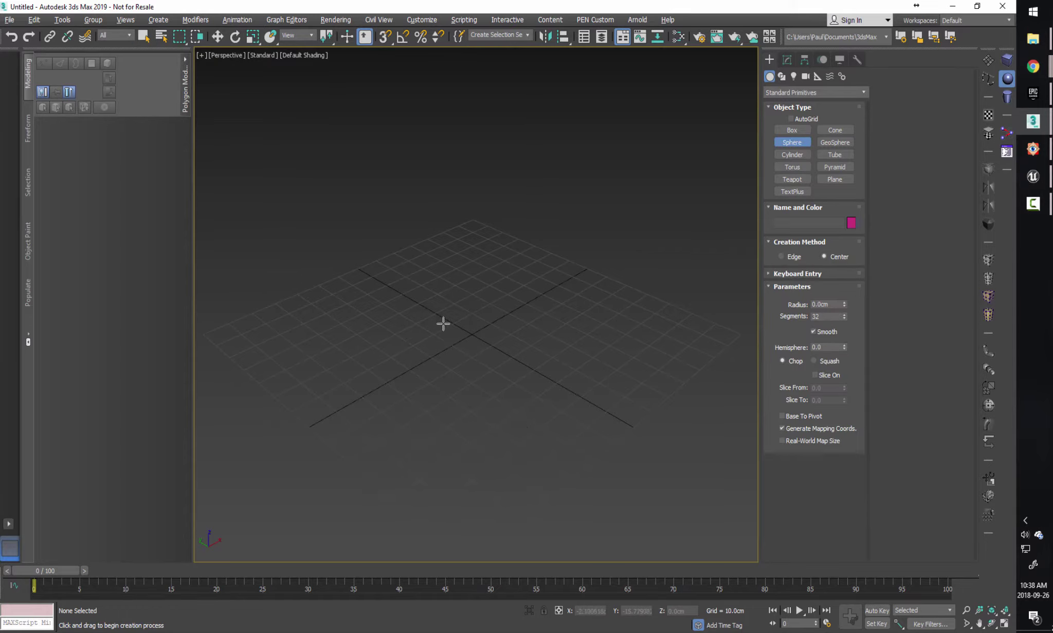
{"action": "left_click_drag", "start_coordinate": [433, 334], "coordinate": [494, 323]}
{"action": "key", "text": "ctrl+z"}
Create a tall box, Box001, at the centre of the grid.
{"action": "right_click", "coordinate": [431, 345], "text": "ctrl"}
{"action": "left_click", "coordinate": [455, 320]}
{"action": "left_click_drag", "start_coordinate": [433, 336], "coordinate": [520, 329]}
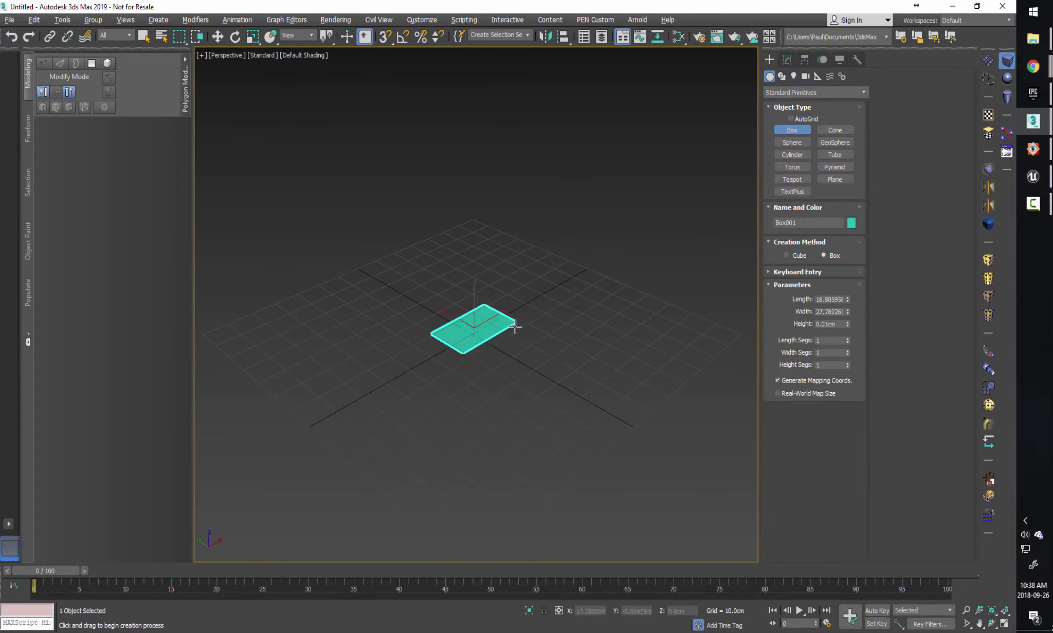
{"action": "left_click", "coordinate": [510, 181]}
{"action": "right_click", "coordinate": [606, 189]}
{"action": "middle_click_drag", "start_coordinate": [555, 188], "coordinate": [578, 252]}
{"action": "left_click", "coordinate": [427, 21]}
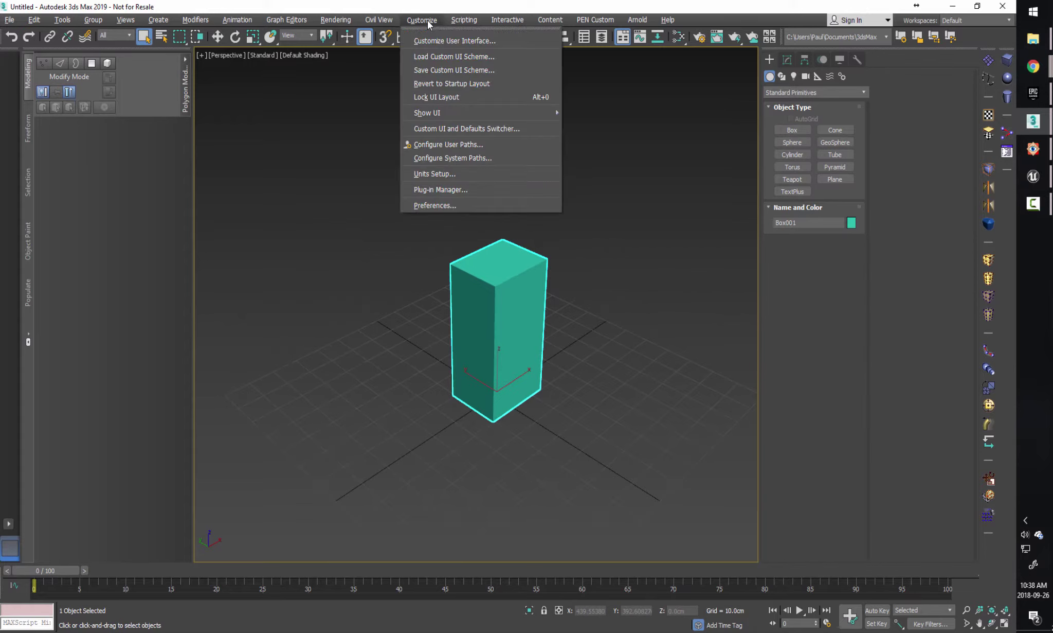
Set the scene's display units to metric Meters in Units Setup.
{"action": "left_click", "coordinate": [435, 173]}
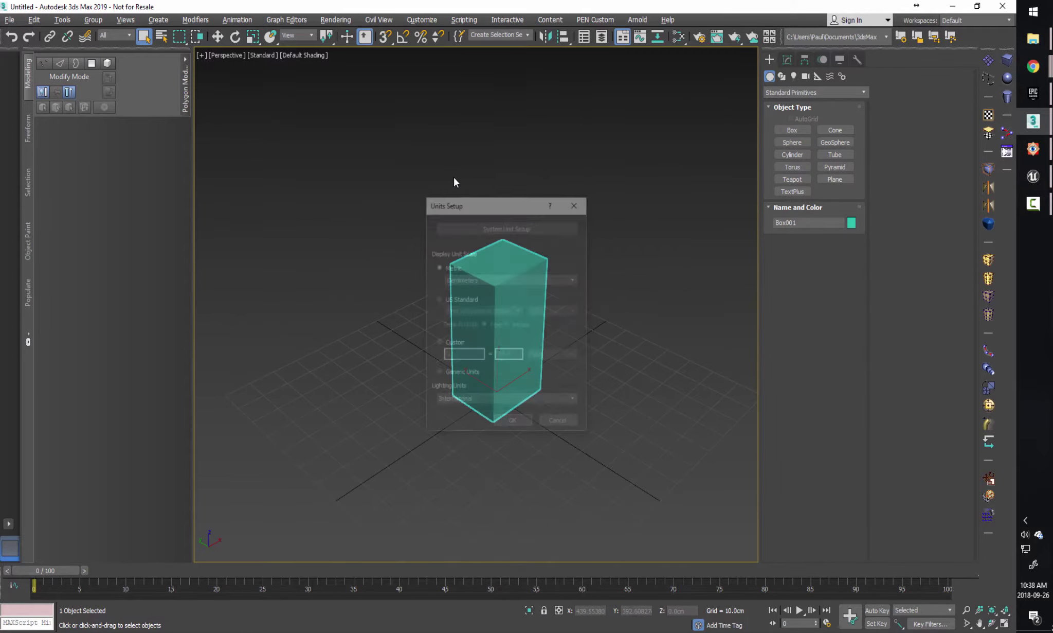
{"action": "left_click_drag", "start_coordinate": [519, 200], "coordinate": [396, 191]}
{"action": "left_click", "coordinate": [381, 218]}
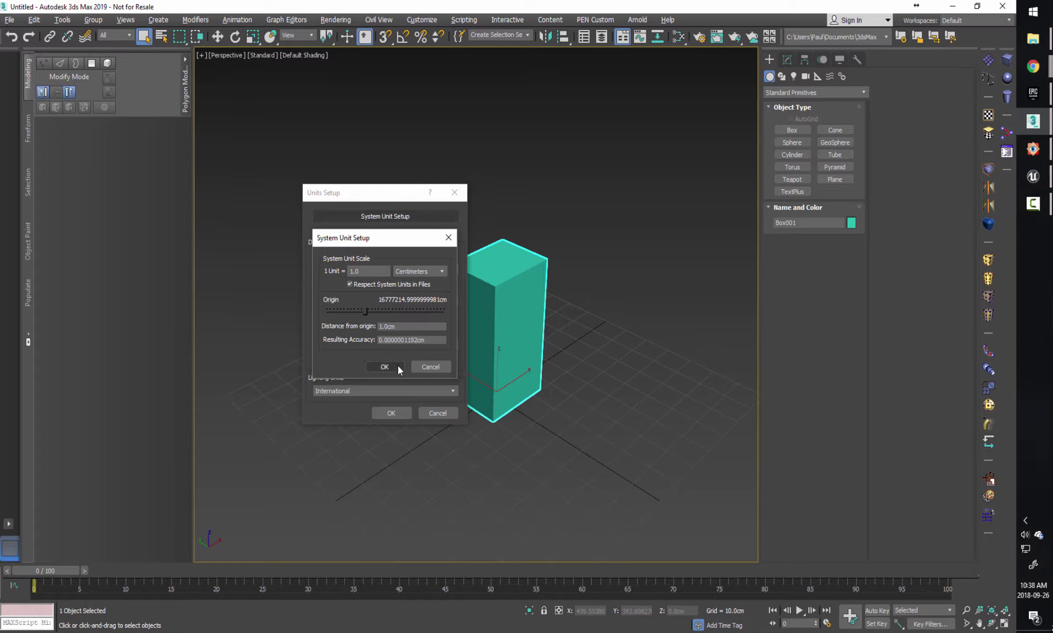
{"action": "left_click", "coordinate": [385, 367]}
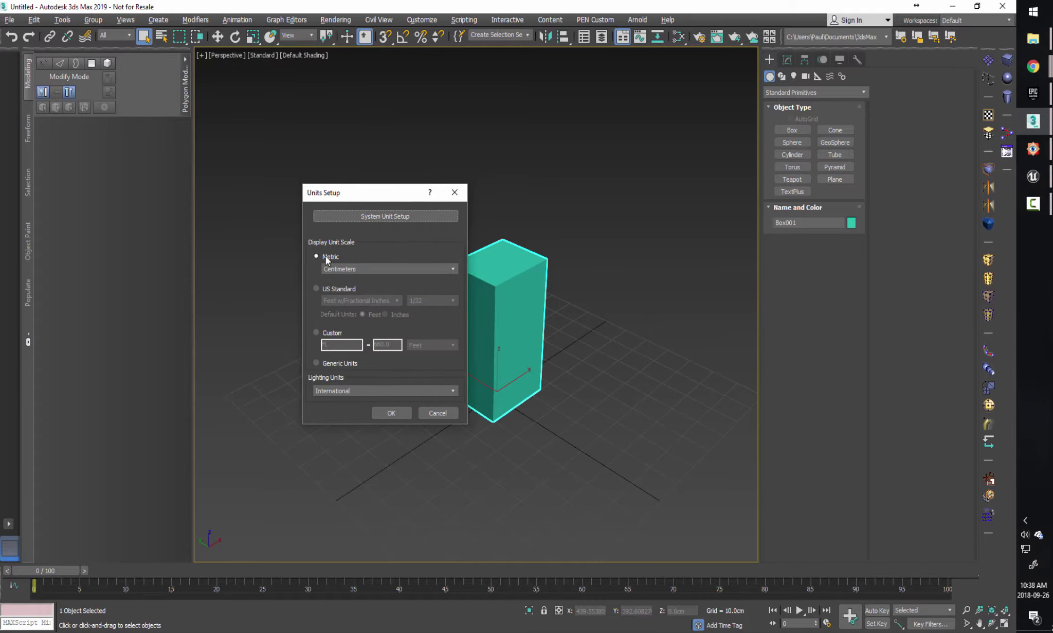
{"action": "left_click", "coordinate": [343, 272]}
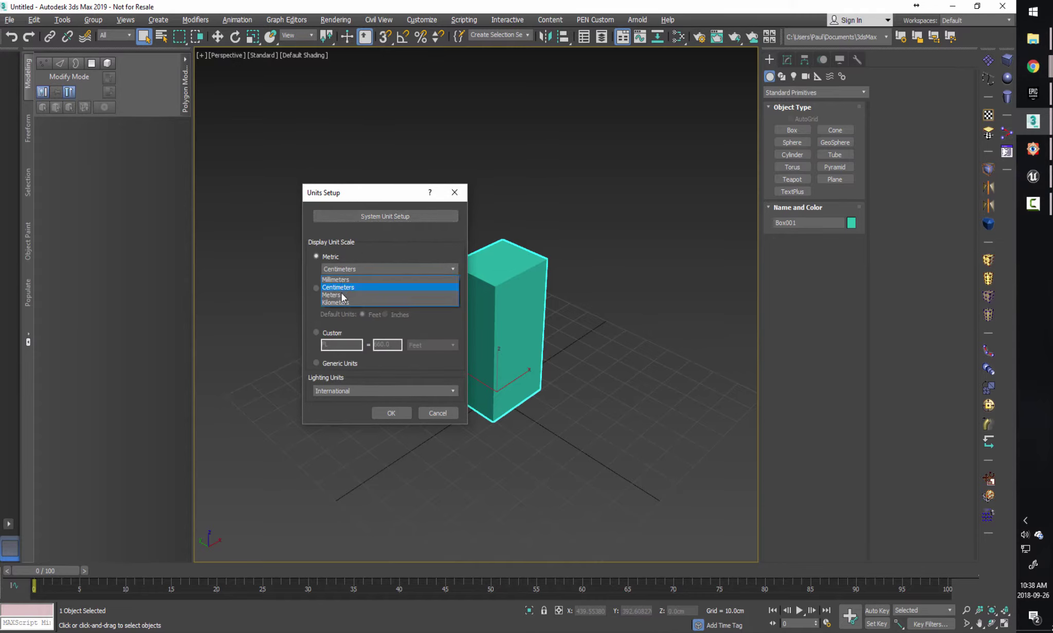
{"action": "left_click", "coordinate": [342, 287]}
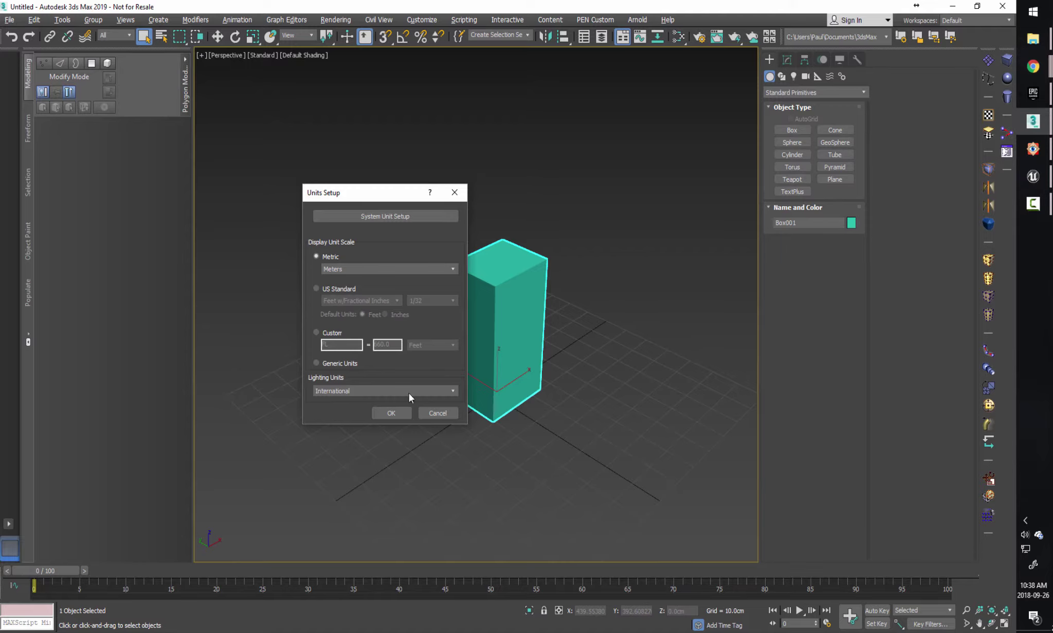
{"action": "left_click", "coordinate": [391, 413]}
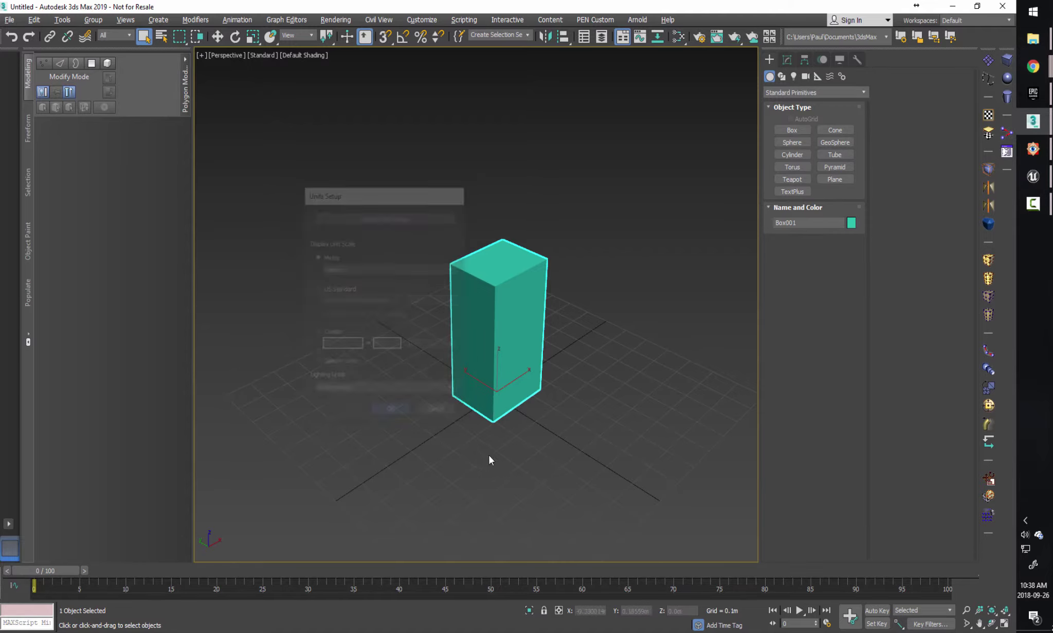
{"action": "left_click", "coordinate": [787, 60]}
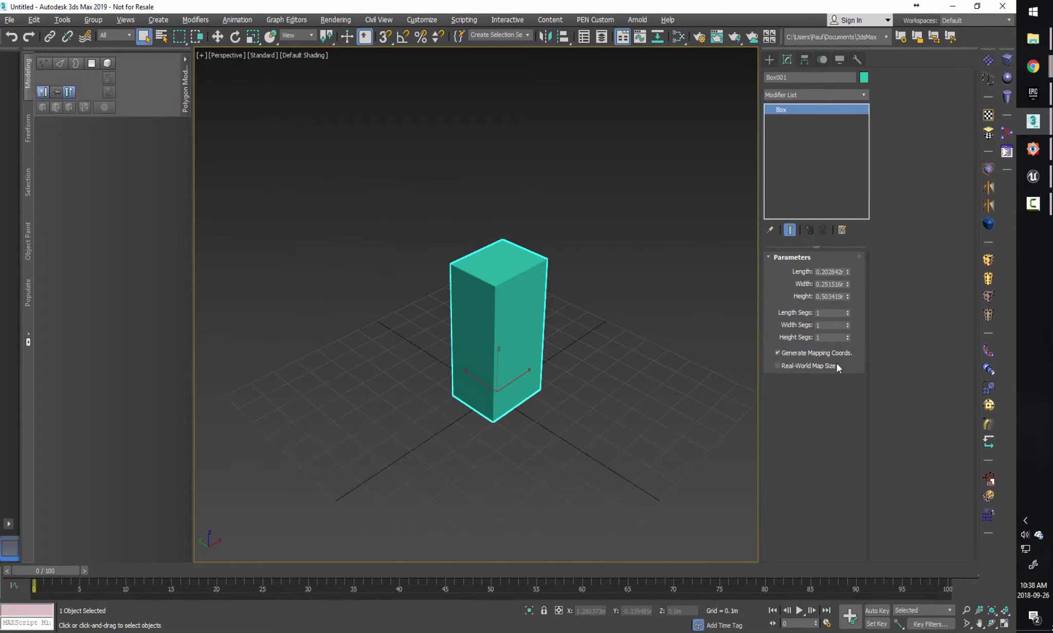
Set Box001's length to 1 m, width to 1 m and height to 2 m.
{"action": "double_click", "coordinate": [830, 272]}
{"action": "type", "text": "1"}
{"action": "key", "text": "Tab"}
{"action": "type", "text": "1"}
{"action": "key", "text": "Tab"}
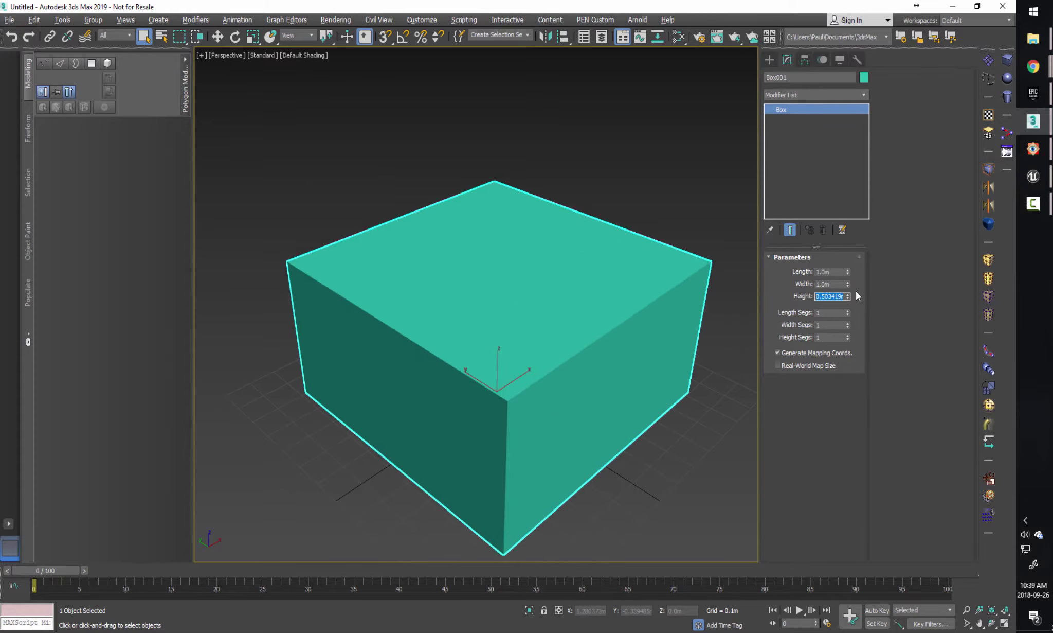
{"action": "type", "text": "2"}
{"action": "key", "text": "Tab"}
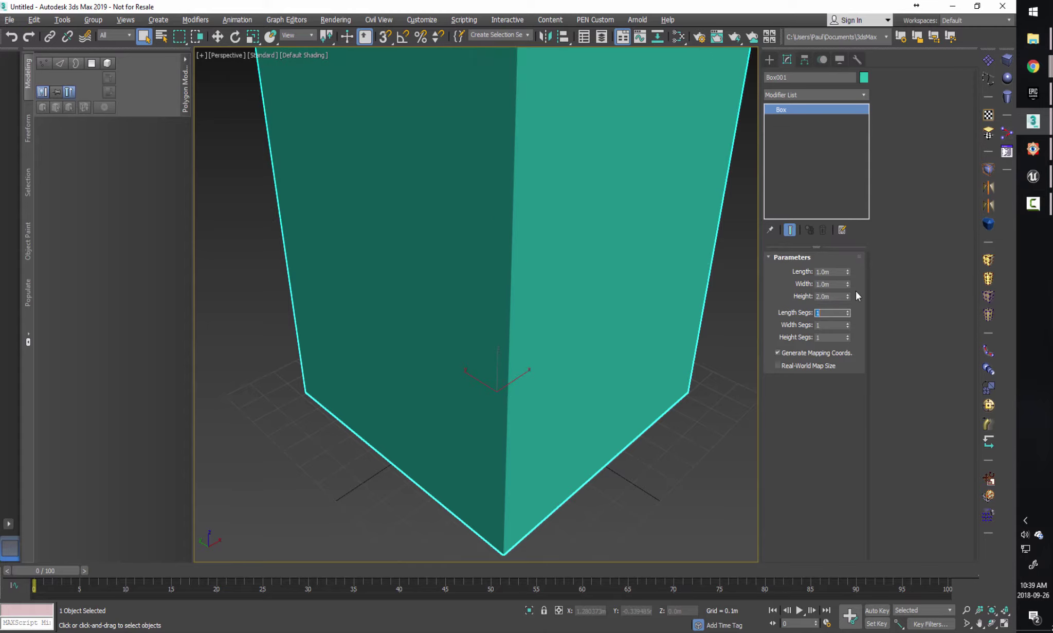
{"action": "right_click", "coordinate": [563, 366]}
{"action": "left_click", "coordinate": [341, 346]}
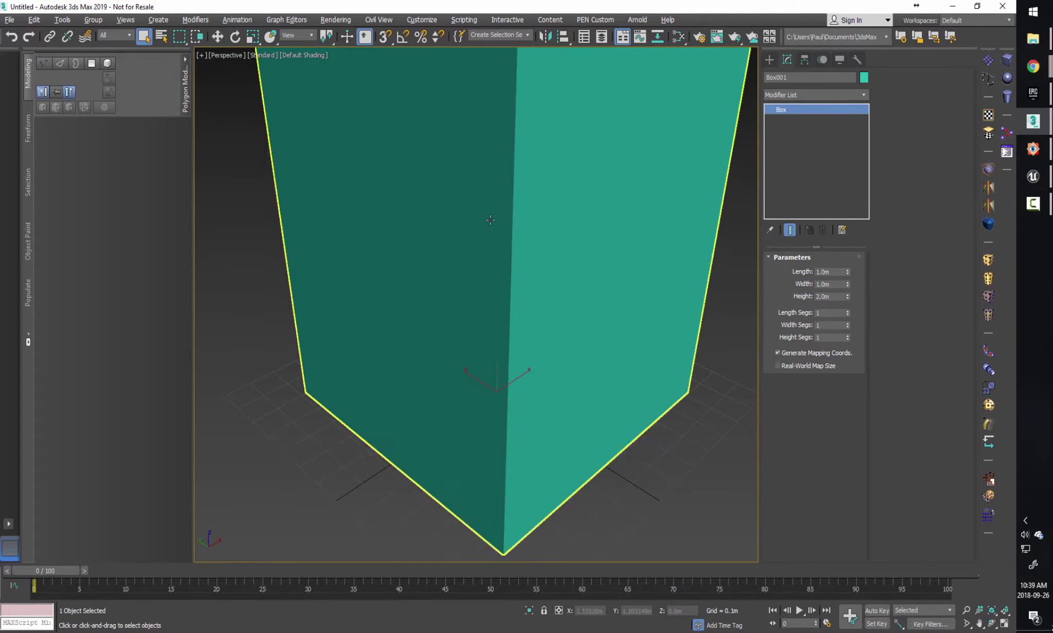
Turn on Edged Faces so the box's mesh edges show in the viewport.
{"action": "scroll", "coordinate": [484, 303], "scroll_direction": "down", "scroll_amount": 3}
{"action": "middle_click_drag", "start_coordinate": [531, 303], "coordinate": [522, 406], "text": "alt"}
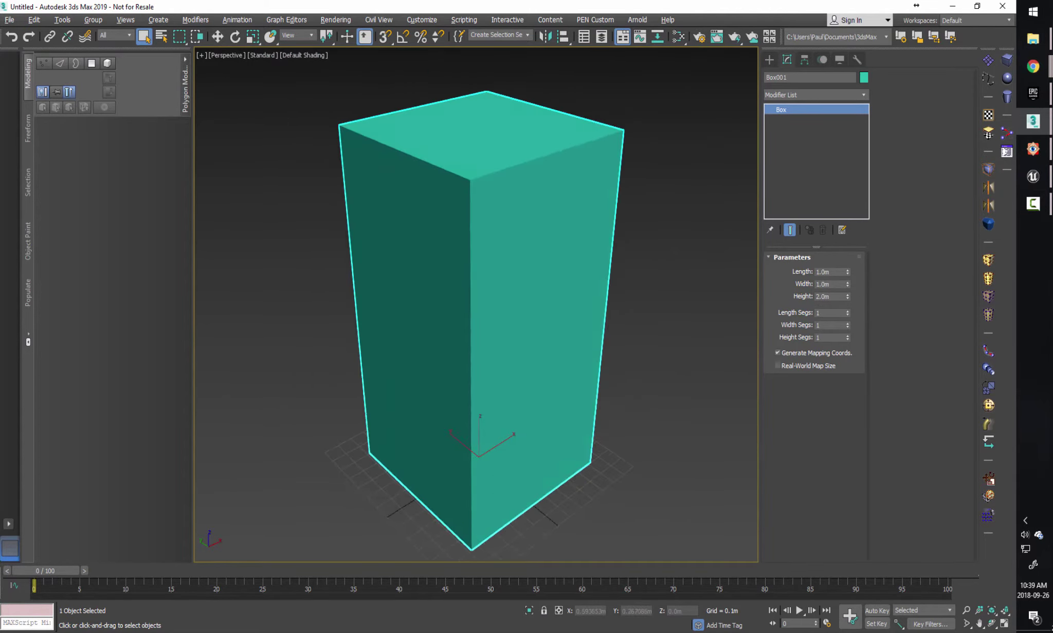
{"action": "scroll", "coordinate": [519, 367], "scroll_direction": "down", "scroll_amount": 2}
{"action": "mouse_move", "coordinate": [520, 367]}
{"action": "middle_mouse_down", "text": "alt"}
{"action": "mouse_move", "coordinate": [517, 358]}
{"action": "mouse_move", "coordinate": [536, 379]}
{"action": "middle_mouse_up", "text": "alt"}
{"action": "key", "text": "F4"}
{"action": "scroll", "coordinate": [536, 379], "scroll_direction": "up", "scroll_amount": 1}
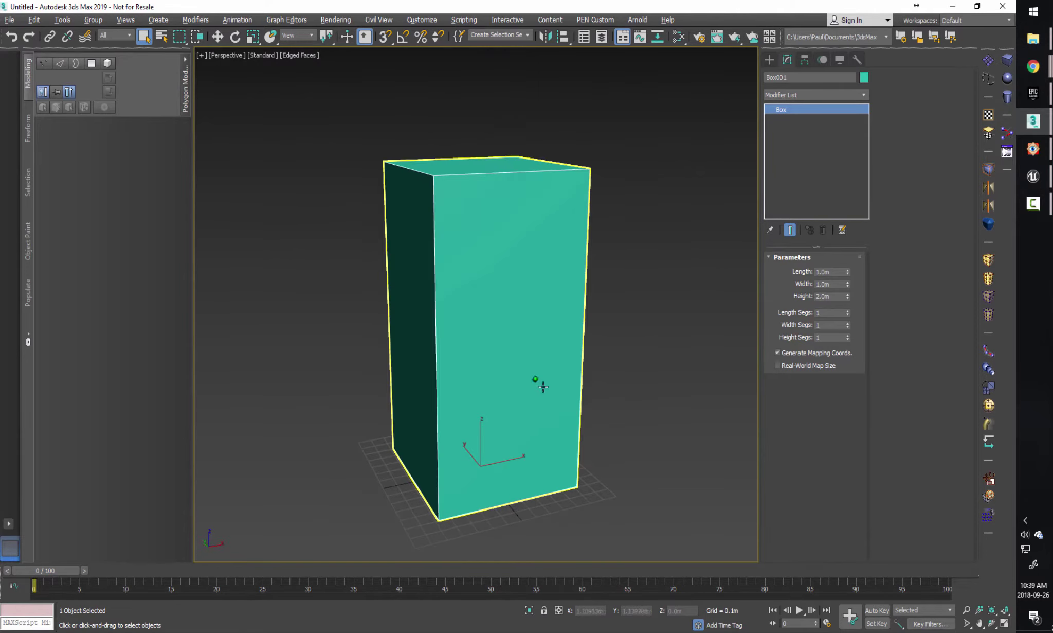
Give the box 5 length, 5 width and 10 height segments.
{"action": "left_click", "coordinate": [835, 312]}
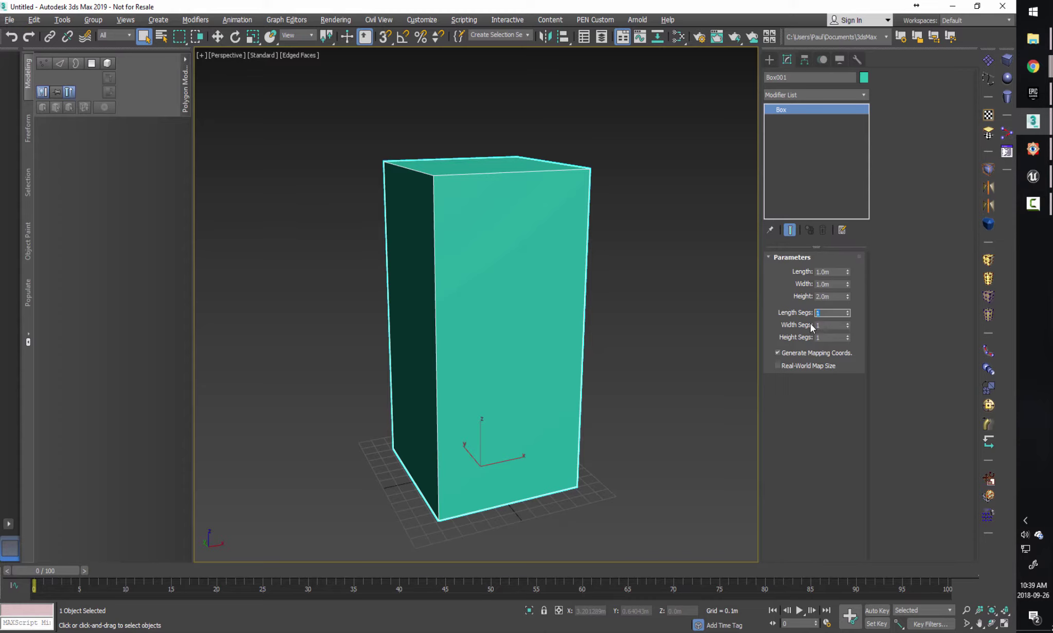
{"action": "type", "text": "5"}
{"action": "key", "text": "Tab"}
{"action": "type", "text": "5"}
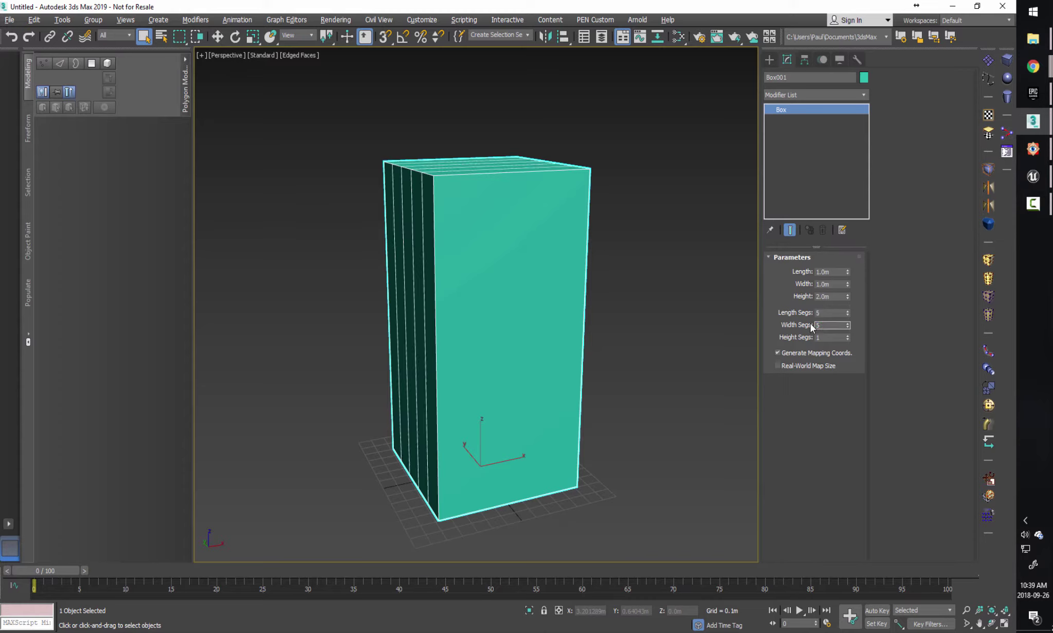
{"action": "key", "text": "Tab"}
{"action": "type", "text": "10"}
{"action": "key", "text": "Return"}
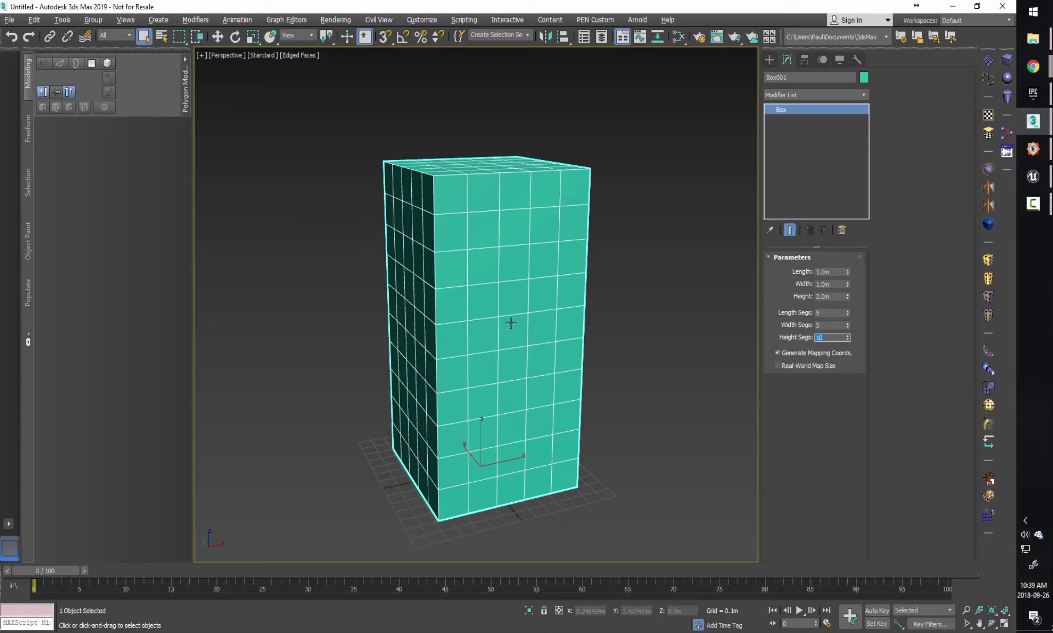
{"action": "middle_click_drag", "start_coordinate": [511, 322], "coordinate": [566, 348], "text": "alt"}
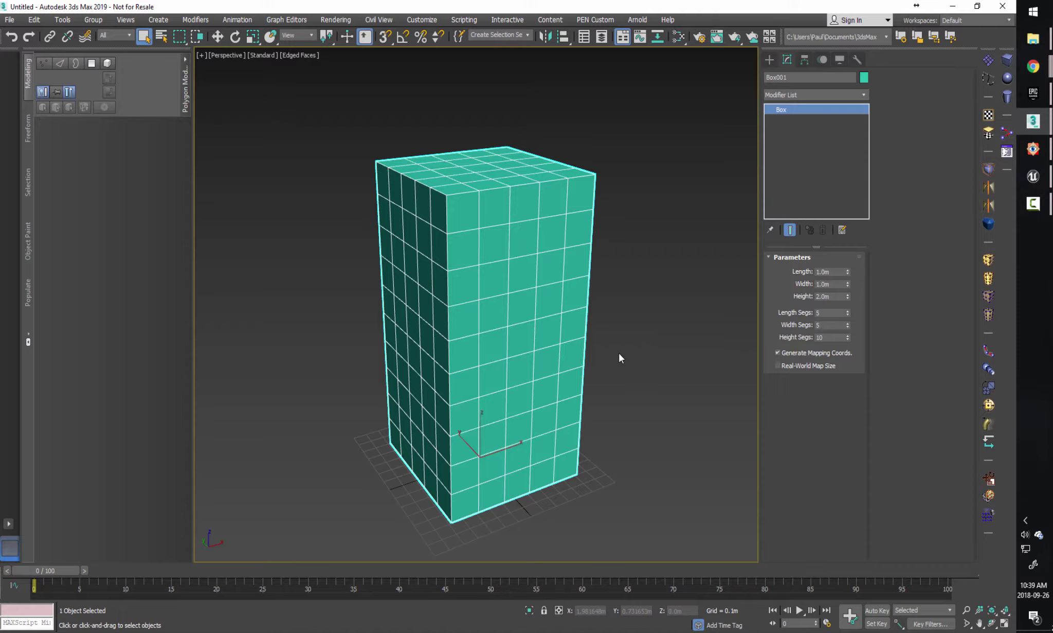
{"action": "middle_click_drag", "start_coordinate": [543, 371], "coordinate": [557, 380]}
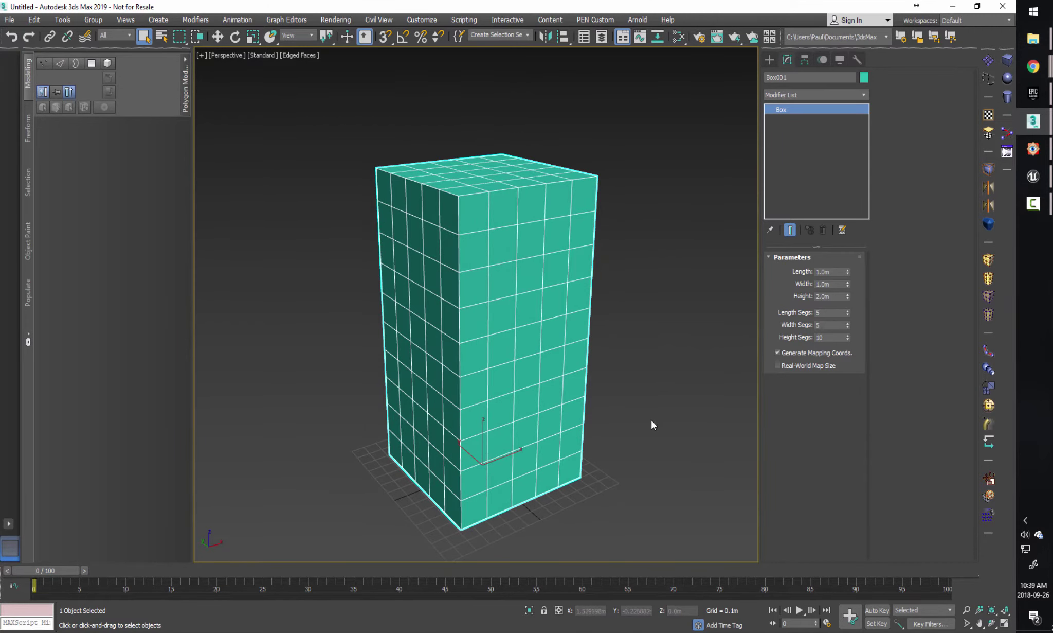
Add a Relax modifier to Box001 and set its Iterations to 3.
{"action": "type", "text": "x"}
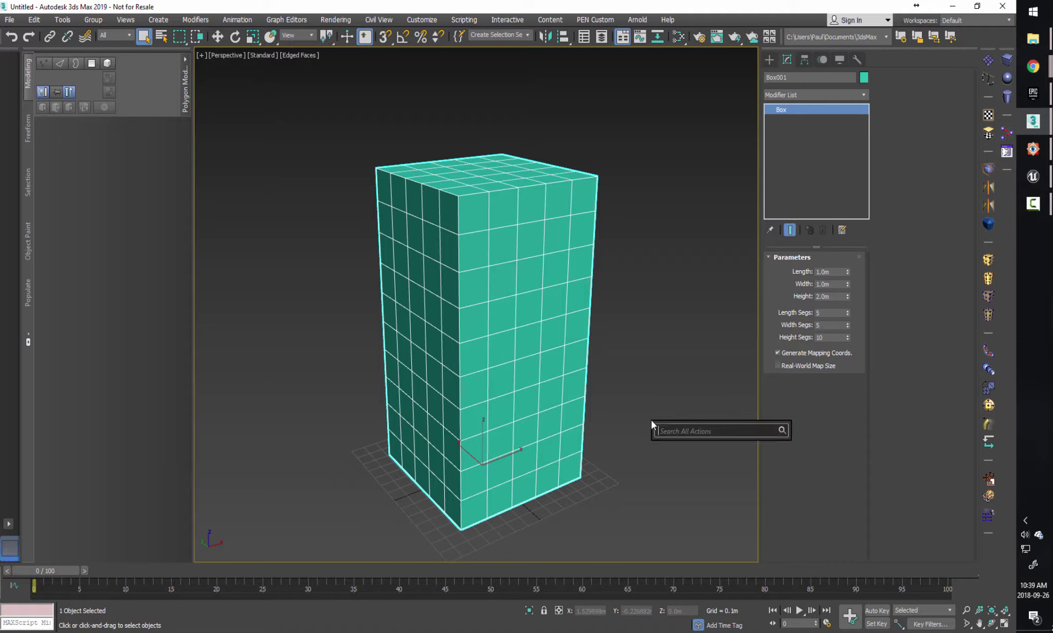
{"action": "type", "text": "rela"}
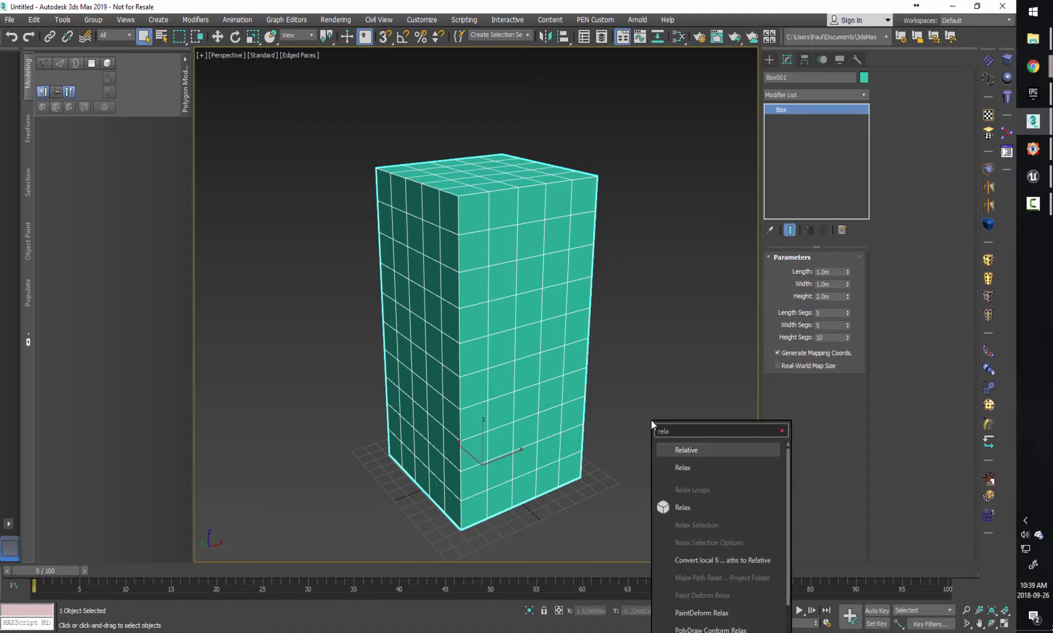
{"action": "left_click", "coordinate": [683, 507]}
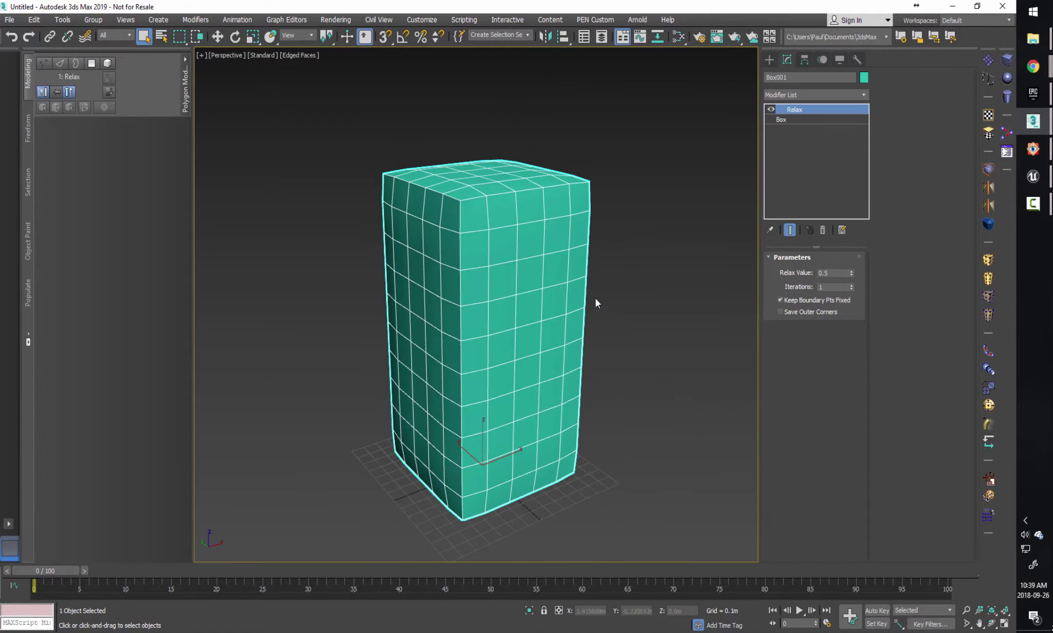
{"action": "middle_click_drag", "start_coordinate": [621, 329], "coordinate": [637, 342], "text": "alt"}
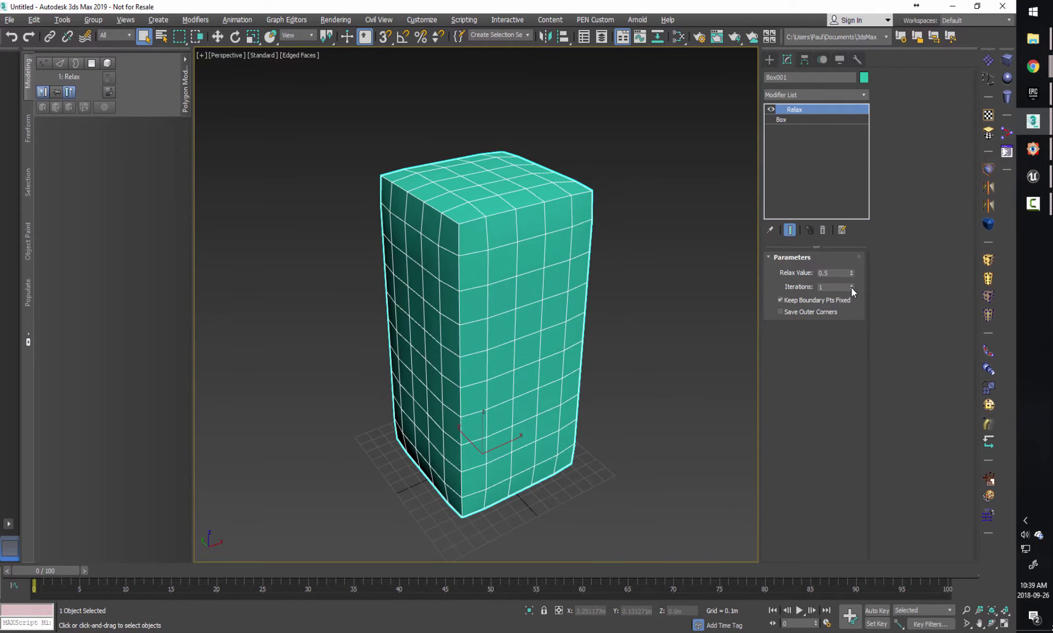
{"action": "left_click", "coordinate": [852, 288]}
{"action": "left_click", "coordinate": [852, 284]}
{"action": "left_click", "coordinate": [852, 285]}
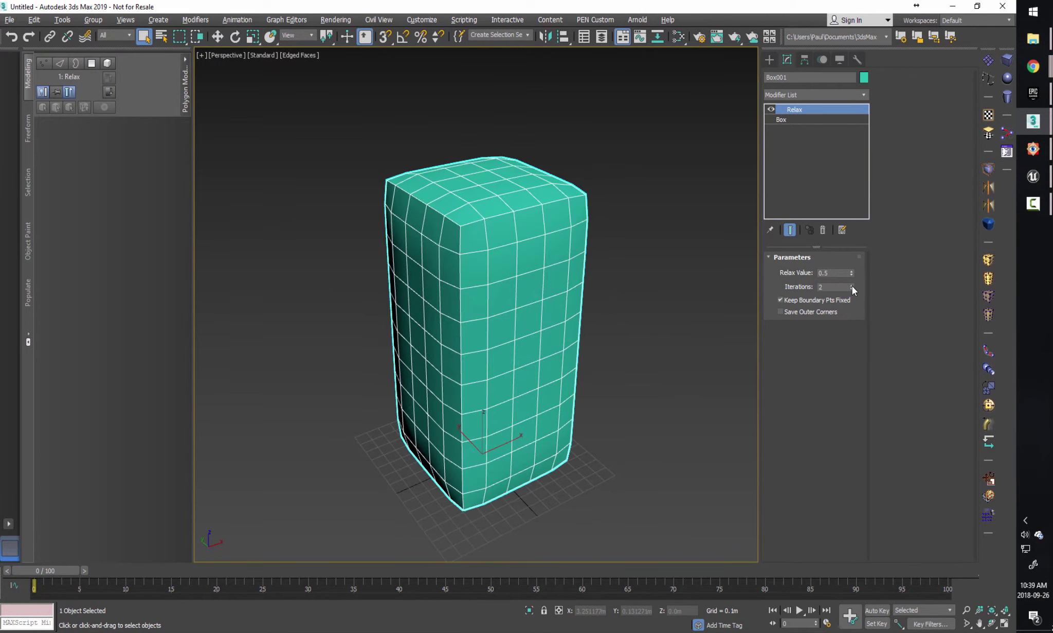
{"action": "left_click", "coordinate": [852, 285]}
{"action": "middle_click_drag", "start_coordinate": [546, 297], "coordinate": [597, 344], "text": "alt"}
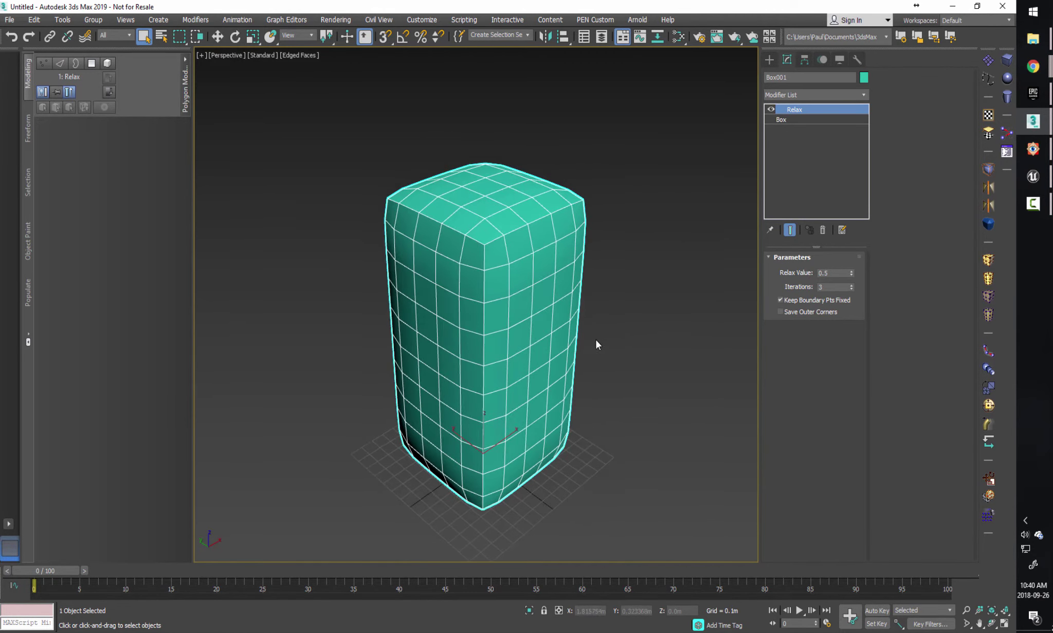
Add a Smooth modifier above Relax with smoothing group 1 enabled.
{"action": "type", "text": "x"}
{"action": "type", "text": "smoo"}
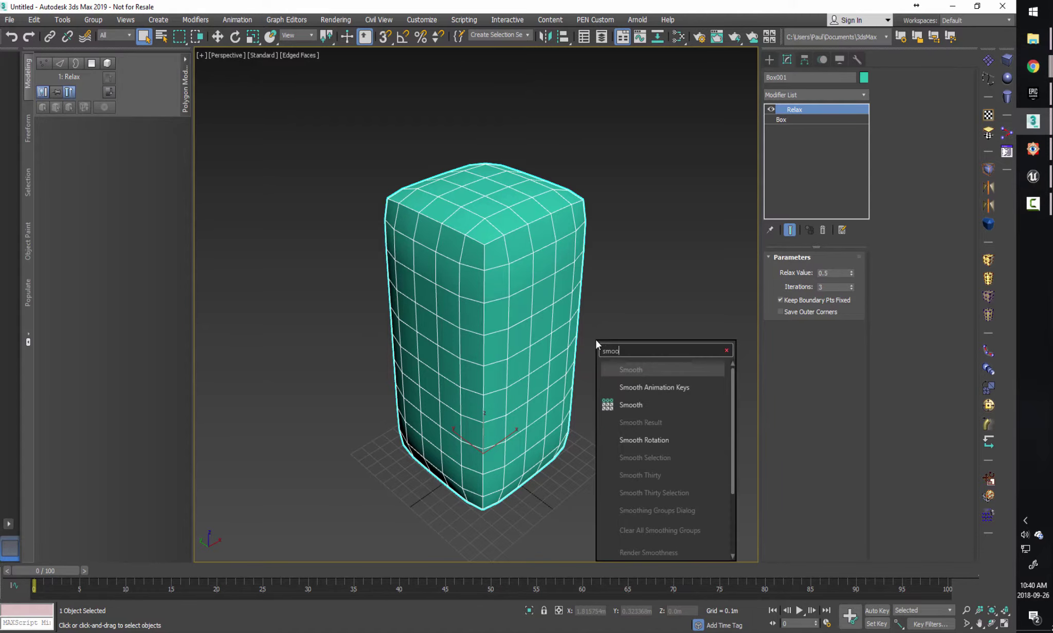
{"action": "key", "text": "Down"}
{"action": "key", "text": "Down"}
{"action": "key", "text": "Return"}
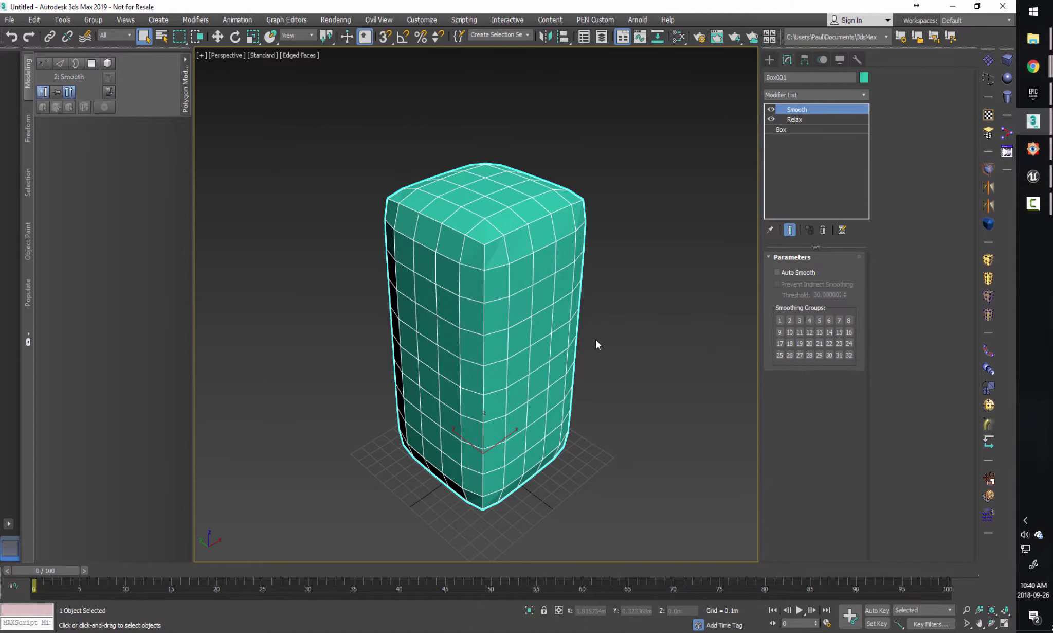
{"action": "left_click", "coordinate": [780, 319]}
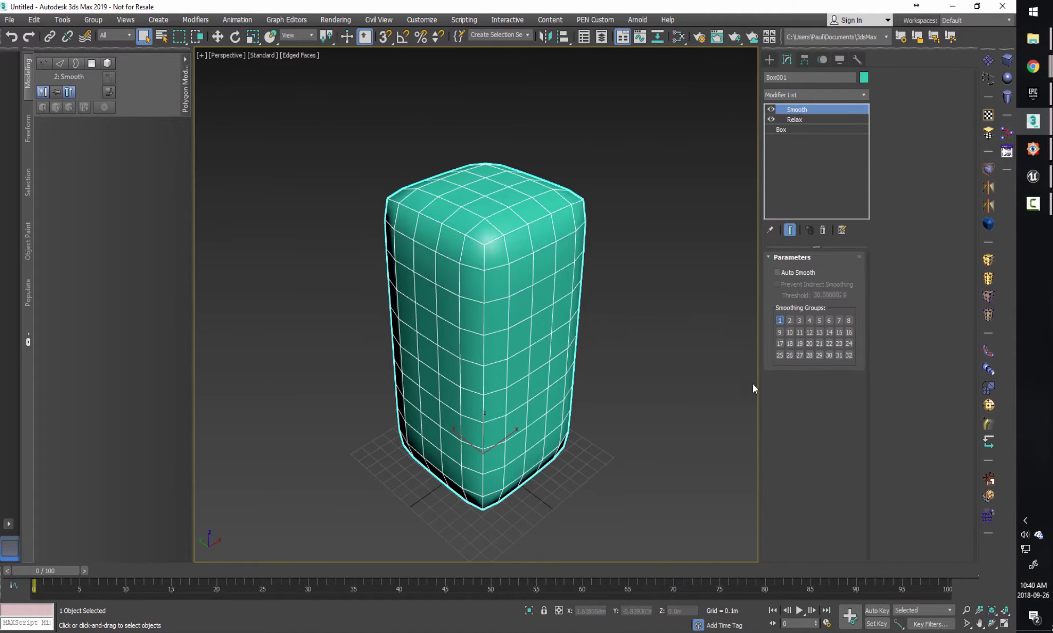
{"action": "mouse_move", "coordinate": [569, 318]}
{"action": "middle_mouse_down", "text": "alt"}
{"action": "mouse_move", "coordinate": [564, 305]}
{"action": "mouse_move", "coordinate": [580, 329]}
{"action": "mouse_move", "coordinate": [607, 327]}
{"action": "mouse_move", "coordinate": [592, 341]}
{"action": "middle_mouse_up", "text": "alt"}
Hide the wireframe edges and compare the box with smoothing toggled off and back on.
{"action": "key", "text": "F4"}
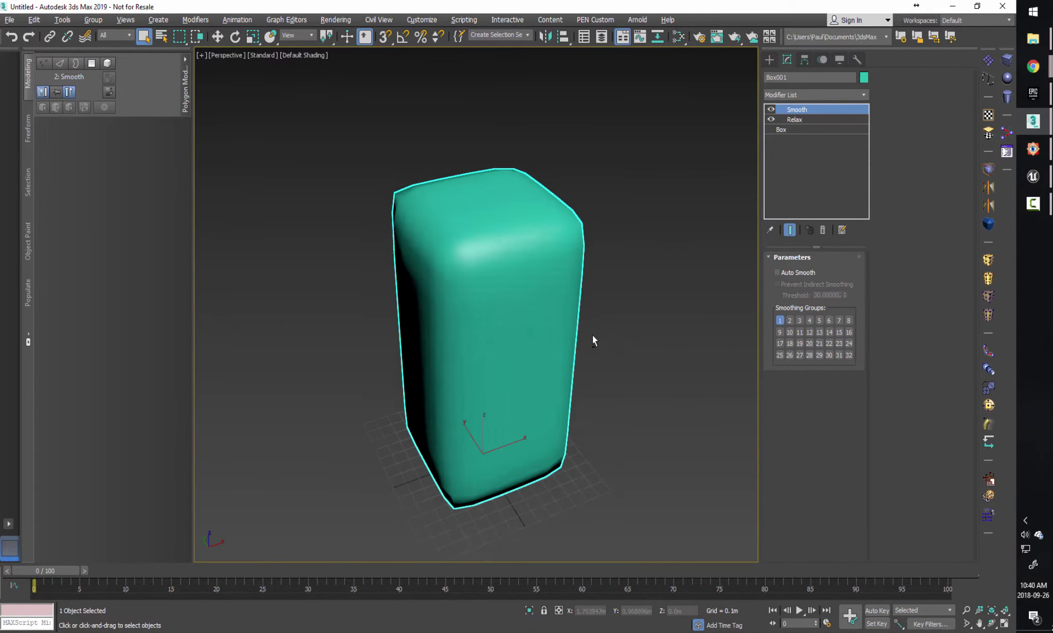
{"action": "left_click", "coordinate": [771, 109]}
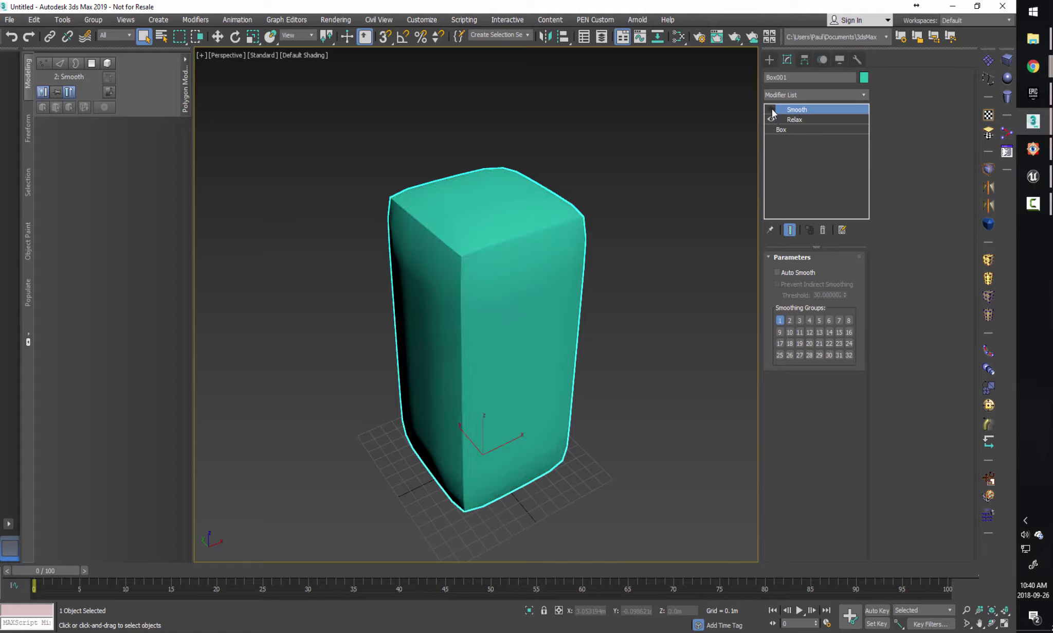
{"action": "left_click", "coordinate": [771, 109]}
{"action": "middle_click_drag", "start_coordinate": [632, 278], "coordinate": [629, 313], "text": "alt"}
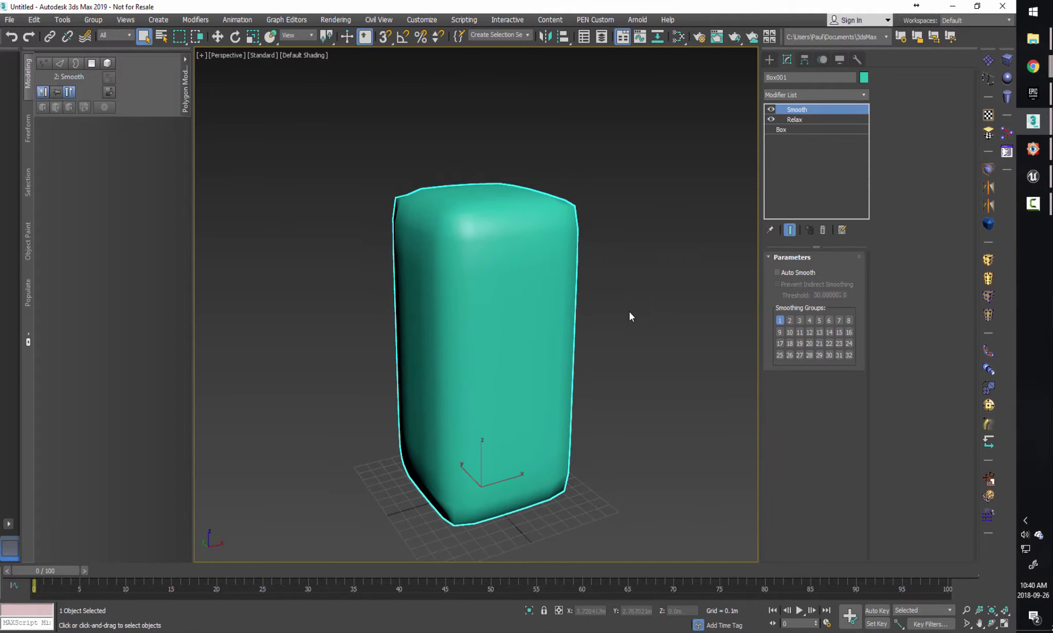
Add a Taper modifier with Amount -0.3 and show Edged Faces over the column.
{"action": "type", "text": "xtaper"}
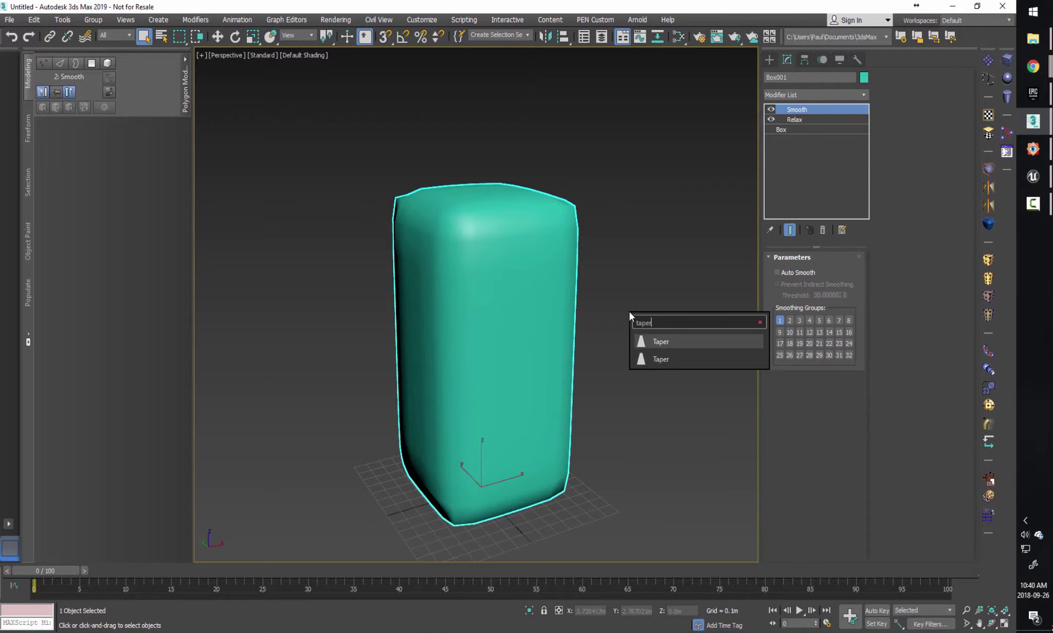
{"action": "key", "text": "Return"}
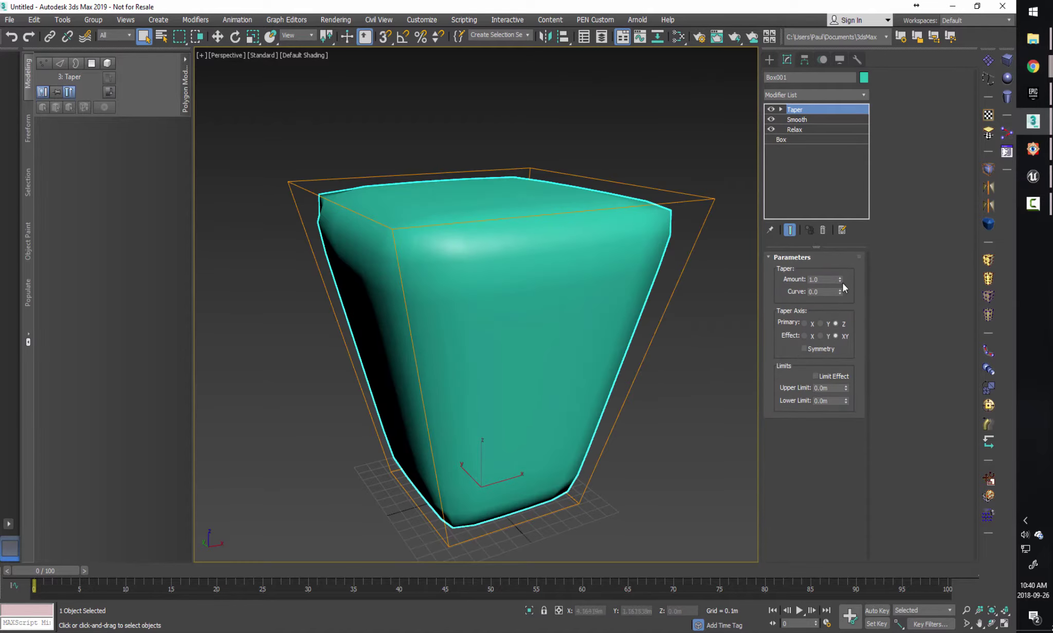
{"action": "left_click_drag", "start_coordinate": [840, 281], "coordinate": [841, 320]}
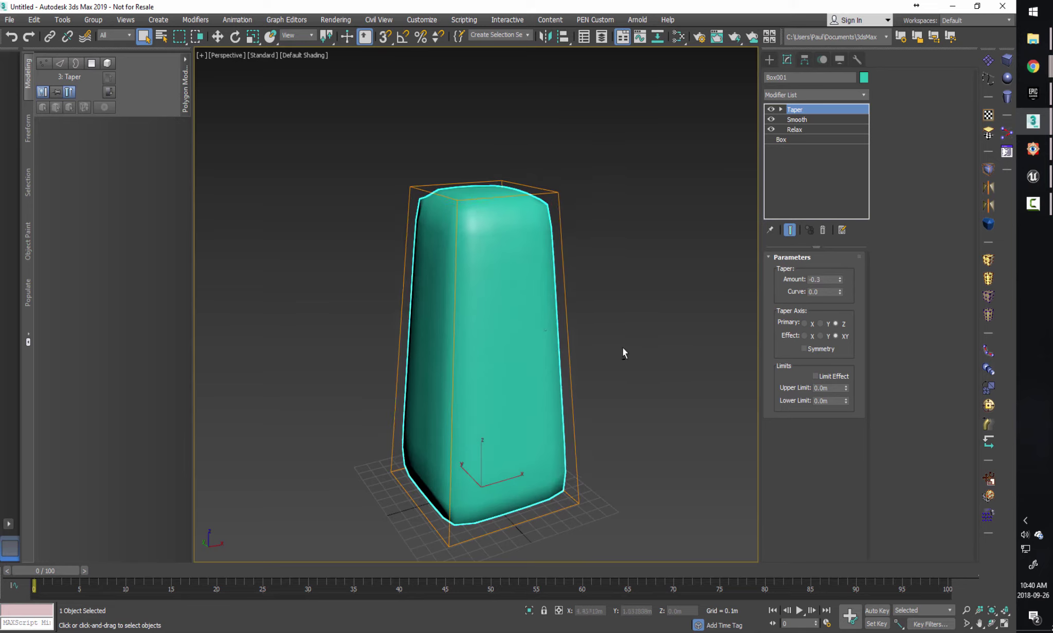
{"action": "middle_click_drag", "start_coordinate": [623, 349], "coordinate": [561, 344], "text": "alt"}
{"action": "key", "text": "F4"}
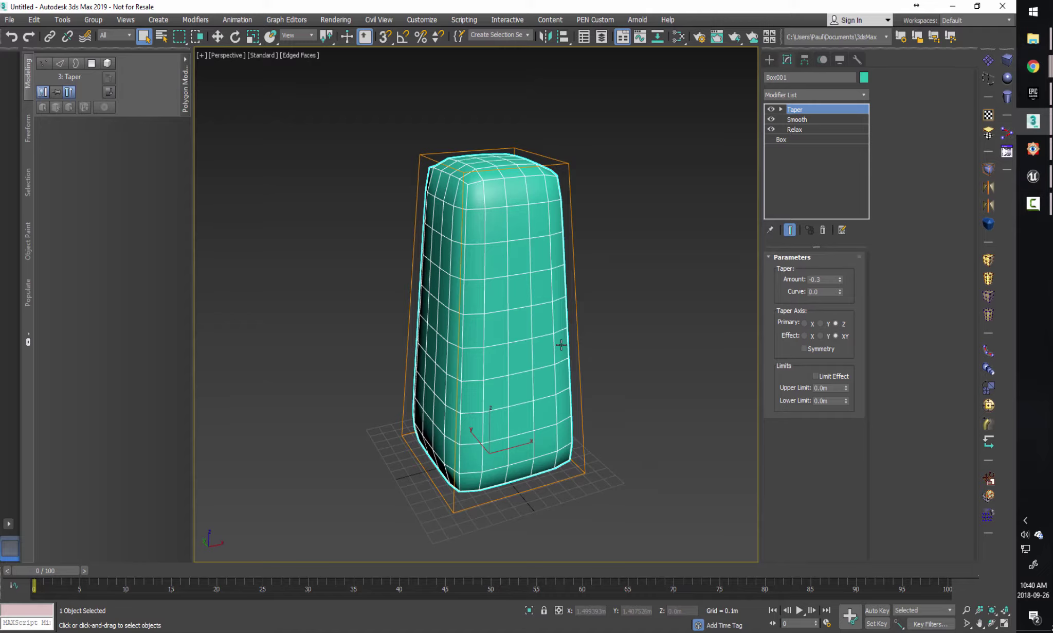
Add an OpenSubdiv modifier to the tapered column and turn off Isoline Display.
{"action": "key", "text": "x"}
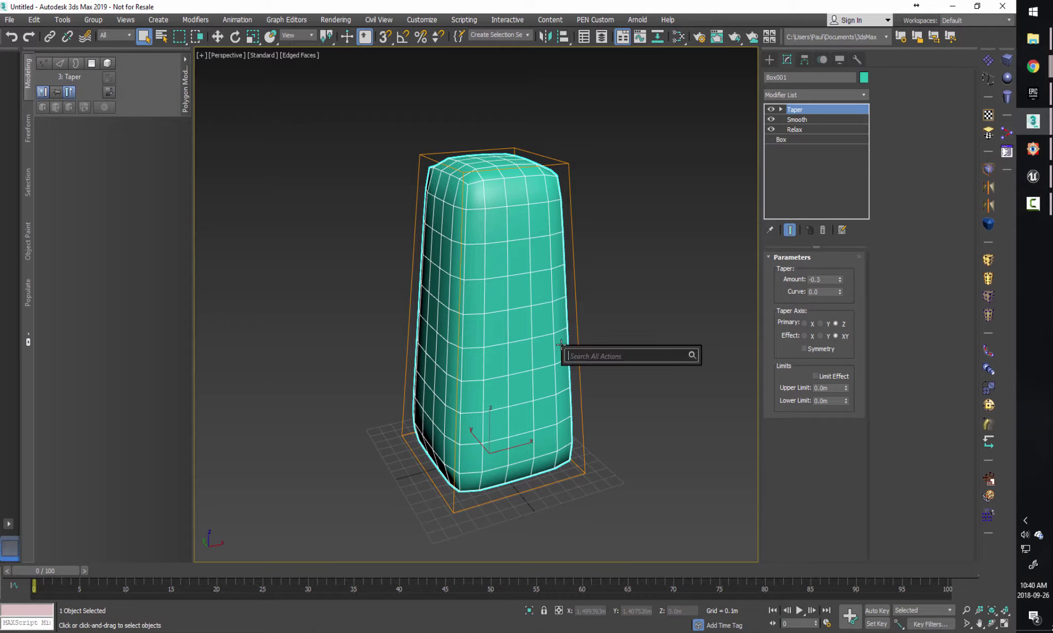
{"action": "type", "text": "open"}
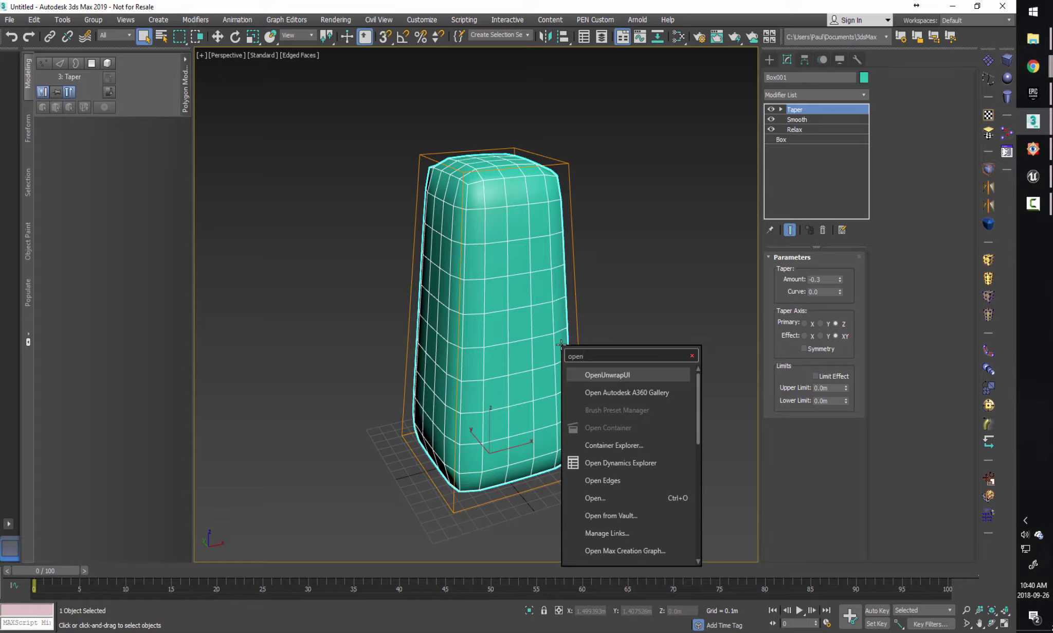
{"action": "type", "text": "sub"}
{"action": "key", "text": "Return"}
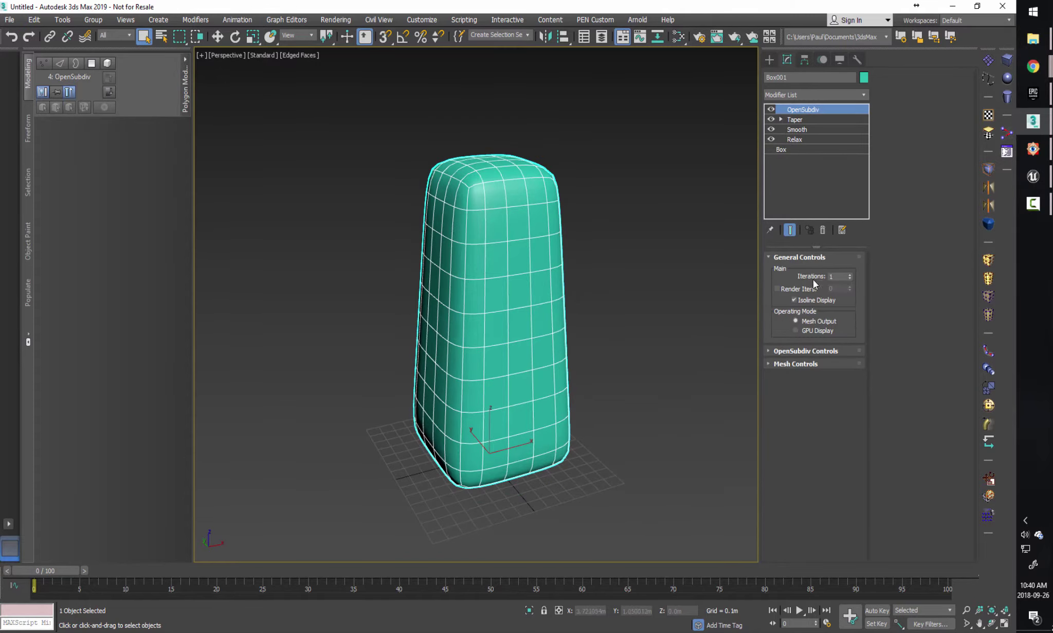
{"action": "left_click", "coordinate": [794, 300]}
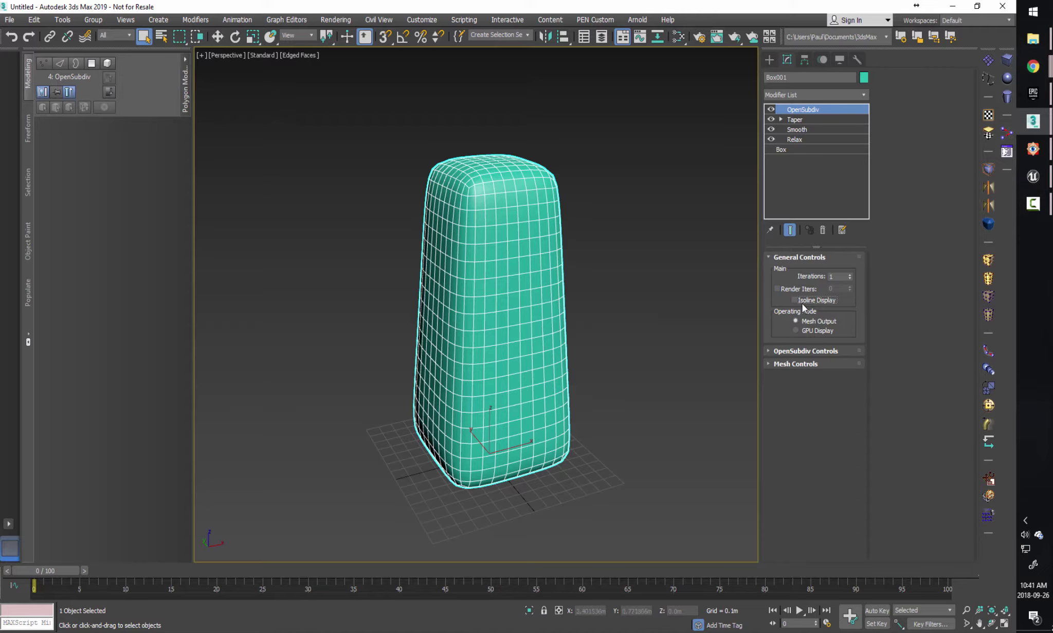
{"action": "middle_click_drag", "start_coordinate": [515, 329], "coordinate": [500, 339], "text": "alt"}
Raise the OpenSubdiv iterations from 1 to 4 for a dense mesh.
{"action": "left_click", "coordinate": [849, 274]}
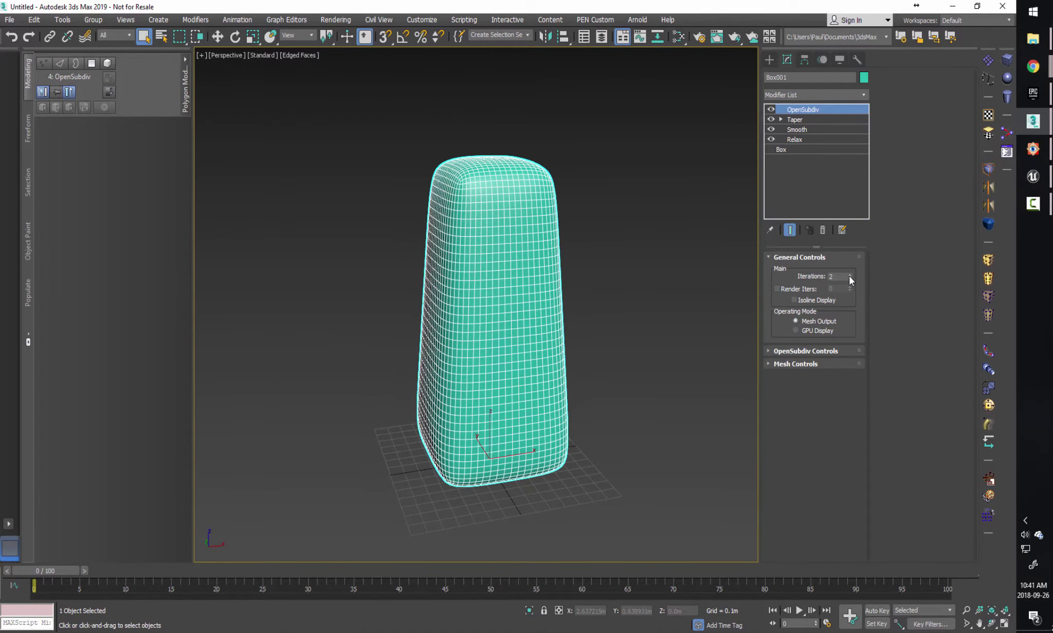
{"action": "left_click", "coordinate": [850, 274]}
{"action": "left_click", "coordinate": [850, 274]}
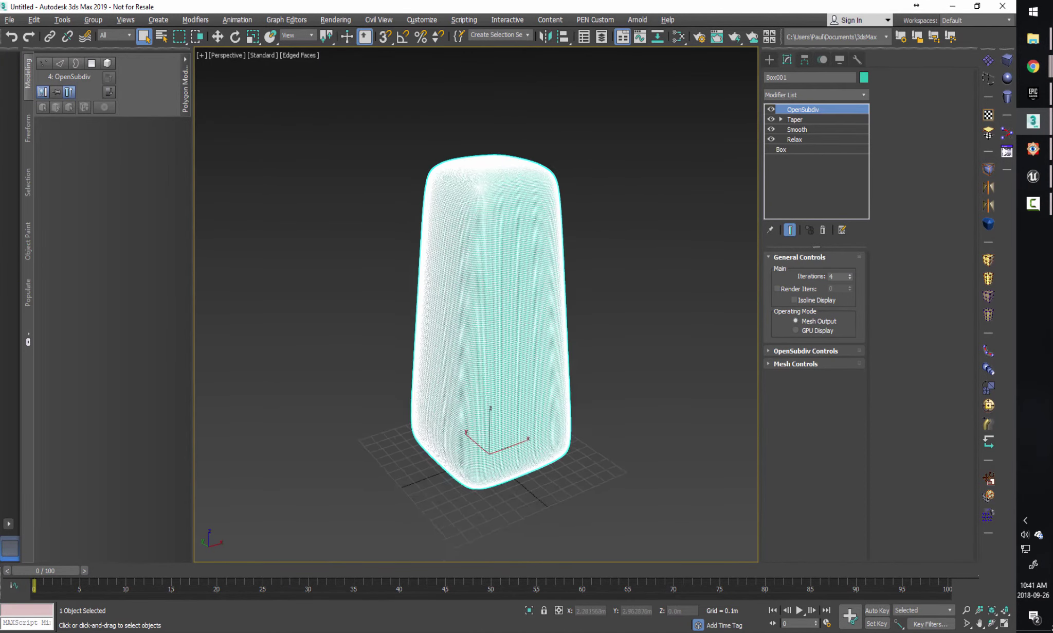
{"action": "scroll", "coordinate": [501, 355], "scroll_direction": "up", "scroll_amount": 4}
{"action": "scroll", "coordinate": [515, 310], "scroll_direction": "down", "scroll_amount": 2}
{"action": "mouse_move", "coordinate": [521, 299]}
{"action": "middle_mouse_down", "text": "alt"}
{"action": "mouse_move", "coordinate": [501, 296]}
{"action": "mouse_move", "coordinate": [511, 286]}
{"action": "mouse_move", "coordinate": [522, 310]}
{"action": "middle_mouse_up", "text": "alt"}
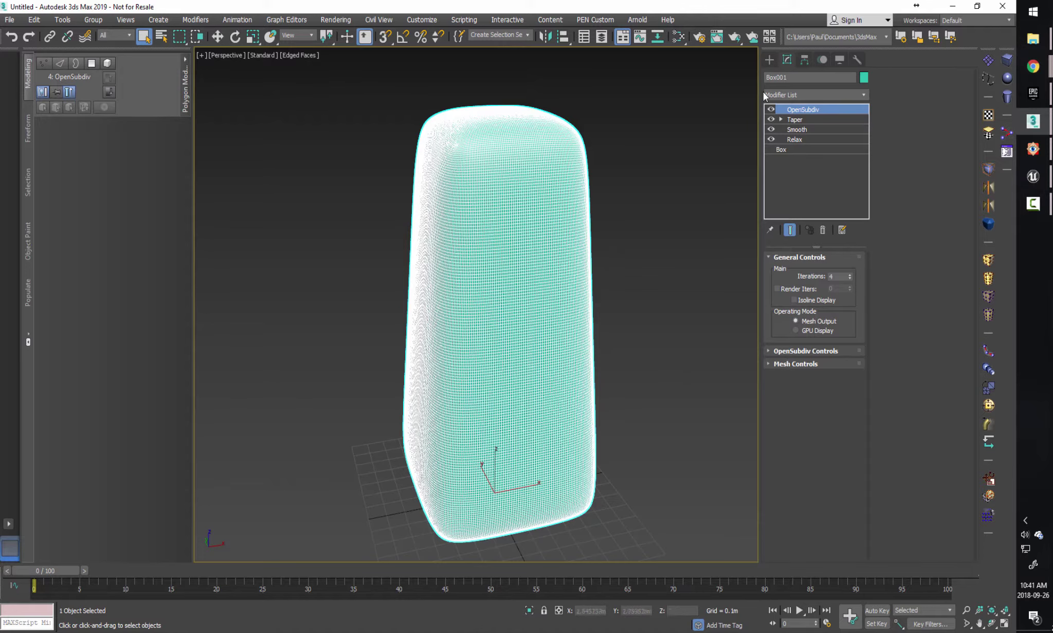
Rename Box001 to 'Hires_LargeRock' in the Modify panel's name field.
{"action": "left_click_drag", "start_coordinate": [802, 81], "coordinate": [759, 88]}
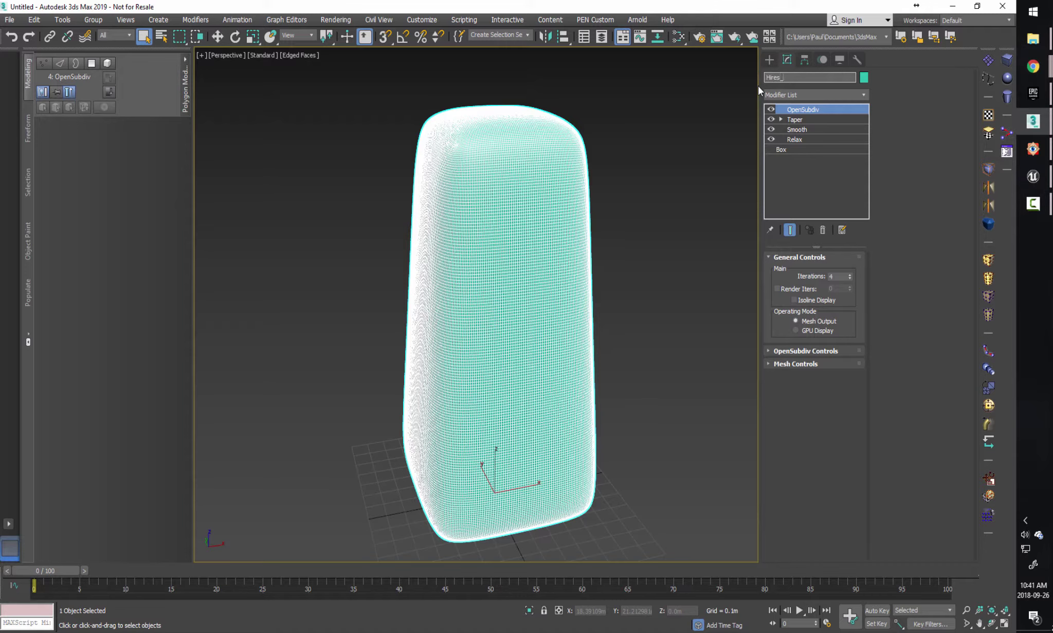
{"action": "type", "text": "Hires_LargeRock"}
{"action": "key", "text": "Return"}
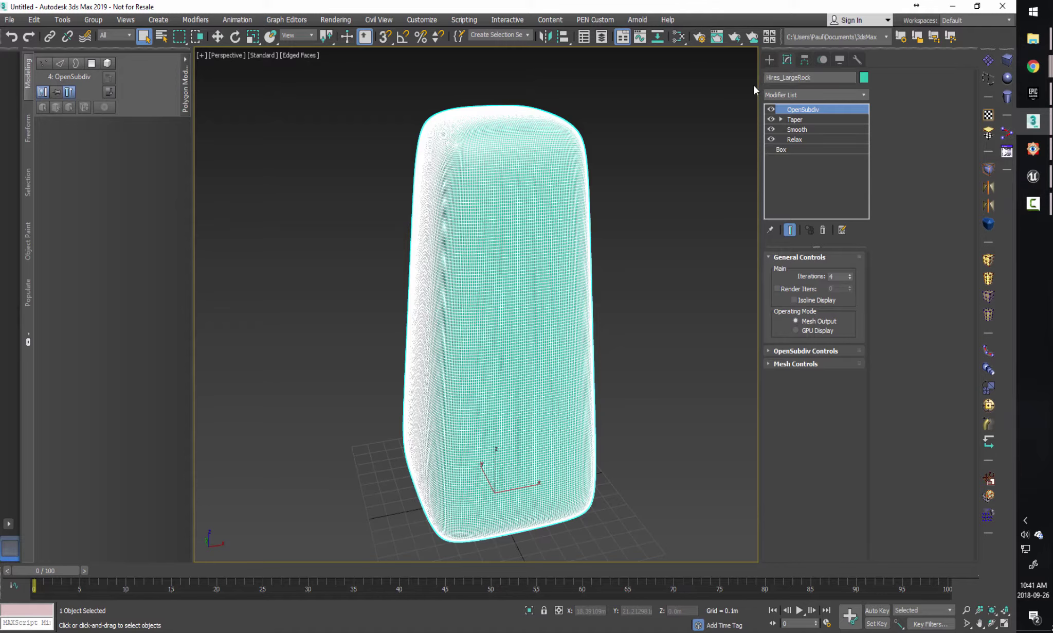
{"action": "middle_click_drag", "start_coordinate": [537, 328], "coordinate": [604, 319], "text": "alt"}
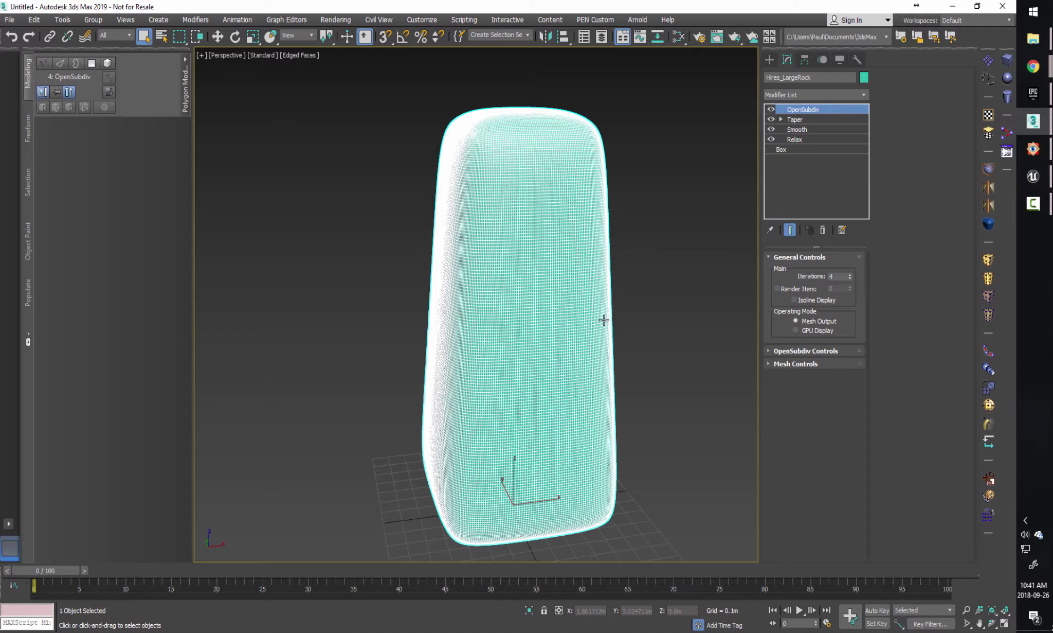
Add a Displace modifier to Hires_LargeRock with strength around 0.1616m.
{"action": "type", "text": "xdisplace"}
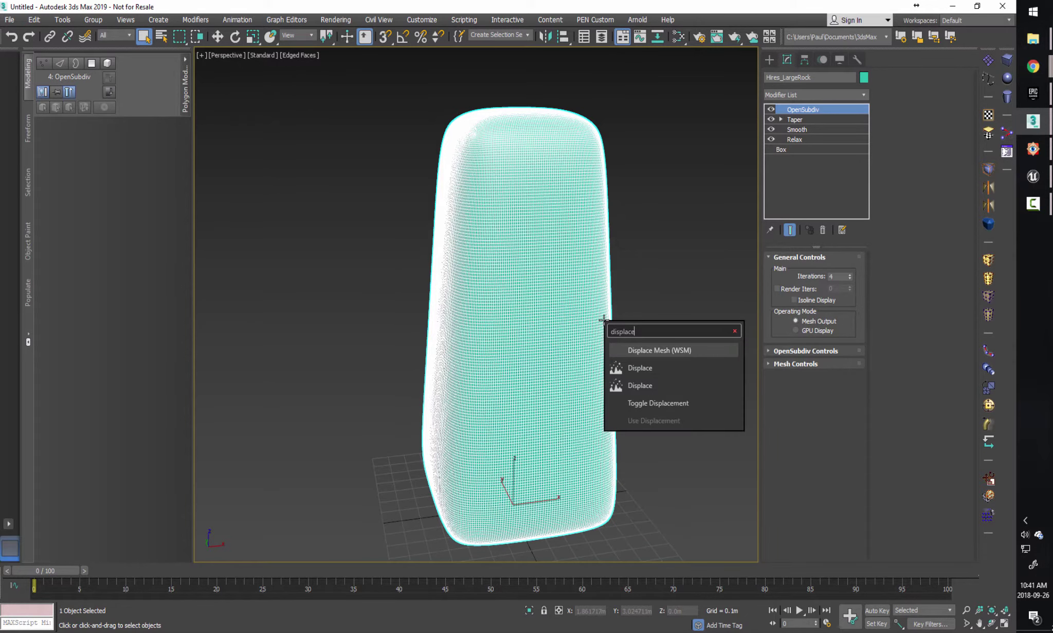
{"action": "left_click", "coordinate": [652, 369]}
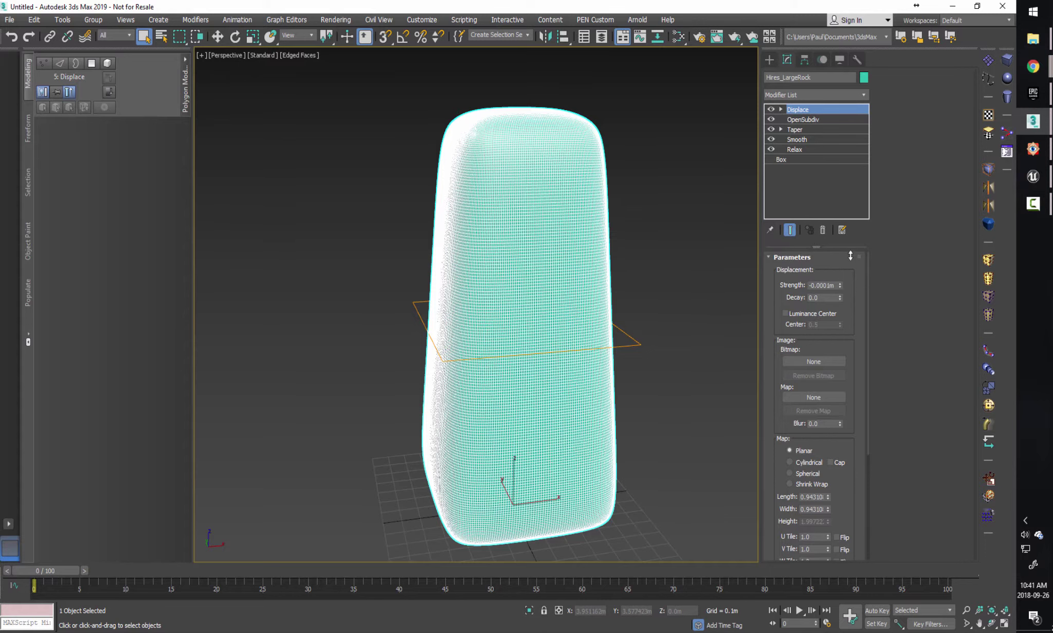
{"action": "left_click_drag", "start_coordinate": [851, 256], "coordinate": [851, 221]}
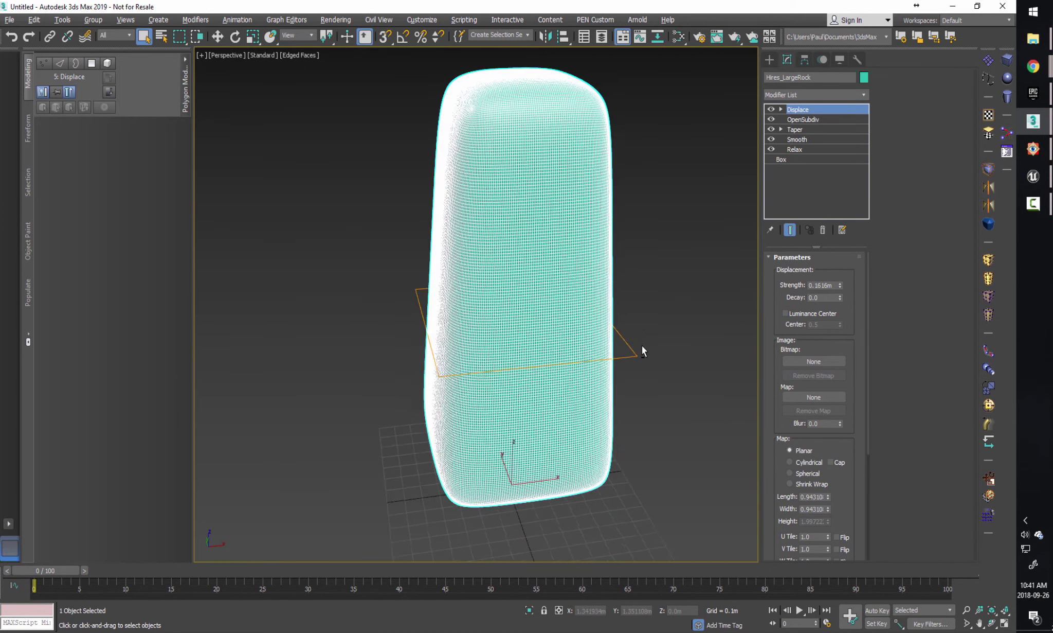
{"action": "middle_click_drag", "start_coordinate": [642, 346], "coordinate": [656, 342], "text": "alt"}
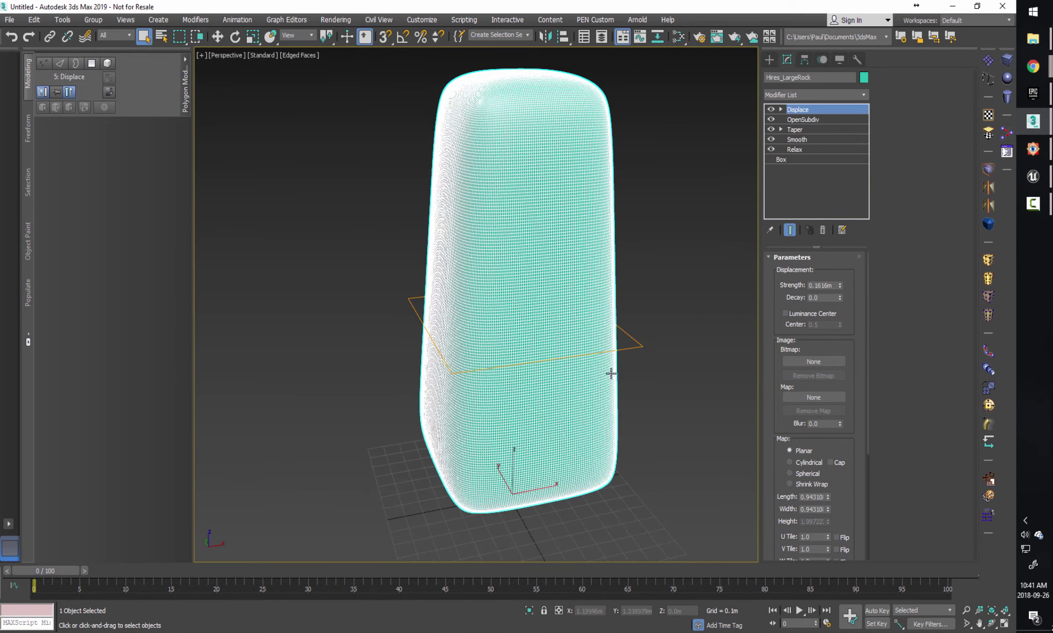
{"action": "left_click_drag", "start_coordinate": [780, 466], "coordinate": [791, 310]}
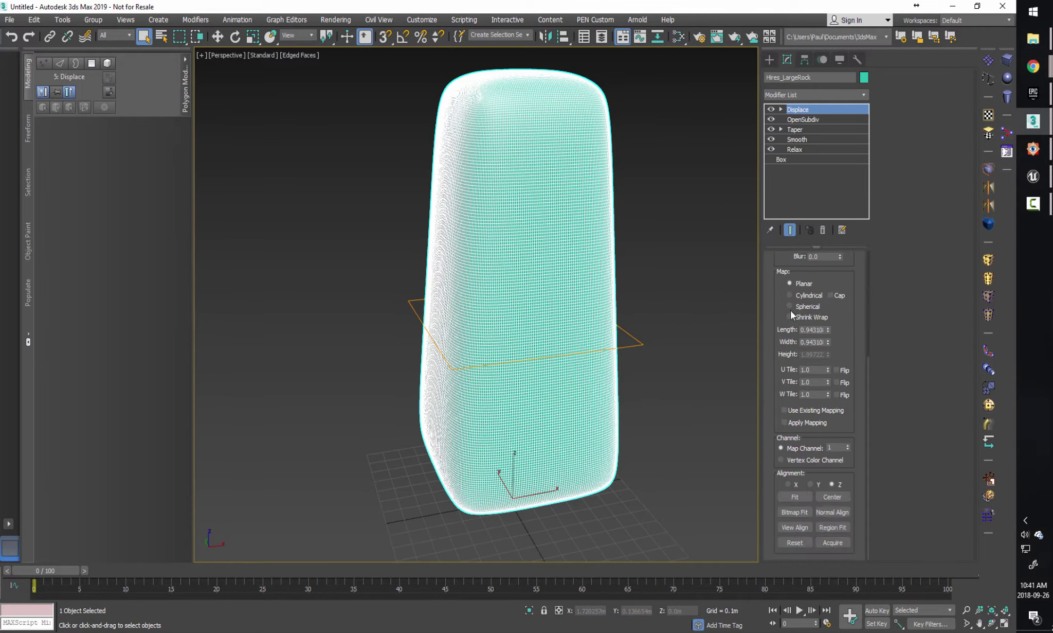
Enable Use Existing Mapping and set the displacement strength to 0.18584m.
{"action": "left_click", "coordinate": [785, 410]}
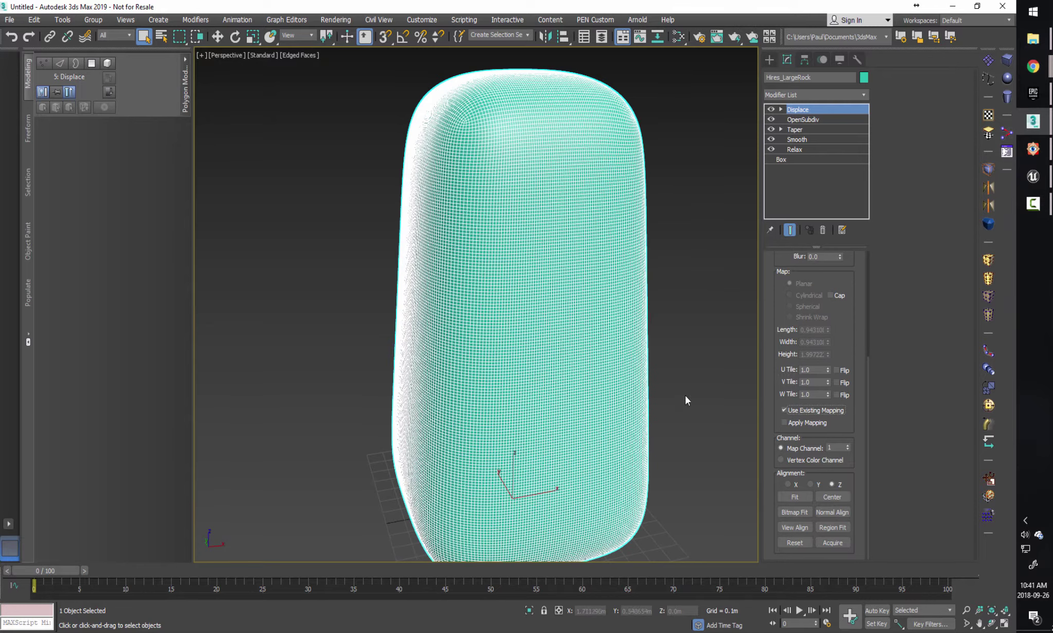
{"action": "scroll", "coordinate": [851, 282], "scroll_direction": "up", "scroll_amount": 5}
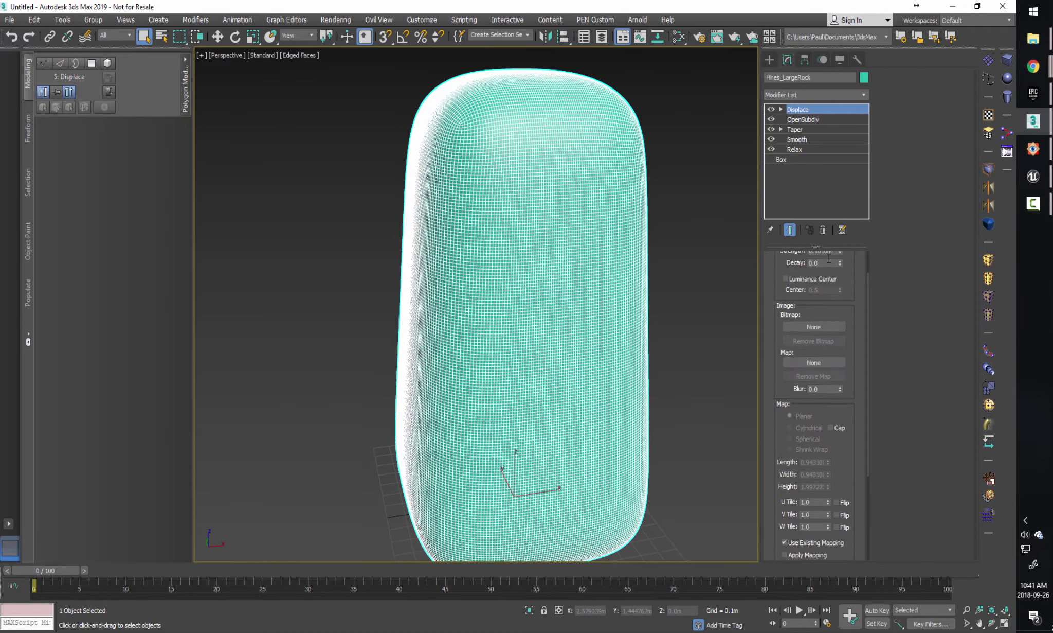
{"action": "left_click_drag", "start_coordinate": [841, 286], "coordinate": [850, 279]}
{"action": "scroll", "coordinate": [647, 330], "scroll_direction": "down", "scroll_amount": 3}
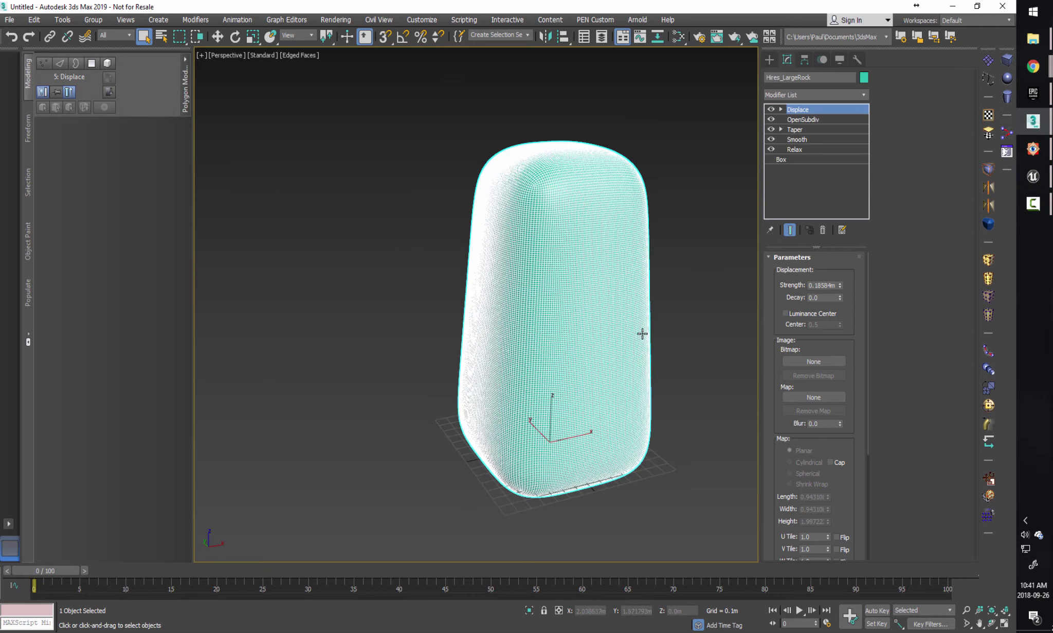
{"action": "scroll", "coordinate": [643, 331], "scroll_direction": "up", "scroll_amount": 1}
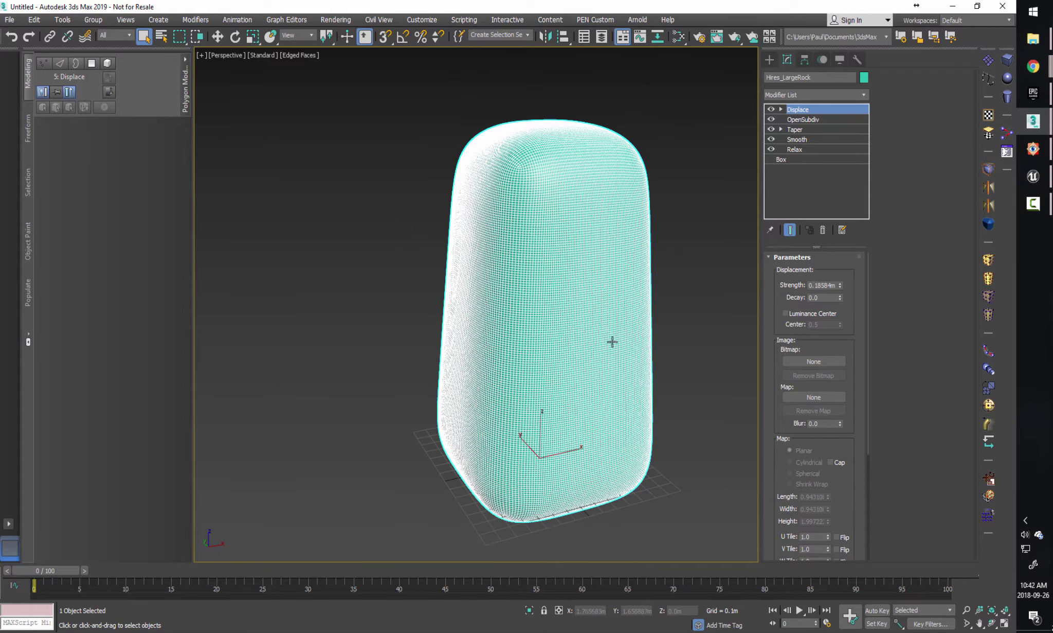
{"action": "key", "text": "m"}
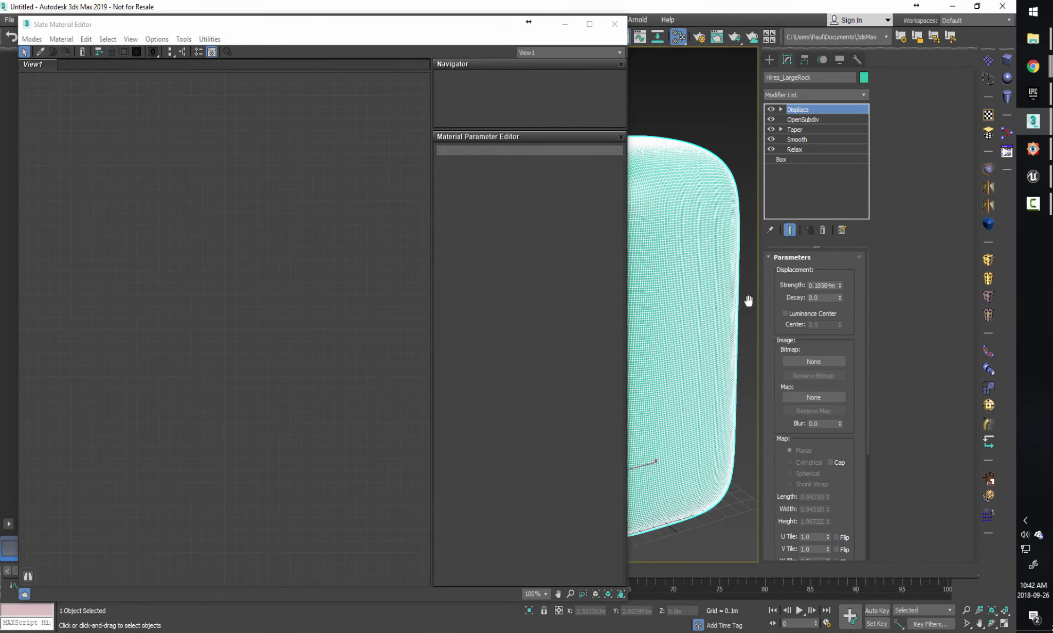
Collapse the command panel to a single column so the viewport shows the rock wider.
{"action": "scroll", "coordinate": [742, 301], "scroll_direction": "down", "scroll_amount": 2}
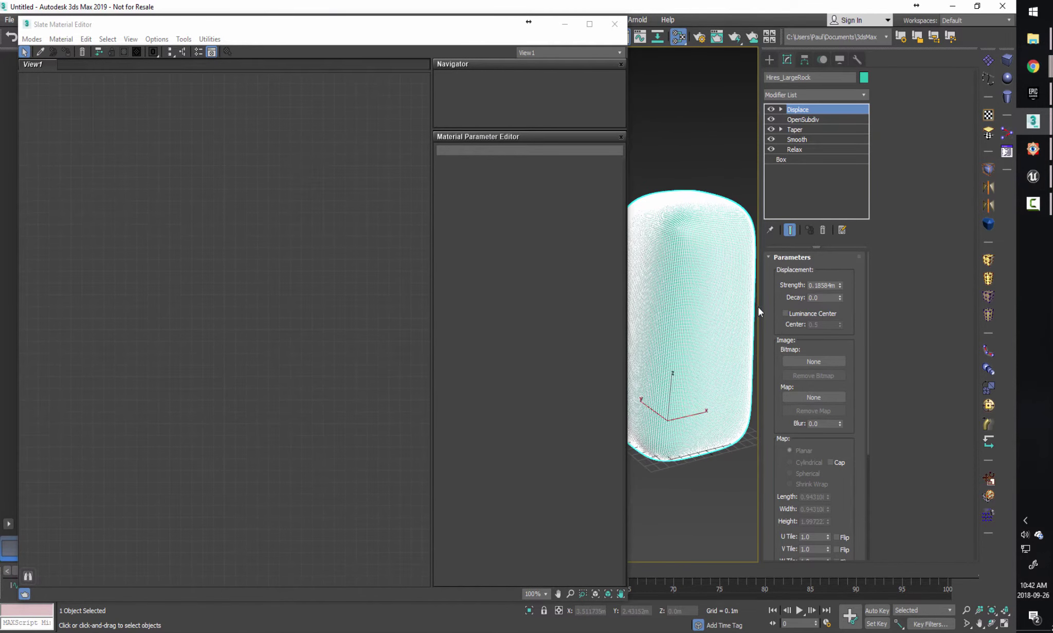
{"action": "left_click_drag", "start_coordinate": [760, 307], "coordinate": [936, 308]}
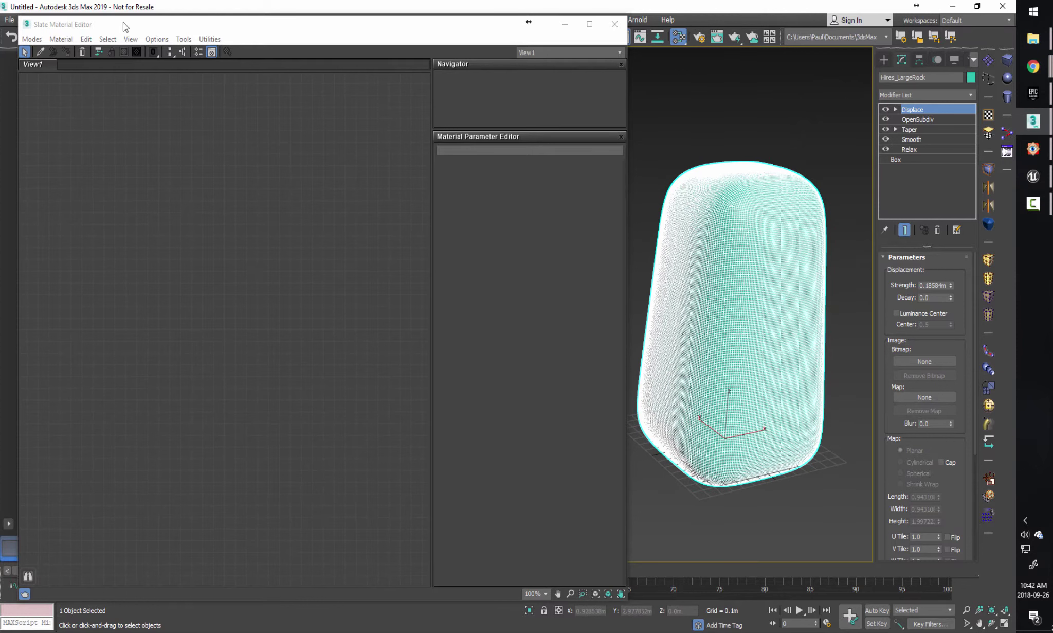
Create a Composite map node in the Slate Material Editor and center it.
{"action": "right_click", "coordinate": [158, 170]}
{"action": "mouse_move", "coordinate": [211, 192]}
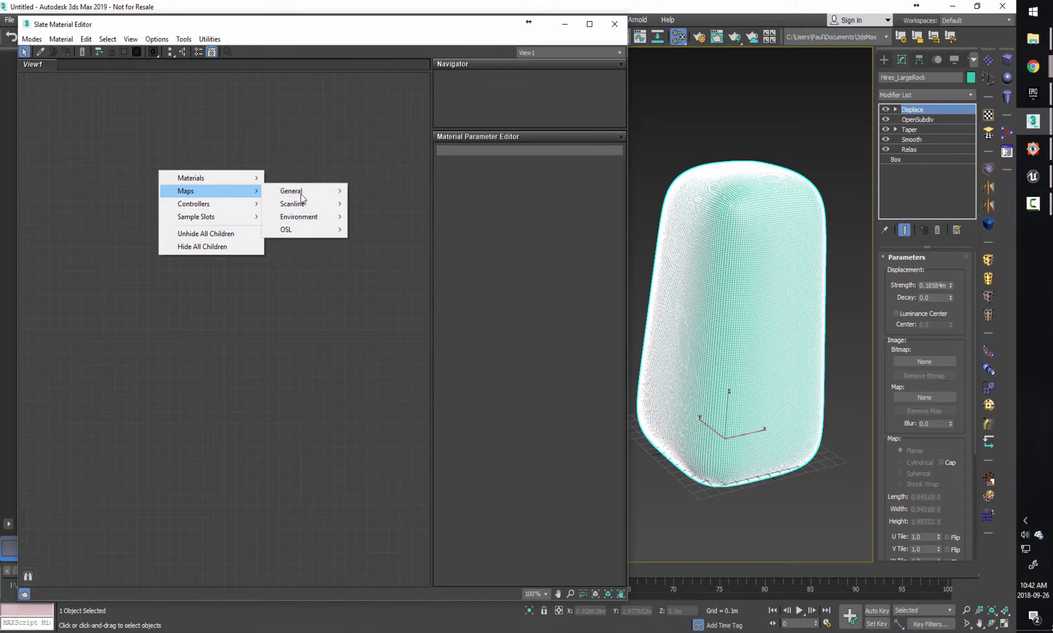
{"action": "mouse_move", "coordinate": [302, 197]}
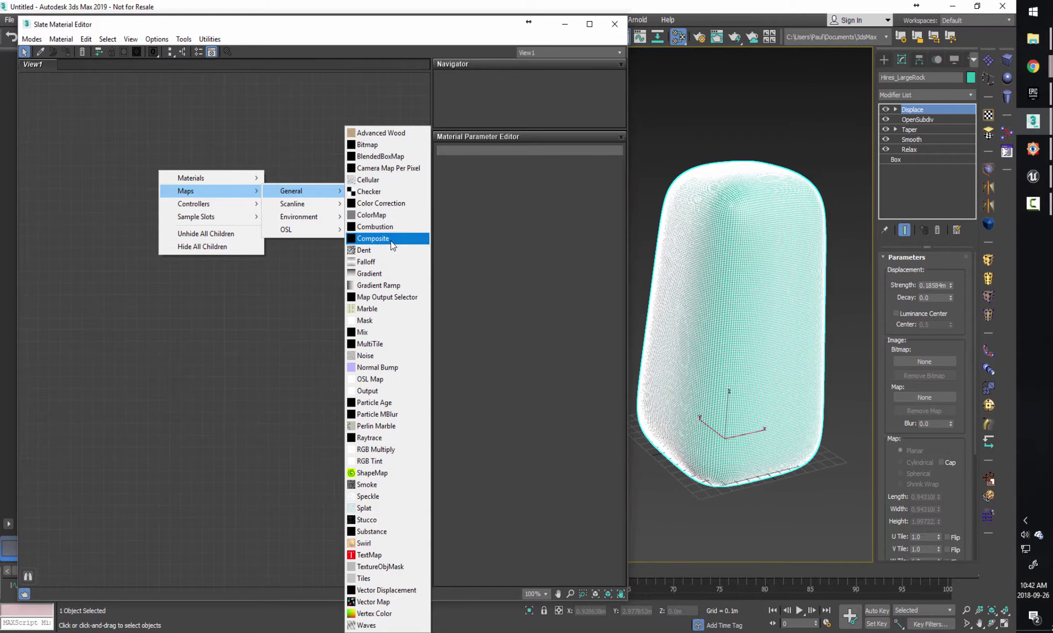
{"action": "left_click", "coordinate": [392, 244]}
{"action": "left_click_drag", "start_coordinate": [162, 181], "coordinate": [330, 253]}
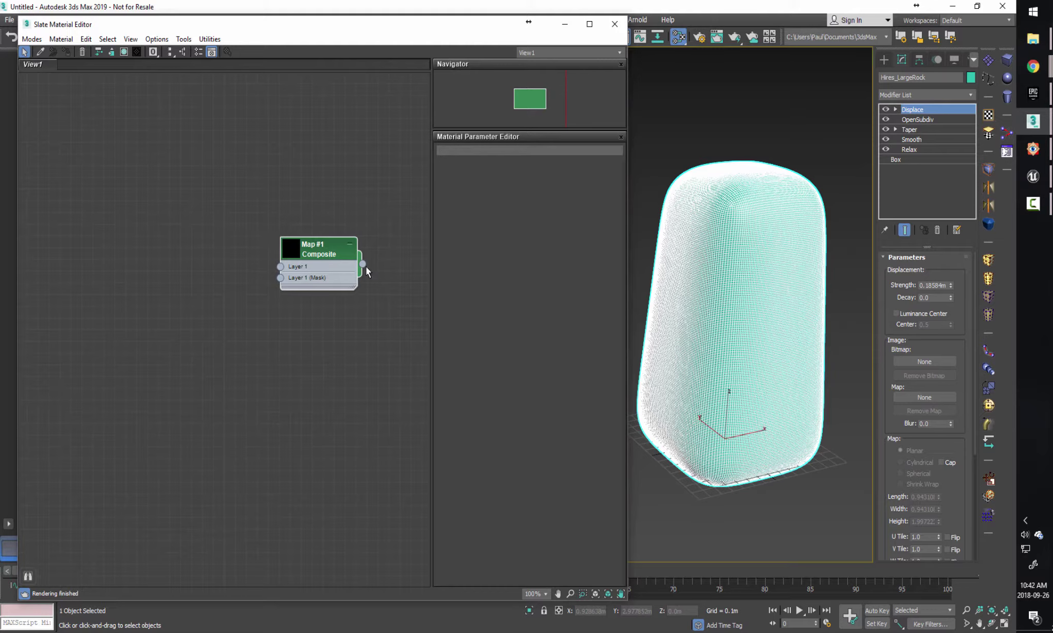
Wire the Composite map into the Displace modifier's Map slot as an instance.
{"action": "left_click_drag", "start_coordinate": [362, 266], "coordinate": [924, 399]}
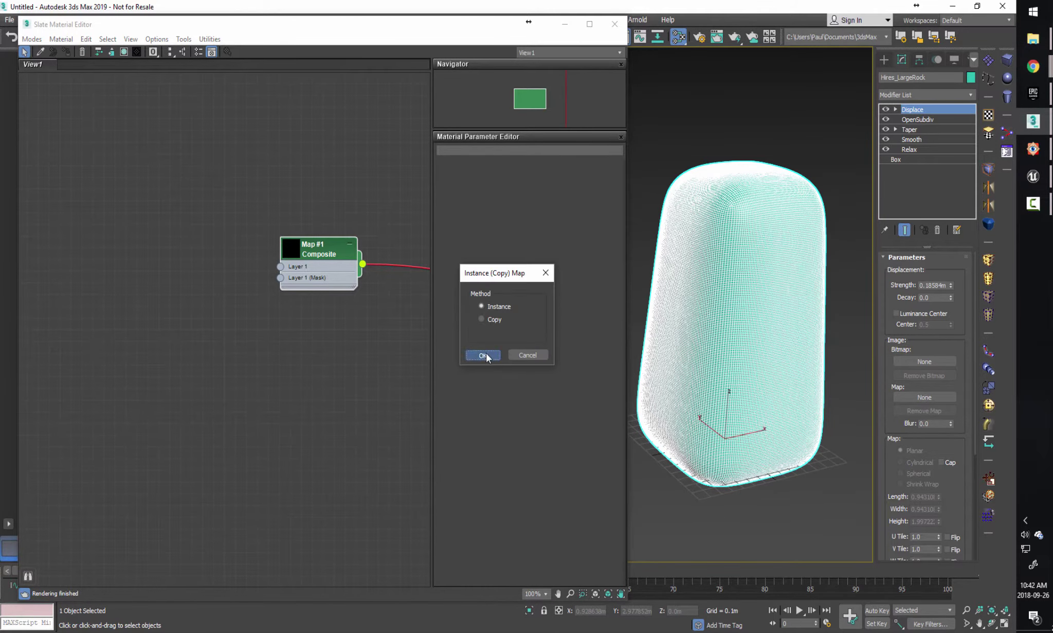
{"action": "left_click", "coordinate": [485, 354]}
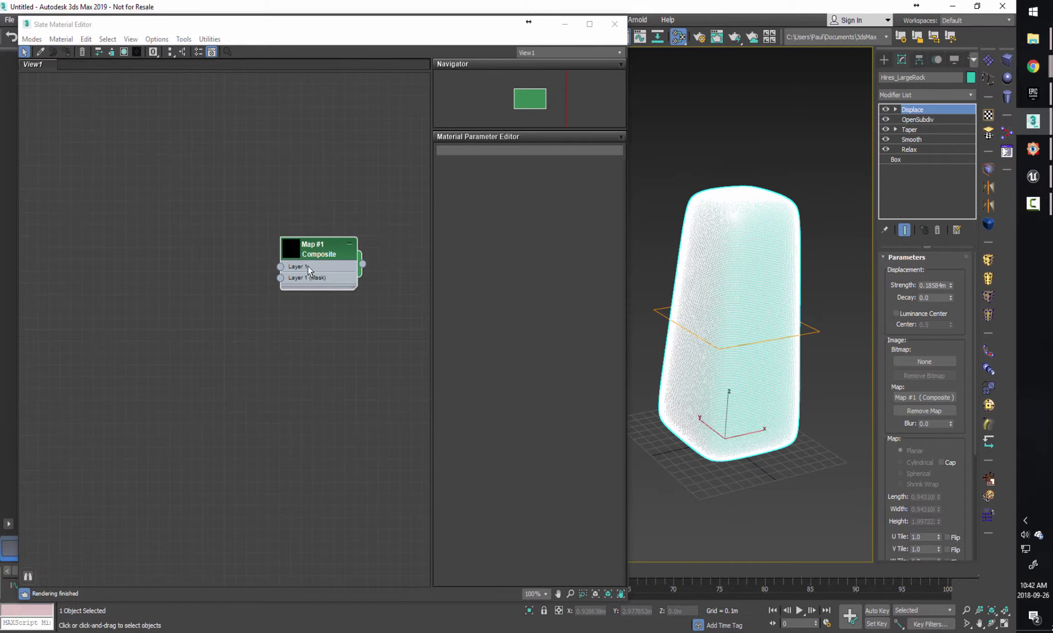
{"action": "left_click_drag", "start_coordinate": [308, 265], "coordinate": [318, 260]}
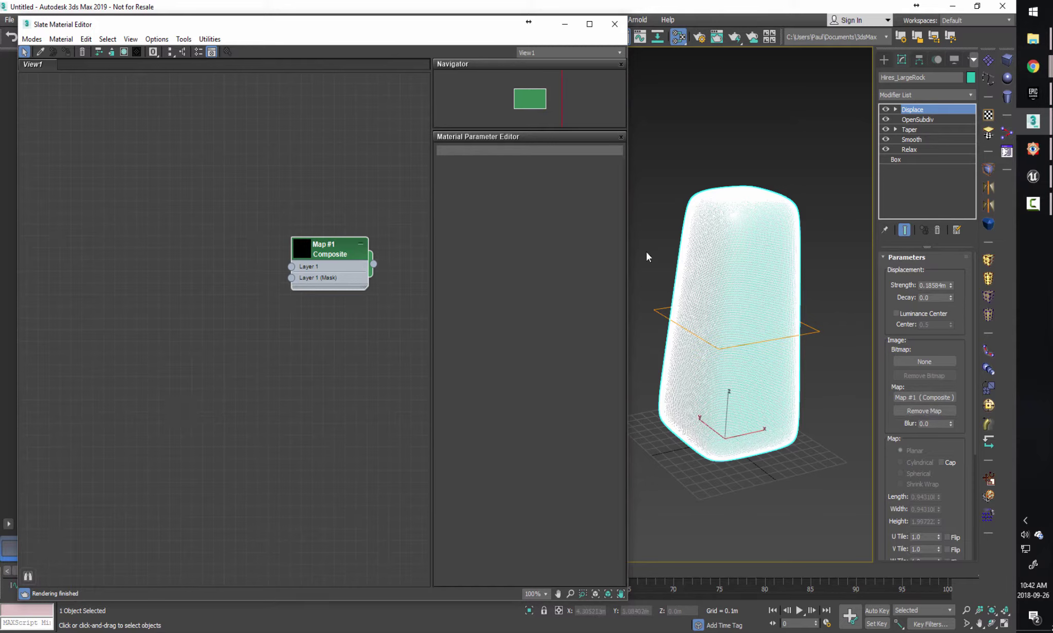
{"action": "left_click_drag", "start_coordinate": [303, 254], "coordinate": [313, 253]}
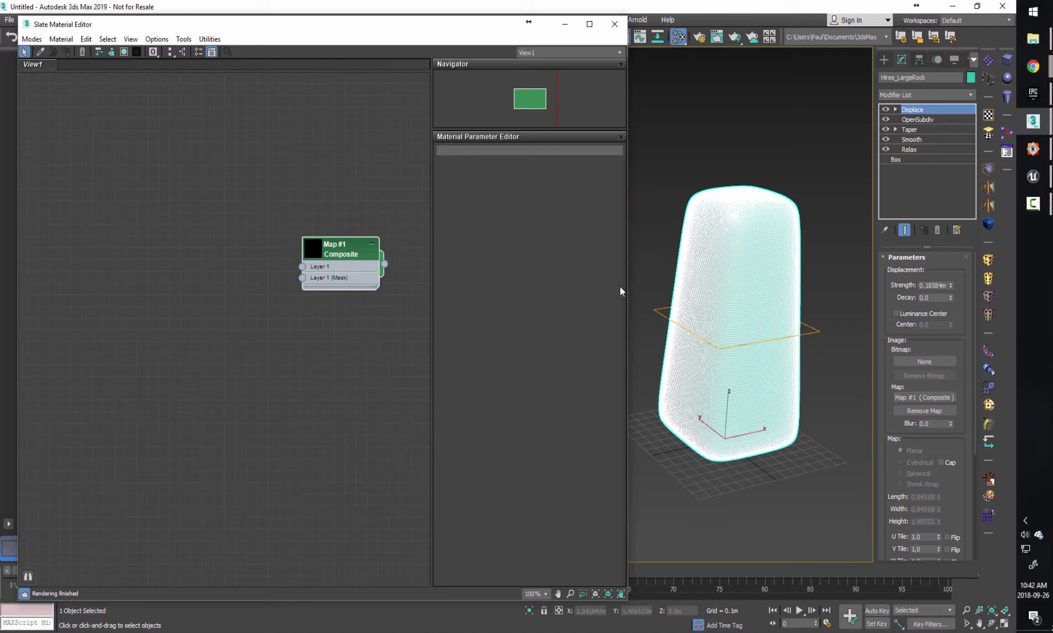
{"action": "left_click_drag", "start_coordinate": [325, 251], "coordinate": [314, 262]}
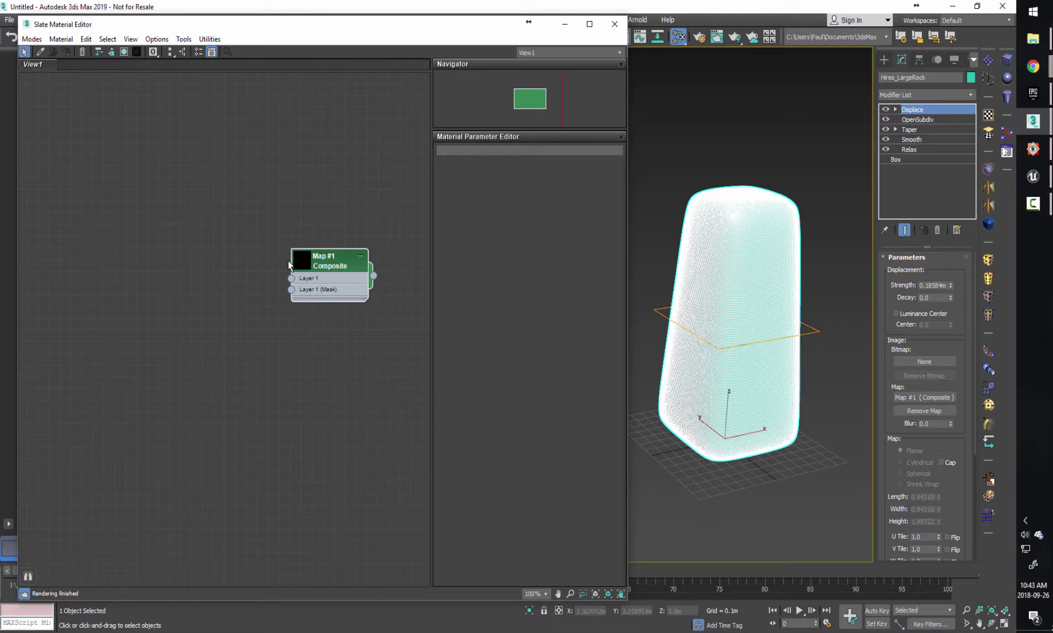
Create a Cellular map and connect it to the Composite node's Layer 1 input.
{"action": "right_click", "coordinate": [158, 244]}
{"action": "mouse_move", "coordinate": [206, 263]}
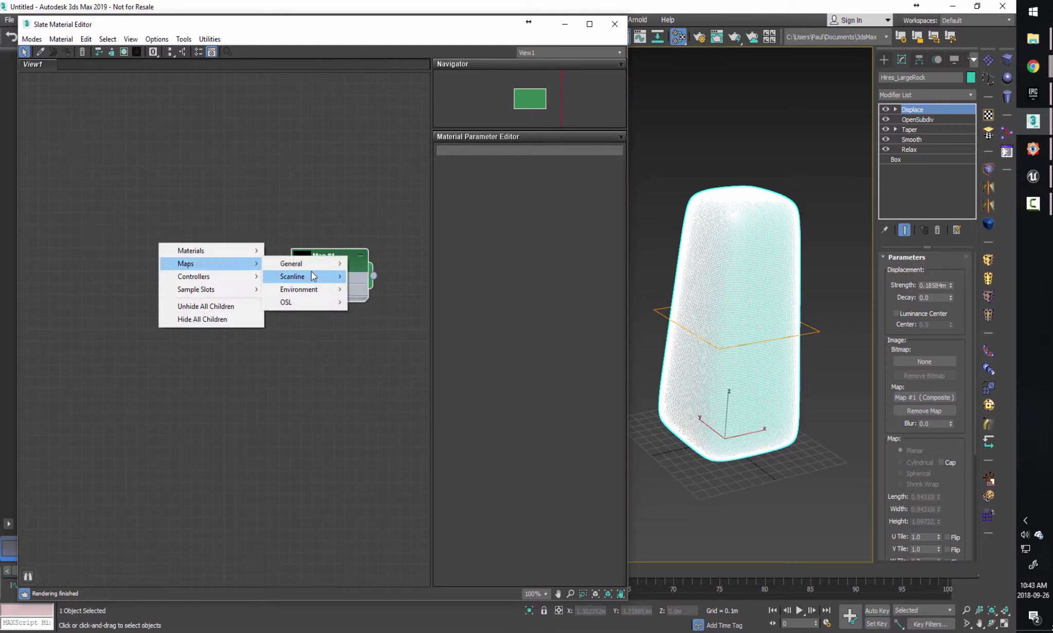
{"action": "mouse_move", "coordinate": [309, 264]}
{"action": "left_click", "coordinate": [369, 179]}
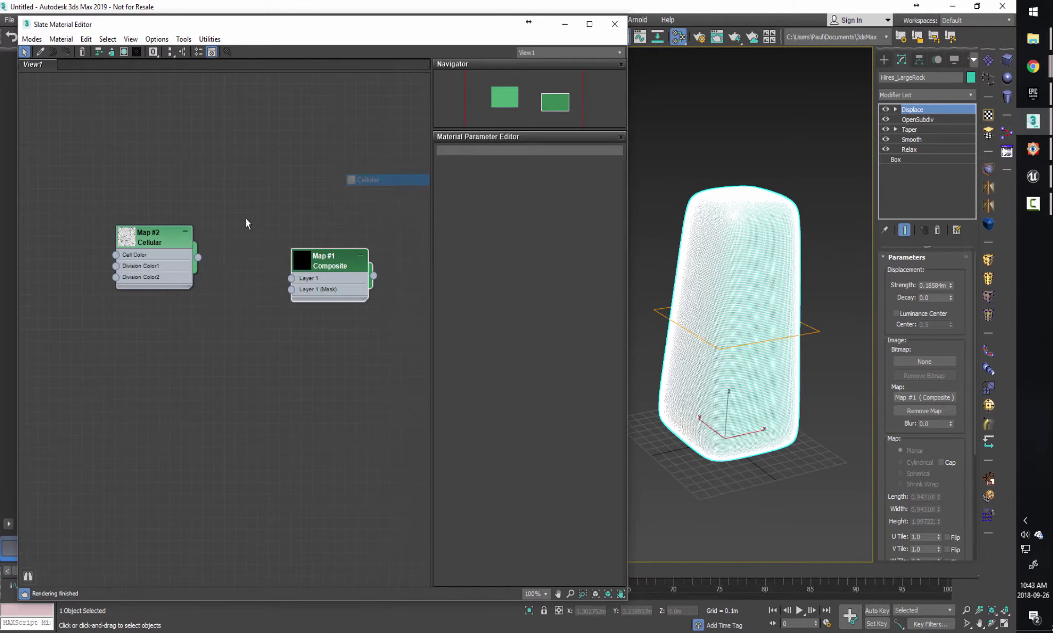
{"action": "left_click_drag", "start_coordinate": [160, 245], "coordinate": [173, 218]}
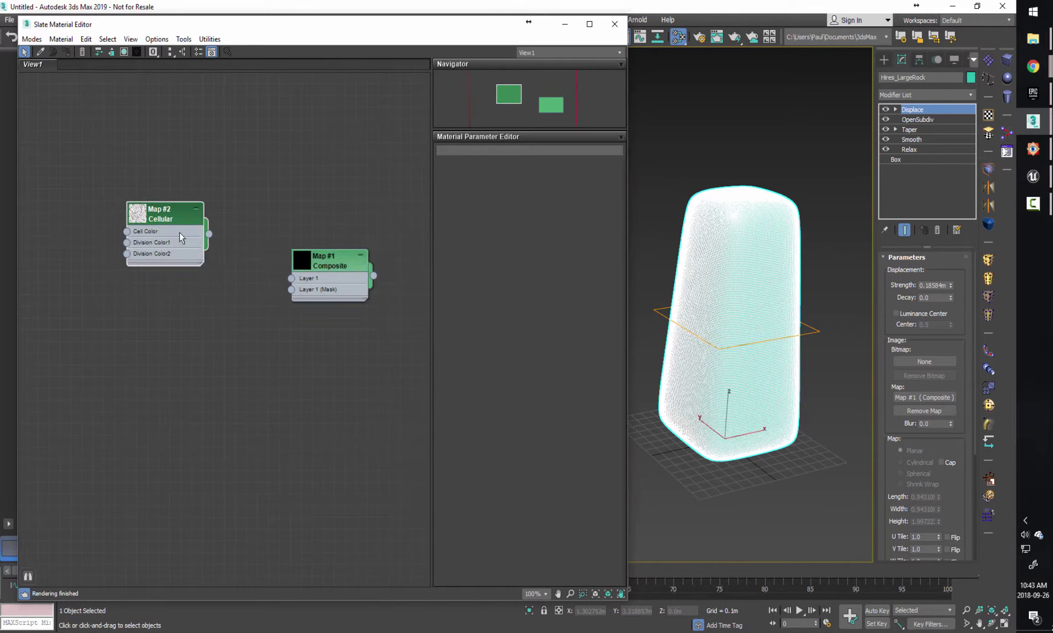
{"action": "left_click_drag", "start_coordinate": [209, 234], "coordinate": [291, 278]}
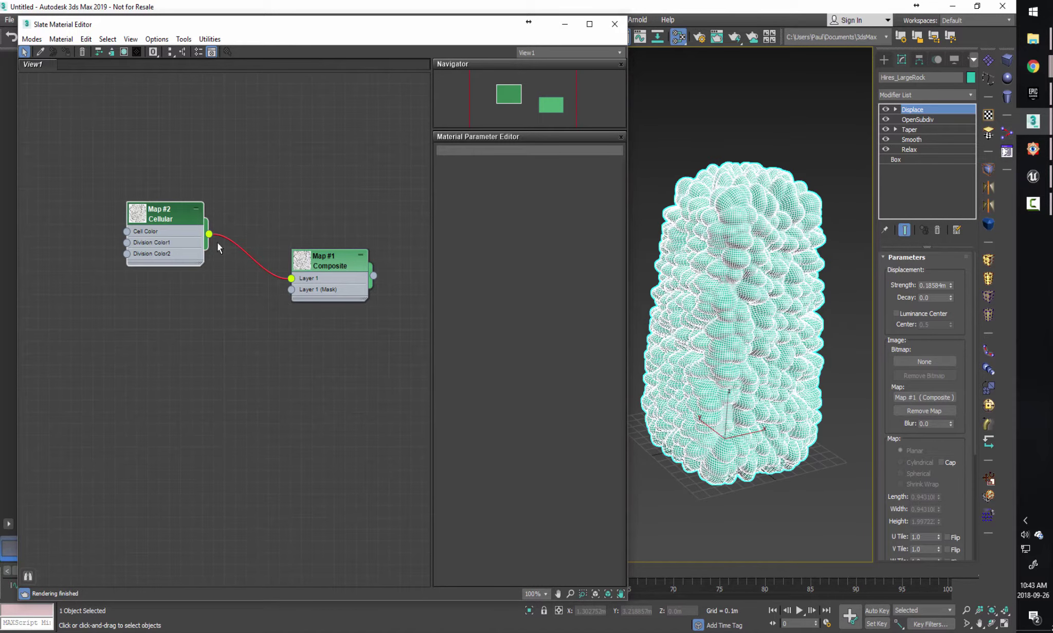
{"action": "left_click_drag", "start_coordinate": [194, 228], "coordinate": [227, 228]}
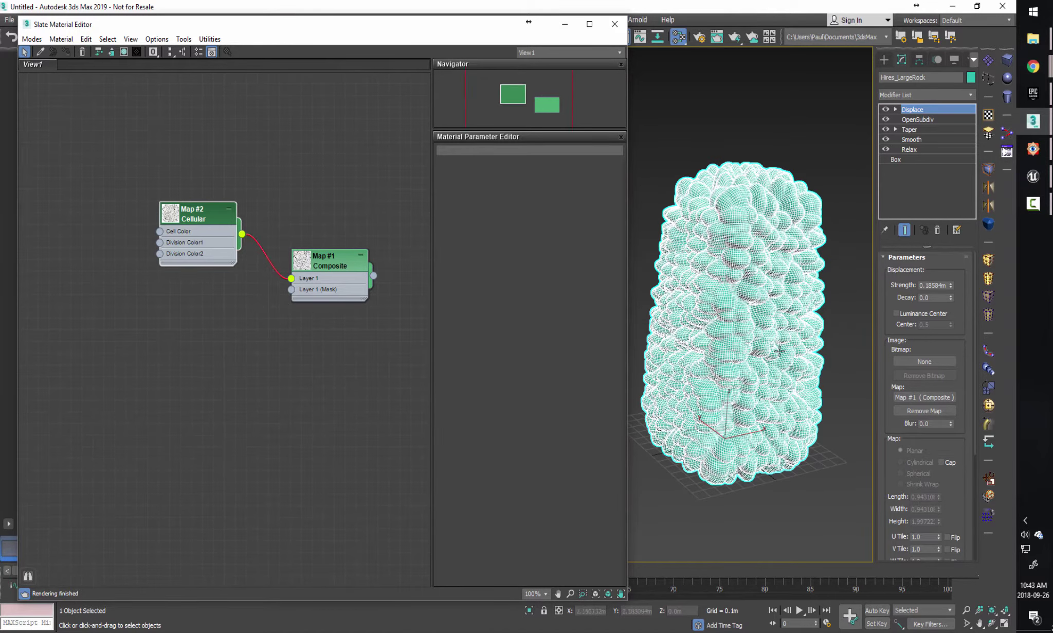
{"action": "mouse_move", "coordinate": [759, 384]}
{"action": "middle_mouse_down", "text": "alt"}
{"action": "mouse_move", "coordinate": [771, 364]}
{"action": "mouse_move", "coordinate": [762, 348]}
{"action": "mouse_move", "coordinate": [754, 354]}
{"action": "mouse_move", "coordinate": [761, 344]}
{"action": "mouse_move", "coordinate": [761, 371]}
{"action": "middle_mouse_up", "text": "alt"}
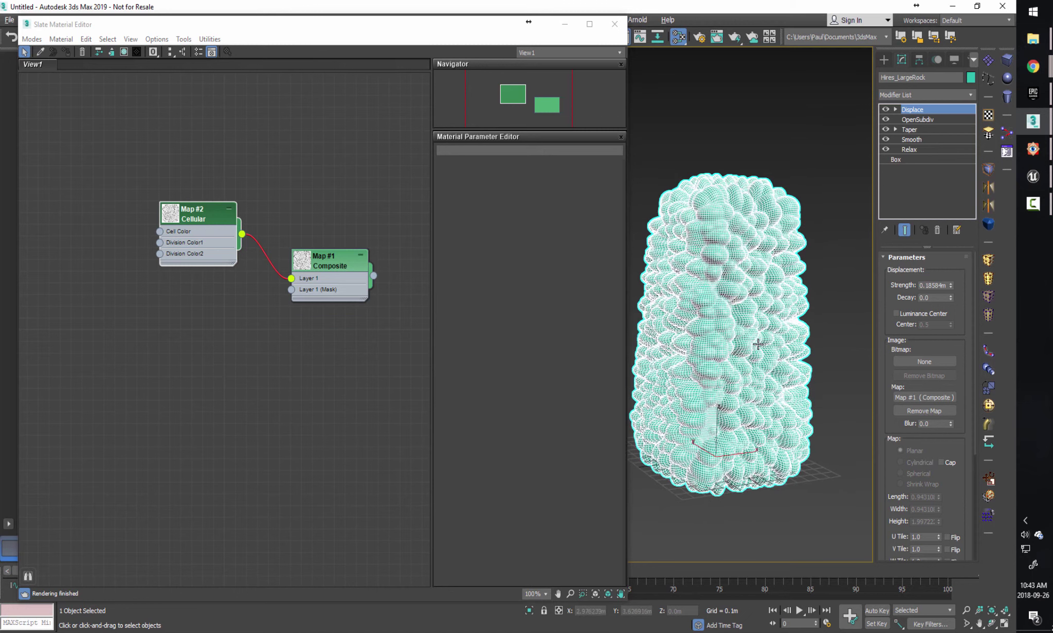
Swap the Cellular map's Cell Color with its black Division Color and hide wireframe edges.
{"action": "double_click", "coordinate": [204, 218]}
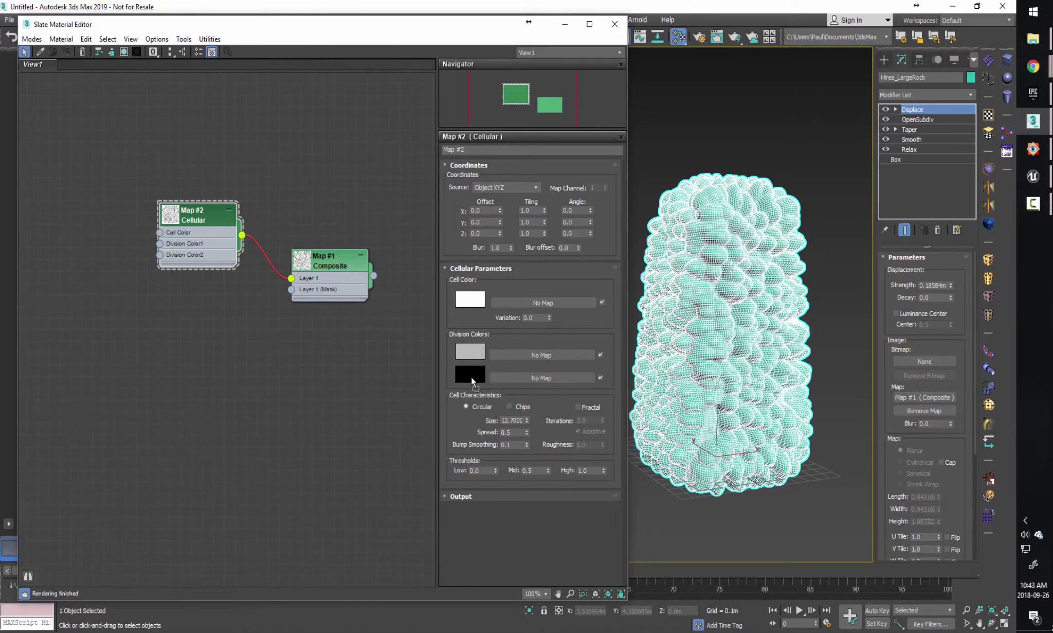
{"action": "left_click_drag", "start_coordinate": [472, 381], "coordinate": [470, 299]}
{"action": "left_click", "coordinate": [265, 319]}
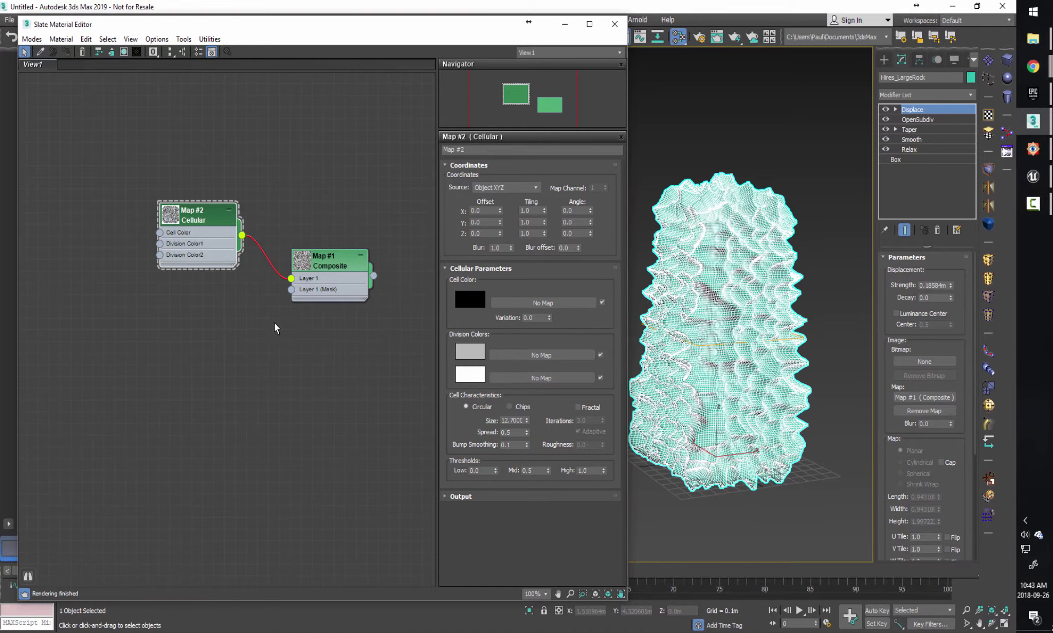
{"action": "middle_click_drag", "start_coordinate": [733, 356], "coordinate": [741, 326], "text": "alt"}
{"action": "key", "text": "F4"}
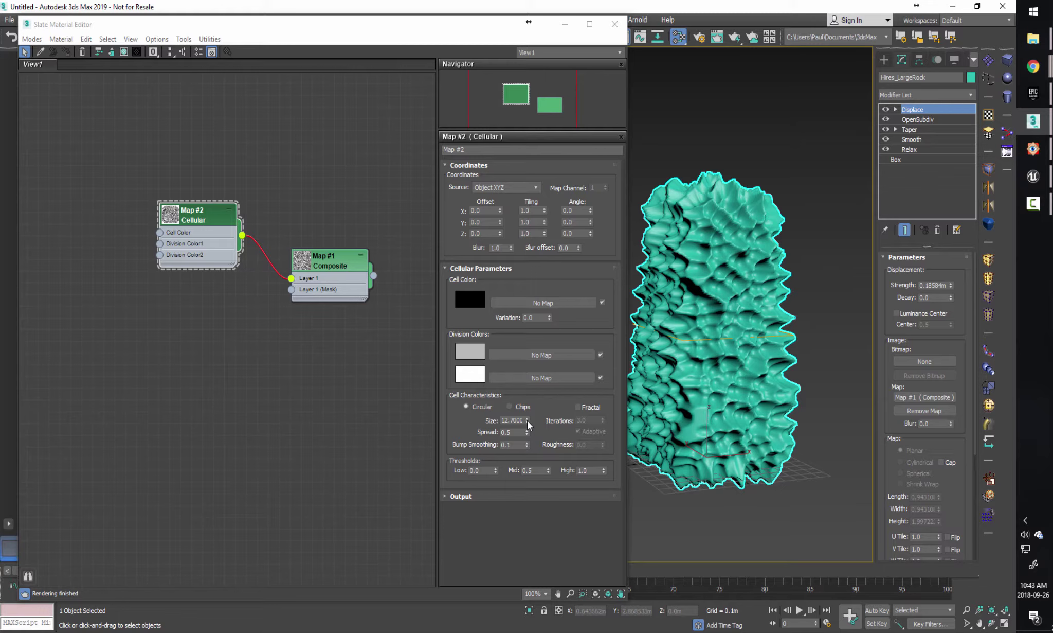
Set Cellular size to 70.3, Displace strength to about 0.212 m, and Layer 1 opacity to 54.
{"action": "left_click_drag", "start_coordinate": [528, 421], "coordinate": [488, 86]}
{"action": "middle_click_drag", "start_coordinate": [741, 310], "coordinate": [748, 334], "text": "alt"}
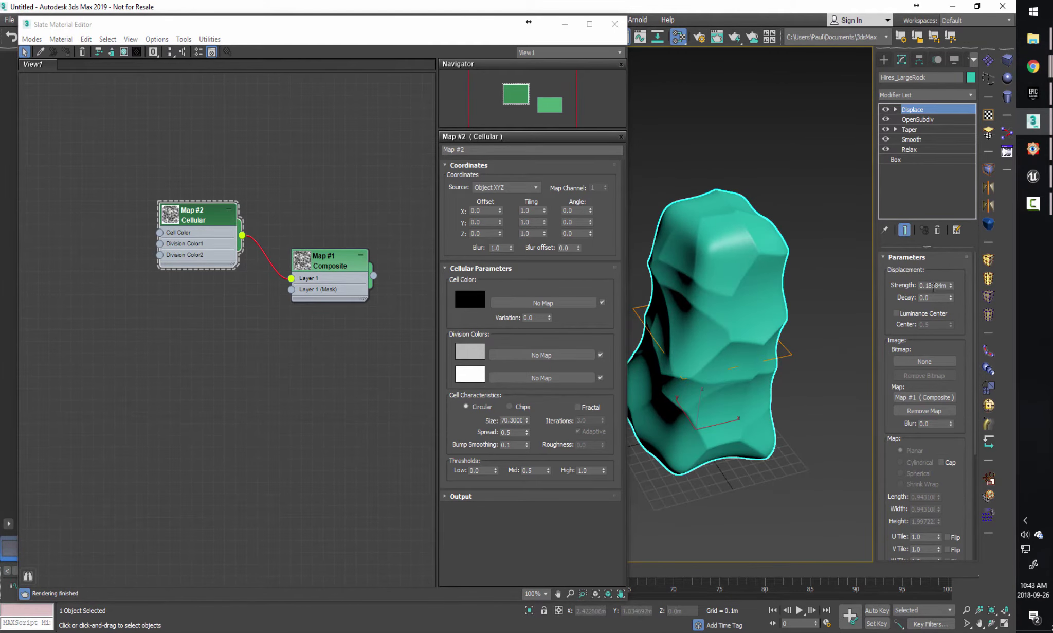
{"action": "left_click_drag", "start_coordinate": [951, 286], "coordinate": [954, 275]}
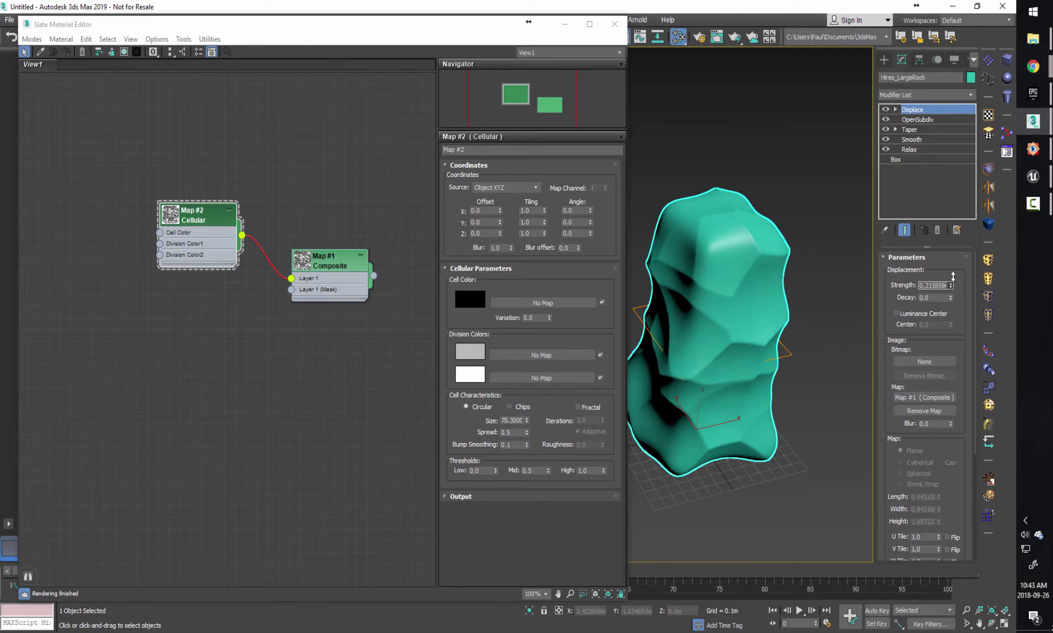
{"action": "left_click", "coordinate": [333, 266]}
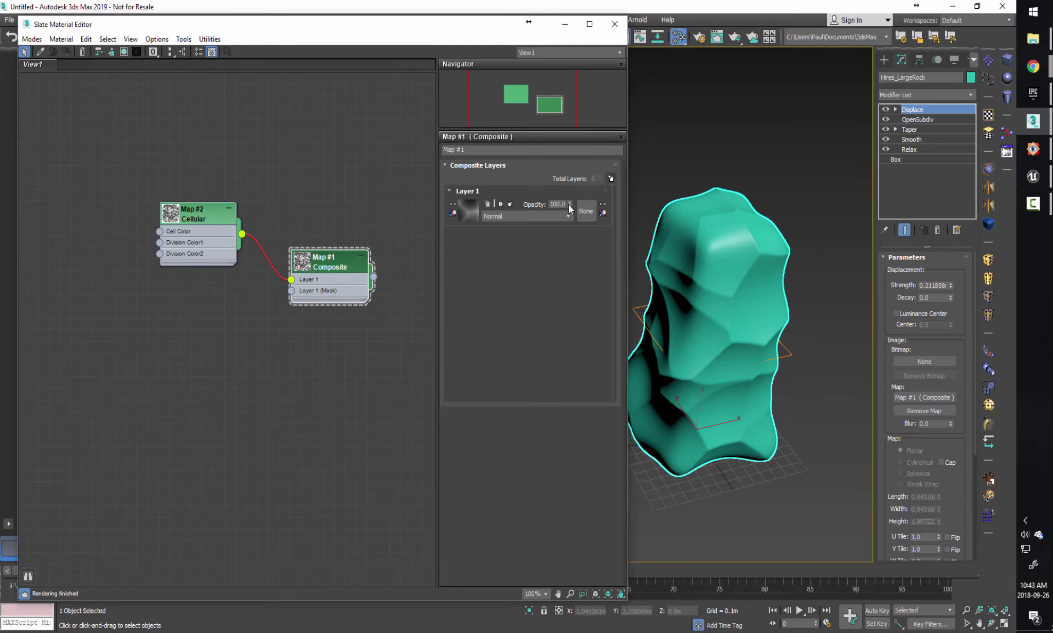
{"action": "left_click_drag", "start_coordinate": [569, 205], "coordinate": [564, 233]}
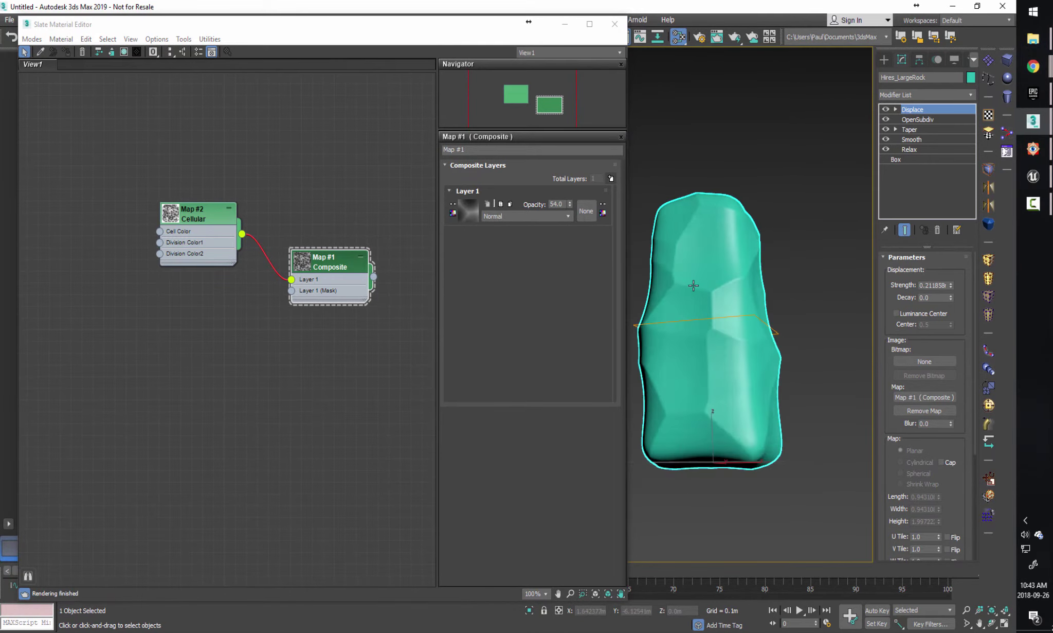
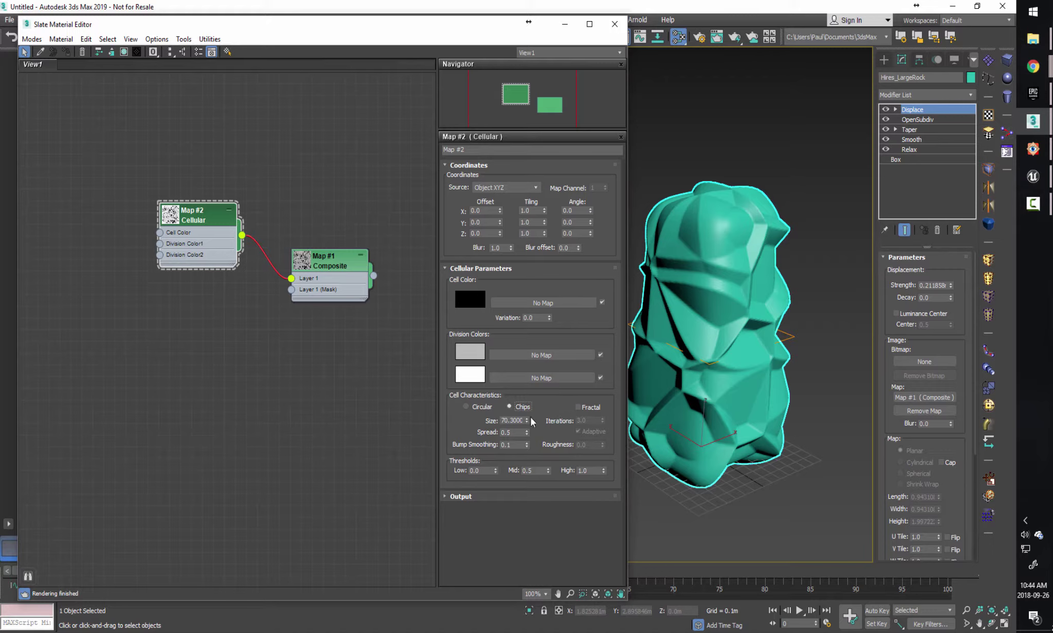
Make the Cellular map's cells Circular and enlarge their size to about 77.
{"action": "left_click", "coordinate": [473, 406]}
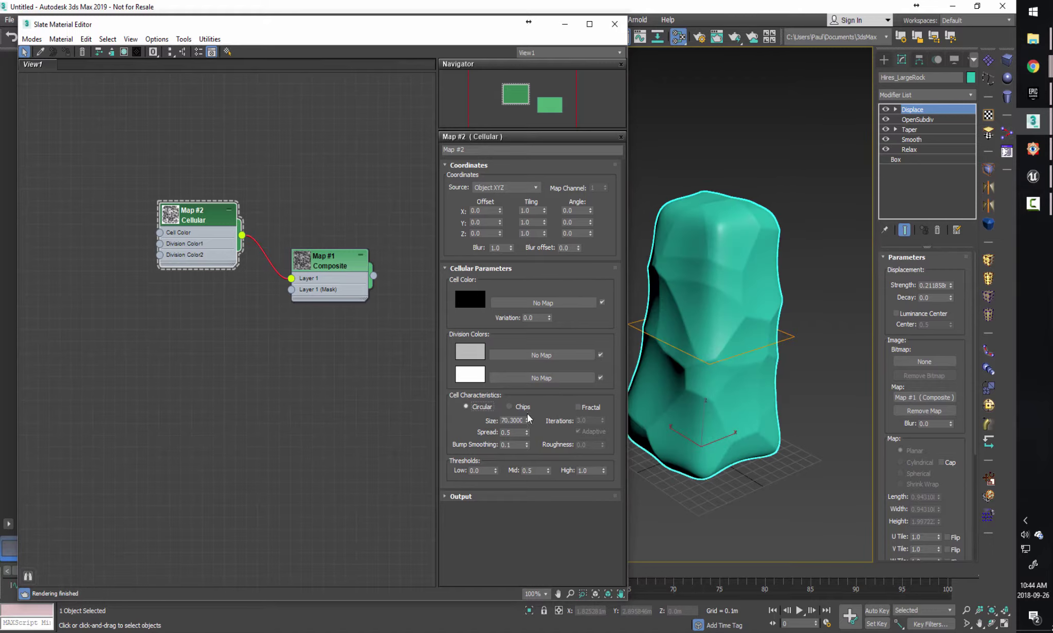
{"action": "left_click_drag", "start_coordinate": [527, 421], "coordinate": [527, 381]}
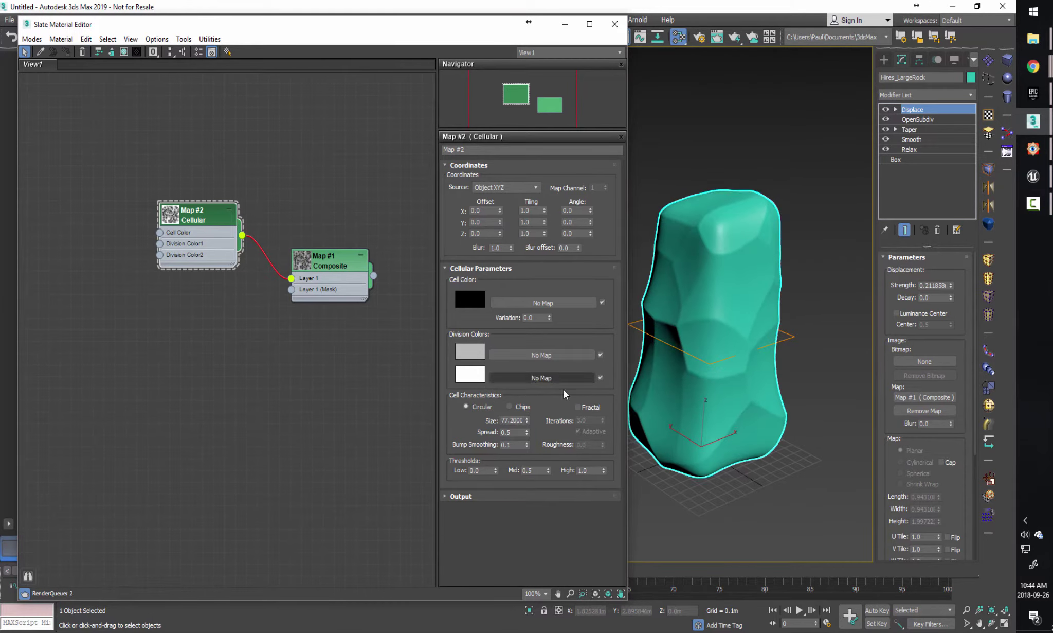
{"action": "mouse_move", "coordinate": [726, 312]}
{"action": "middle_mouse_down", "text": "alt"}
{"action": "mouse_move", "coordinate": [684, 329]}
{"action": "mouse_move", "coordinate": [735, 309]}
{"action": "middle_mouse_up", "text": "alt"}
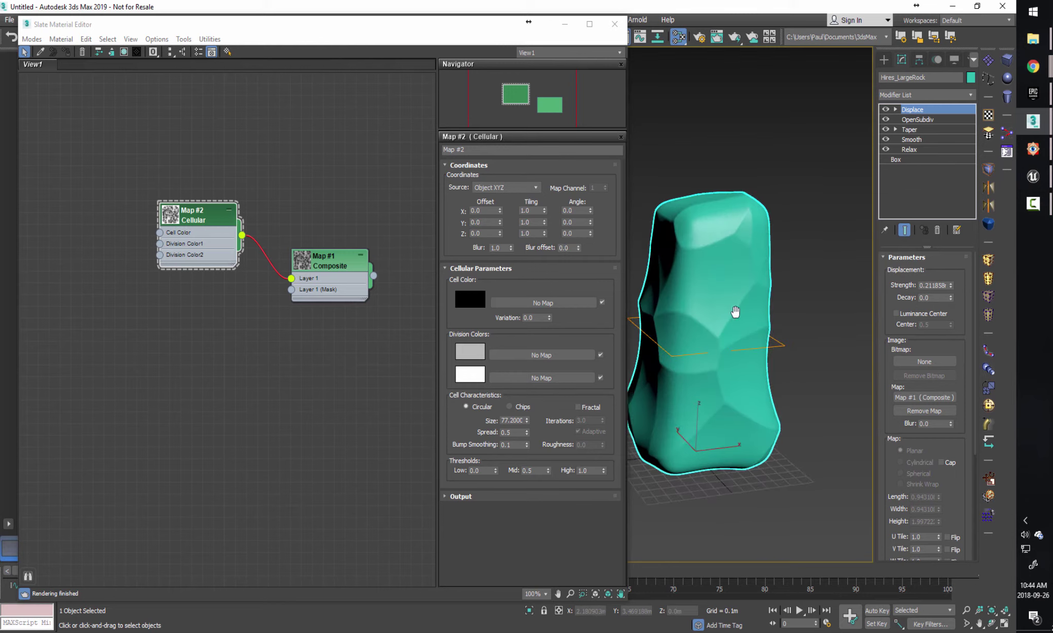
Set the Composite map's Layer 1 opacity to 72.
{"action": "double_click", "coordinate": [337, 260]}
{"action": "left_click_drag", "start_coordinate": [570, 205], "coordinate": [567, 183]}
{"action": "mouse_move", "coordinate": [751, 301]}
{"action": "middle_mouse_down", "text": "alt"}
{"action": "mouse_move", "coordinate": [820, 308]}
{"action": "mouse_move", "coordinate": [792, 369]}
{"action": "mouse_move", "coordinate": [754, 319]}
{"action": "middle_mouse_up", "text": "alt"}
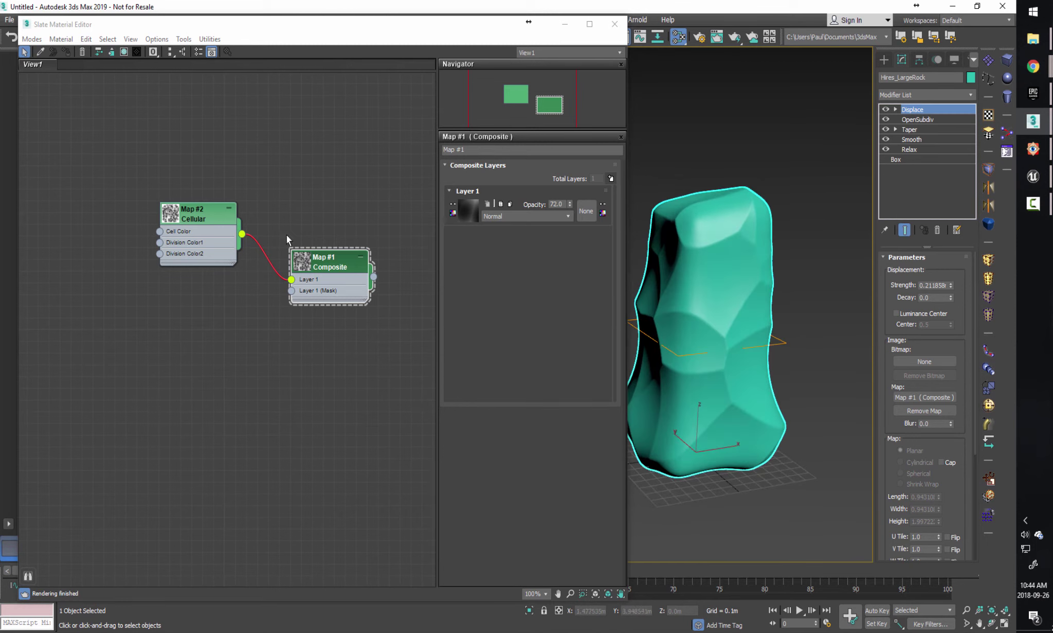
Add a second layer to the Composite map.
{"action": "double_click", "coordinate": [213, 216]}
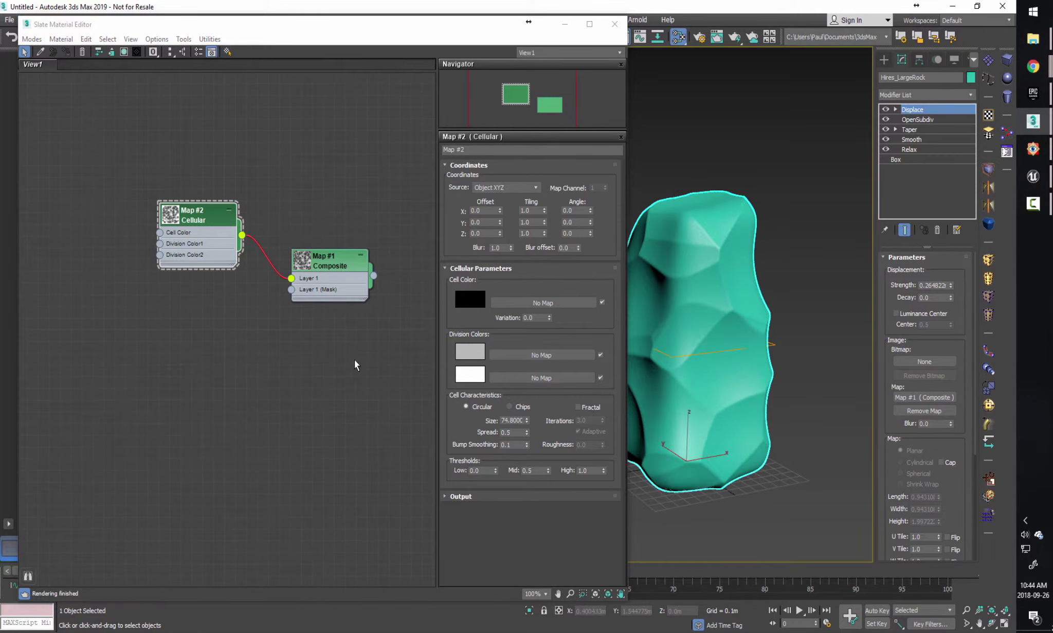
{"action": "double_click", "coordinate": [317, 276]}
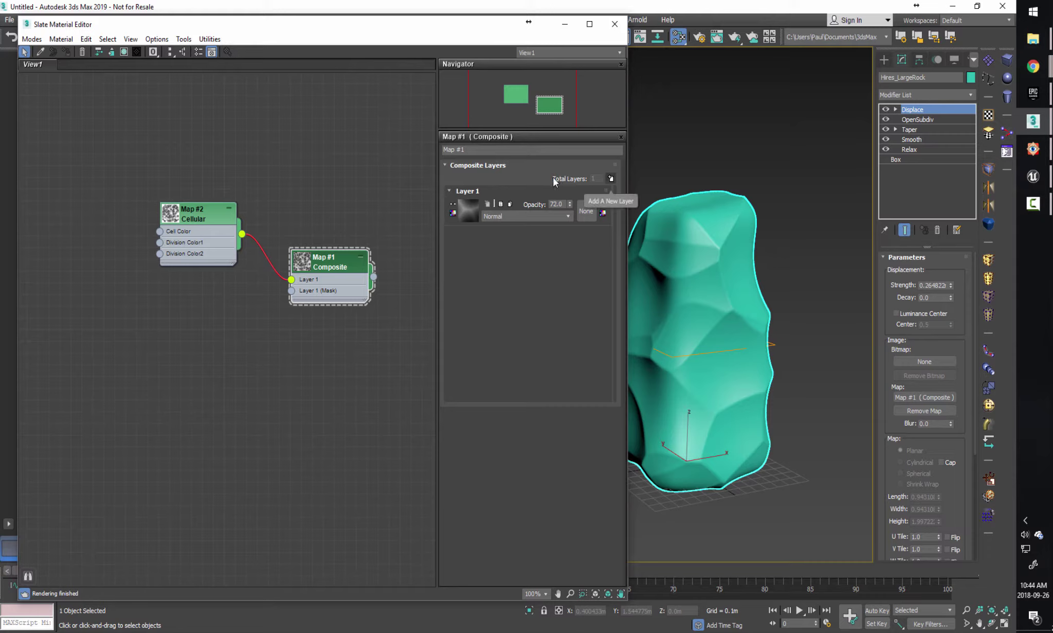
{"action": "left_click", "coordinate": [611, 178]}
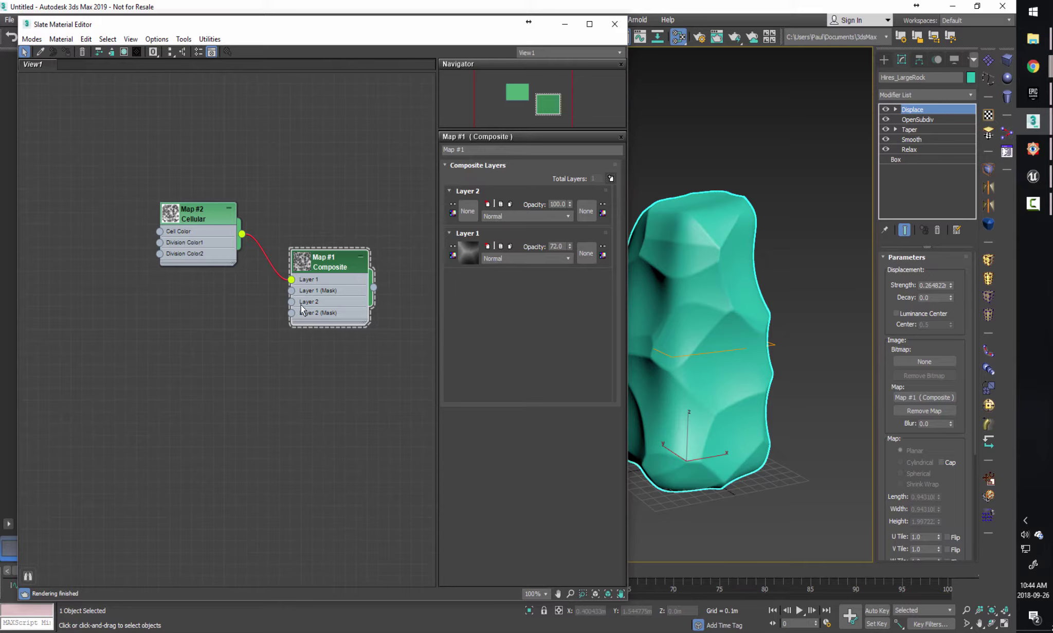
Clone the Cellular map as Map #3 and wire it into Composite Layer 2.
{"action": "left_click_drag", "start_coordinate": [325, 247], "coordinate": [336, 247]}
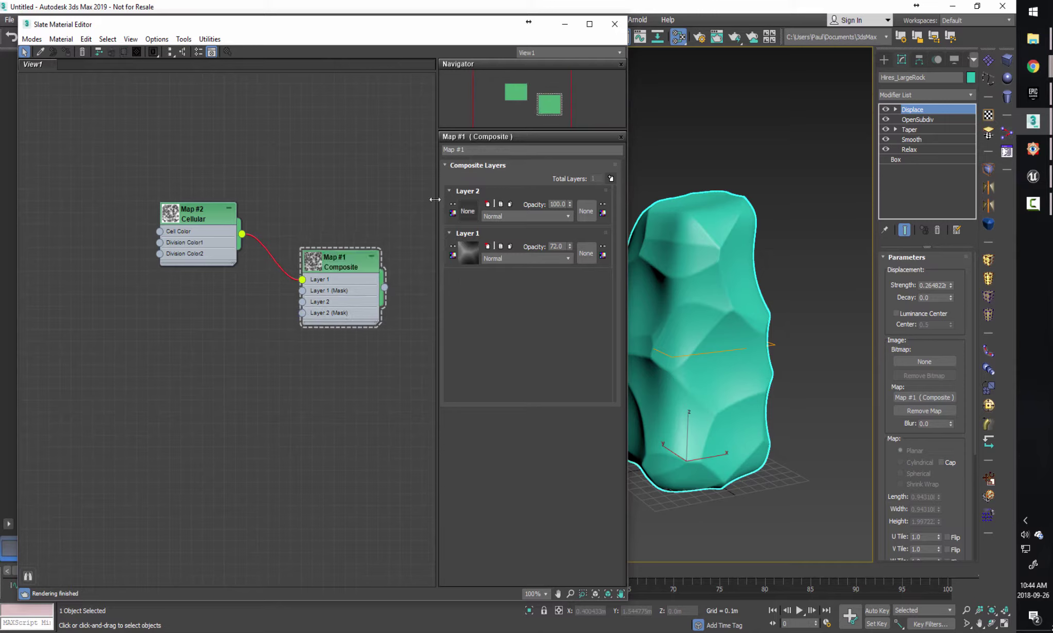
{"action": "mouse_move", "coordinate": [198, 216]}
{"action": "left_mouse_down"}
{"action": "mouse_move", "coordinate": [200, 205]}
{"action": "mouse_move", "coordinate": [200, 298]}
{"action": "mouse_move", "coordinate": [191, 290]}
{"action": "mouse_move", "coordinate": [311, 301]}
{"action": "mouse_move", "coordinate": [302, 301]}
{"action": "left_mouse_up"}
{"action": "left_click_drag", "start_coordinate": [185, 287], "coordinate": [206, 277]}
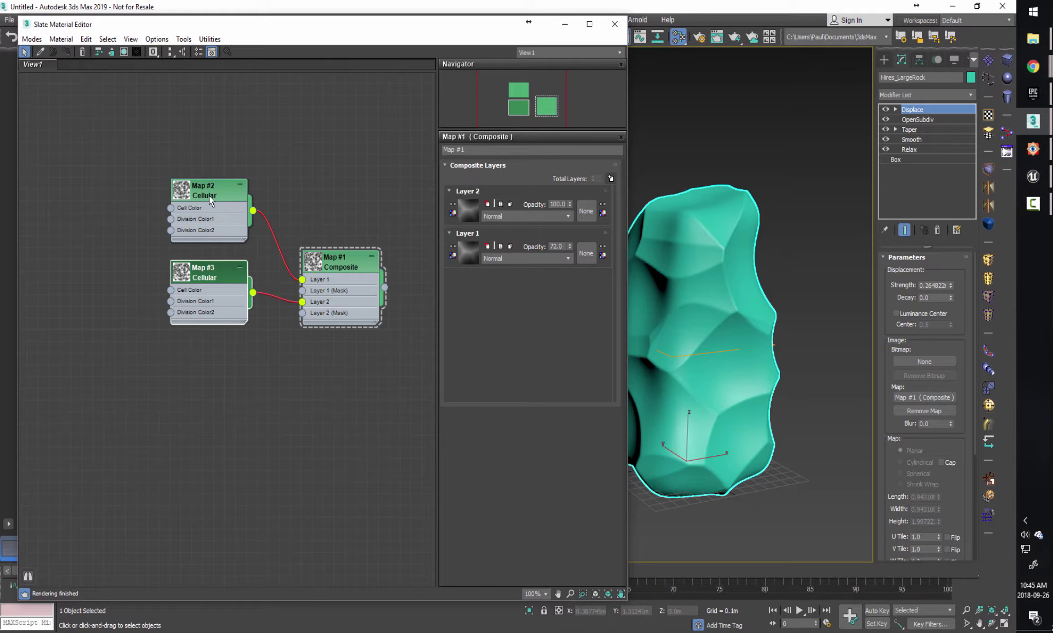
Shrink Map #3's cells to 57.1 and blend Layer 2 in Screen mode at about 21 opacity.
{"action": "double_click", "coordinate": [206, 276]}
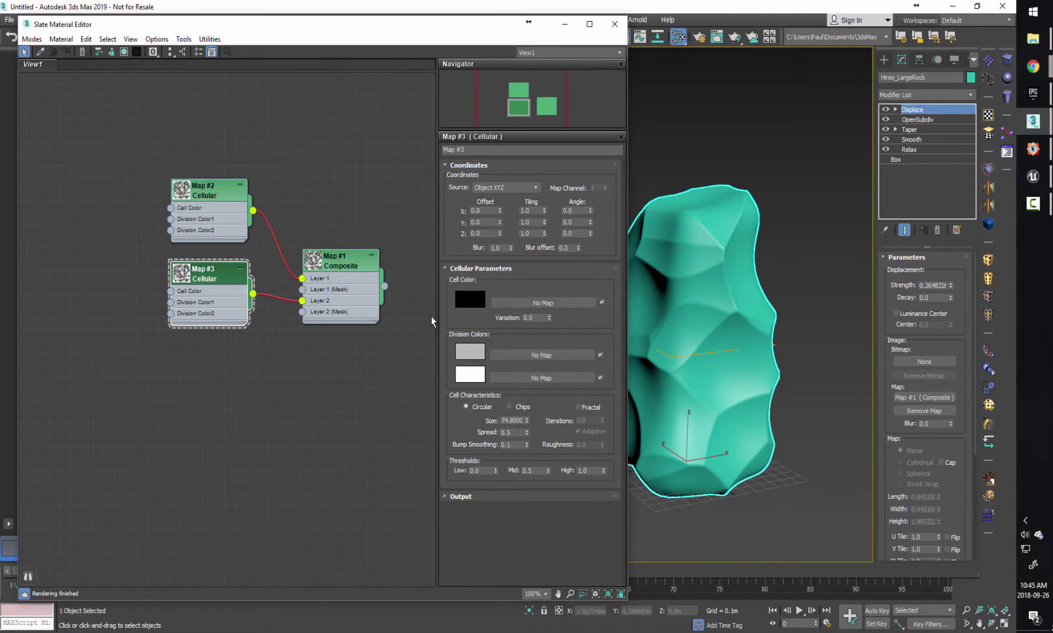
{"action": "left_click_drag", "start_coordinate": [527, 421], "coordinate": [379, 118]}
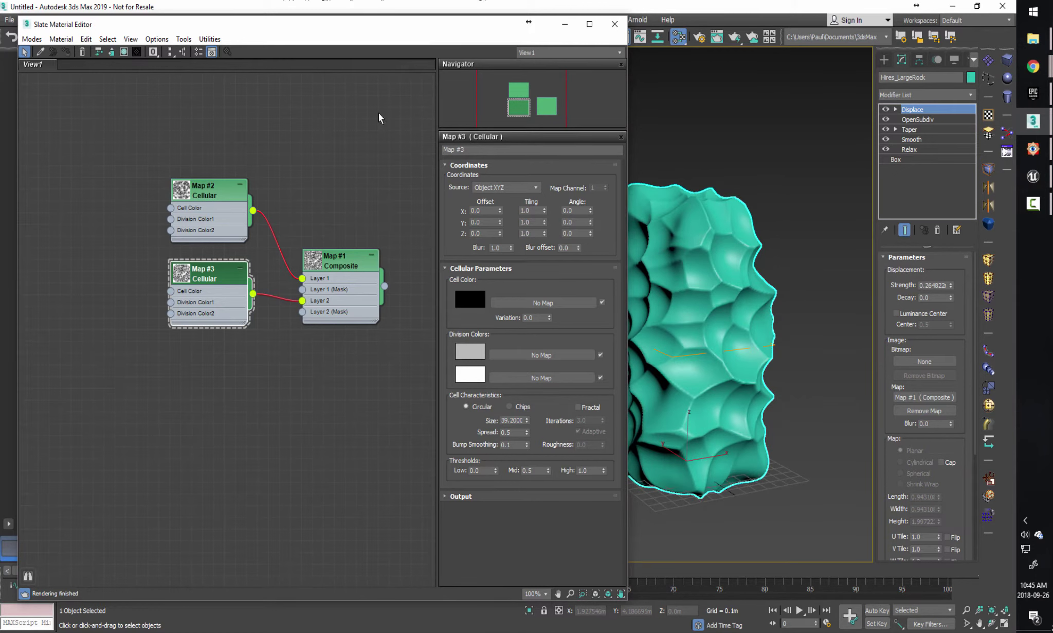
{"action": "double_click", "coordinate": [345, 271]}
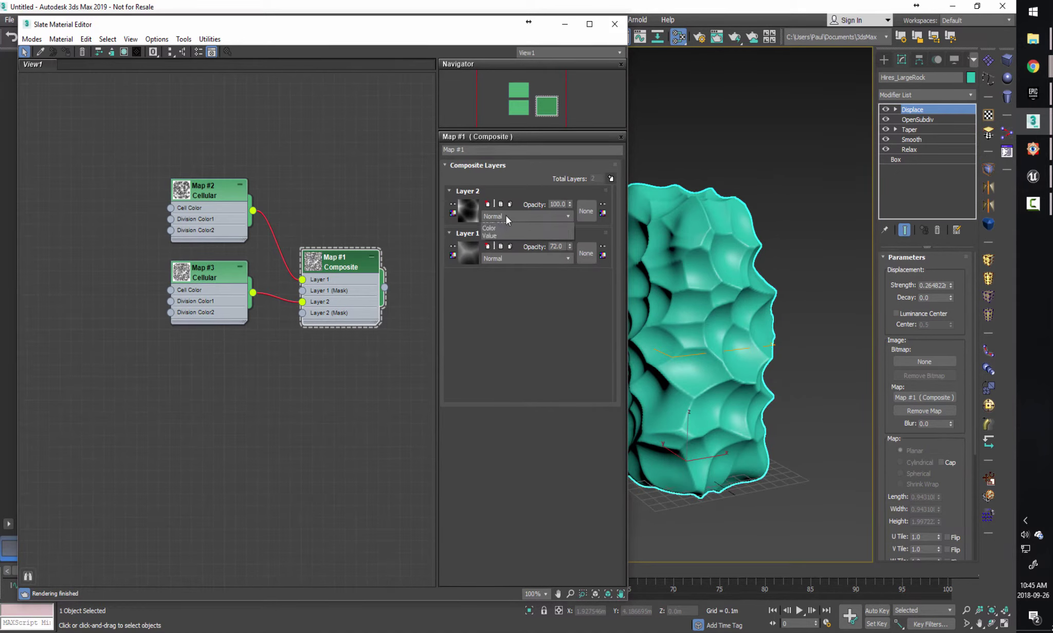
{"action": "left_click", "coordinate": [507, 215]}
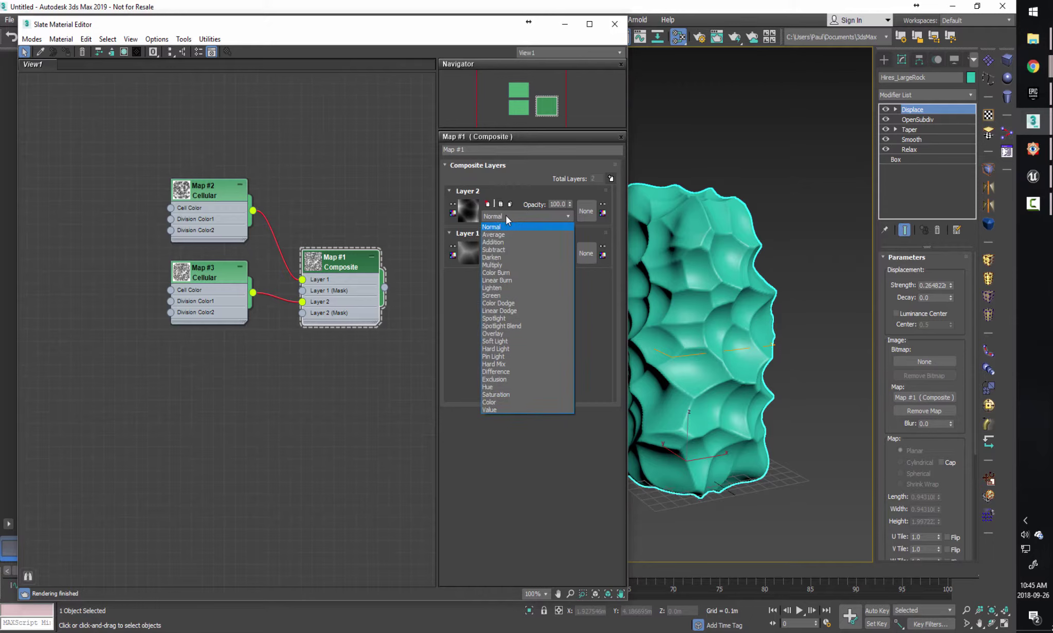
{"action": "left_click", "coordinate": [507, 295]}
{"action": "left_click_drag", "start_coordinate": [570, 204], "coordinate": [566, 252]}
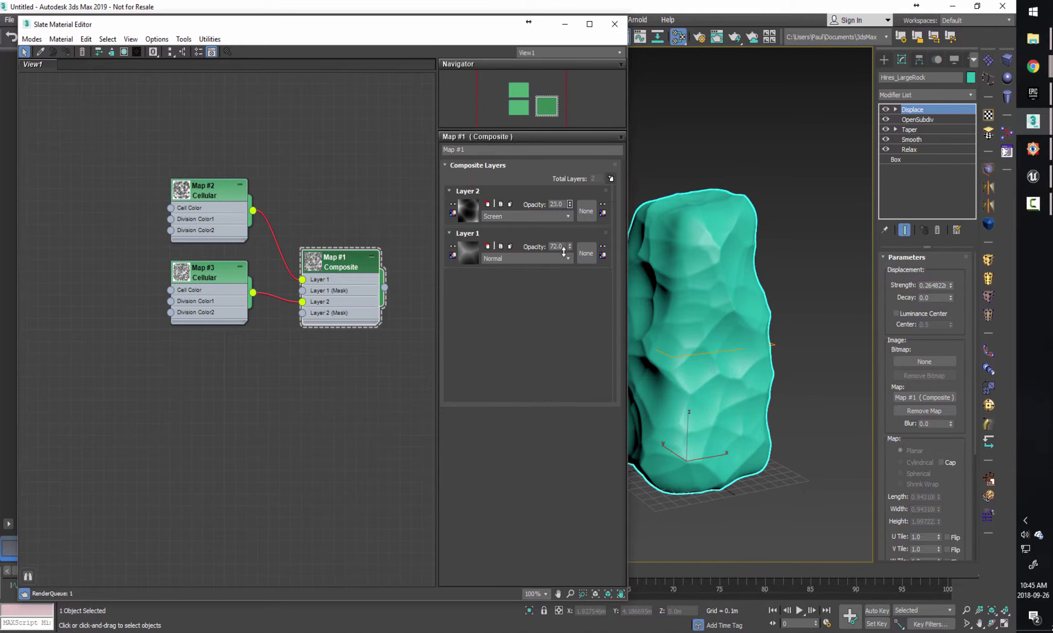
Reduce Map #3's cell size to about 30, and set Layer 1 opacity to 81 and Layer 2 to 12.
{"action": "double_click", "coordinate": [192, 278]}
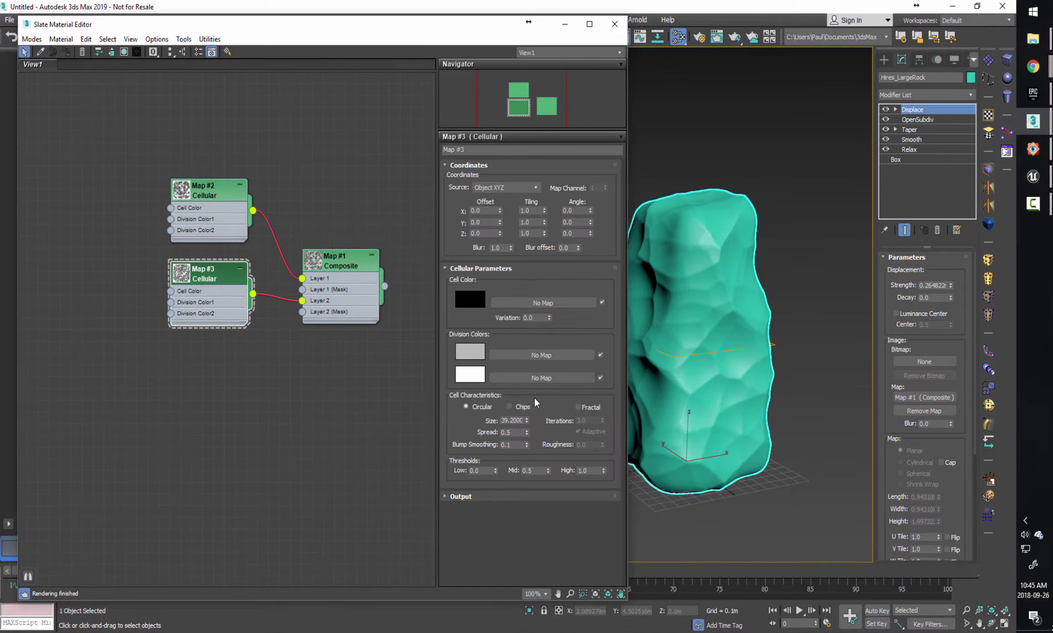
{"action": "left_click_drag", "start_coordinate": [528, 421], "coordinate": [516, 482]}
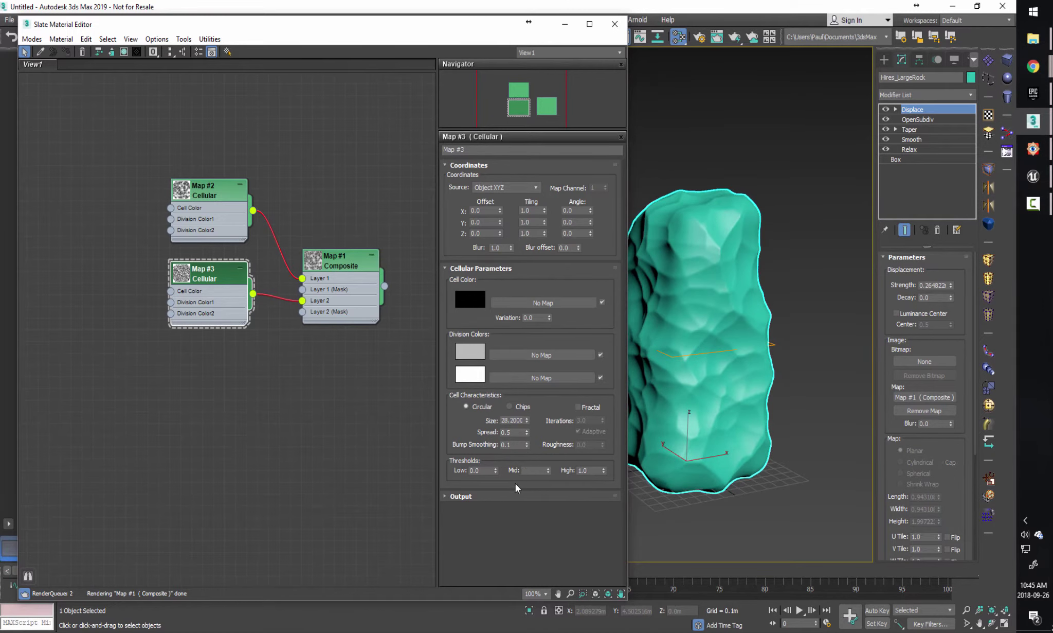
{"action": "left_click", "coordinate": [330, 262]}
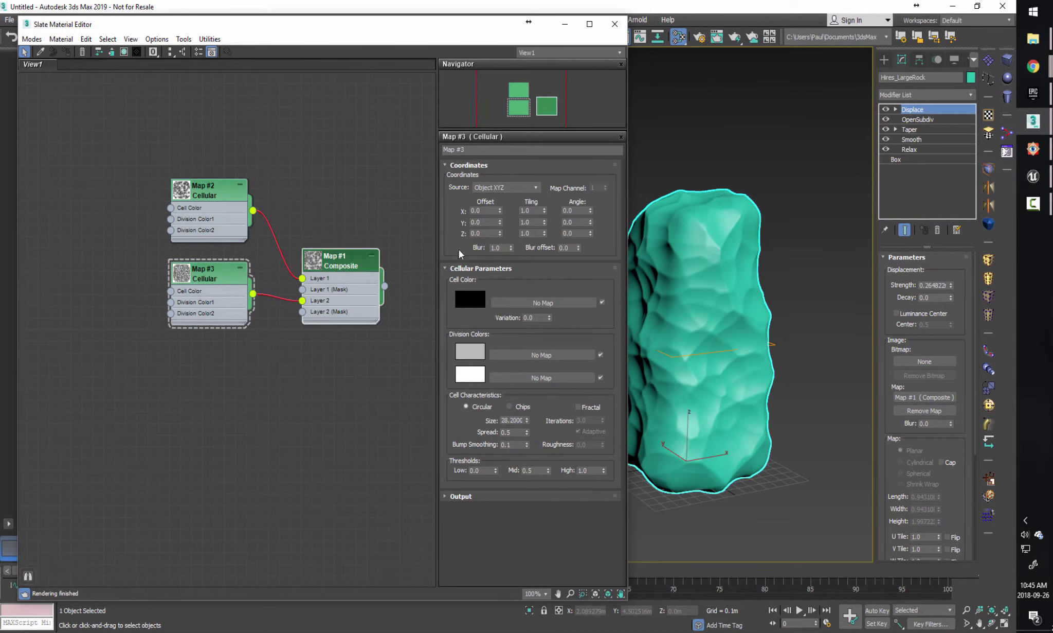
{"action": "double_click", "coordinate": [342, 264]}
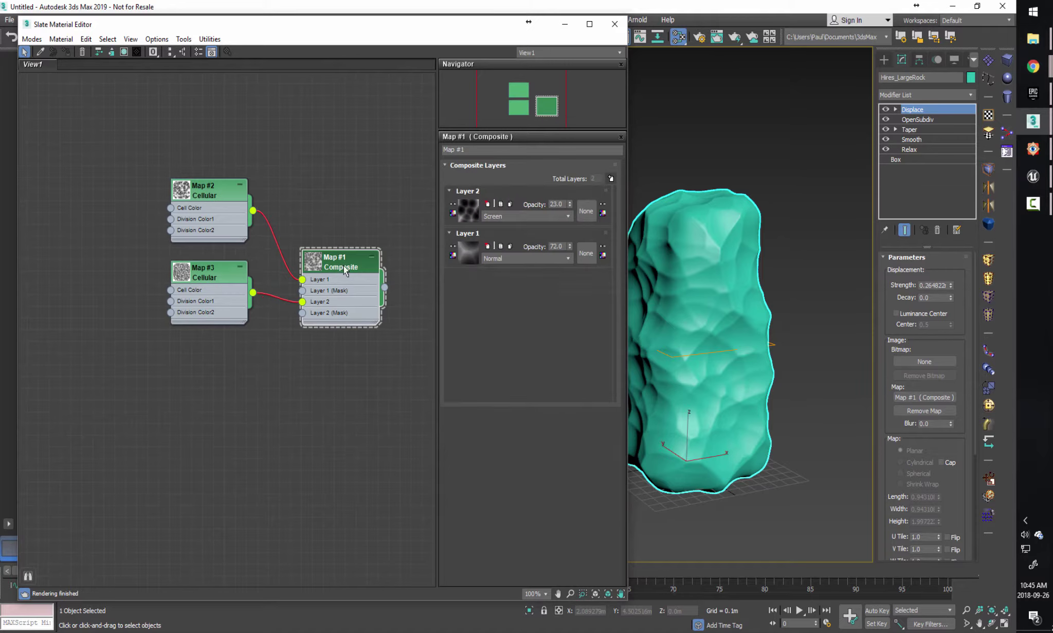
{"action": "left_click_drag", "start_coordinate": [569, 248], "coordinate": [568, 211]}
{"action": "middle_click_drag", "start_coordinate": [745, 357], "coordinate": [766, 383], "text": "alt"}
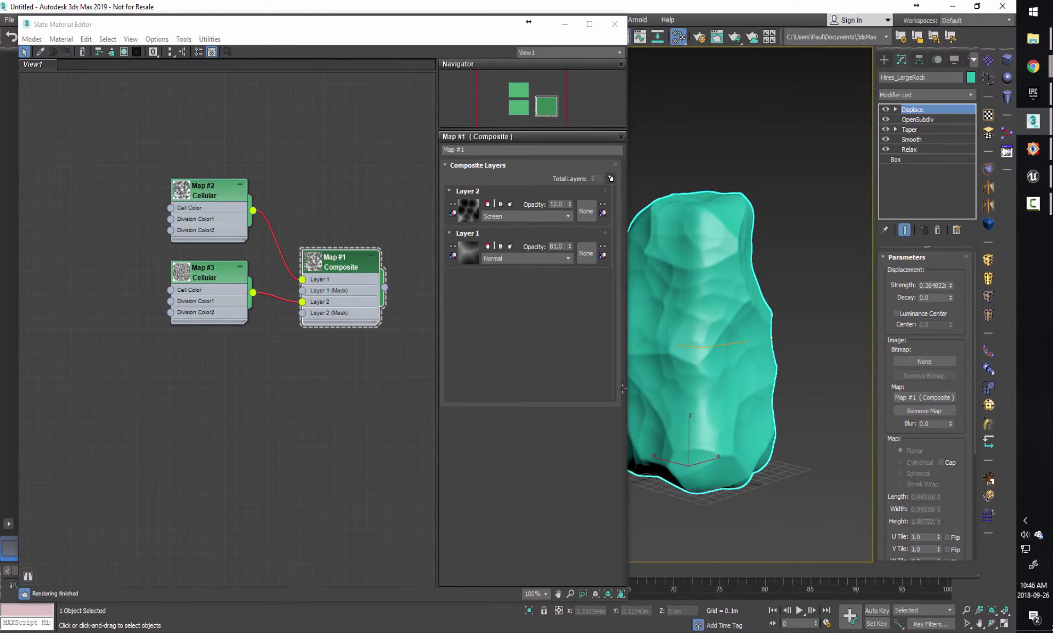
{"action": "left_click_drag", "start_coordinate": [343, 278], "coordinate": [354, 278]}
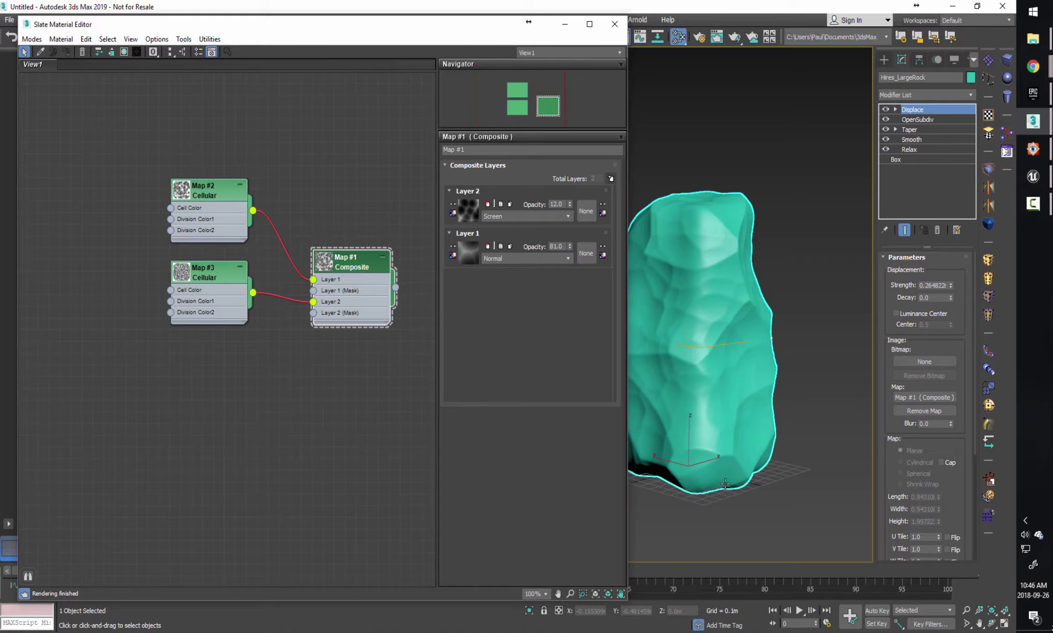
Close the Slate Material Editor and select the rock's OpenSubdiv modifier showing 6 iterations.
{"action": "left_click", "coordinate": [616, 27]}
{"action": "mouse_move", "coordinate": [591, 347]}
{"action": "middle_mouse_down"}
{"action": "mouse_move", "coordinate": [555, 325]}
{"action": "mouse_move", "coordinate": [444, 318]}
{"action": "mouse_move", "coordinate": [591, 335]}
{"action": "mouse_move", "coordinate": [579, 342]}
{"action": "middle_mouse_up"}
{"action": "scroll", "coordinate": [590, 335], "scroll_direction": "up", "scroll_amount": 5}
{"action": "scroll", "coordinate": [579, 342], "scroll_direction": "down", "scroll_amount": 1}
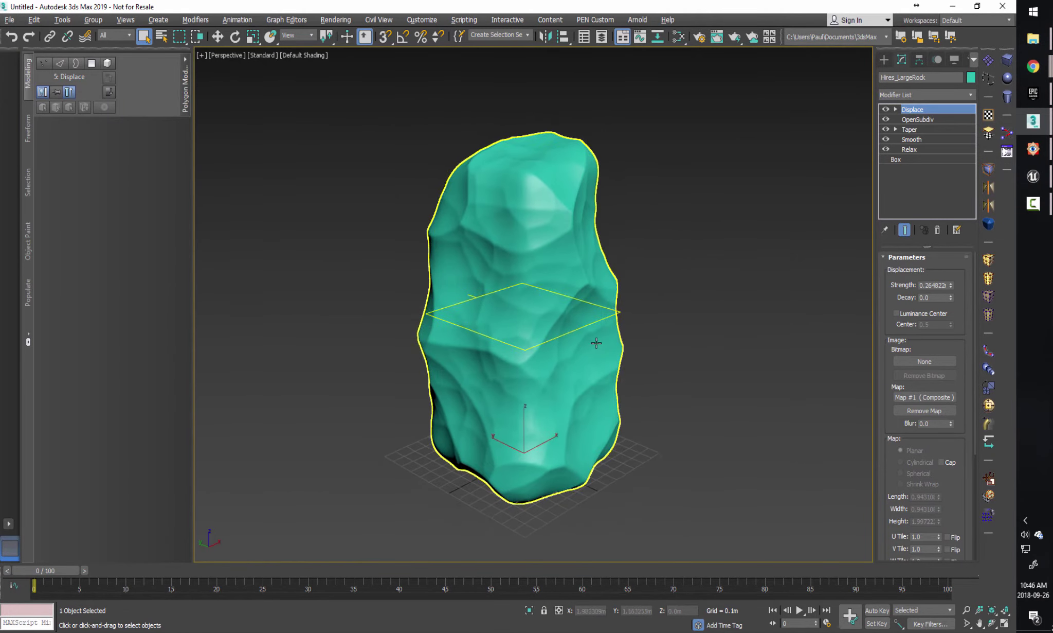
{"action": "left_click", "coordinate": [917, 120]}
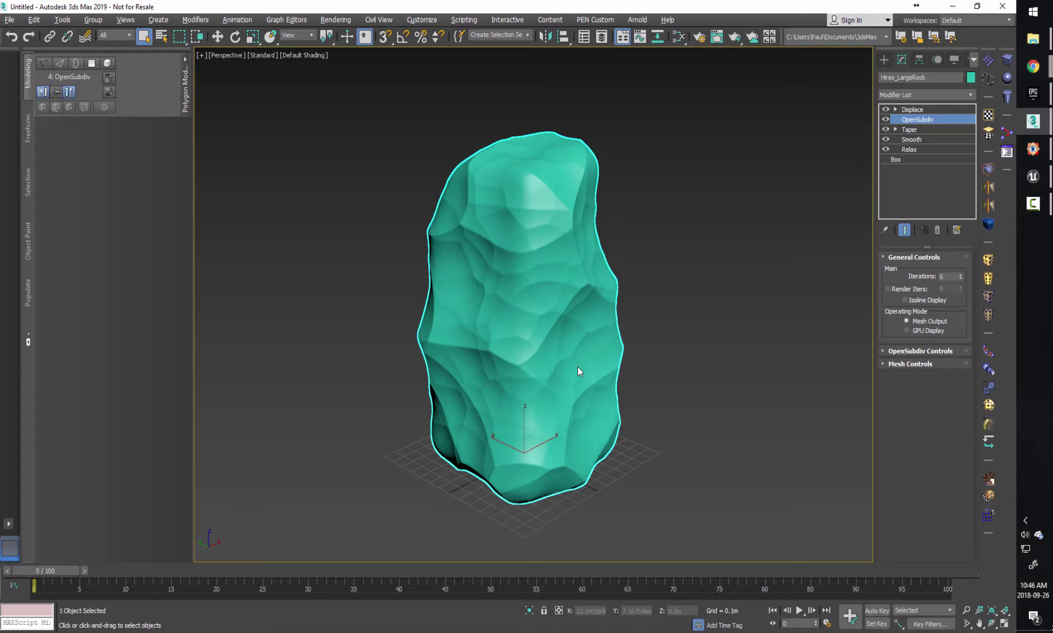
Toggle edged faces to inspect the subdivided mesh, then clone the rock with Ctrl+V.
{"action": "mouse_move", "coordinate": [520, 357]}
{"action": "middle_mouse_down", "text": "alt"}
{"action": "mouse_move", "coordinate": [309, 355]}
{"action": "mouse_move", "coordinate": [376, 405]}
{"action": "mouse_move", "coordinate": [519, 371]}
{"action": "middle_mouse_up", "text": "alt"}
{"action": "key", "text": "F4"}
{"action": "scroll", "coordinate": [541, 305], "scroll_direction": "up", "scroll_amount": 8}
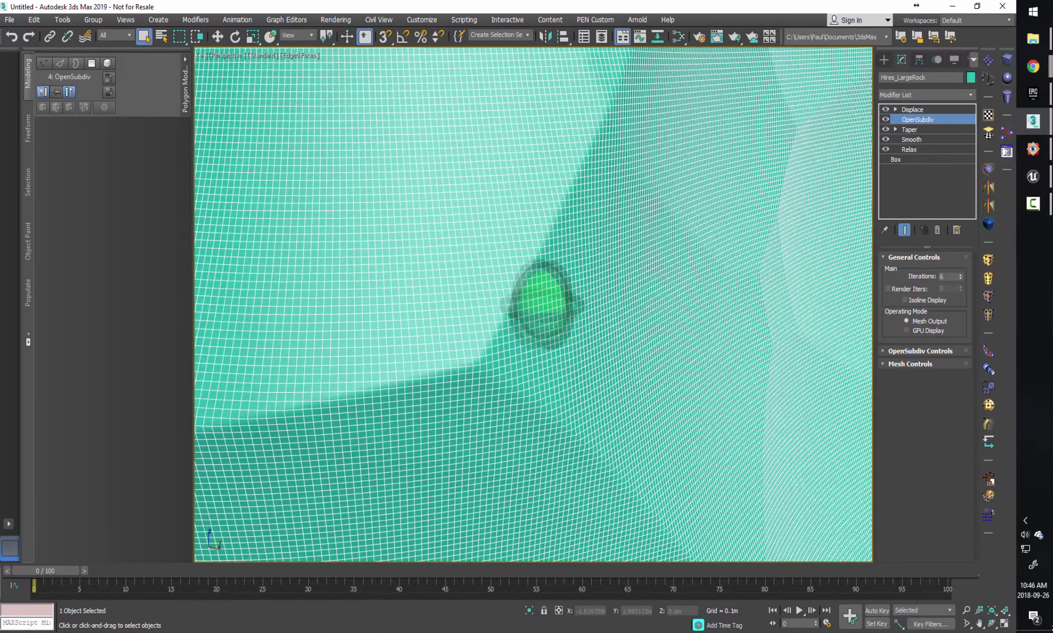
{"action": "scroll", "coordinate": [542, 304], "scroll_direction": "down", "scroll_amount": 9}
{"action": "mouse_move", "coordinate": [560, 322]}
{"action": "middle_mouse_down", "text": "alt"}
{"action": "mouse_move", "coordinate": [781, 359]}
{"action": "mouse_move", "coordinate": [711, 412]}
{"action": "mouse_move", "coordinate": [597, 348]}
{"action": "mouse_move", "coordinate": [553, 346]}
{"action": "mouse_move", "coordinate": [546, 329]}
{"action": "mouse_move", "coordinate": [661, 379]}
{"action": "mouse_move", "coordinate": [681, 366]}
{"action": "mouse_move", "coordinate": [651, 352]}
{"action": "mouse_move", "coordinate": [570, 349]}
{"action": "middle_mouse_up", "text": "alt"}
{"action": "key", "text": "F4"}
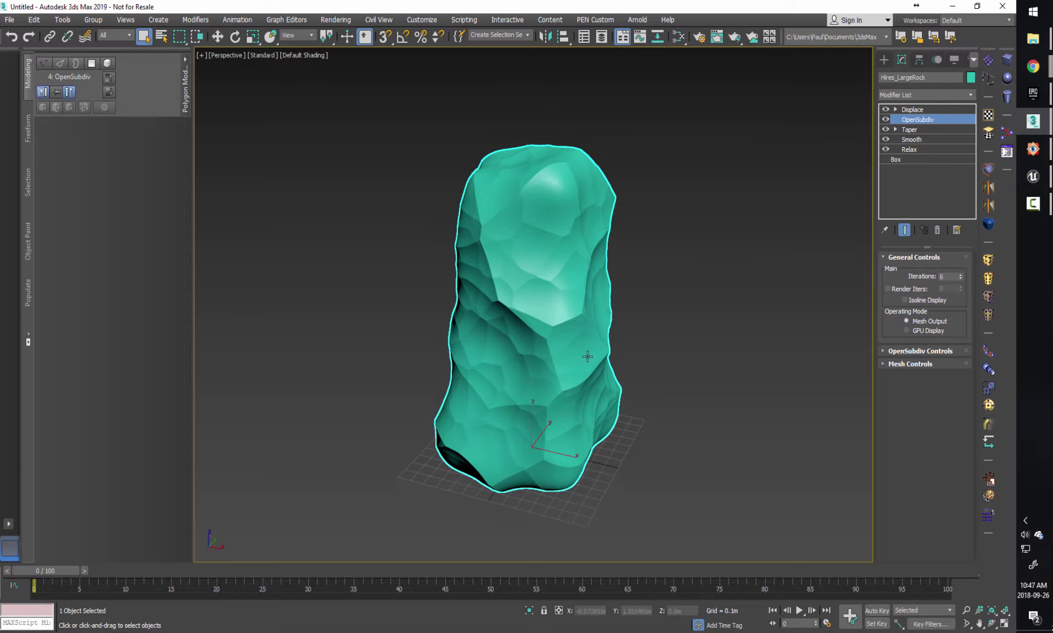
{"action": "key", "text": "ctrl+v"}
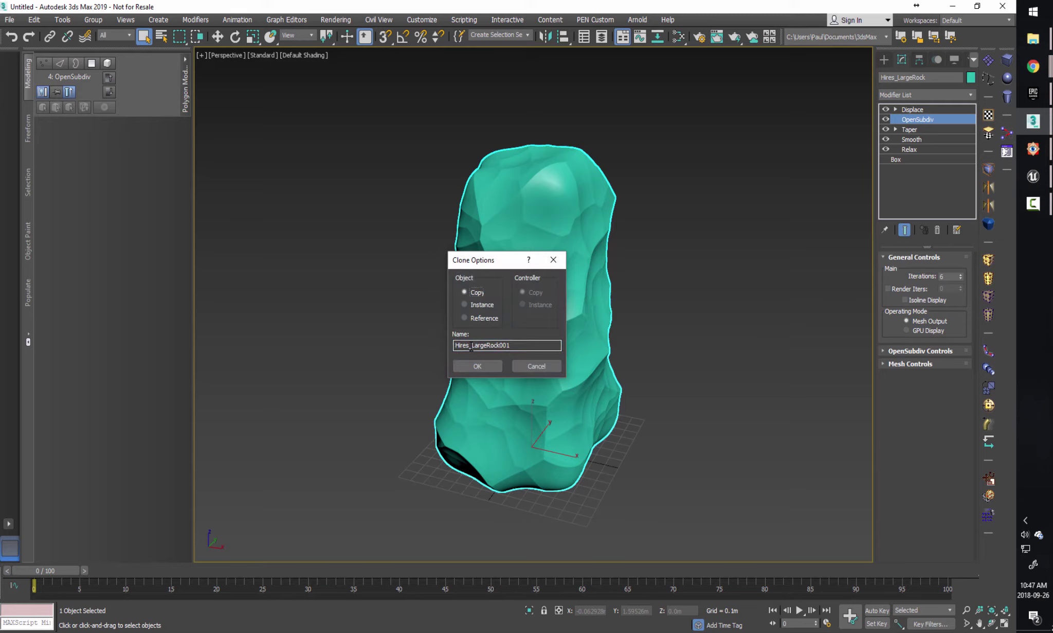
Rename the clone from Hires_LargeRock001 to Lowres_LargeRock and create the copy.
{"action": "left_click_drag", "start_coordinate": [470, 345], "coordinate": [436, 347]}
{"action": "type", "text": "Lowres"}
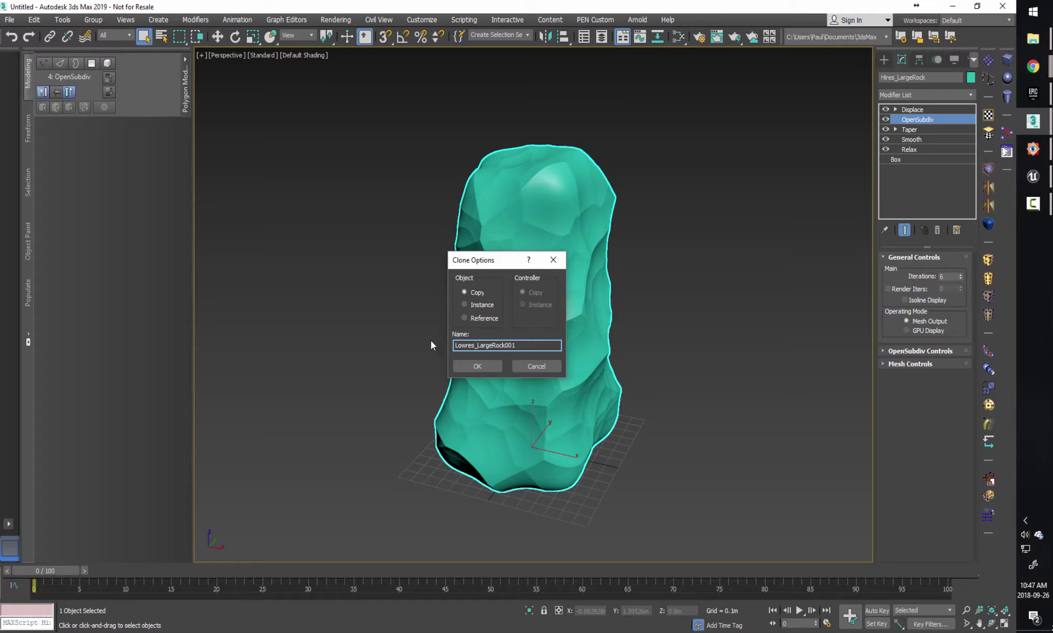
{"action": "left_click_drag", "start_coordinate": [516, 345], "coordinate": [506, 345]}
{"action": "left_click", "coordinate": [472, 365]}
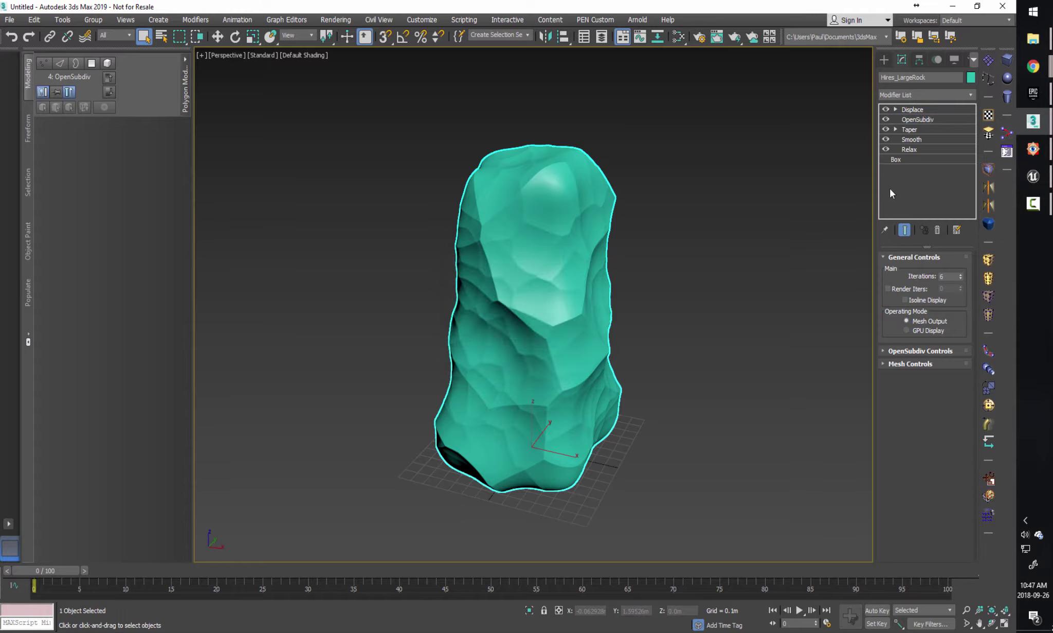
{"action": "left_click", "coordinate": [920, 119]}
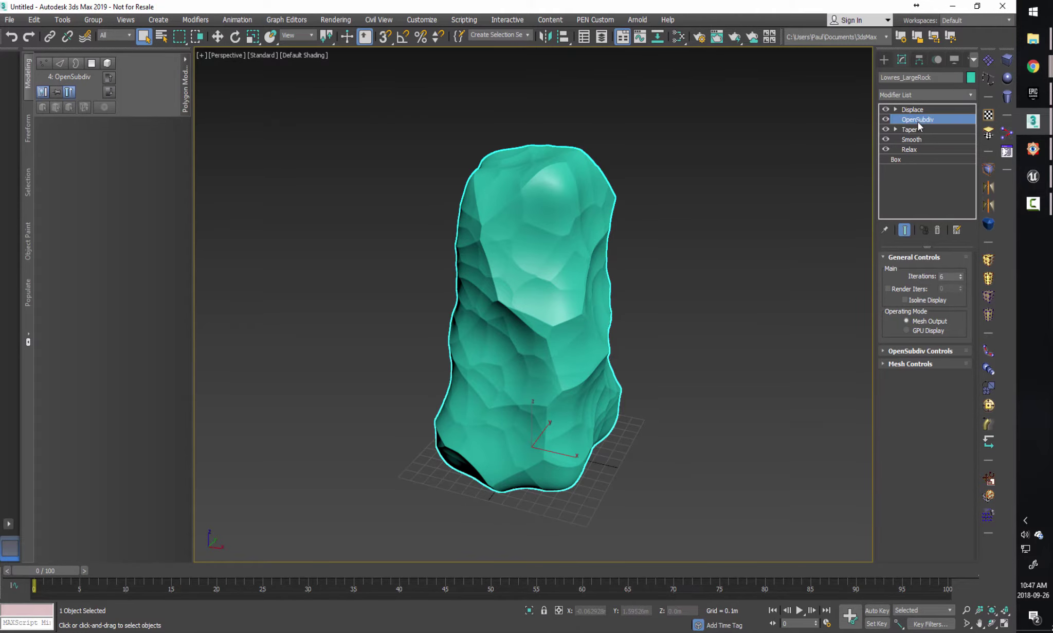
Delete the OpenSubdiv modifier from the copy and colour it orange.
{"action": "right_click", "coordinate": [918, 122]}
{"action": "left_click", "coordinate": [904, 142]}
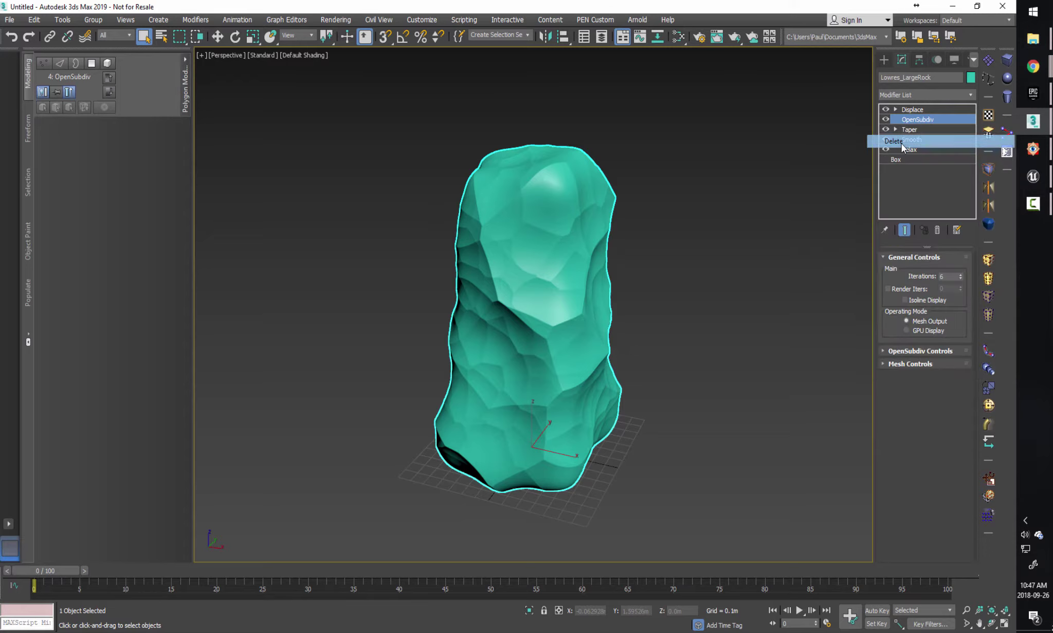
{"action": "left_click", "coordinate": [971, 77]}
{"action": "left_click", "coordinate": [433, 313]}
{"action": "left_click", "coordinate": [561, 385]}
Show the low-poly rock's mesh edges and orbit to a more frontal view.
{"action": "middle_click_drag", "start_coordinate": [560, 387], "coordinate": [653, 305], "text": "alt"}
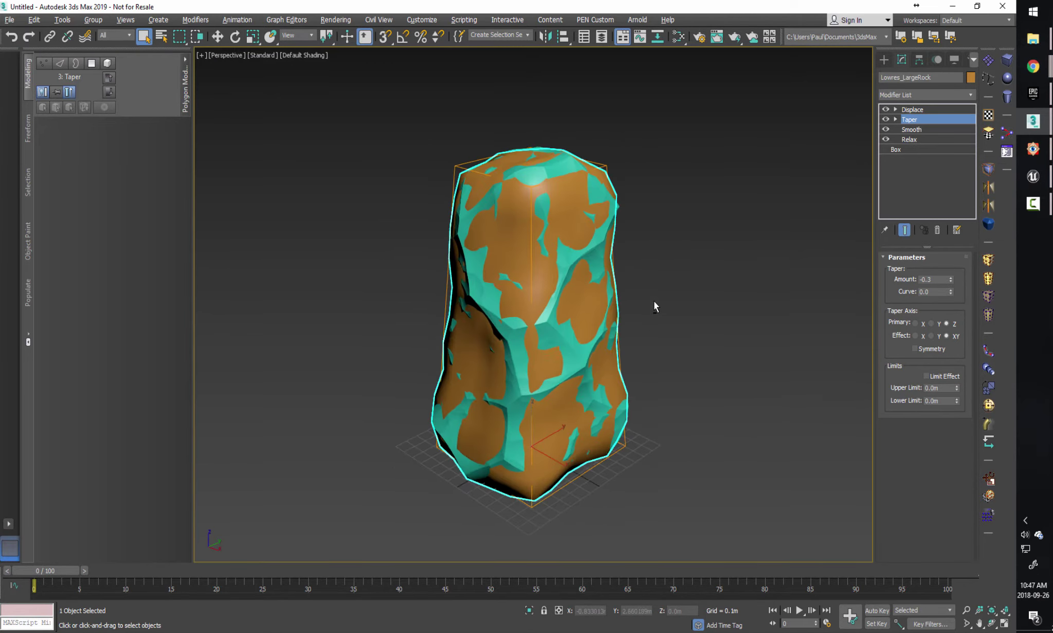
{"action": "scroll", "coordinate": [498, 253], "scroll_direction": "up", "scroll_amount": 4}
{"action": "scroll", "coordinate": [504, 243], "scroll_direction": "down", "scroll_amount": 2}
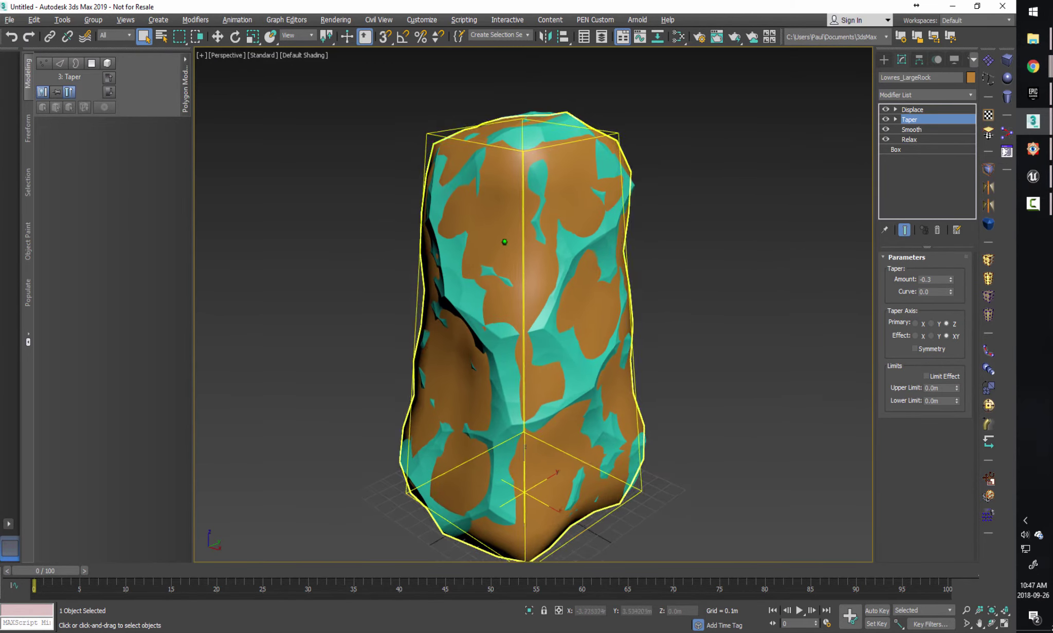
{"action": "key", "text": "F4"}
{"action": "middle_click_drag", "start_coordinate": [604, 276], "coordinate": [677, 300], "text": "alt"}
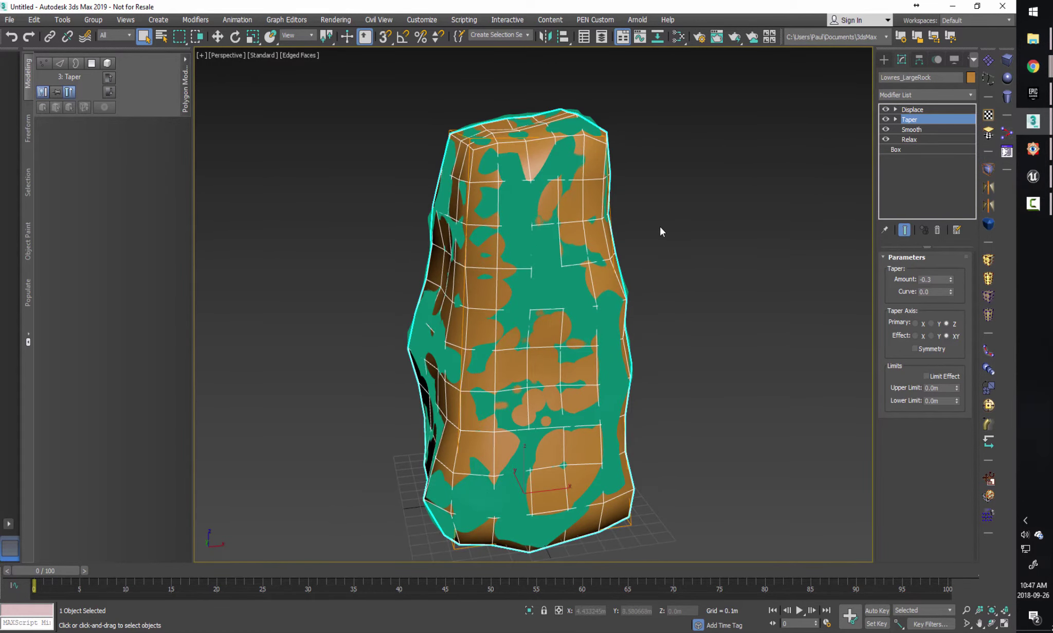
Show the Displace modifier's settings and inspect the rock from below, the sides and the top.
{"action": "left_click", "coordinate": [915, 110]}
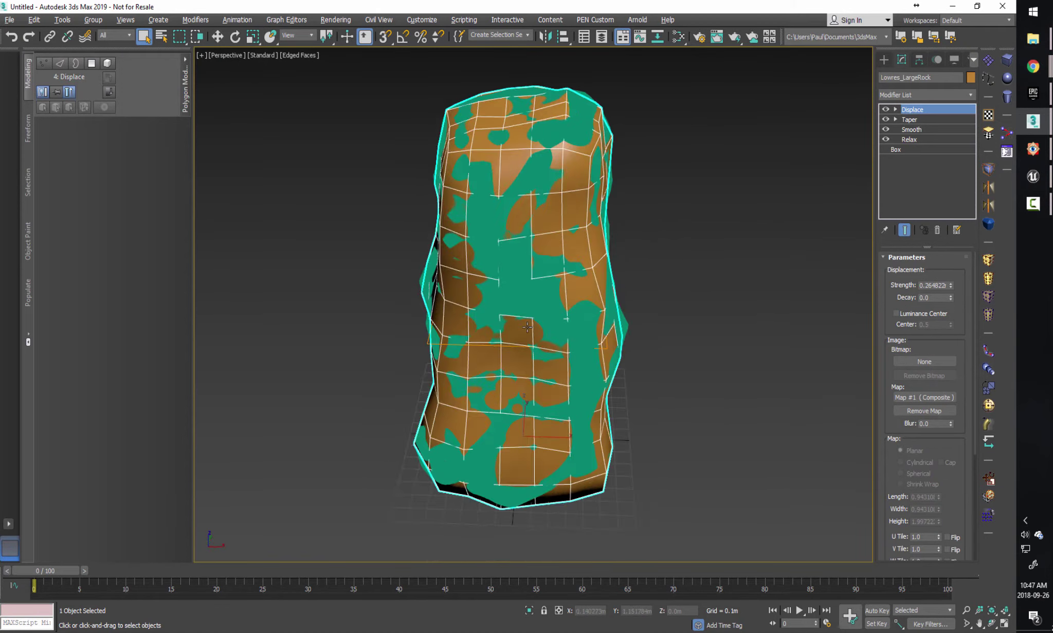
{"action": "middle_click_drag", "start_coordinate": [448, 293], "coordinate": [544, 302], "text": "alt"}
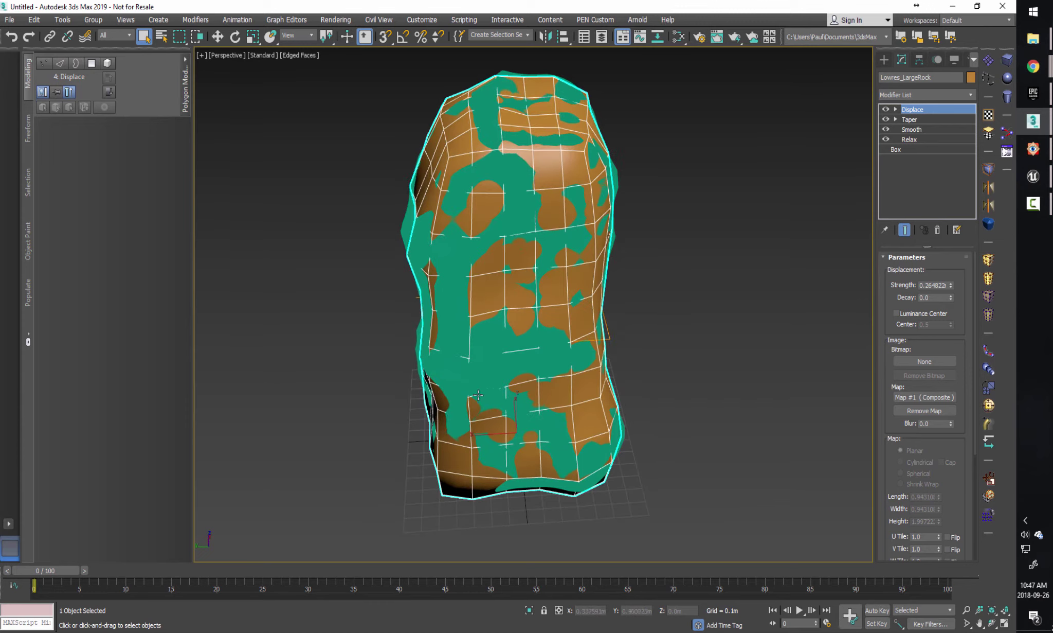
{"action": "middle_click_drag", "start_coordinate": [480, 379], "coordinate": [409, 341], "text": "alt"}
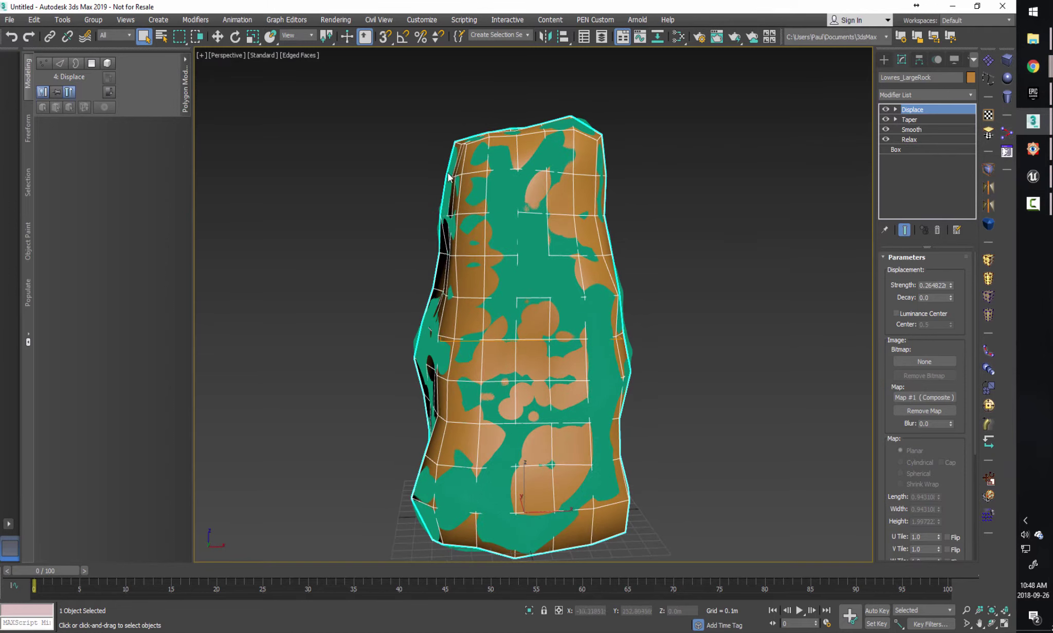
{"action": "middle_click_drag", "start_coordinate": [488, 198], "coordinate": [453, 215], "text": "alt"}
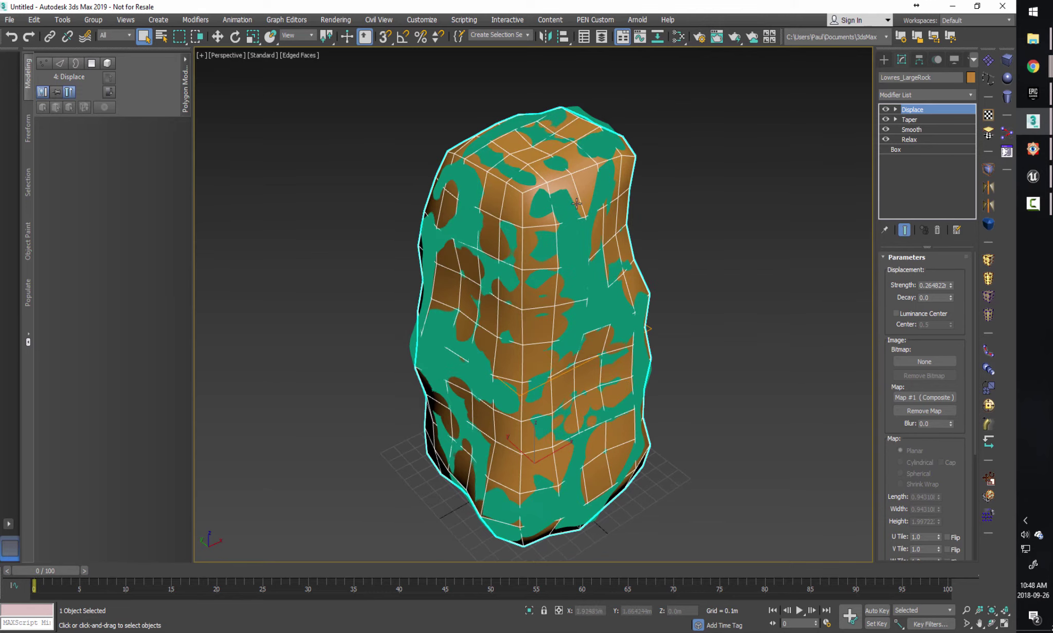
{"action": "middle_click_drag", "start_coordinate": [601, 347], "coordinate": [594, 324], "text": "alt"}
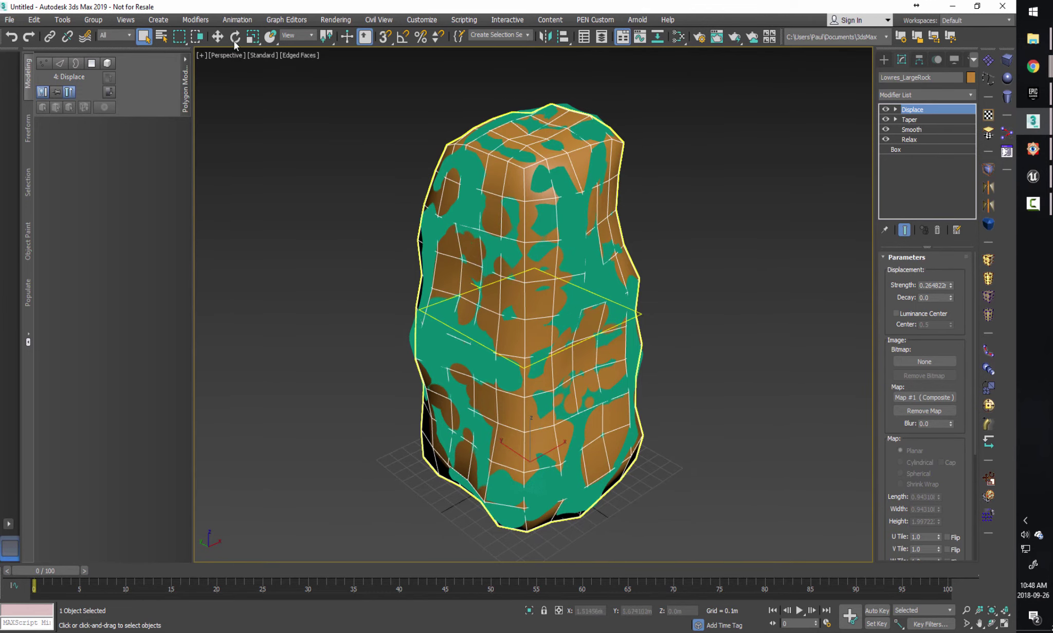
Add an Edit Poly modifier from Modifiers > Mesh Editing and orbit around the rock.
{"action": "left_click", "coordinate": [197, 21]}
{"action": "mouse_move", "coordinate": [221, 74]}
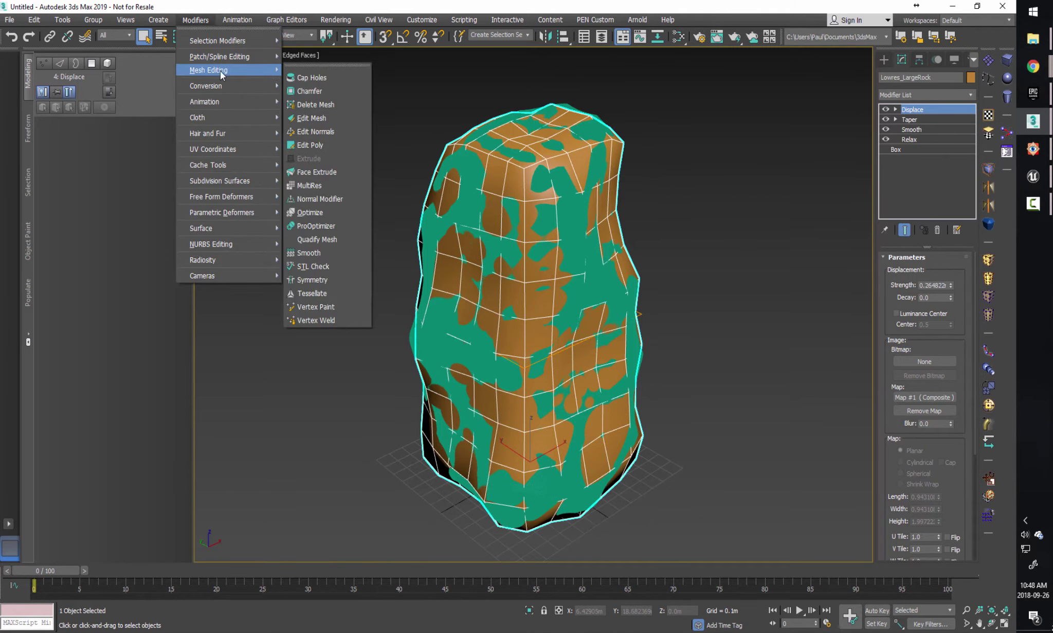
{"action": "left_click", "coordinate": [311, 146]}
{"action": "middle_click_drag", "start_coordinate": [587, 302], "coordinate": [555, 310], "text": "alt"}
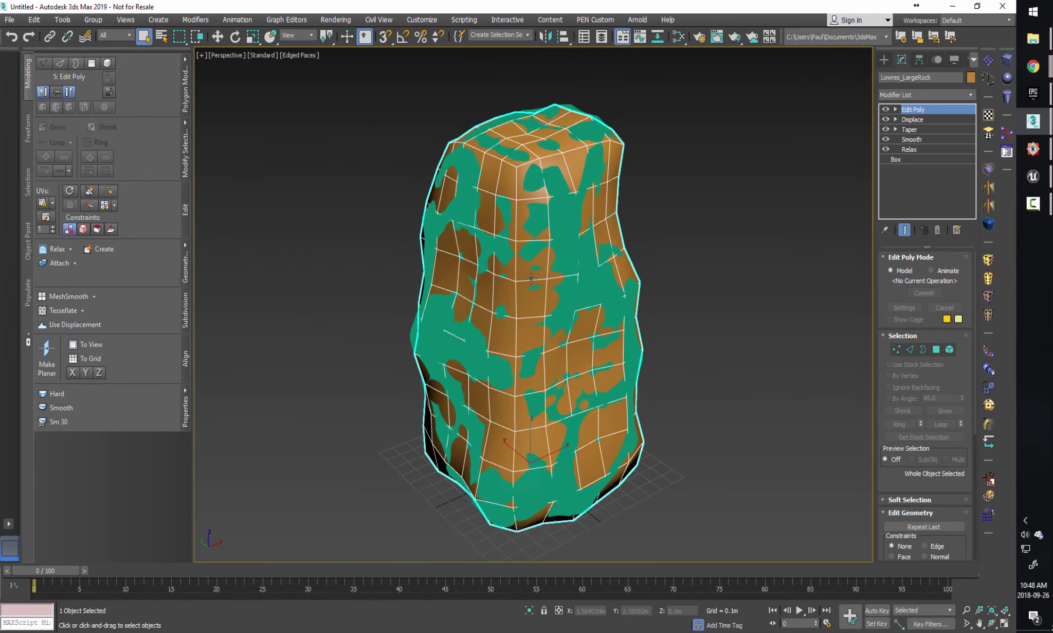
{"action": "middle_click_drag", "start_coordinate": [519, 272], "coordinate": [538, 292], "text": "alt"}
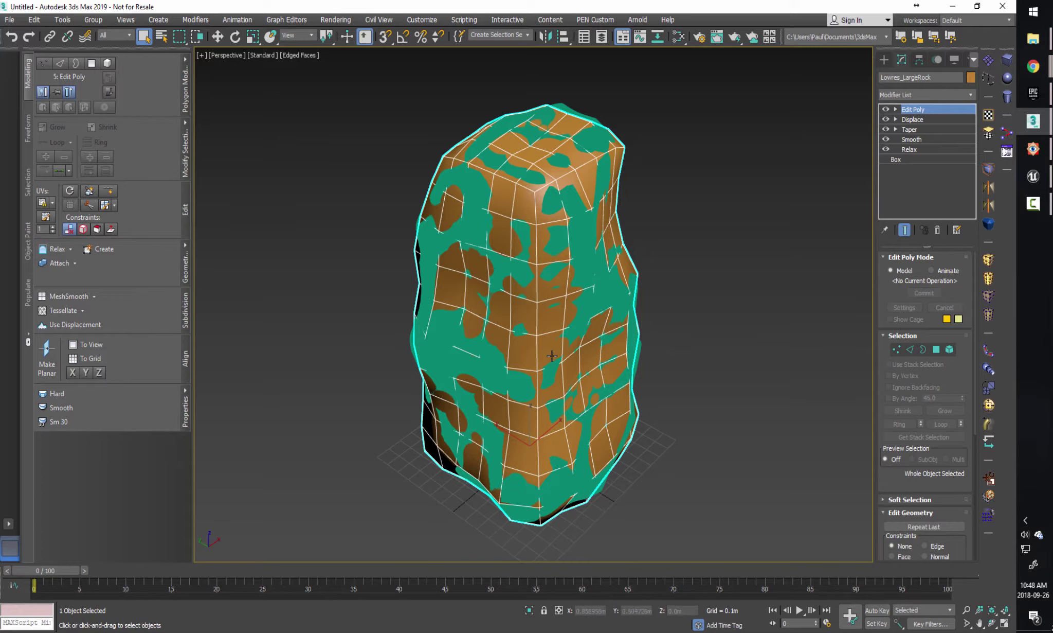
{"action": "middle_click_drag", "start_coordinate": [543, 321], "coordinate": [532, 303], "text": "alt"}
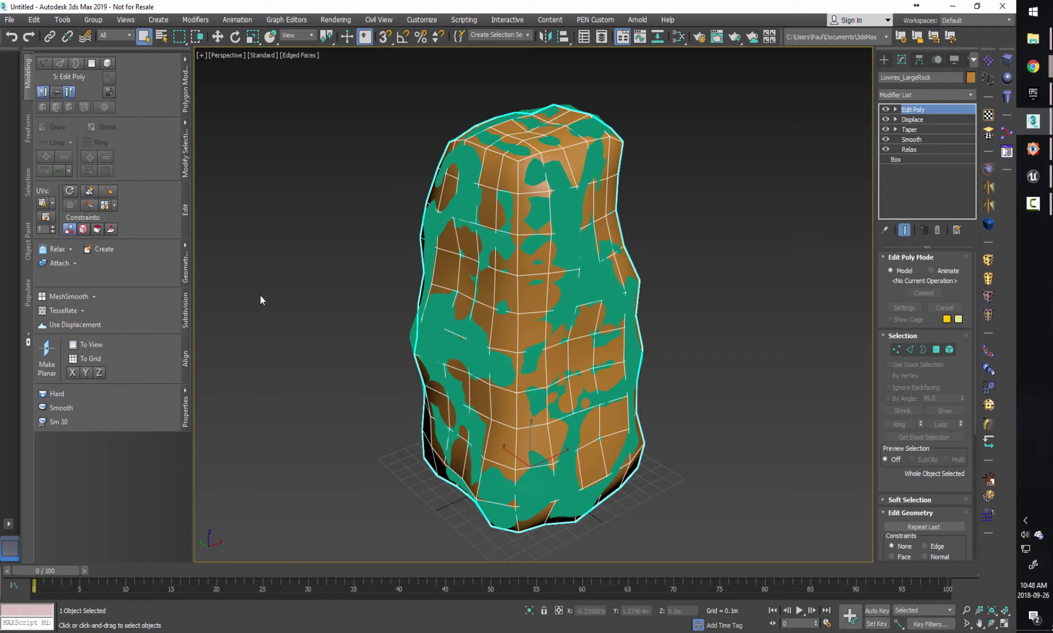
In Freeform, set Draw On to Surface and pick the high-resolution rock as the target.
{"action": "left_click", "coordinate": [29, 129]}
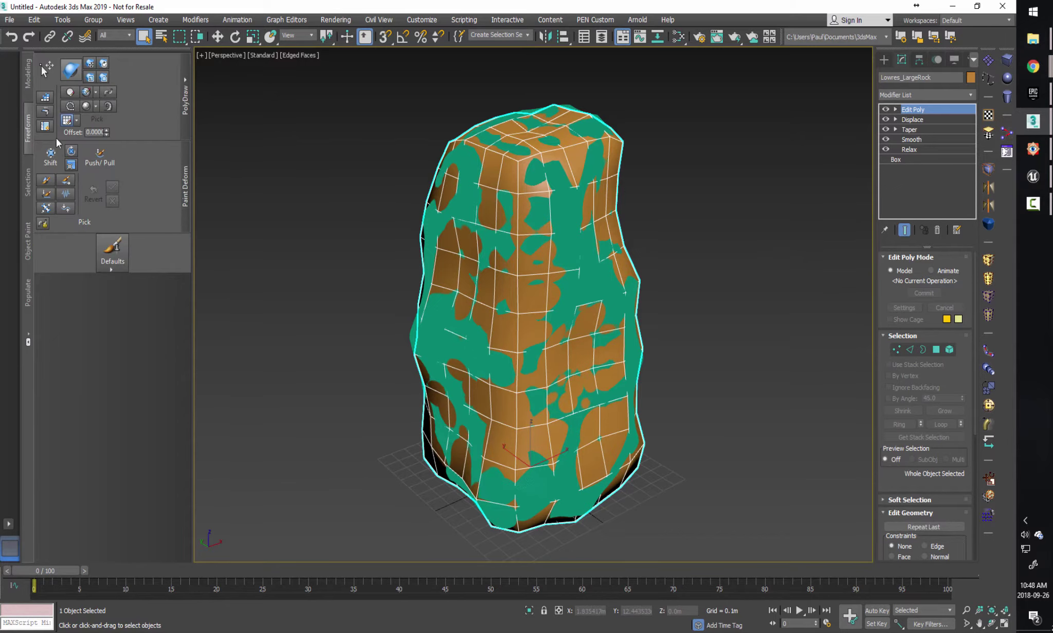
{"action": "left_click", "coordinate": [77, 121]}
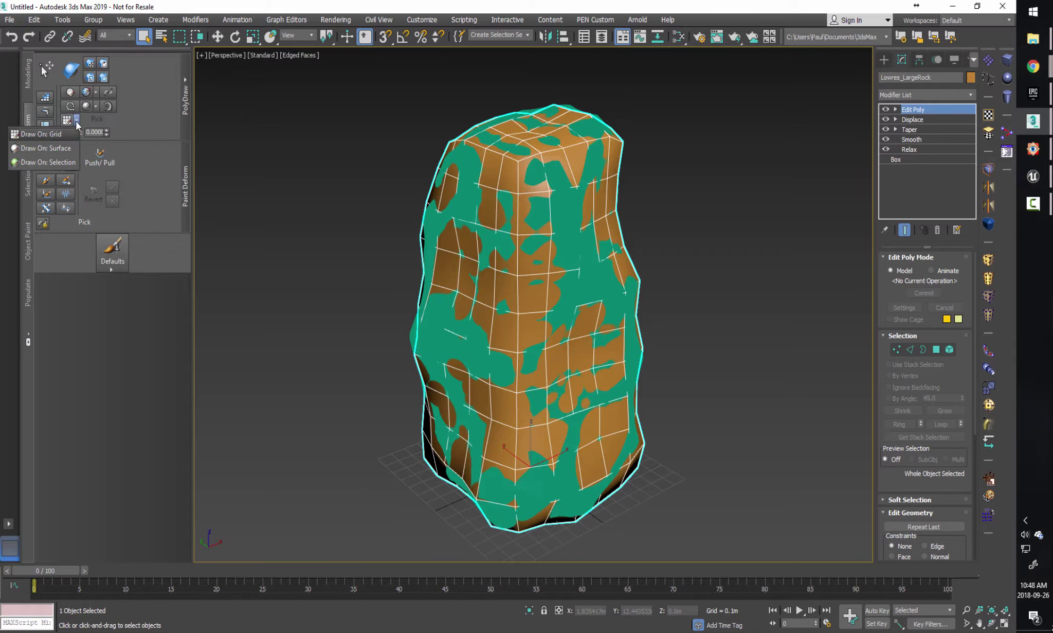
{"action": "left_click", "coordinate": [63, 148]}
{"action": "left_click", "coordinate": [107, 124]}
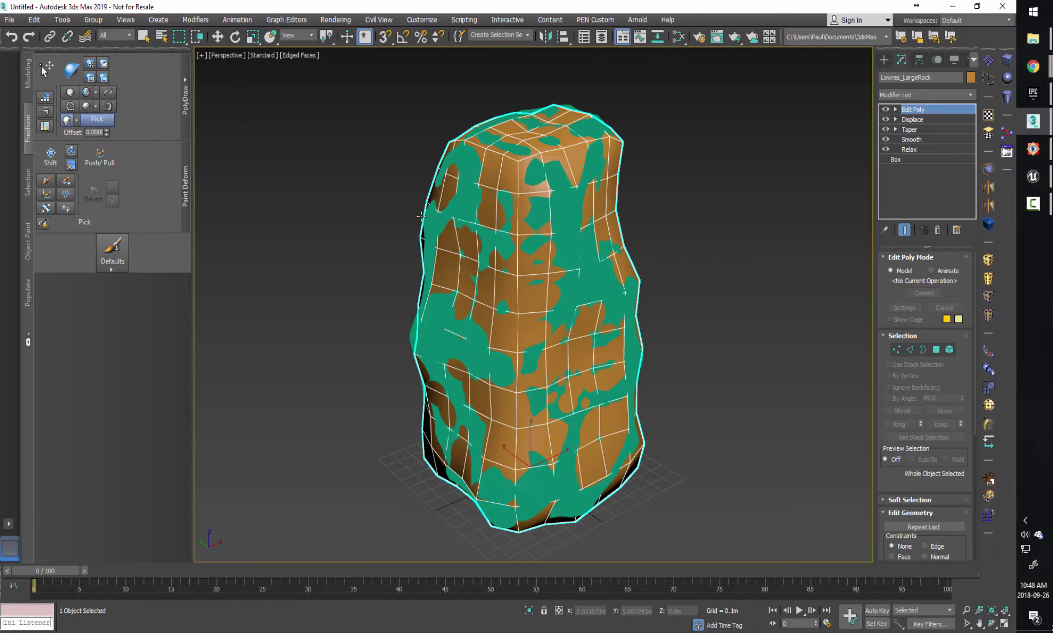
{"action": "left_click", "coordinate": [433, 220]}
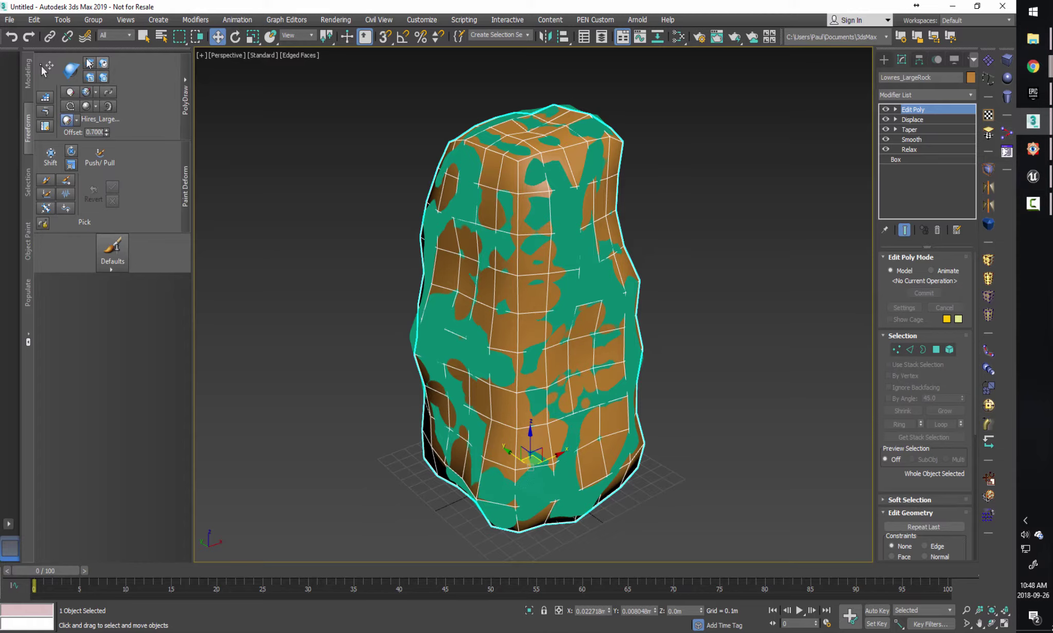
Conform the rock's left side and upper right onto the high-res rock with the Conform brush.
{"action": "left_click", "coordinate": [69, 75]}
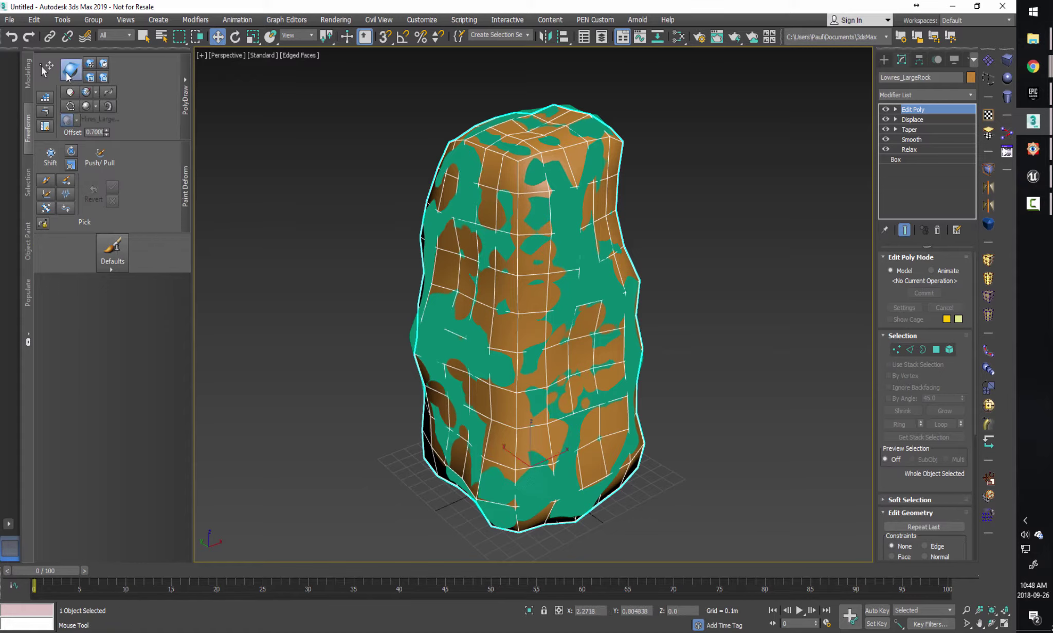
{"action": "mouse_move", "coordinate": [449, 214]}
{"action": "left_mouse_down"}
{"action": "mouse_move", "coordinate": [432, 336]}
{"action": "mouse_move", "coordinate": [464, 364]}
{"action": "left_mouse_up"}
{"action": "middle_click_drag", "start_coordinate": [334, 281], "coordinate": [358, 281], "text": "alt"}
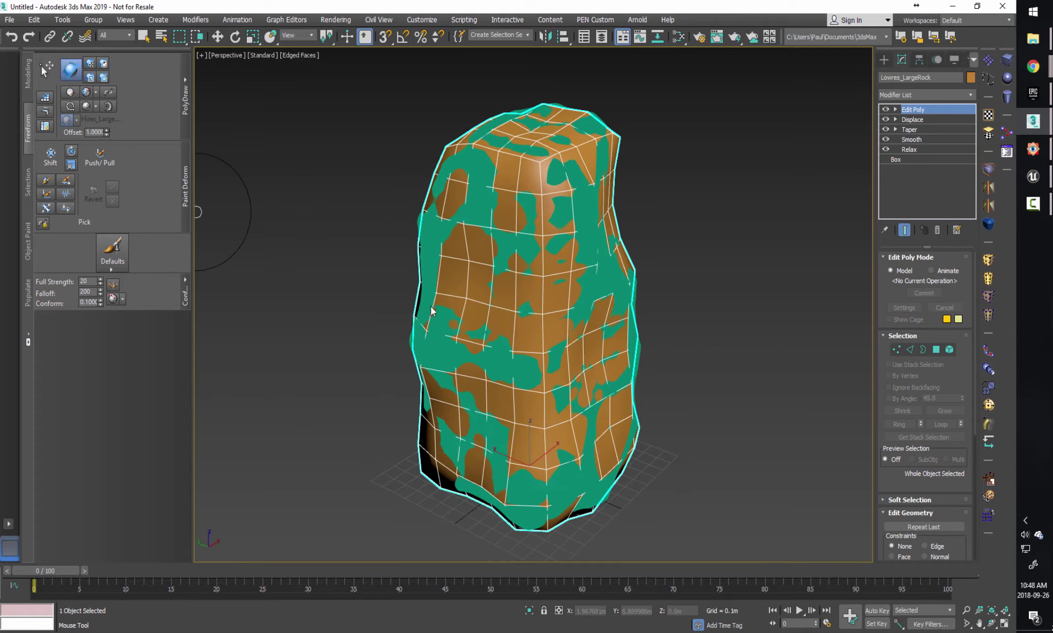
{"action": "mouse_move", "coordinate": [438, 365]}
{"action": "left_mouse_down"}
{"action": "mouse_move", "coordinate": [451, 342]}
{"action": "mouse_move", "coordinate": [420, 353]}
{"action": "mouse_move", "coordinate": [431, 350]}
{"action": "mouse_move", "coordinate": [432, 278]}
{"action": "left_mouse_up"}
{"action": "mouse_move", "coordinate": [470, 283]}
{"action": "middle_mouse_down", "text": "alt"}
{"action": "mouse_move", "coordinate": [488, 258]}
{"action": "mouse_move", "coordinate": [442, 257]}
{"action": "middle_mouse_up", "text": "alt"}
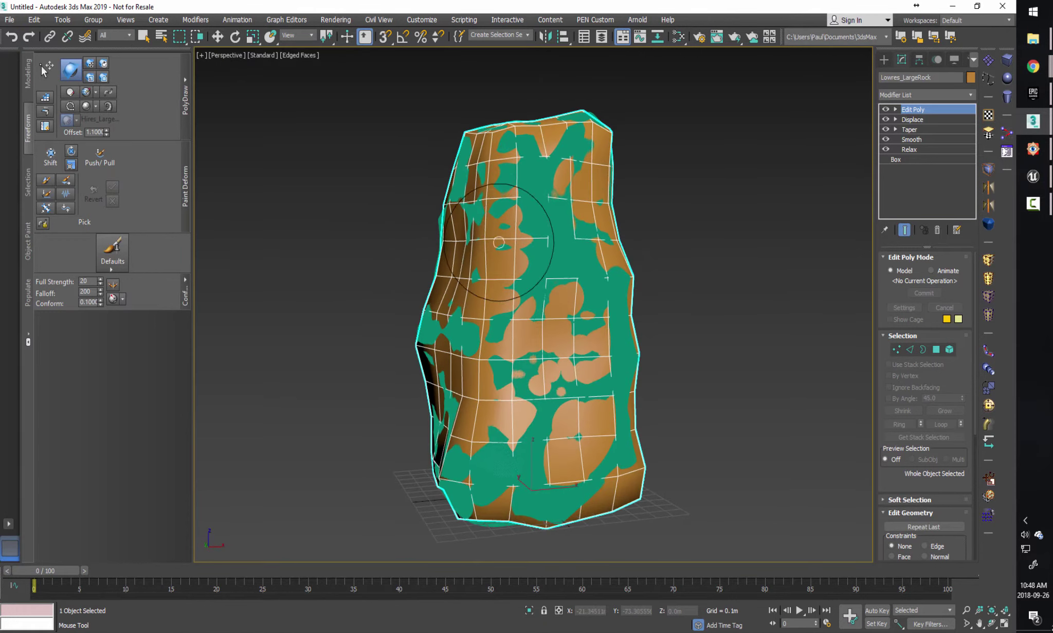
{"action": "left_click_drag", "start_coordinate": [498, 242], "coordinate": [561, 184]}
Enlarge the brush falloff to 448, then reduce it to 214.
{"action": "mouse_move", "coordinate": [618, 453]}
{"action": "middle_mouse_down", "text": "alt"}
{"action": "mouse_move", "coordinate": [607, 410]}
{"action": "mouse_move", "coordinate": [618, 413]}
{"action": "middle_mouse_up", "text": "alt"}
{"action": "left_click_drag", "start_coordinate": [518, 449], "coordinate": [521, 442], "text": "ctrl"}
{"action": "mouse_move", "coordinate": [521, 442]}
{"action": "middle_mouse_down", "text": "alt"}
{"action": "mouse_move", "coordinate": [516, 420]}
{"action": "mouse_move", "coordinate": [507, 437]}
{"action": "mouse_move", "coordinate": [499, 432]}
{"action": "mouse_move", "coordinate": [526, 389]}
{"action": "mouse_move", "coordinate": [522, 403]}
{"action": "mouse_move", "coordinate": [484, 378]}
{"action": "middle_mouse_up", "text": "alt"}
{"action": "mouse_move", "coordinate": [447, 478]}
{"action": "middle_mouse_down", "text": "alt"}
{"action": "mouse_move", "coordinate": [552, 369]}
{"action": "mouse_move", "coordinate": [545, 439]}
{"action": "mouse_move", "coordinate": [559, 396]}
{"action": "mouse_move", "coordinate": [514, 391]}
{"action": "middle_mouse_up", "text": "alt"}
{"action": "middle_click_drag", "start_coordinate": [535, 332], "coordinate": [521, 356], "text": "alt"}
{"action": "left_click_drag", "start_coordinate": [543, 371], "coordinate": [536, 492], "text": "ctrl"}
{"action": "mouse_move", "coordinate": [545, 443]}
{"action": "middle_mouse_down", "text": "alt"}
{"action": "mouse_move", "coordinate": [554, 435]}
{"action": "mouse_move", "coordinate": [539, 314]}
{"action": "middle_mouse_up", "text": "alt"}
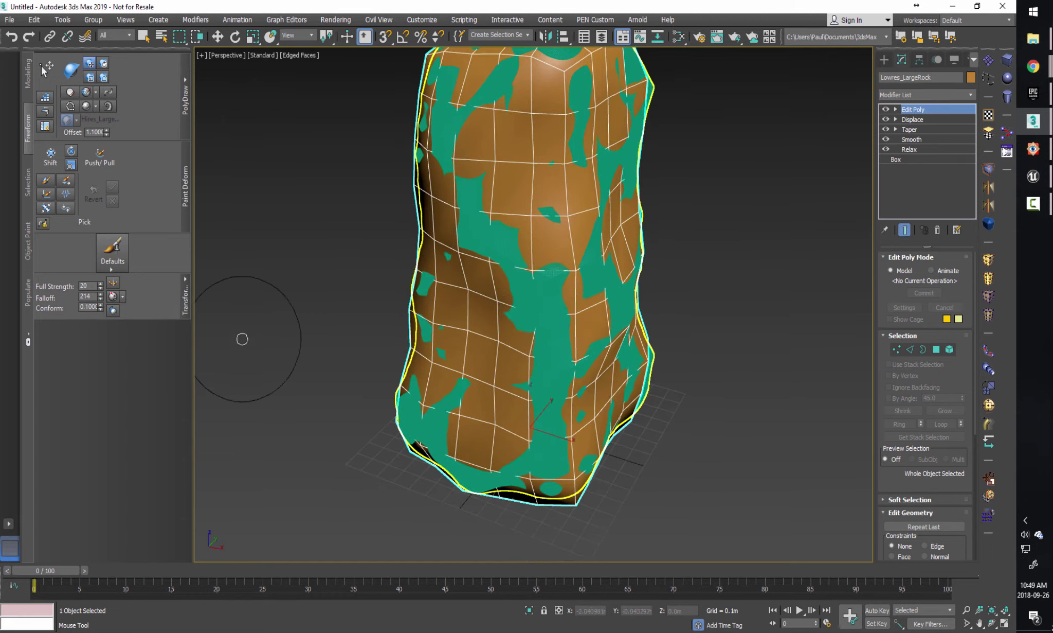
{"action": "middle_click_drag", "start_coordinate": [551, 360], "coordinate": [561, 349], "text": "alt"}
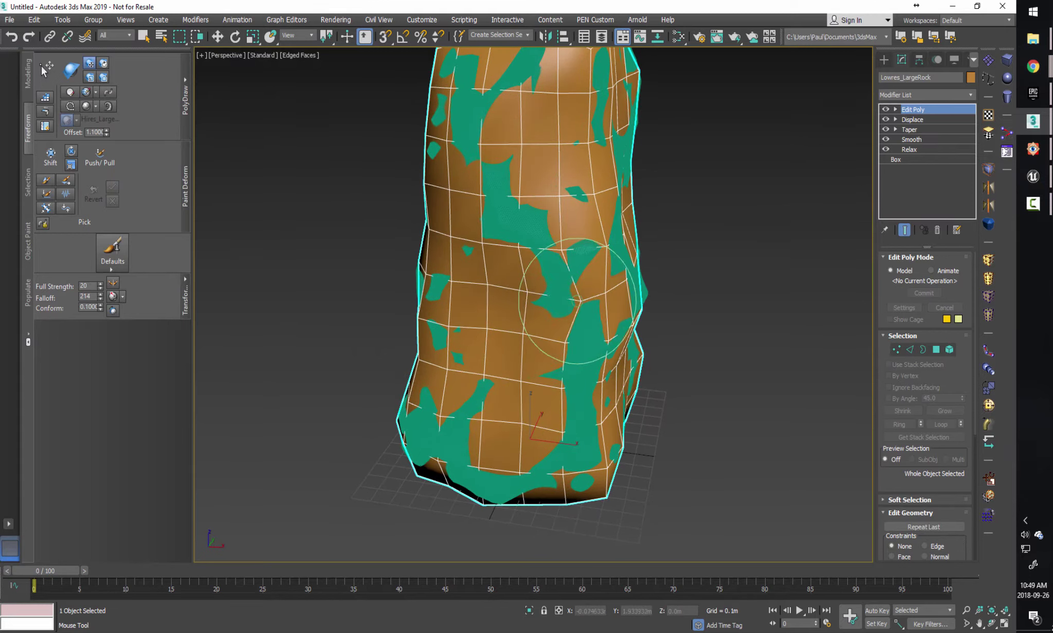
Conform the lower right, the base and the upper-left area onto the target.
{"action": "left_click_drag", "start_coordinate": [563, 257], "coordinate": [573, 261]}
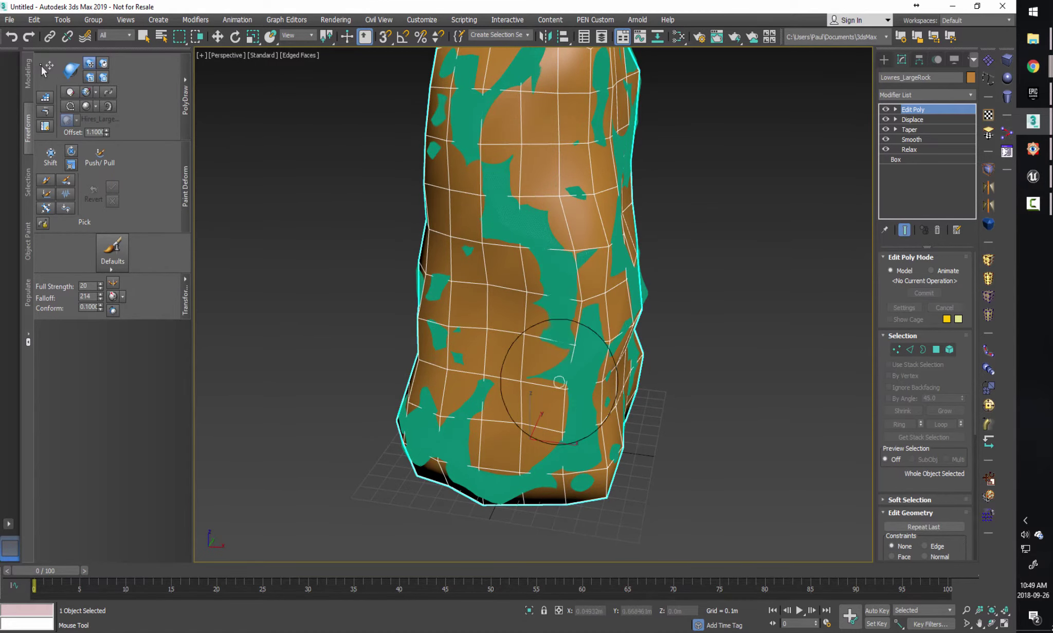
{"action": "left_click_drag", "start_coordinate": [571, 369], "coordinate": [570, 433]}
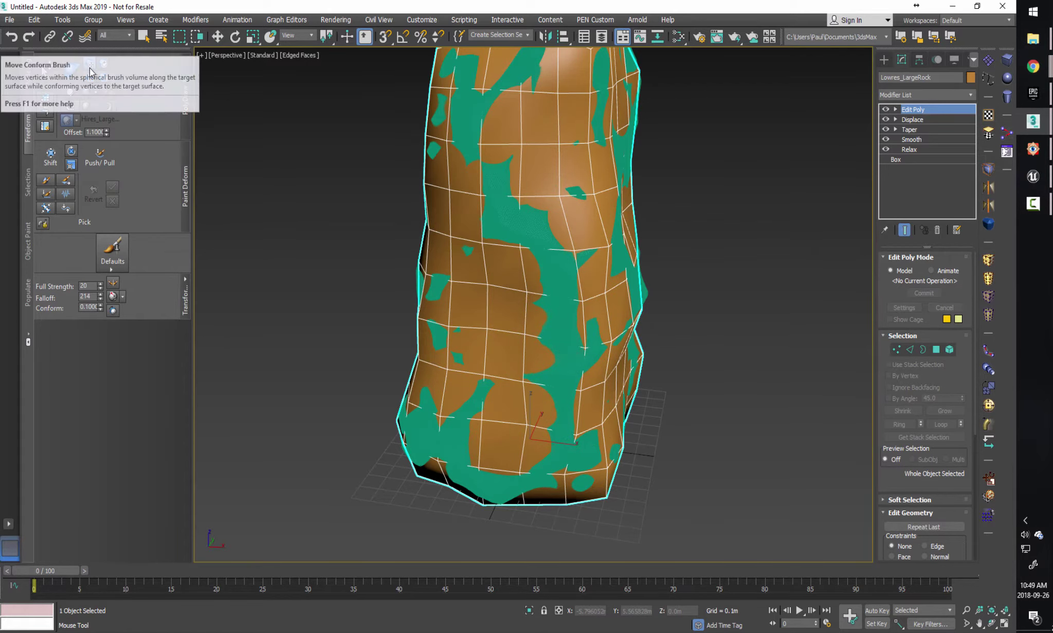
{"action": "left_click_drag", "start_coordinate": [547, 431], "coordinate": [569, 440]}
{"action": "mouse_move", "coordinate": [581, 314]}
{"action": "middle_mouse_down", "text": "alt"}
{"action": "mouse_move", "coordinate": [549, 244]}
{"action": "mouse_move", "coordinate": [497, 293]}
{"action": "mouse_move", "coordinate": [395, 308]}
{"action": "mouse_move", "coordinate": [501, 329]}
{"action": "mouse_move", "coordinate": [505, 286]}
{"action": "mouse_move", "coordinate": [446, 223]}
{"action": "middle_mouse_up", "text": "alt"}
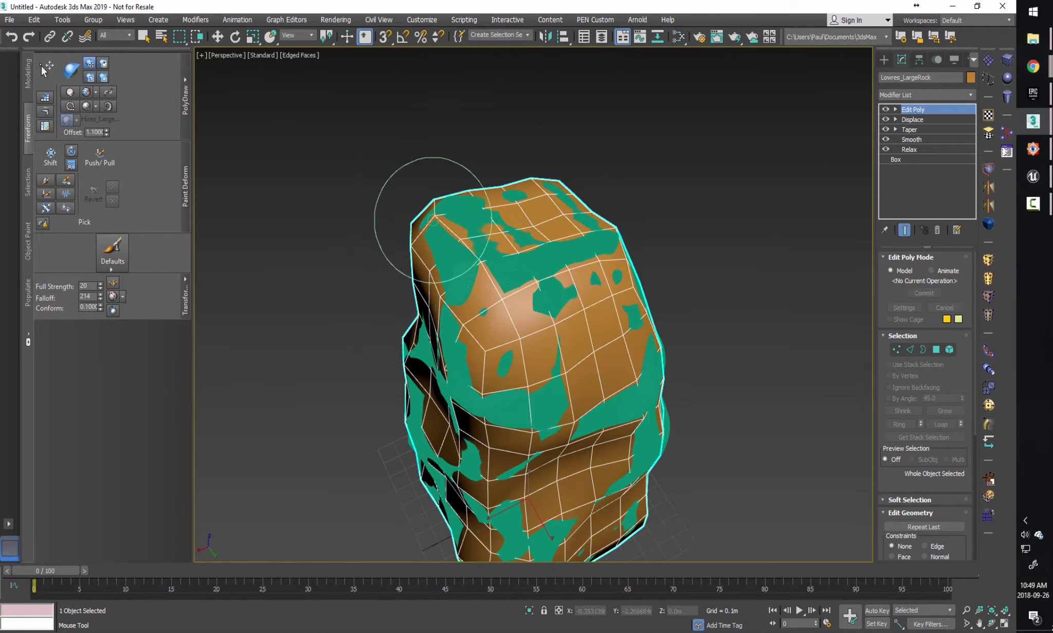
{"action": "left_click_drag", "start_coordinate": [481, 272], "coordinate": [452, 246]}
{"action": "mouse_move", "coordinate": [538, 329]}
{"action": "middle_mouse_down", "text": "alt"}
{"action": "mouse_move", "coordinate": [534, 352]}
{"action": "mouse_move", "coordinate": [501, 325]}
{"action": "mouse_move", "coordinate": [546, 356]}
{"action": "middle_mouse_up", "text": "alt"}
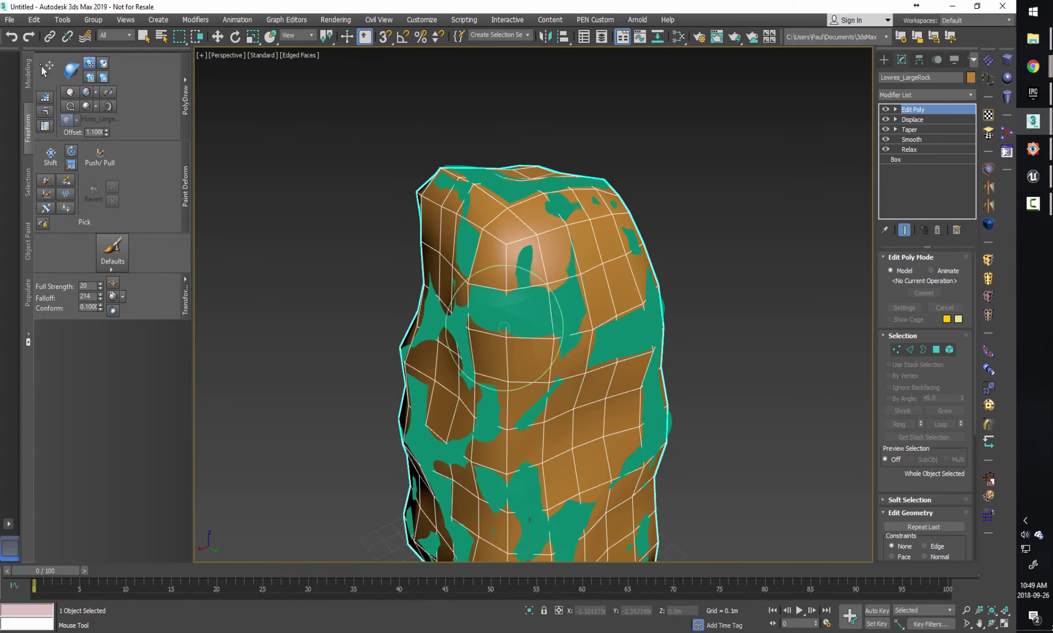
{"action": "mouse_move", "coordinate": [529, 341]}
{"action": "middle_mouse_down", "text": "alt"}
{"action": "mouse_move", "coordinate": [589, 299]}
{"action": "mouse_move", "coordinate": [576, 304]}
{"action": "mouse_move", "coordinate": [527, 242]}
{"action": "middle_mouse_up", "text": "alt"}
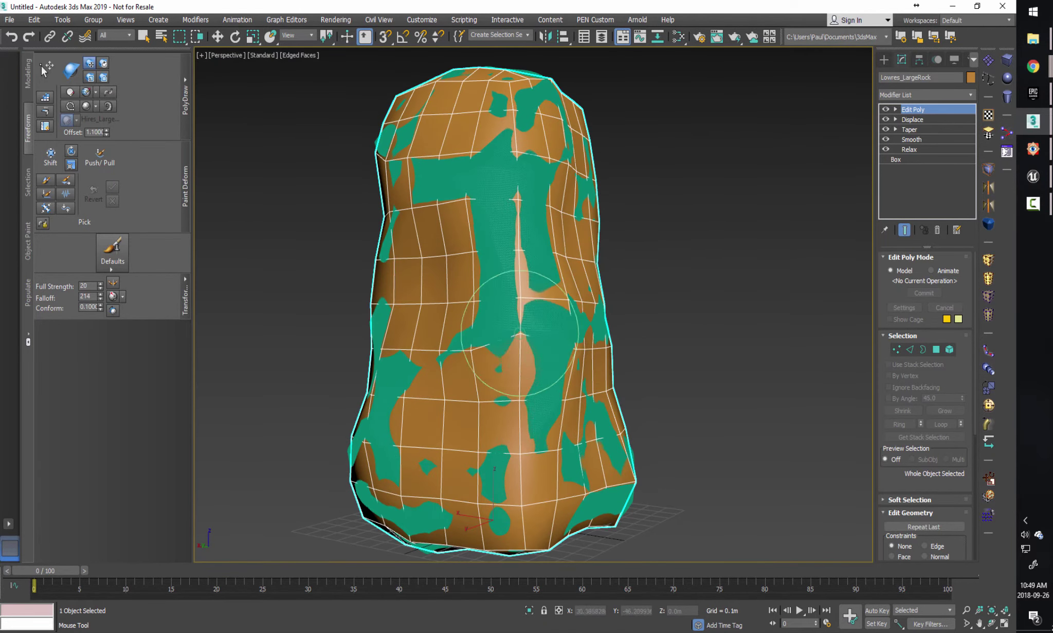
{"action": "mouse_move", "coordinate": [560, 338]}
{"action": "middle_mouse_down", "text": "alt"}
{"action": "mouse_move", "coordinate": [540, 353]}
{"action": "mouse_move", "coordinate": [498, 355]}
{"action": "mouse_move", "coordinate": [498, 396]}
{"action": "mouse_move", "coordinate": [487, 331]}
{"action": "middle_mouse_up", "text": "alt"}
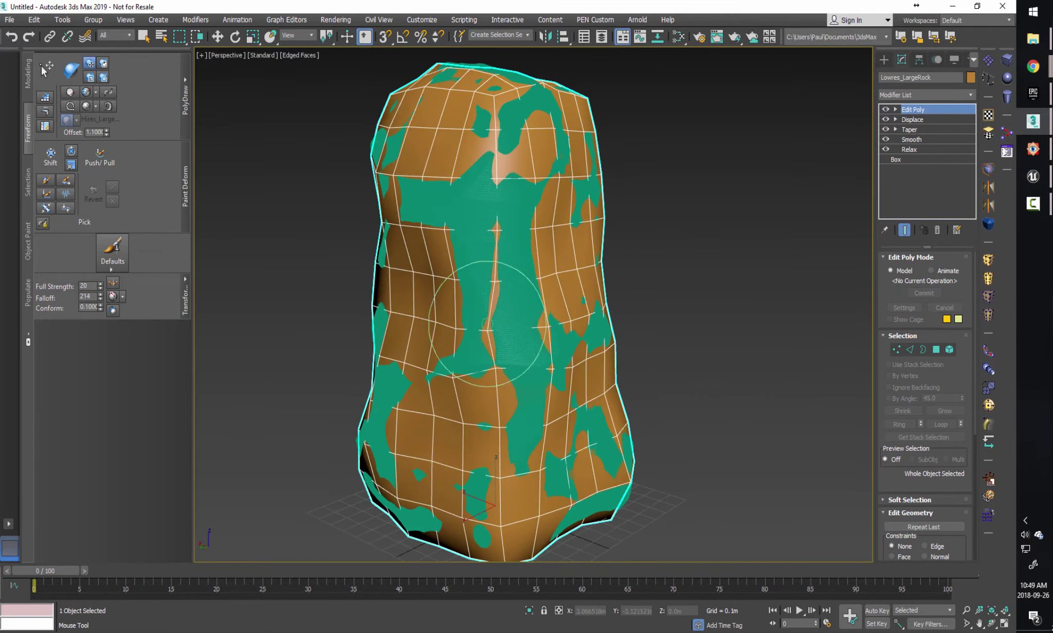
Conform the upper-left front, then move in closer on the rock's top.
{"action": "mouse_move", "coordinate": [449, 258]}
{"action": "left_mouse_down"}
{"action": "mouse_move", "coordinate": [470, 176]}
{"action": "mouse_move", "coordinate": [457, 187]}
{"action": "mouse_move", "coordinate": [454, 259]}
{"action": "left_mouse_up"}
{"action": "mouse_move", "coordinate": [454, 259]}
{"action": "middle_mouse_down", "text": "alt"}
{"action": "mouse_move", "coordinate": [532, 313]}
{"action": "mouse_move", "coordinate": [548, 293]}
{"action": "middle_mouse_up", "text": "alt"}
{"action": "mouse_move", "coordinate": [557, 376]}
{"action": "middle_mouse_down", "text": "alt"}
{"action": "mouse_move", "coordinate": [611, 345]}
{"action": "mouse_move", "coordinate": [564, 266]}
{"action": "middle_mouse_up", "text": "alt"}
{"action": "middle_click_drag", "start_coordinate": [564, 266], "coordinate": [555, 427]}
{"action": "middle_click_drag", "start_coordinate": [555, 427], "coordinate": [505, 310], "text": "alt"}
{"action": "middle_click_drag", "start_coordinate": [505, 310], "coordinate": [541, 399]}
{"action": "mouse_move", "coordinate": [541, 398]}
{"action": "middle_mouse_down", "text": "alt"}
{"action": "mouse_move", "coordinate": [547, 342]}
{"action": "mouse_move", "coordinate": [478, 301]}
{"action": "mouse_move", "coordinate": [527, 329]}
{"action": "mouse_move", "coordinate": [501, 282]}
{"action": "mouse_move", "coordinate": [555, 298]}
{"action": "mouse_move", "coordinate": [564, 339]}
{"action": "mouse_move", "coordinate": [602, 370]}
{"action": "middle_mouse_up", "text": "alt"}
{"action": "scroll", "coordinate": [546, 342], "scroll_direction": "up", "scroll_amount": 3}
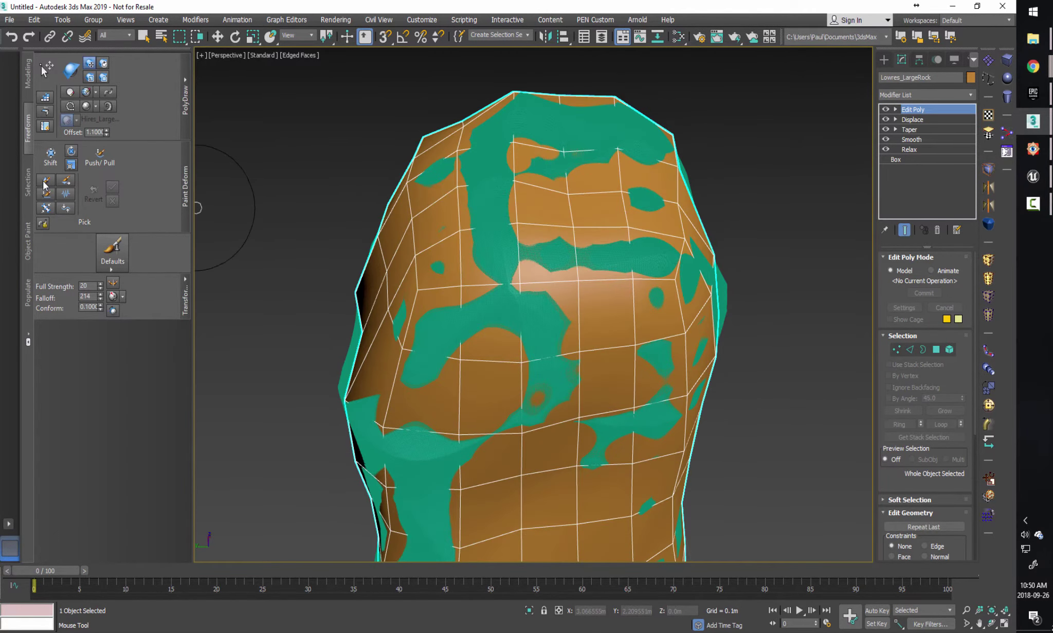
Push/pull the rock's middle and right side with a weaker, larger deform brush, then return to Move.
{"action": "left_click", "coordinate": [46, 182]}
{"action": "mouse_move", "coordinate": [452, 291]}
{"action": "left_mouse_down"}
{"action": "mouse_move", "coordinate": [433, 297]}
{"action": "mouse_move", "coordinate": [682, 272]}
{"action": "mouse_move", "coordinate": [665, 289]}
{"action": "mouse_move", "coordinate": [689, 224]}
{"action": "left_mouse_up"}
{"action": "left_click", "coordinate": [671, 280]}
{"action": "left_click_drag", "start_coordinate": [685, 268], "coordinate": [680, 285]}
{"action": "mouse_move", "coordinate": [677, 280]}
{"action": "middle_mouse_down", "text": "alt"}
{"action": "mouse_move", "coordinate": [519, 256]}
{"action": "mouse_move", "coordinate": [585, 226]}
{"action": "mouse_move", "coordinate": [551, 245]}
{"action": "mouse_move", "coordinate": [557, 256]}
{"action": "mouse_move", "coordinate": [430, 184]}
{"action": "mouse_move", "coordinate": [530, 295]}
{"action": "middle_mouse_up", "text": "alt"}
{"action": "mouse_move", "coordinate": [614, 303]}
{"action": "middle_mouse_down", "text": "alt"}
{"action": "mouse_move", "coordinate": [555, 243]}
{"action": "mouse_move", "coordinate": [606, 273]}
{"action": "mouse_move", "coordinate": [565, 205]}
{"action": "mouse_move", "coordinate": [758, 217]}
{"action": "mouse_move", "coordinate": [682, 273]}
{"action": "mouse_move", "coordinate": [564, 285]}
{"action": "mouse_move", "coordinate": [643, 320]}
{"action": "mouse_move", "coordinate": [672, 302]}
{"action": "mouse_move", "coordinate": [603, 307]}
{"action": "mouse_move", "coordinate": [583, 291]}
{"action": "mouse_move", "coordinate": [494, 308]}
{"action": "mouse_move", "coordinate": [496, 279]}
{"action": "mouse_move", "coordinate": [647, 174]}
{"action": "middle_mouse_up", "text": "alt"}
{"action": "scroll", "coordinate": [555, 243], "scroll_direction": "down", "scroll_amount": 3}
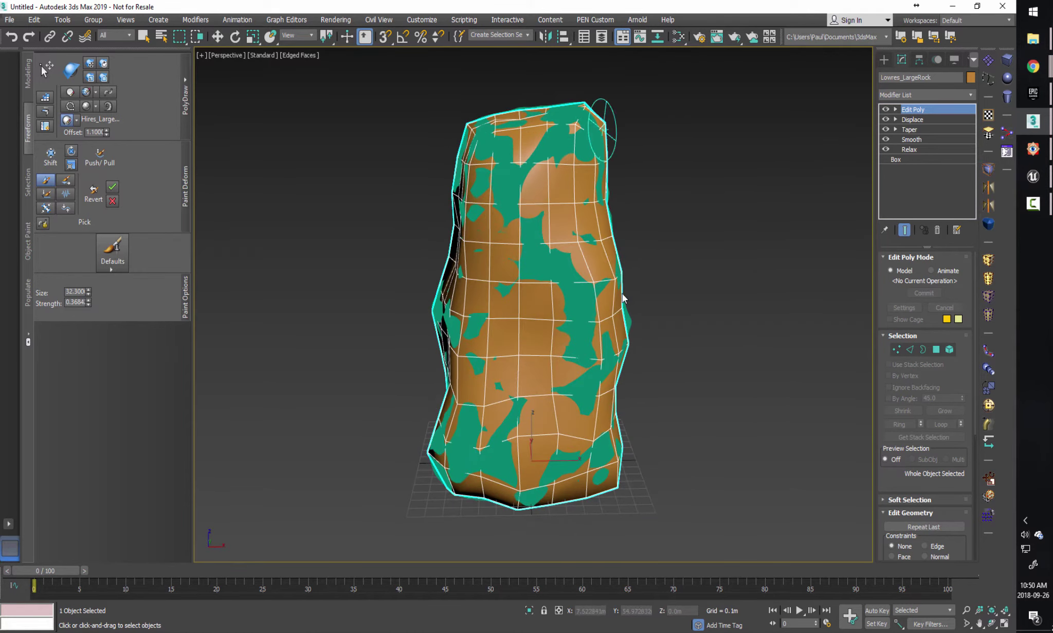
{"action": "mouse_move", "coordinate": [519, 319]}
{"action": "middle_mouse_down", "text": "alt"}
{"action": "mouse_move", "coordinate": [561, 348]}
{"action": "mouse_move", "coordinate": [560, 308]}
{"action": "mouse_move", "coordinate": [545, 288]}
{"action": "middle_mouse_up", "text": "alt"}
{"action": "key", "text": "w"}
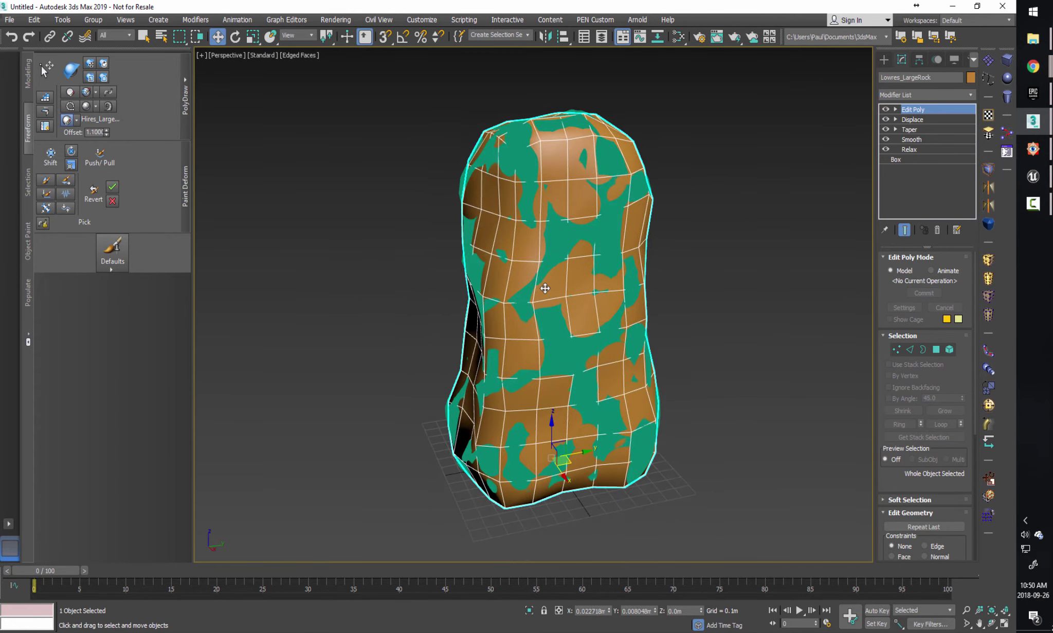
Add an Unwrap UVW modifier to the low-poly rock via action search.
{"action": "type", "text": "x"}
{"action": "type", "text": "uwrap"}
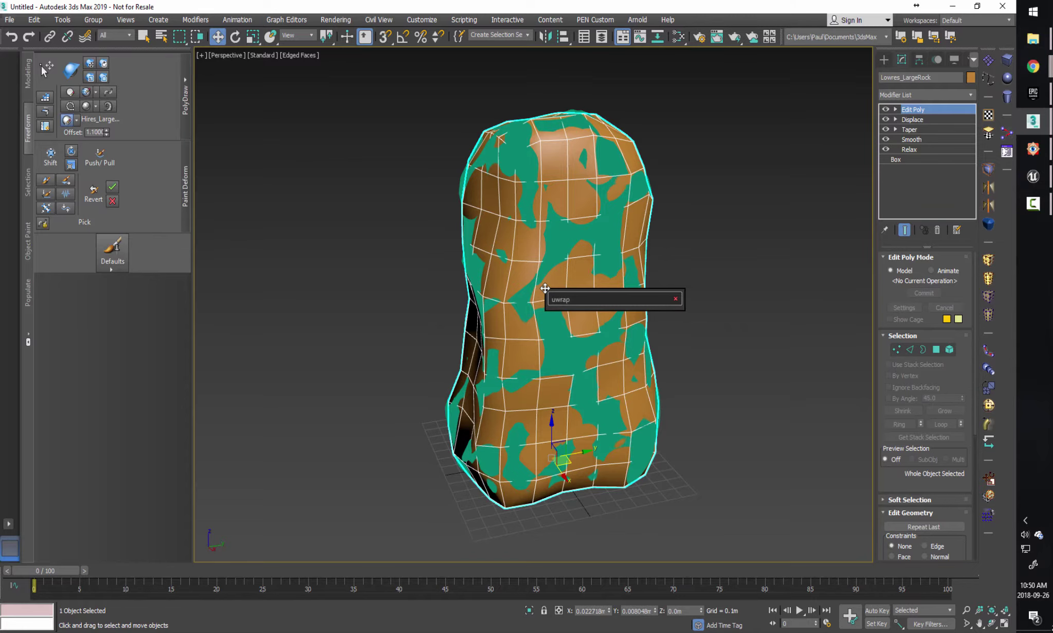
{"action": "key", "text": "BackSpace"}
{"action": "type", "text": "nwra"}
{"action": "key", "text": "Return"}
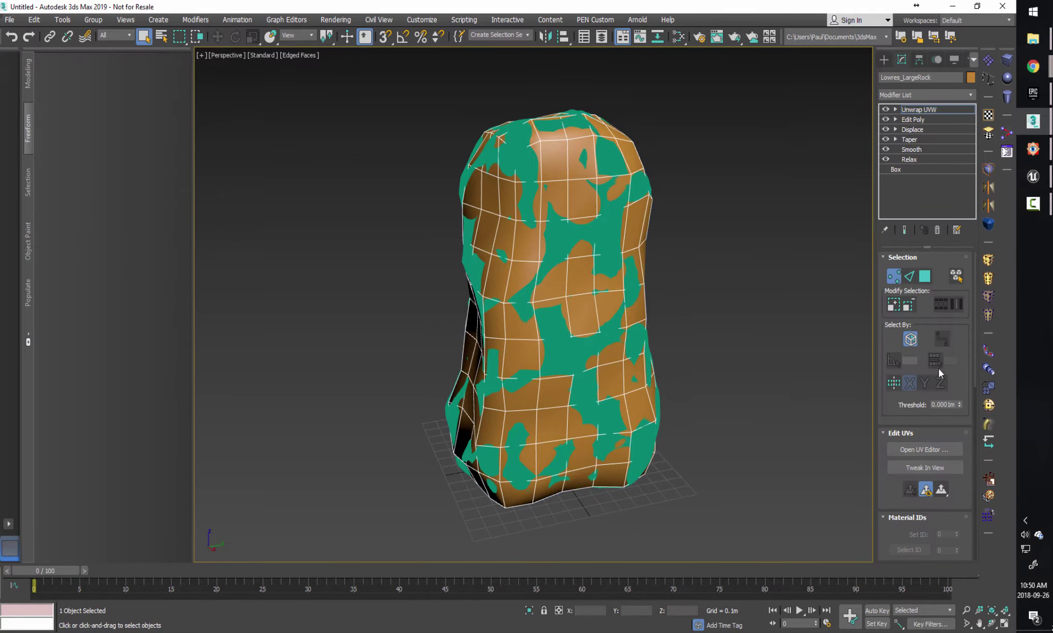
Open the Edit UVWs editor and enlarge its window.
{"action": "middle_click_drag", "start_coordinate": [636, 329], "coordinate": [675, 338], "text": "alt"}
{"action": "left_click", "coordinate": [914, 451]}
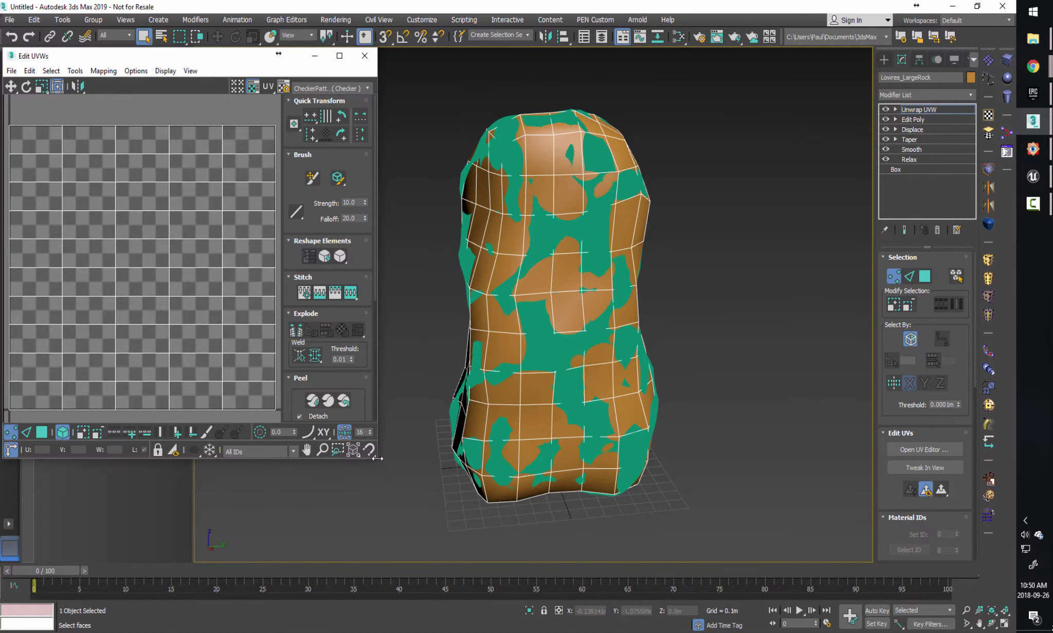
{"action": "left_click_drag", "start_coordinate": [378, 457], "coordinate": [435, 541]}
{"action": "middle_click_drag", "start_coordinate": [582, 370], "coordinate": [663, 373], "text": "alt"}
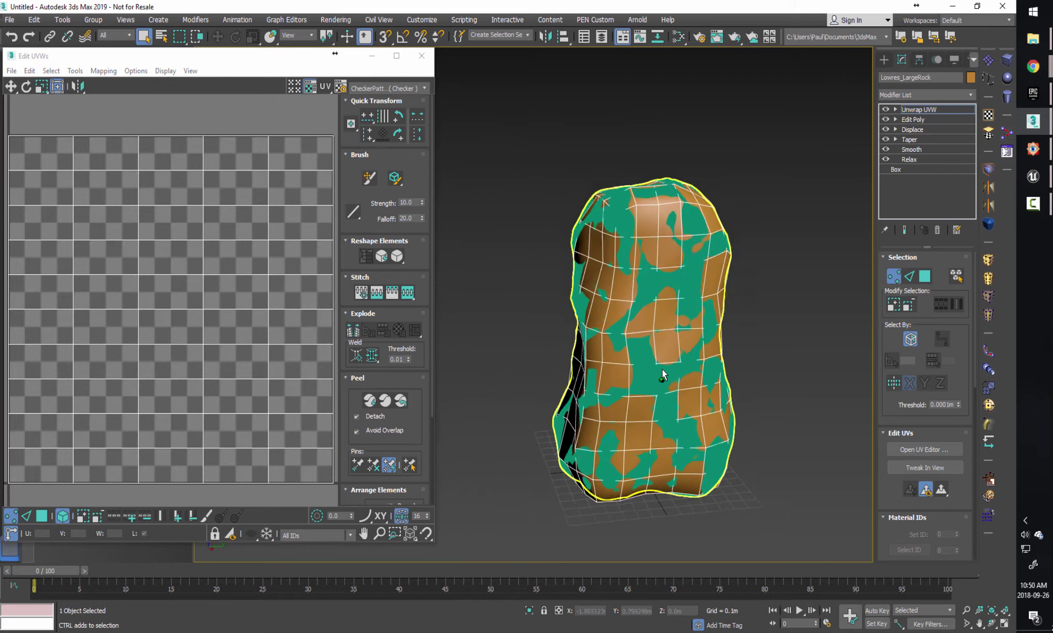
{"action": "middle_click_drag", "start_coordinate": [539, 306], "coordinate": [520, 305], "text": "alt"}
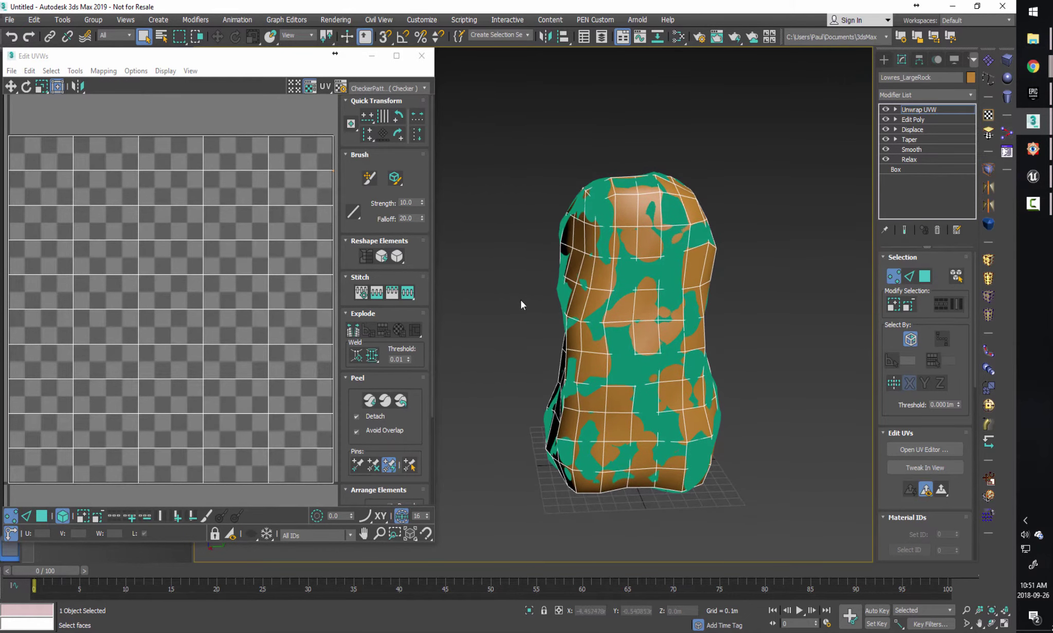
Use Paint Selection at Polygon level to select the rock's front faces.
{"action": "key", "text": "q"}
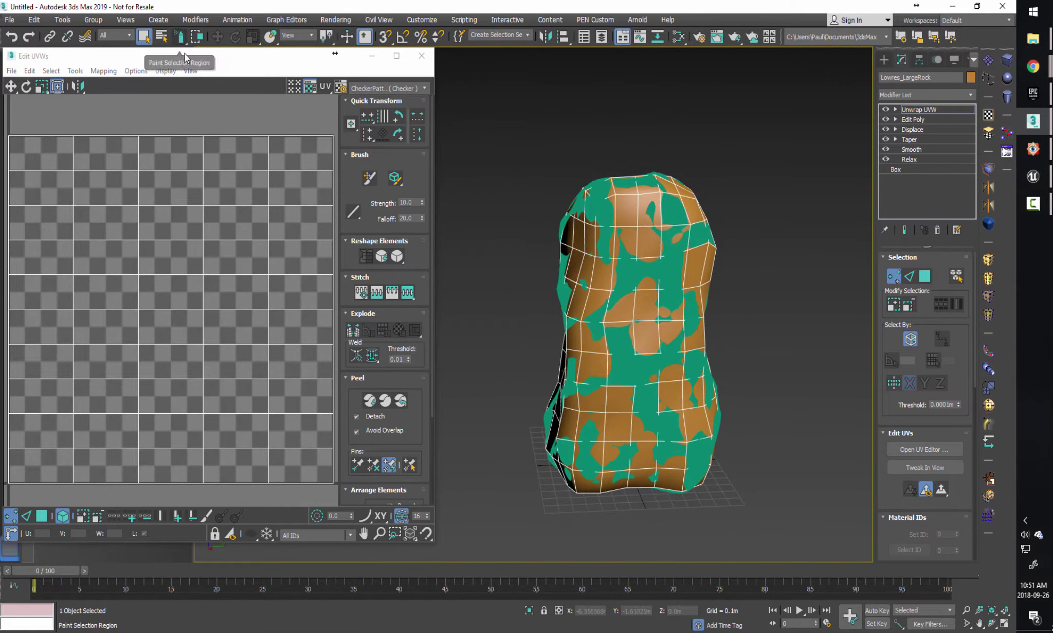
{"action": "middle_click_drag", "start_coordinate": [581, 336], "coordinate": [692, 339], "text": "alt"}
{"action": "key", "text": "3"}
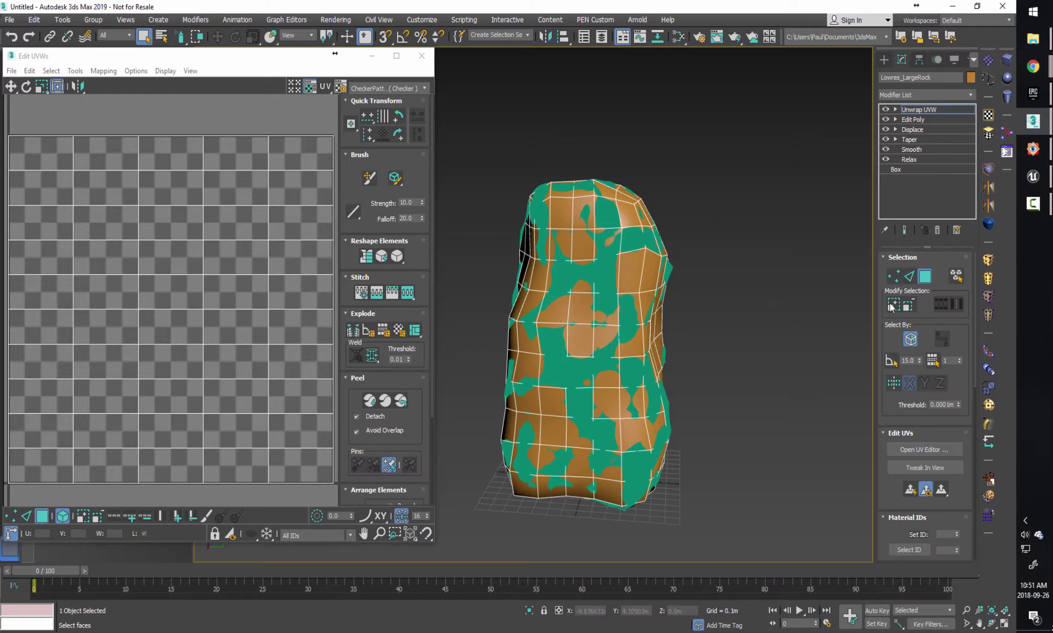
{"action": "middle_click_drag", "start_coordinate": [587, 241], "coordinate": [620, 270], "text": "alt"}
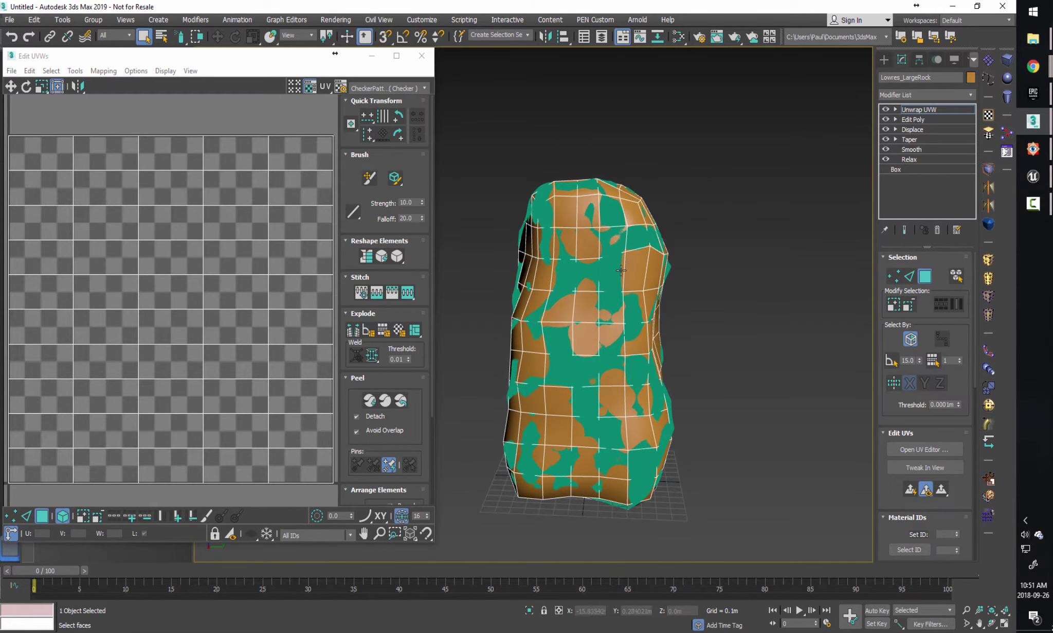
{"action": "left_click", "coordinate": [634, 251]}
{"action": "mouse_move", "coordinate": [560, 225]}
{"action": "left_mouse_down", "text": "ctrl"}
{"action": "mouse_move", "coordinate": [529, 308]}
{"action": "mouse_move", "coordinate": [541, 470]}
{"action": "mouse_move", "coordinate": [624, 470]}
{"action": "mouse_move", "coordinate": [587, 334]}
{"action": "mouse_move", "coordinate": [593, 427]}
{"action": "mouse_move", "coordinate": [590, 319]}
{"action": "left_mouse_up", "text": "ctrl"}
{"action": "middle_click_drag", "start_coordinate": [588, 273], "coordinate": [615, 364], "text": "alt"}
Pan the UV layout in the editor and orbit the rock to a raised view.
{"action": "left_click", "coordinate": [317, 371]}
{"action": "left_click_drag", "start_coordinate": [318, 372], "coordinate": [227, 391]}
{"action": "mouse_move", "coordinate": [234, 374]}
{"action": "middle_mouse_down"}
{"action": "mouse_move", "coordinate": [221, 354]}
{"action": "mouse_move", "coordinate": [235, 373]}
{"action": "middle_mouse_up"}
{"action": "middle_click_drag", "start_coordinate": [557, 341], "coordinate": [513, 332], "text": "alt"}
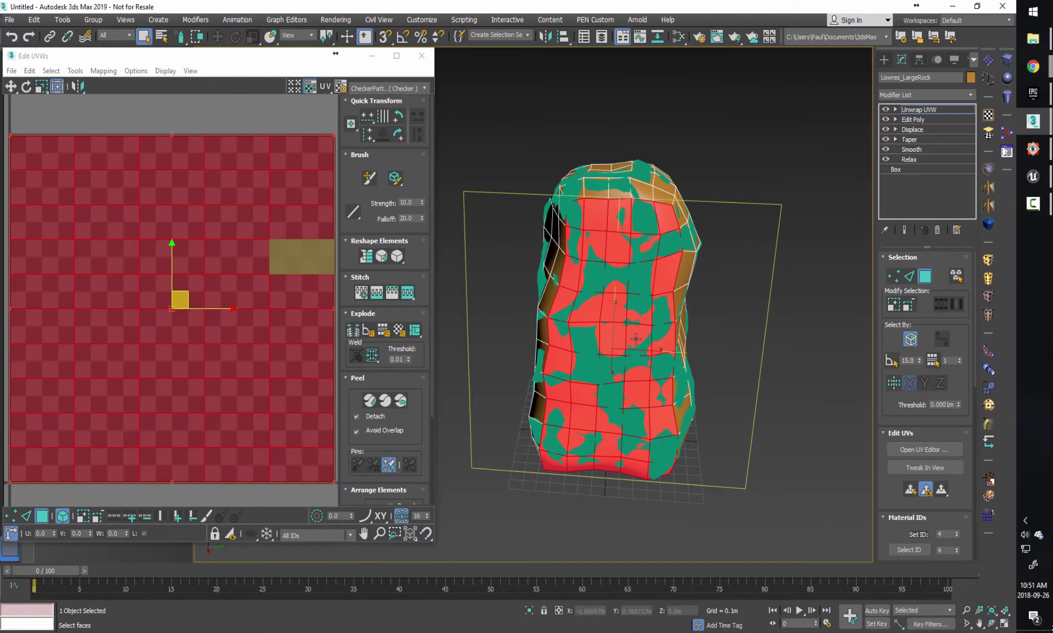
Planar-map the selected faces, then paint-select the rock's other side and planar-map it too.
{"action": "left_click", "coordinate": [910, 493]}
{"action": "middle_click_drag", "start_coordinate": [609, 339], "coordinate": [613, 261], "text": "alt"}
{"action": "mouse_move", "coordinate": [595, 240]}
{"action": "left_mouse_down"}
{"action": "mouse_move", "coordinate": [520, 247]}
{"action": "mouse_move", "coordinate": [509, 396]}
{"action": "mouse_move", "coordinate": [591, 311]}
{"action": "mouse_move", "coordinate": [615, 427]}
{"action": "mouse_move", "coordinate": [579, 464]}
{"action": "mouse_move", "coordinate": [604, 487]}
{"action": "mouse_move", "coordinate": [507, 480]}
{"action": "mouse_move", "coordinate": [531, 518]}
{"action": "left_mouse_up"}
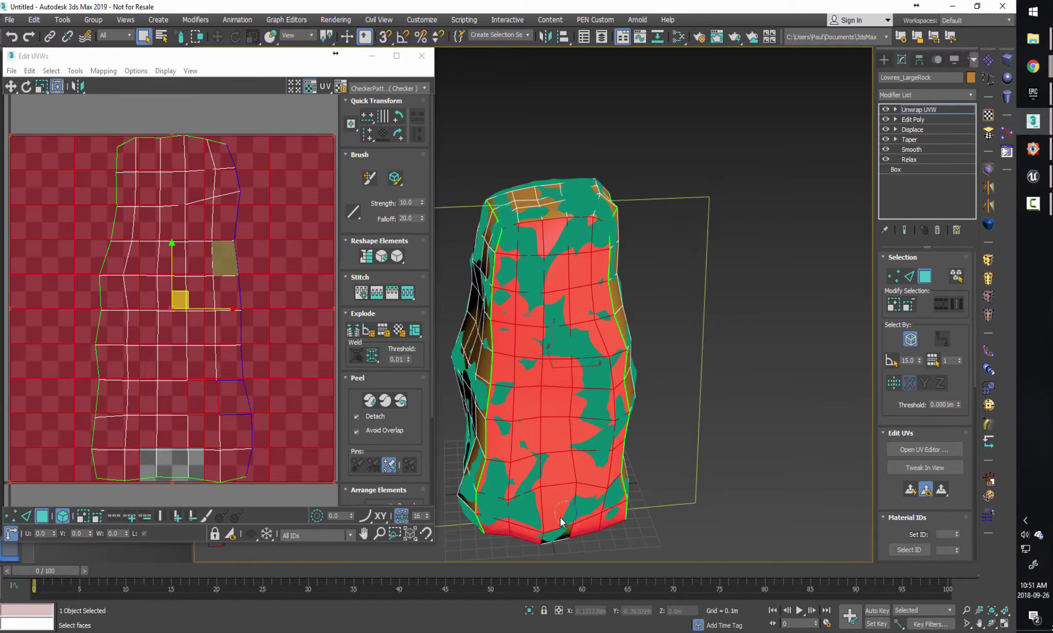
{"action": "middle_click_drag", "start_coordinate": [591, 504], "coordinate": [906, 530], "text": "alt"}
{"action": "left_click", "coordinate": [910, 488]}
Paint-select the upper and lower front faces and planar-map them as another island.
{"action": "middle_click_drag", "start_coordinate": [720, 370], "coordinate": [489, 310], "text": "alt"}
{"action": "middle_click_drag", "start_coordinate": [628, 327], "coordinate": [483, 317]}
{"action": "mouse_move", "coordinate": [617, 332]}
{"action": "middle_mouse_down", "text": "alt"}
{"action": "mouse_move", "coordinate": [541, 336]}
{"action": "mouse_move", "coordinate": [509, 314]}
{"action": "middle_mouse_up", "text": "alt"}
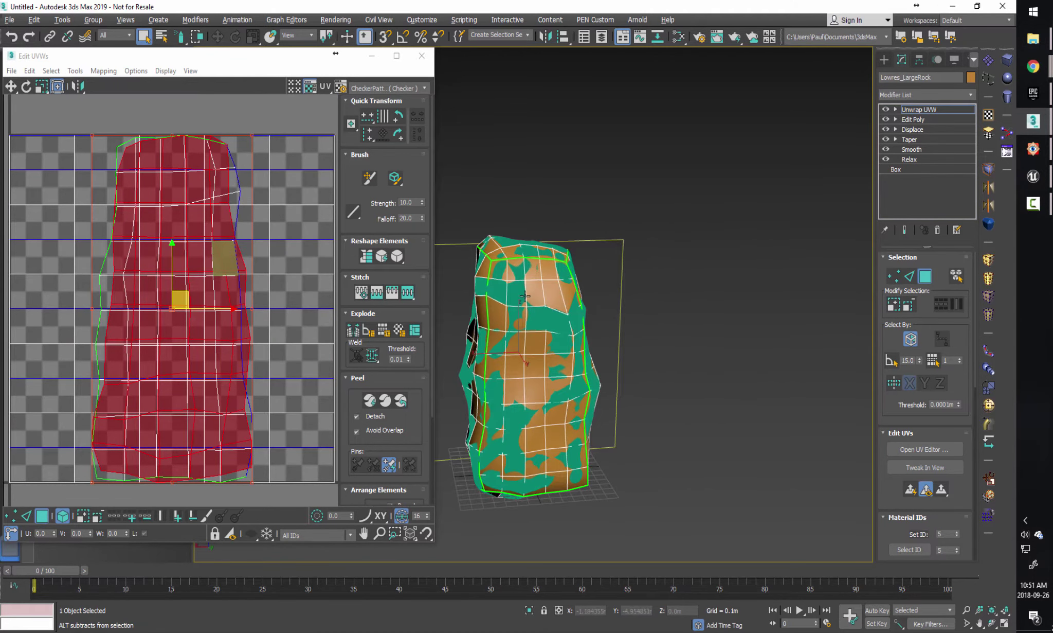
{"action": "mouse_move", "coordinate": [504, 271]}
{"action": "left_mouse_down"}
{"action": "mouse_move", "coordinate": [553, 282]}
{"action": "mouse_move", "coordinate": [513, 305]}
{"action": "mouse_move", "coordinate": [516, 439]}
{"action": "mouse_move", "coordinate": [508, 365]}
{"action": "mouse_move", "coordinate": [570, 364]}
{"action": "mouse_move", "coordinate": [572, 455]}
{"action": "left_mouse_up"}
{"action": "left_click", "coordinate": [572, 469], "text": "ctrl"}
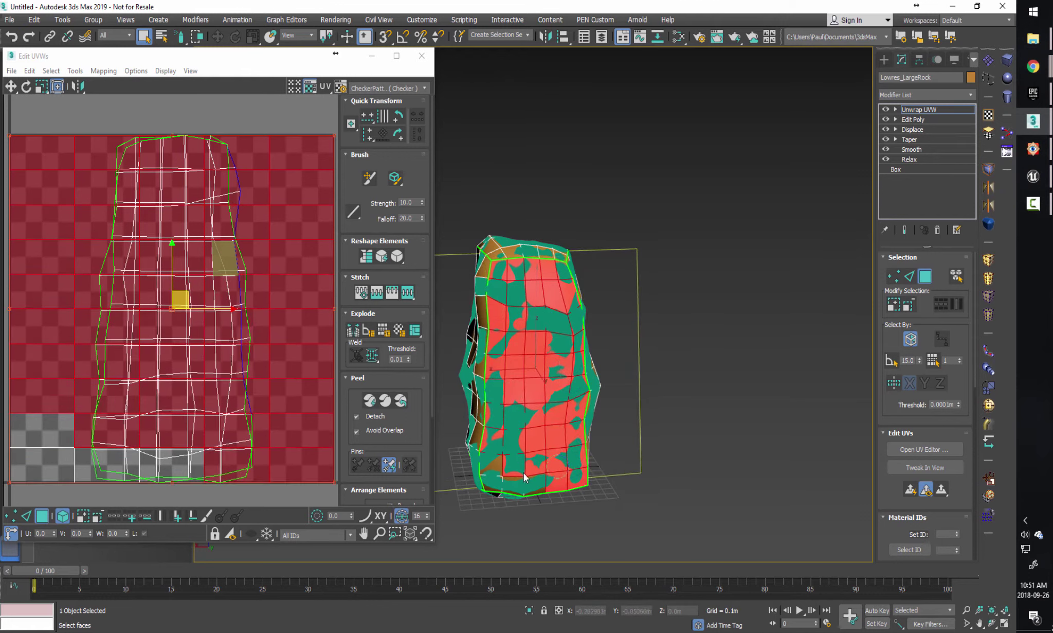
{"action": "left_click", "coordinate": [502, 465], "text": "ctrl"}
{"action": "middle_click_drag", "start_coordinate": [592, 388], "coordinate": [783, 421], "text": "alt"}
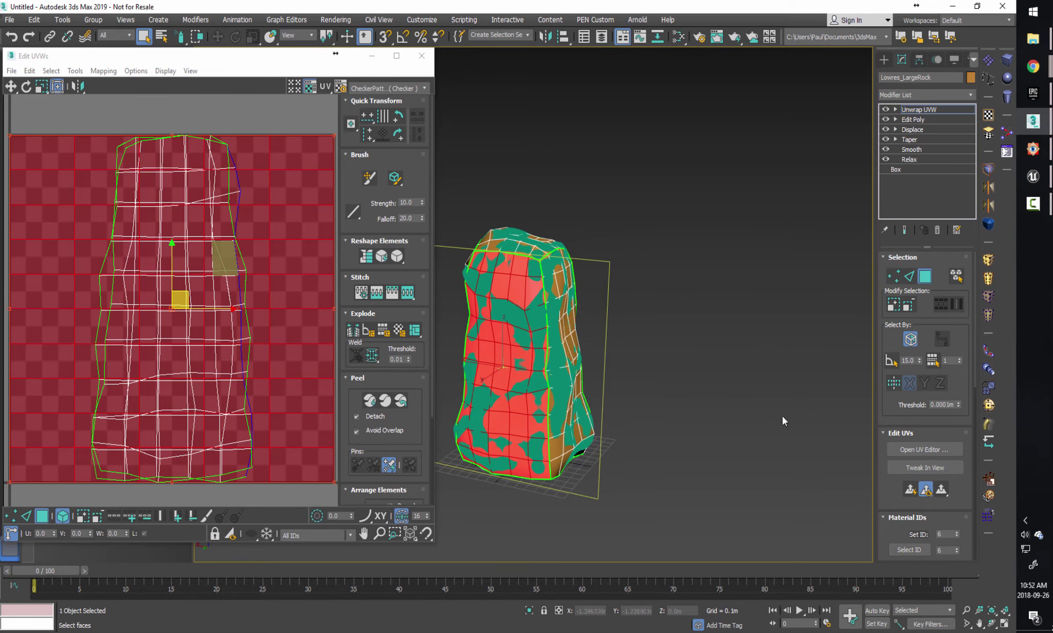
{"action": "left_click", "coordinate": [911, 496]}
{"action": "middle_click_drag", "start_coordinate": [581, 386], "coordinate": [496, 427], "text": "alt"}
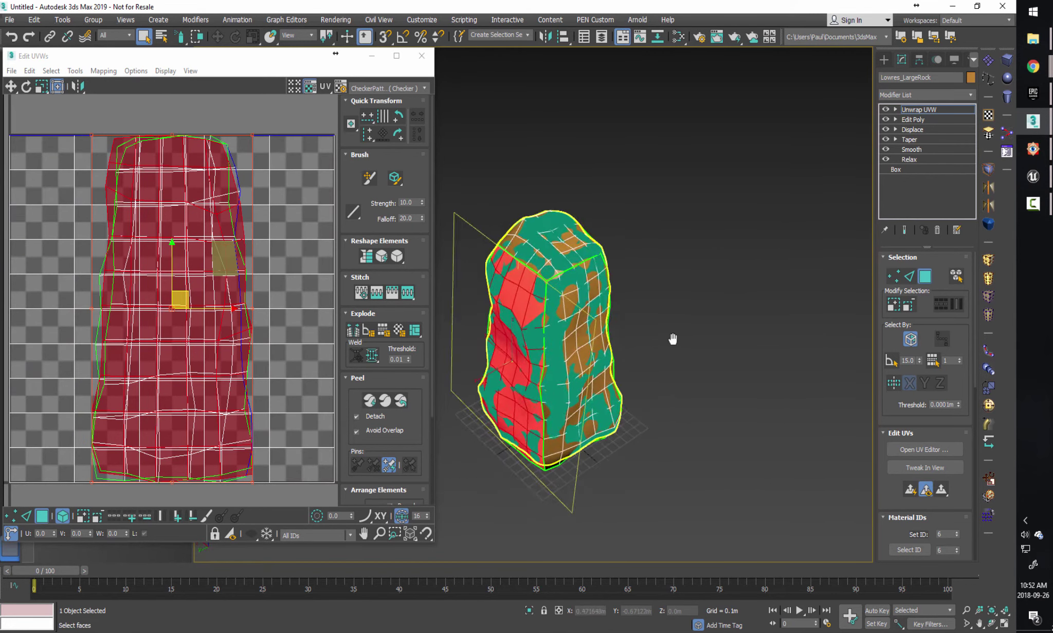
{"action": "middle_click_drag", "start_coordinate": [672, 339], "coordinate": [767, 310]}
{"action": "scroll", "coordinate": [645, 299], "scroll_direction": "down", "scroll_amount": 4}
{"action": "middle_click_drag", "start_coordinate": [645, 298], "coordinate": [612, 309], "text": "alt"}
{"action": "scroll", "coordinate": [234, 288], "scroll_direction": "down", "scroll_amount": 4}
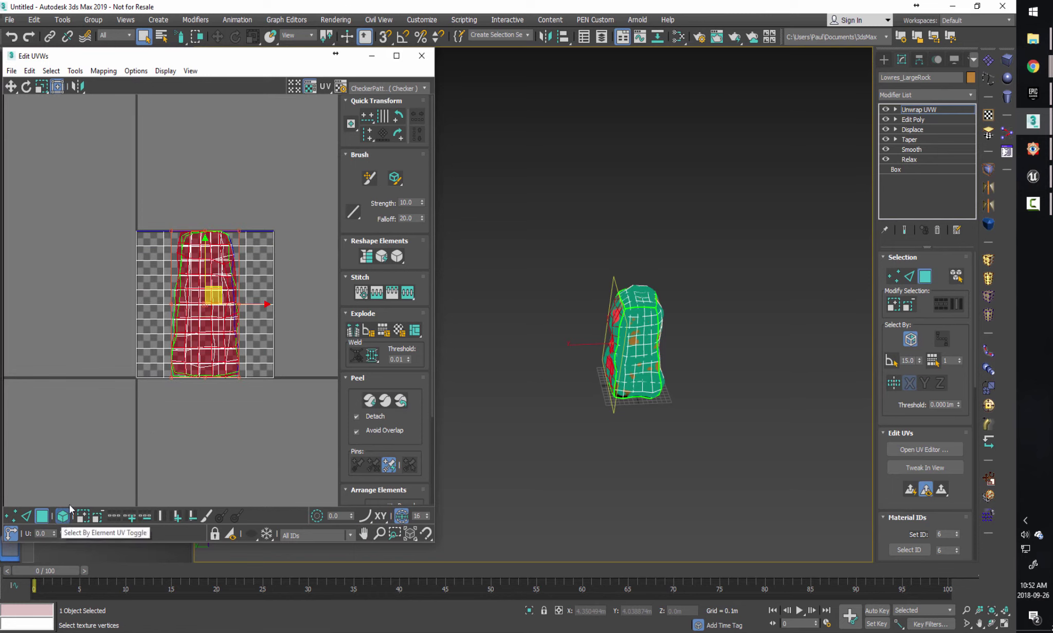
Move the square and rock-shaped UV shells out of the texture tile.
{"action": "left_click", "coordinate": [118, 427]}
{"action": "left_click_drag", "start_coordinate": [203, 299], "coordinate": [145, 233]}
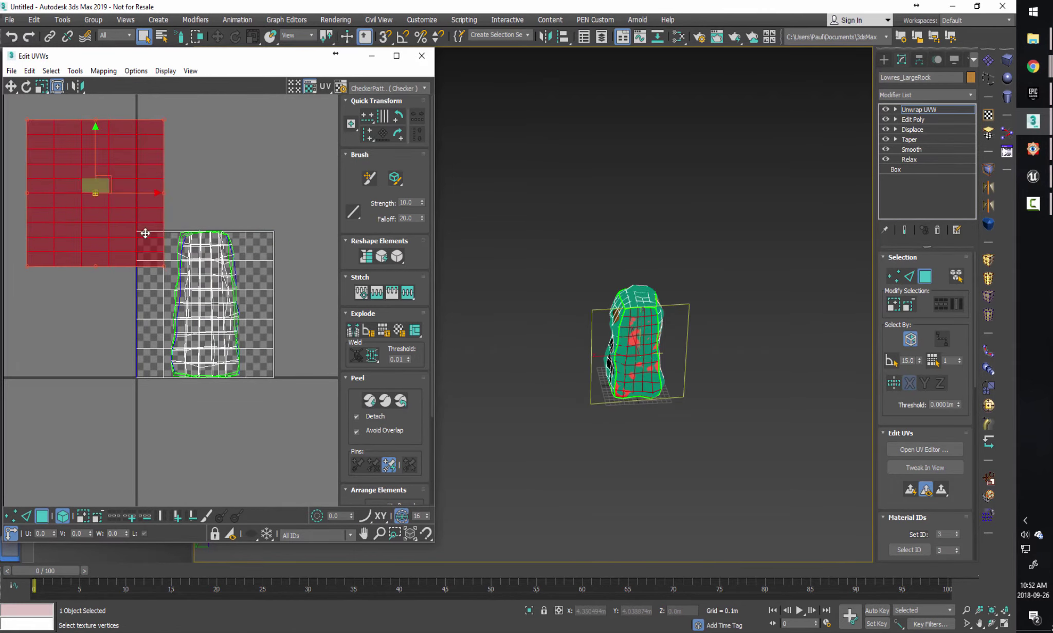
{"action": "left_click_drag", "start_coordinate": [266, 281], "coordinate": [436, 369]}
{"action": "left_click_drag", "start_coordinate": [219, 308], "coordinate": [304, 185]}
{"action": "left_click", "coordinate": [202, 324]}
{"action": "left_click_drag", "start_coordinate": [202, 324], "coordinate": [165, 394]}
{"action": "middle_click_drag", "start_coordinate": [648, 350], "coordinate": [606, 354], "text": "alt"}
{"action": "scroll", "coordinate": [211, 358], "scroll_direction": "down", "scroll_amount": 2}
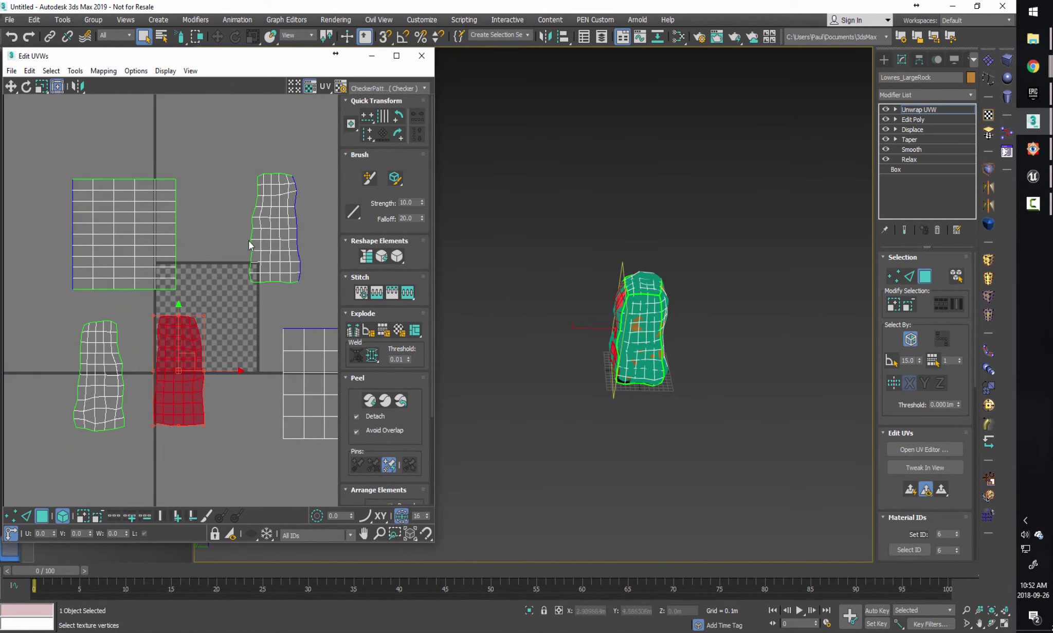
Select the rock-shaped and grid UV shells to locate their faces on the rock, including the underside.
{"action": "left_click", "coordinate": [287, 239]}
{"action": "left_click", "coordinate": [85, 373], "text": "ctrl"}
{"action": "left_click", "coordinate": [177, 370], "text": "ctrl"}
{"action": "middle_click_drag", "start_coordinate": [617, 317], "coordinate": [665, 392], "text": "alt"}
{"action": "scroll", "coordinate": [642, 344], "scroll_direction": "up", "scroll_amount": 5}
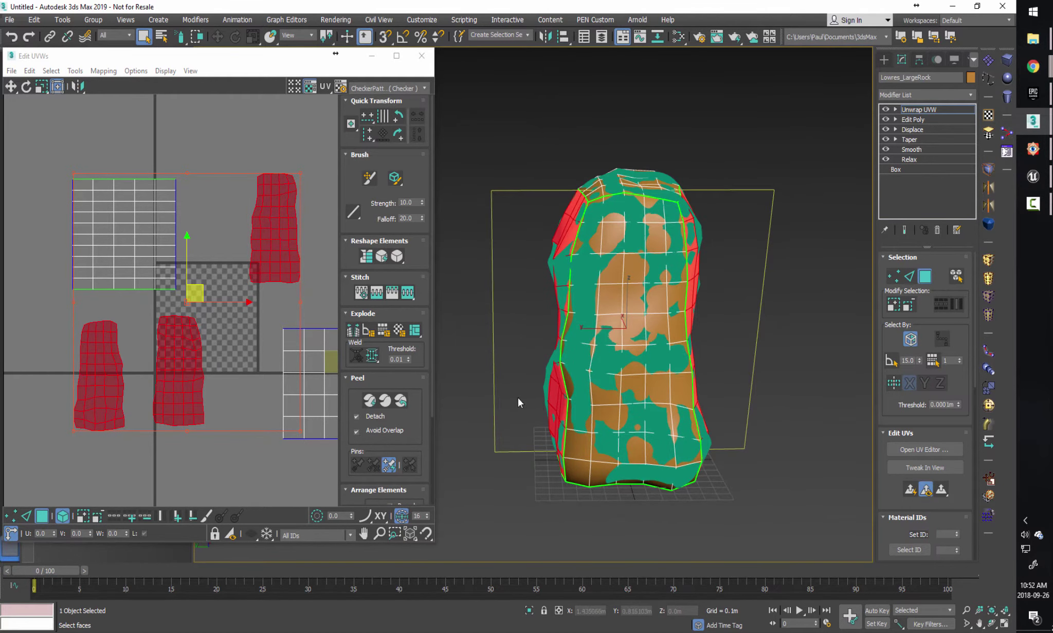
{"action": "left_click", "coordinate": [147, 227]}
{"action": "middle_click_drag", "start_coordinate": [653, 328], "coordinate": [341, 363], "text": "alt"}
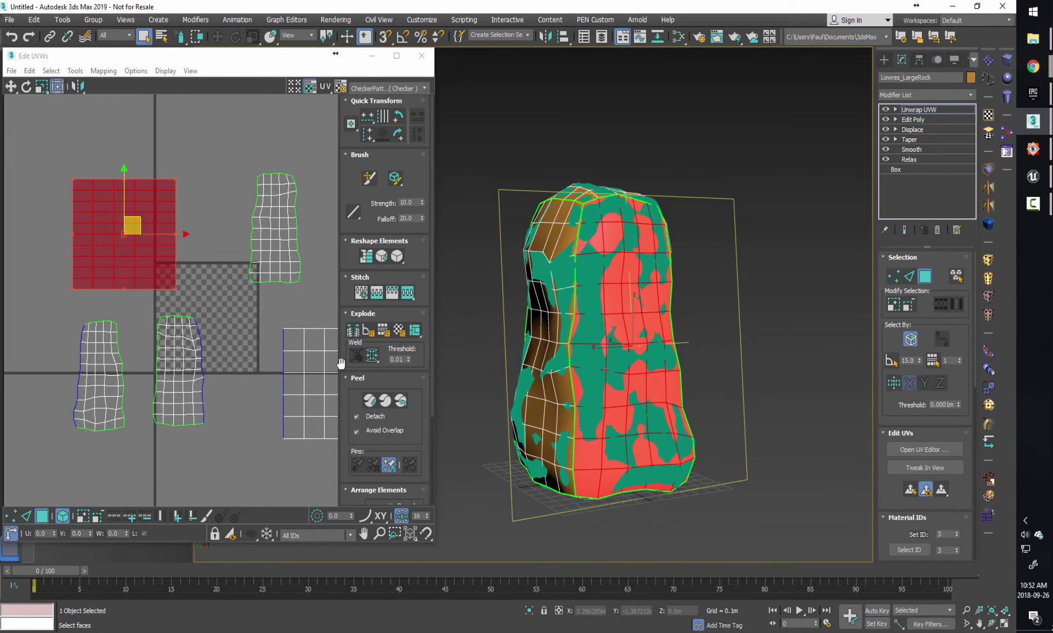
{"action": "middle_click_drag", "start_coordinate": [252, 377], "coordinate": [238, 389]}
{"action": "left_click", "coordinate": [300, 386]}
{"action": "middle_click_drag", "start_coordinate": [555, 357], "coordinate": [473, 412], "text": "alt"}
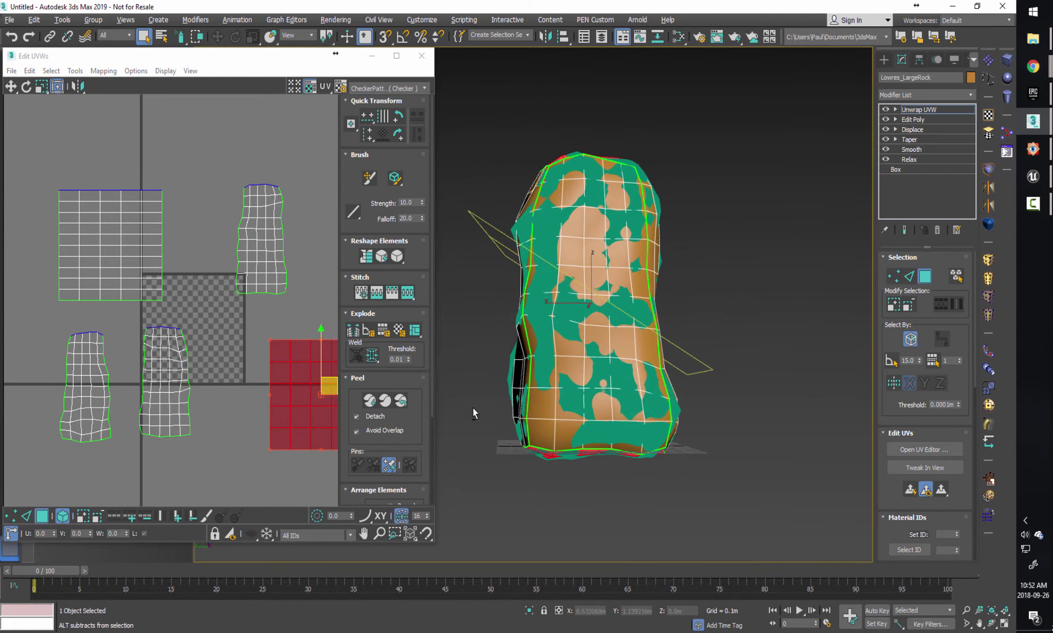
{"action": "mouse_move", "coordinate": [656, 366]}
{"action": "middle_mouse_down", "text": "alt"}
{"action": "mouse_move", "coordinate": [687, 320]}
{"action": "mouse_move", "coordinate": [656, 349]}
{"action": "middle_mouse_up", "text": "alt"}
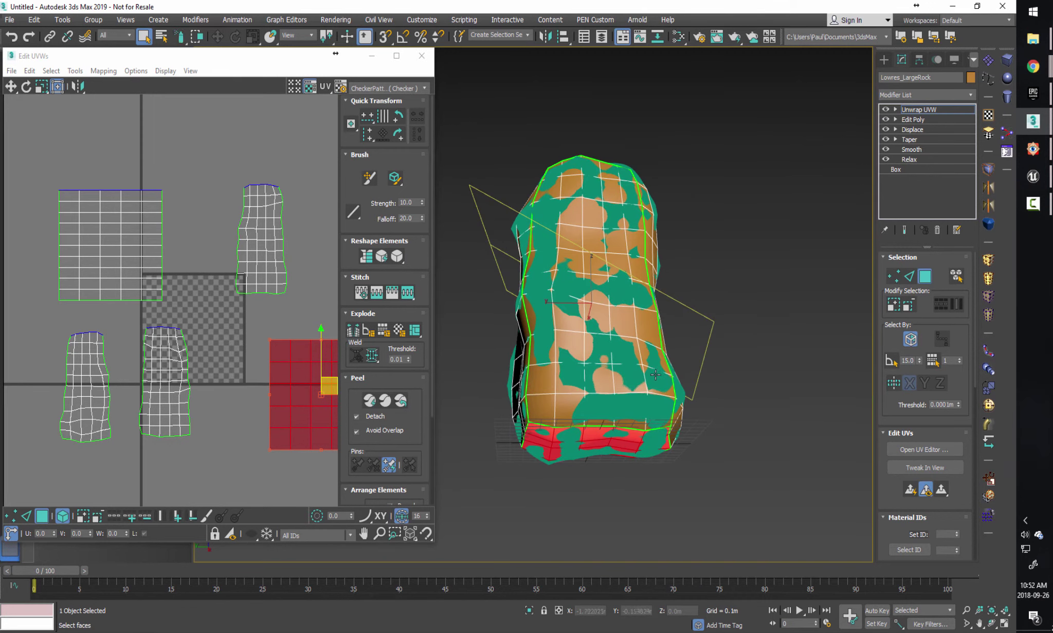
{"action": "middle_click_drag", "start_coordinate": [678, 446], "coordinate": [703, 476], "text": "alt"}
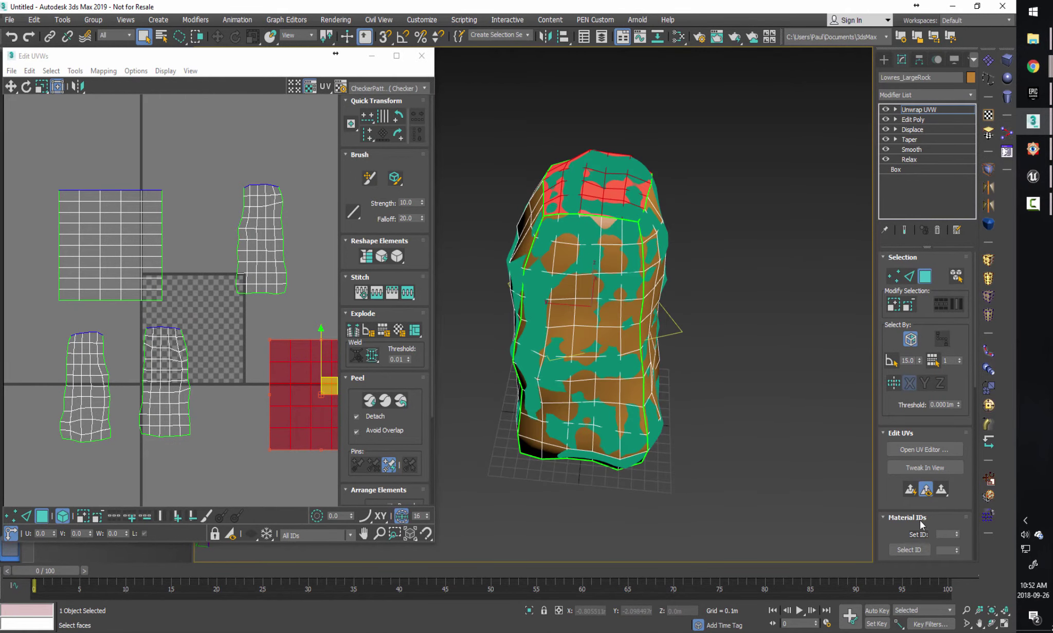
{"action": "middle_click_drag", "start_coordinate": [669, 372], "coordinate": [656, 344], "text": "alt"}
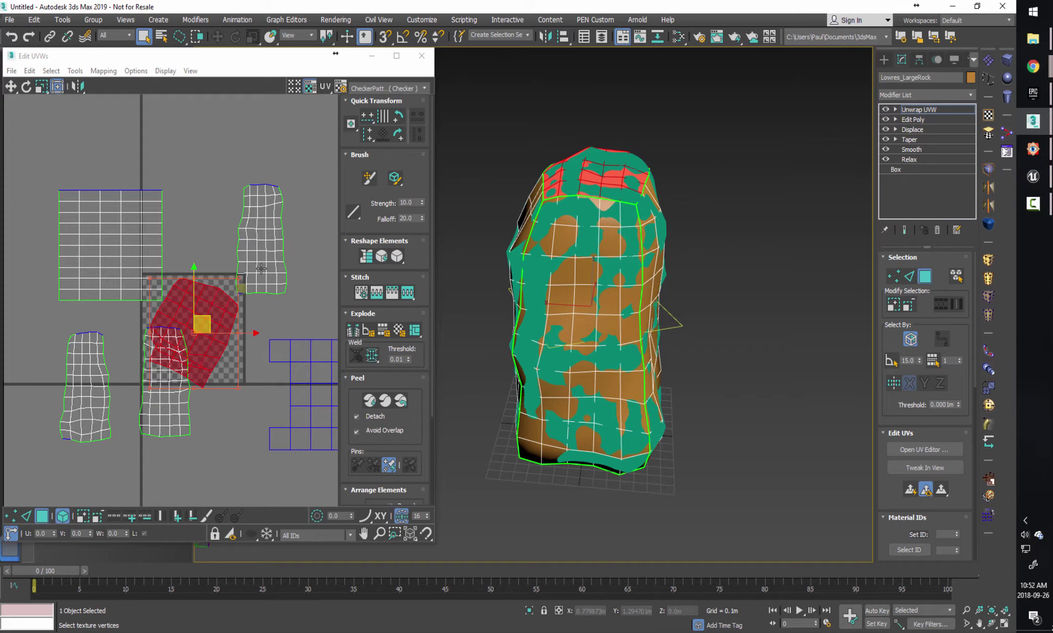
Clear the selection and rearrange the remaining UV elements, including the red one and small strip, into empty space.
{"action": "left_click", "coordinate": [272, 332]}
{"action": "middle_click_drag", "start_coordinate": [320, 350], "coordinate": [284, 327]}
{"action": "middle_click_drag", "start_coordinate": [713, 345], "coordinate": [787, 290], "text": "alt"}
{"action": "middle_click_drag", "start_coordinate": [270, 346], "coordinate": [216, 294]}
{"action": "left_click", "coordinate": [178, 282]}
{"action": "left_click_drag", "start_coordinate": [178, 283], "coordinate": [153, 465]}
{"action": "middle_click_drag", "start_coordinate": [509, 386], "coordinate": [546, 337]}
{"action": "left_click_drag", "start_coordinate": [252, 353], "coordinate": [293, 340]}
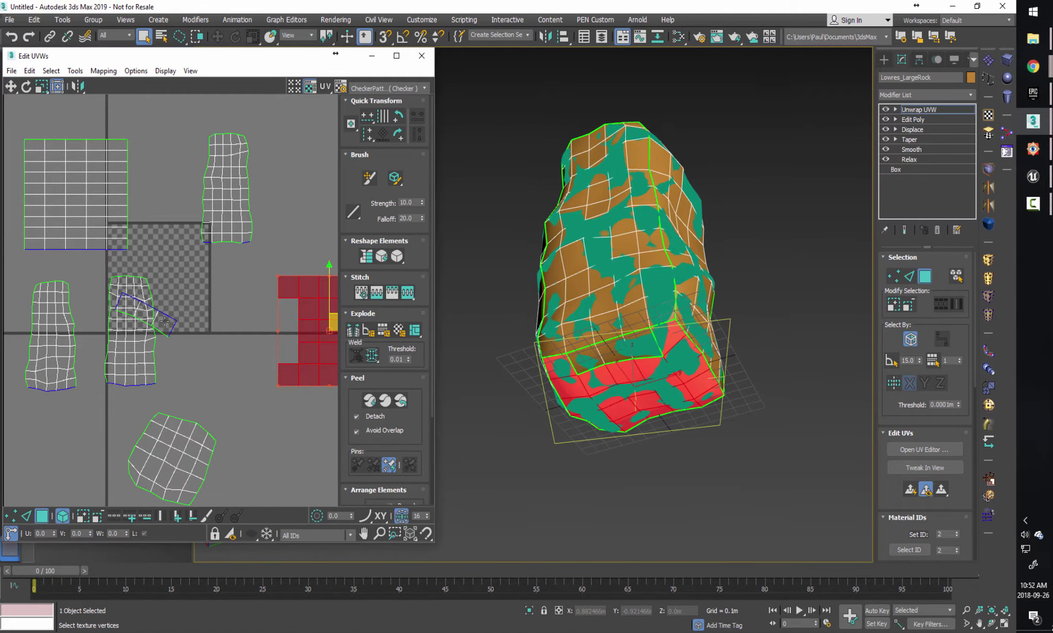
{"action": "left_click_drag", "start_coordinate": [163, 322], "coordinate": [231, 337]}
{"action": "left_click_drag", "start_coordinate": [212, 276], "coordinate": [265, 291]}
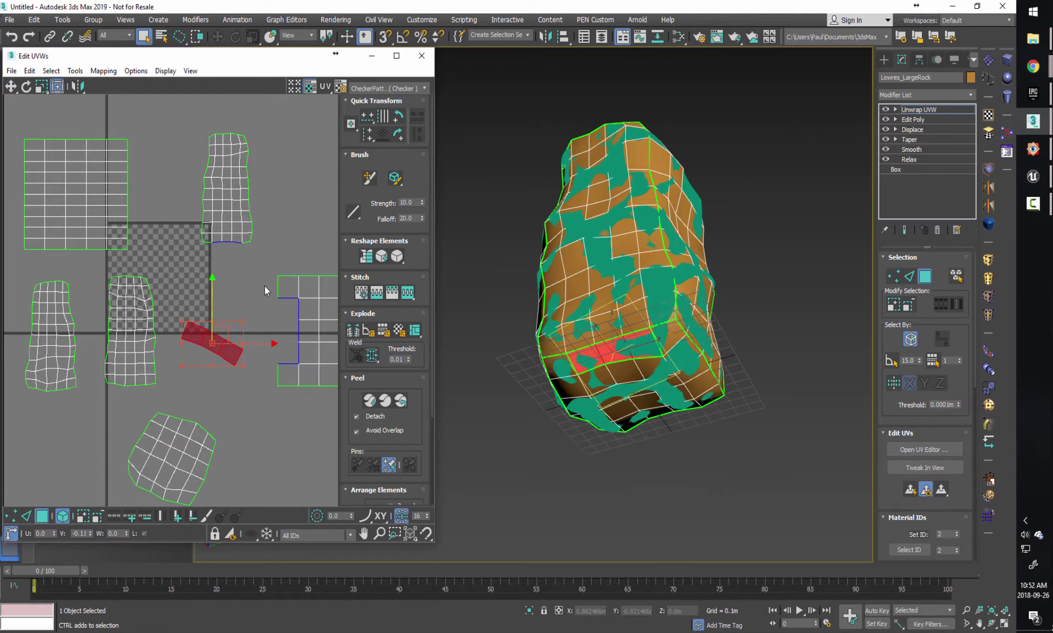
Select the rock's bottom faces and planar-map them into one diamond-shaped island.
{"action": "left_click", "coordinate": [695, 387], "text": "ctrl"}
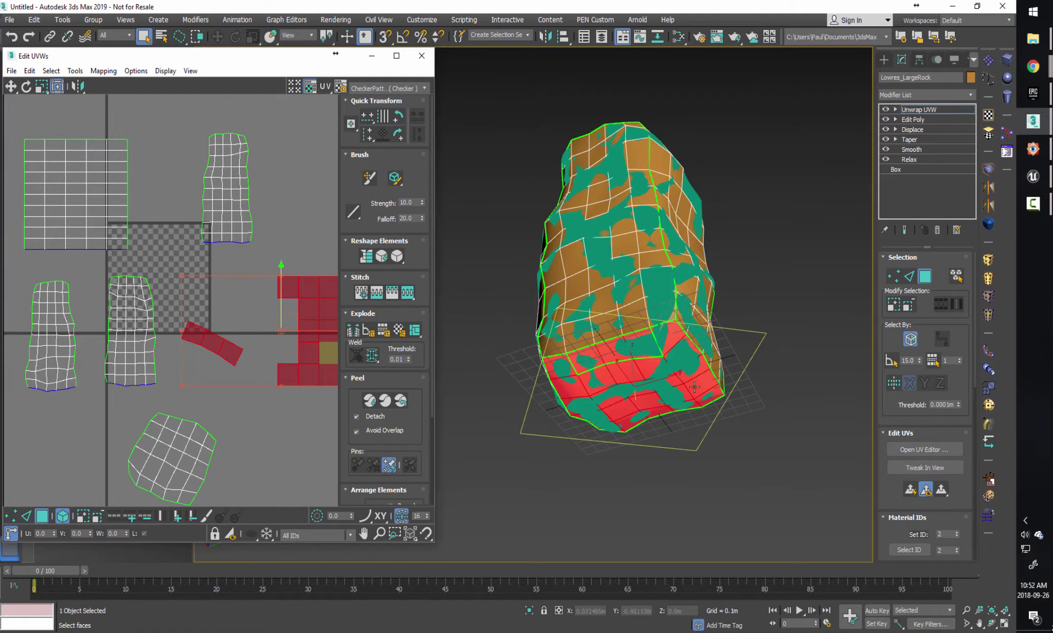
{"action": "left_click", "coordinate": [911, 491]}
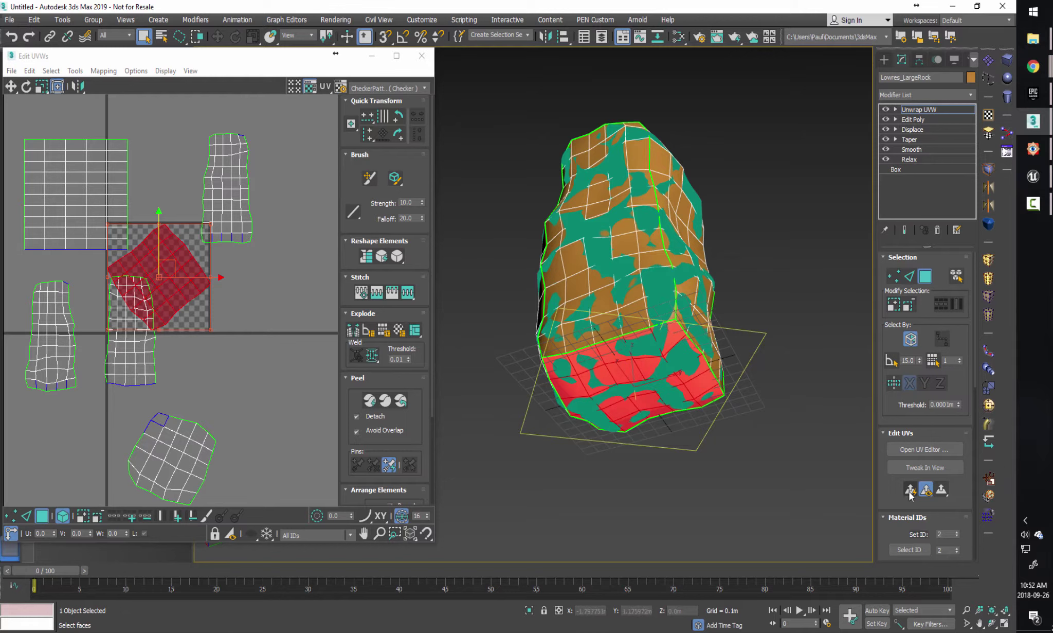
{"action": "middle_click_drag", "start_coordinate": [669, 308], "coordinate": [604, 324], "text": "alt"}
{"action": "scroll", "coordinate": [604, 324], "scroll_direction": "down", "scroll_amount": 3}
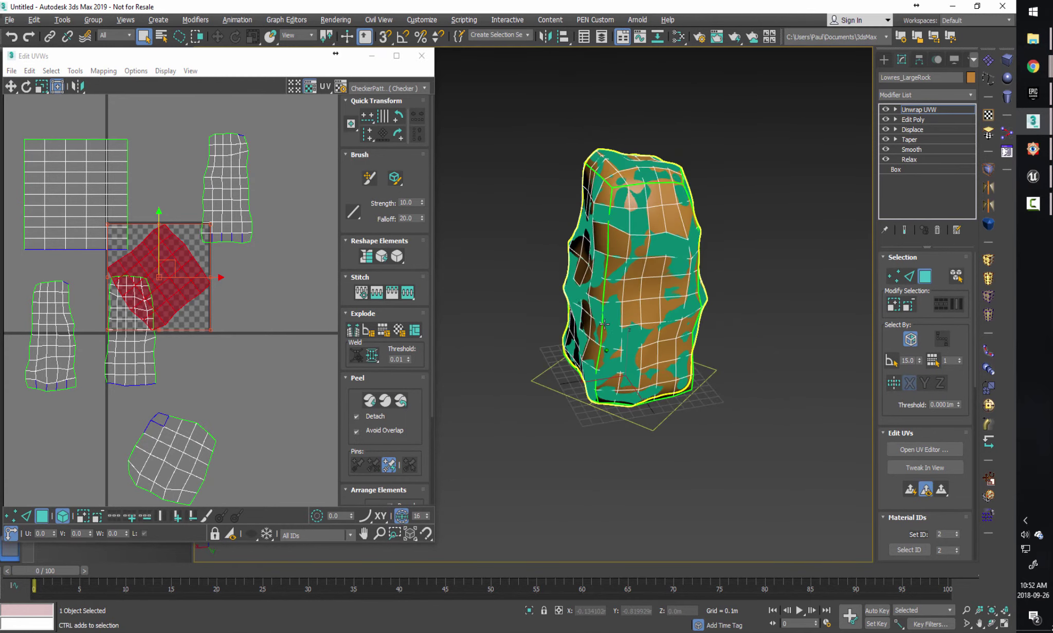
{"action": "scroll", "coordinate": [250, 329], "scroll_direction": "down", "scroll_amount": 3}
{"action": "left_click", "coordinate": [108, 319]}
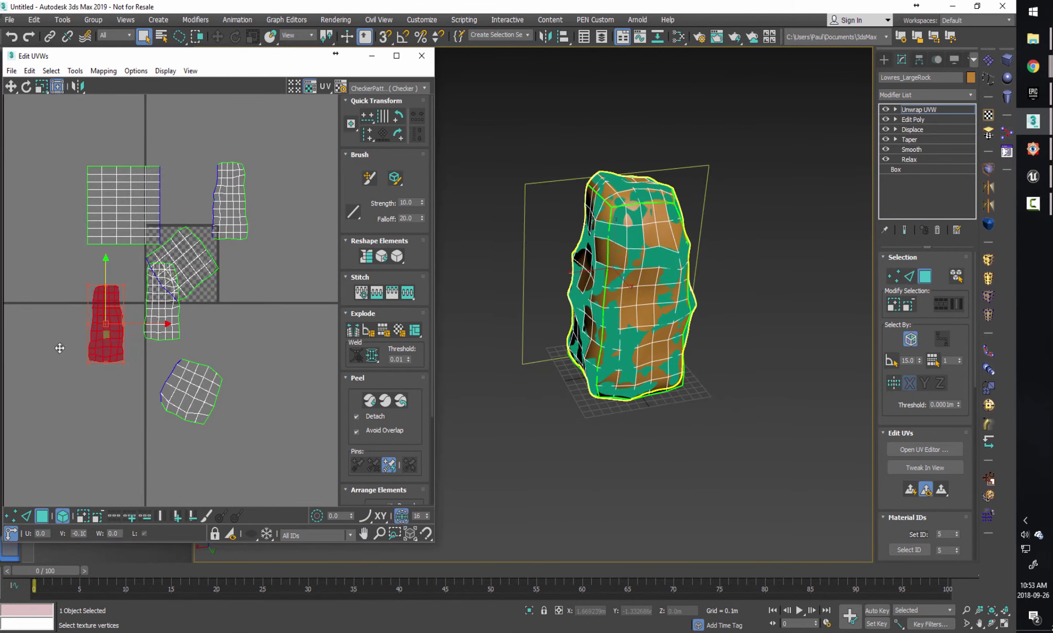
Select all UV islands and pack them into the tile with Pack UVs.
{"action": "left_click", "coordinate": [149, 232]}
{"action": "key", "text": "ctrl+a"}
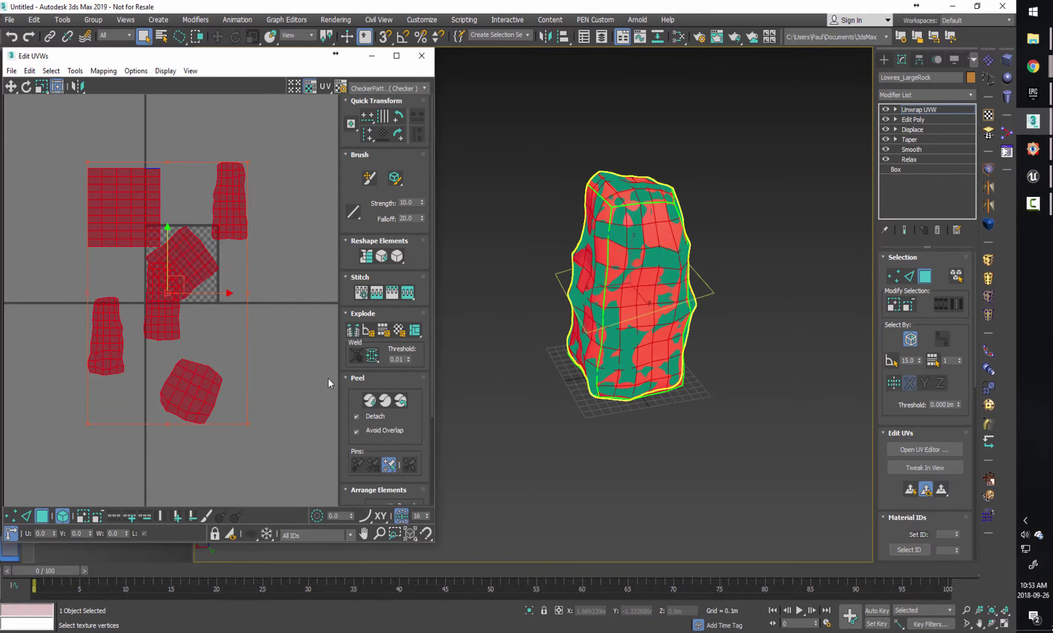
{"action": "left_click", "coordinate": [371, 401]}
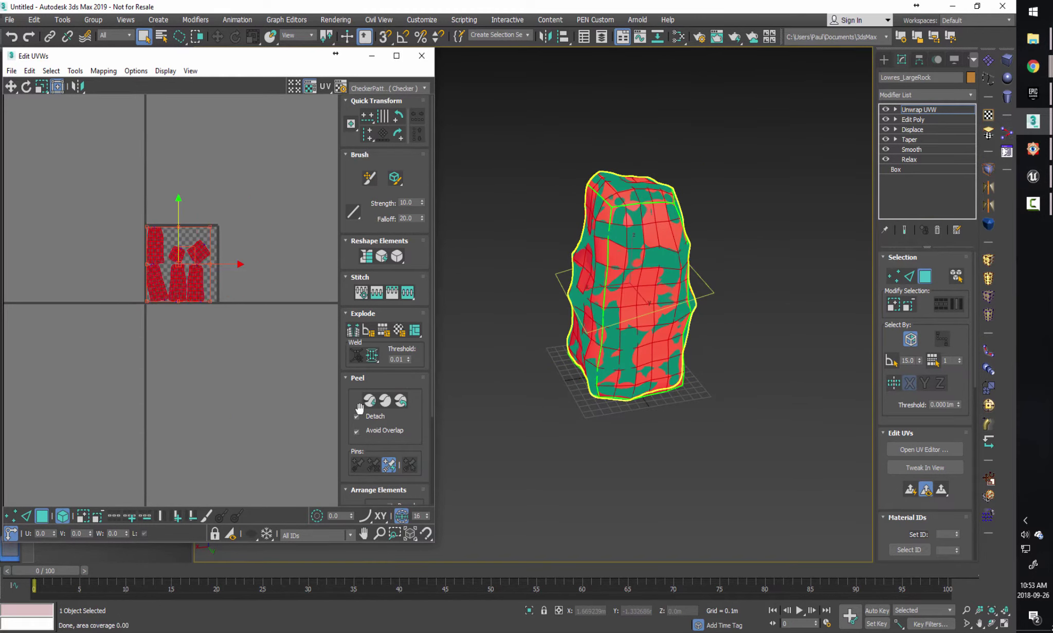
{"action": "scroll", "coordinate": [223, 356], "scroll_direction": "up", "scroll_amount": 6}
{"action": "scroll", "coordinate": [237, 356], "scroll_direction": "up", "scroll_amount": 3}
{"action": "middle_click_drag", "start_coordinate": [237, 356], "coordinate": [200, 320]}
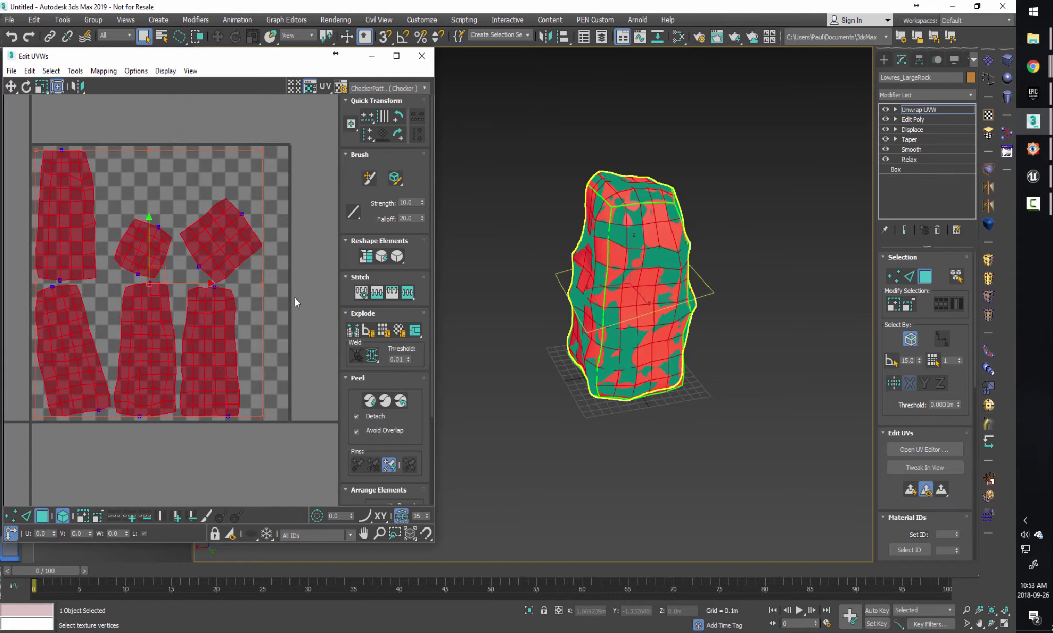
{"action": "middle_click_drag", "start_coordinate": [265, 288], "coordinate": [279, 280]}
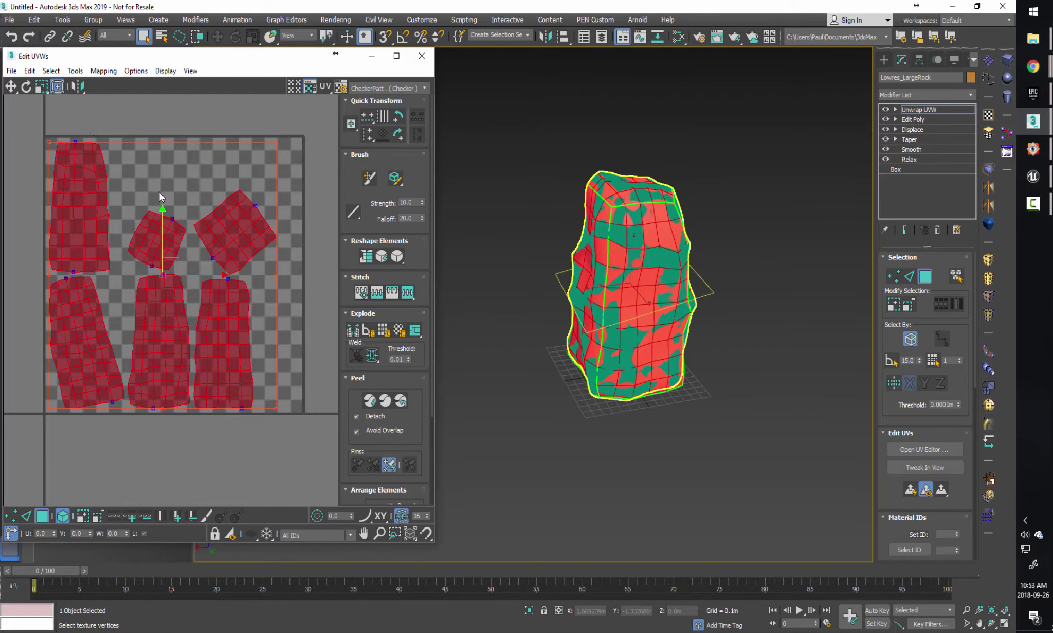
{"action": "left_click", "coordinate": [75, 71]}
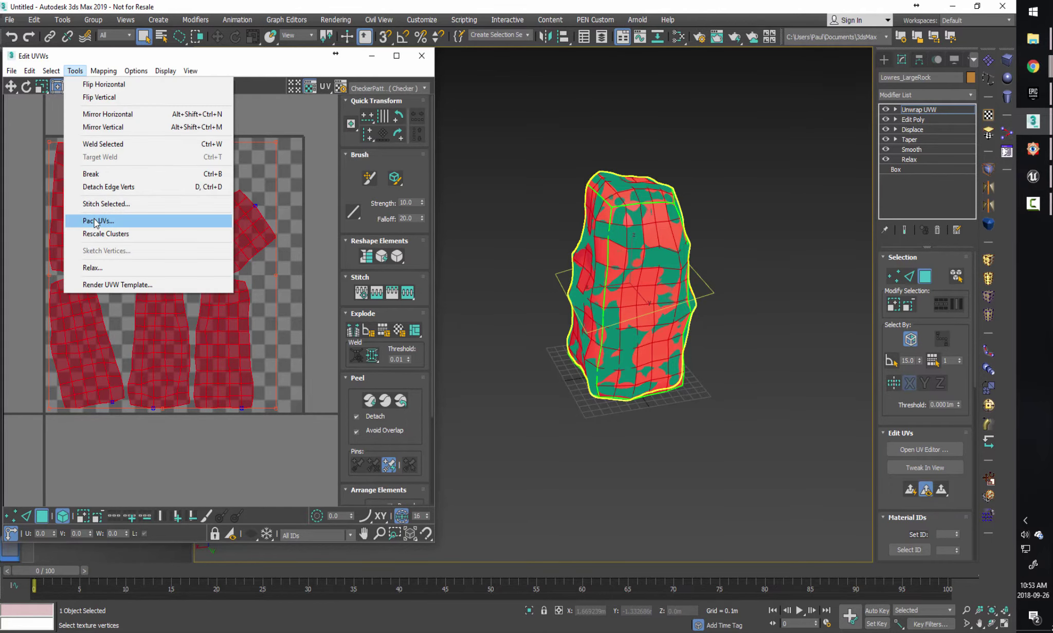
{"action": "left_click", "coordinate": [95, 218]}
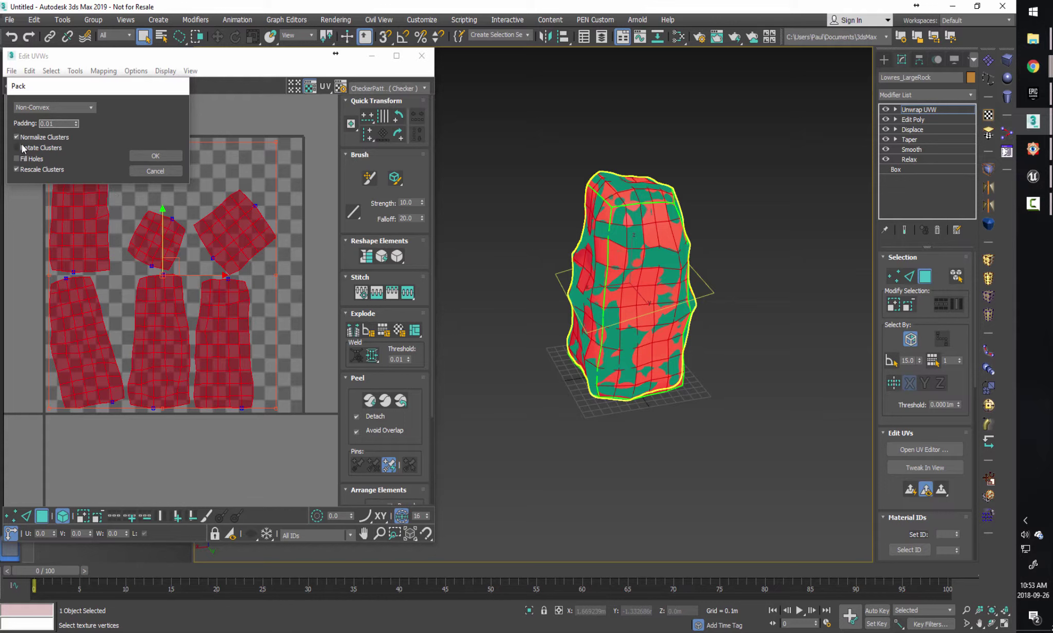
{"action": "left_click", "coordinate": [163, 155]}
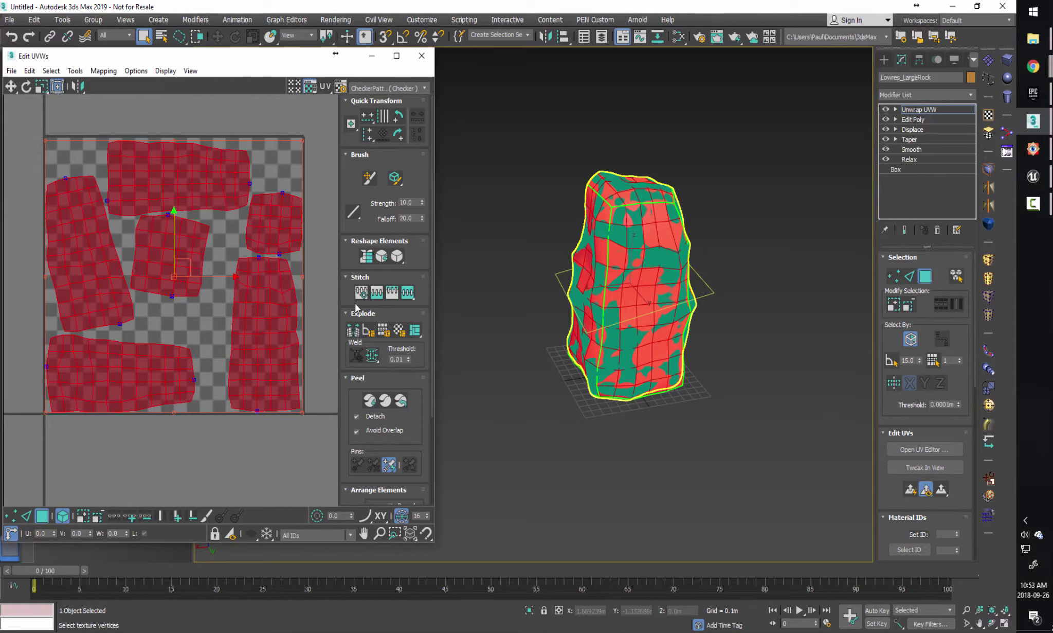
Rotate the left and middle UV islands upright.
{"action": "left_click", "coordinate": [113, 310]}
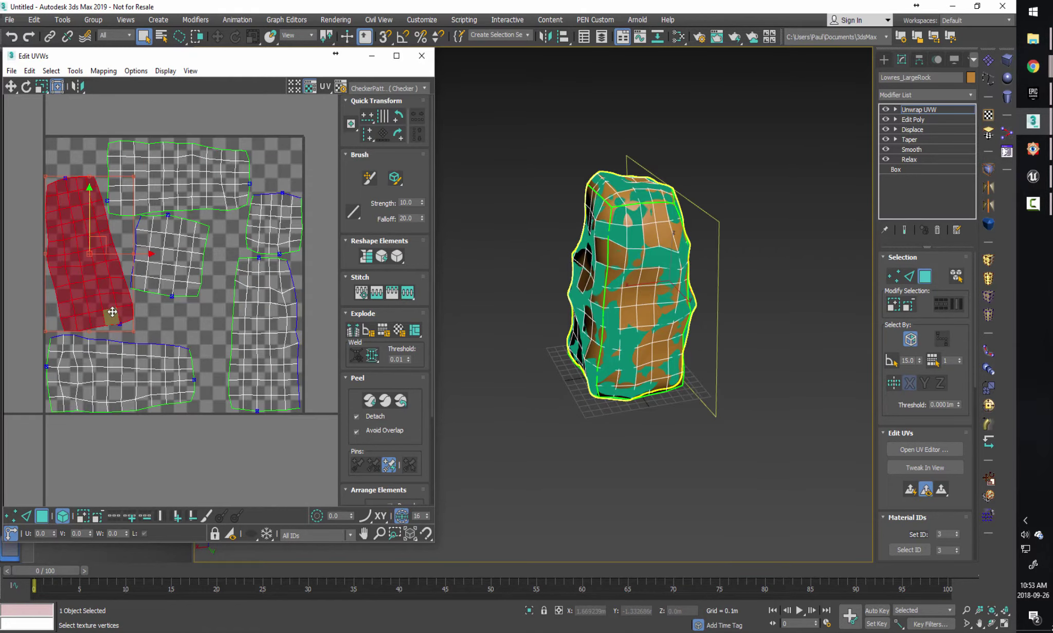
{"action": "left_click_drag", "start_coordinate": [89, 331], "coordinate": [77, 330]}
{"action": "left_click", "coordinate": [170, 268]}
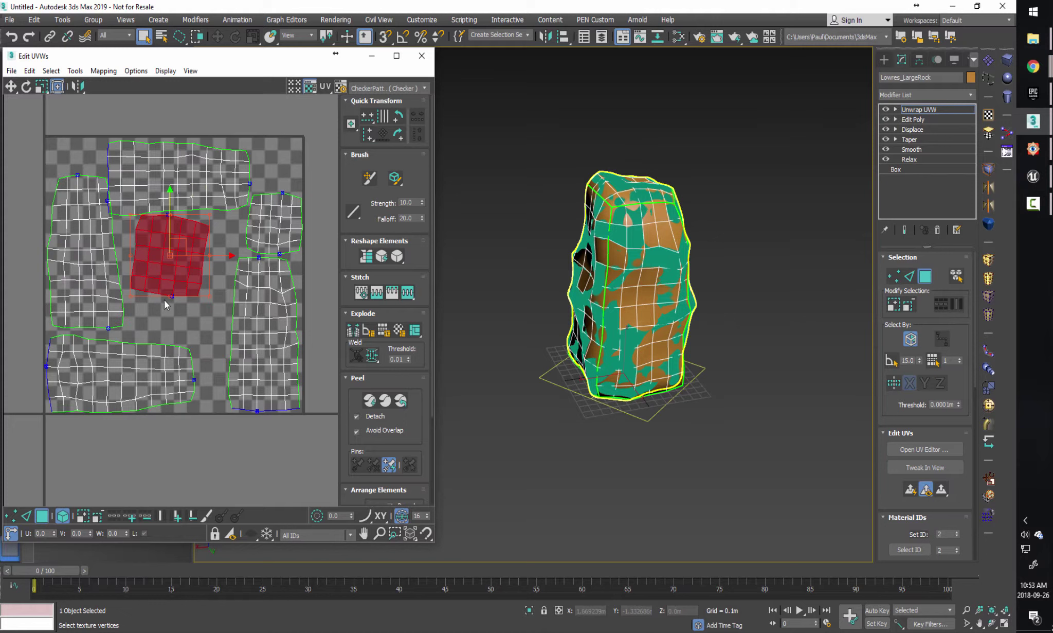
{"action": "left_click_drag", "start_coordinate": [174, 297], "coordinate": [176, 297]}
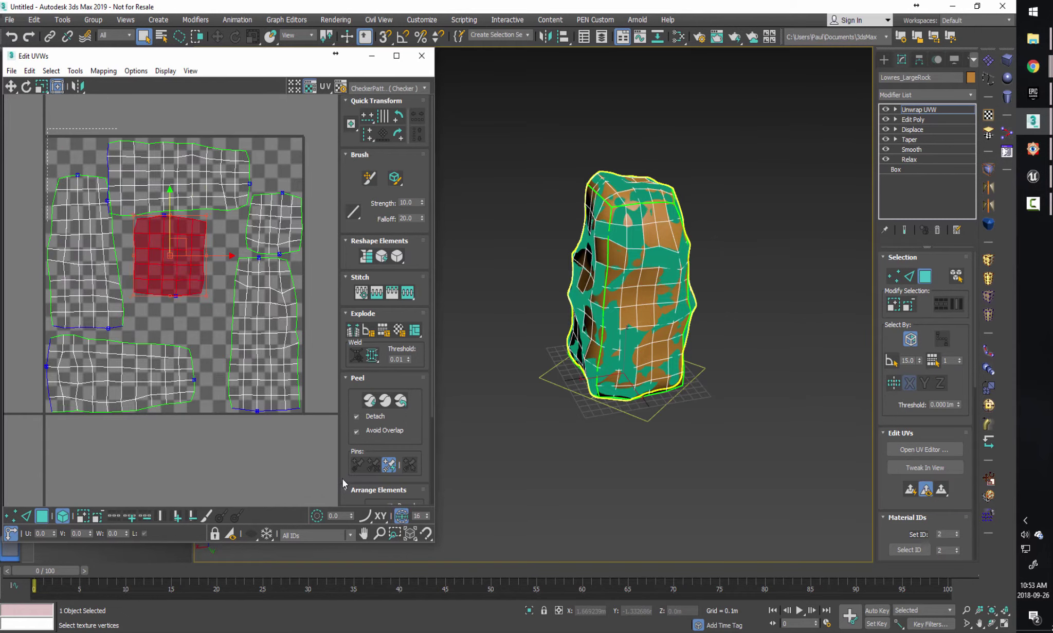
Repack all islands to fill the texture space and close the Edit UVWs window.
{"action": "key", "text": "ctrl+a"}
{"action": "left_click", "coordinate": [75, 71]}
{"action": "left_click", "coordinate": [93, 221]}
{"action": "left_click", "coordinate": [143, 156]}
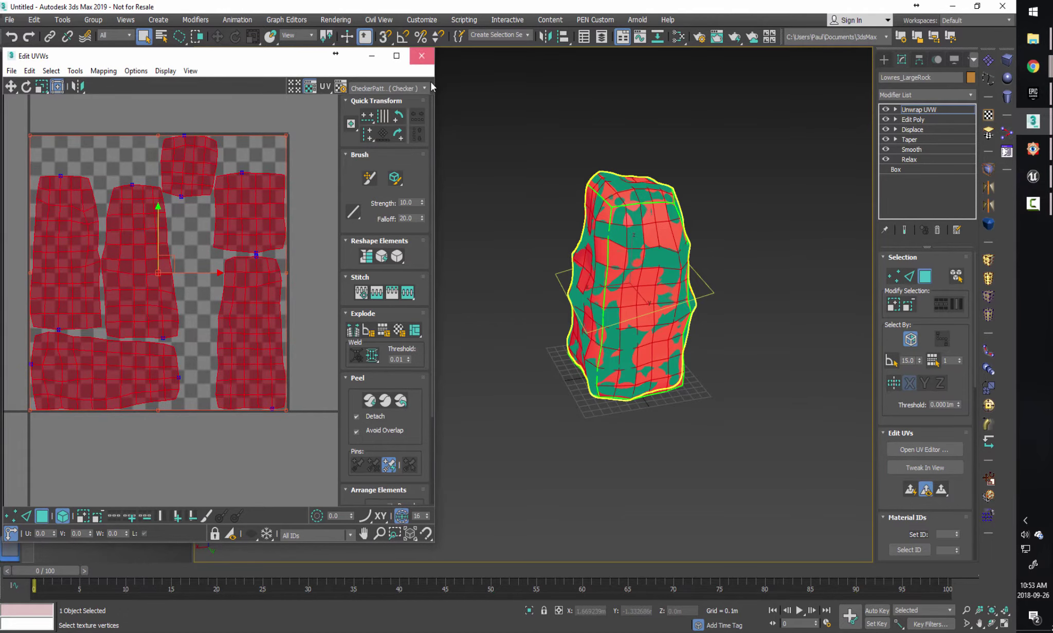
{"action": "left_click", "coordinate": [422, 55]}
{"action": "scroll", "coordinate": [546, 278], "scroll_direction": "up", "scroll_amount": 5}
Orbit and pan around the rock to inspect the repacked unwrap.
{"action": "middle_click_drag", "start_coordinate": [546, 277], "coordinate": [517, 215], "text": "alt"}
{"action": "middle_click_drag", "start_coordinate": [552, 342], "coordinate": [472, 357], "text": "alt"}
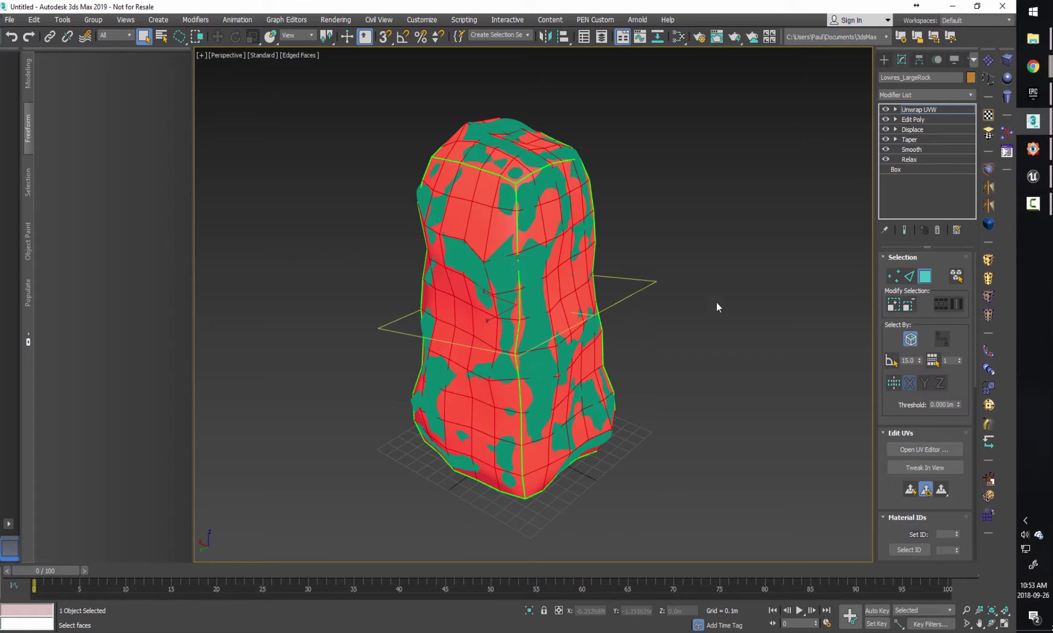
{"action": "middle_click_drag", "start_coordinate": [720, 373], "coordinate": [558, 393], "text": "alt"}
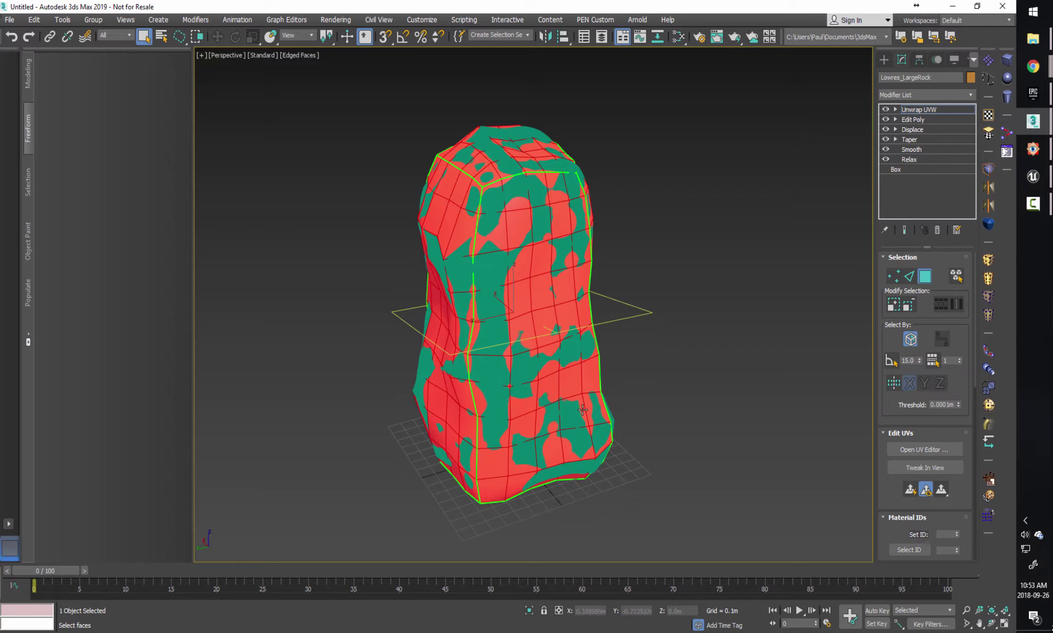
{"action": "mouse_move", "coordinate": [579, 395]}
{"action": "middle_mouse_down"}
{"action": "mouse_move", "coordinate": [581, 385]}
{"action": "mouse_move", "coordinate": [565, 388]}
{"action": "mouse_move", "coordinate": [580, 407]}
{"action": "middle_mouse_up"}
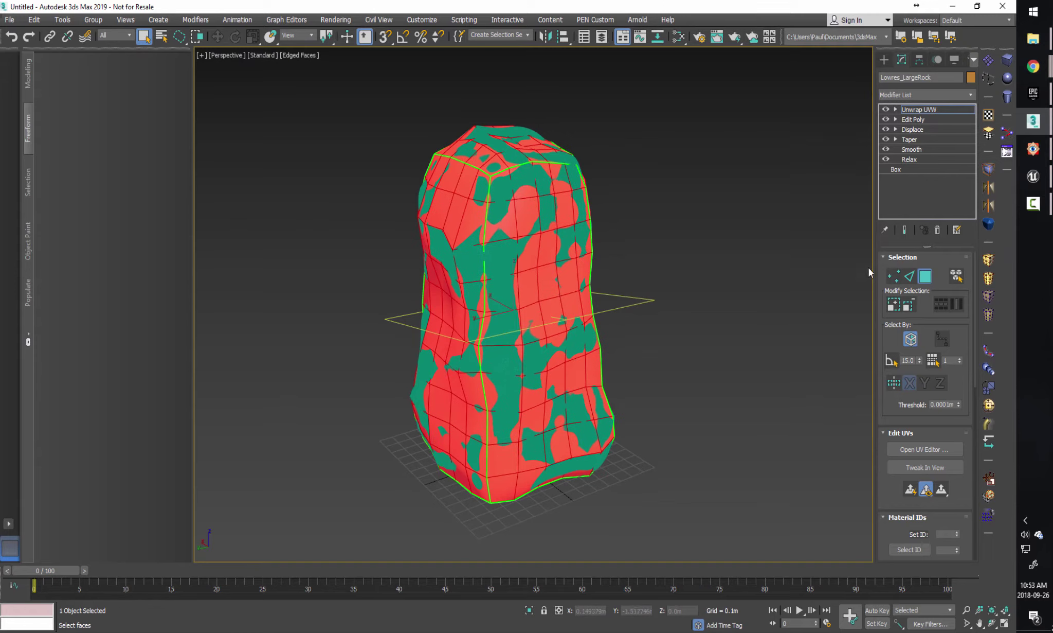
{"action": "middle_click_drag", "start_coordinate": [703, 357], "coordinate": [704, 358]}
Exit polygon mode, select both rock meshes, and switch to Select and Move.
{"action": "key", "text": "3"}
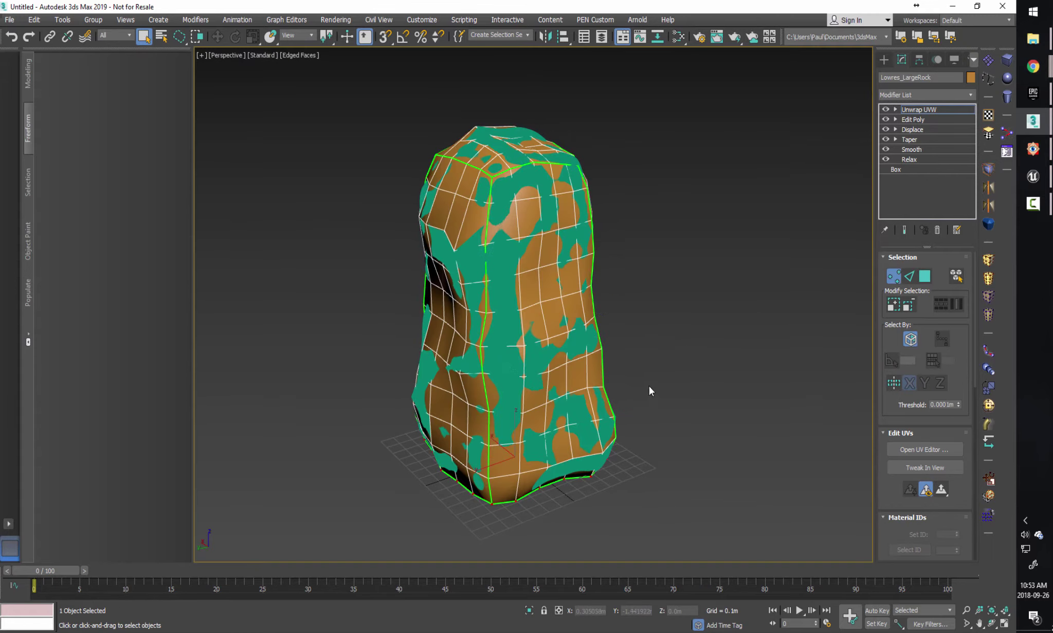
{"action": "left_click_drag", "start_coordinate": [633, 375], "coordinate": [602, 440]}
{"action": "middle_click_drag", "start_coordinate": [662, 399], "coordinate": [630, 416], "text": "alt"}
{"action": "key", "text": "w"}
{"action": "middle_click_drag", "start_coordinate": [609, 366], "coordinate": [651, 399]}
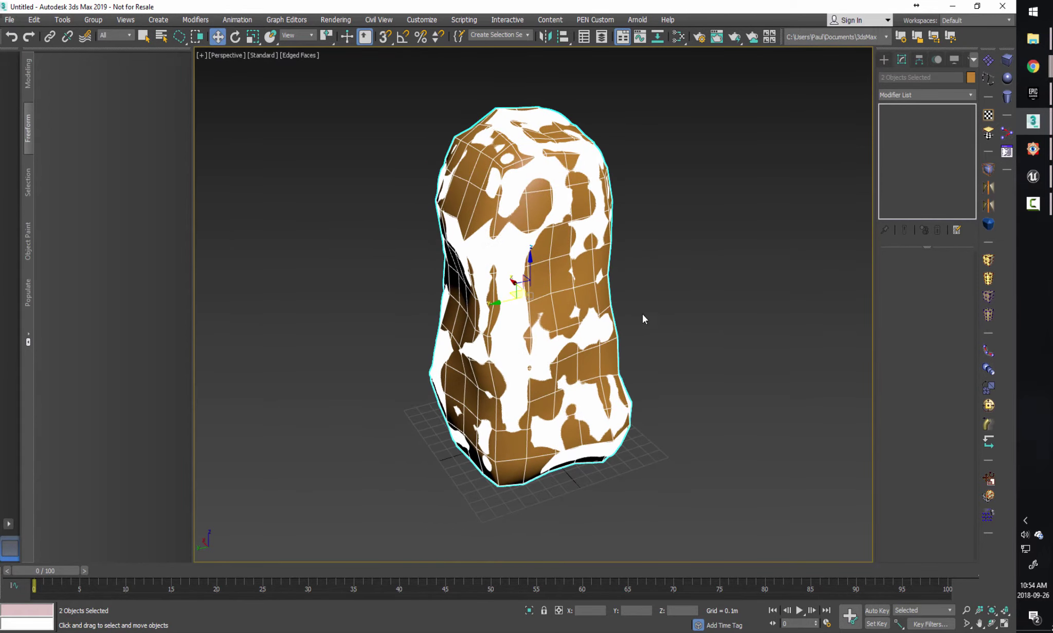
With Use Pivot Point Center, offset both rocks along world X in the F12 move dialog.
{"action": "left_click_drag", "start_coordinate": [326, 36], "coordinate": [327, 55]}
{"action": "mouse_move", "coordinate": [613, 294]}
{"action": "middle_mouse_down", "text": "alt"}
{"action": "mouse_move", "coordinate": [623, 280]}
{"action": "mouse_move", "coordinate": [611, 311]}
{"action": "middle_mouse_up", "text": "alt"}
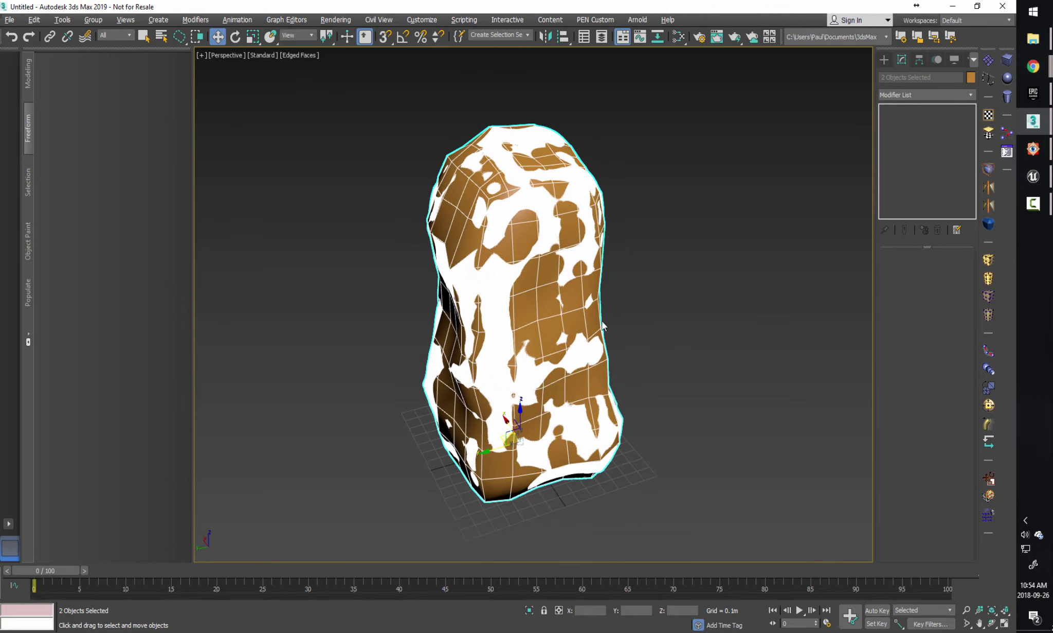
{"action": "key", "text": "F12"}
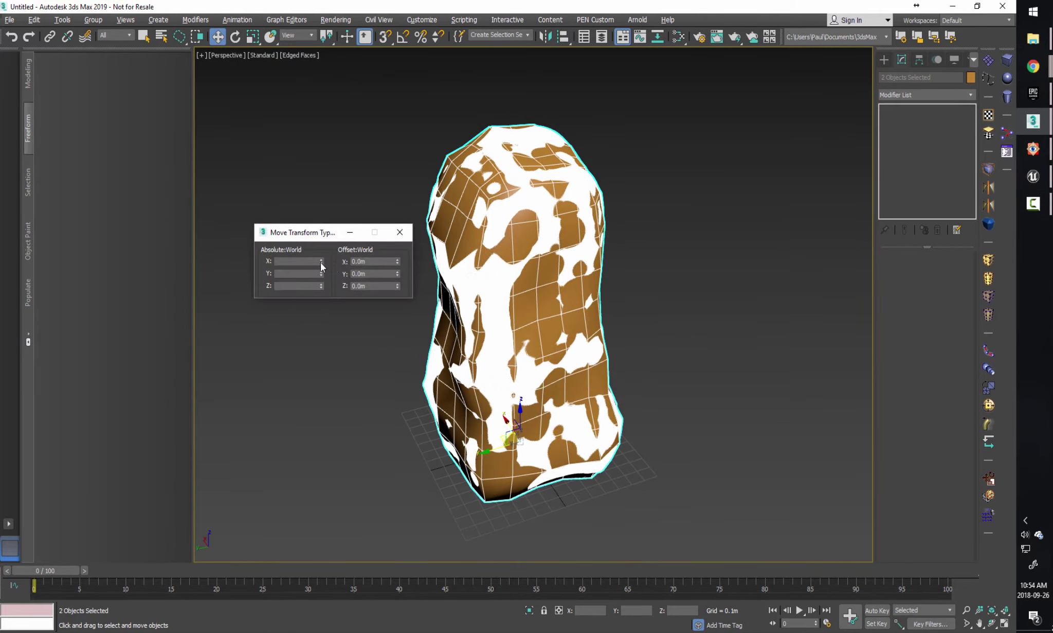
{"action": "left_click_drag", "start_coordinate": [321, 266], "coordinate": [320, 279]}
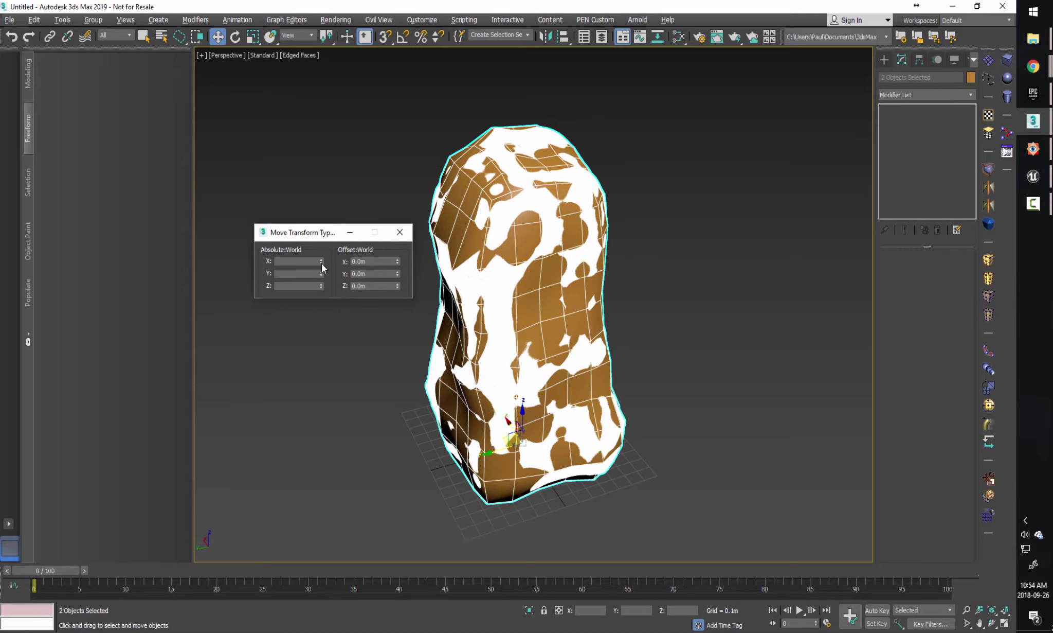
{"action": "left_click", "coordinate": [401, 236]}
{"action": "middle_click_drag", "start_coordinate": [606, 325], "coordinate": [615, 319], "text": "alt"}
{"action": "scroll", "coordinate": [615, 314], "scroll_direction": "up", "scroll_amount": 2}
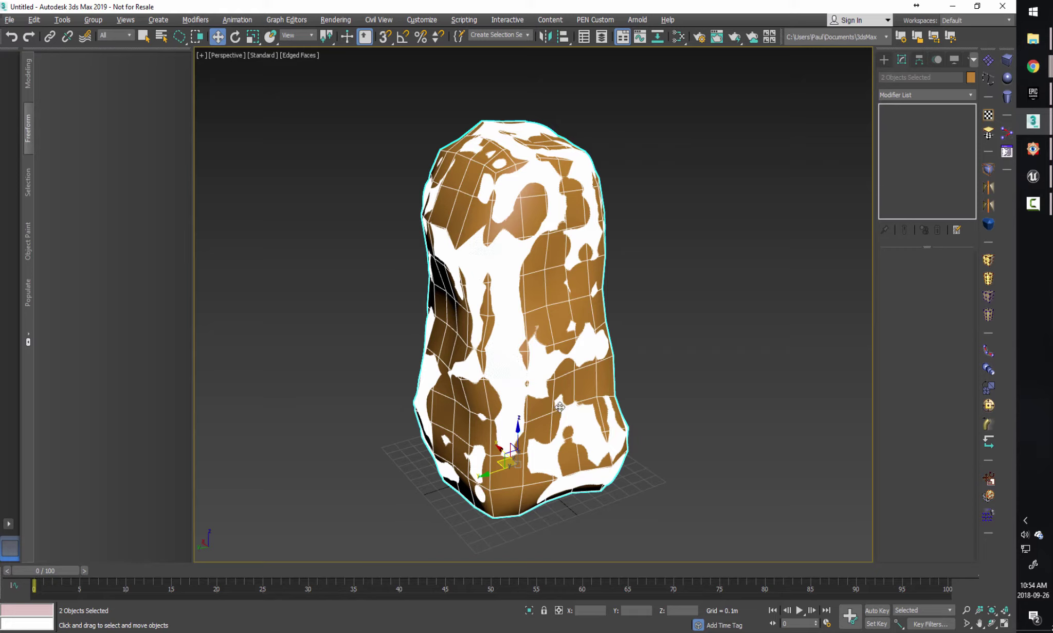
Select only Lowres_LargeRock and open Render To Texture.
{"action": "left_click", "coordinate": [689, 344]}
{"action": "left_click", "coordinate": [549, 309]}
{"action": "middle_click_drag", "start_coordinate": [607, 319], "coordinate": [597, 308], "text": "alt"}
{"action": "key", "text": "0"}
{"action": "key", "text": "q"}
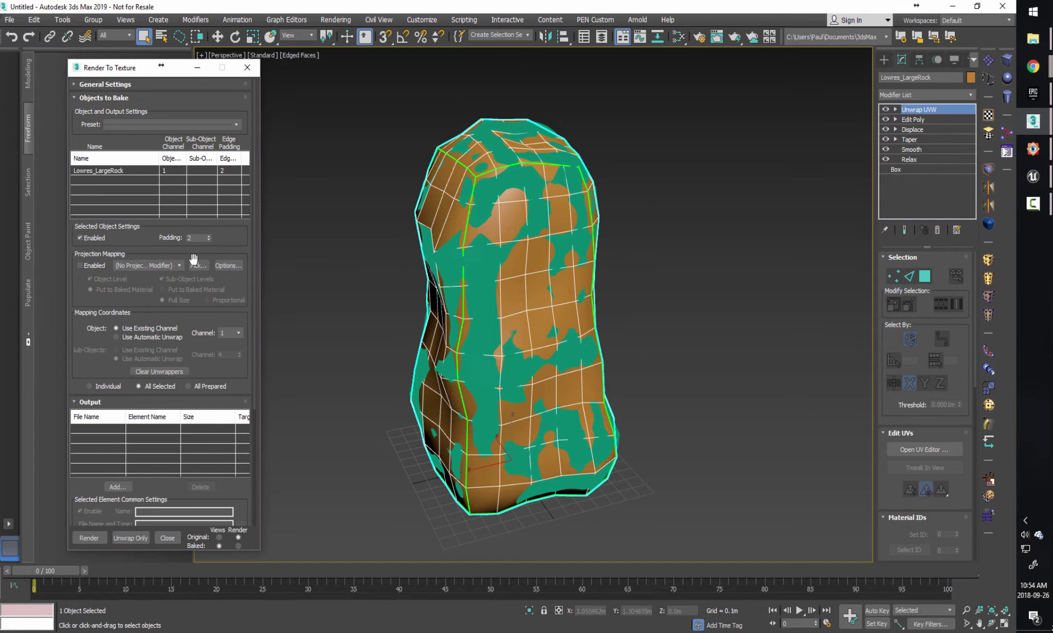
Enable Projection Mapping without Sub-Object Levels and pick Hires_LargeRock as the source.
{"action": "left_click", "coordinate": [80, 265]}
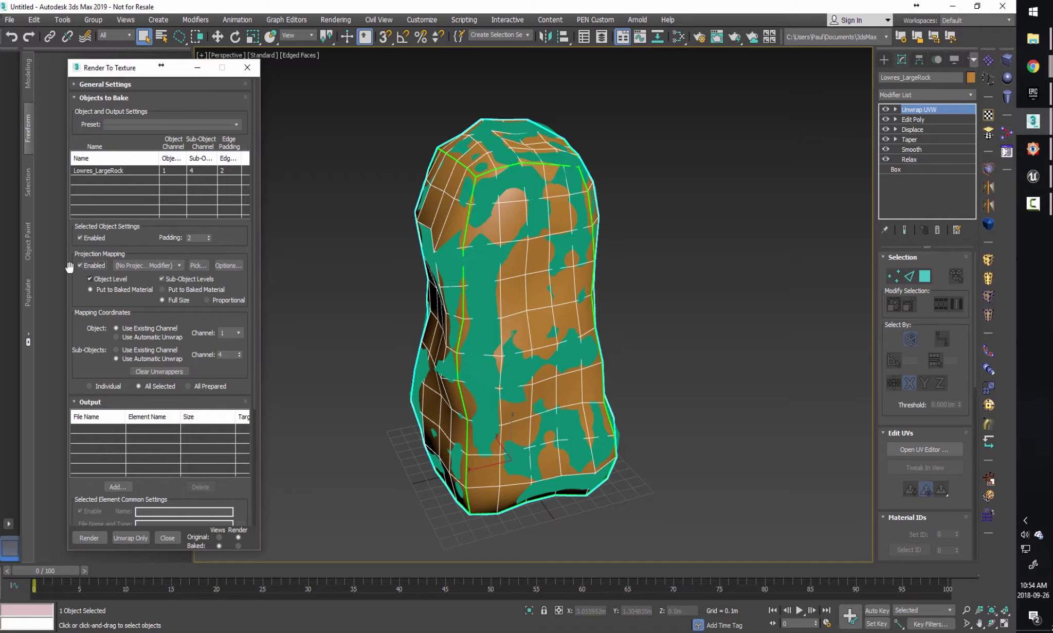
{"action": "left_click", "coordinate": [180, 279]}
{"action": "left_click", "coordinate": [199, 265]}
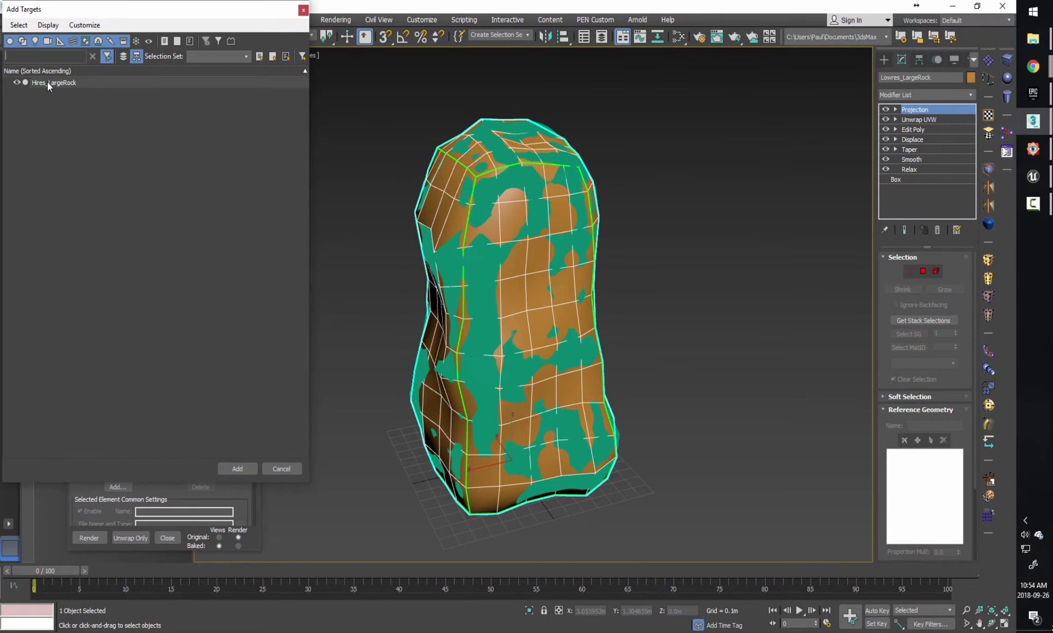
{"action": "double_click", "coordinate": [48, 82]}
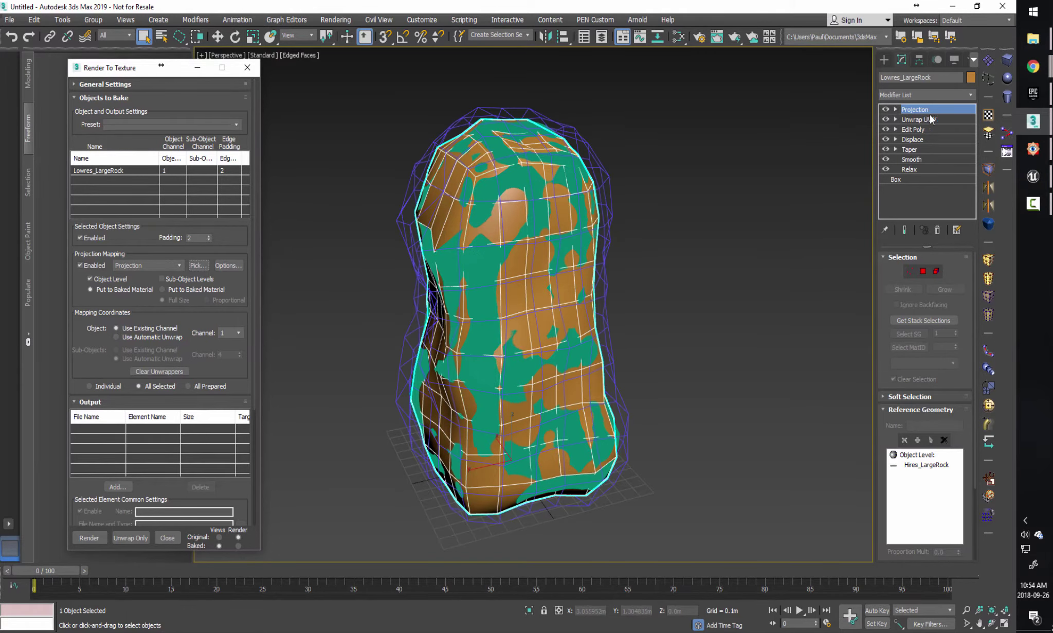
{"action": "middle_click_drag", "start_coordinate": [554, 299], "coordinate": [360, 329], "text": "alt"}
{"action": "scroll", "coordinate": [242, 376], "scroll_direction": "down", "scroll_amount": 2}
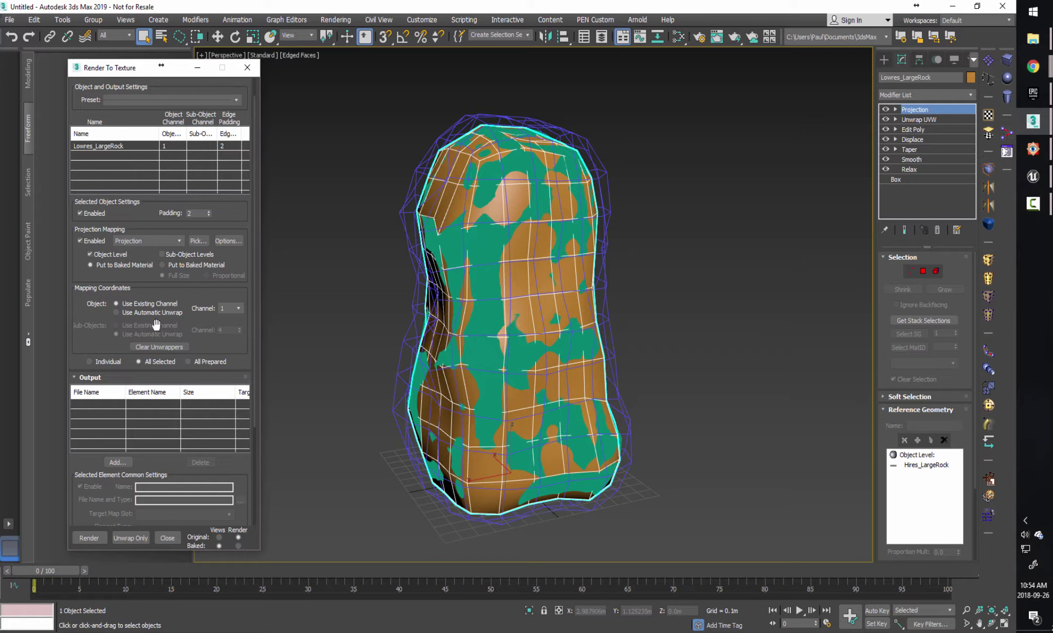
{"action": "scroll", "coordinate": [226, 342], "scroll_direction": "down", "scroll_amount": 2}
Add NormalsMap and HeightMap bake elements and set each to 1024x1024.
{"action": "left_click", "coordinate": [121, 410]}
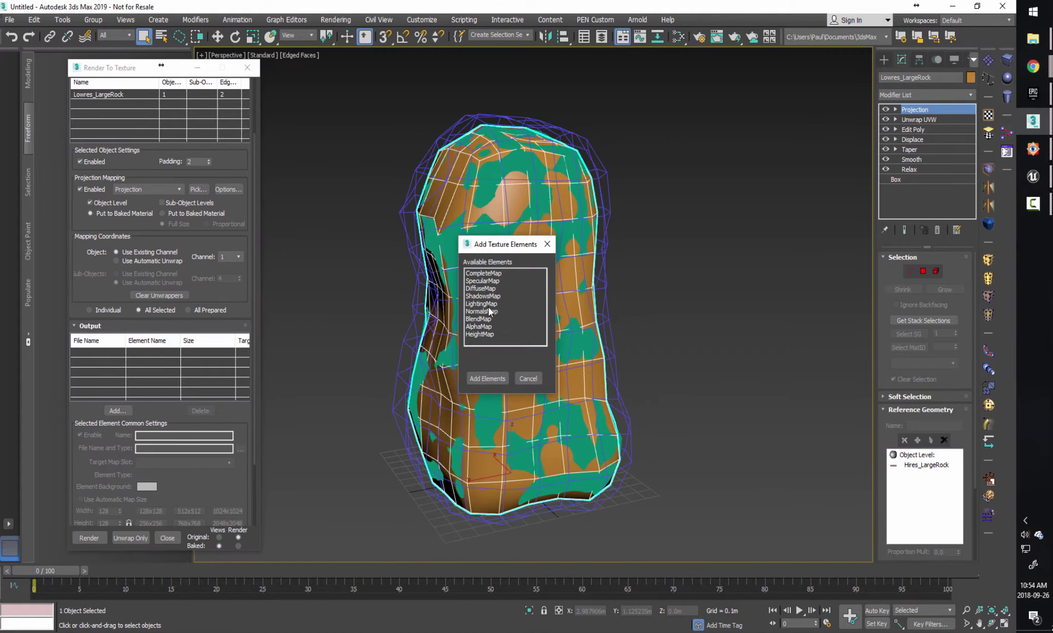
{"action": "left_click", "coordinate": [484, 335]}
{"action": "left_click", "coordinate": [484, 312], "text": "ctrl"}
{"action": "left_click", "coordinate": [487, 378]}
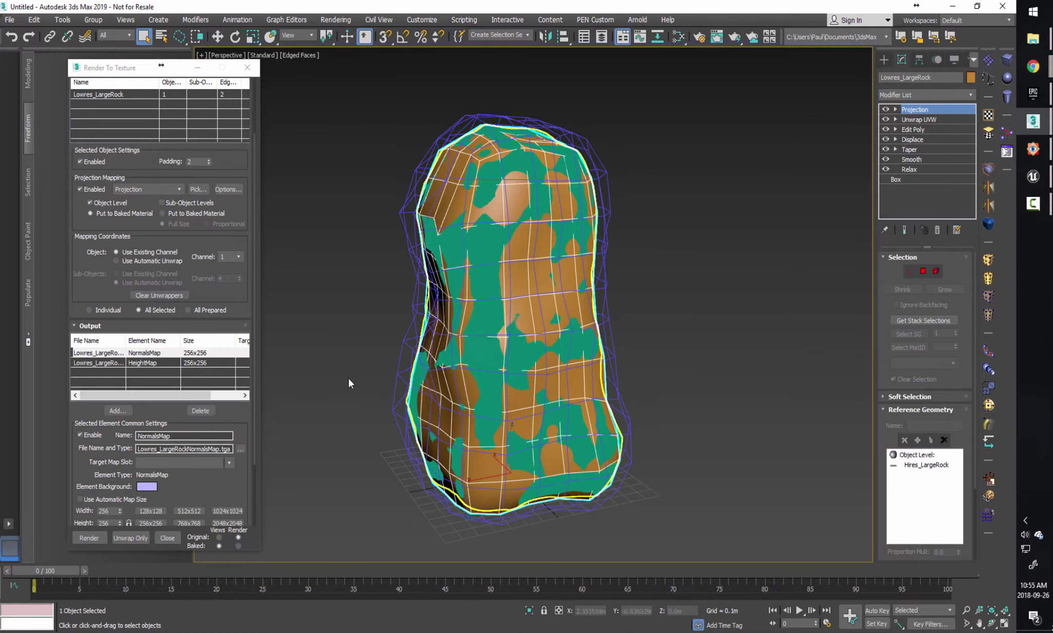
{"action": "left_click_drag", "start_coordinate": [235, 309], "coordinate": [236, 261]}
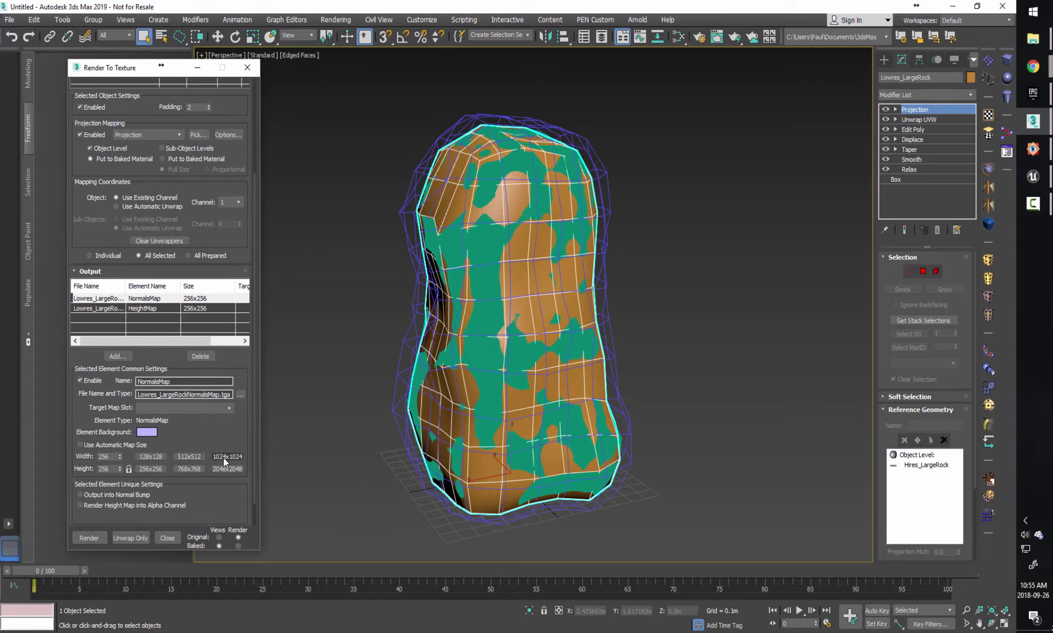
{"action": "left_click", "coordinate": [223, 455]}
{"action": "left_click", "coordinate": [227, 309]}
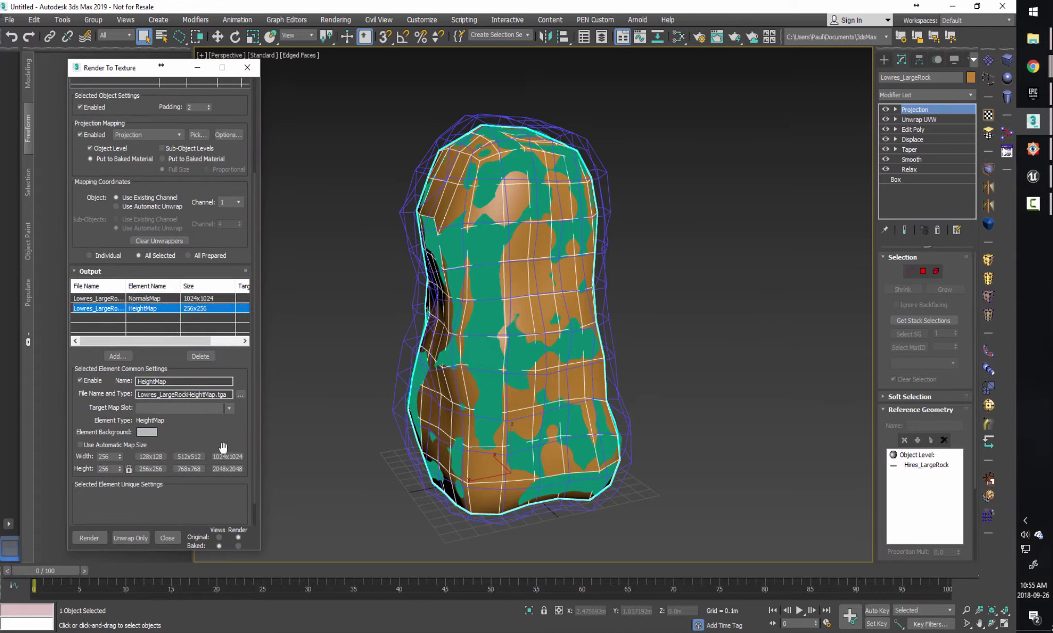
{"action": "left_click", "coordinate": [228, 456]}
{"action": "scroll", "coordinate": [245, 371], "scroll_direction": "down", "scroll_amount": 1}
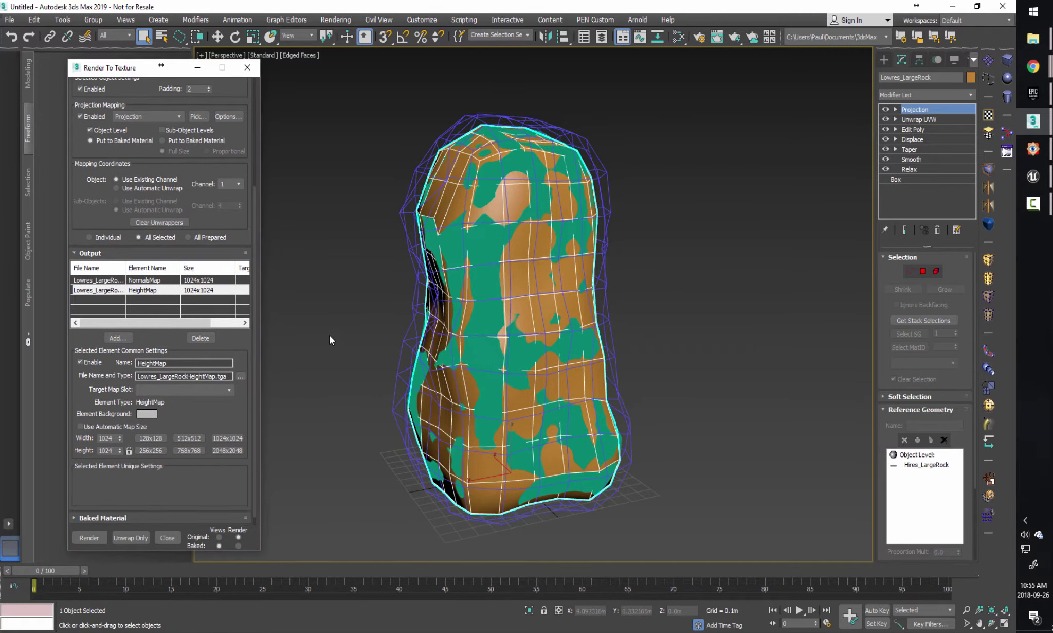
Save the HeightMap output as JPEG LargeRock_H02 at quality 100.
{"action": "left_click", "coordinate": [241, 376]}
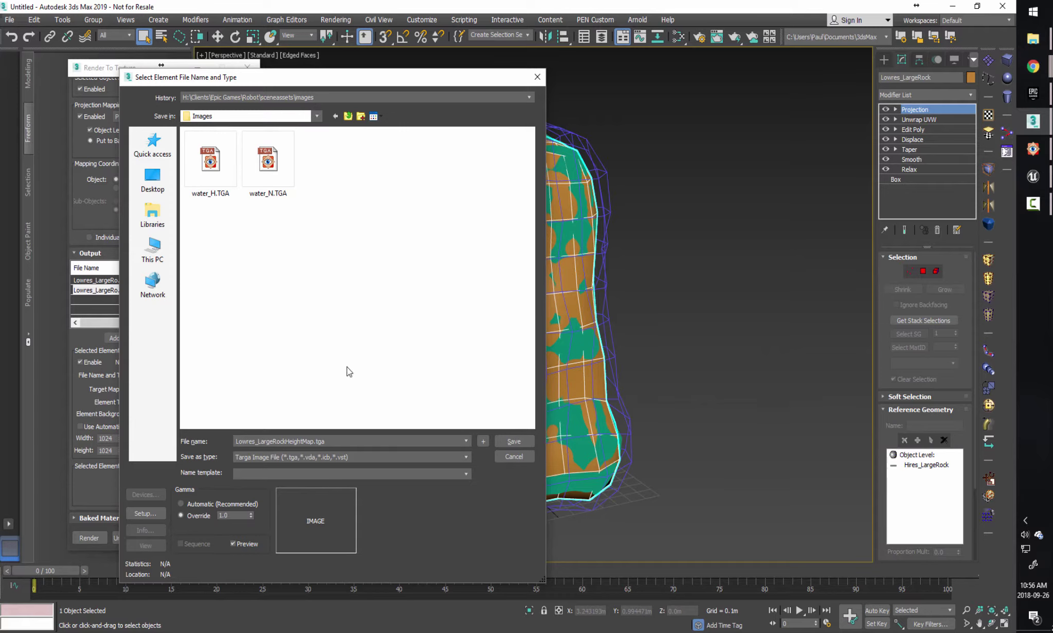
{"action": "left_click", "coordinate": [314, 456]}
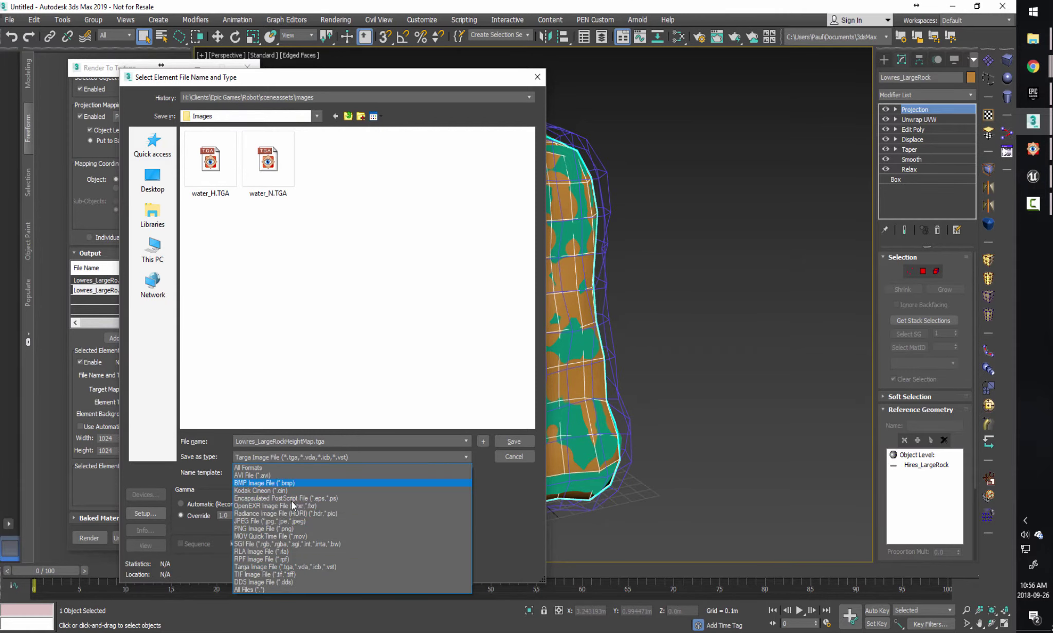
{"action": "left_click", "coordinate": [287, 521]}
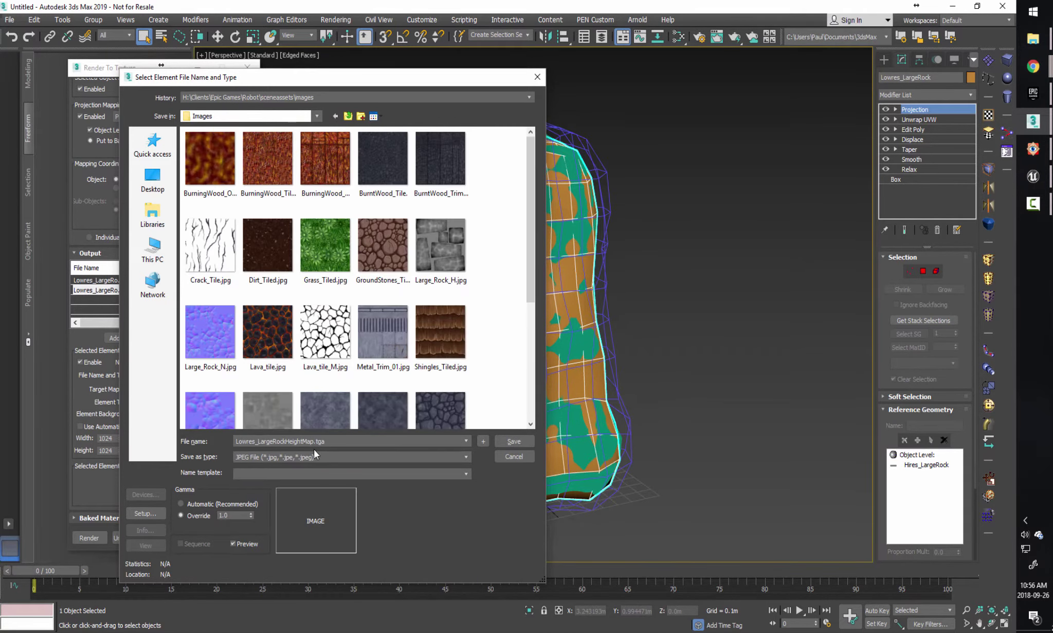
{"action": "left_click_drag", "start_coordinate": [525, 275], "coordinate": [533, 185]}
{"action": "double_click", "coordinate": [261, 442]}
{"action": "left_click", "coordinate": [329, 442]}
{"action": "key", "text": "ctrl+a"}
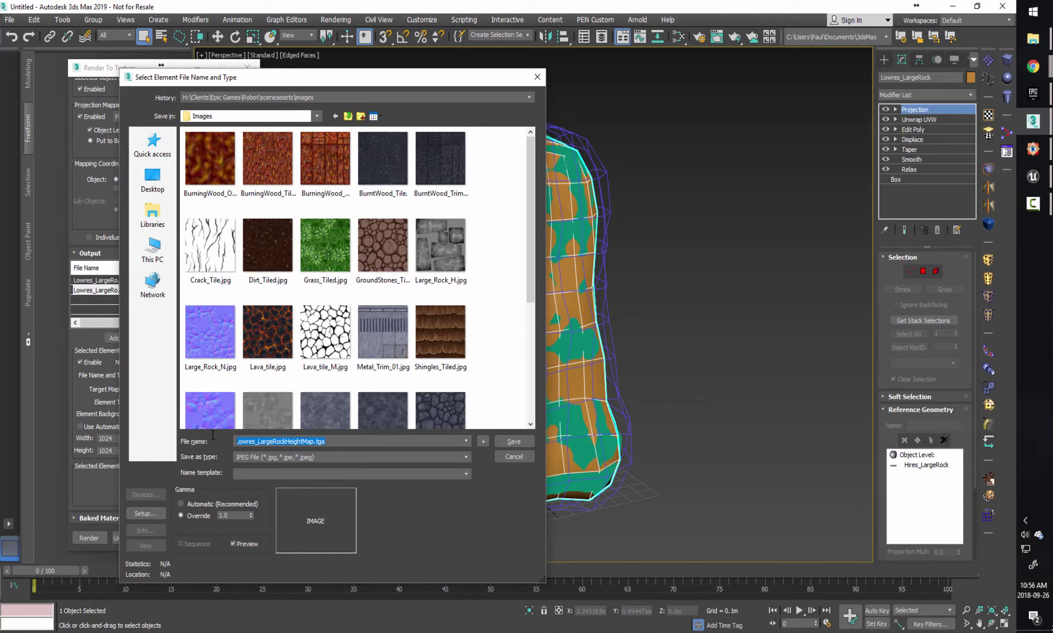
{"action": "left_click_drag", "start_coordinate": [360, 83], "coordinate": [532, 73]}
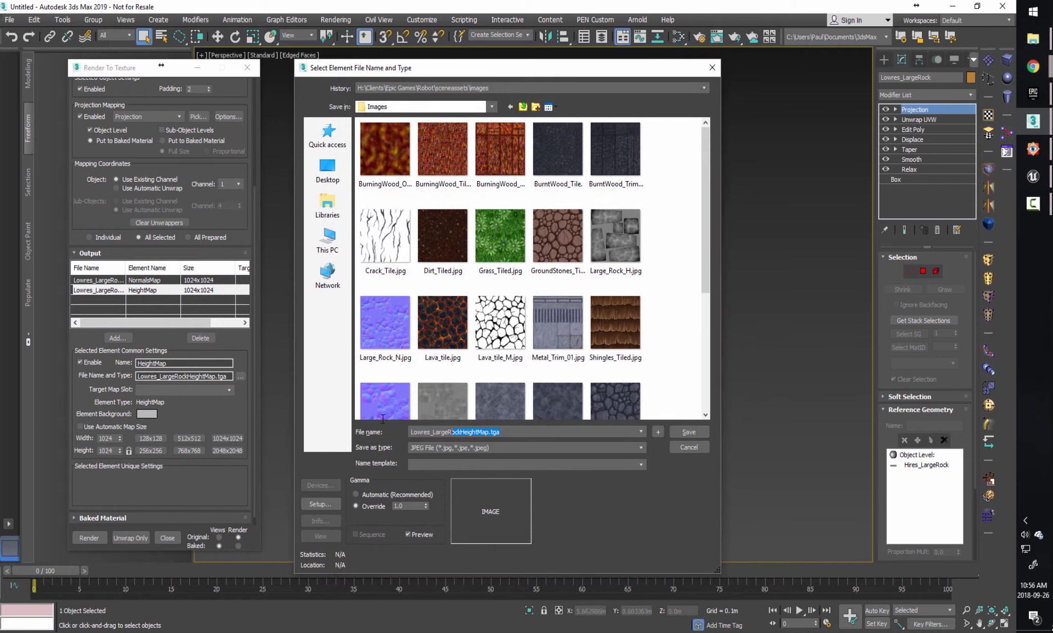
{"action": "type", "text": "Lar"}
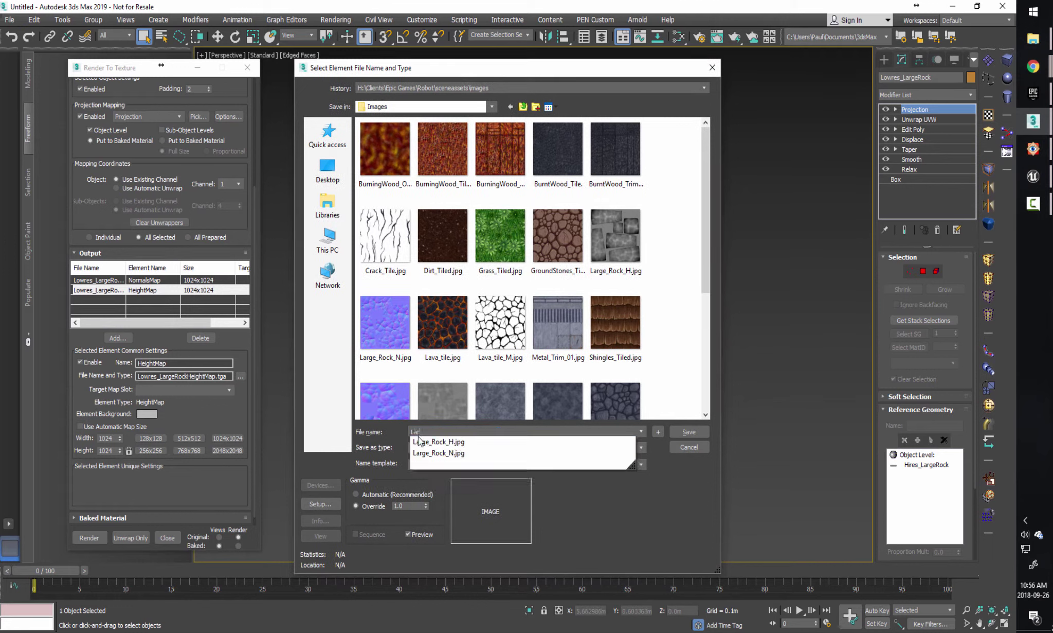
{"action": "type", "text": "geRock_H02"}
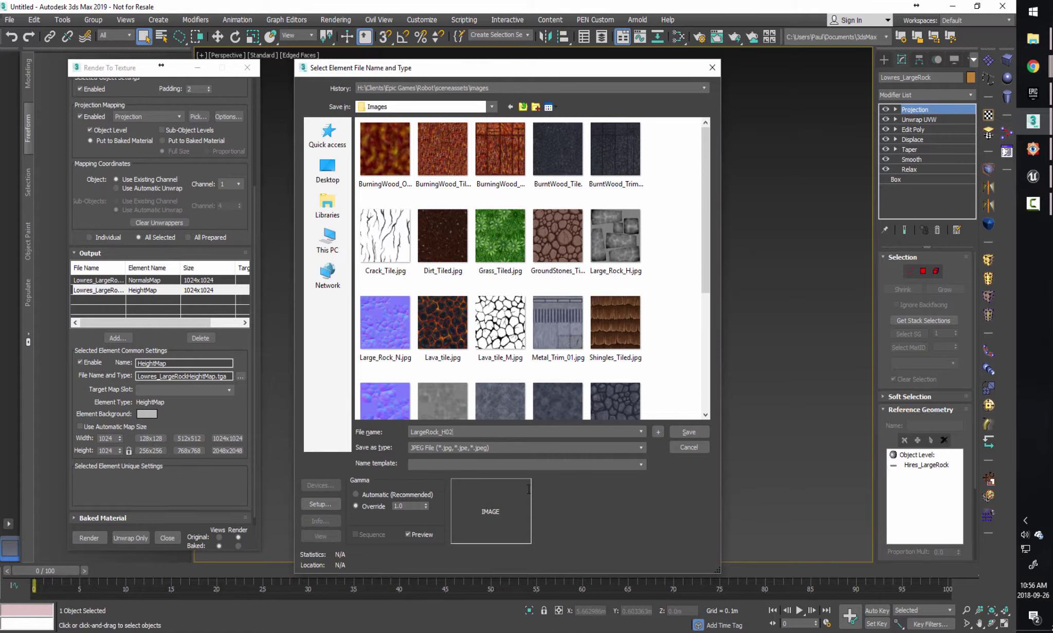
{"action": "left_click", "coordinate": [688, 433]}
{"action": "left_click", "coordinate": [566, 288]}
{"action": "left_click", "coordinate": [475, 387]}
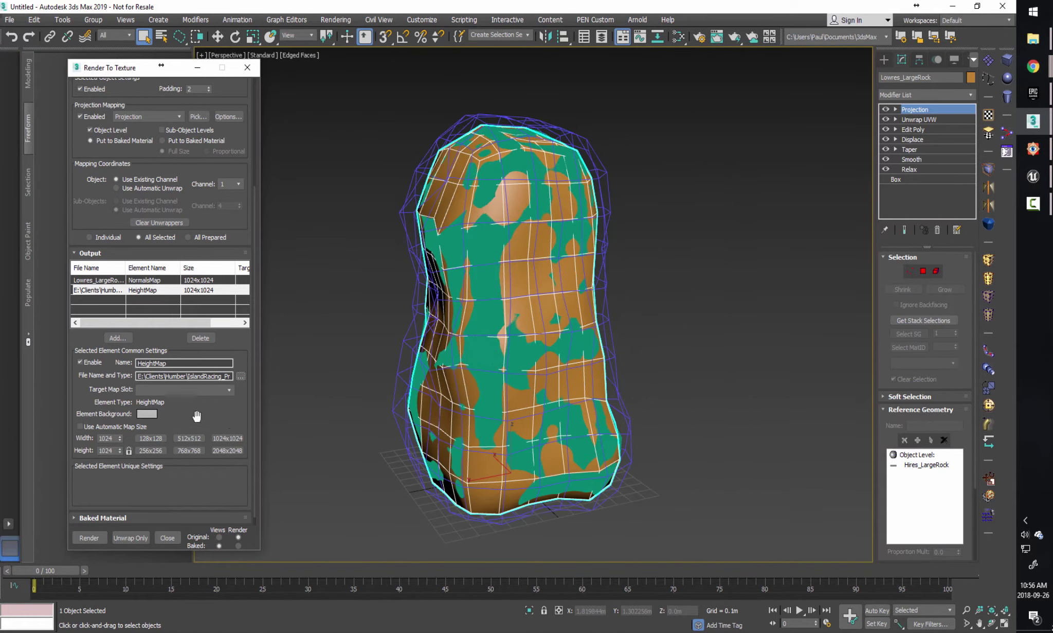
Set the NormalsMap output to save as the JPEG file LargeRock_N02.jpg.
{"action": "left_click", "coordinate": [177, 281]}
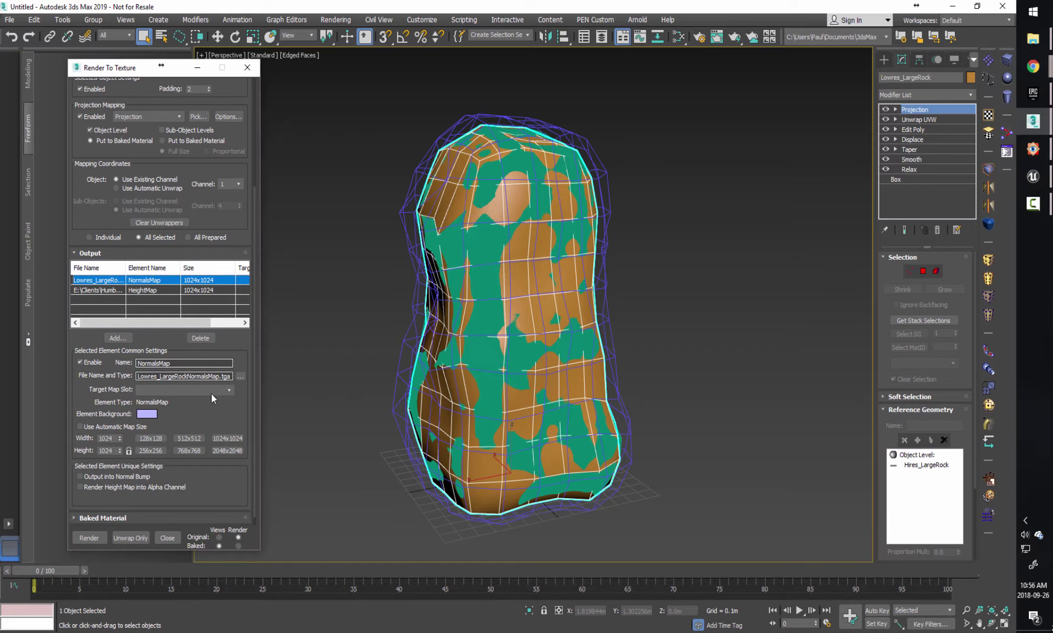
{"action": "left_click", "coordinate": [240, 376]}
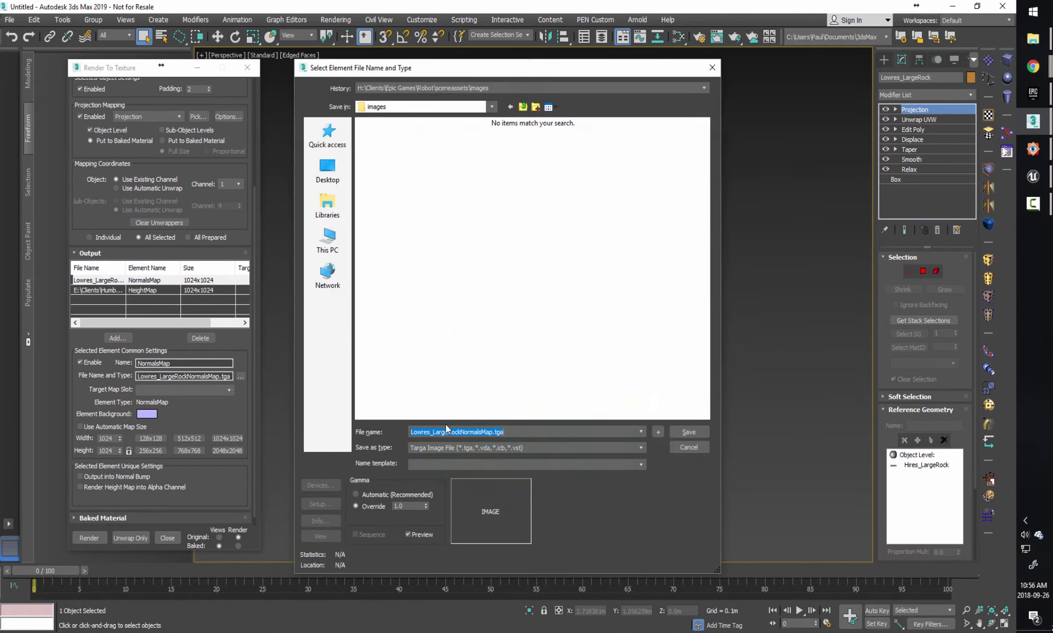
{"action": "left_click", "coordinate": [514, 450]}
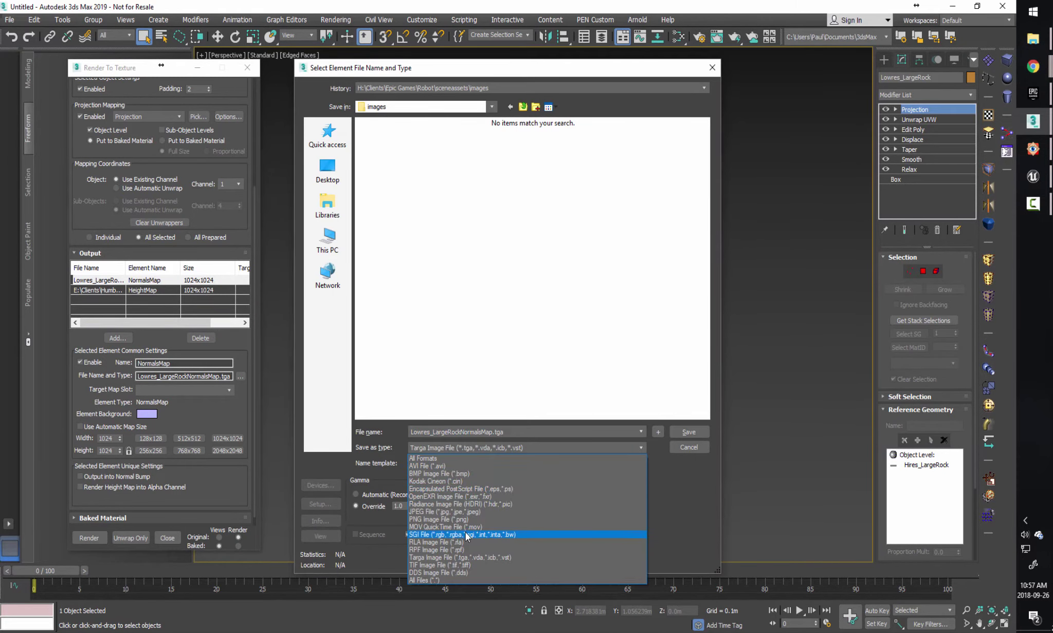
{"action": "left_click", "coordinate": [463, 511]}
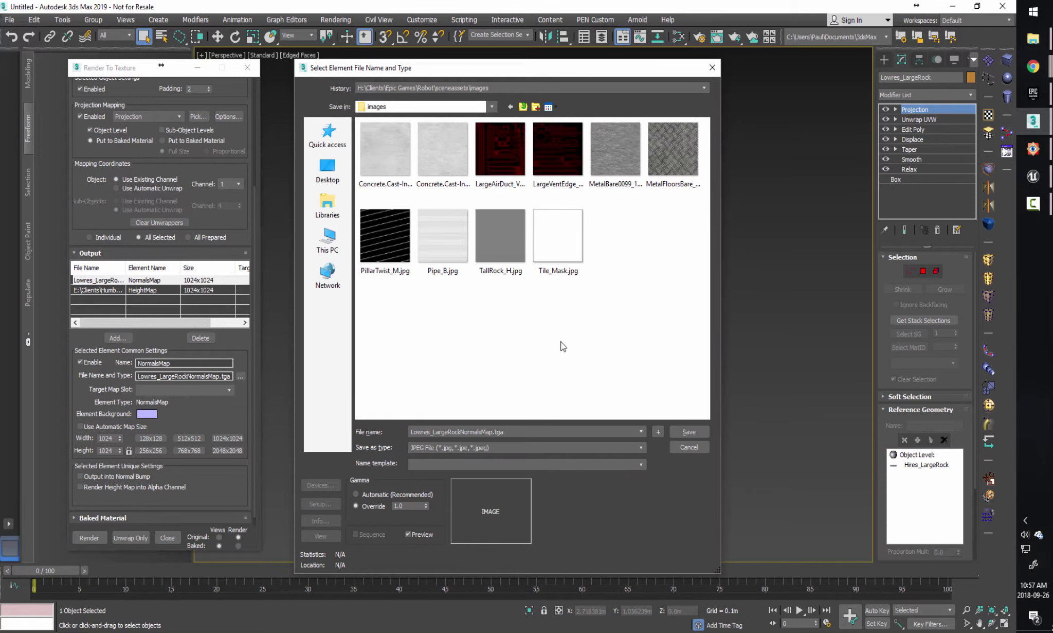
{"action": "left_click", "coordinate": [604, 335]}
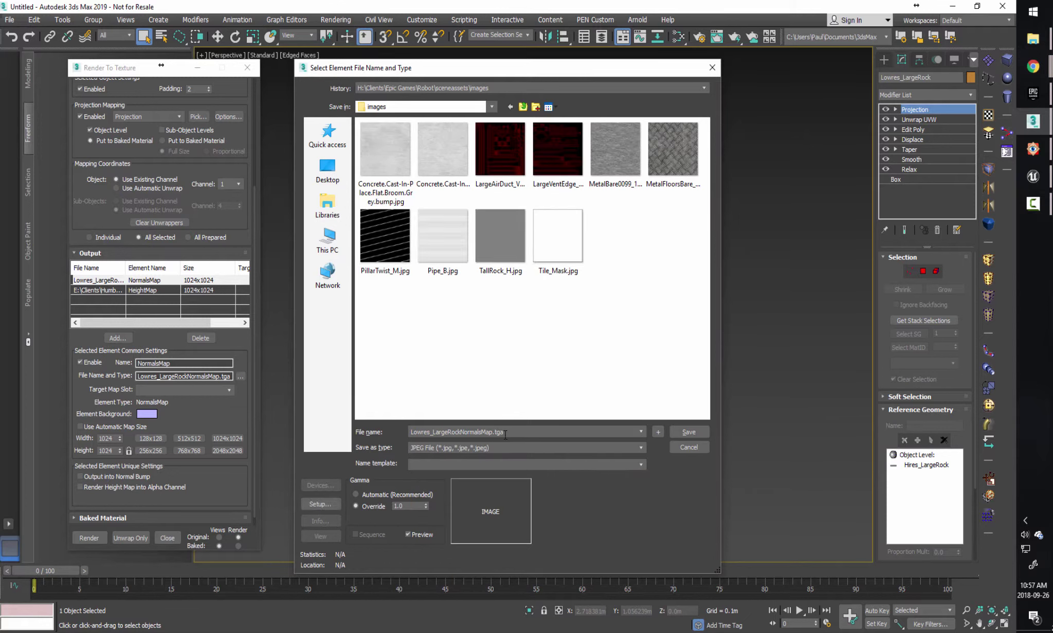
{"action": "left_click_drag", "start_coordinate": [507, 433], "coordinate": [344, 415]}
{"action": "type", "text": "LargeRockj"}
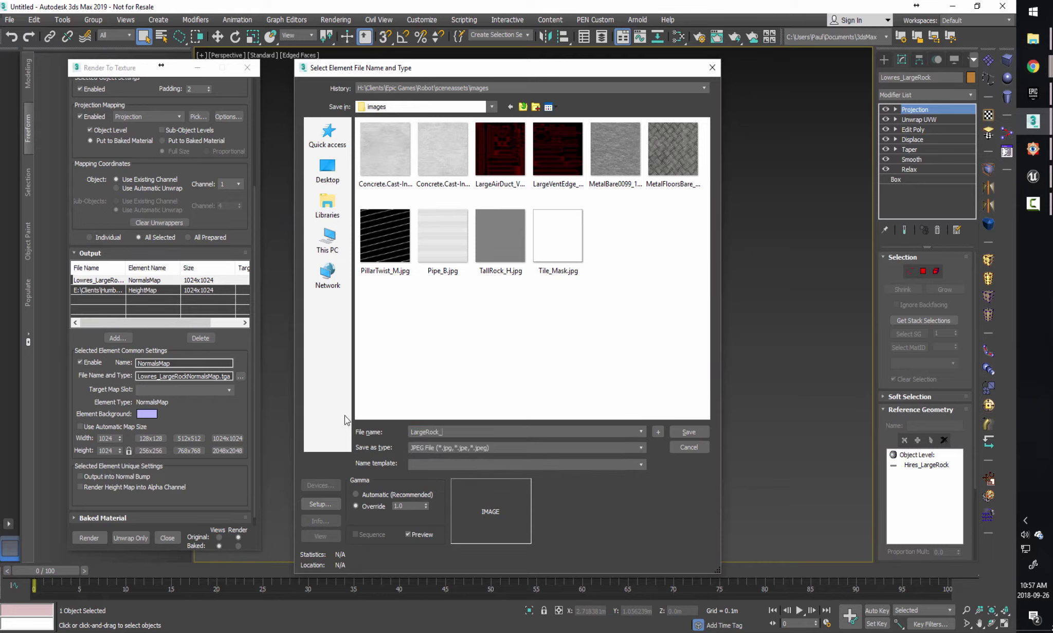
{"action": "type", "text": "_N02"}
{"action": "left_click", "coordinate": [680, 435]}
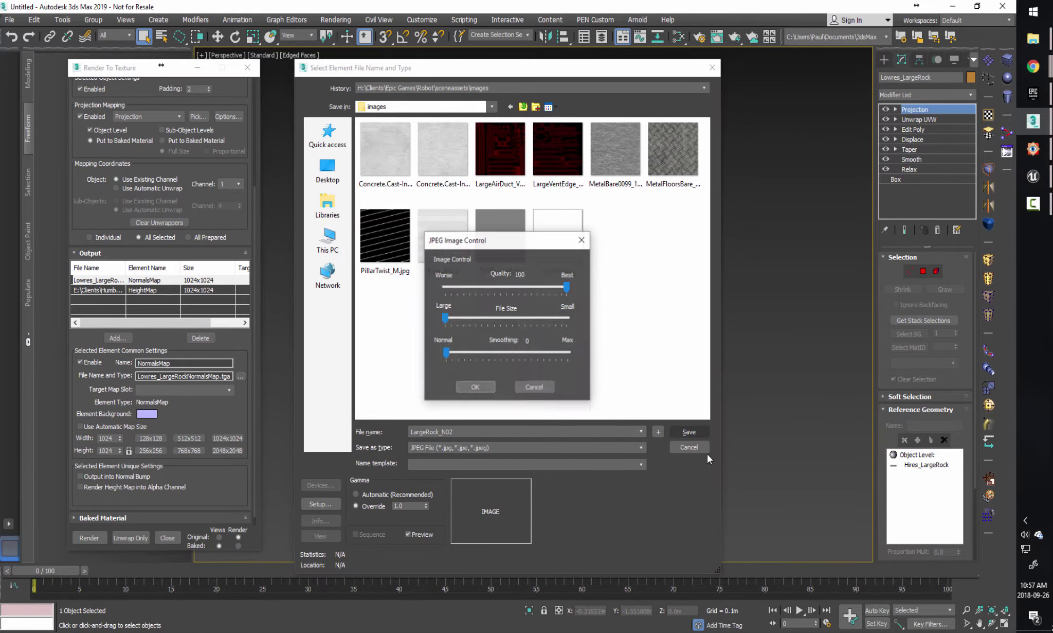
{"action": "left_click", "coordinate": [483, 387]}
{"action": "scroll", "coordinate": [212, 429], "scroll_direction": "down", "scroll_amount": 1}
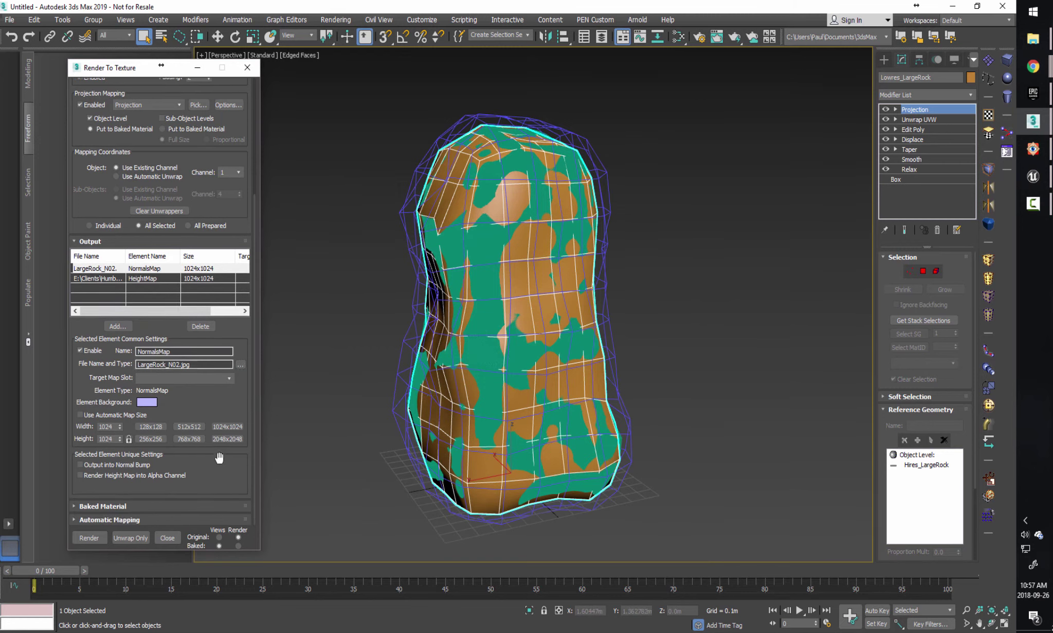
Render the bake, suppressing the warning permanently, then close the baked image window.
{"action": "left_click", "coordinate": [88, 537]}
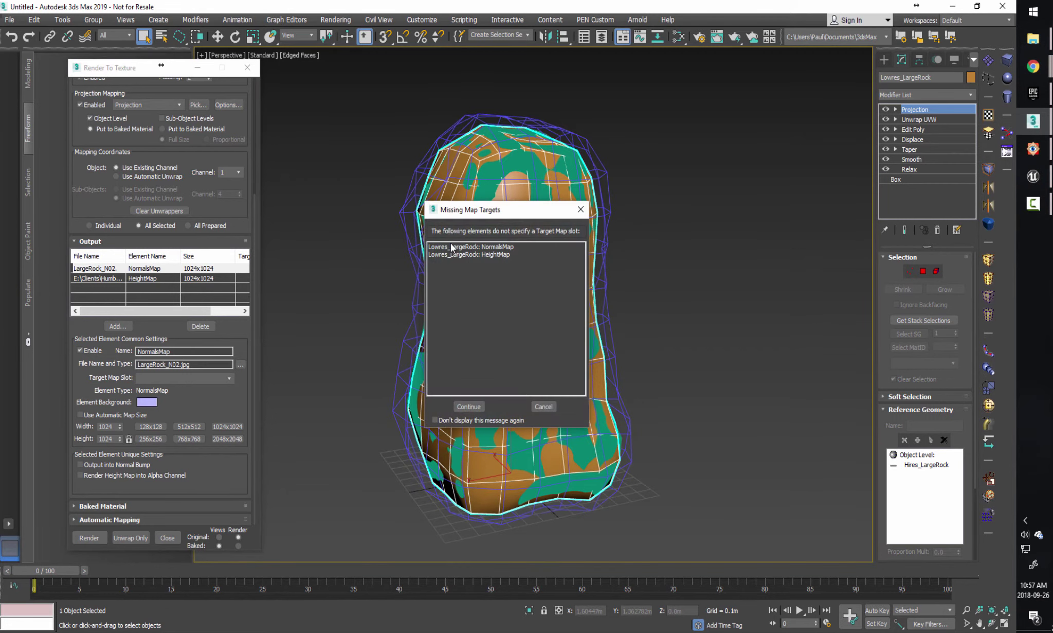
{"action": "left_click", "coordinate": [435, 420]}
{"action": "left_click", "coordinate": [469, 406]}
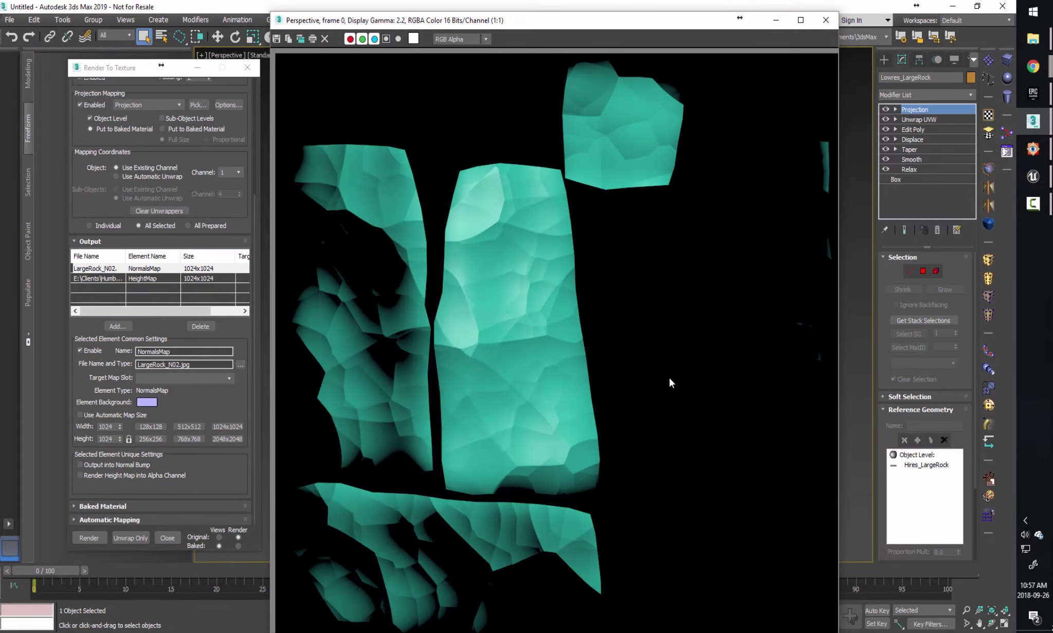
{"action": "left_click_drag", "start_coordinate": [669, 21], "coordinate": [369, 11]}
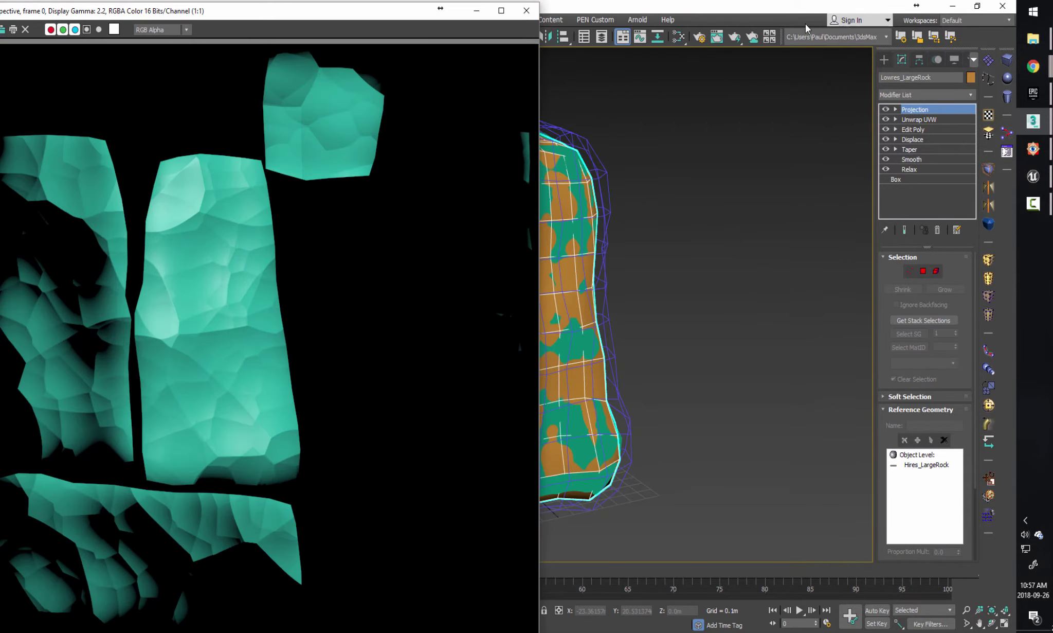
{"action": "left_click", "coordinate": [527, 11]}
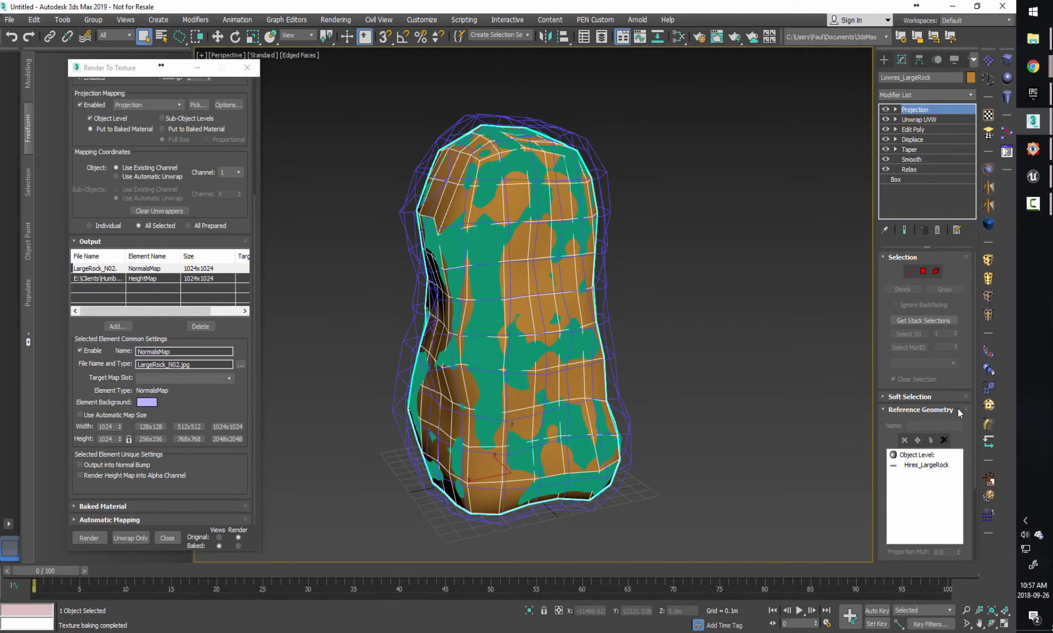
Reset the Projection modifier's cage so it fits snugly around the rock.
{"action": "left_click_drag", "start_coordinate": [873, 441], "coordinate": [754, 440]}
{"action": "left_click", "coordinate": [916, 293]}
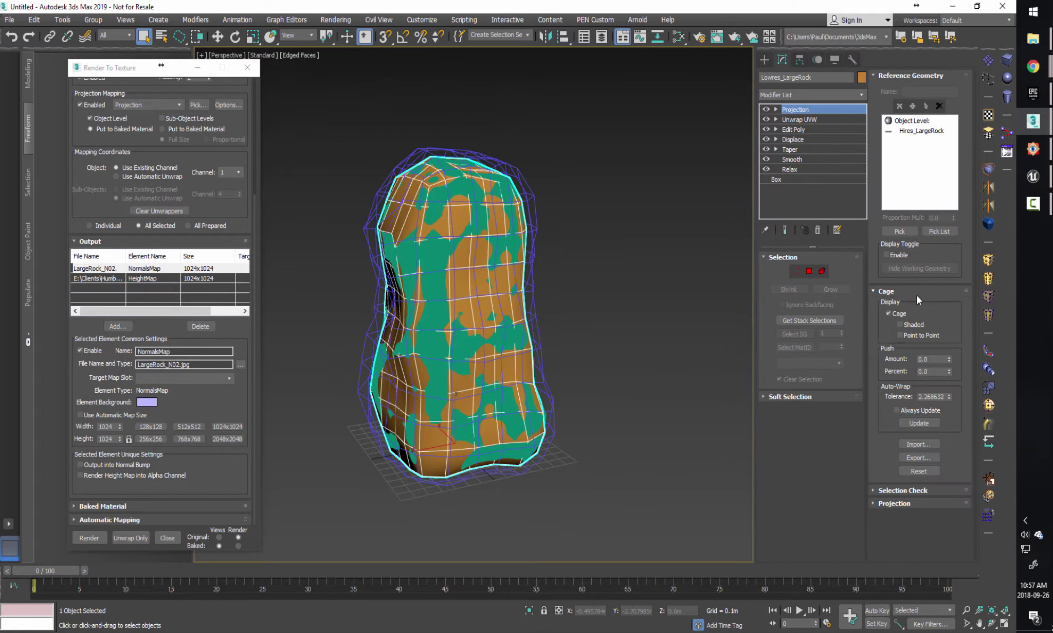
{"action": "left_click", "coordinate": [918, 470]}
{"action": "middle_click_drag", "start_coordinate": [530, 313], "coordinate": [488, 288], "text": "alt"}
{"action": "scroll", "coordinate": [427, 266], "scroll_direction": "up", "scroll_amount": 3}
{"action": "scroll", "coordinate": [311, 371], "scroll_direction": "down", "scroll_amount": 2}
Re-bake the textures, overwriting LargeRock_N02.jpg and suppressing future overwrite warnings.
{"action": "left_click", "coordinate": [89, 537]}
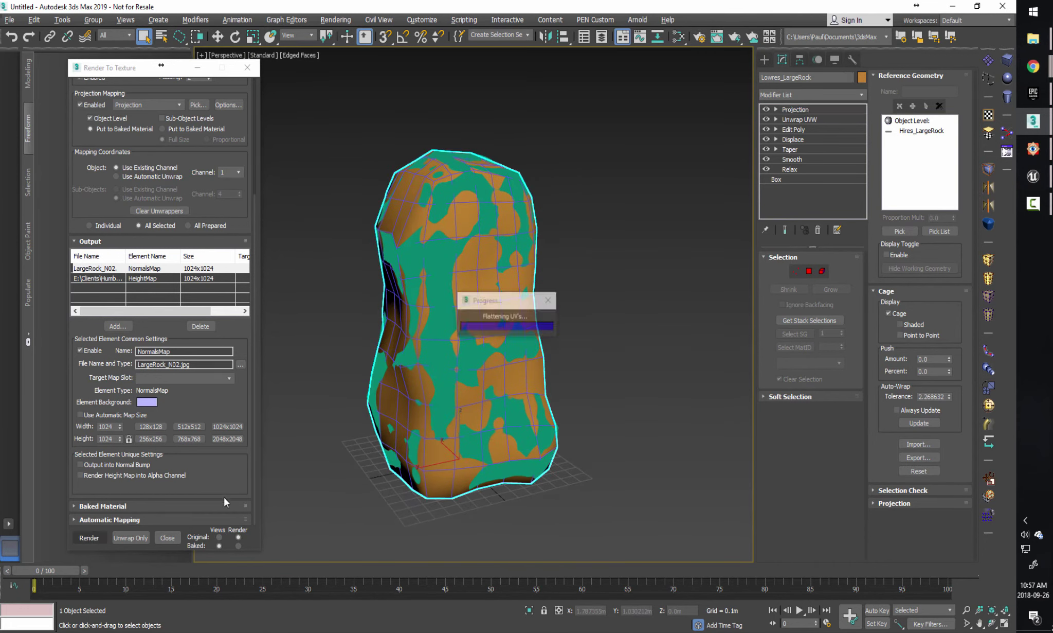
{"action": "left_click", "coordinate": [479, 347]}
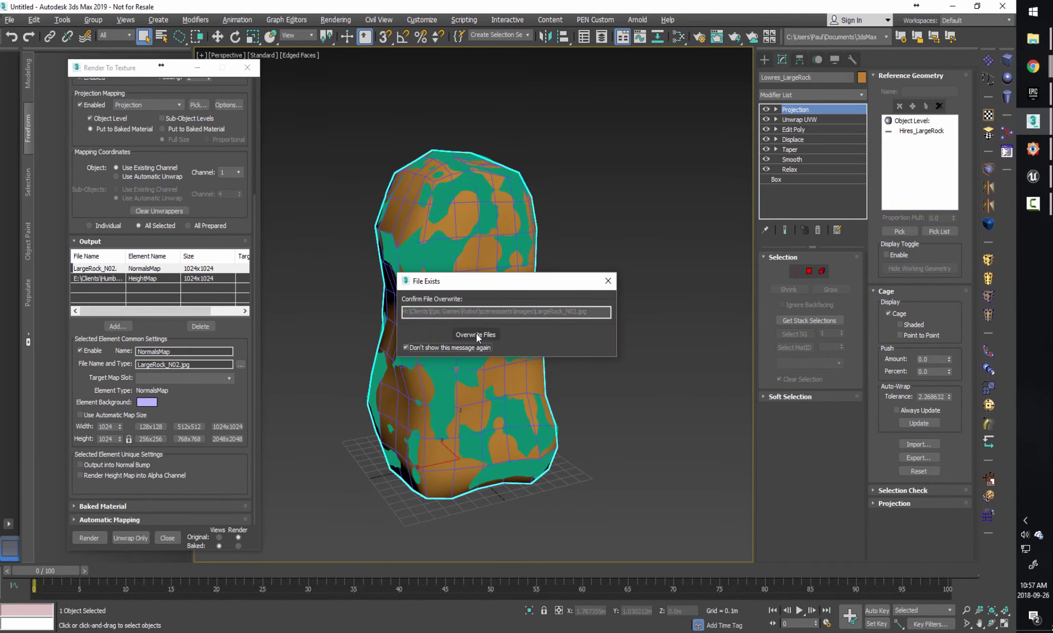
{"action": "left_click", "coordinate": [476, 335]}
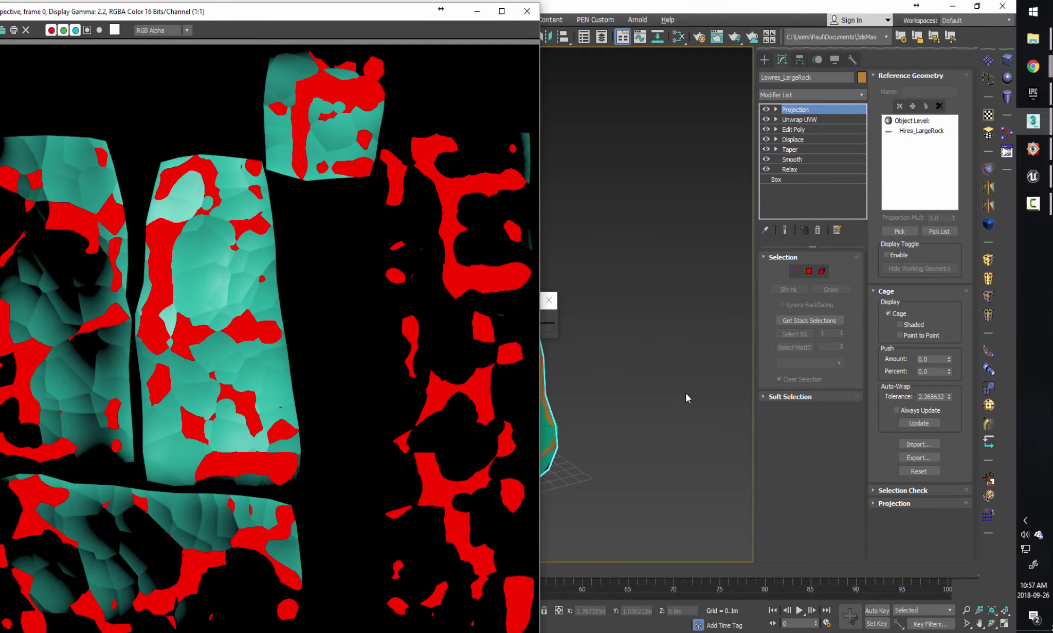
Close the bake preview, raise the cage Push Amount and update the cage around the rock.
{"action": "left_click", "coordinate": [527, 11]}
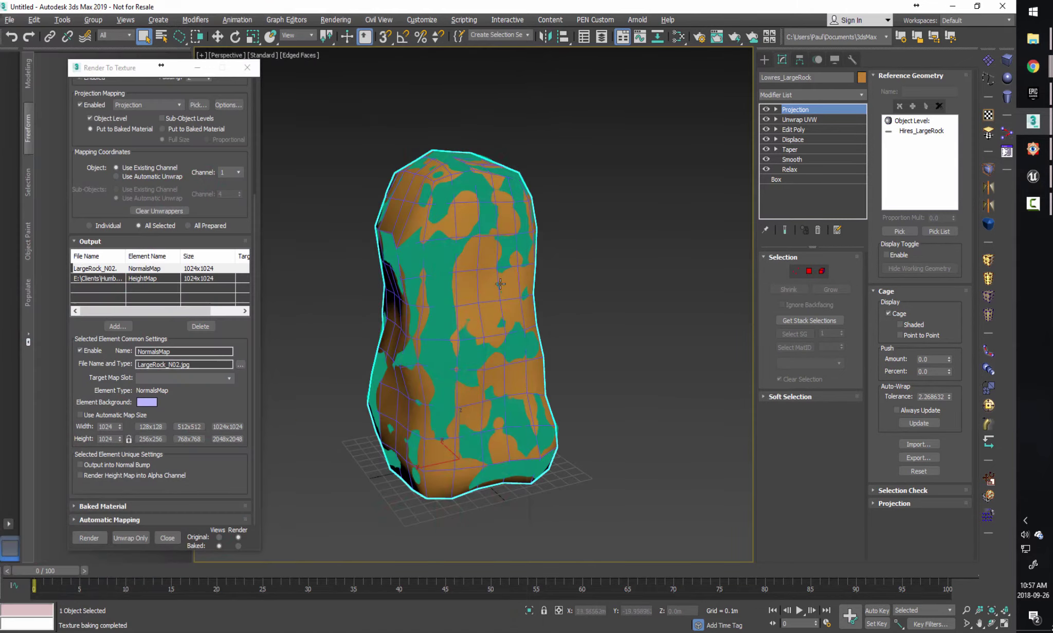
{"action": "scroll", "coordinate": [431, 295], "scroll_direction": "up", "scroll_amount": 3}
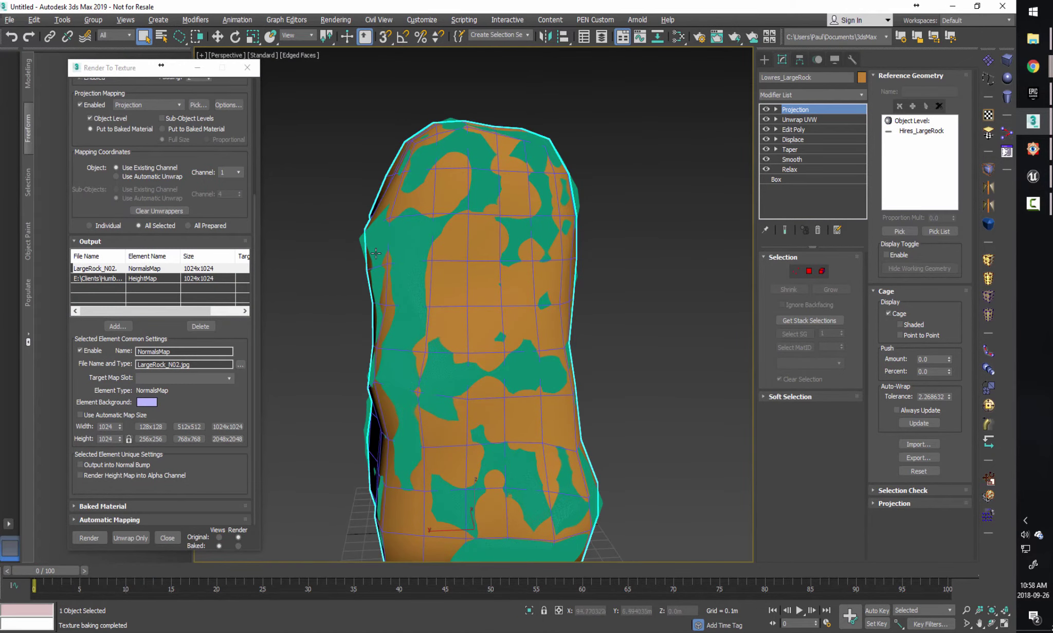
{"action": "middle_click_drag", "start_coordinate": [422, 335], "coordinate": [475, 396], "text": "alt"}
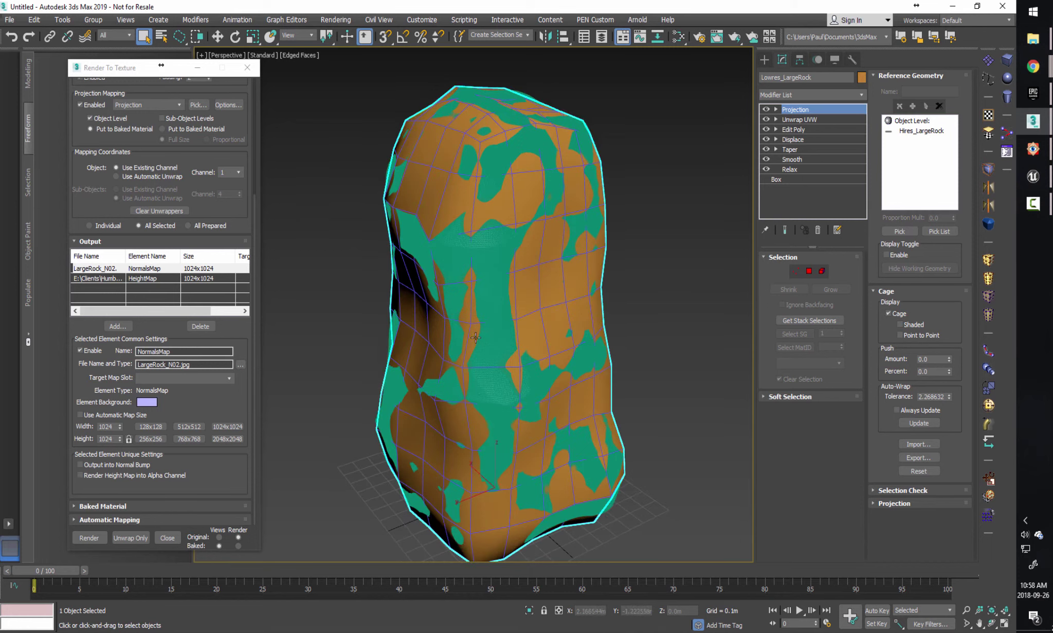
{"action": "middle_click_drag", "start_coordinate": [473, 374], "coordinate": [463, 367], "text": "alt"}
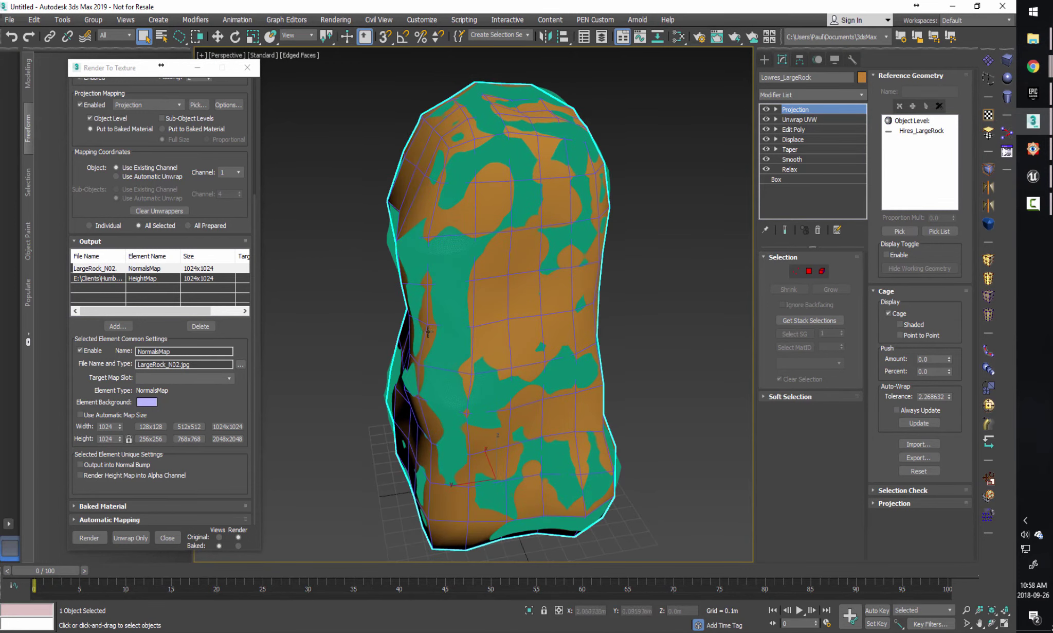
{"action": "left_click_drag", "start_coordinate": [950, 359], "coordinate": [951, 350]}
{"action": "middle_click_drag", "start_coordinate": [558, 352], "coordinate": [535, 343], "text": "alt"}
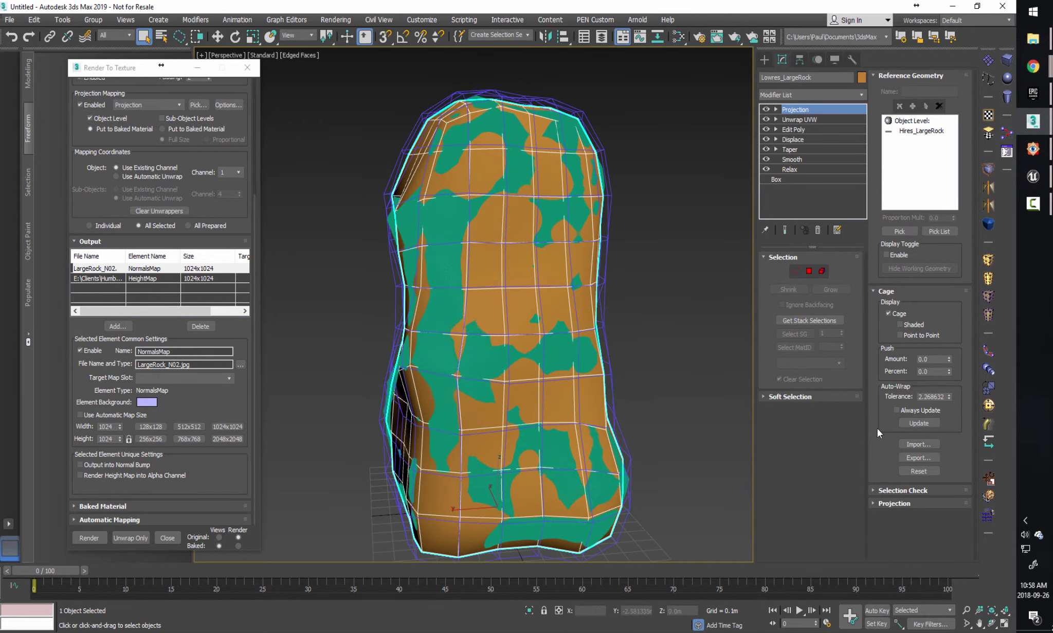
{"action": "left_click", "coordinate": [919, 422]}
{"action": "middle_click_drag", "start_coordinate": [511, 357], "coordinate": [532, 331], "text": "alt"}
Render the Lowres_LargeRock normal map again with the wider cage, then close the preview.
{"action": "left_click", "coordinate": [94, 537]}
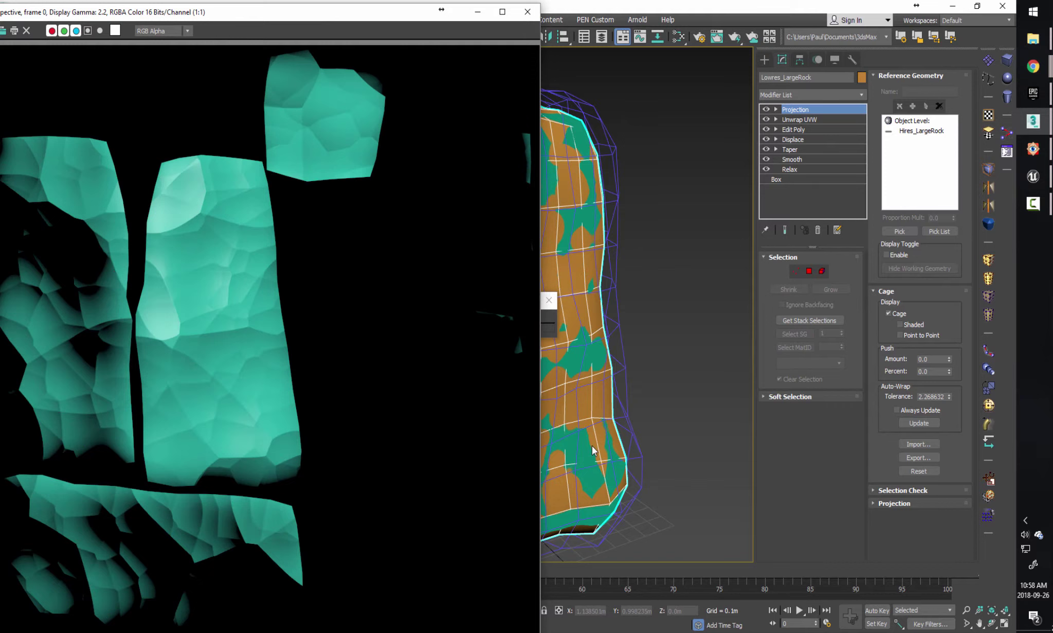
{"action": "left_click", "coordinate": [527, 16]}
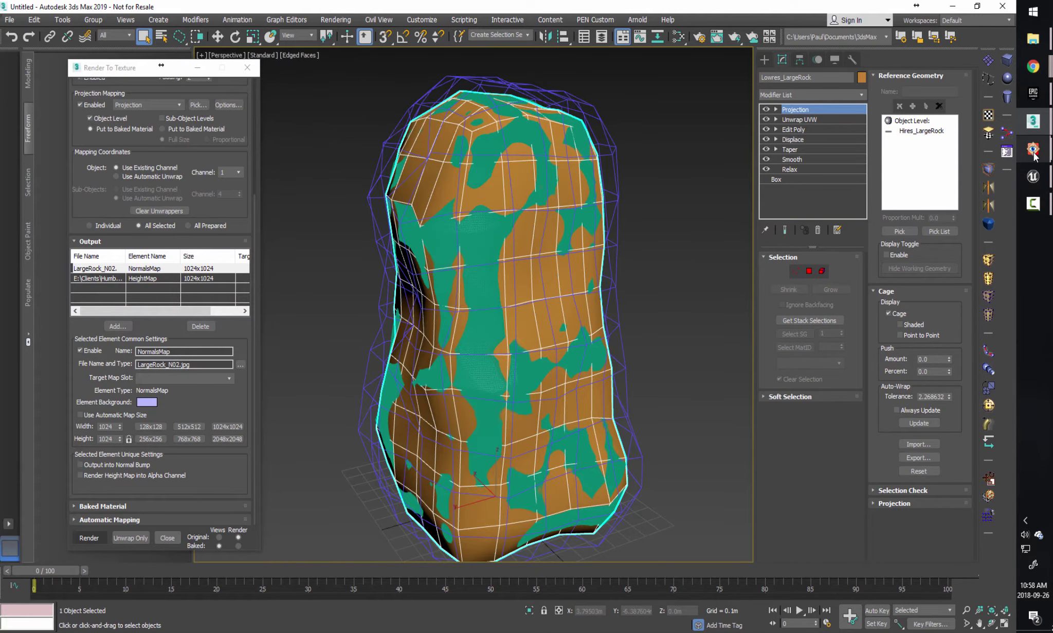
Preview the Large_Rock_N.jpg normal map and LargeRock_H02.jpg height map in FastStone.
{"action": "mouse_move", "coordinate": [1034, 154]}
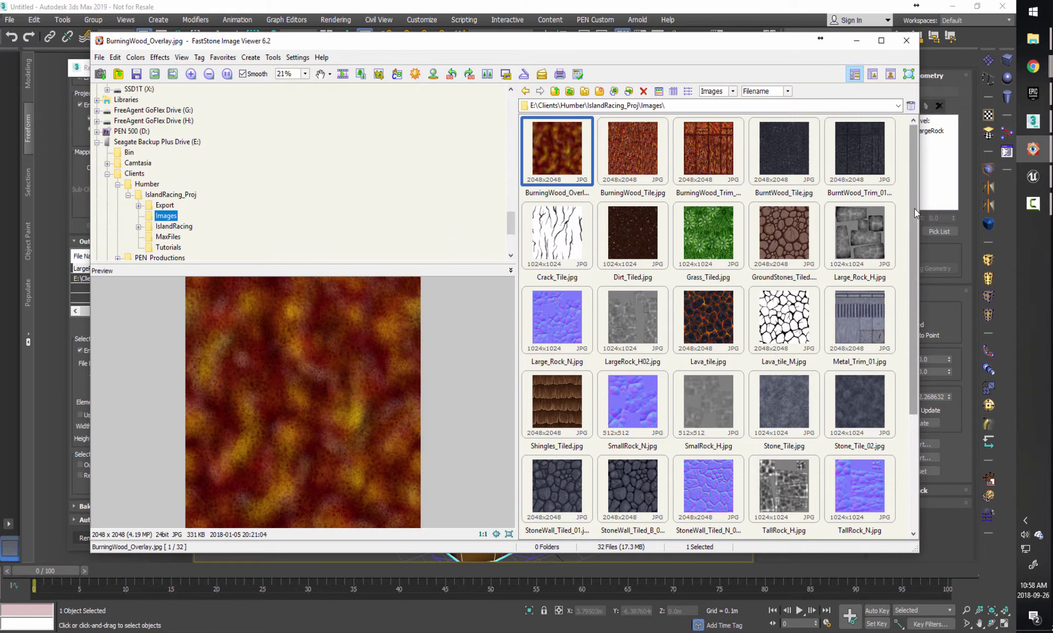
{"action": "left_click_drag", "start_coordinate": [915, 201], "coordinate": [908, 332]}
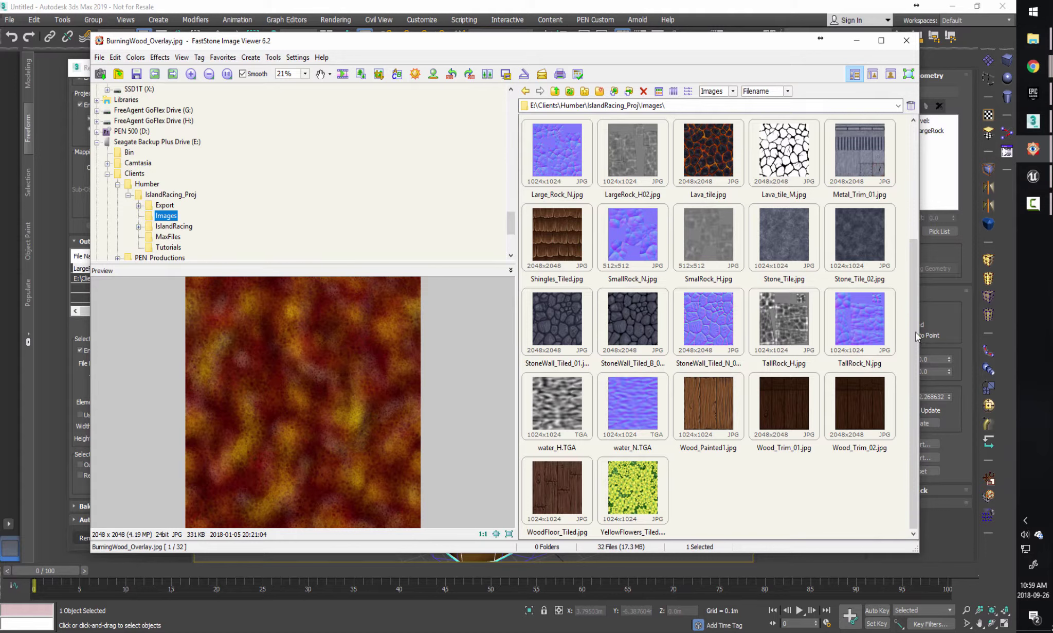
{"action": "left_click", "coordinate": [558, 156]}
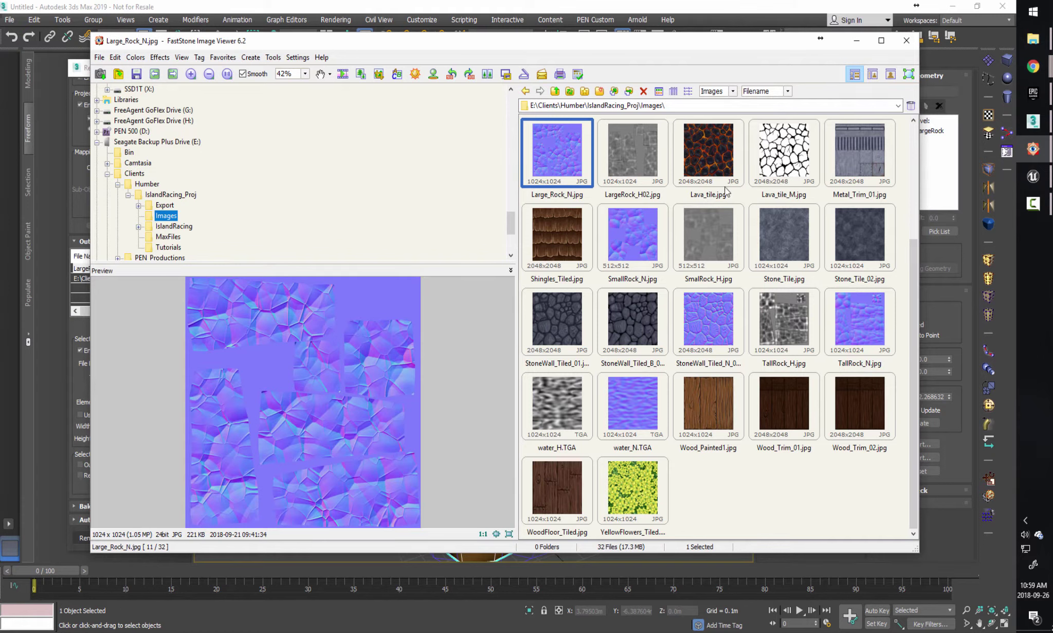
{"action": "left_click", "coordinate": [636, 161]}
View the TallRock_N.jpg normal map full screen at 100%, then return to browsing.
{"action": "left_click_drag", "start_coordinate": [915, 270], "coordinate": [924, 322]}
{"action": "left_click", "coordinate": [863, 370]}
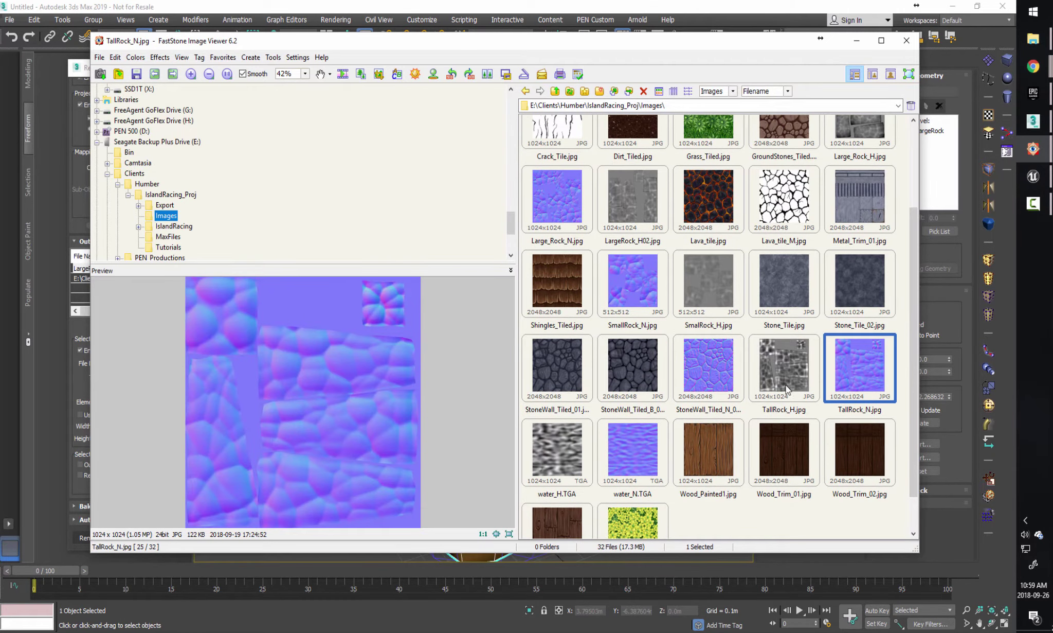
{"action": "left_click", "coordinate": [354, 420]}
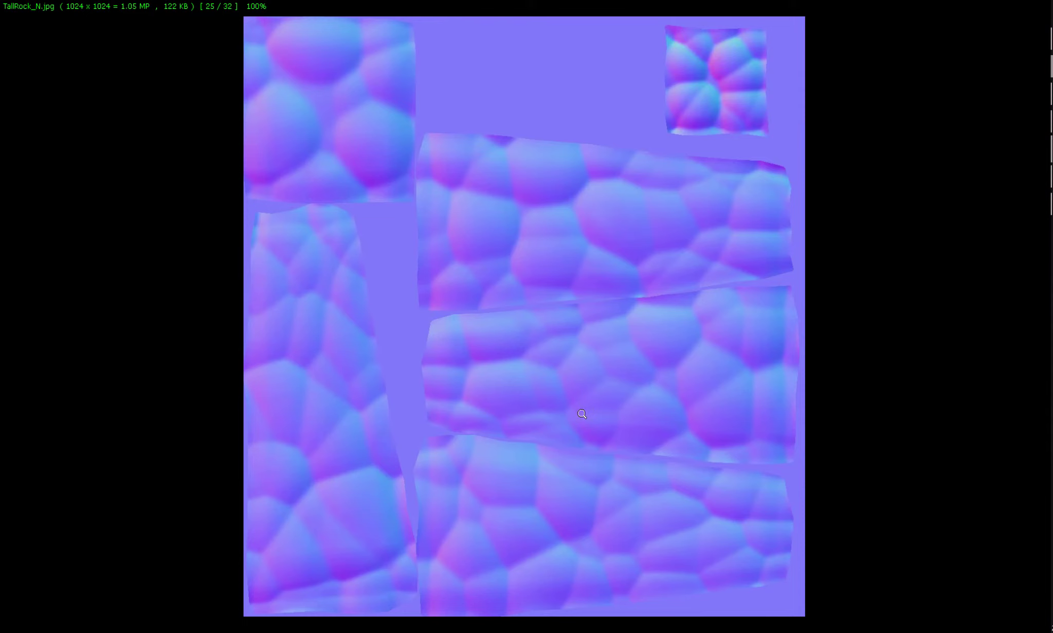
{"action": "key", "text": "Escape"}
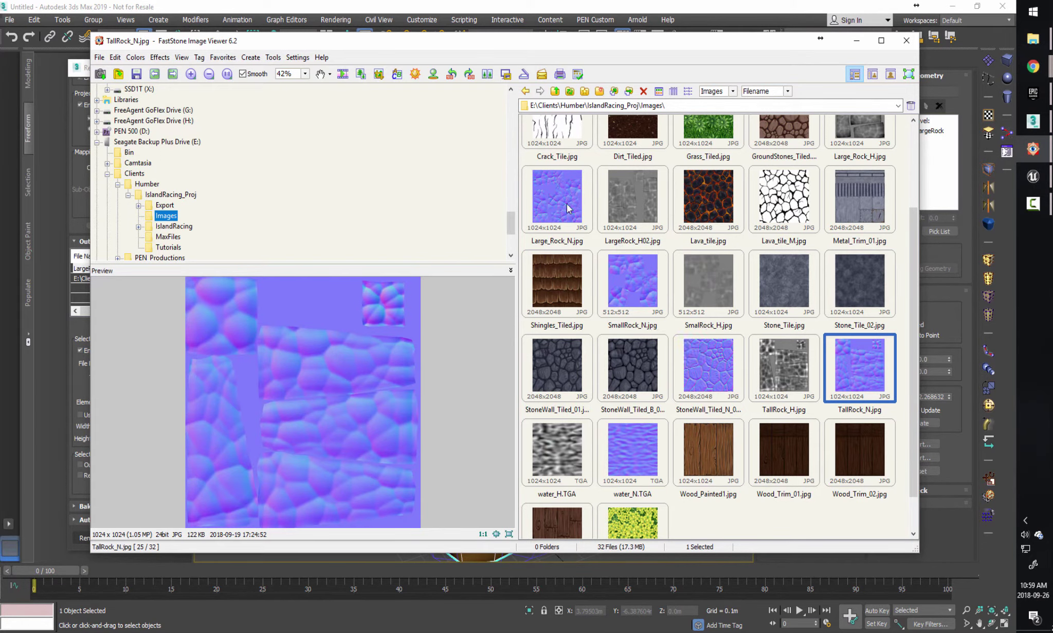
{"action": "left_click_drag", "start_coordinate": [917, 299], "coordinate": [917, 331]}
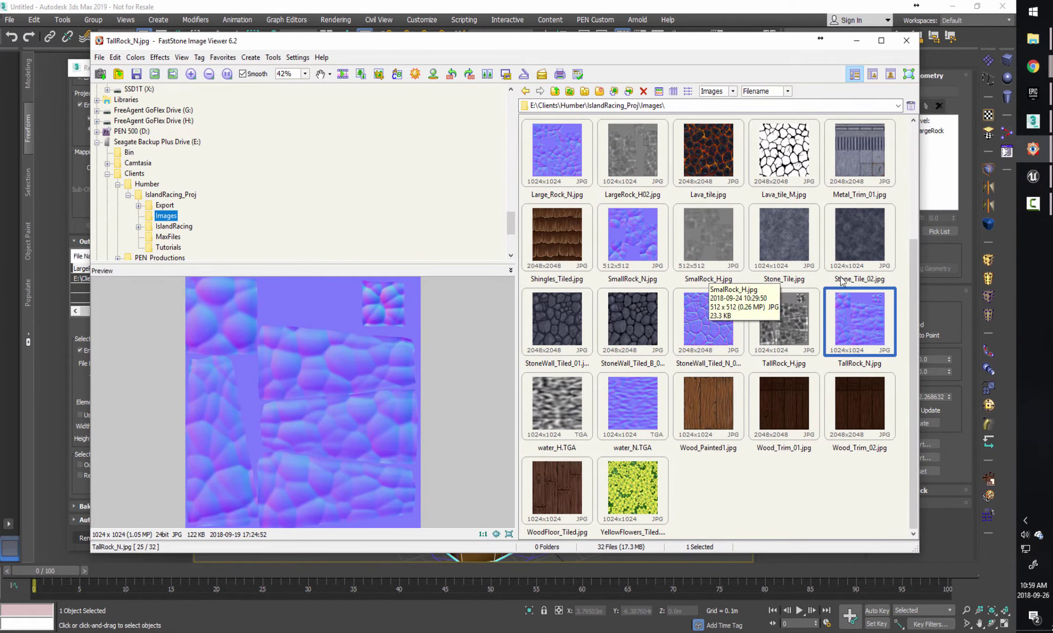
Point the NormalsMap output at the IslandRacing_Proj Images folder, keeping the name LargeRock_N02.jpg.
{"action": "left_click", "coordinate": [562, 4]}
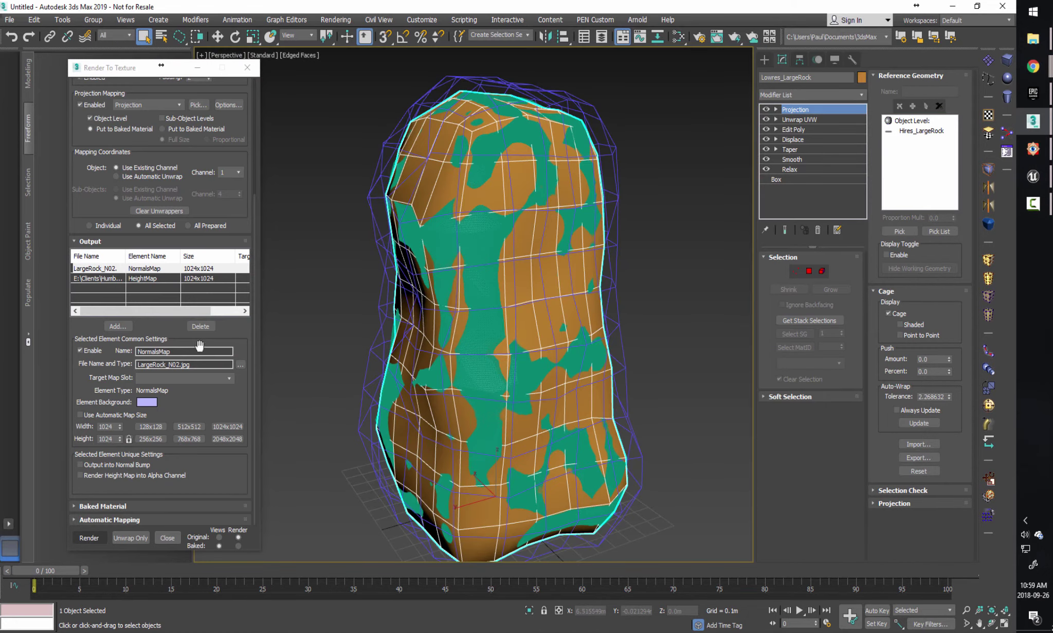
{"action": "left_click", "coordinate": [139, 278]}
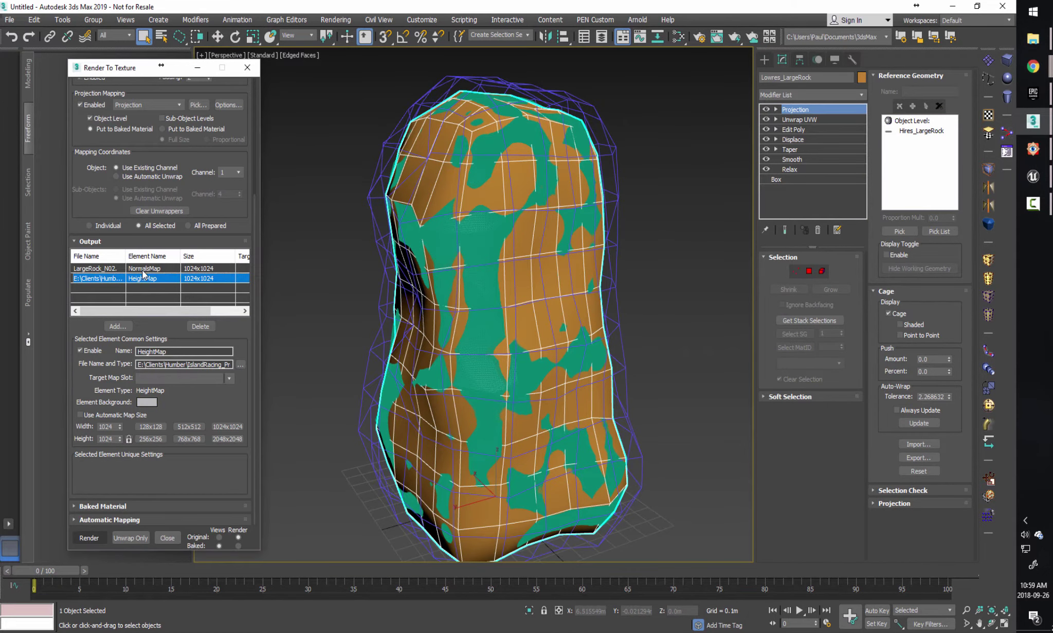
{"action": "left_click", "coordinate": [142, 271]}
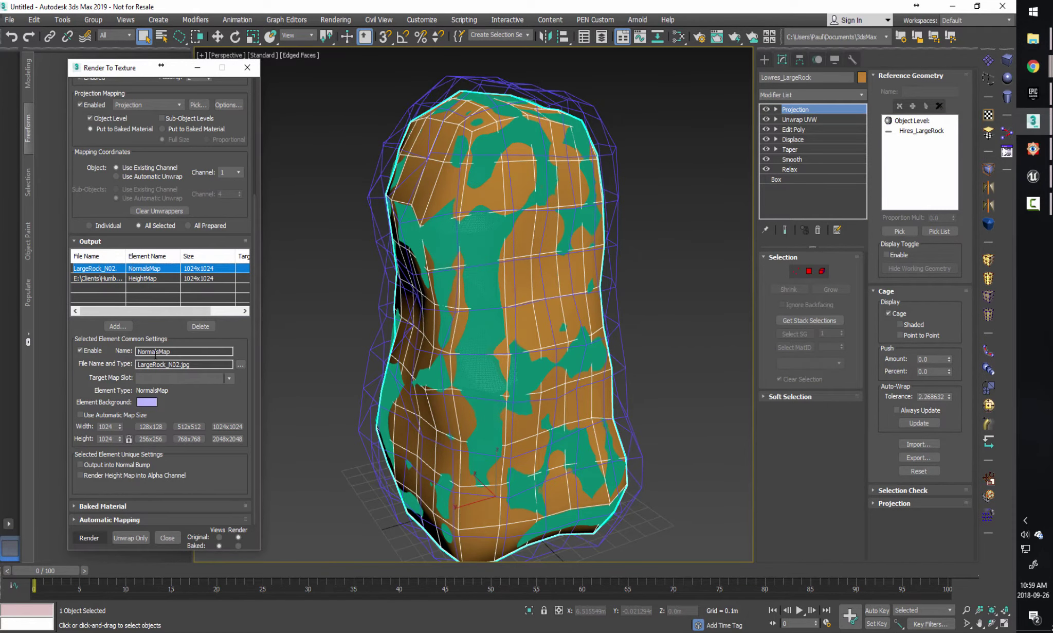
{"action": "left_click", "coordinate": [240, 364]}
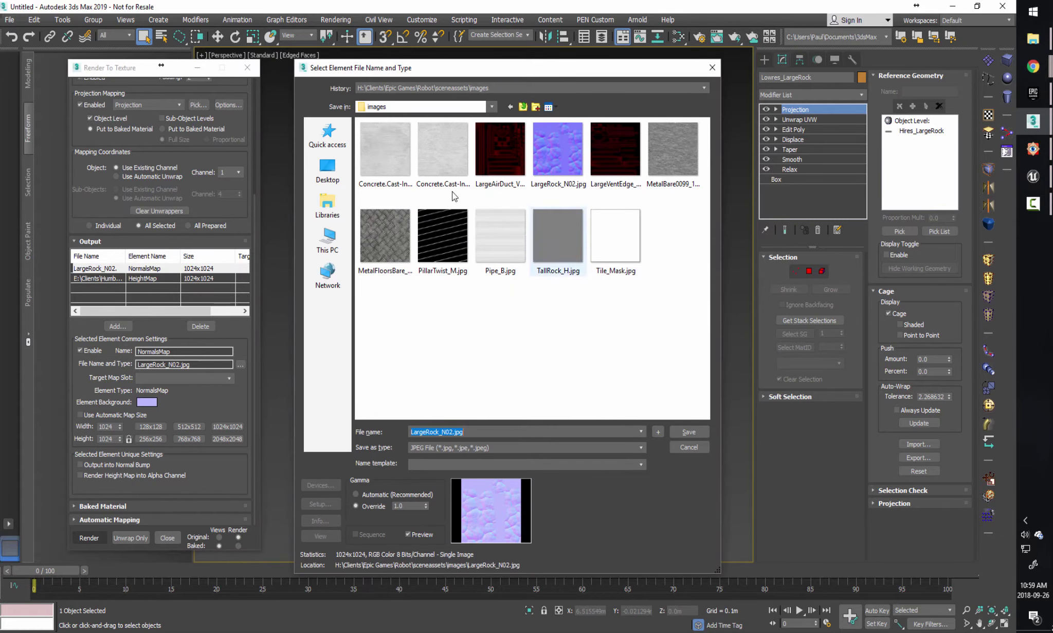
{"action": "left_click", "coordinate": [482, 89]}
{"action": "left_click", "coordinate": [476, 106]}
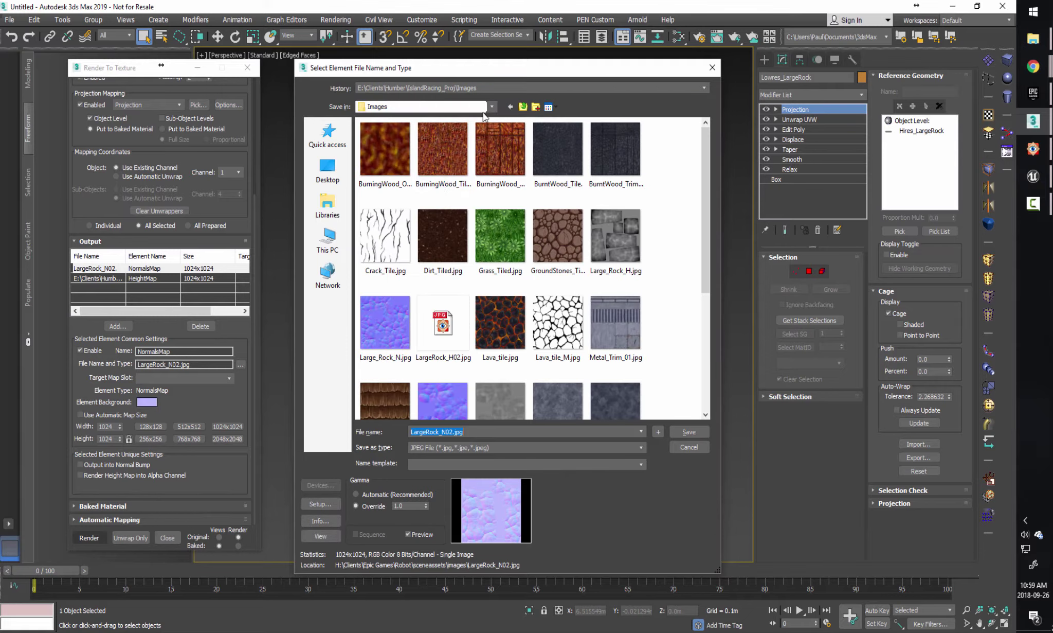
{"action": "left_click", "coordinate": [689, 432]}
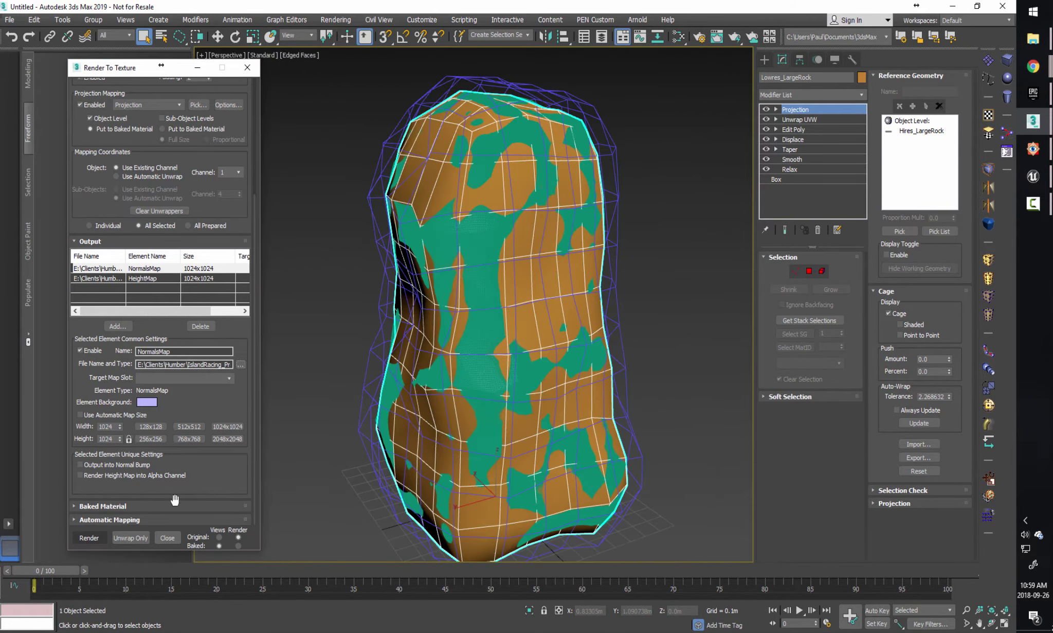
Render the normal and height map bakes and preview LargeRock_N02.jpg in FastStone.
{"action": "left_click", "coordinate": [89, 538]}
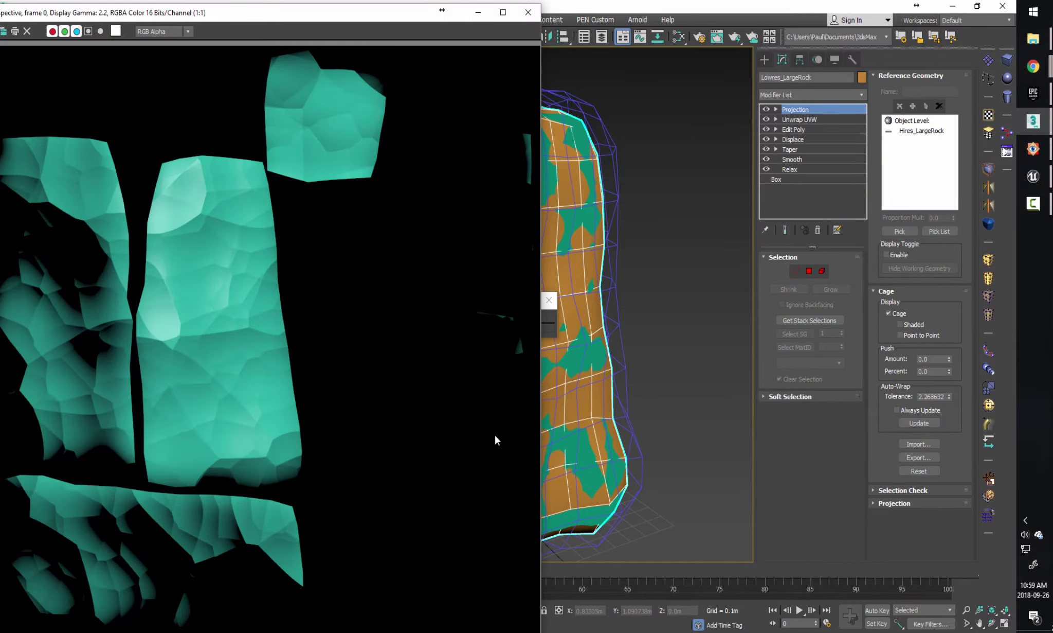
{"action": "left_click", "coordinate": [1034, 149]}
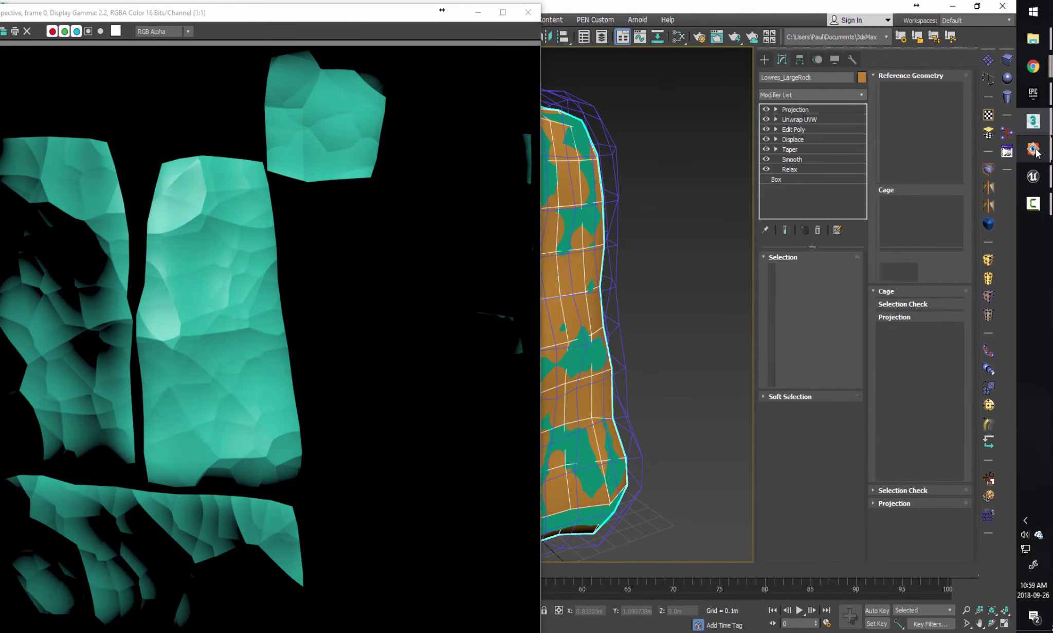
{"action": "left_click", "coordinate": [820, 482]}
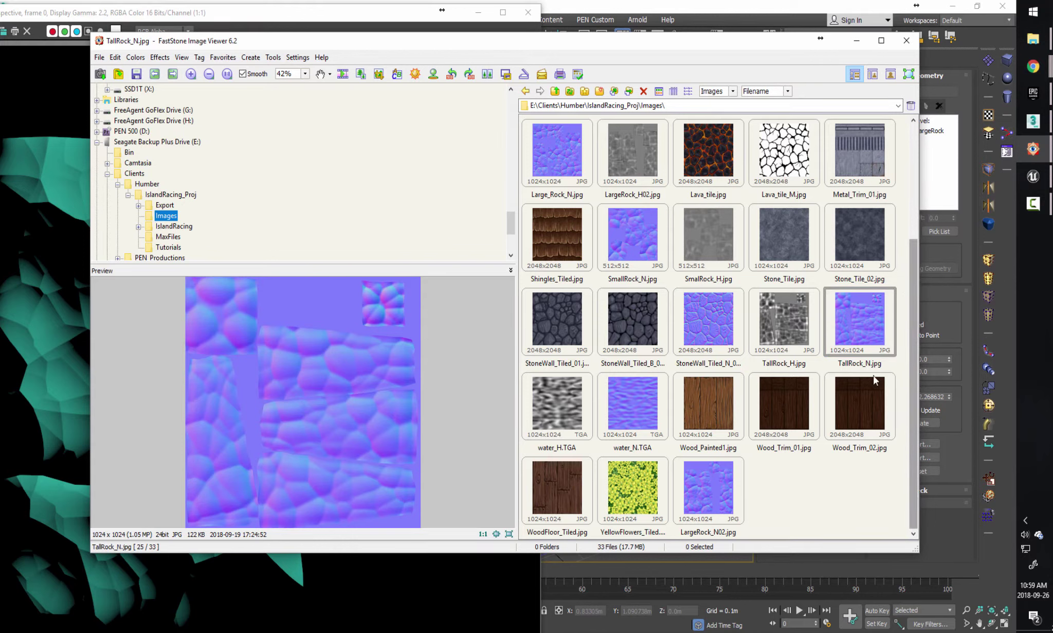
{"action": "left_click", "coordinate": [720, 489]}
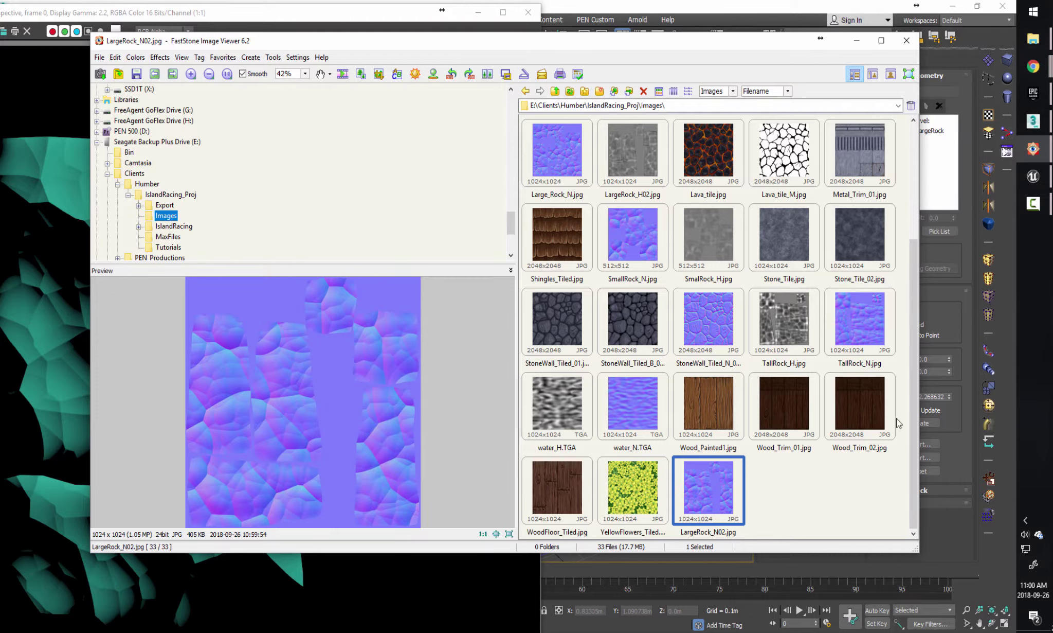
View the faint LargeRock_H02.jpg height map at full size, then close the render frame.
{"action": "left_click", "coordinate": [629, 153]}
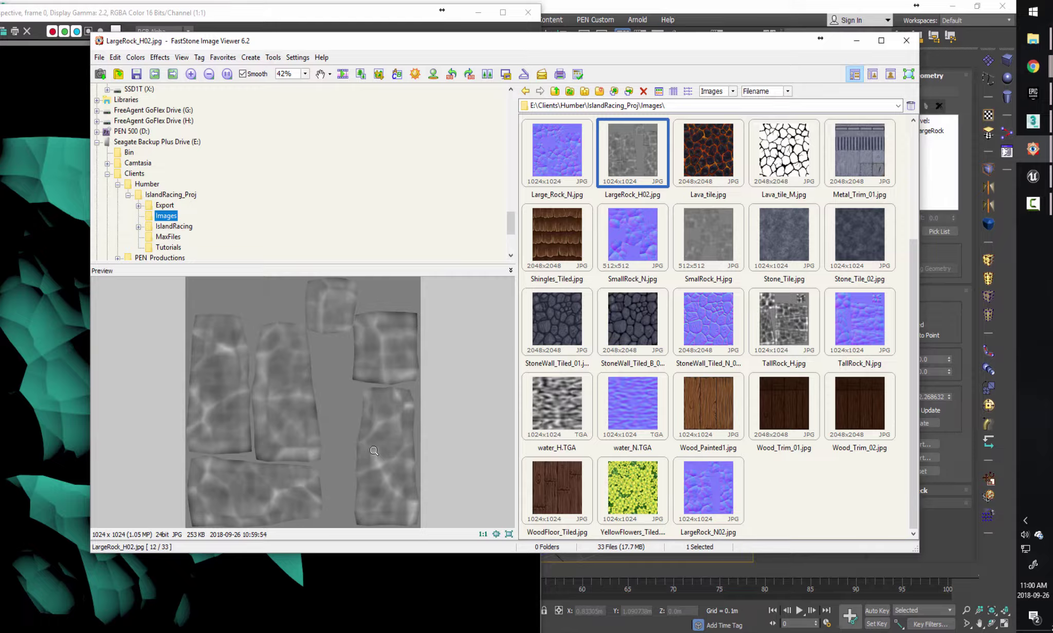
{"action": "left_click", "coordinate": [375, 450]}
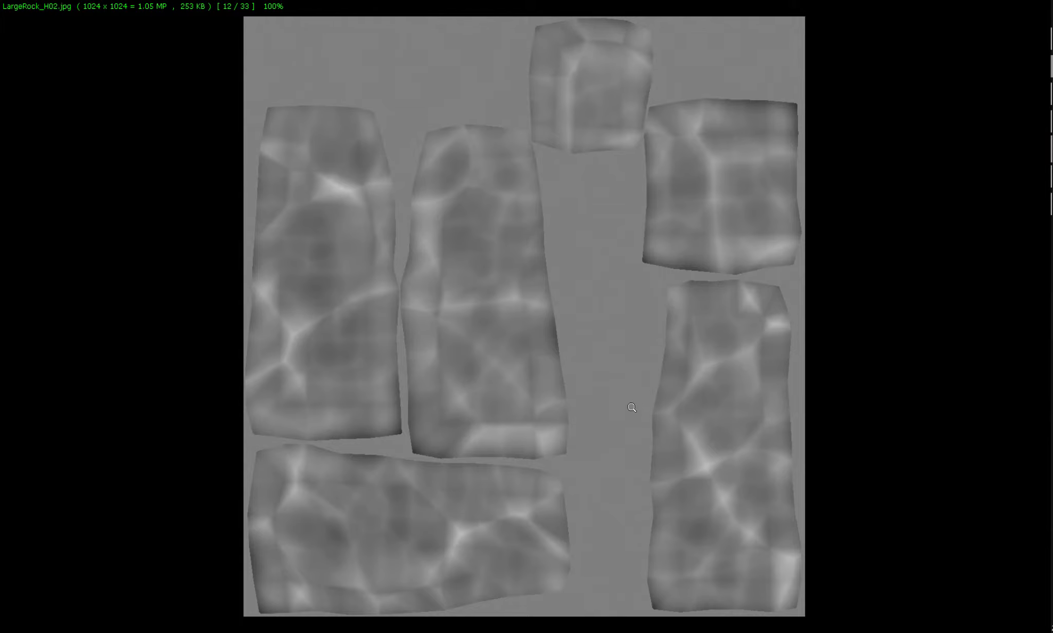
{"action": "key", "text": "Escape"}
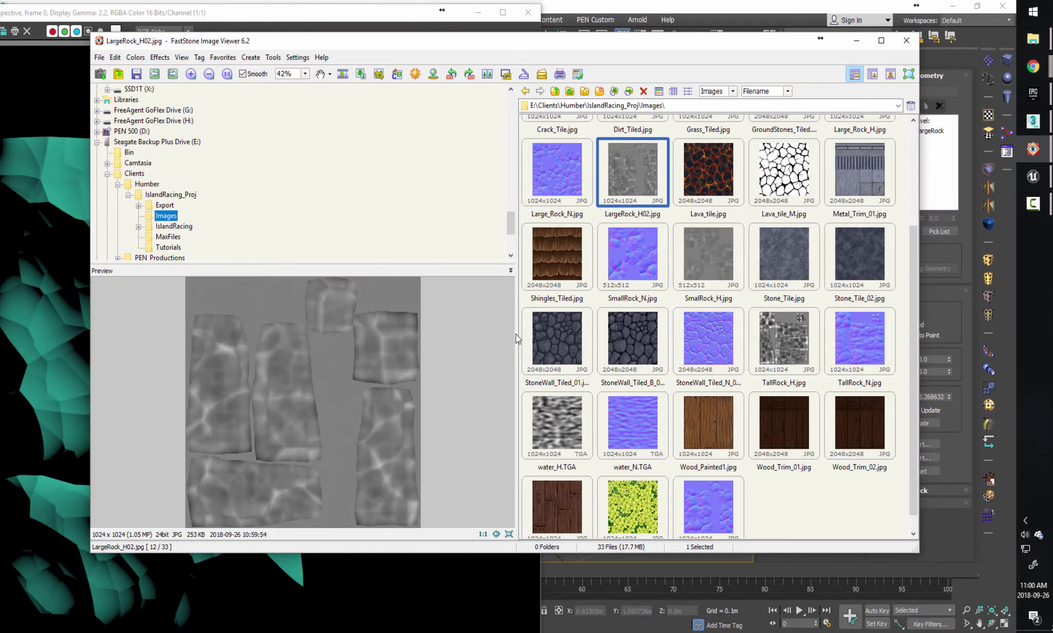
{"action": "left_click", "coordinate": [529, 12]}
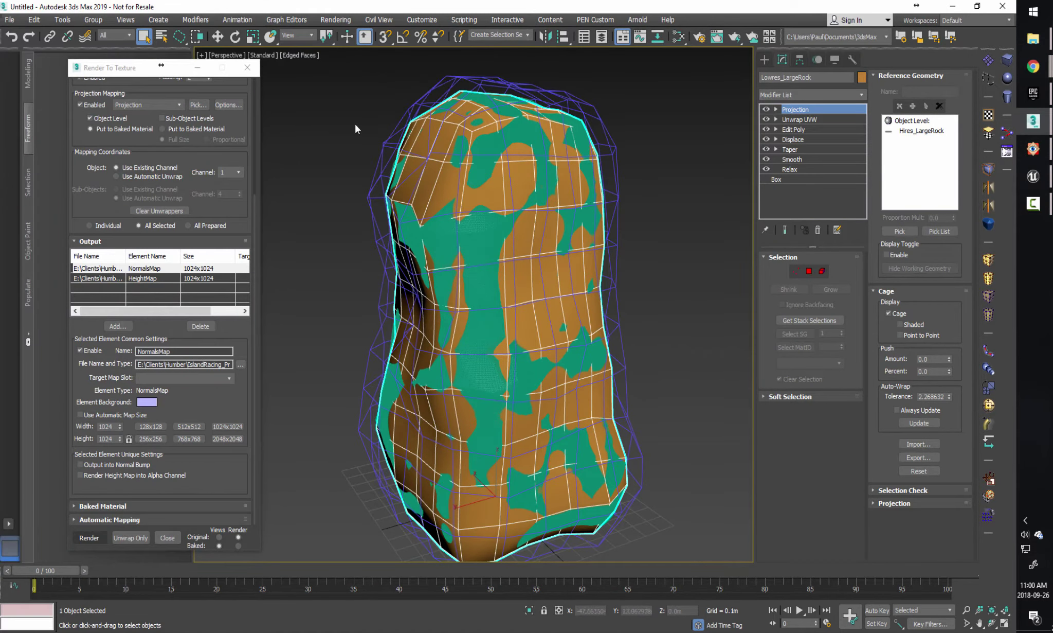
Set the projection Min Height to about -0.039m (max 0.041m) and re-render the bakes.
{"action": "left_click_drag", "start_coordinate": [243, 219], "coordinate": [241, 273]}
{"action": "scroll", "coordinate": [242, 273], "scroll_direction": "up", "scroll_amount": 2}
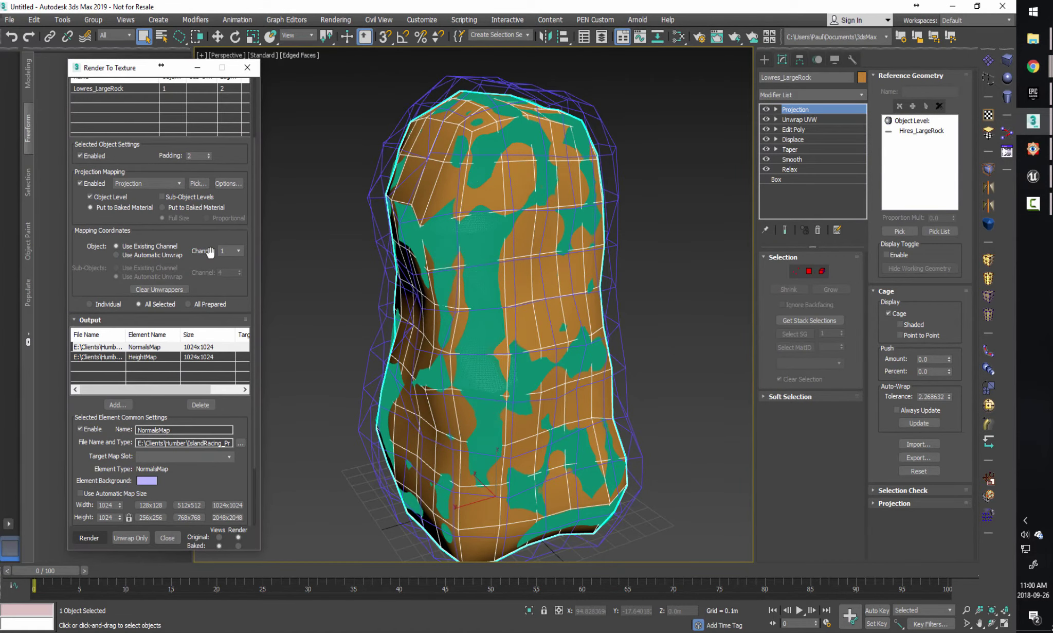
{"action": "left_click", "coordinate": [228, 184]}
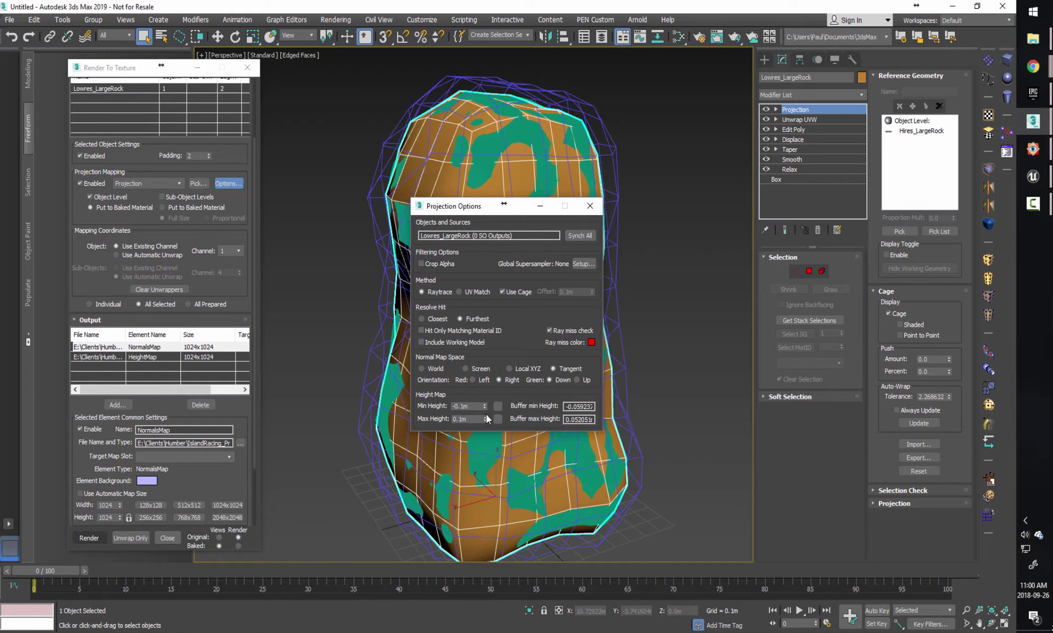
{"action": "left_click_drag", "start_coordinate": [485, 406], "coordinate": [481, 451]}
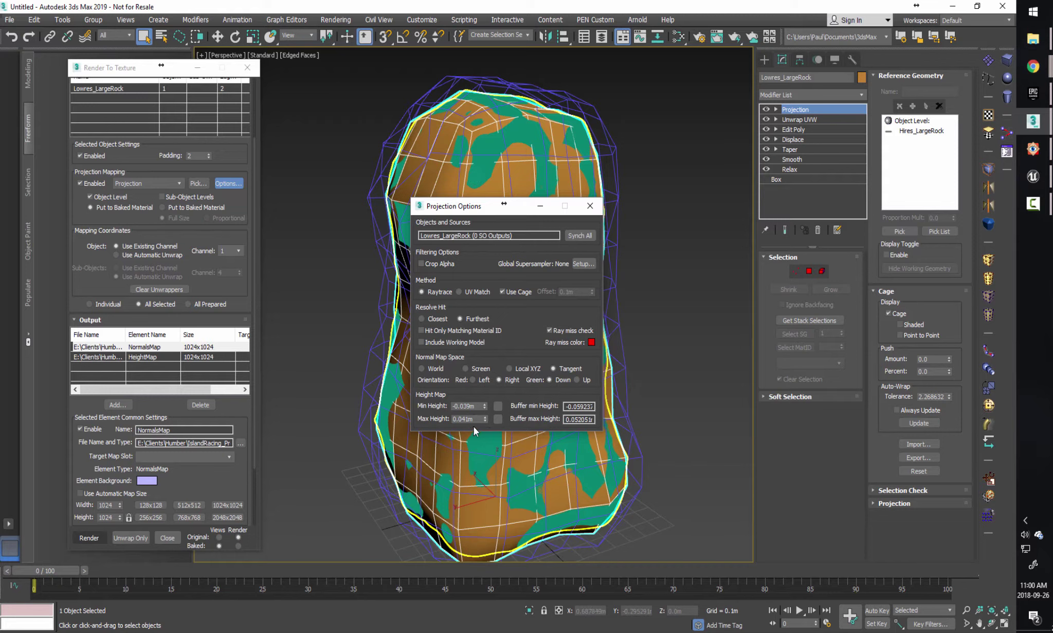
{"action": "left_click", "coordinate": [590, 206]}
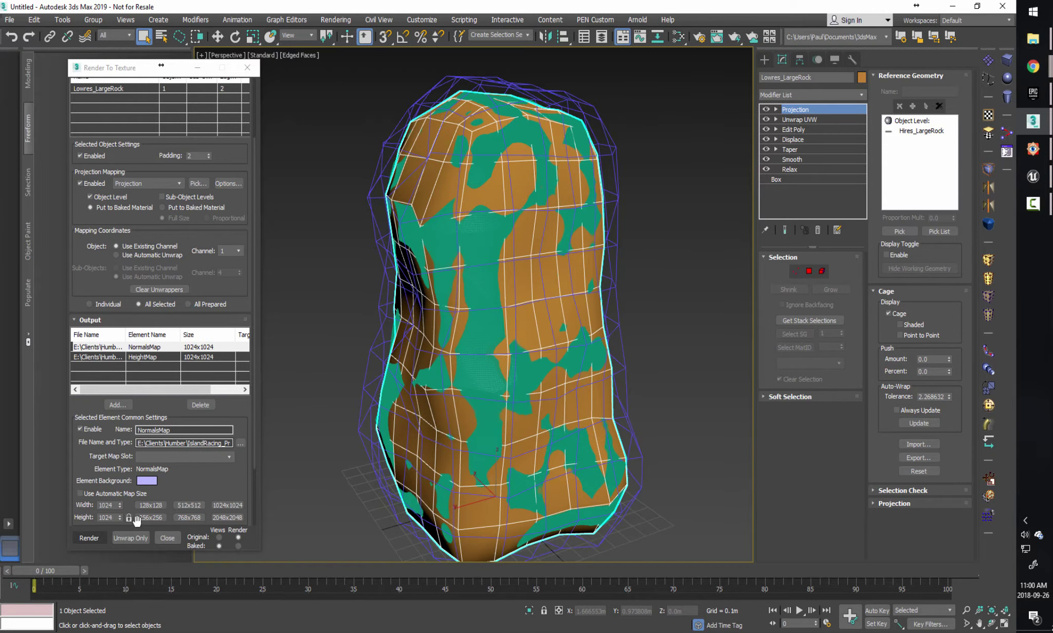
{"action": "left_click", "coordinate": [90, 538]}
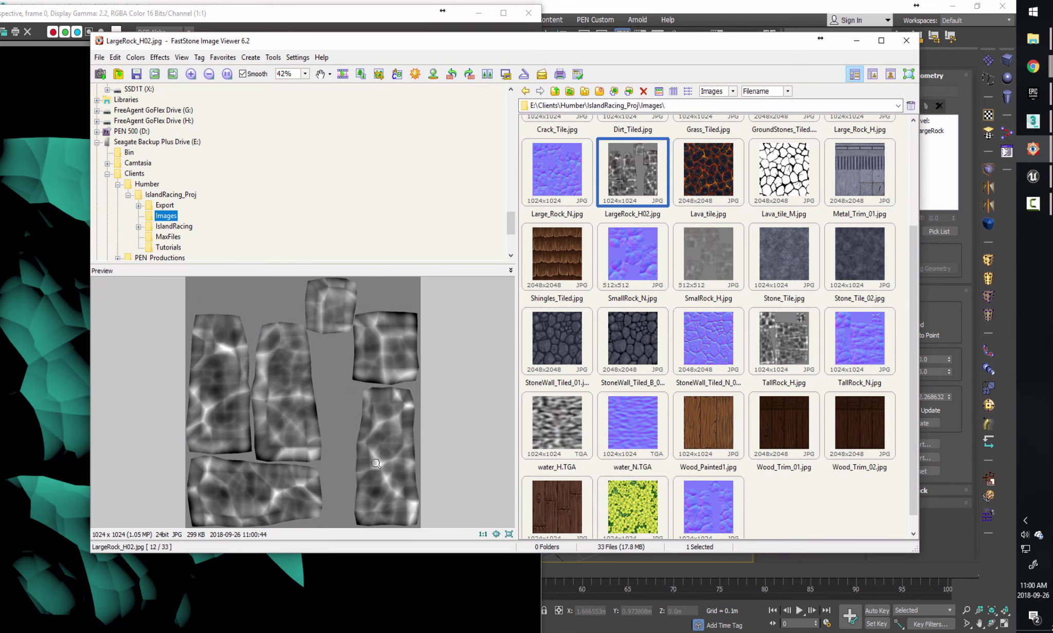
Inspect the re-baked LargeRock_H02.jpg at full size, then close 3ds Max's render frame.
{"action": "left_click", "coordinate": [408, 319]}
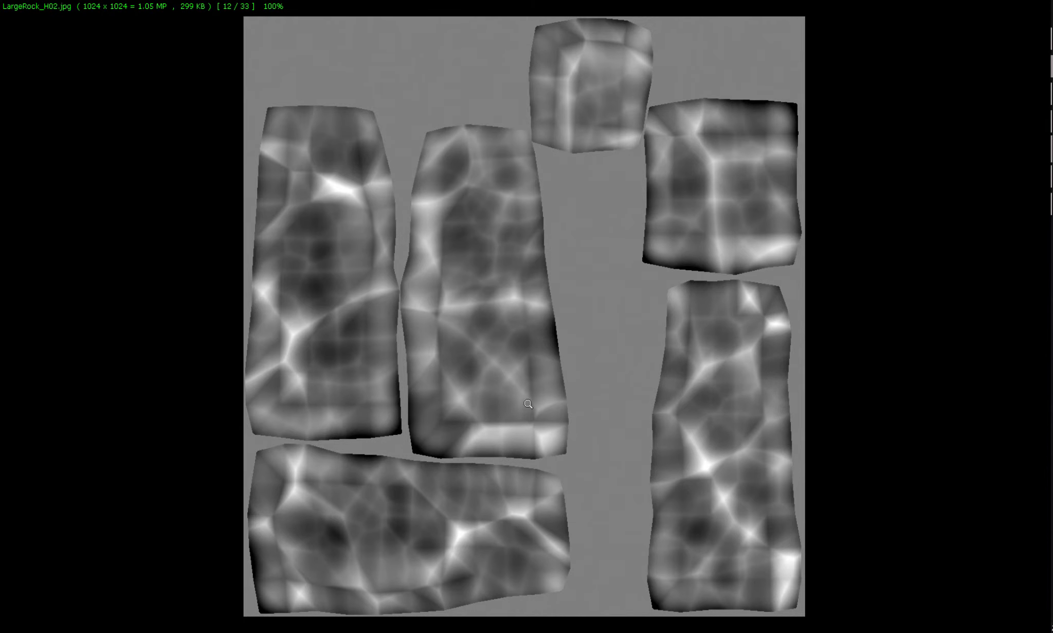
{"action": "key", "text": "Escape"}
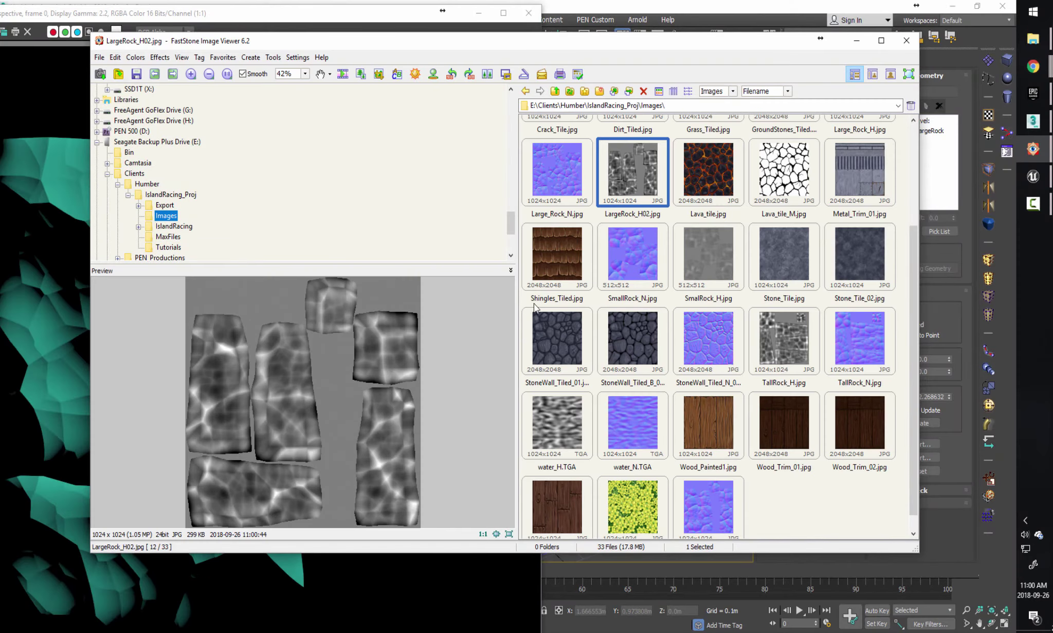
{"action": "left_click", "coordinate": [272, 5]}
{"action": "left_click_drag", "start_coordinate": [394, 18], "coordinate": [439, 14]}
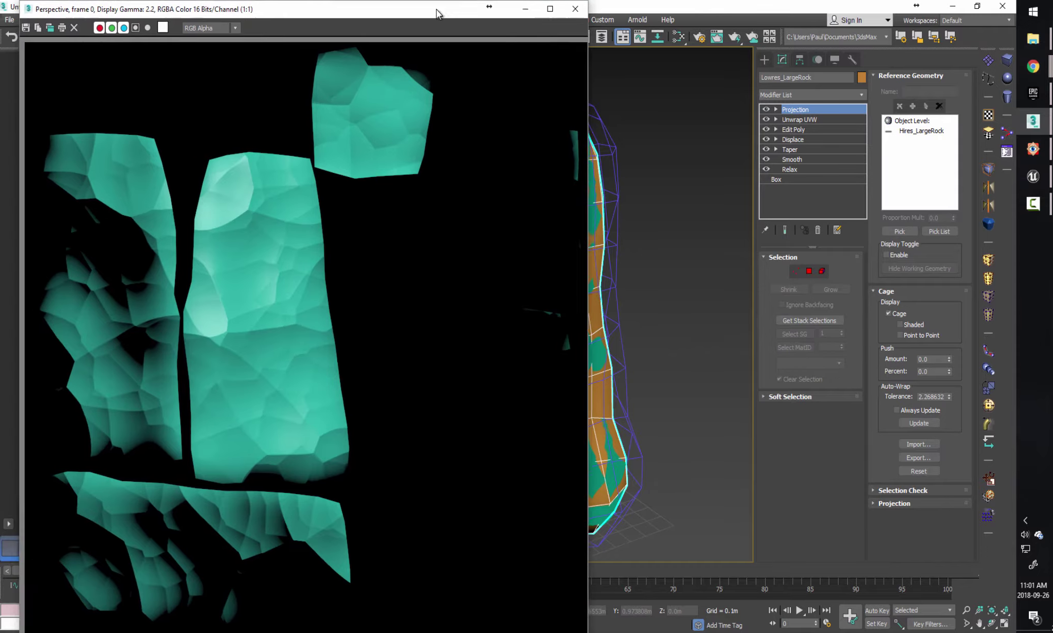
{"action": "left_click", "coordinate": [572, 16]}
{"action": "mouse_move", "coordinate": [545, 340]}
{"action": "middle_mouse_down", "text": "alt"}
{"action": "mouse_move", "coordinate": [526, 316]}
{"action": "mouse_move", "coordinate": [526, 331]}
{"action": "middle_mouse_up", "text": "alt"}
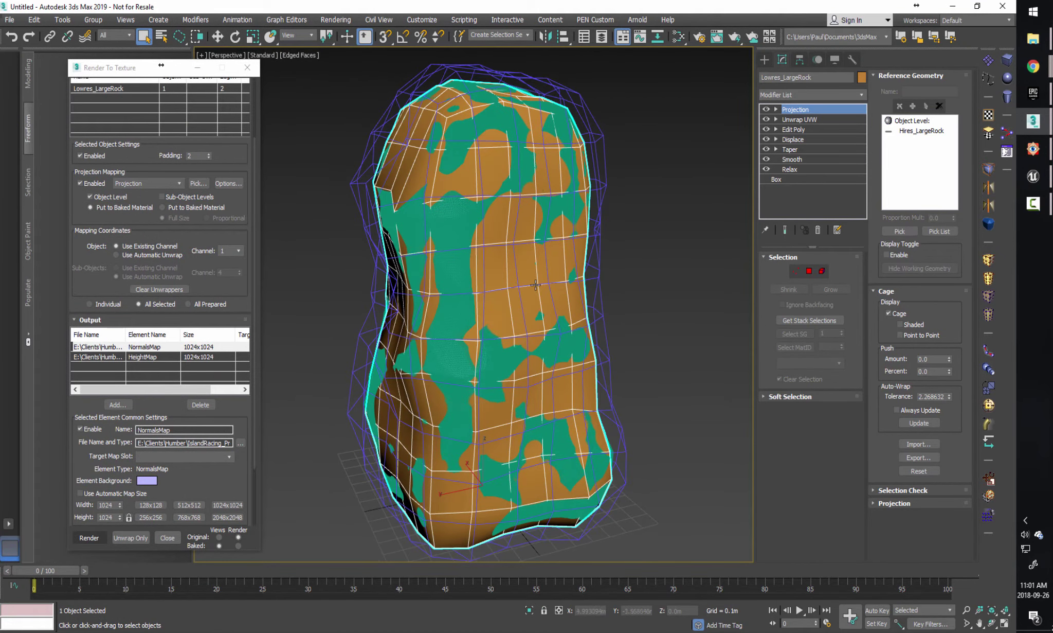
Open the Game Exporter with tangents and binormals enabled and Z as the up axis.
{"action": "left_click", "coordinate": [10, 20]}
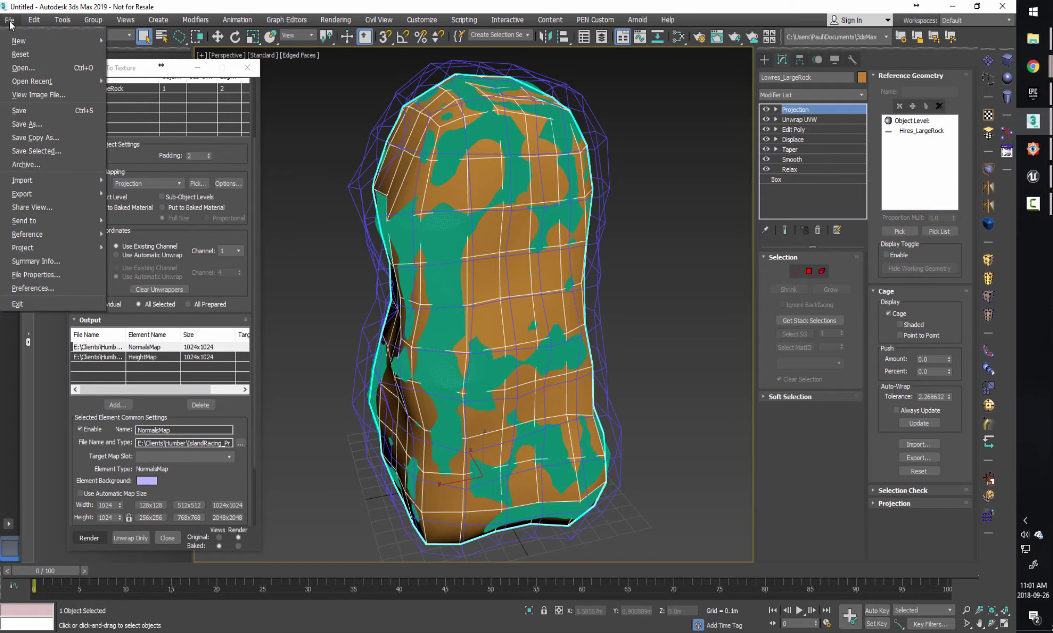
{"action": "mouse_move", "coordinate": [89, 196]}
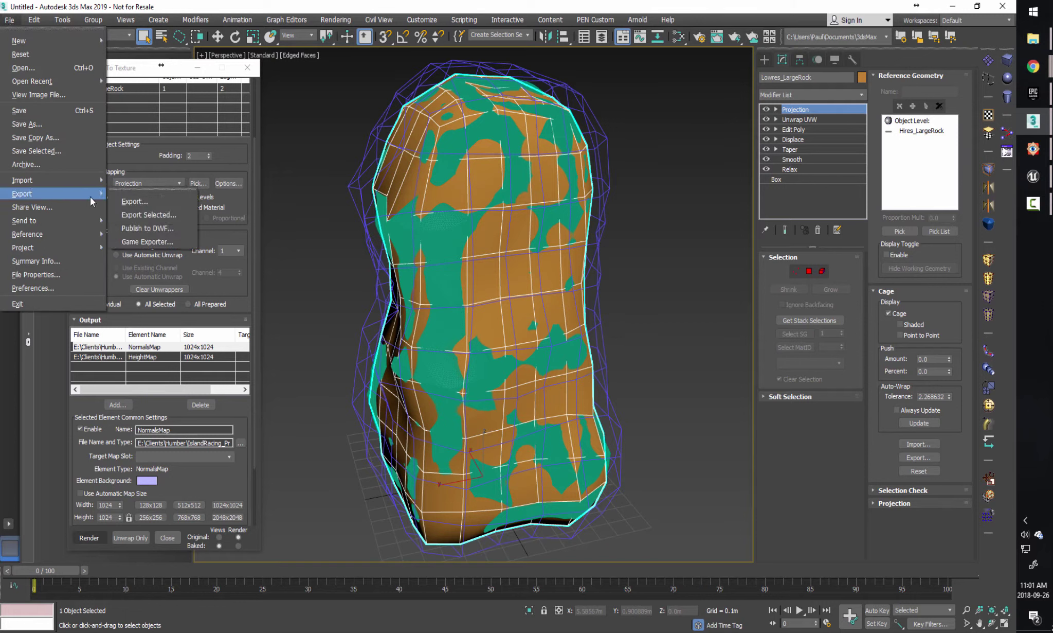
{"action": "left_click", "coordinate": [158, 244]}
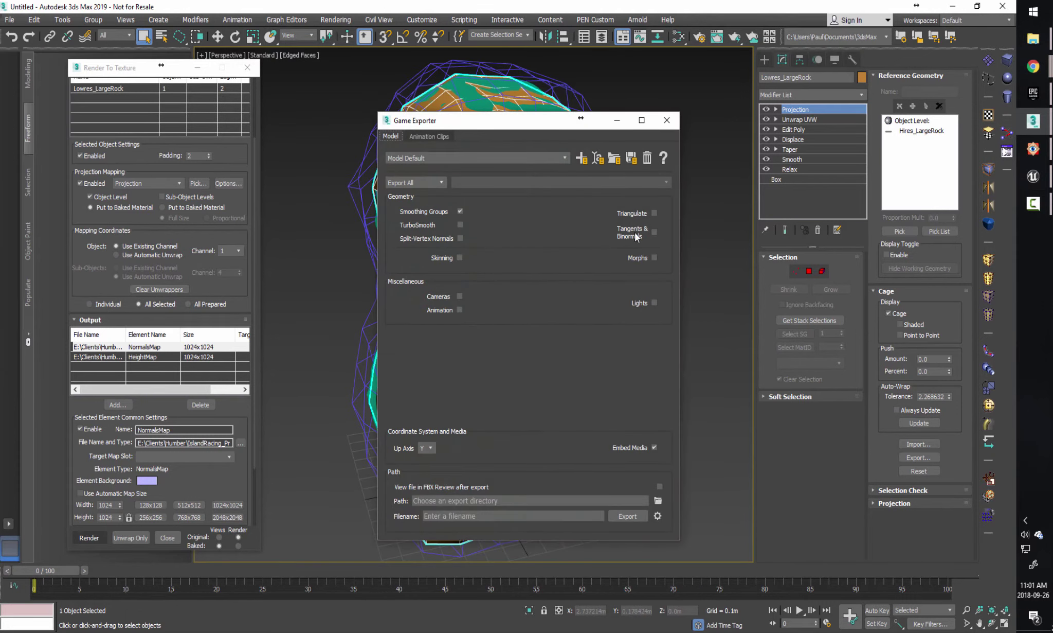
{"action": "left_click", "coordinate": [654, 232]}
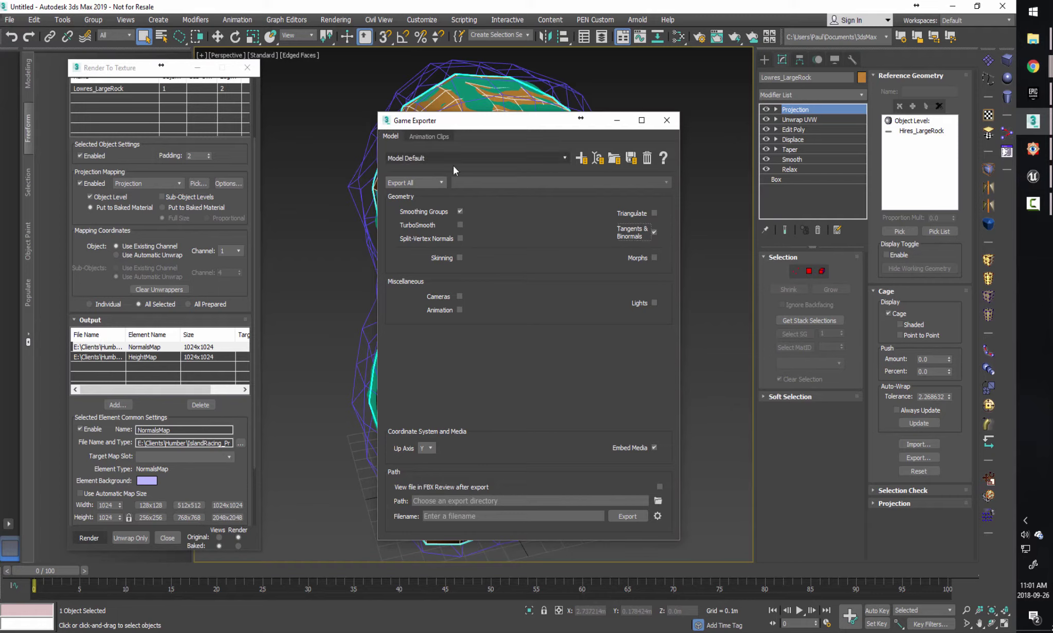
{"action": "left_click", "coordinate": [432, 447]}
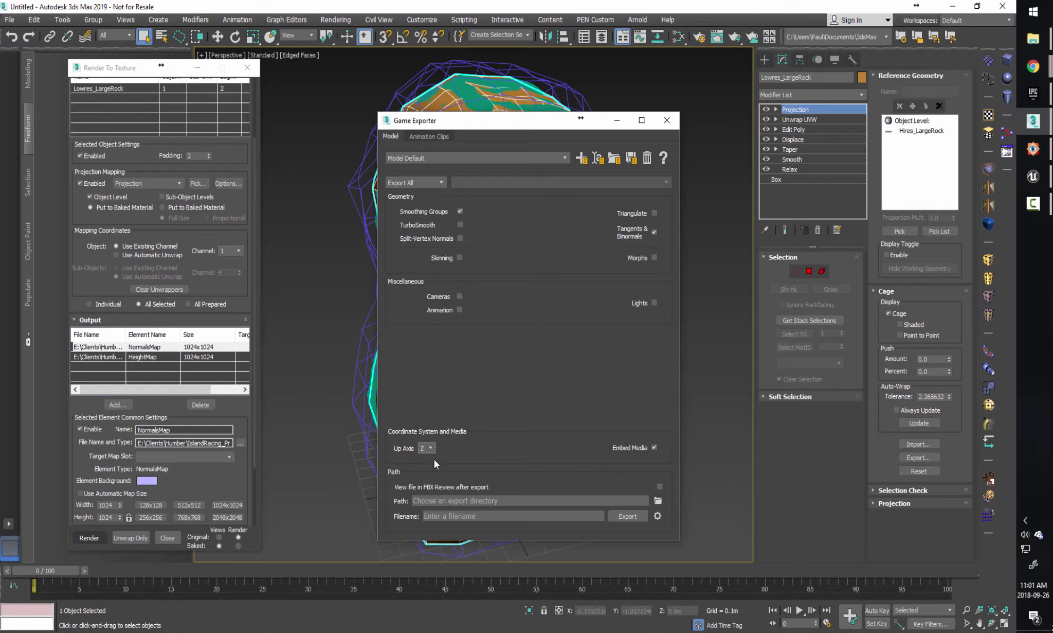
Set the export path to the IslandRacing_Proj Export folder.
{"action": "left_click", "coordinate": [657, 500]}
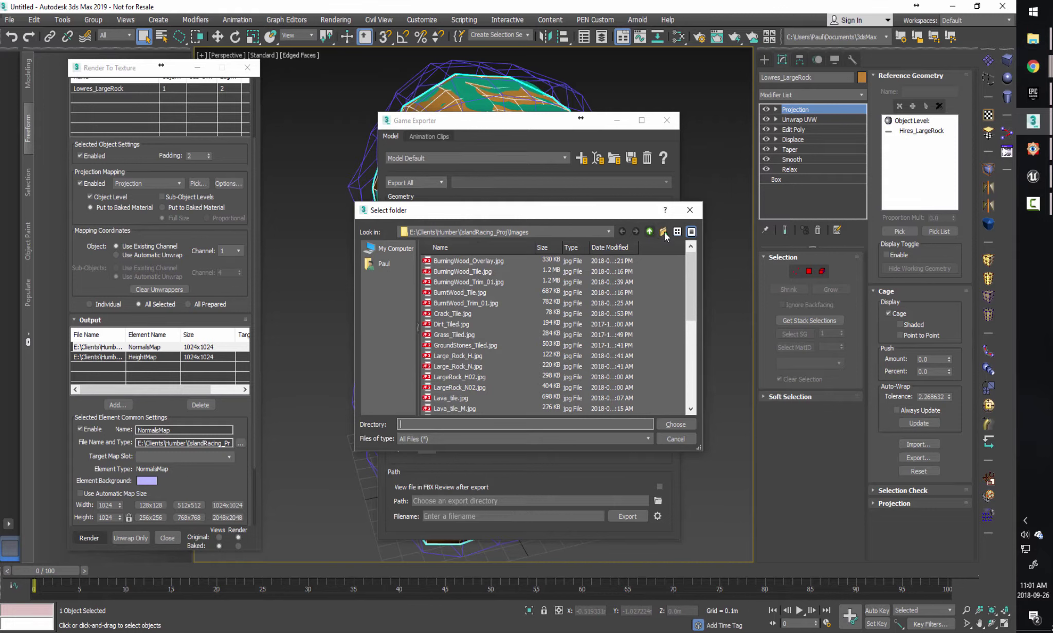
{"action": "left_click", "coordinate": [650, 232]}
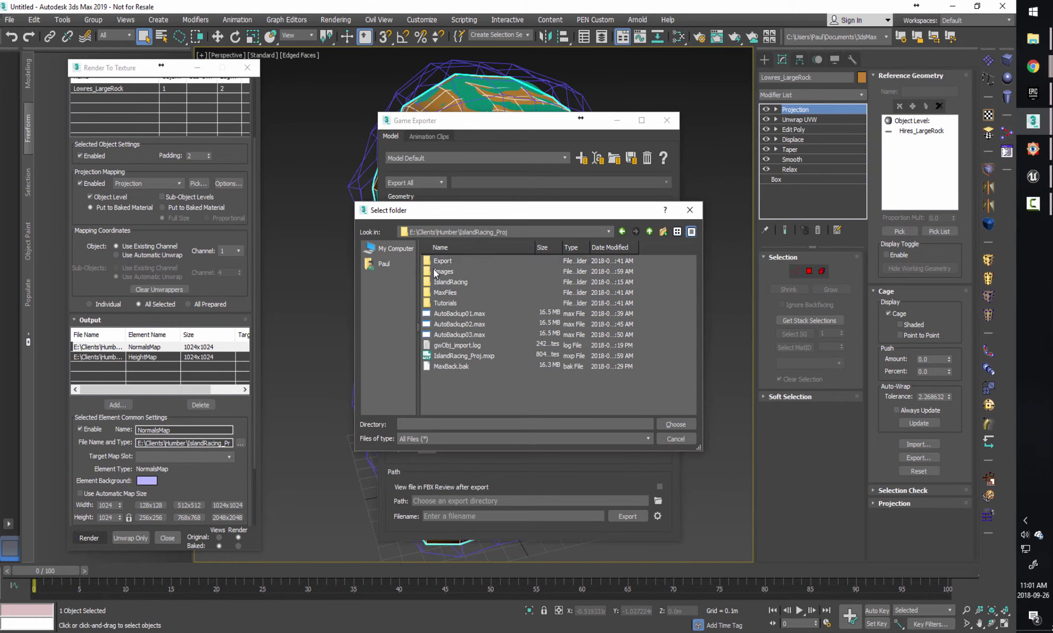
{"action": "double_click", "coordinate": [435, 262]}
{"action": "left_click", "coordinate": [419, 425]}
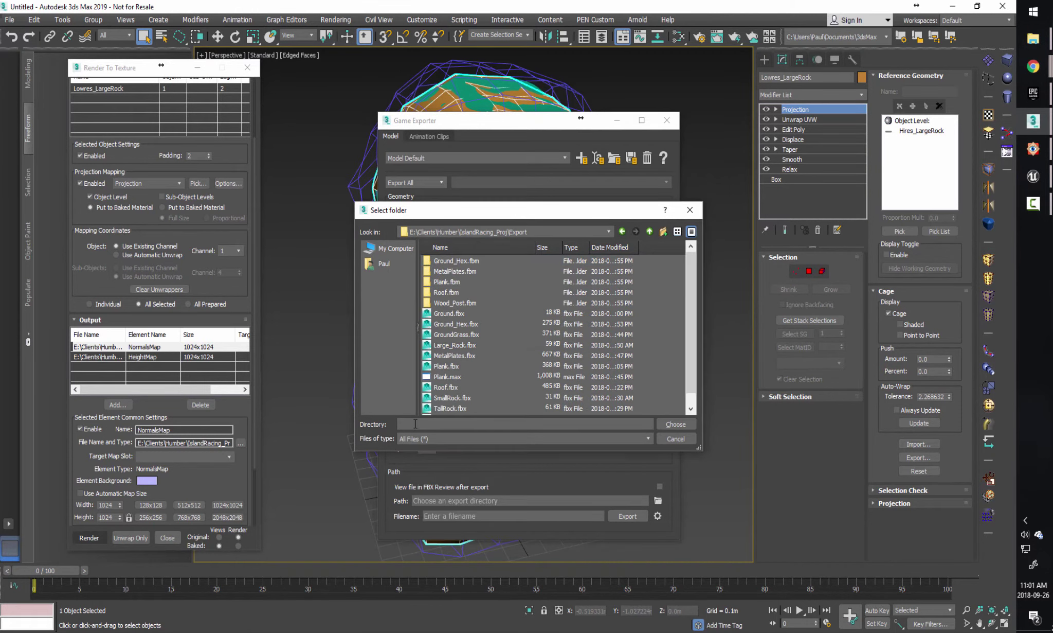
{"action": "type", "text": "LargeRock_02"}
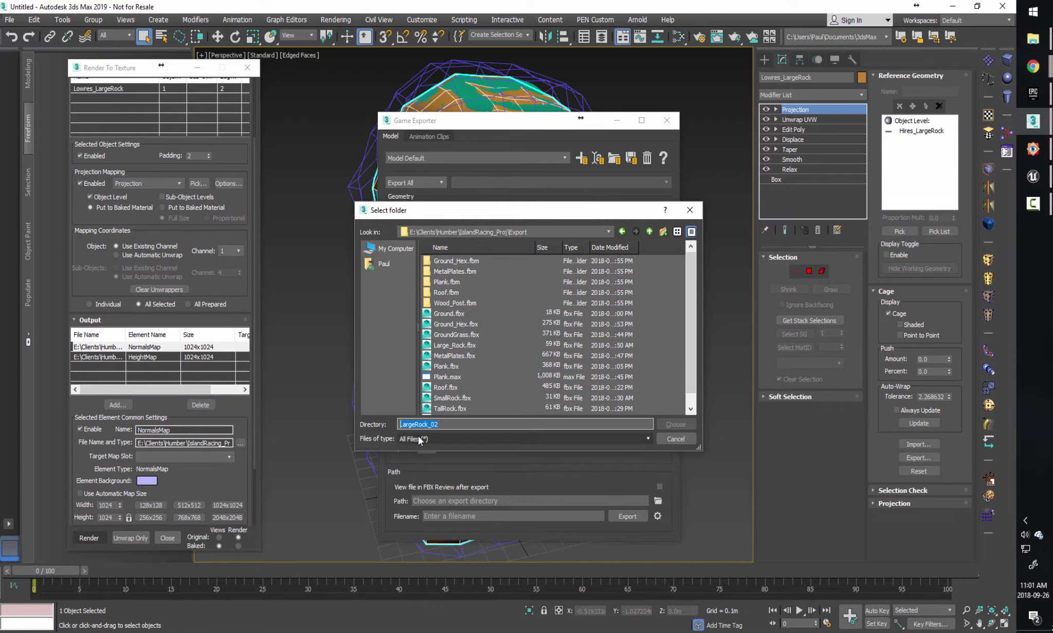
{"action": "key", "text": "BackSpace"}
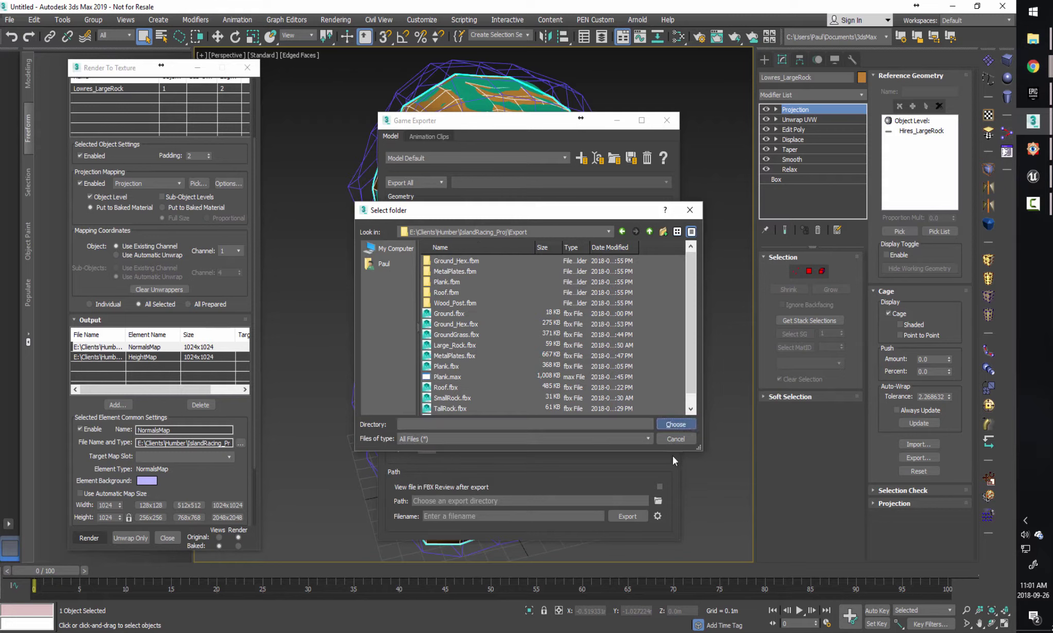
{"action": "left_click", "coordinate": [675, 423]}
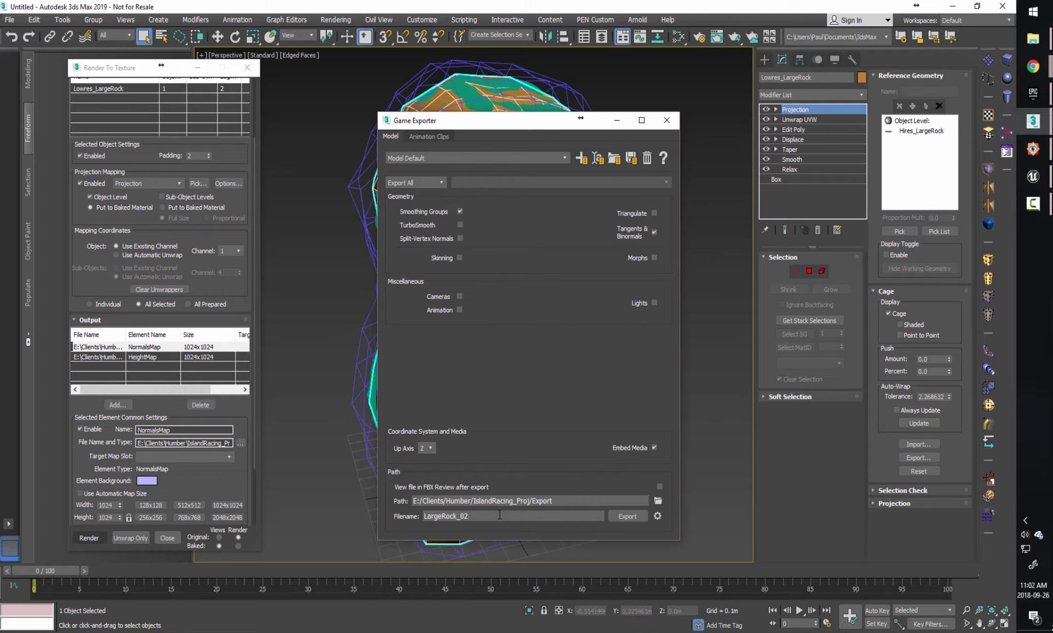
Export only the selected rock as LargeRock_02 and dismiss the success message.
{"action": "left_click_drag", "start_coordinate": [523, 124], "coordinate": [235, 104]}
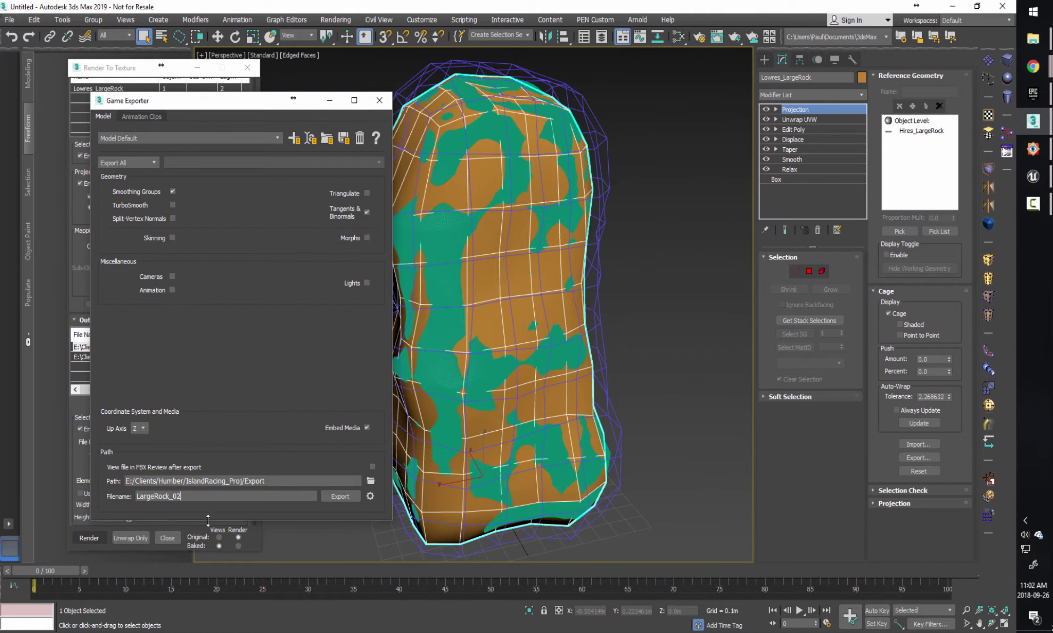
{"action": "left_click", "coordinate": [139, 163]}
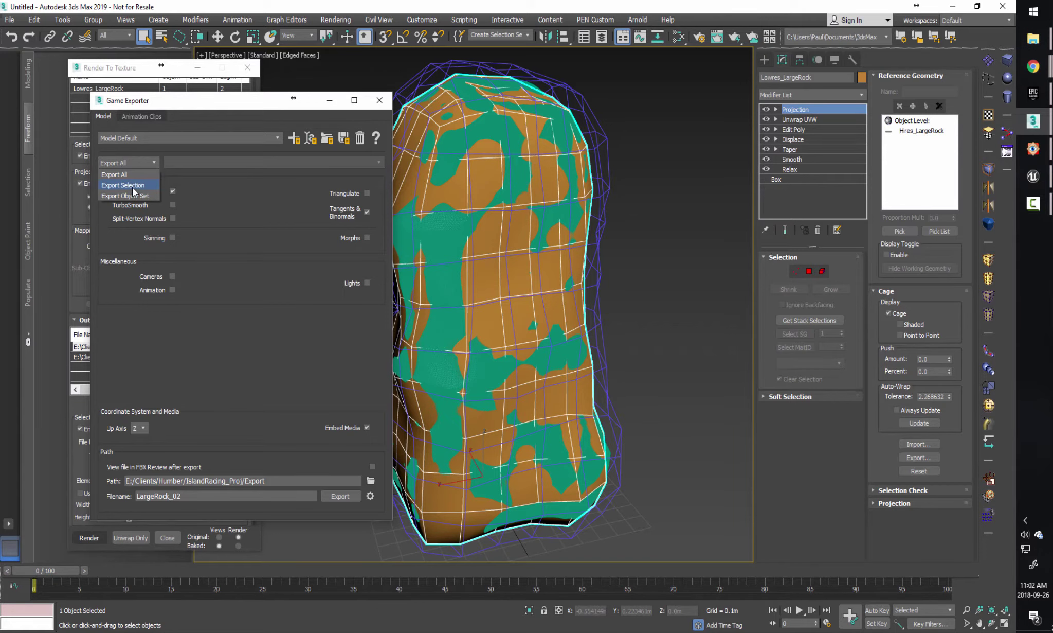
{"action": "left_click", "coordinate": [133, 186]}
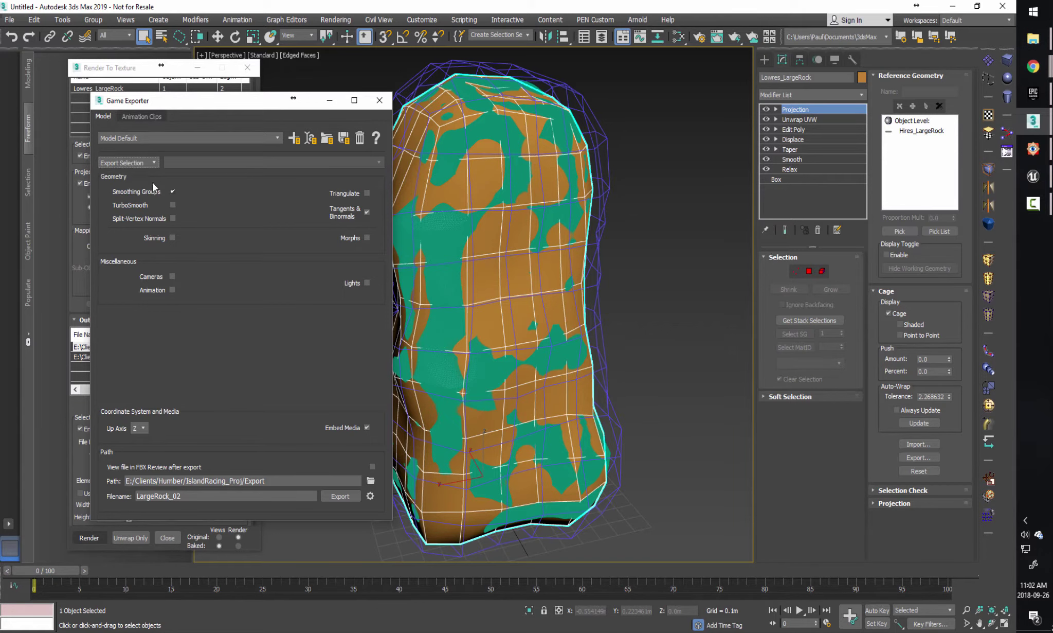
{"action": "left_click", "coordinate": [339, 495]}
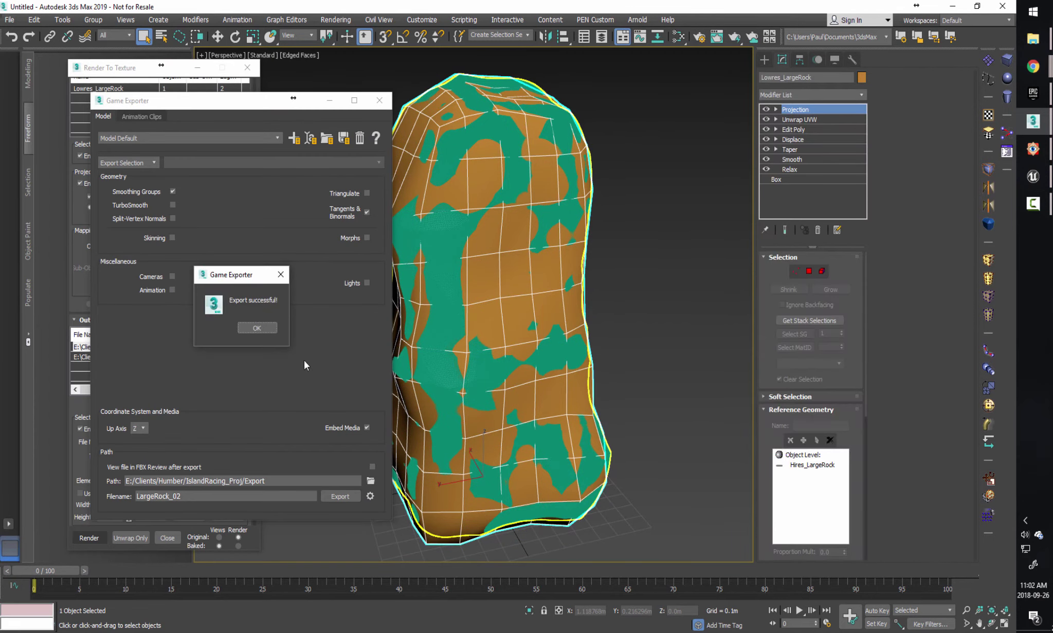
{"action": "left_click", "coordinate": [256, 328]}
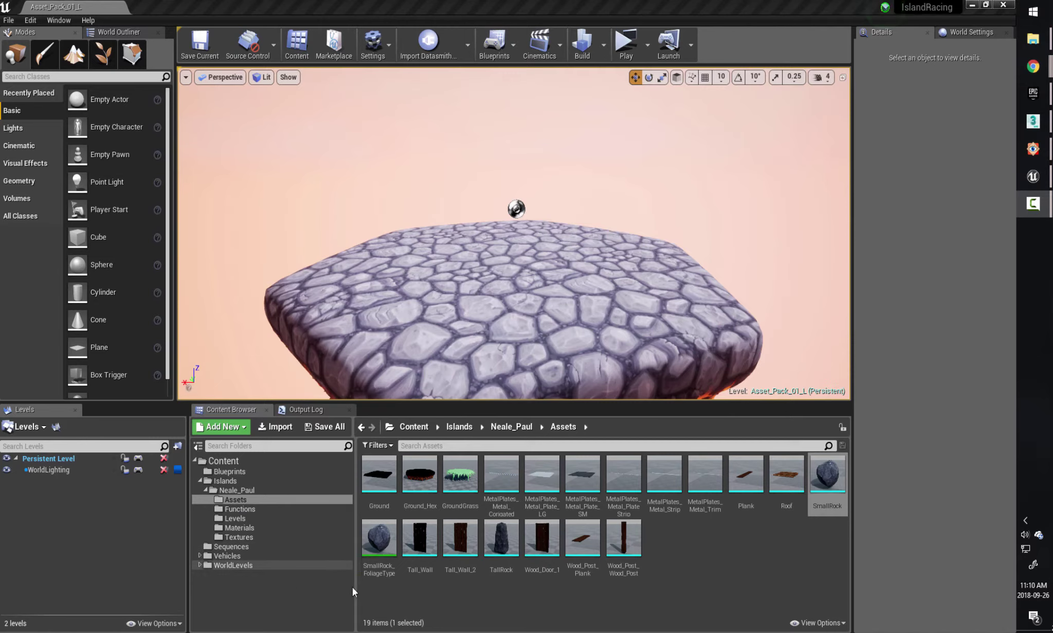
Import LargeRock_02.fbx from IslandRacing_Proj's Export folder into Assets using Import All.
{"action": "left_click", "coordinate": [692, 553]}
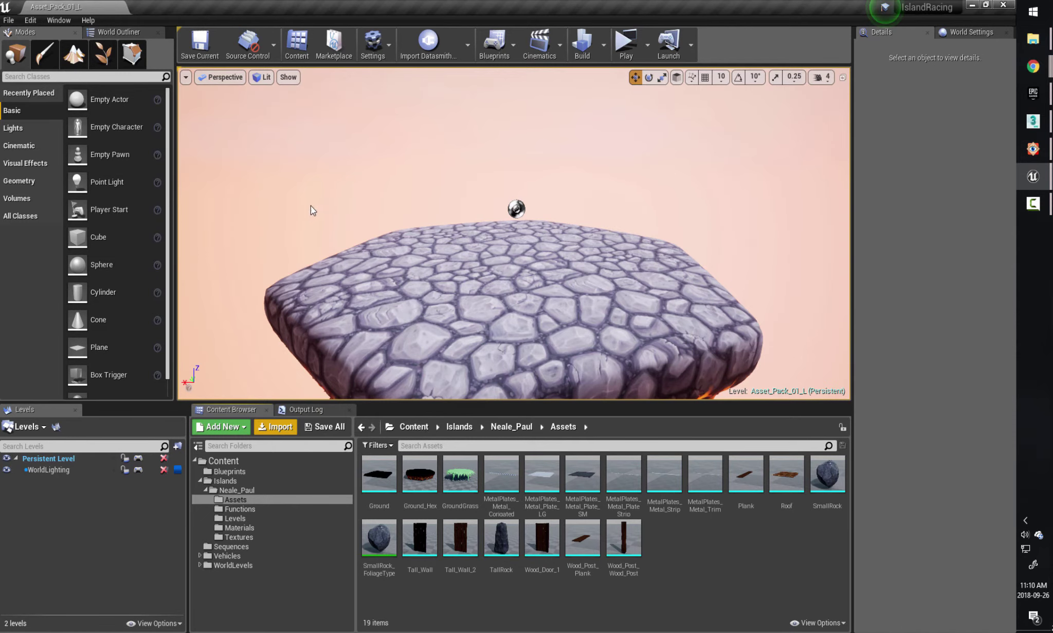
{"action": "left_click", "coordinate": [287, 426]}
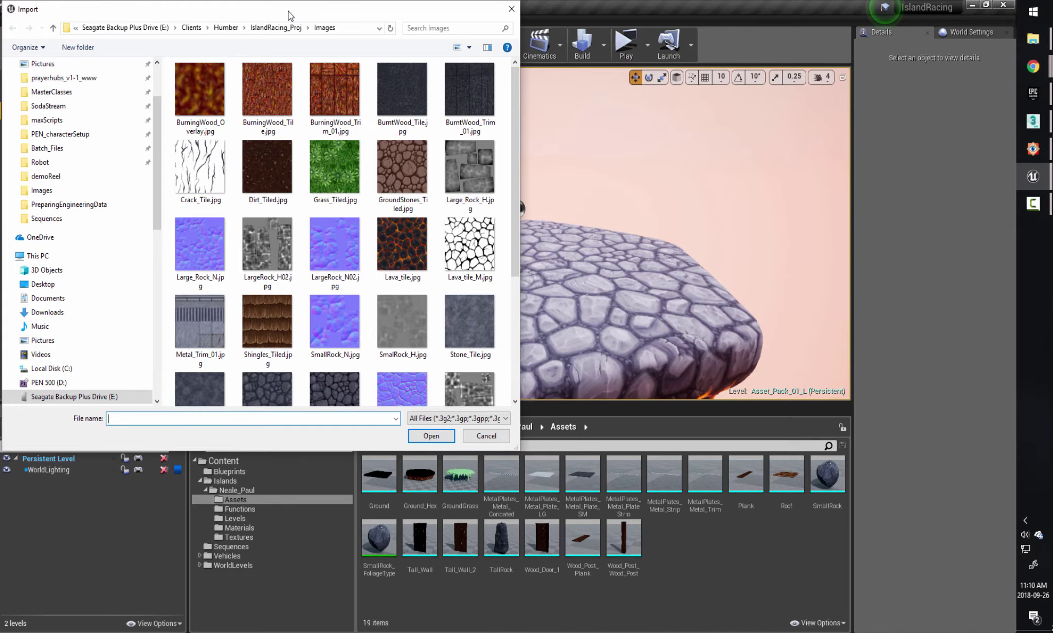
{"action": "left_click_drag", "start_coordinate": [291, 11], "coordinate": [340, 47]}
{"action": "left_click", "coordinate": [360, 64]}
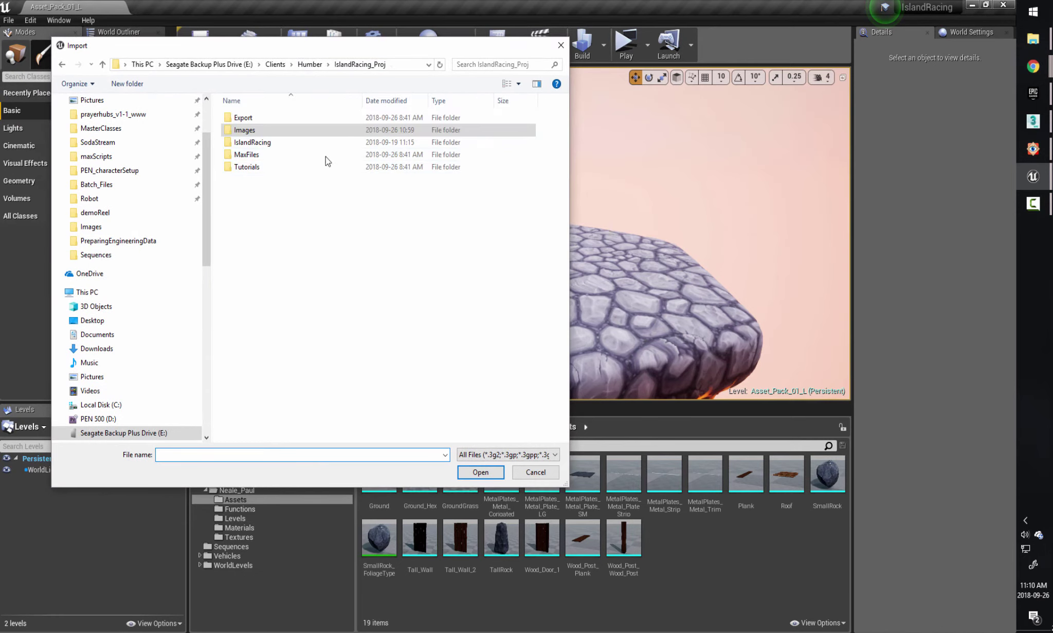
{"action": "double_click", "coordinate": [239, 118]}
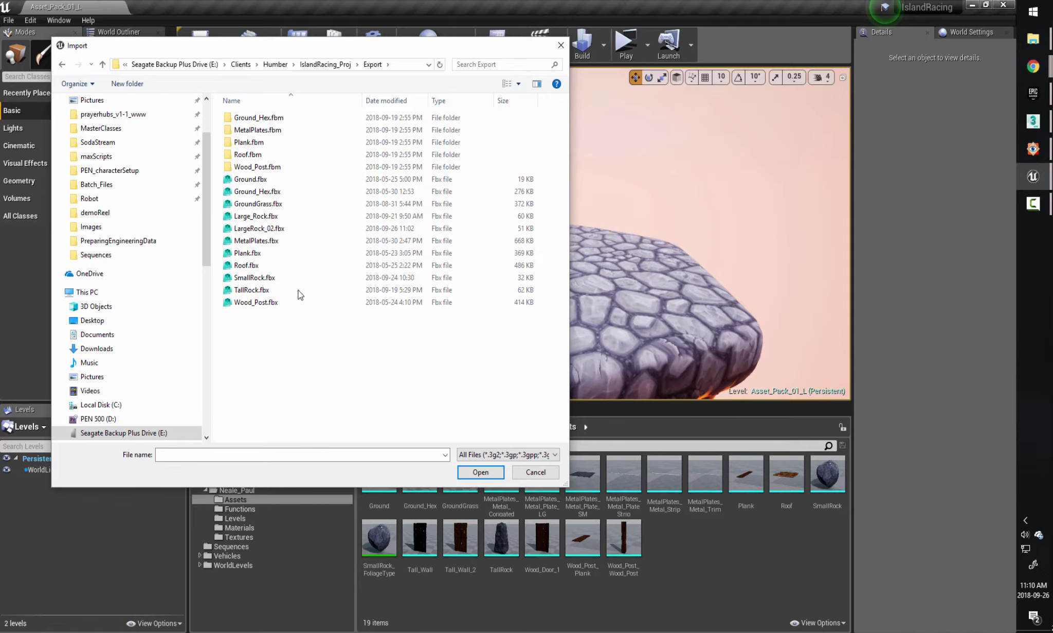
{"action": "double_click", "coordinate": [229, 229]}
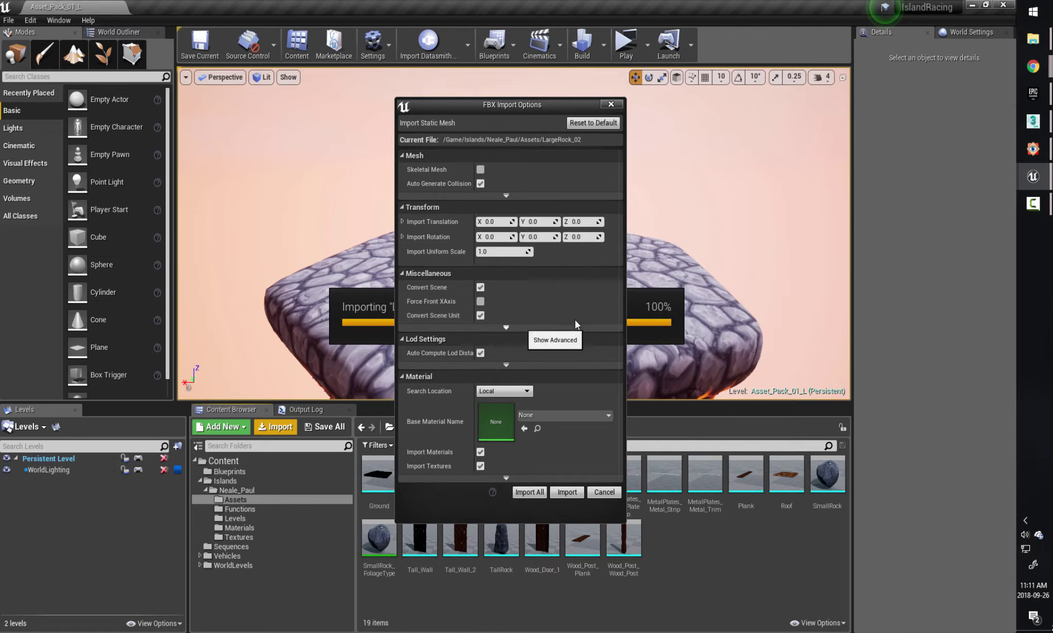
{"action": "left_click", "coordinate": [530, 493]}
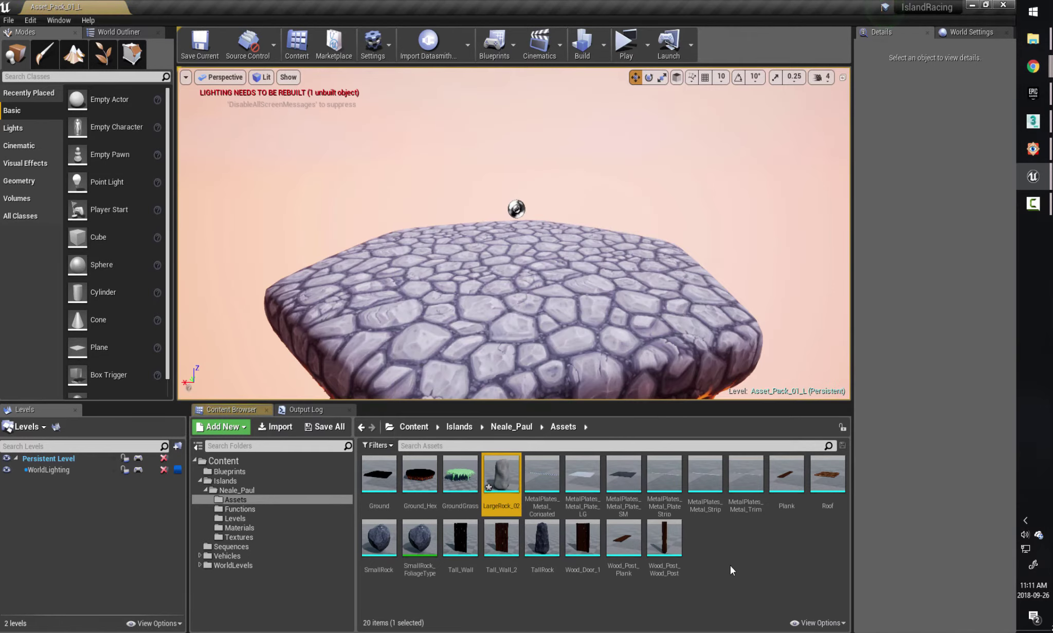
Place a test copy of LargeRock_02 on the level platform, then delete it.
{"action": "left_click_drag", "start_coordinate": [507, 480], "coordinate": [486, 303]}
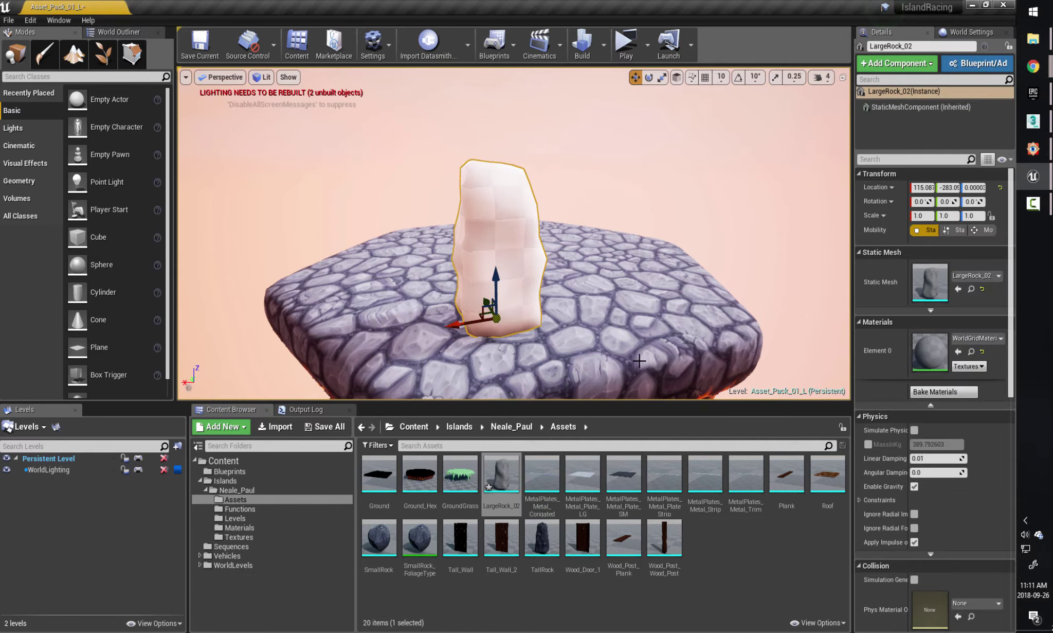
{"action": "left_click_drag", "start_coordinate": [585, 316], "coordinate": [563, 319], "text": "alt"}
{"action": "key", "text": "Delete"}
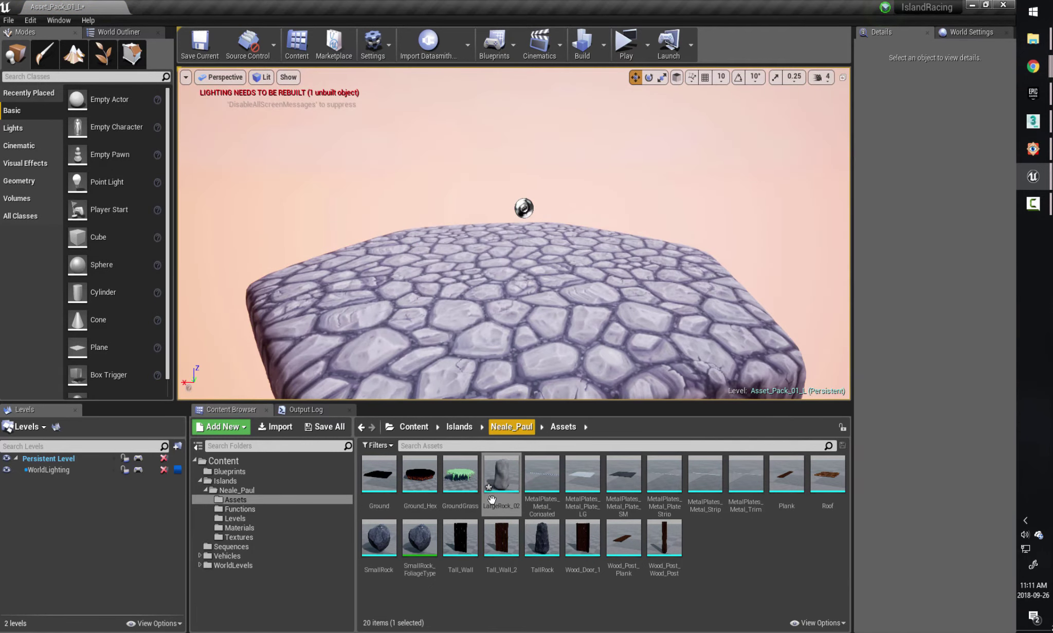
Open LargeRock_02 in the mesh editor and inspect it in wireframe and lit views.
{"action": "double_click", "coordinate": [502, 479]}
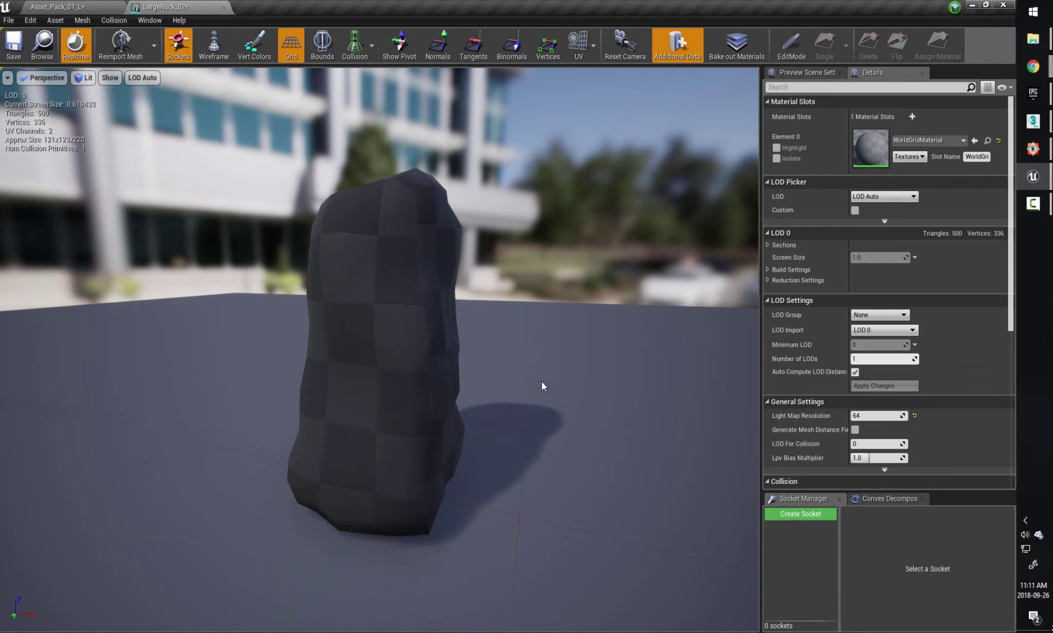
{"action": "left_click_drag", "start_coordinate": [451, 358], "coordinate": [381, 363]}
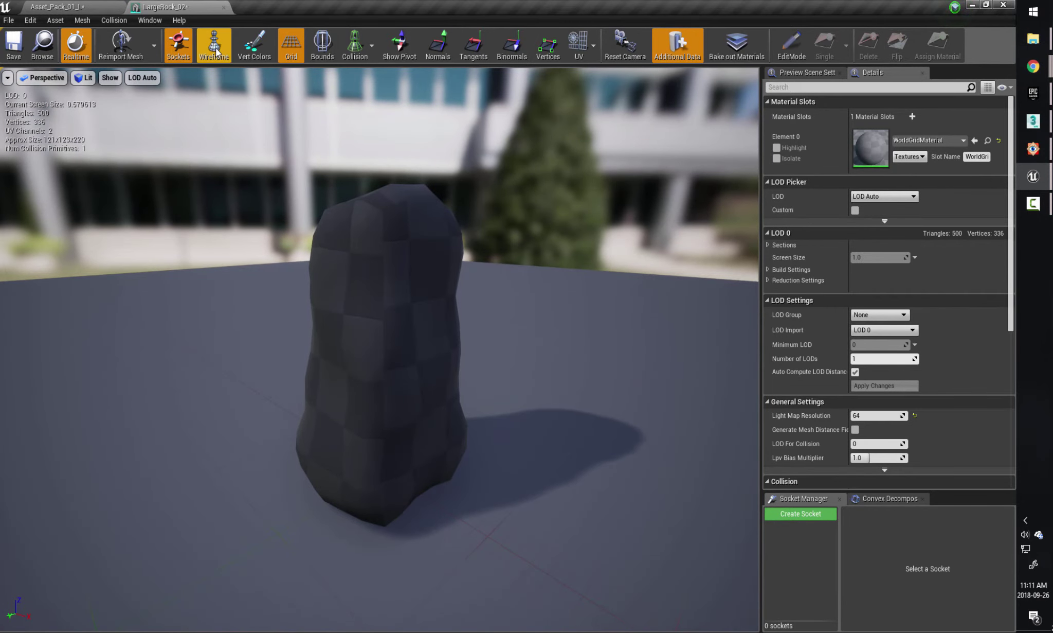
{"action": "left_click", "coordinate": [213, 46]}
{"action": "scroll", "coordinate": [456, 385], "scroll_direction": "down", "scroll_amount": 2}
{"action": "mouse_move", "coordinate": [457, 385]}
{"action": "left_mouse_down"}
{"action": "mouse_move", "coordinate": [483, 442]}
{"action": "mouse_move", "coordinate": [459, 414]}
{"action": "mouse_move", "coordinate": [459, 391]}
{"action": "left_mouse_up"}
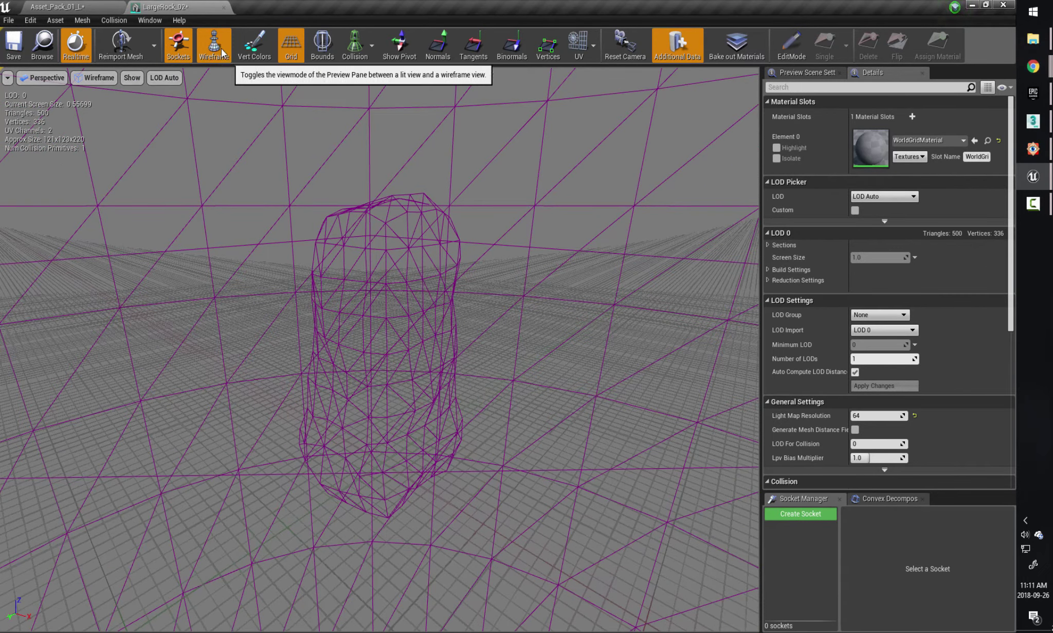
{"action": "left_click", "coordinate": [218, 52]}
{"action": "left_click_drag", "start_coordinate": [446, 307], "coordinate": [612, 322]}
{"action": "left_click_drag", "start_coordinate": [509, 307], "coordinate": [513, 307]}
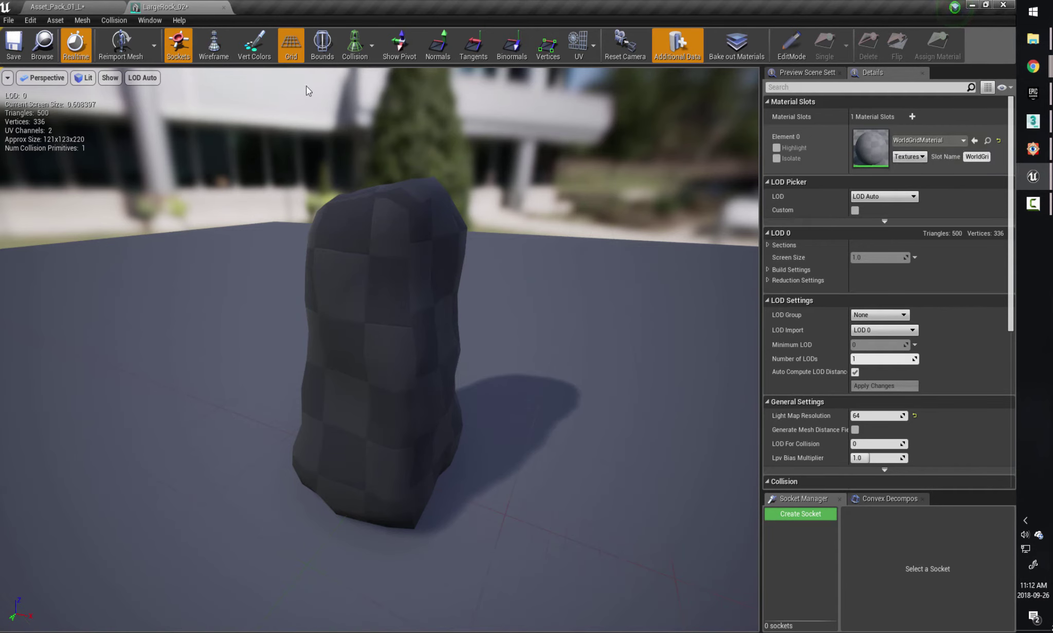
{"action": "left_click", "coordinate": [57, 6]}
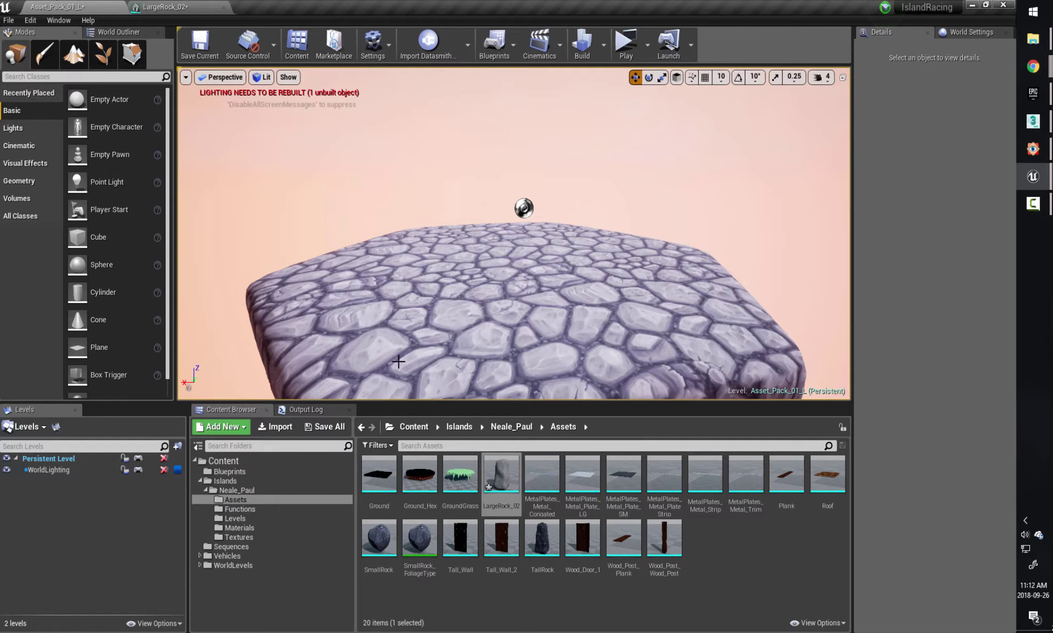
Import LargeRock_H02.jpg and LargeRock_N02.jpg from IslandRacing_Proj/Images into the Textures folder.
{"action": "left_click", "coordinate": [243, 537]}
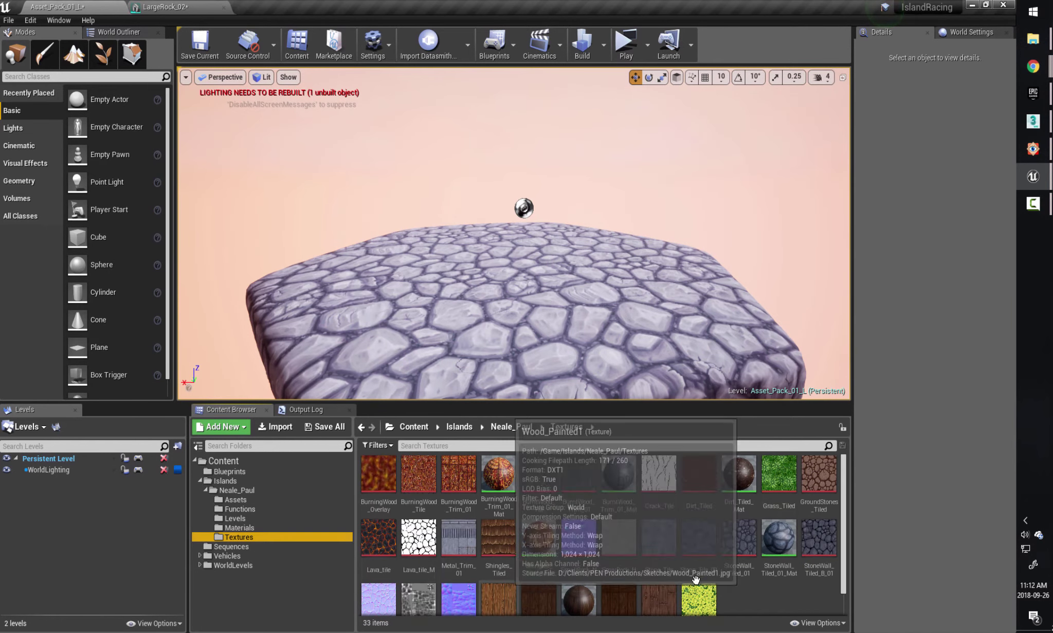
{"action": "scroll", "coordinate": [746, 582], "scroll_direction": "down", "scroll_amount": 1}
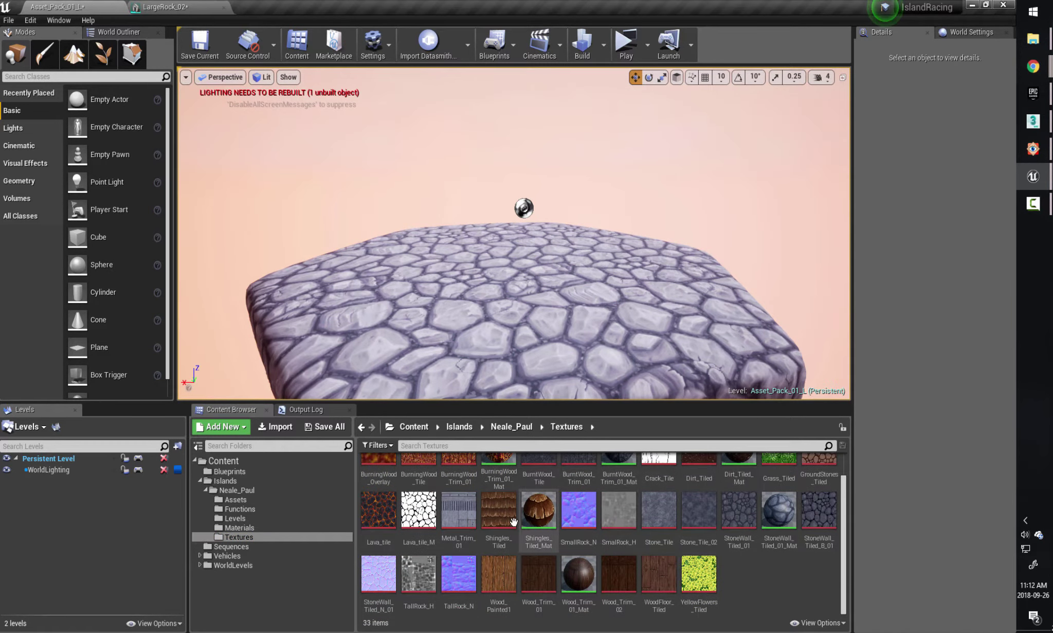
{"action": "left_click", "coordinate": [282, 428]}
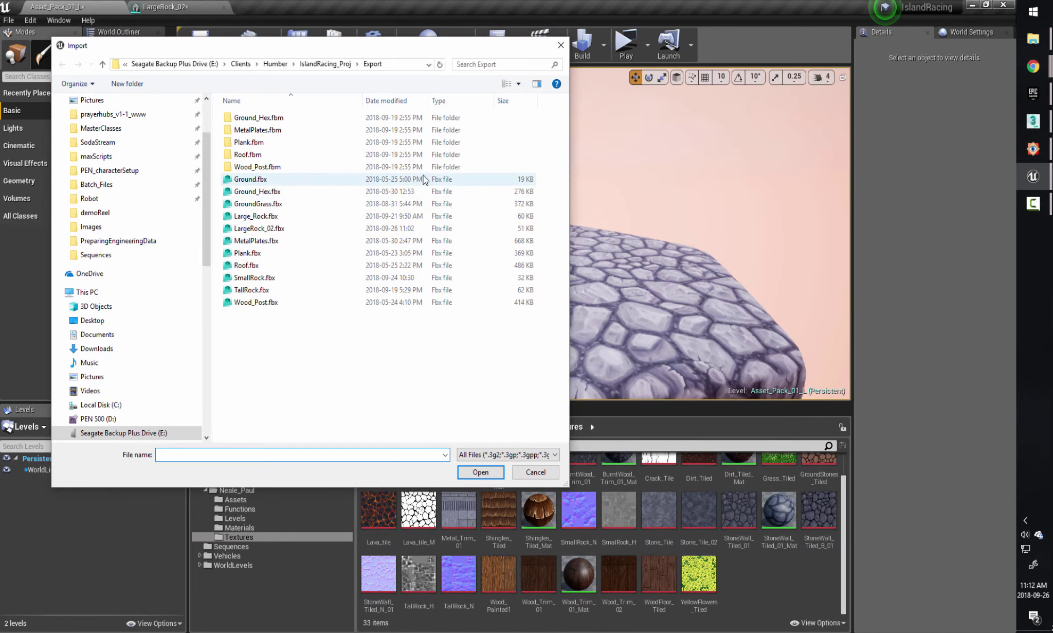
{"action": "left_click", "coordinate": [322, 63]}
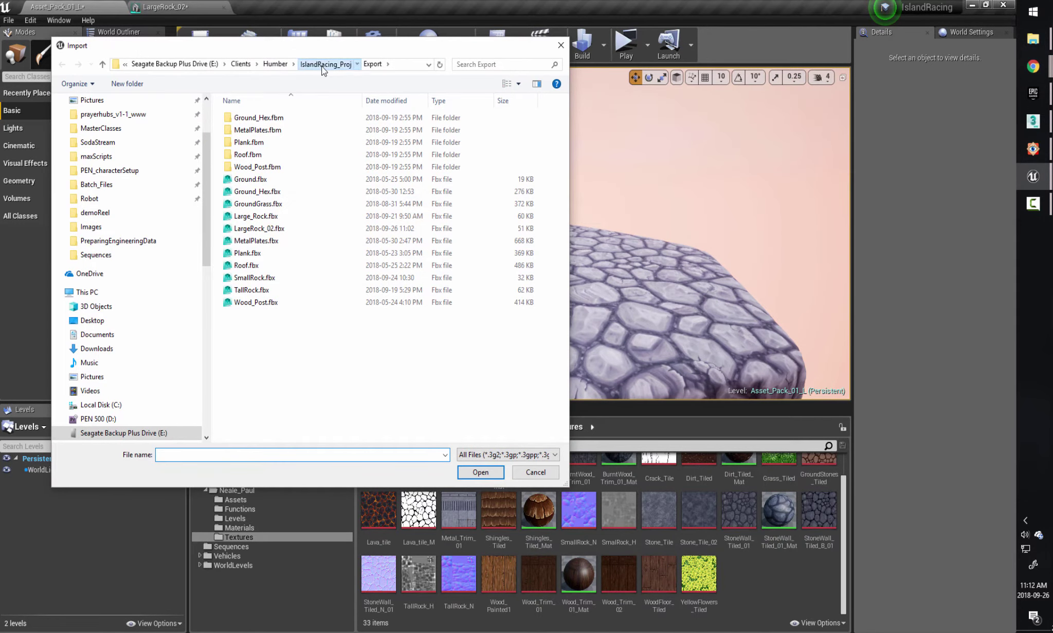
{"action": "double_click", "coordinate": [242, 130]}
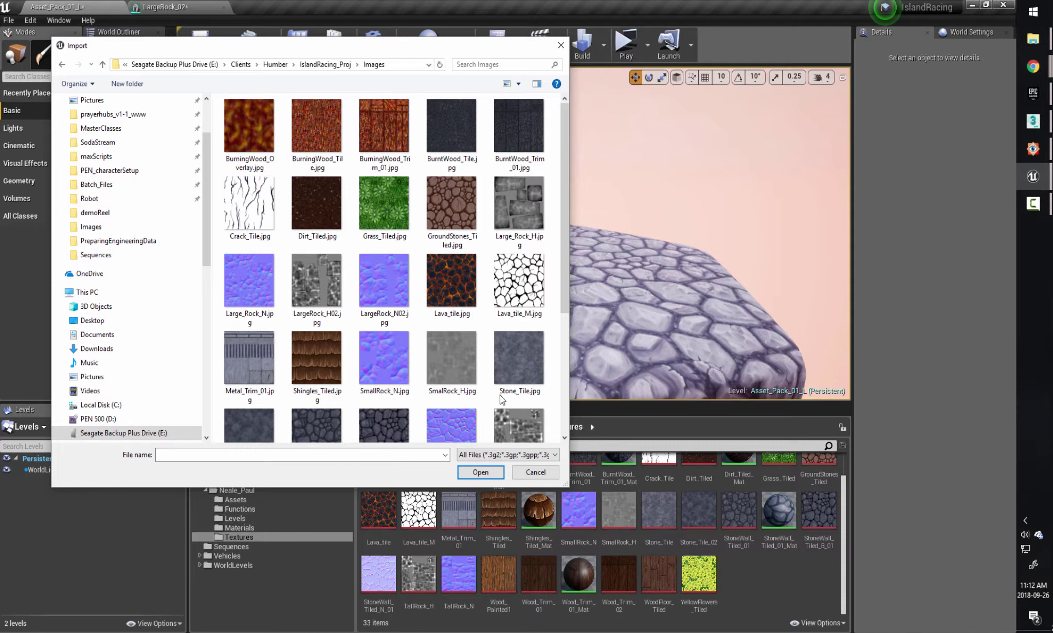
{"action": "left_click", "coordinate": [316, 276]}
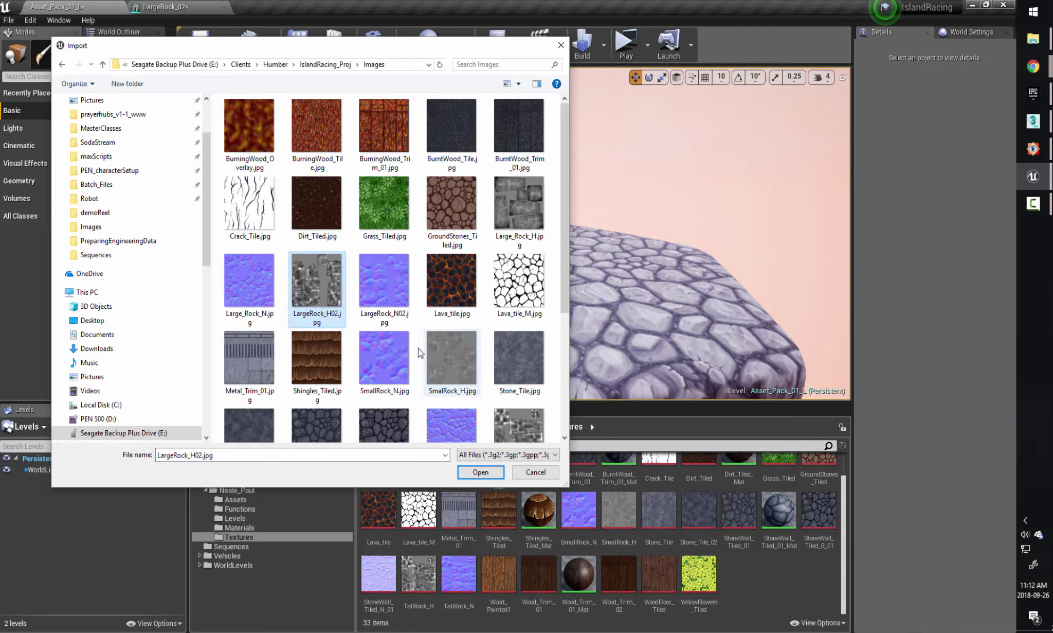
{"action": "left_click", "coordinate": [385, 282], "text": "ctrl"}
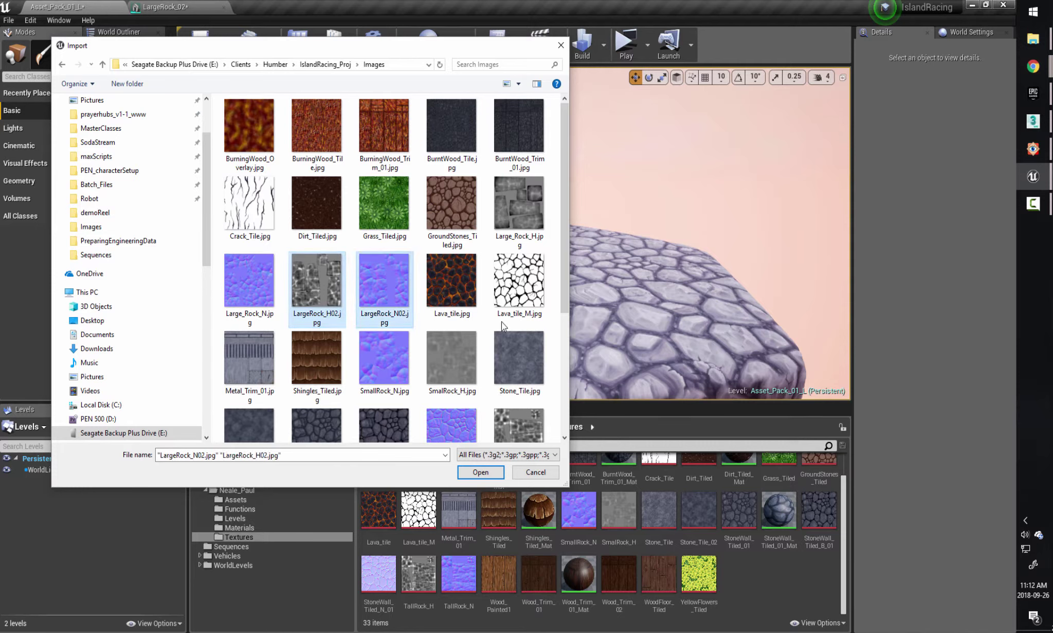
{"action": "left_click", "coordinate": [480, 471]}
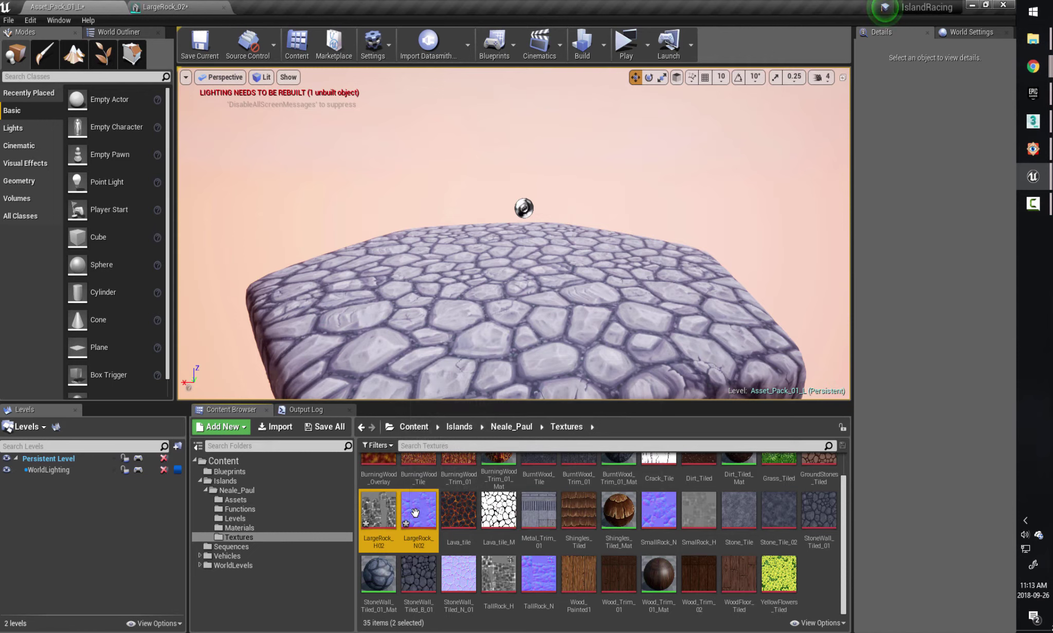
{"action": "mouse_move", "coordinate": [416, 512]}
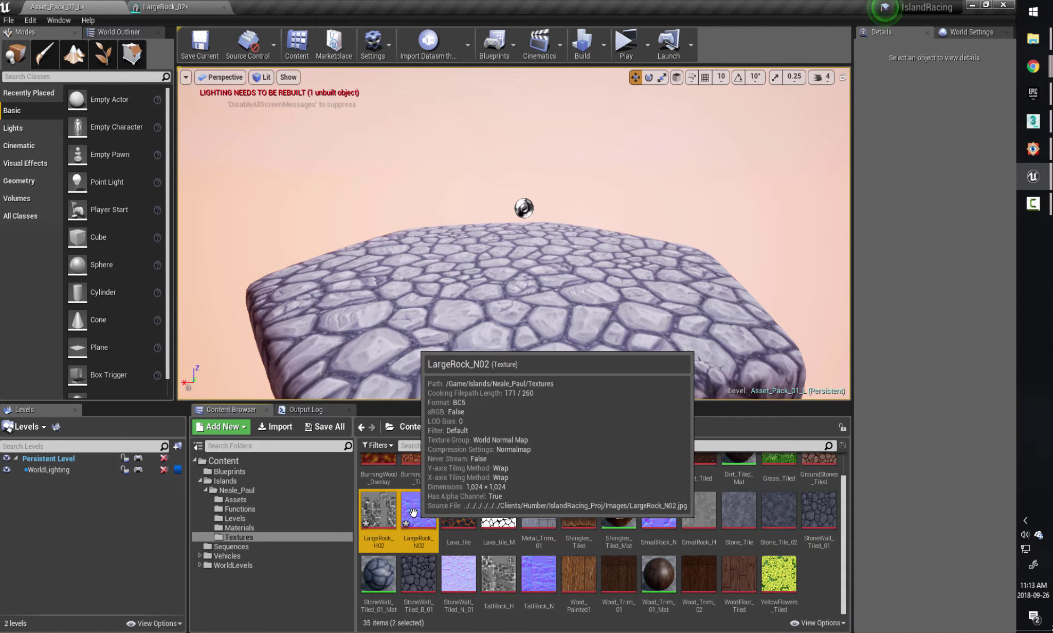
{"action": "left_click", "coordinate": [240, 527]}
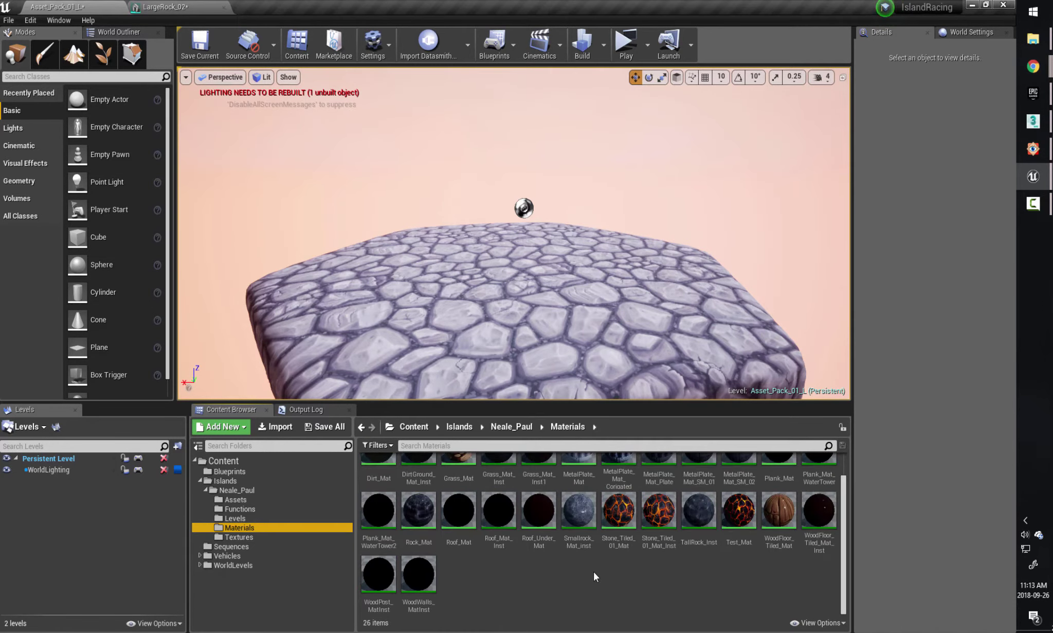
Add a new Material asset from the folder's context menu and name it Rock_02_Mat.
{"action": "right_click", "coordinate": [488, 581]}
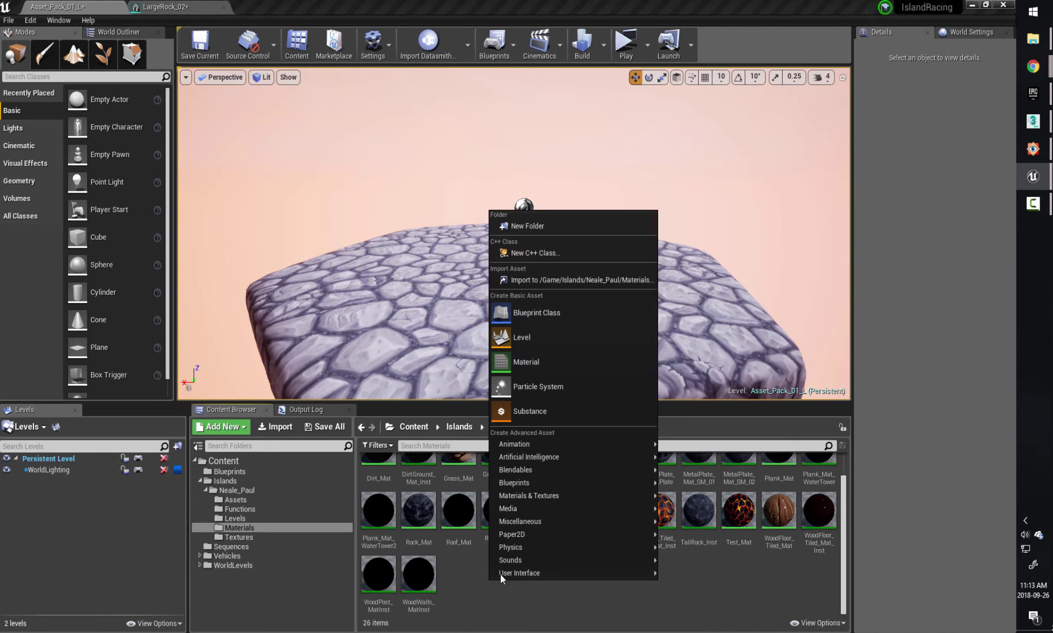
{"action": "left_click", "coordinate": [531, 362]}
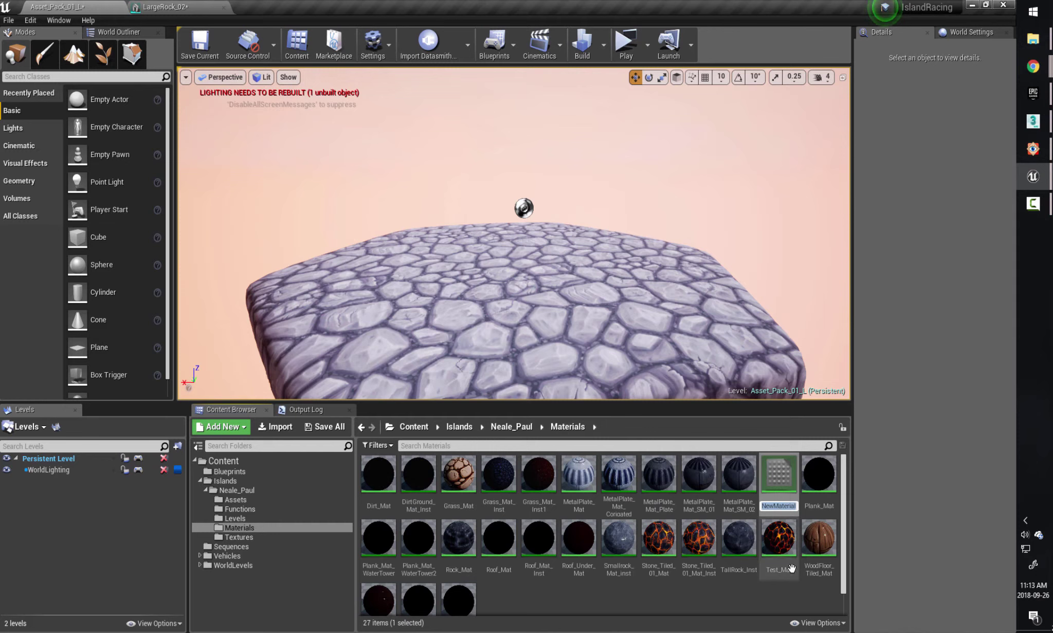
{"action": "type", "text": "Rock"}
{"action": "type", "text": "_"}
{"action": "type", "text": "02"}
{"action": "type", "text": "_"}
{"action": "type", "text": "Mat"}
{"action": "key", "text": "Return"}
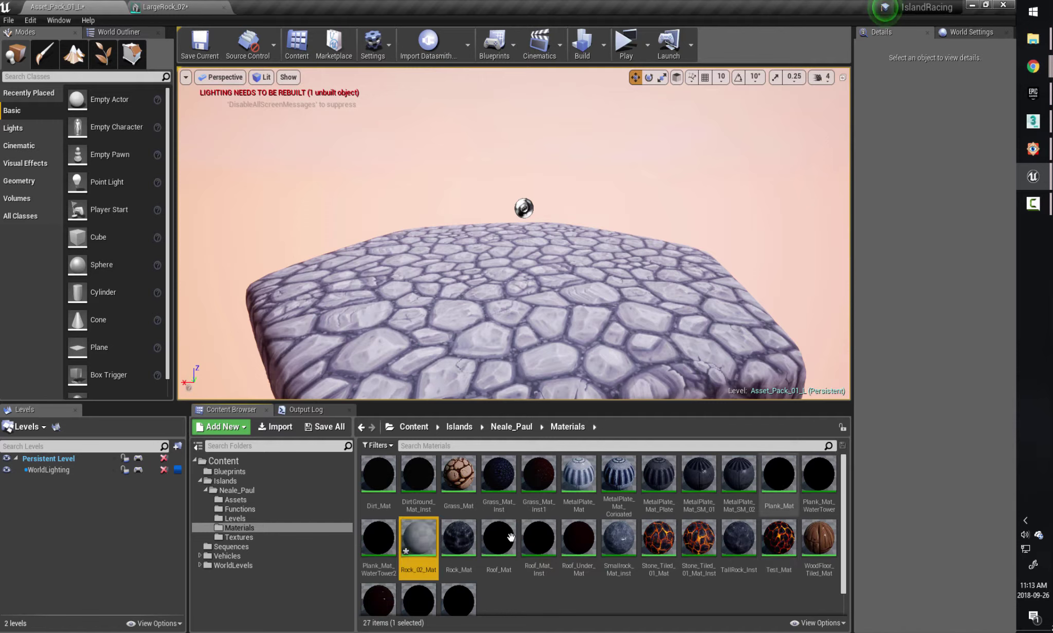
Open Rock_02_Mat and drag the LargeRock_H02 and LargeRock_N02 textures into its graph.
{"action": "double_click", "coordinate": [409, 540]}
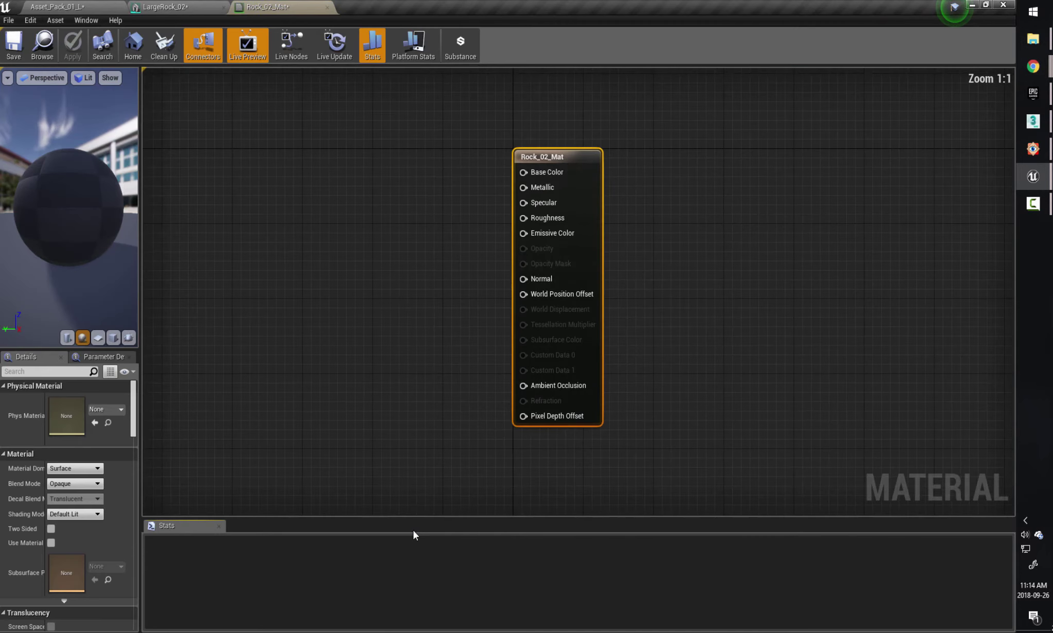
{"action": "right_click_drag", "start_coordinate": [726, 292], "coordinate": [898, 289]}
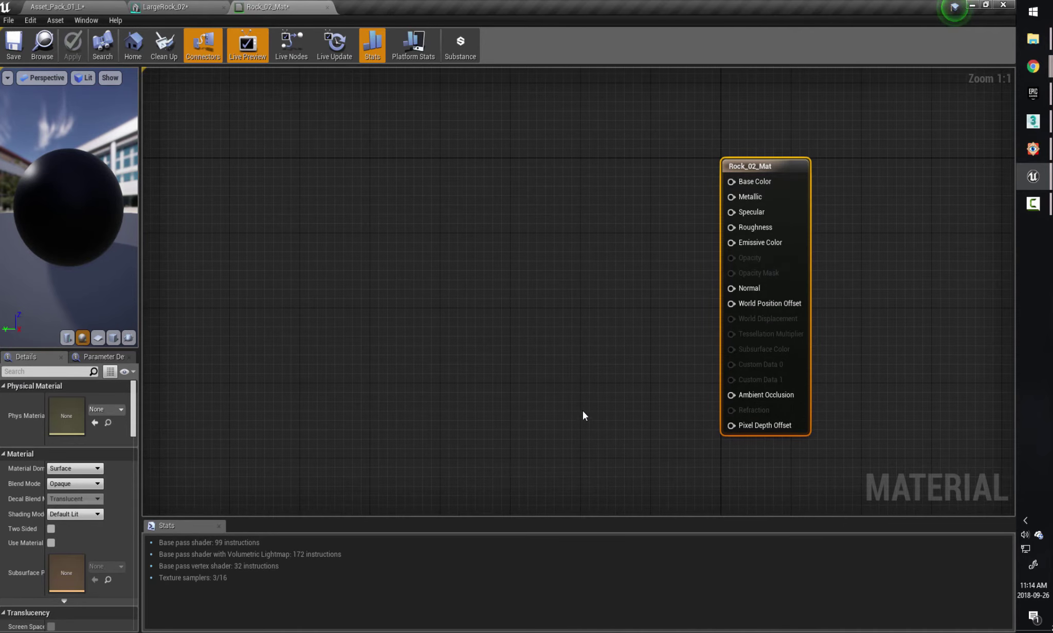
{"action": "left_click_drag", "start_coordinate": [266, 7], "coordinate": [514, 82]}
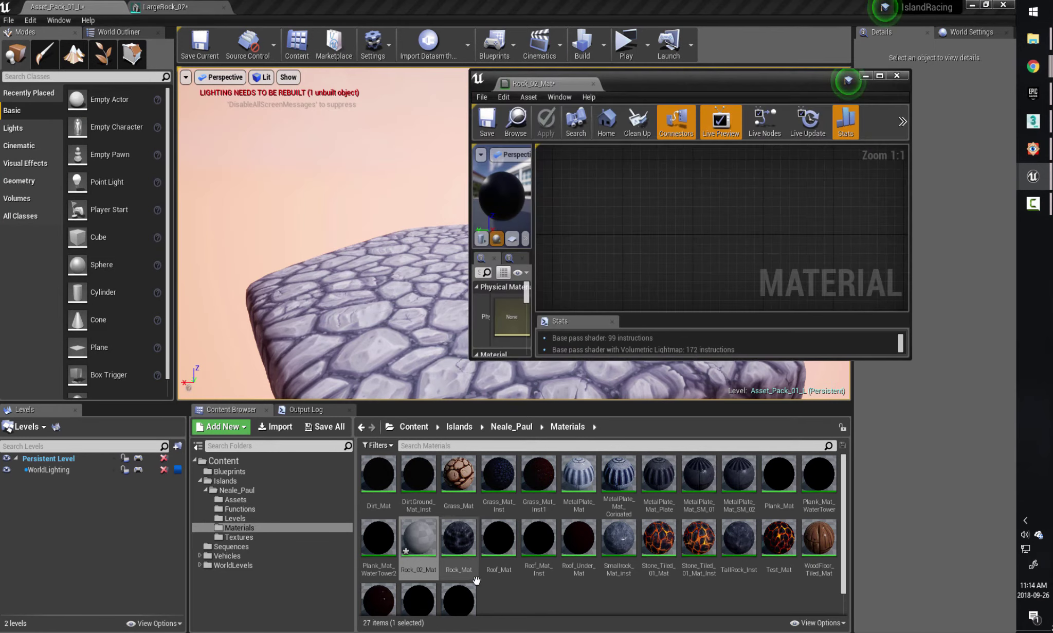
{"action": "left_click", "coordinate": [240, 537]}
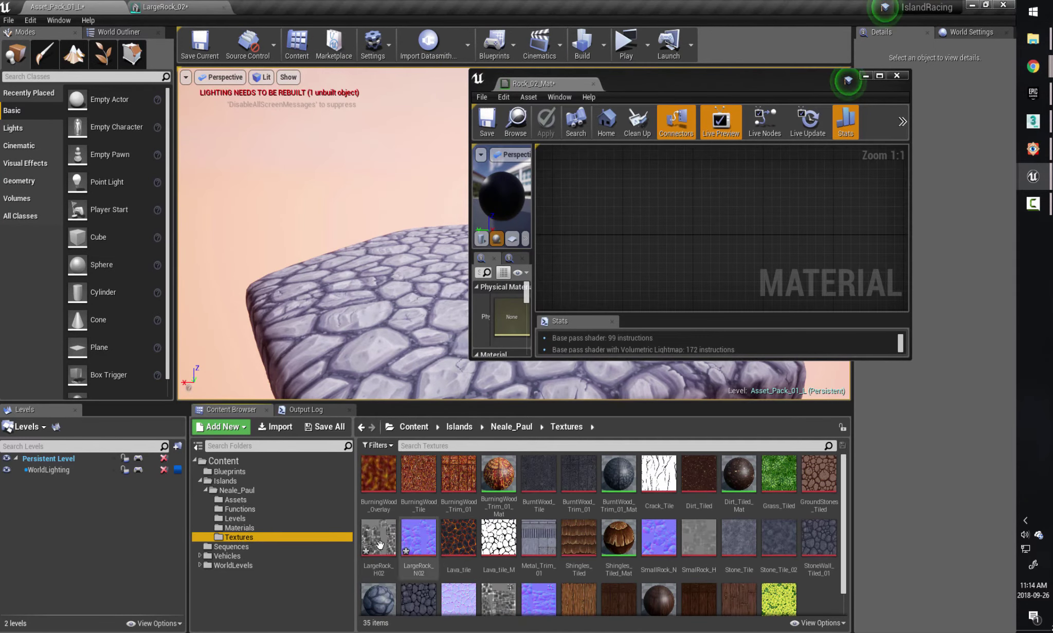
{"action": "left_click", "coordinate": [380, 544]}
{"action": "left_click", "coordinate": [419, 537], "text": "ctrl"}
{"action": "left_click_drag", "start_coordinate": [419, 538], "coordinate": [627, 234]}
{"action": "left_click_drag", "start_coordinate": [528, 83], "coordinate": [330, 7]}
Centre the normal-map node, then select Rock_02_Mat in the level's Materials folder.
{"action": "left_click", "coordinate": [520, 321]}
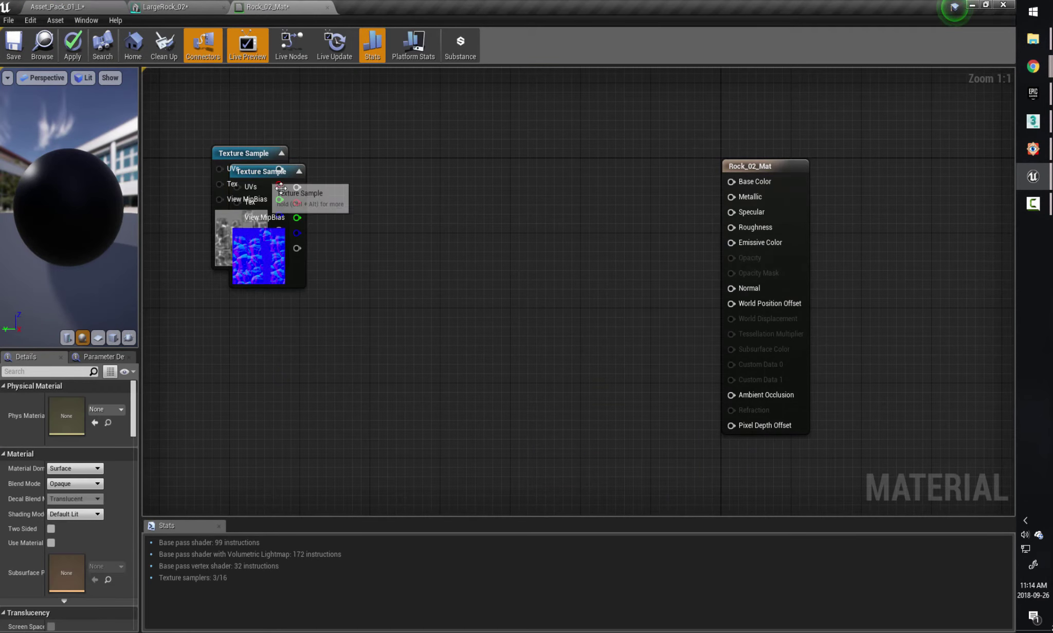
{"action": "left_click_drag", "start_coordinate": [258, 170], "coordinate": [486, 315]}
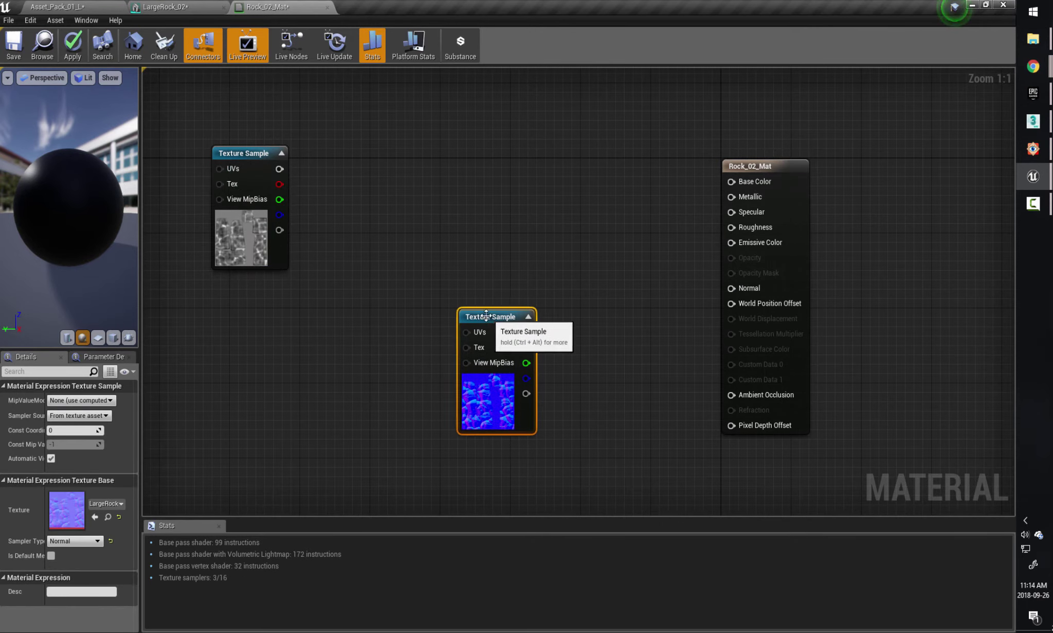
{"action": "left_click", "coordinate": [198, 7]}
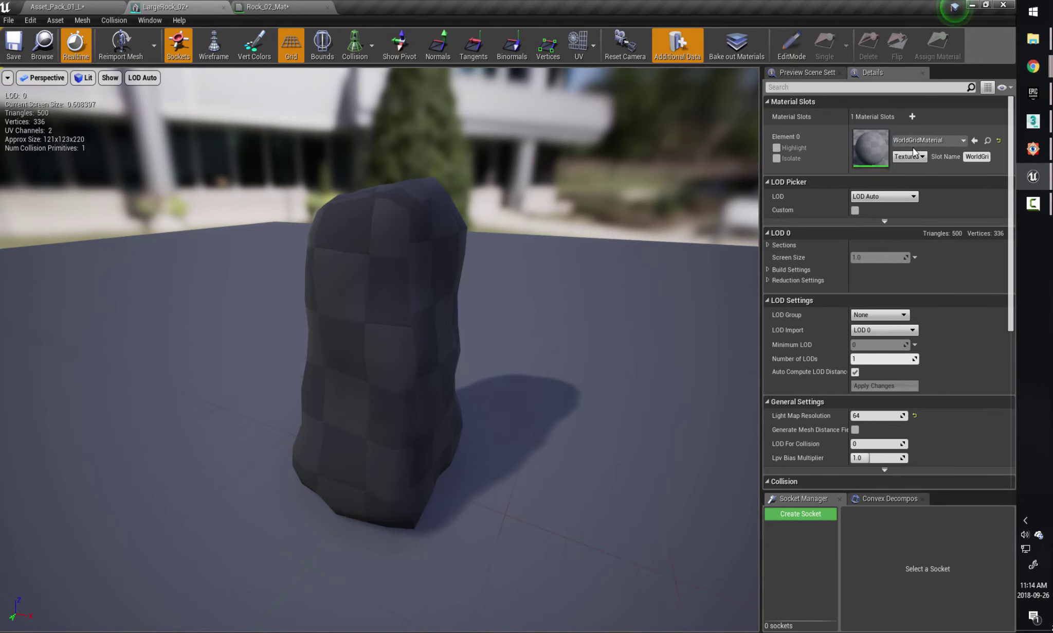
{"action": "left_click", "coordinate": [265, 7]}
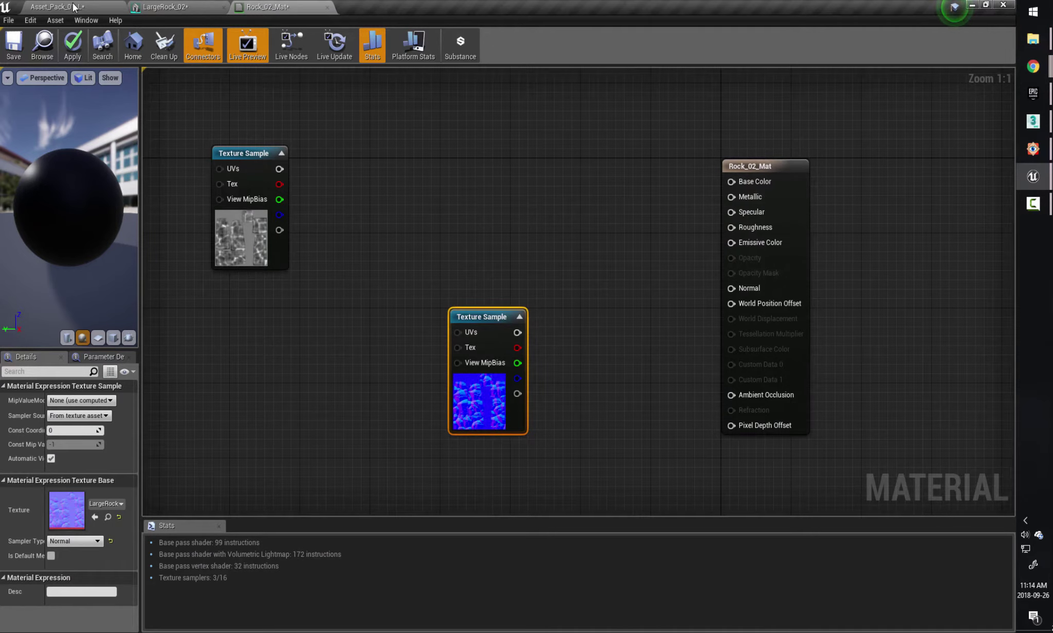
{"action": "left_click", "coordinate": [56, 7]}
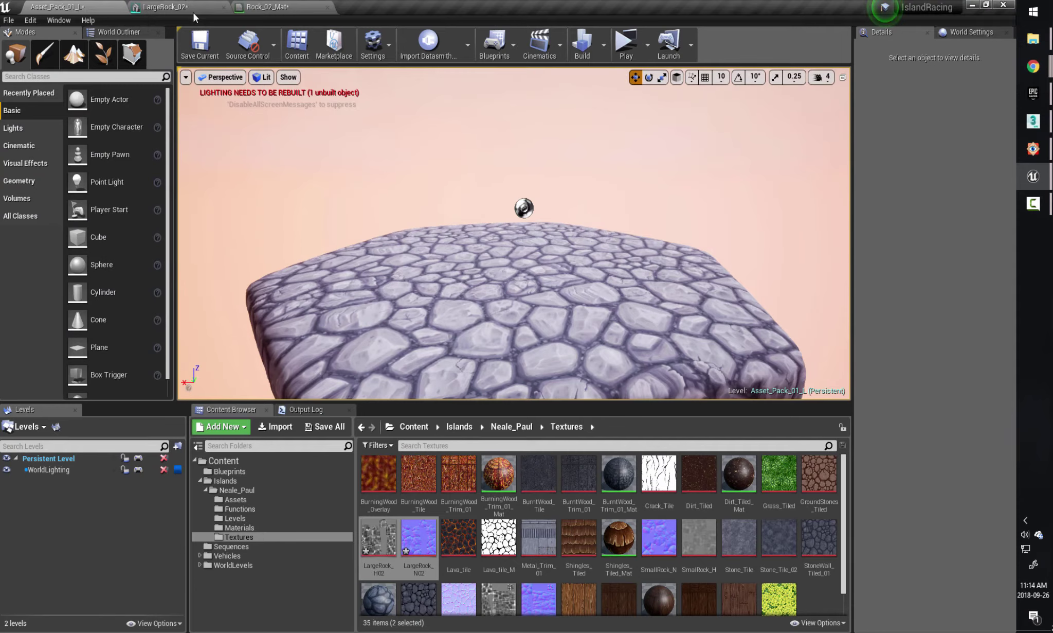
{"action": "left_click", "coordinate": [272, 528]}
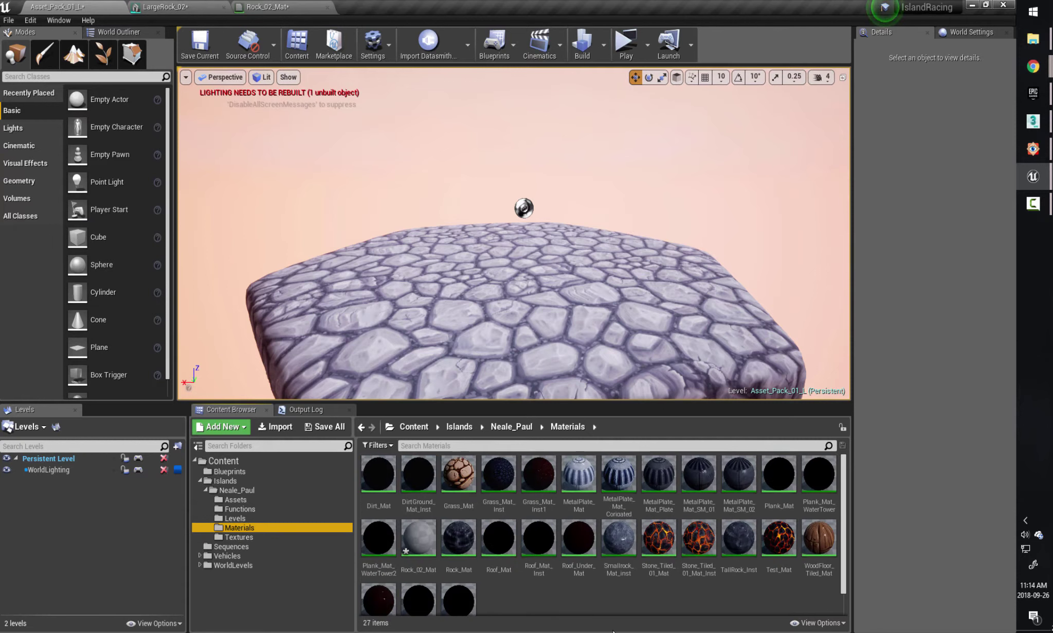
{"action": "left_click", "coordinate": [420, 544]}
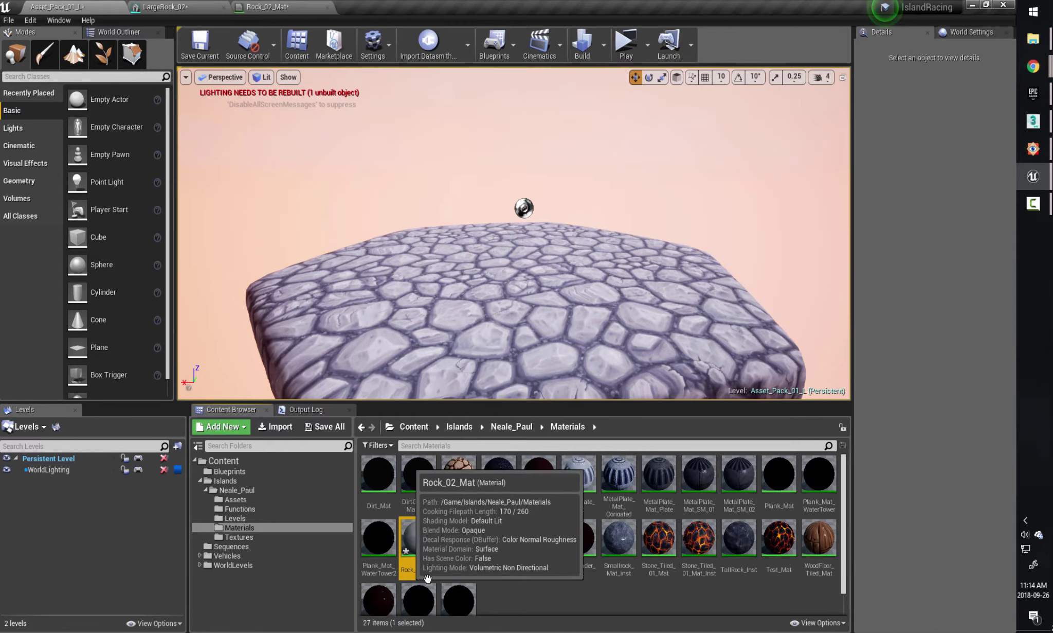
Create a material instance of Rock_02_Mat named Large_Rock_02_Mat_Inst.
{"action": "right_click", "coordinate": [420, 545]}
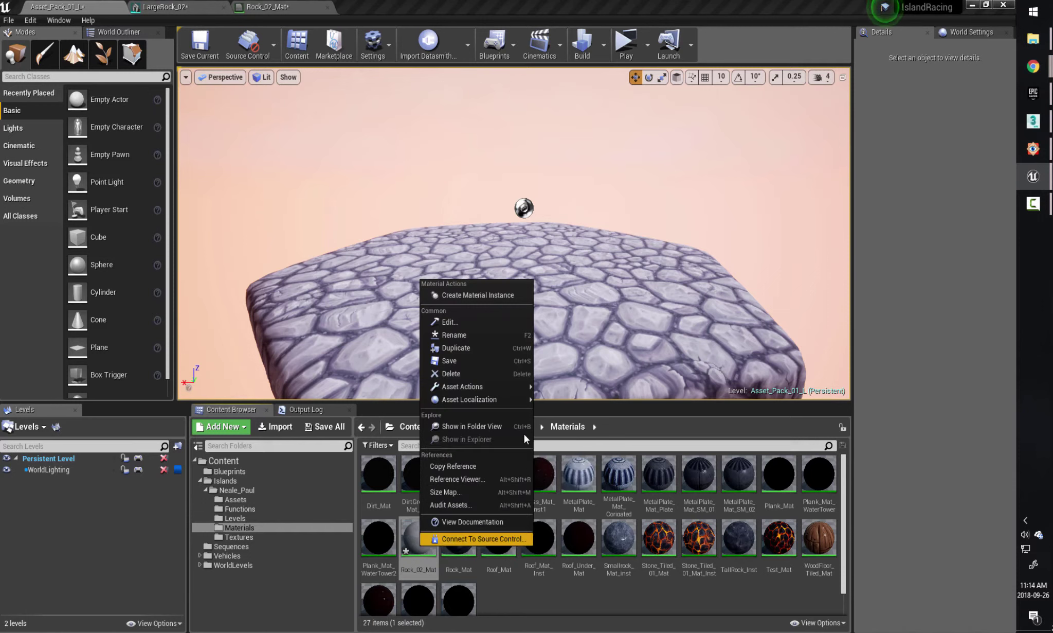
{"action": "left_click", "coordinate": [473, 294]}
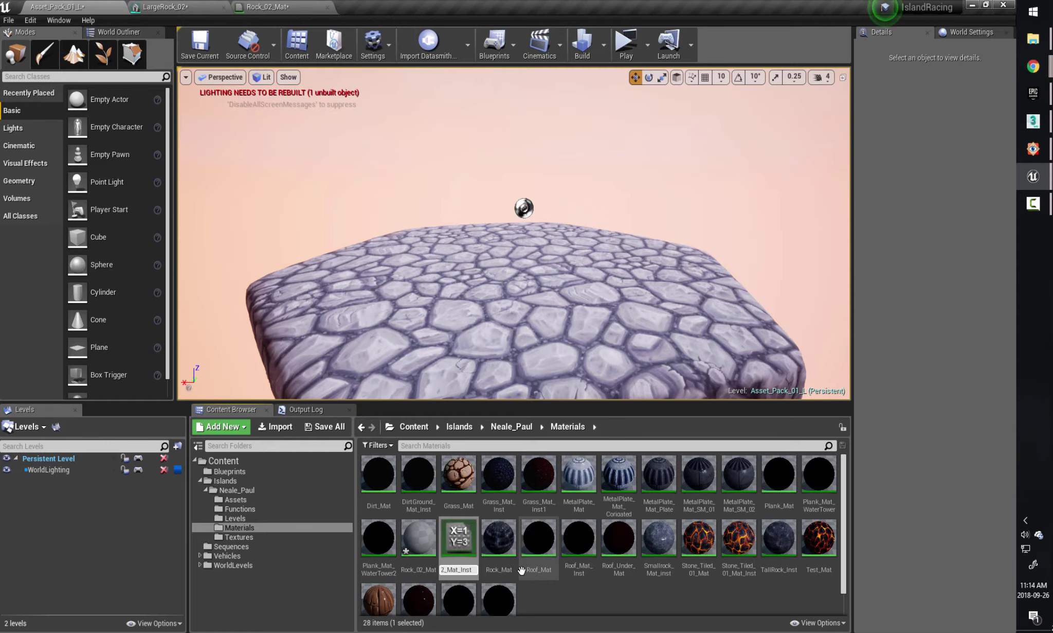
{"action": "key", "text": "Return"}
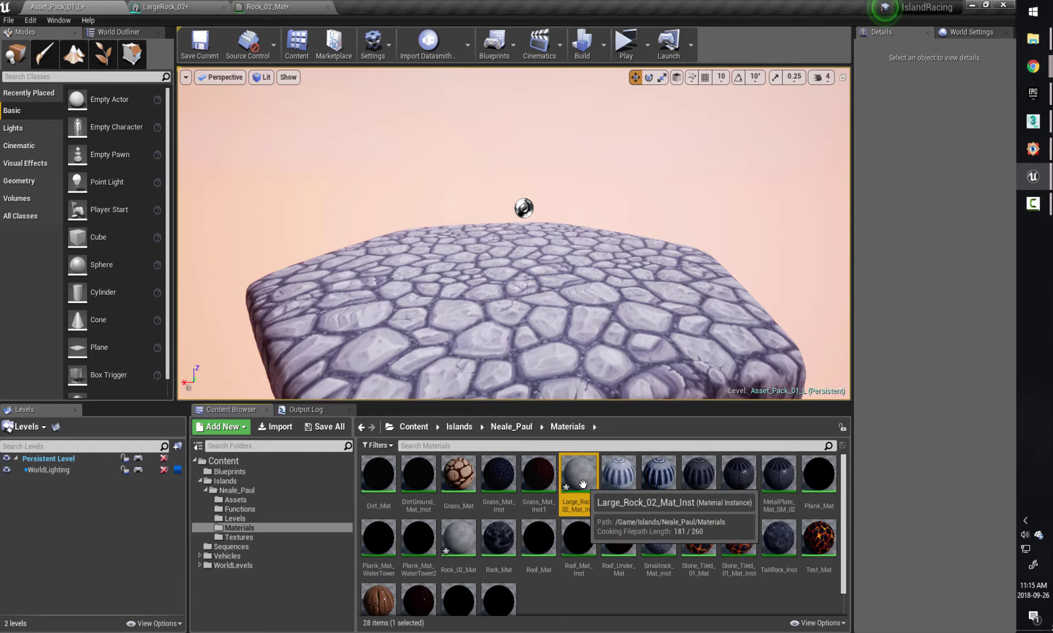
Open Large_Rock_02_Mat_Inst and preview it on the sphere alongside the Rock_02_Mat graph.
{"action": "double_click", "coordinate": [579, 476]}
{"action": "left_click_drag", "start_coordinate": [420, 356], "coordinate": [329, 355]}
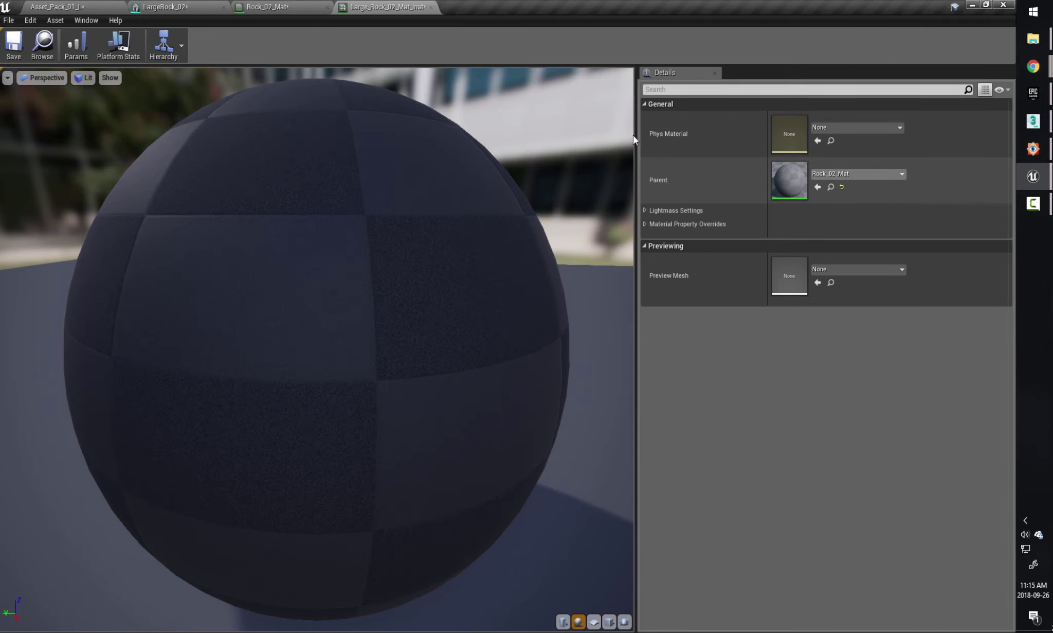
{"action": "left_click", "coordinate": [288, 7]}
{"action": "left_click", "coordinate": [377, 7]}
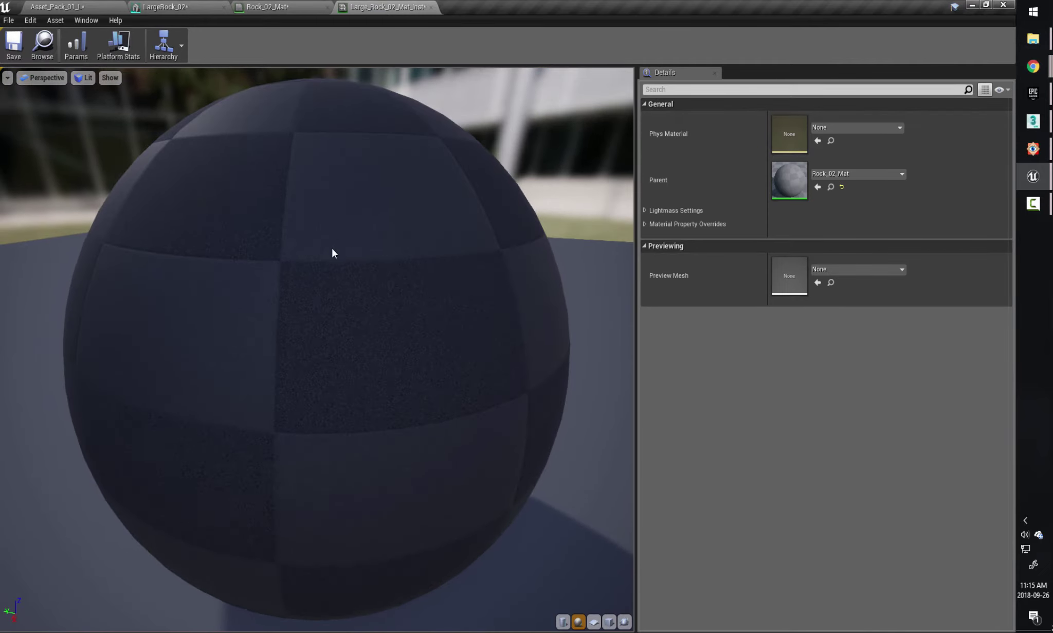
{"action": "left_click", "coordinate": [289, 7]}
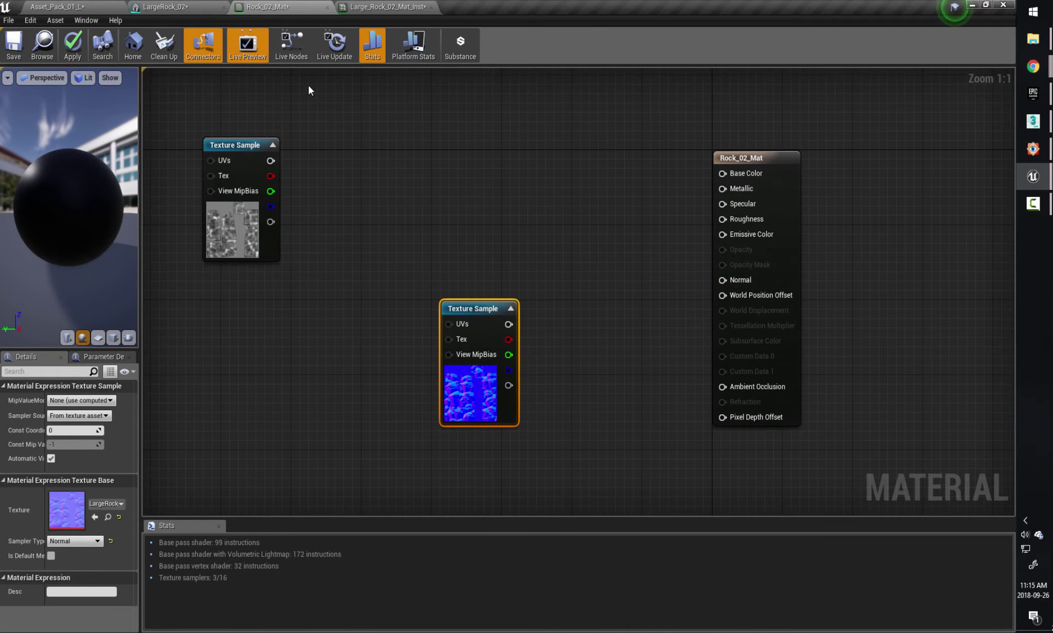
Shift the normal-map Texture Sample right and connect its RGB output to Normal.
{"action": "left_click_drag", "start_coordinate": [466, 308], "coordinate": [724, 280]}
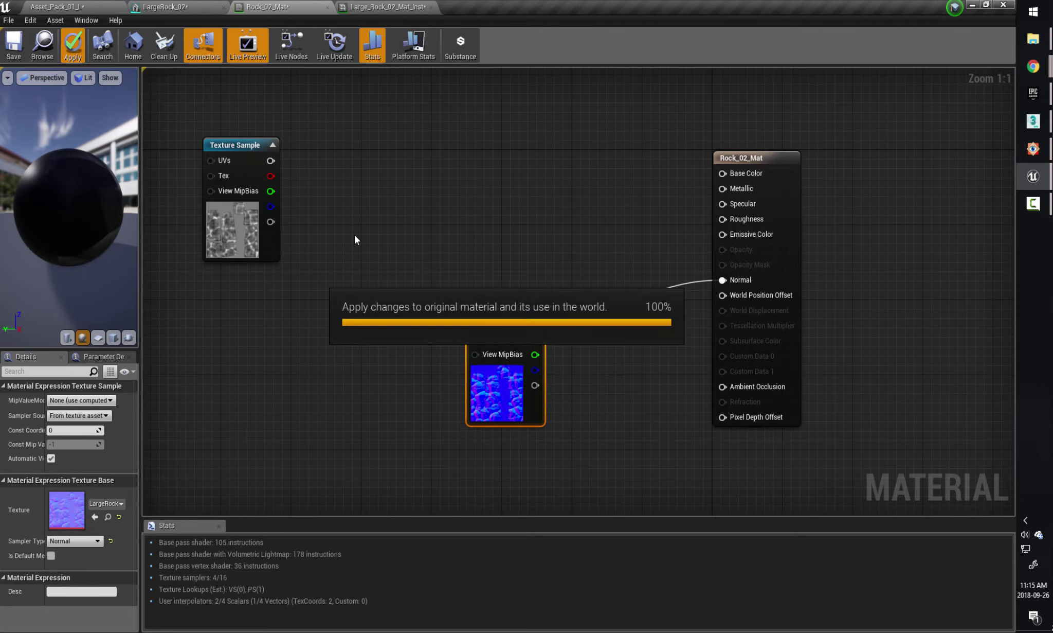
{"action": "left_click", "coordinate": [173, 6]}
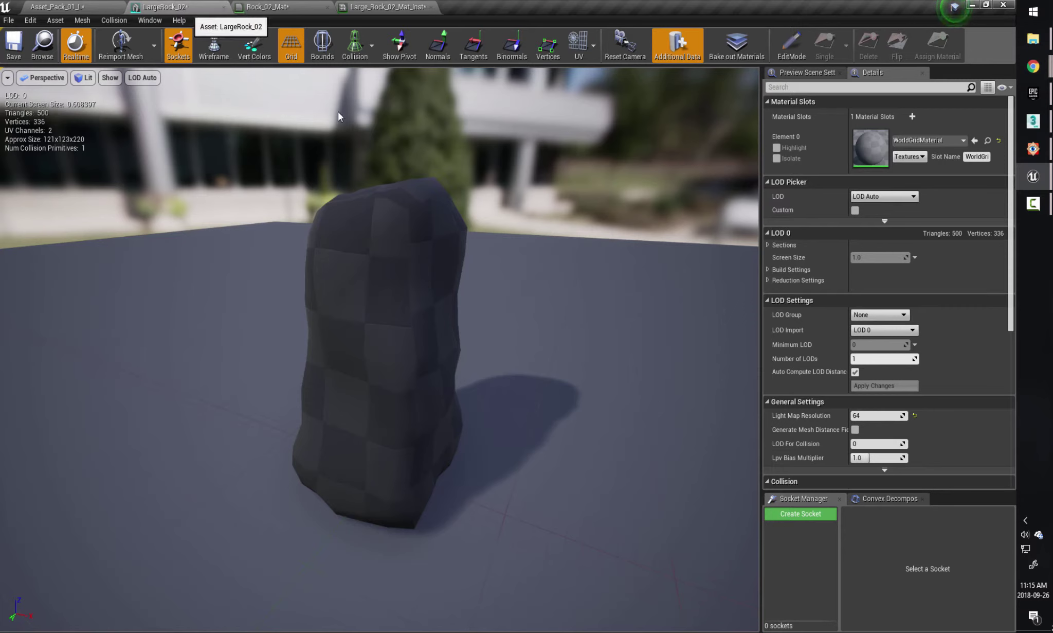
Set LargeRock_02's Element 0 material to Large_Rock_02_Mat_Inst via a 'lar' search and orbit to check.
{"action": "left_click", "coordinate": [935, 139]}
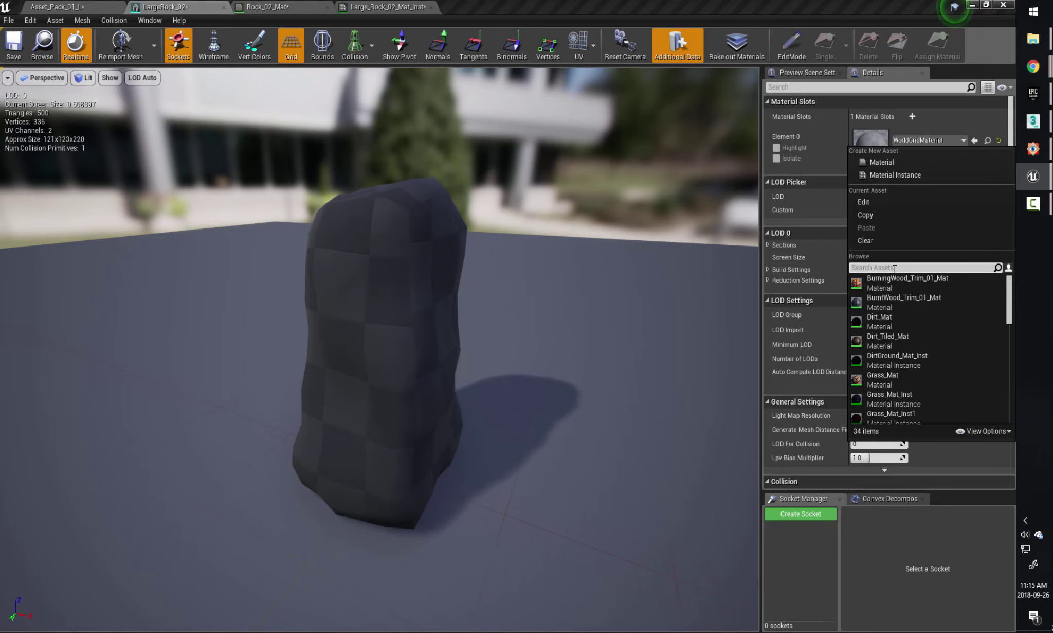
{"action": "type", "text": "lar"}
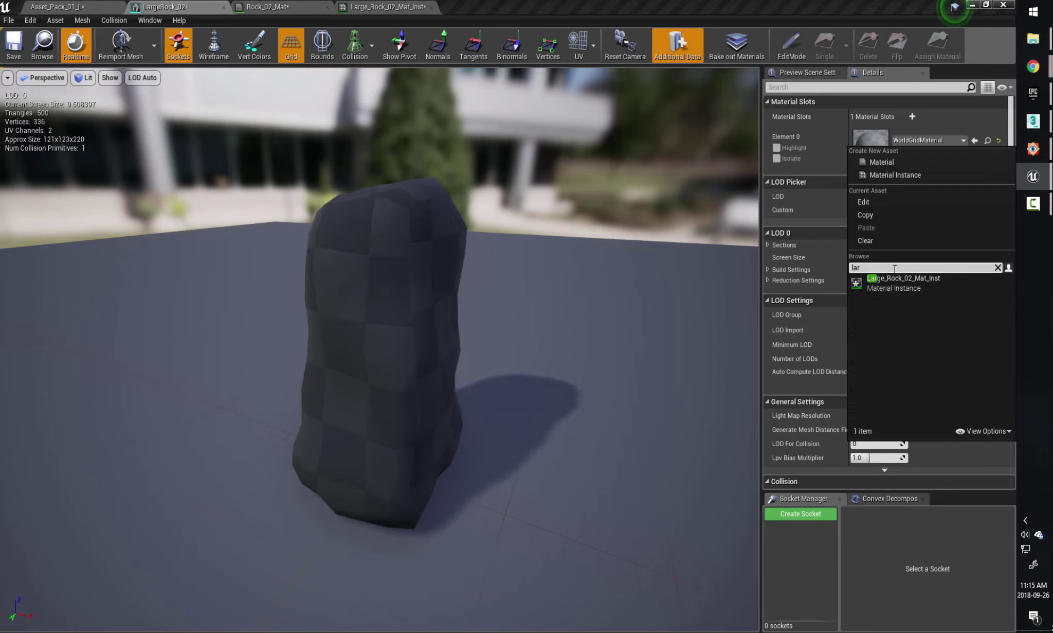
{"action": "left_click", "coordinate": [892, 283]}
{"action": "left_click", "coordinate": [401, 7]}
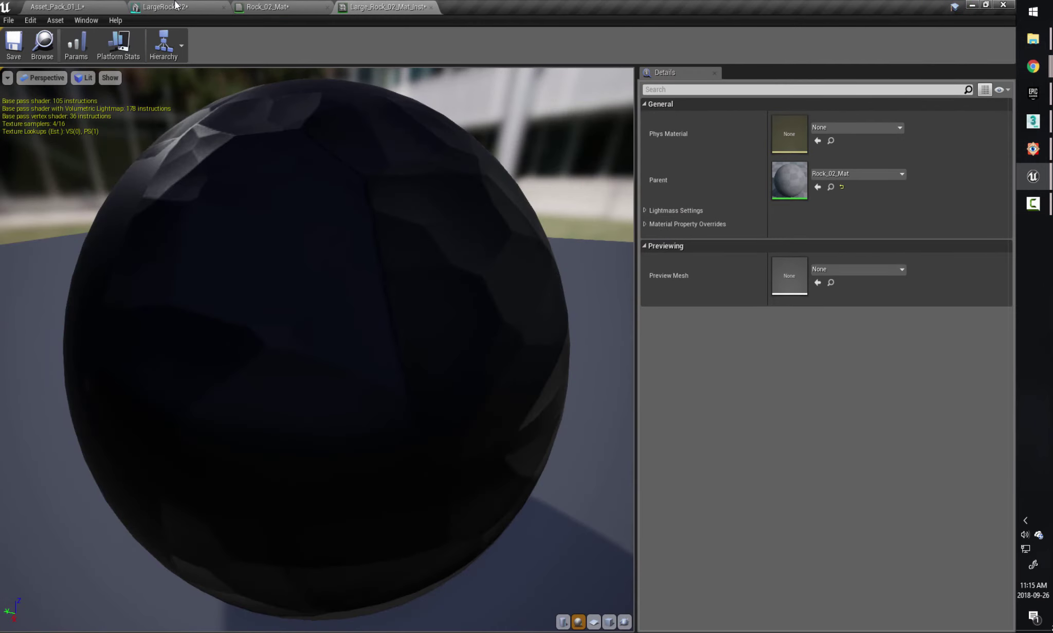
{"action": "left_click", "coordinate": [175, 5]}
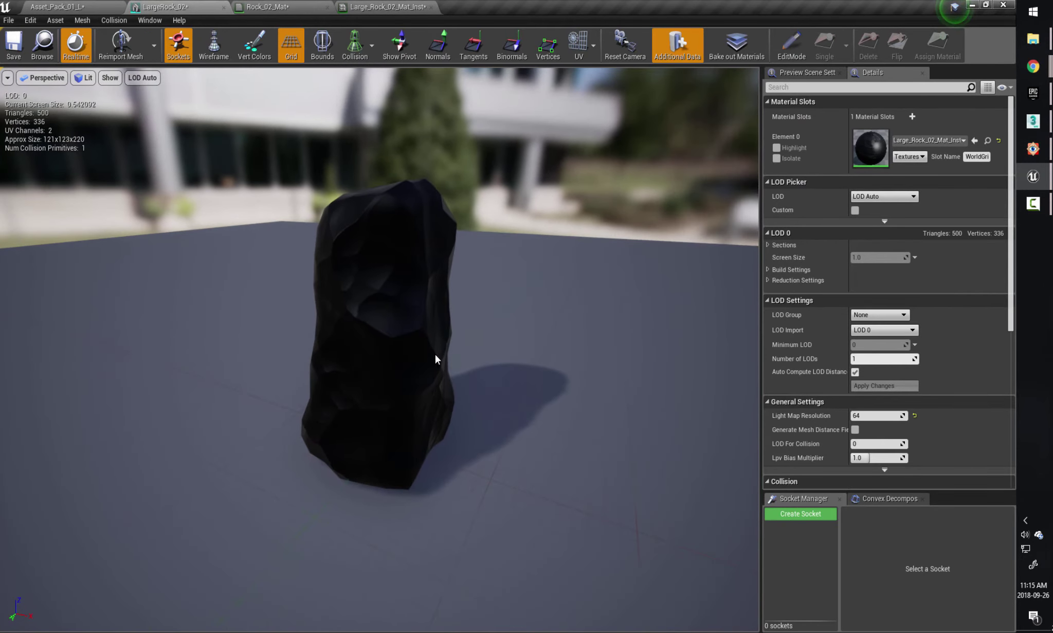
{"action": "left_click_drag", "start_coordinate": [381, 329], "coordinate": [329, 278], "text": "alt"}
{"action": "left_click_drag", "start_coordinate": [221, 355], "coordinate": [431, 77]}
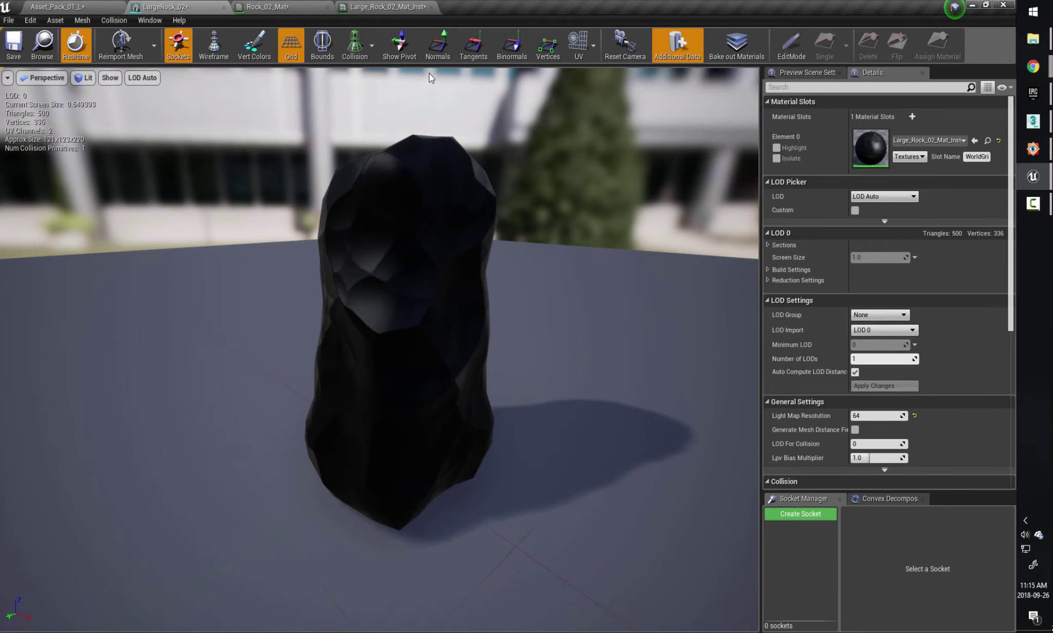
{"action": "left_click", "coordinate": [290, 11]}
{"action": "right_click_drag", "start_coordinate": [578, 236], "coordinate": [586, 273]}
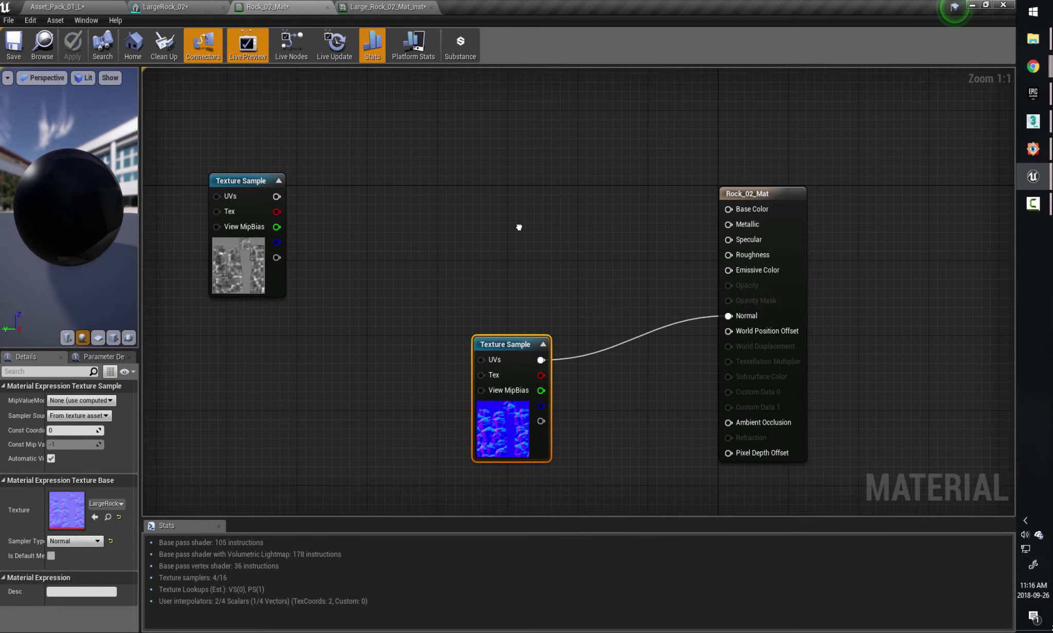
Add a Constant3Vector node to Rock_02_Mat and wire it into Base Color.
{"action": "right_click_drag", "start_coordinate": [517, 226], "coordinate": [532, 236]}
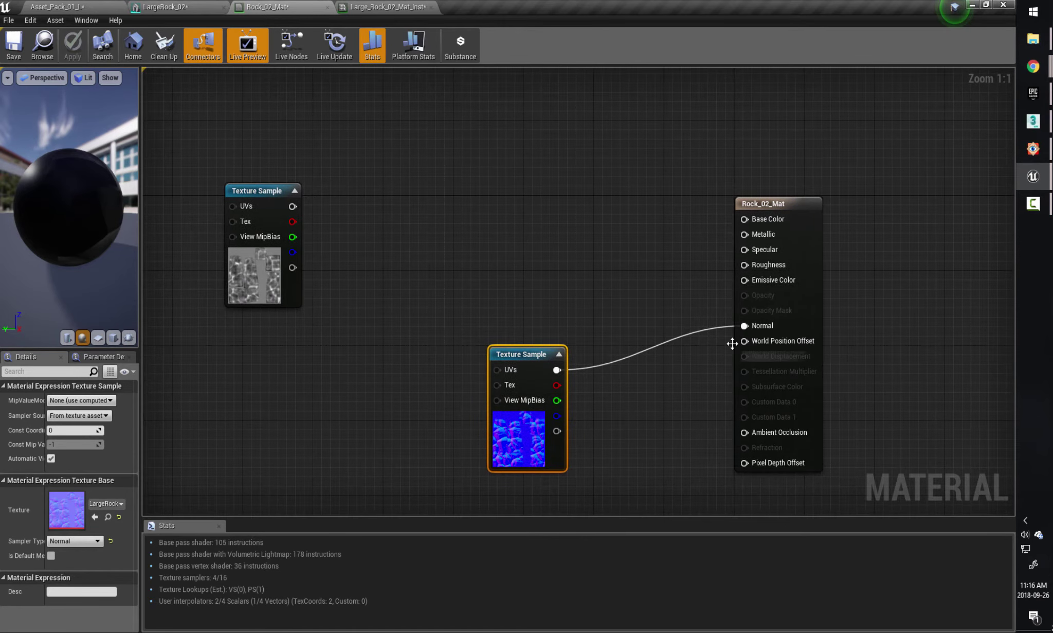
{"action": "right_click", "coordinate": [444, 154]}
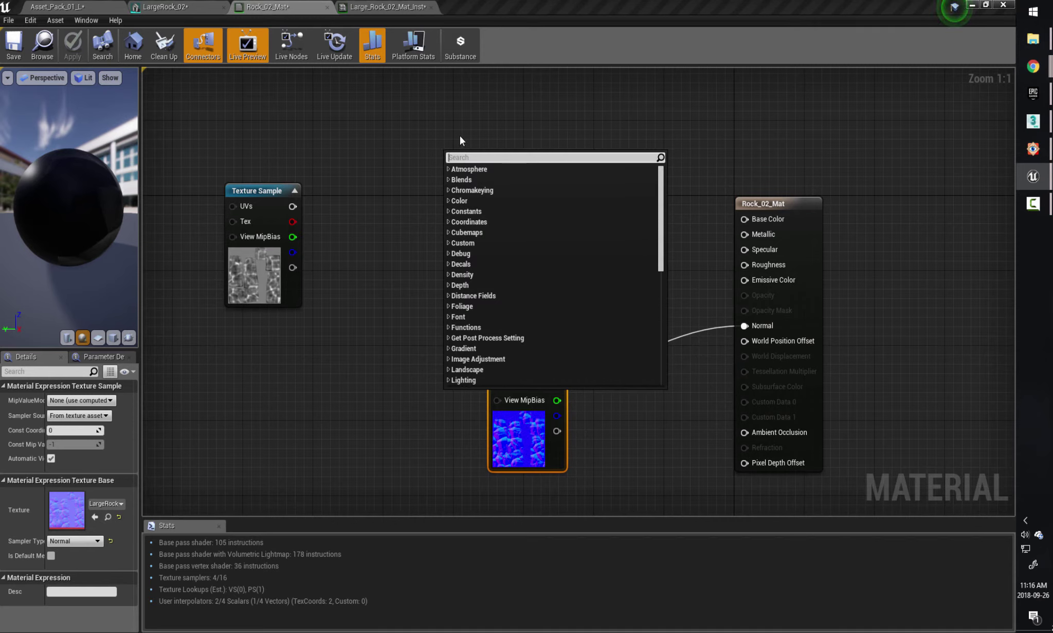
{"action": "type", "text": "con"}
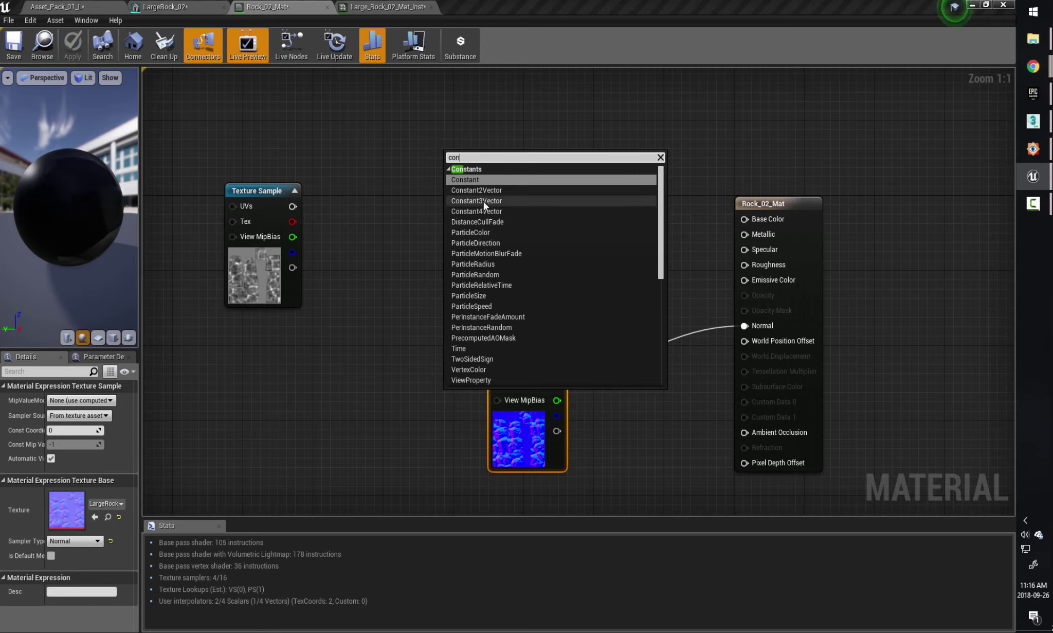
{"action": "left_click", "coordinate": [418, 203]}
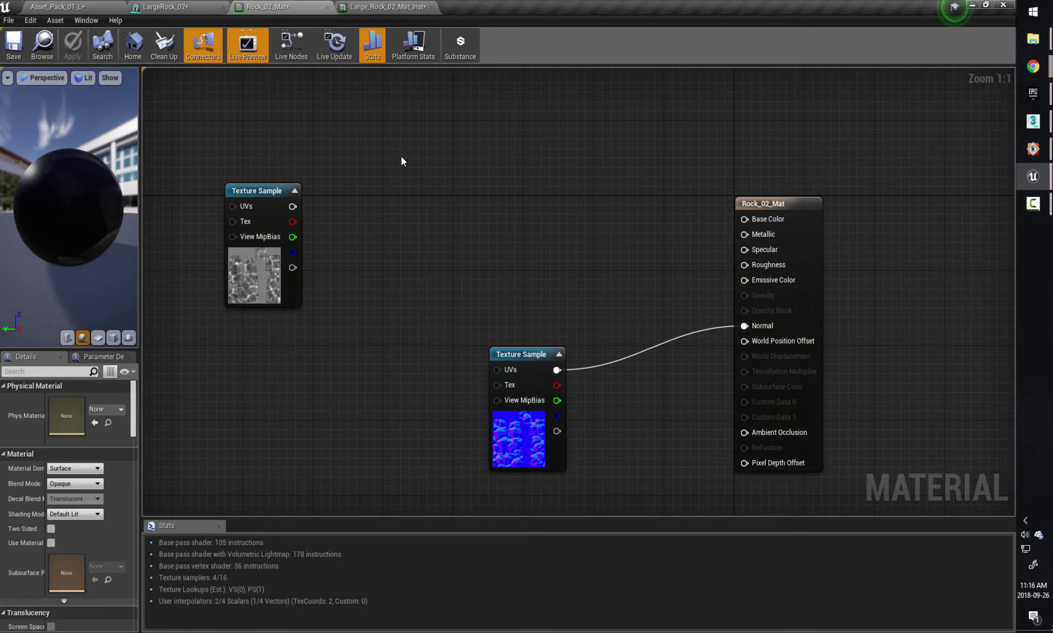
{"action": "left_click", "coordinate": [452, 128]}
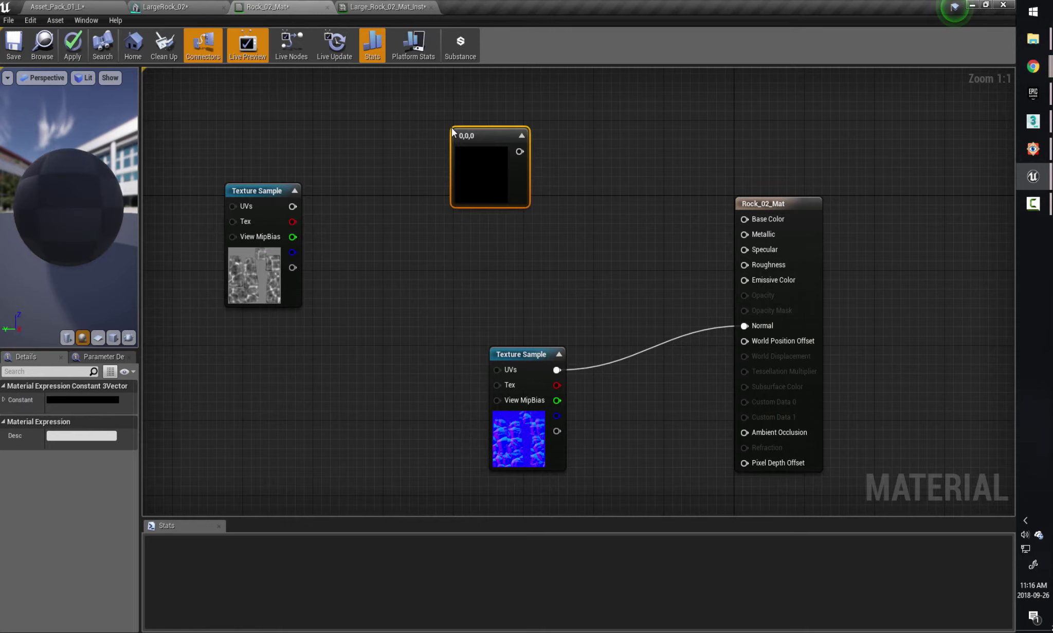
{"action": "left_click_drag", "start_coordinate": [494, 135], "coordinate": [744, 219]}
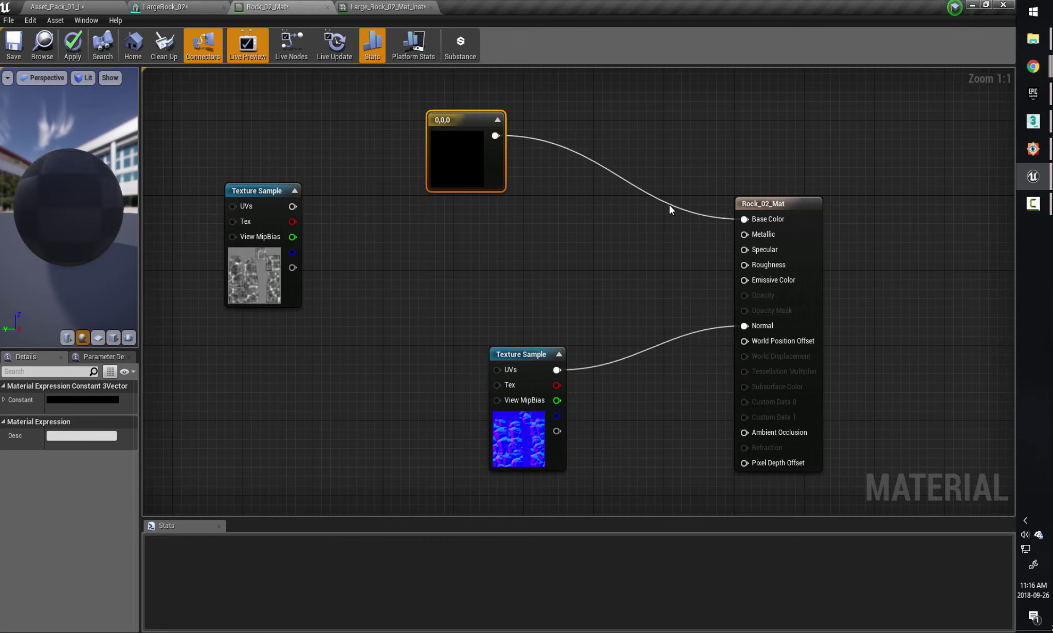
Set the constant to 0.208 grey and apply the material.
{"action": "double_click", "coordinate": [444, 148]}
{"action": "mouse_move", "coordinate": [611, 291]}
{"action": "left_mouse_down"}
{"action": "mouse_move", "coordinate": [613, 268]}
{"action": "mouse_move", "coordinate": [612, 279]}
{"action": "left_mouse_up"}
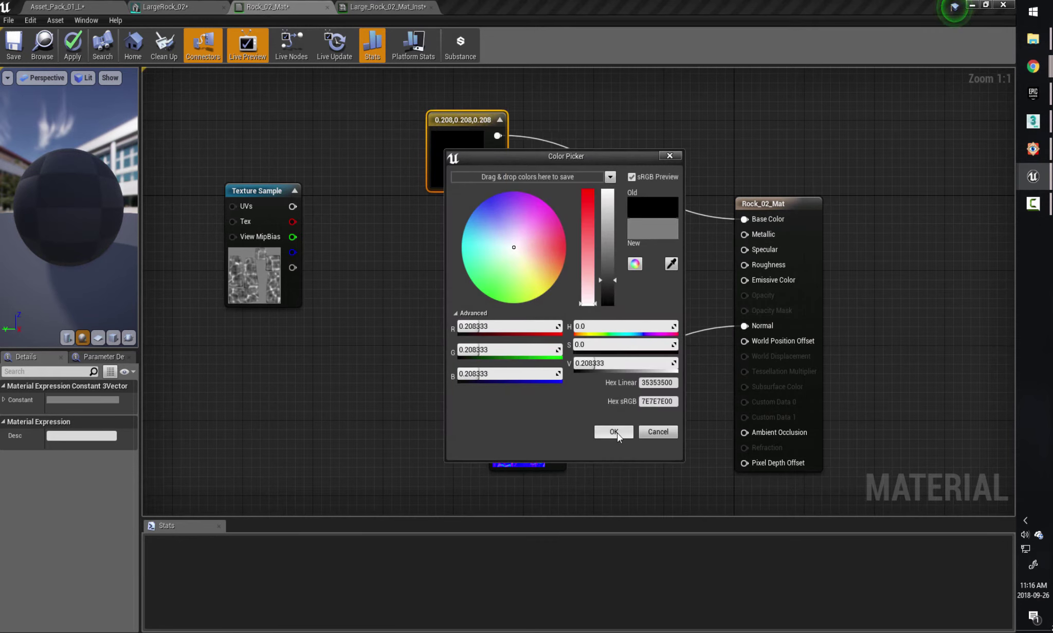
{"action": "left_click", "coordinate": [615, 432]}
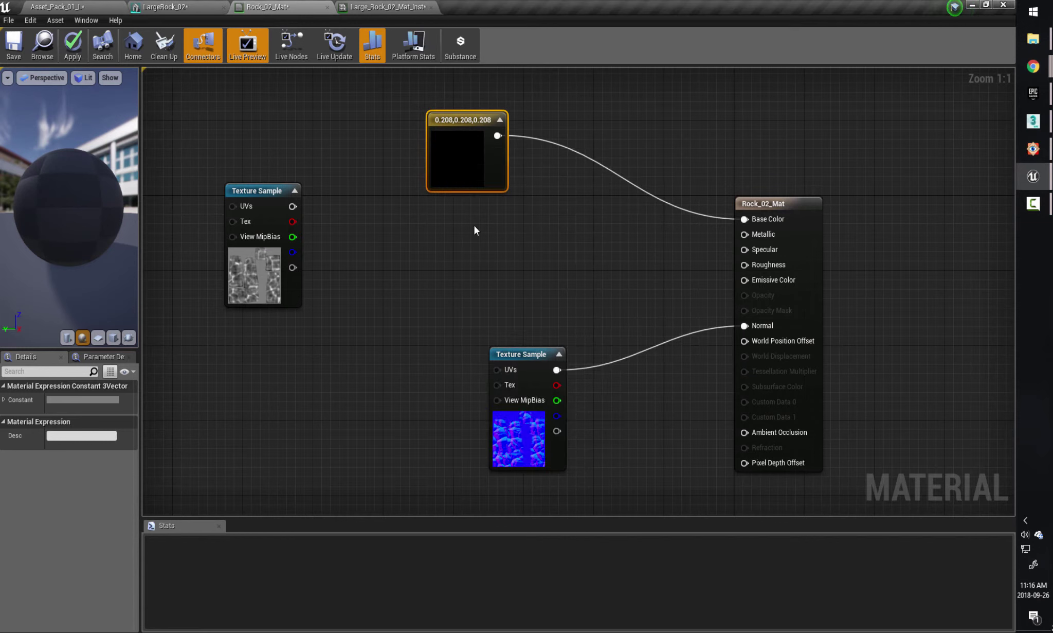
{"action": "left_click", "coordinate": [75, 49]}
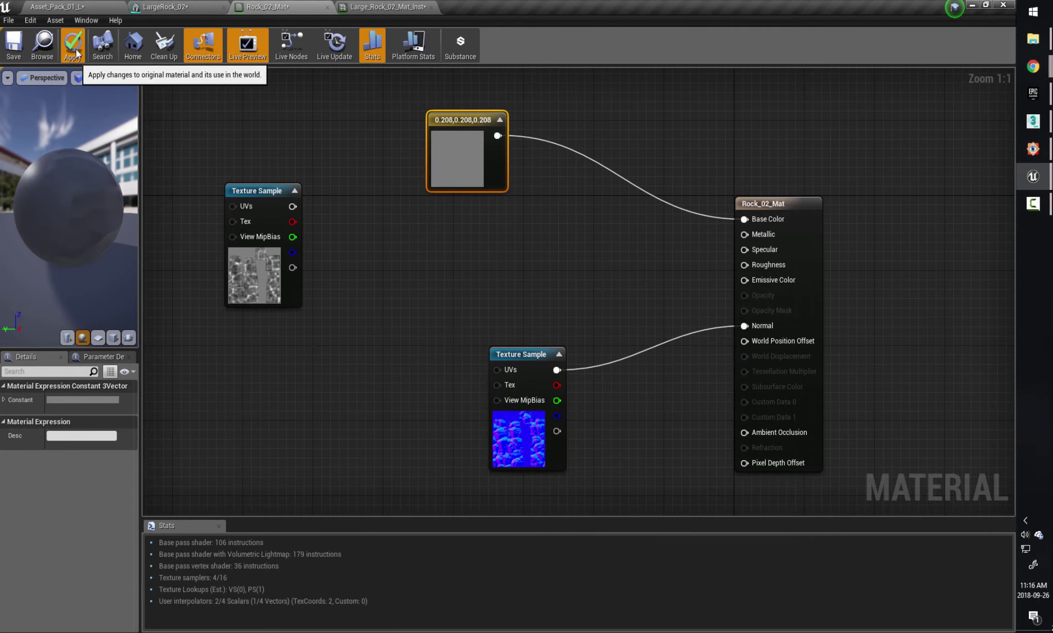
{"action": "left_click", "coordinate": [180, 8]}
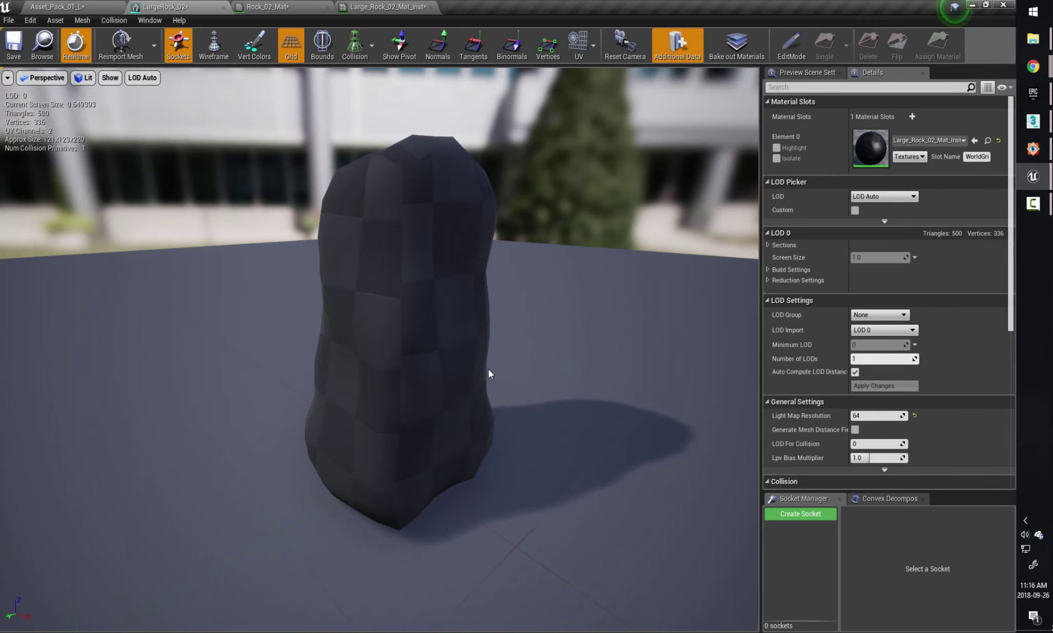
Reposition the grey constant and rock texture nodes left and down, opening space before Base Color.
{"action": "mouse_move", "coordinate": [442, 351]}
{"action": "left_mouse_down"}
{"action": "mouse_move", "coordinate": [494, 453]}
{"action": "mouse_move", "coordinate": [561, 345]}
{"action": "mouse_move", "coordinate": [633, 293]}
{"action": "mouse_move", "coordinate": [555, 412]}
{"action": "mouse_move", "coordinate": [484, 334]}
{"action": "mouse_move", "coordinate": [421, 298]}
{"action": "mouse_move", "coordinate": [494, 375]}
{"action": "mouse_move", "coordinate": [535, 360]}
{"action": "mouse_move", "coordinate": [556, 421]}
{"action": "mouse_move", "coordinate": [478, 340]}
{"action": "mouse_move", "coordinate": [489, 359]}
{"action": "mouse_move", "coordinate": [509, 360]}
{"action": "mouse_move", "coordinate": [468, 358]}
{"action": "mouse_move", "coordinate": [540, 363]}
{"action": "mouse_move", "coordinate": [551, 375]}
{"action": "mouse_move", "coordinate": [540, 391]}
{"action": "mouse_move", "coordinate": [442, 349]}
{"action": "left_mouse_up"}
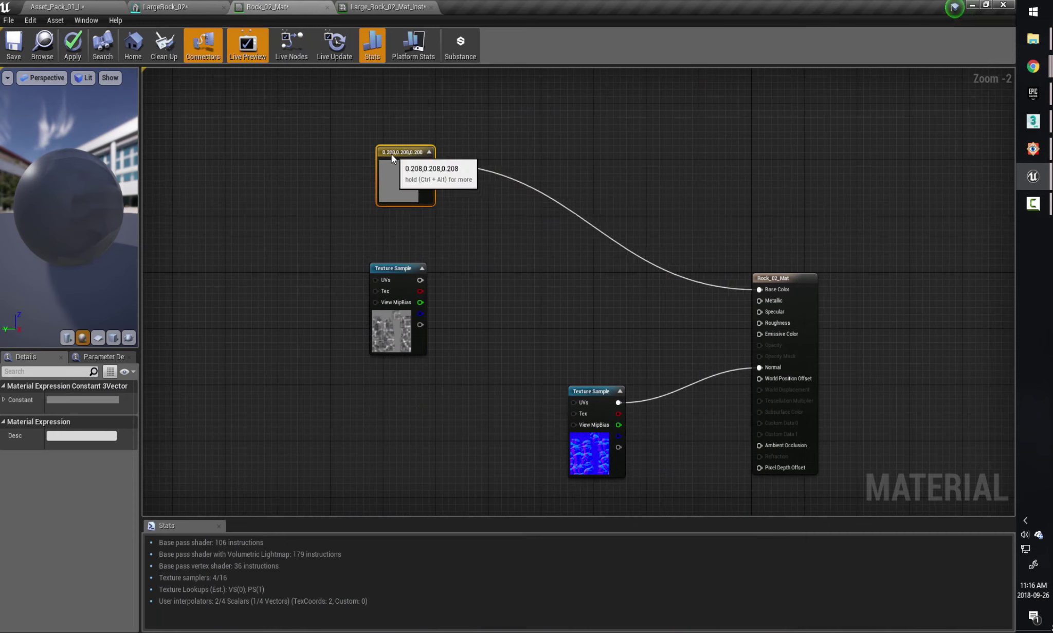
{"action": "left_click_drag", "start_coordinate": [392, 153], "coordinate": [385, 154]}
{"action": "left_click_drag", "start_coordinate": [391, 267], "coordinate": [383, 283]}
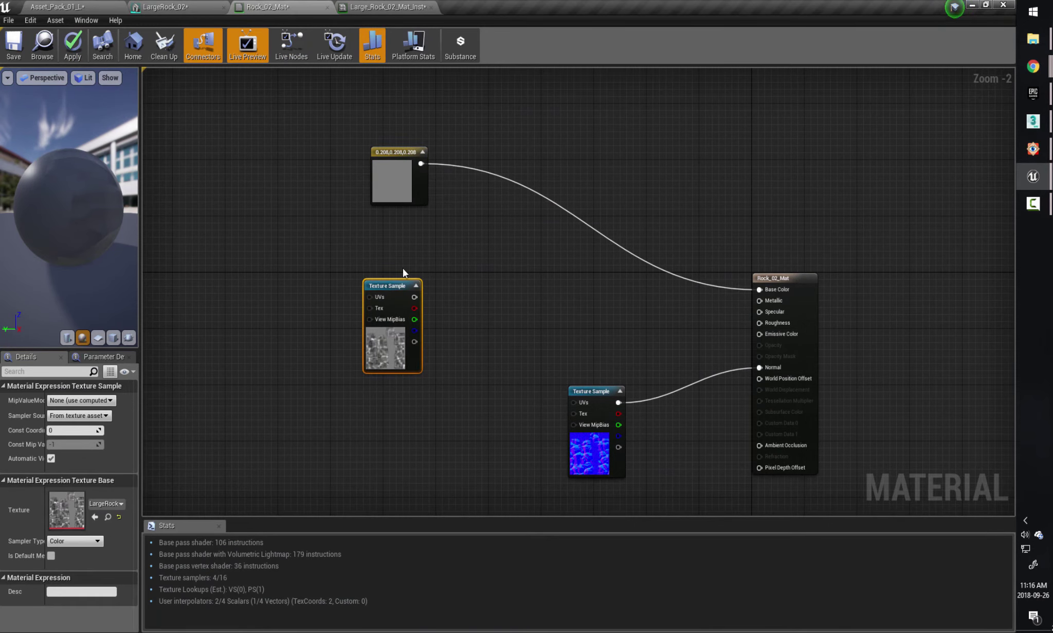
{"action": "left_click_drag", "start_coordinate": [392, 284], "coordinate": [361, 259]}
{"action": "scroll", "coordinate": [474, 284], "scroll_direction": "up", "scroll_amount": 1}
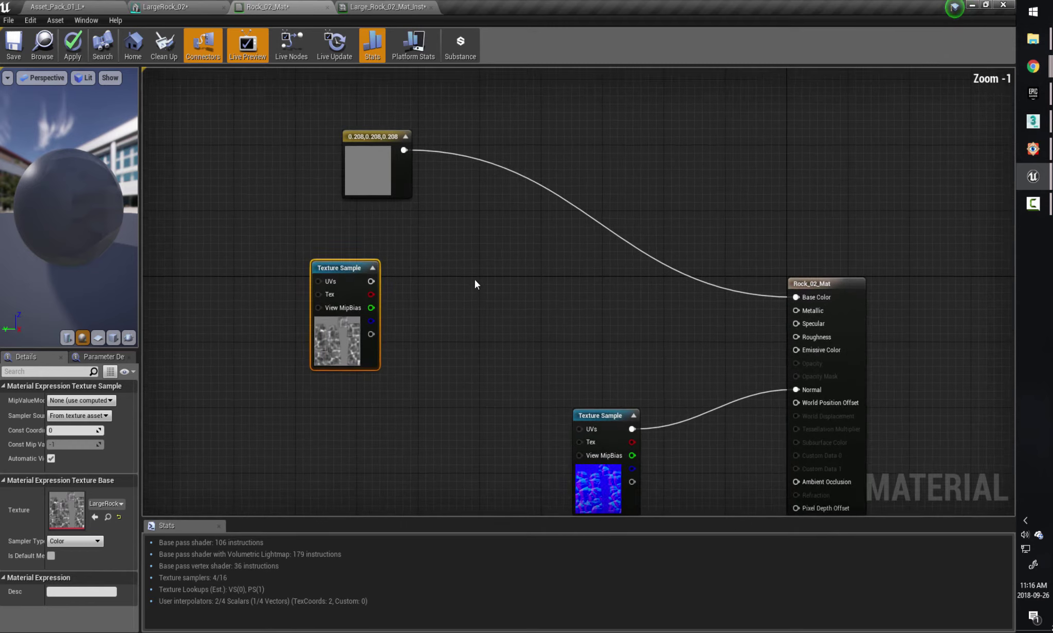
{"action": "right_click_drag", "start_coordinate": [475, 282], "coordinate": [441, 258]}
{"action": "left_click_drag", "start_coordinate": [310, 246], "coordinate": [327, 255]}
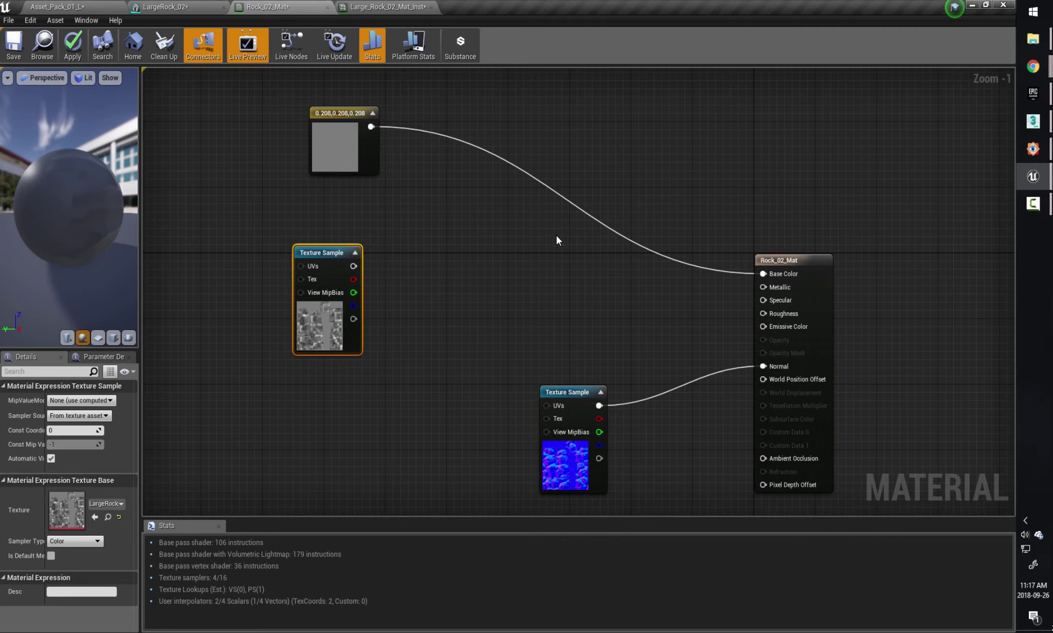
{"action": "left_click_drag", "start_coordinate": [327, 252], "coordinate": [335, 260]}
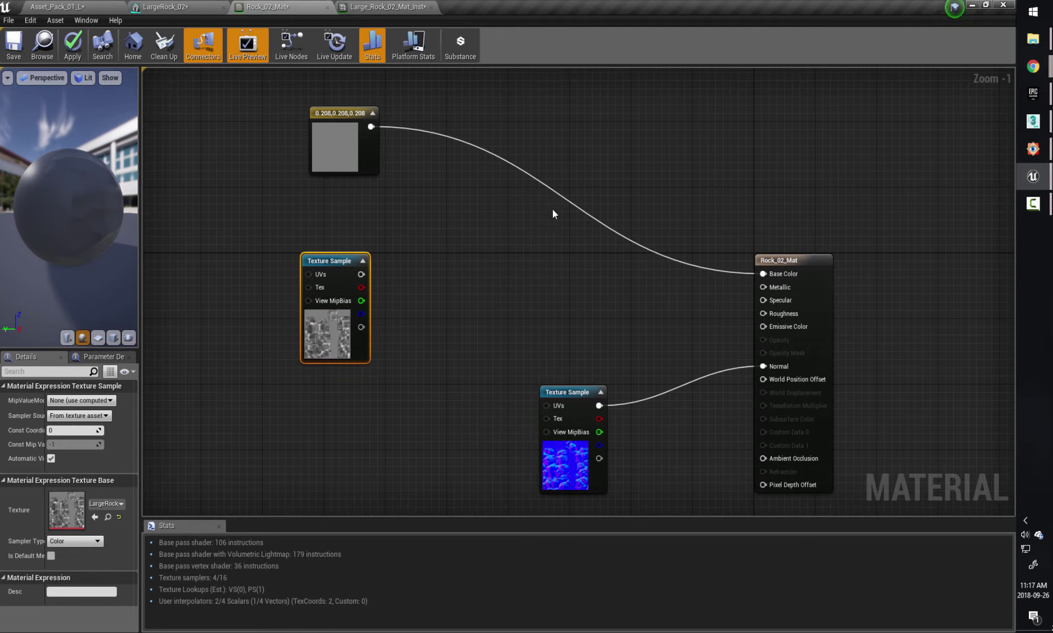
{"action": "left_click_drag", "start_coordinate": [339, 120], "coordinate": [339, 128]}
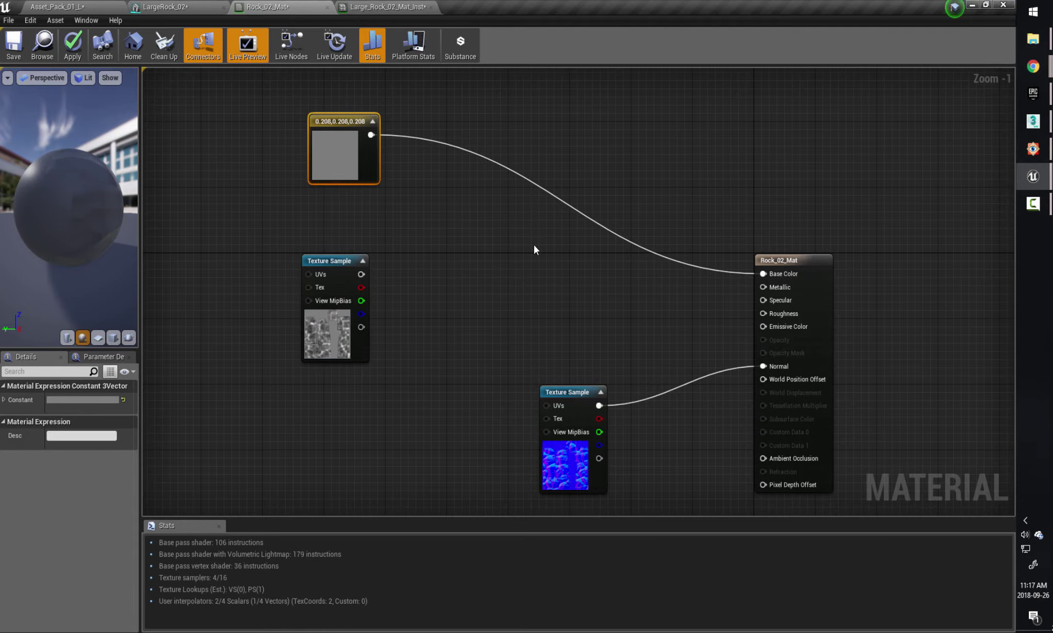
Add a Multiply node and connect the 0.208 grey constant to its A input.
{"action": "key", "text": "m"}
{"action": "left_click", "coordinate": [540, 218]}
{"action": "left_click_drag", "start_coordinate": [568, 229], "coordinate": [575, 214]}
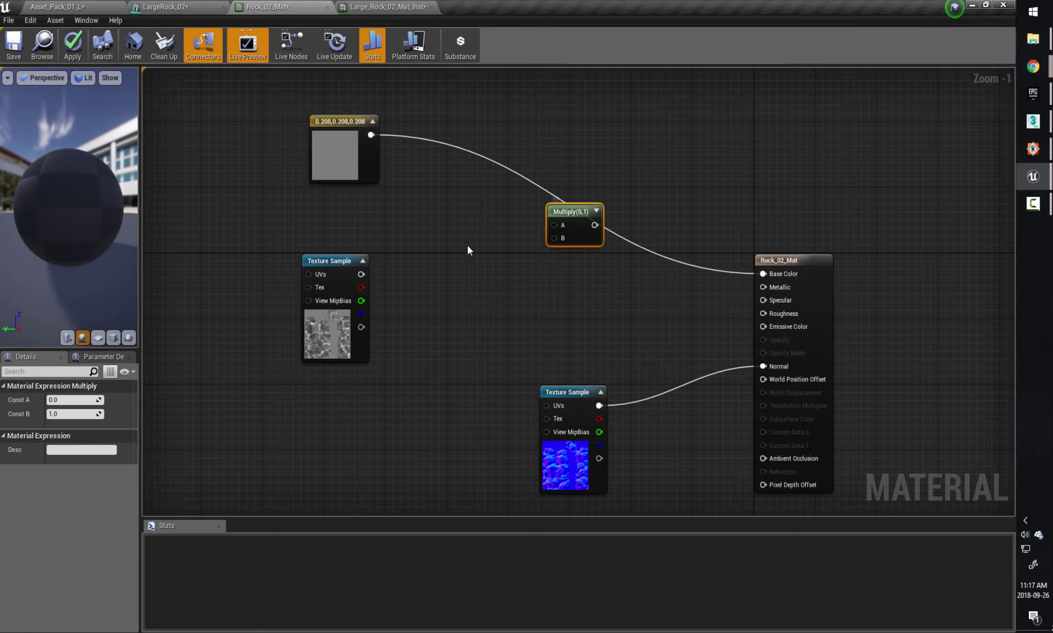
{"action": "right_click", "coordinate": [466, 248]}
{"action": "left_click_drag", "start_coordinate": [564, 210], "coordinate": [572, 211]}
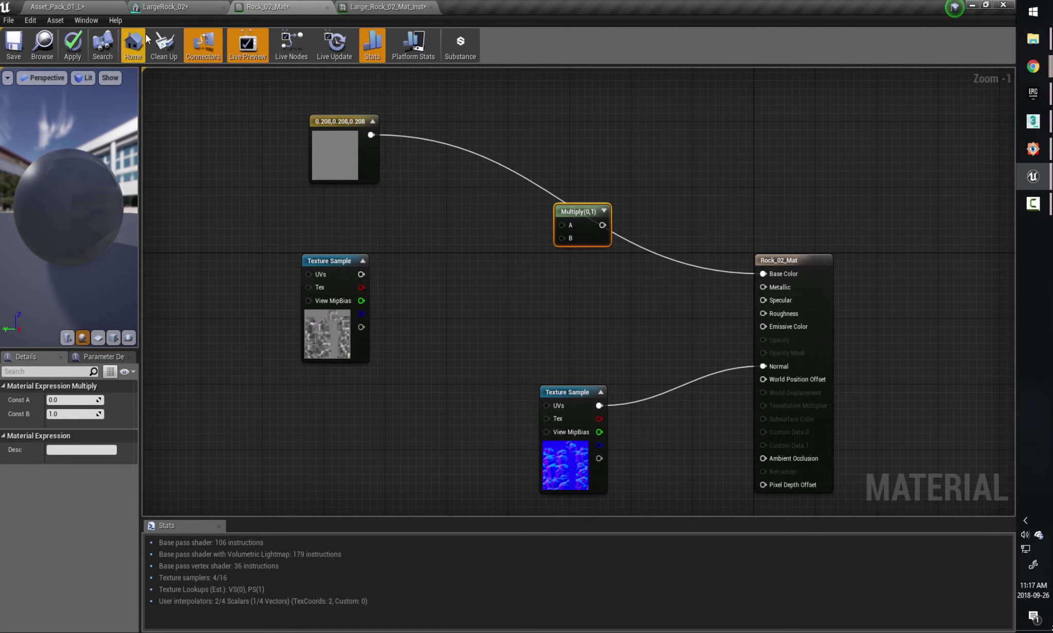
{"action": "left_click", "coordinate": [85, 22]}
{"action": "left_click", "coordinate": [103, 67]}
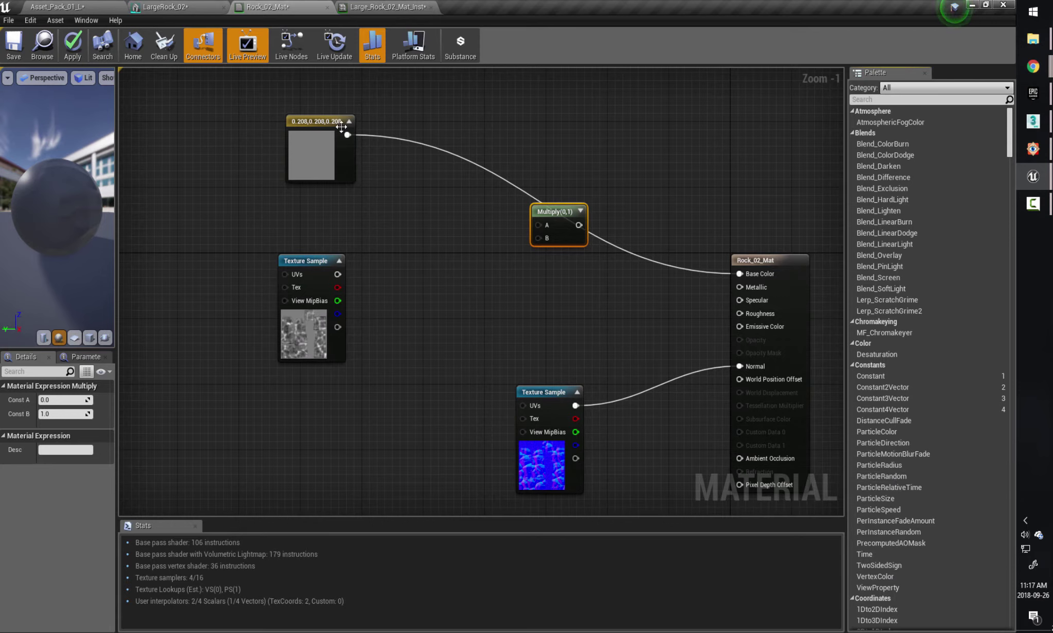
{"action": "left_click_drag", "start_coordinate": [347, 134], "coordinate": [728, 282]}
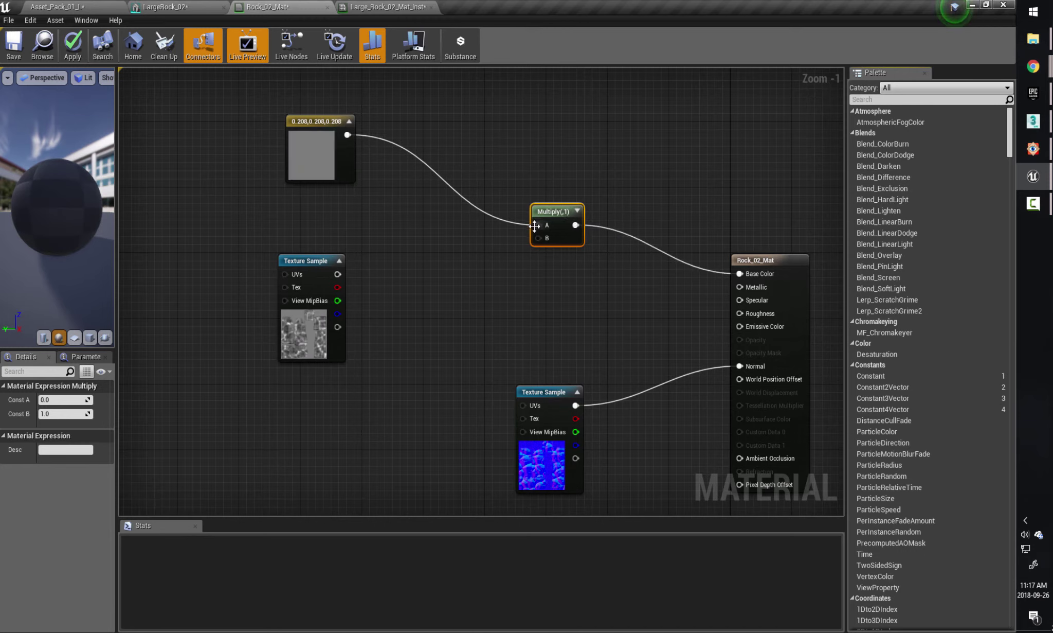
Connect the rock texture's RGB to Multiply input B and apply the material.
{"action": "left_click", "coordinate": [308, 262]}
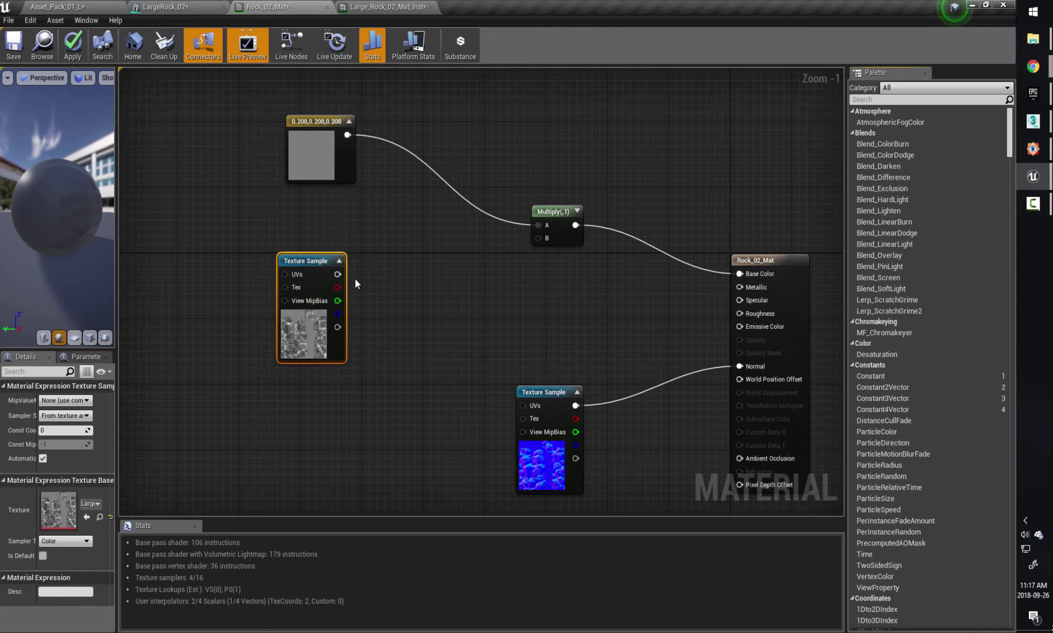
{"action": "left_click_drag", "start_coordinate": [308, 261], "coordinate": [316, 262]}
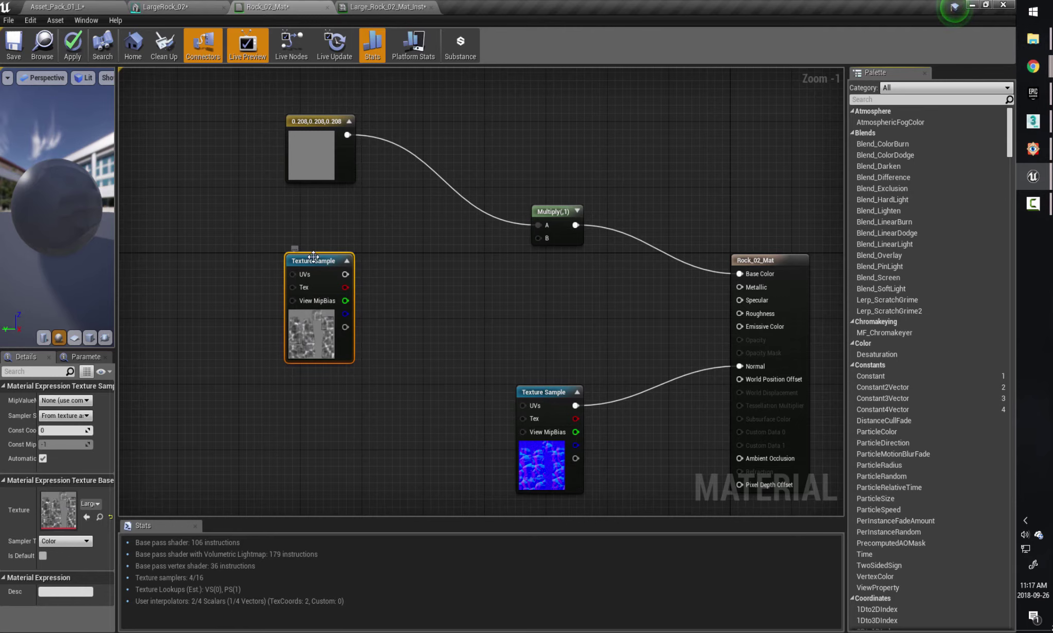
{"action": "left_click_drag", "start_coordinate": [314, 256], "coordinate": [313, 239]}
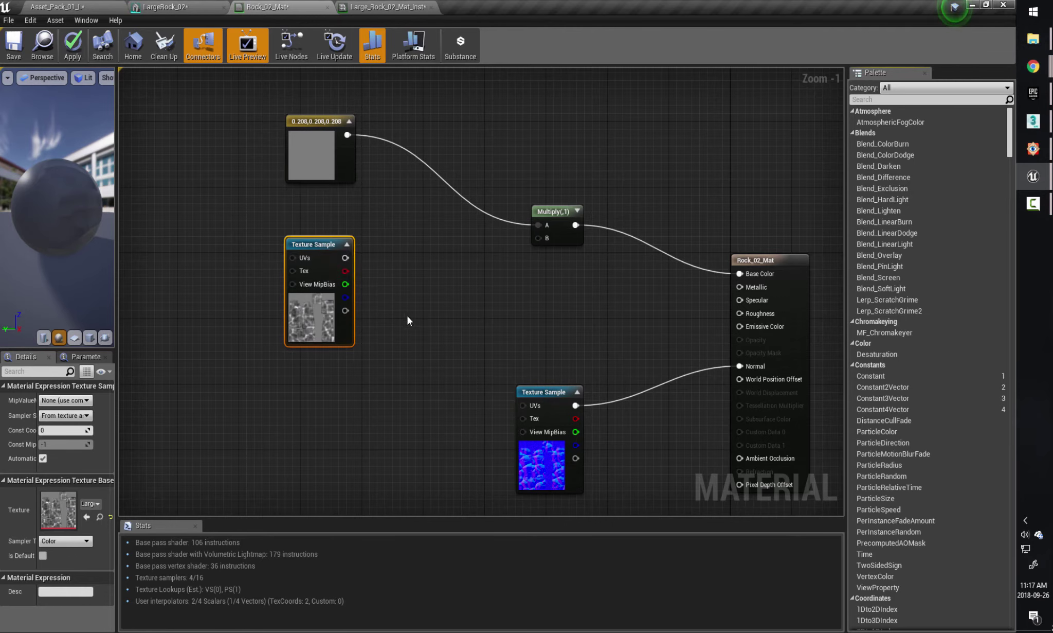
{"action": "right_click_drag", "start_coordinate": [442, 317], "coordinate": [390, 320]}
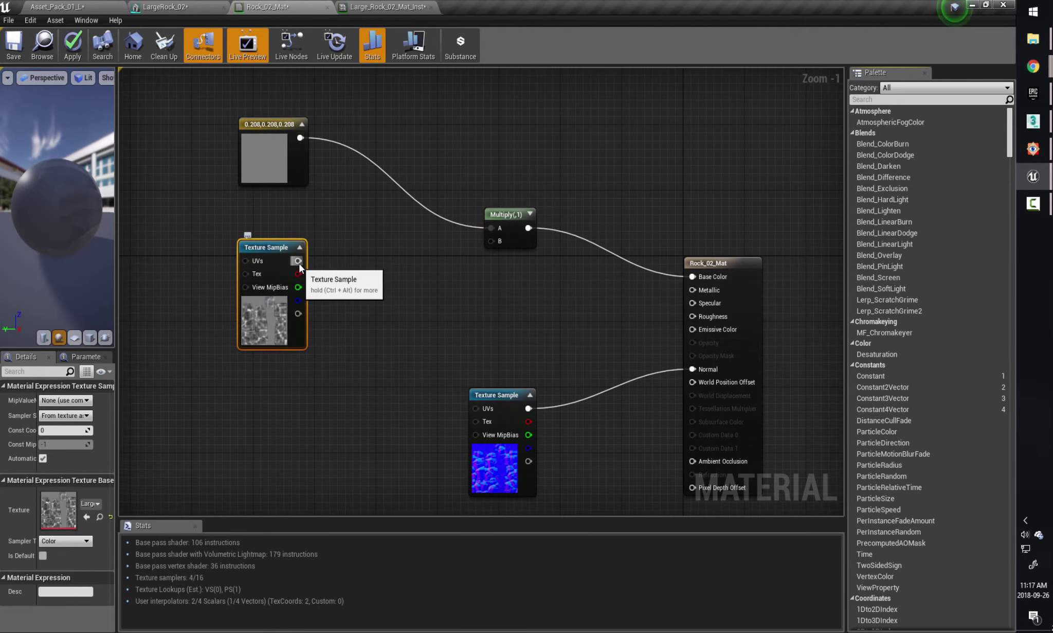
{"action": "left_click_drag", "start_coordinate": [298, 261], "coordinate": [512, 218]}
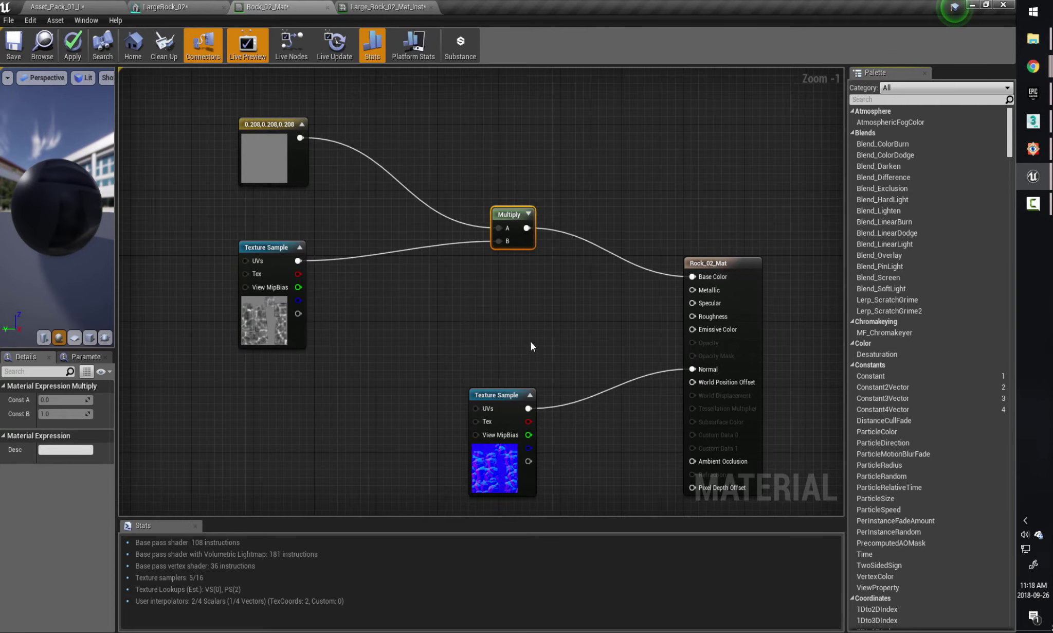
{"action": "left_click", "coordinate": [73, 46]}
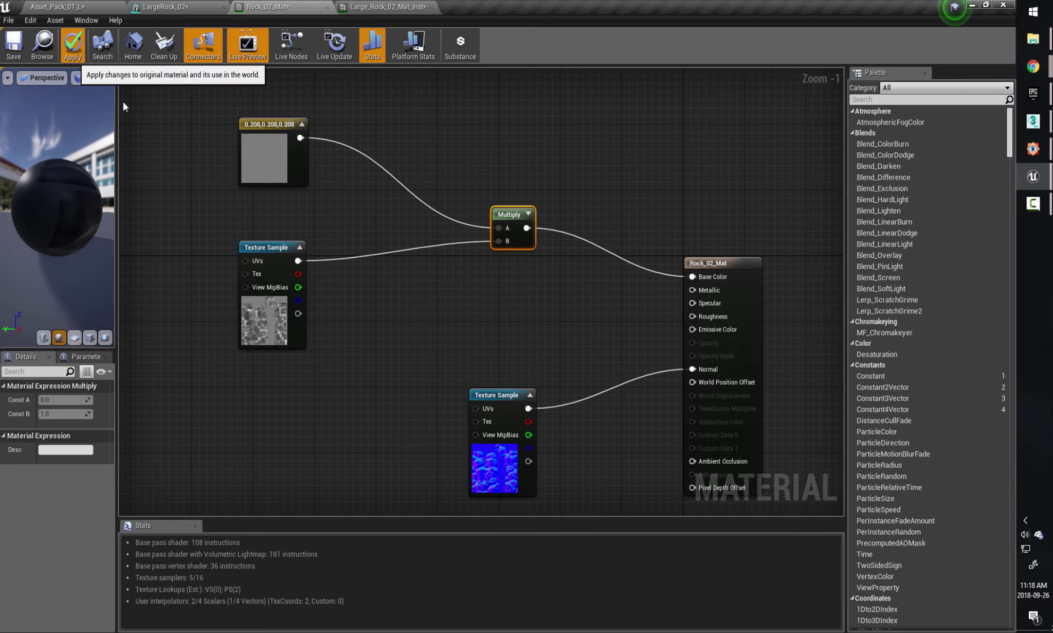
{"action": "left_click", "coordinate": [181, 9]}
Frame the rock in the viewport and orbit to a high angle to inspect its material.
{"action": "key", "text": "f"}
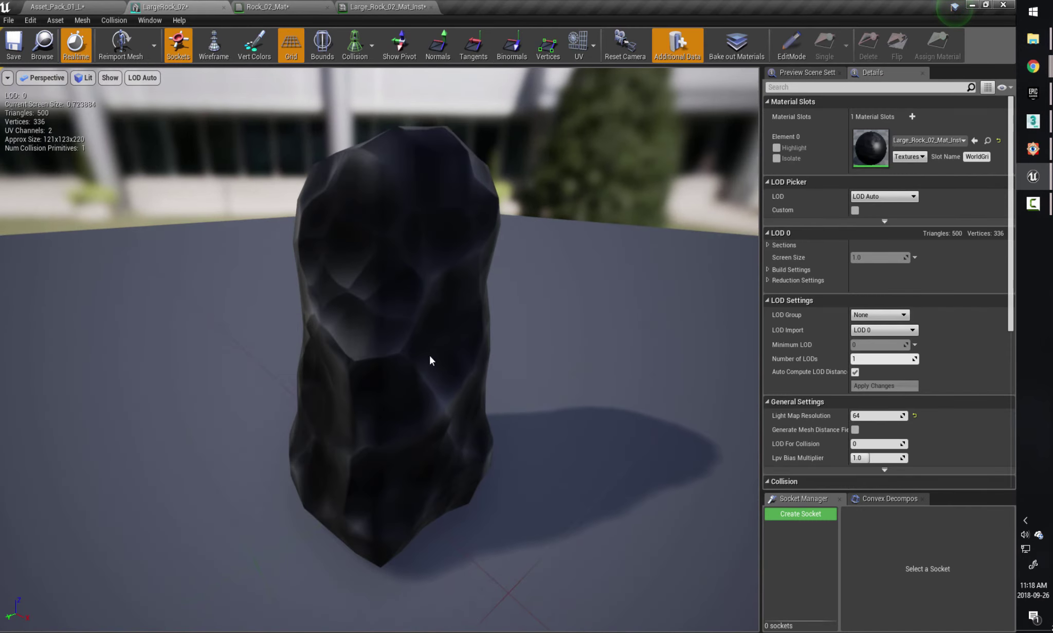
{"action": "right_click_drag", "start_coordinate": [430, 360], "coordinate": [390, 359], "text": "alt"}
{"action": "left_click_drag", "start_coordinate": [430, 359], "coordinate": [386, 342], "text": "alt"}
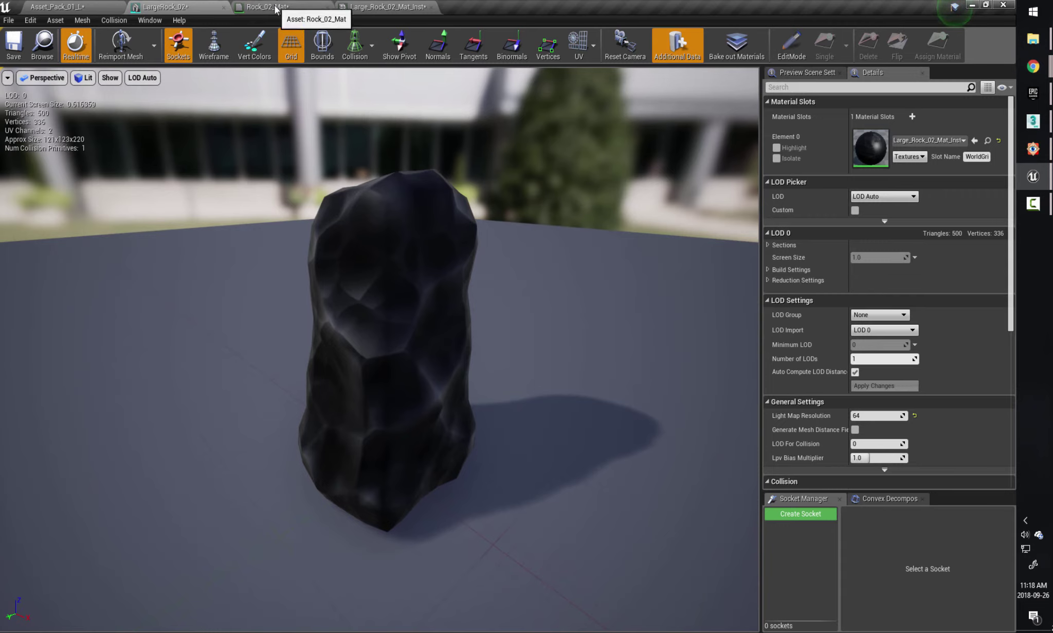
In the Rock_02_Mat graph, reposition the 0.208 constant and rock texture nodes into a neater layout.
{"action": "left_click", "coordinate": [314, 7]}
{"action": "left_click", "coordinate": [265, 247]}
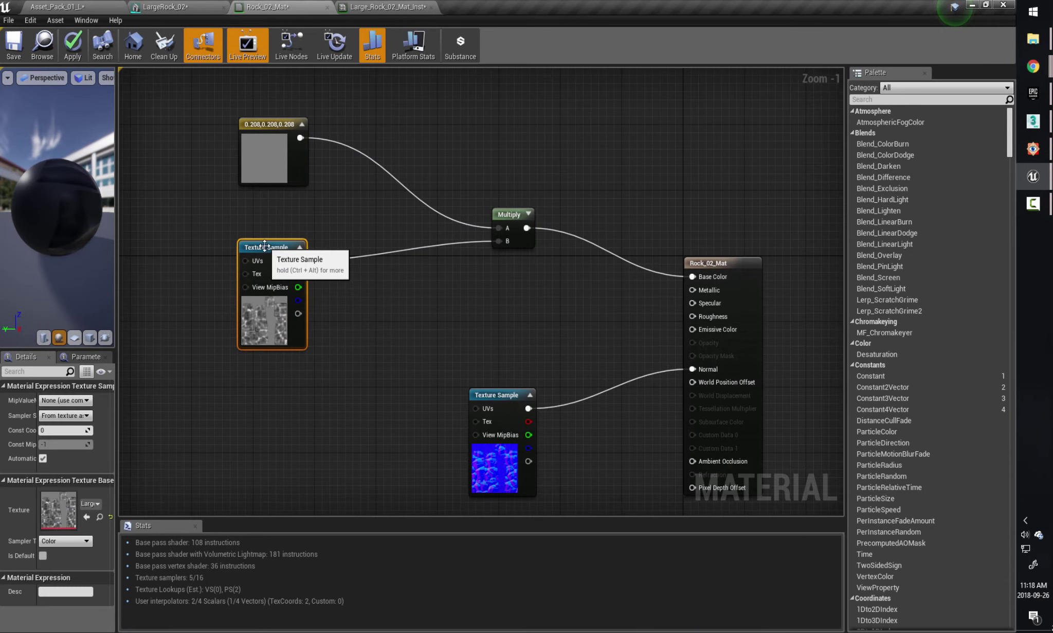
{"action": "left_click_drag", "start_coordinate": [261, 124], "coordinate": [270, 124]}
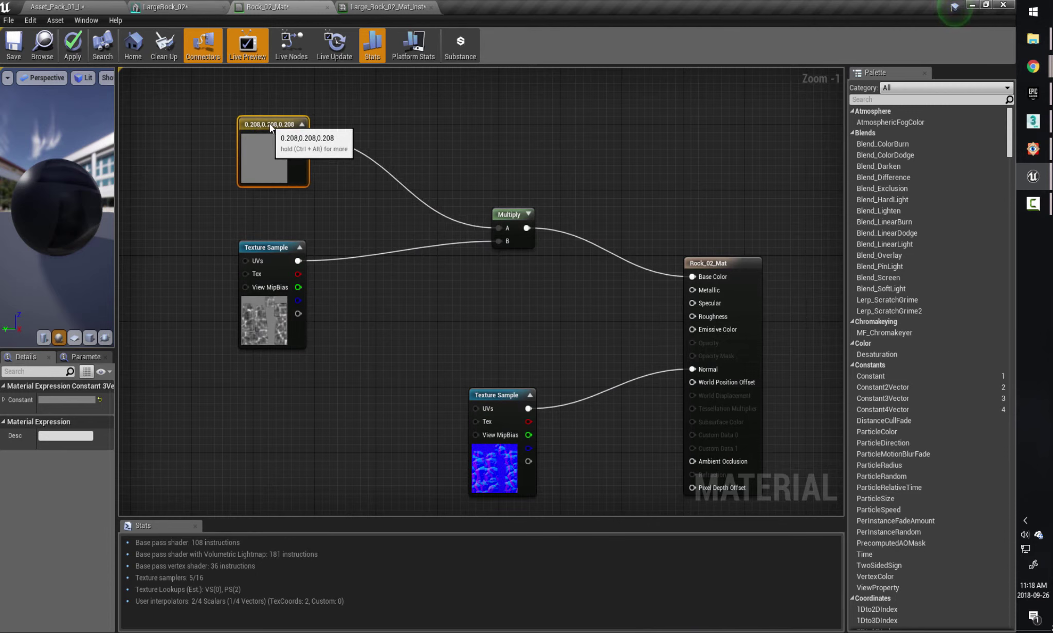
{"action": "left_click_drag", "start_coordinate": [270, 256], "coordinate": [277, 255]}
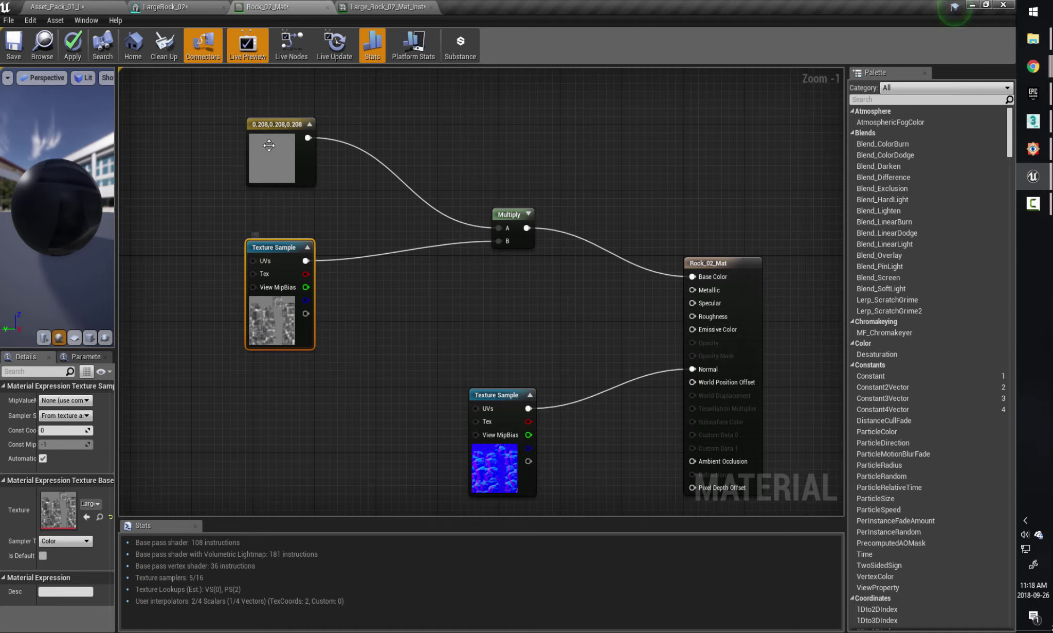
{"action": "left_click", "coordinate": [270, 128]}
{"action": "left_click_drag", "start_coordinate": [270, 128], "coordinate": [270, 137]}
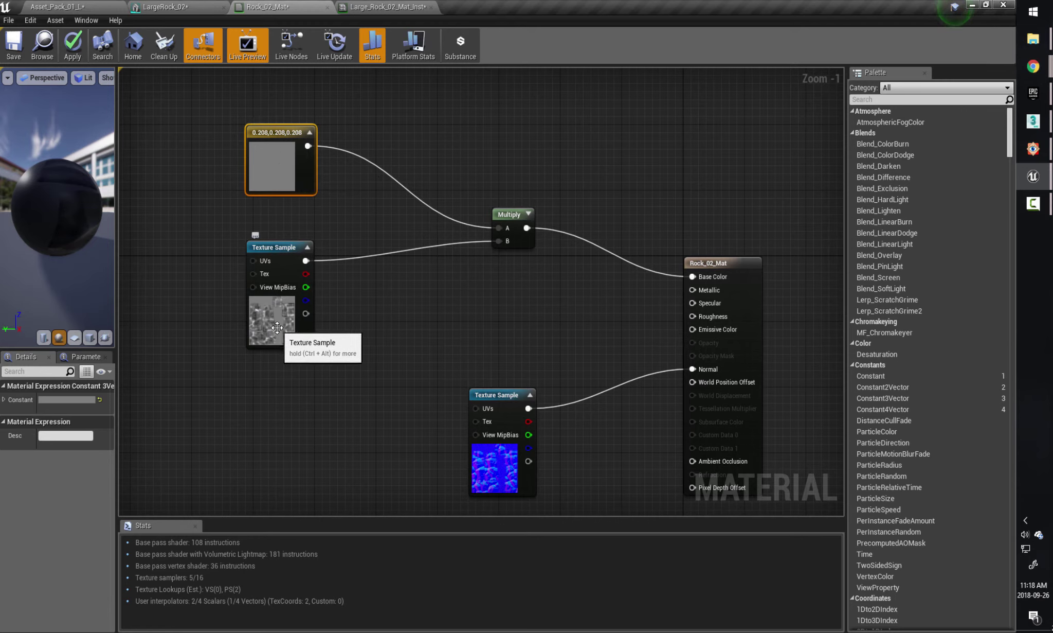
{"action": "left_click_drag", "start_coordinate": [271, 248], "coordinate": [225, 257]}
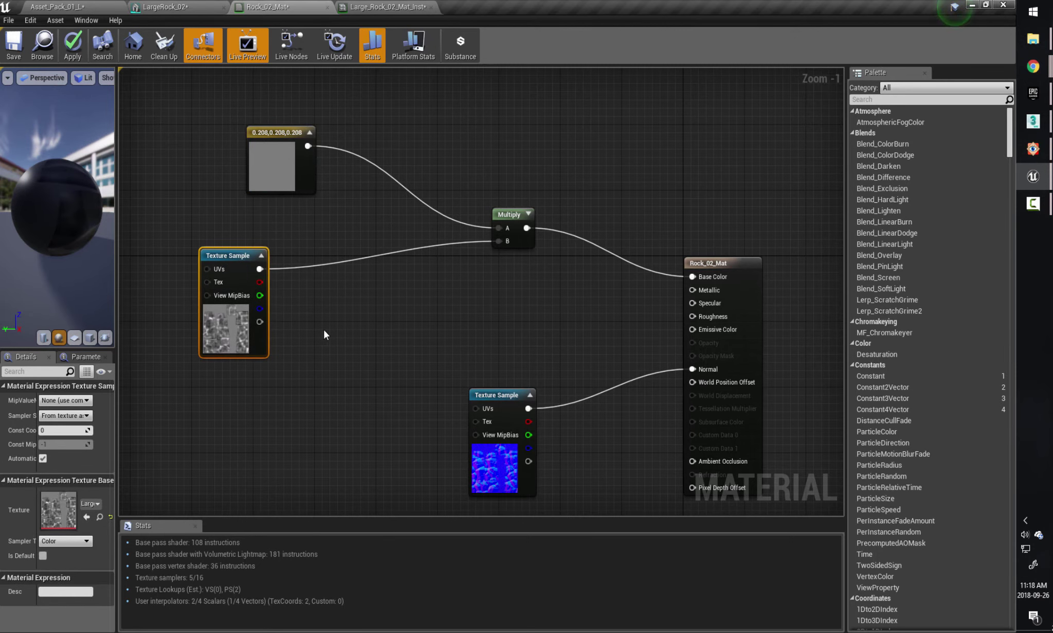
{"action": "left_click_drag", "start_coordinate": [220, 250], "coordinate": [206, 249]}
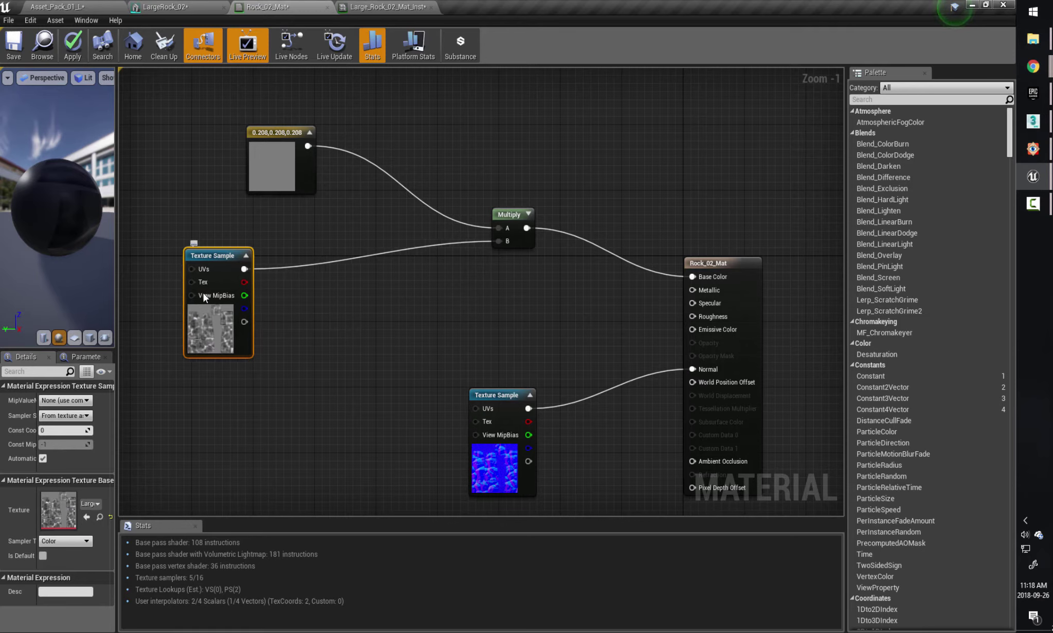
{"action": "left_click_drag", "start_coordinate": [248, 151], "coordinate": [256, 143]}
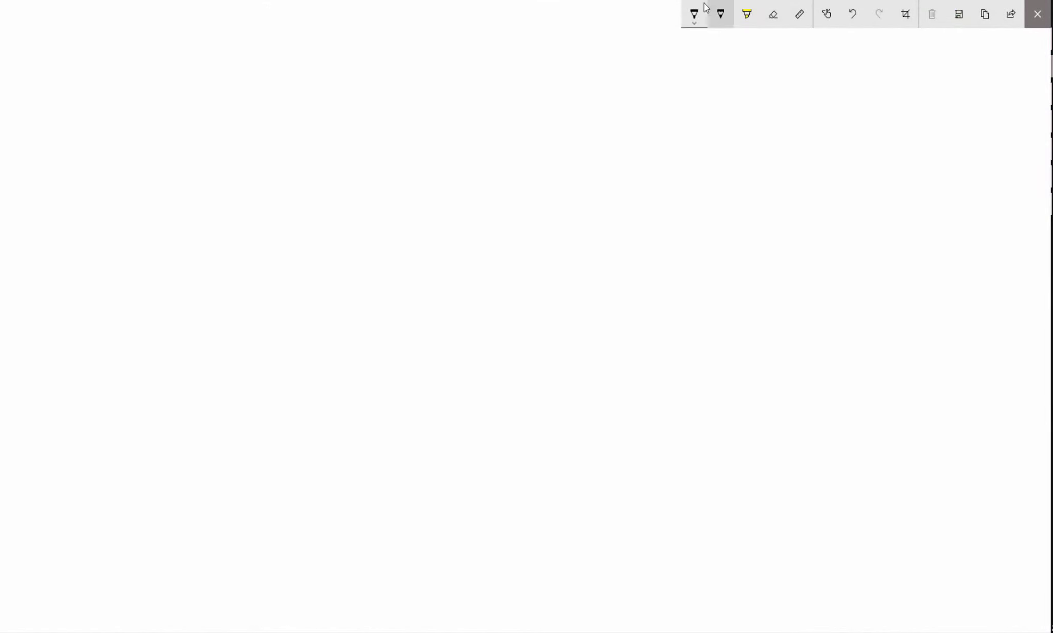
Switch the ballpoint pen to grey ink and draw a long horizontal line across the canvas.
{"action": "left_click", "coordinate": [694, 14]}
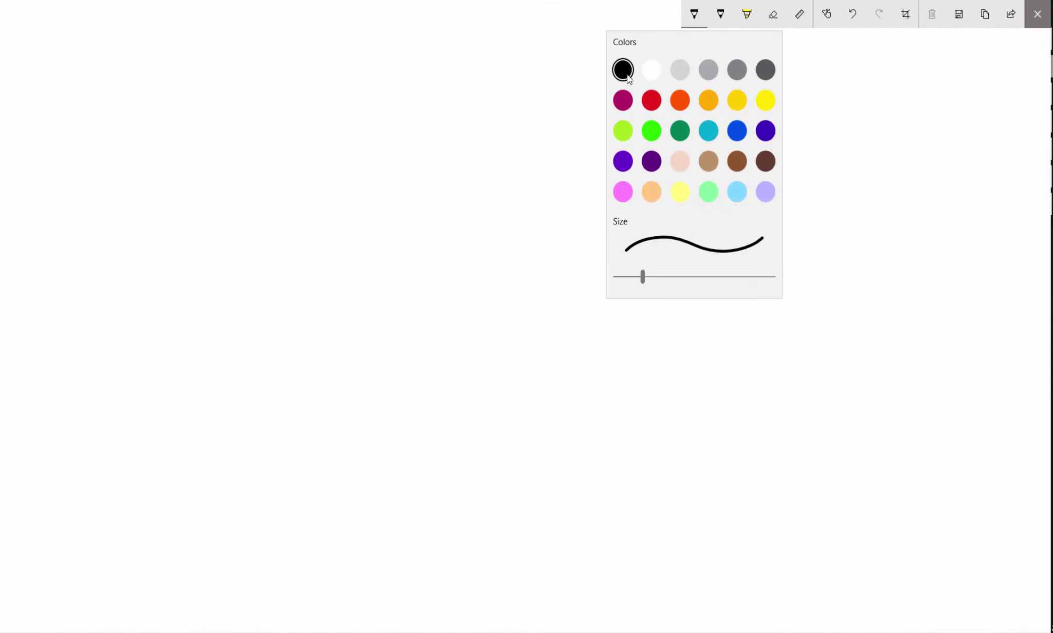
{"action": "left_click", "coordinate": [710, 72]}
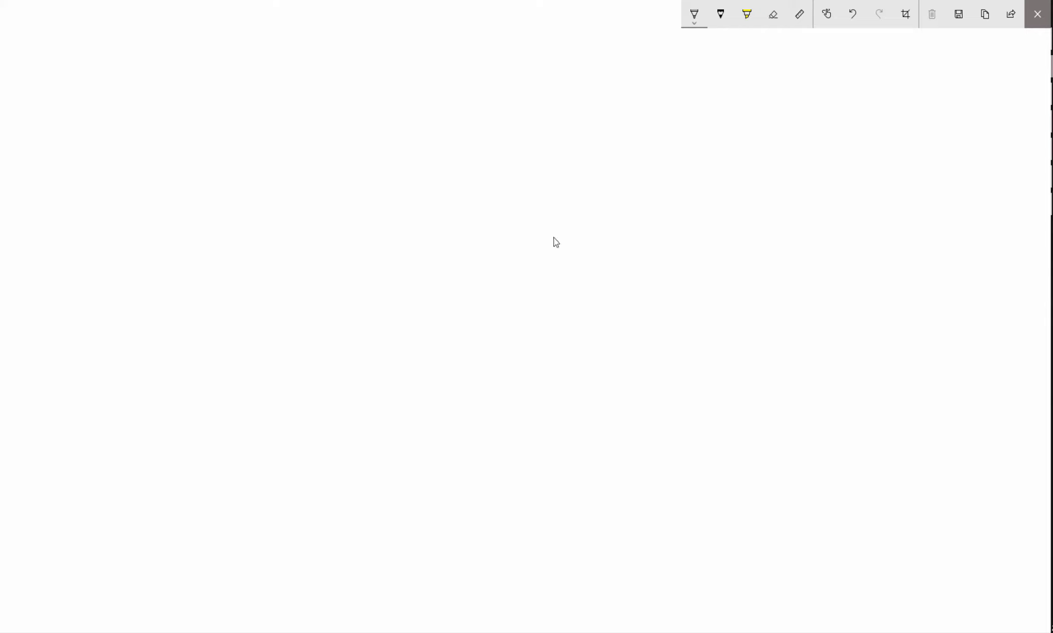
{"action": "left_click_drag", "start_coordinate": [581, 350], "coordinate": [752, 373]}
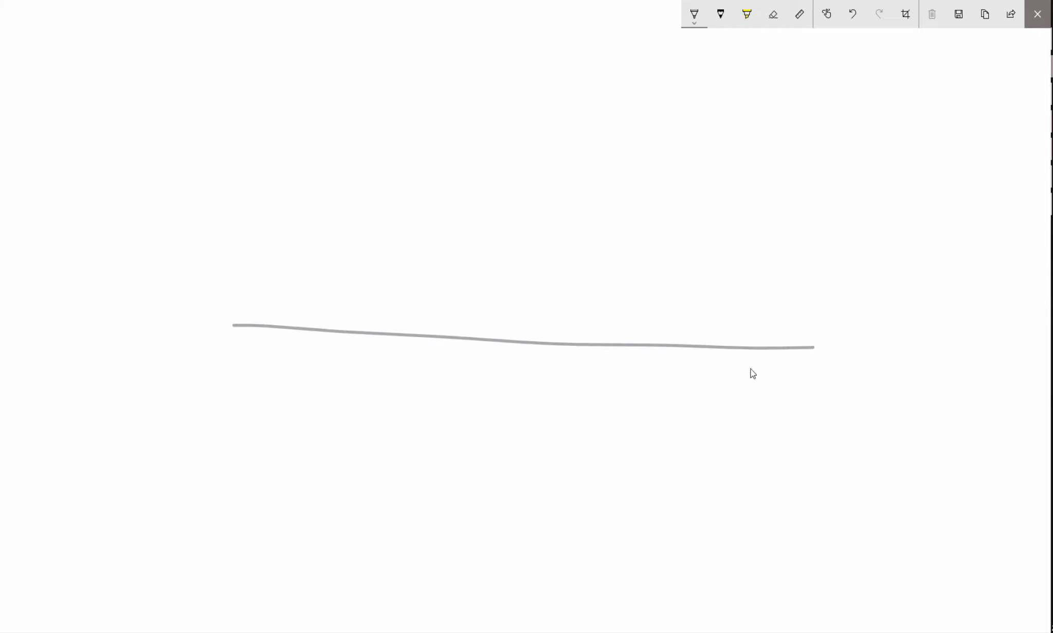
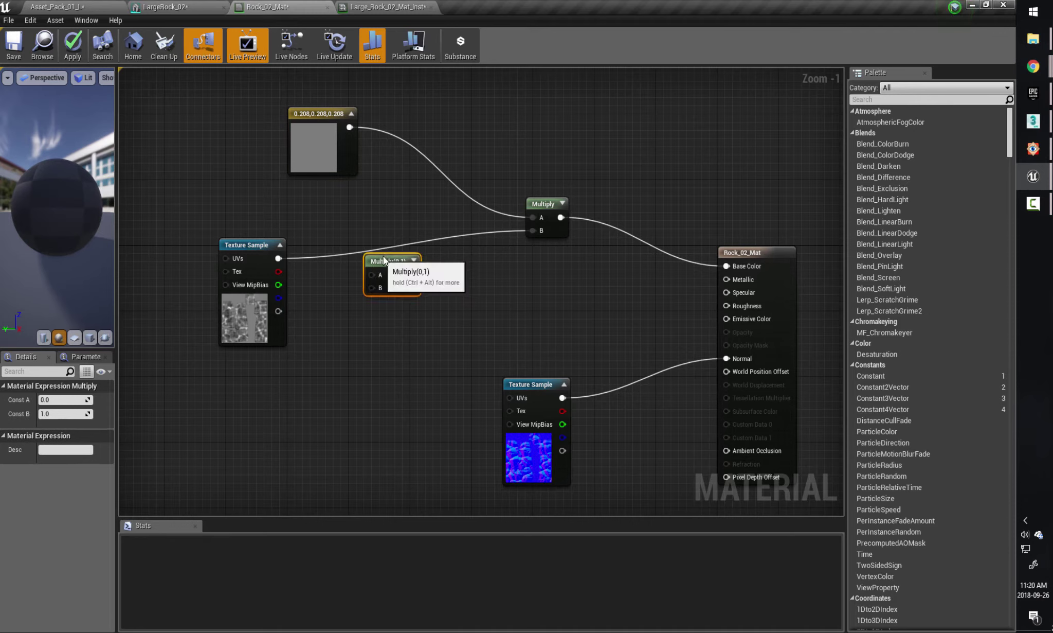
Add an Add node and two scalar constants, placing the new Multiply beside the rock texture.
{"action": "left_click", "coordinate": [453, 278]}
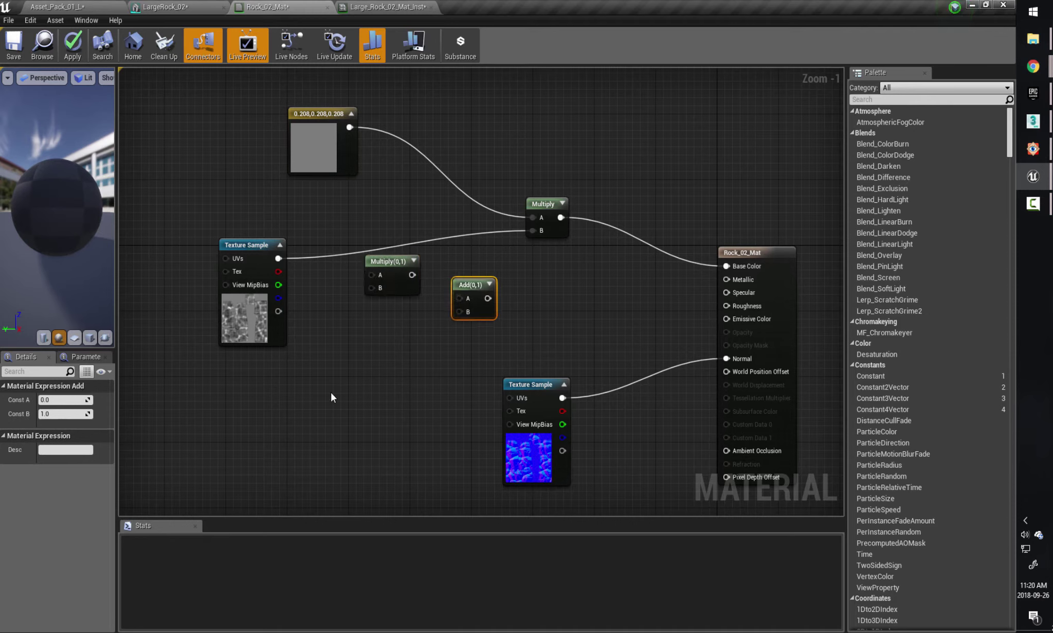
{"action": "left_click", "coordinate": [335, 314]}
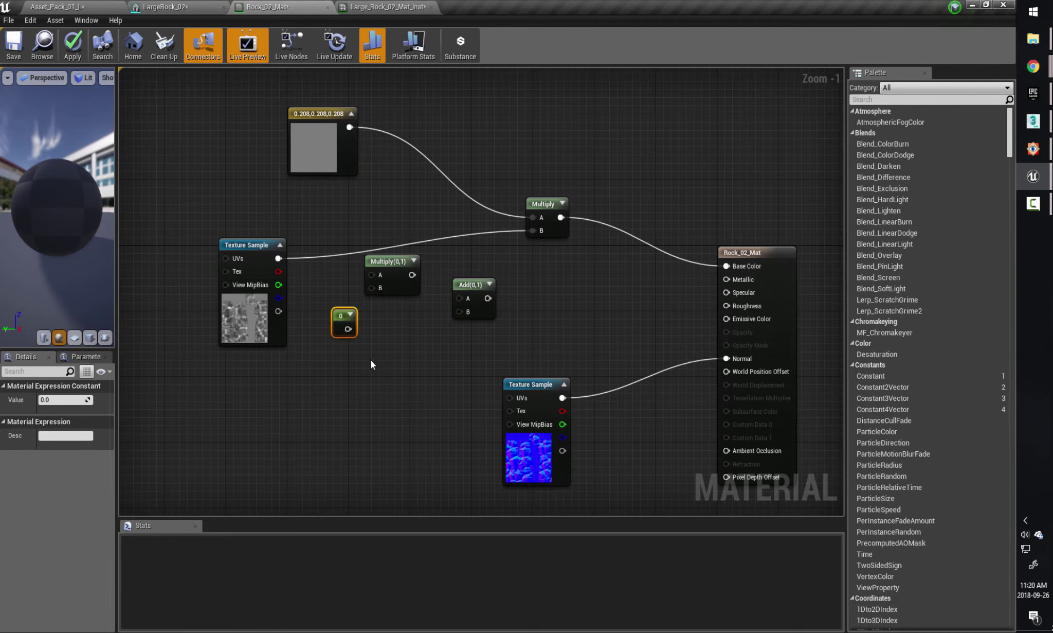
{"action": "left_click", "coordinate": [370, 360]}
{"action": "left_click_drag", "start_coordinate": [341, 318], "coordinate": [326, 312]}
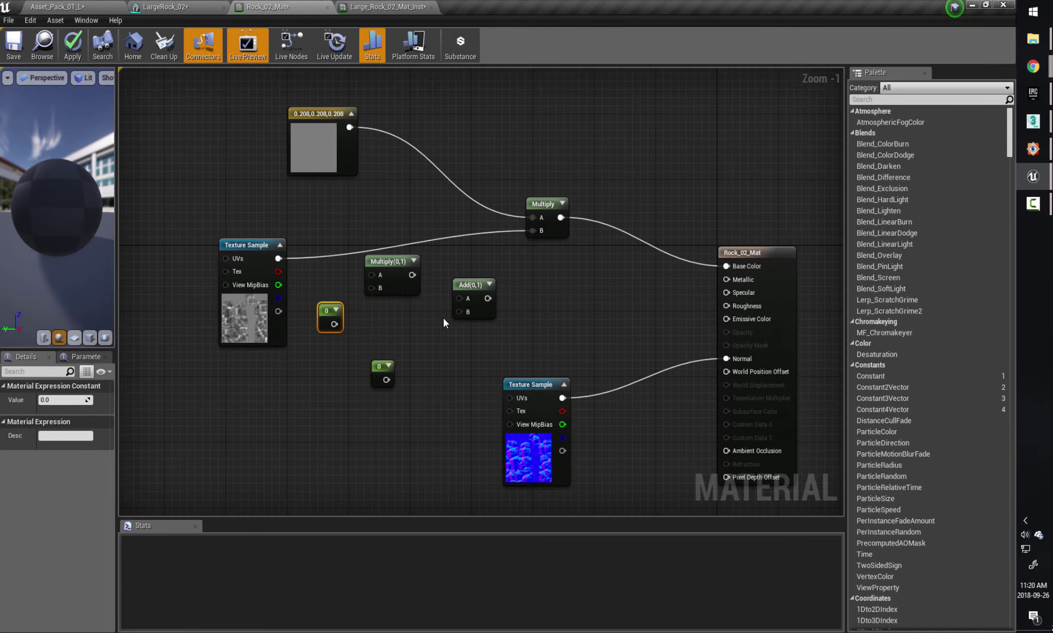
{"action": "right_click_drag", "start_coordinate": [452, 363], "coordinate": [478, 369]}
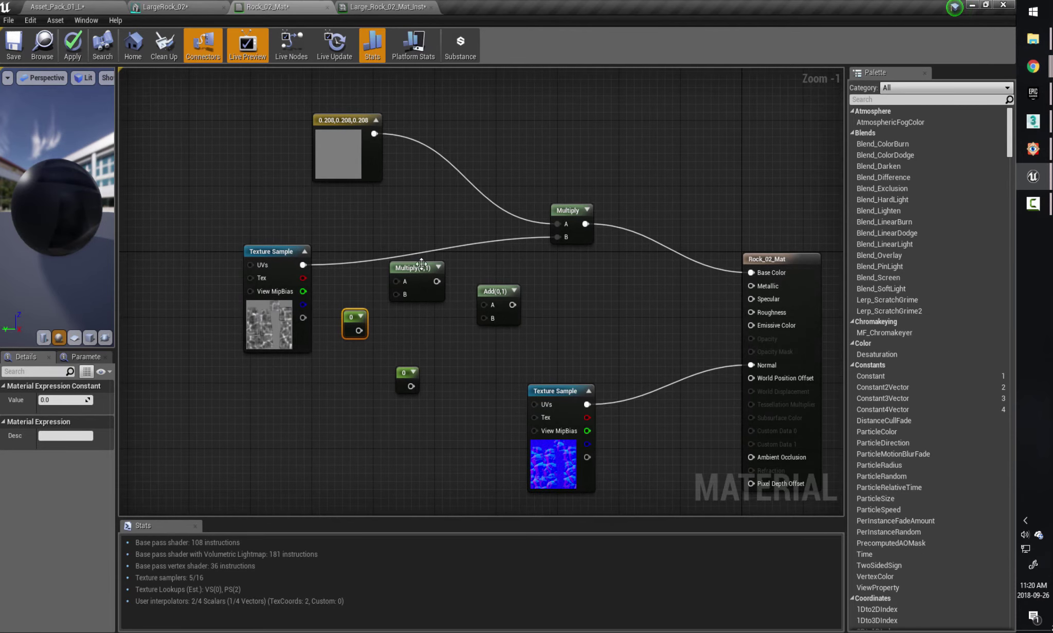
{"action": "left_click_drag", "start_coordinate": [409, 272], "coordinate": [405, 248]}
Wire the rock texture into the new Multiply's A and its output into the base-colour Multiply's B.
{"action": "left_click_drag", "start_coordinate": [264, 316], "coordinate": [258, 316]}
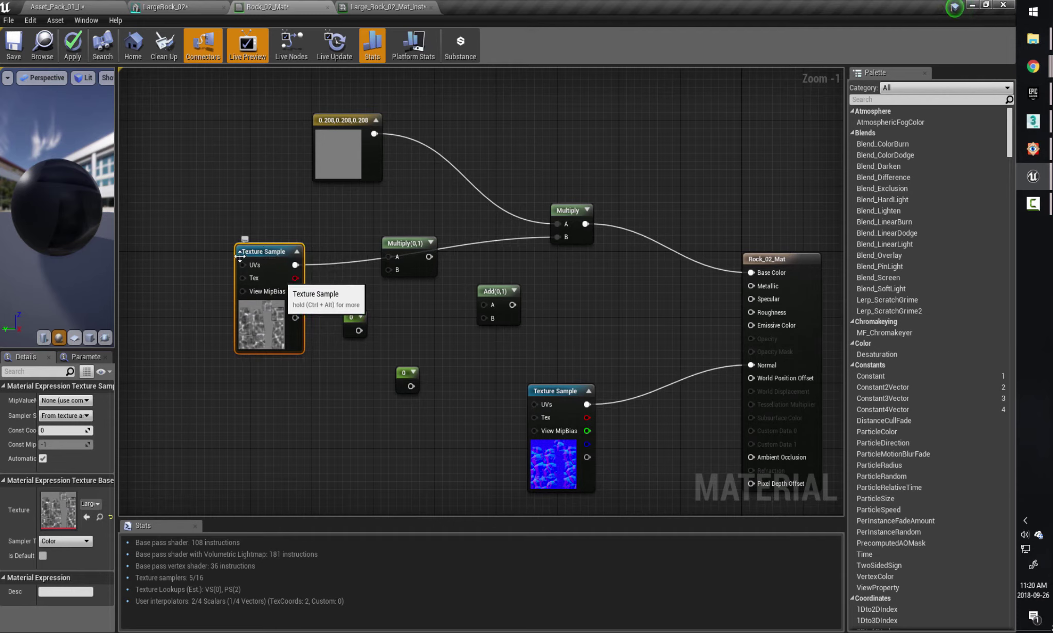
{"action": "left_click_drag", "start_coordinate": [296, 265], "coordinate": [559, 238]}
{"action": "mouse_move", "coordinate": [392, 247]}
{"action": "left_mouse_down"}
{"action": "mouse_move", "coordinate": [407, 246]}
{"action": "mouse_move", "coordinate": [390, 244]}
{"action": "left_mouse_up"}
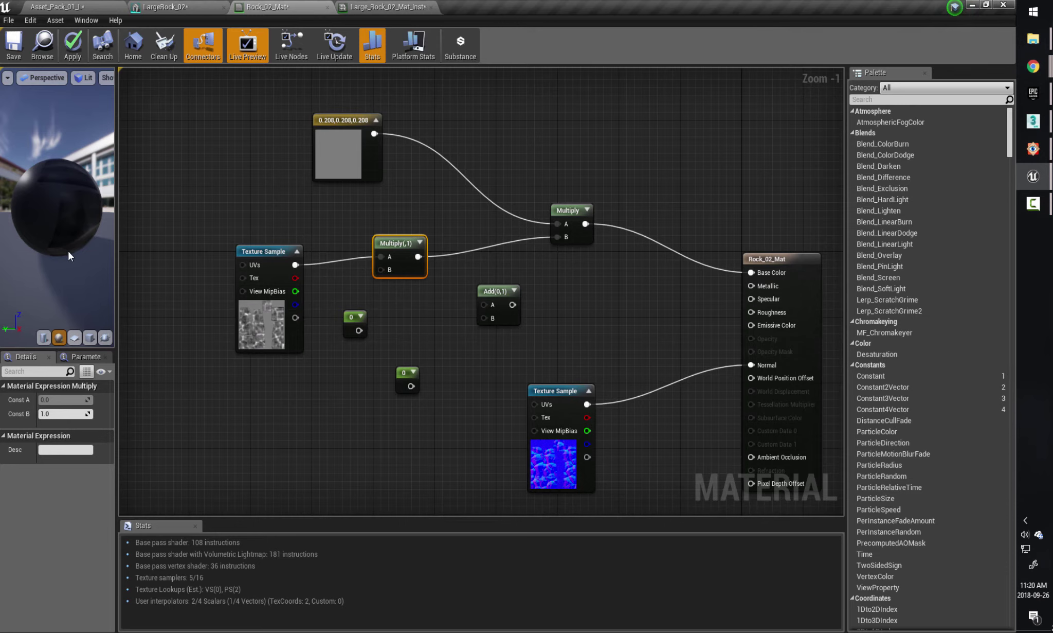
{"action": "left_click_drag", "start_coordinate": [117, 267], "coordinate": [225, 266]}
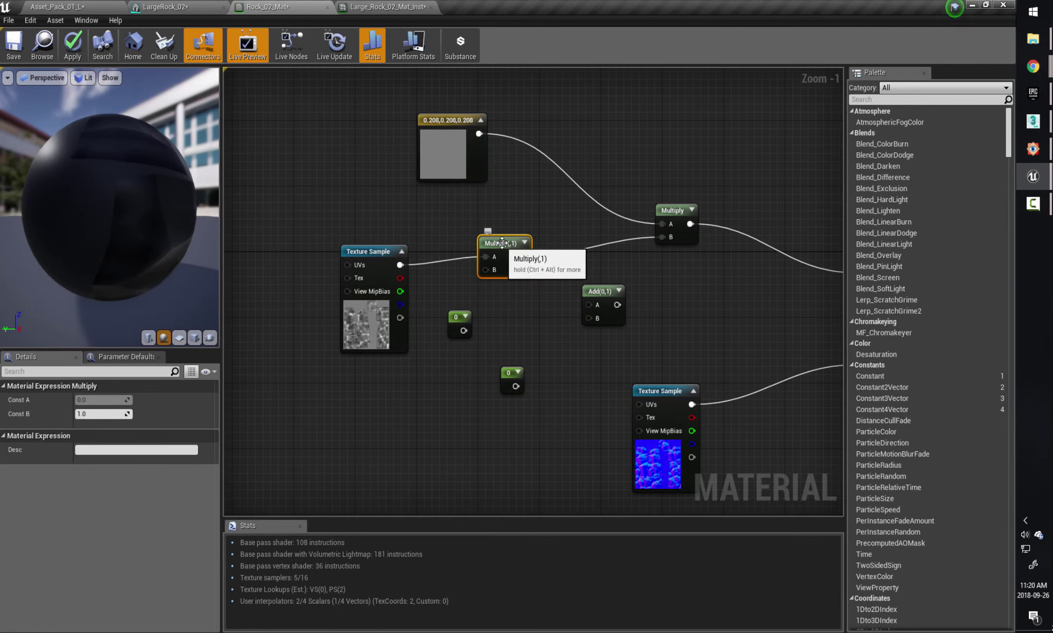
{"action": "left_click_drag", "start_coordinate": [506, 242], "coordinate": [509, 242]}
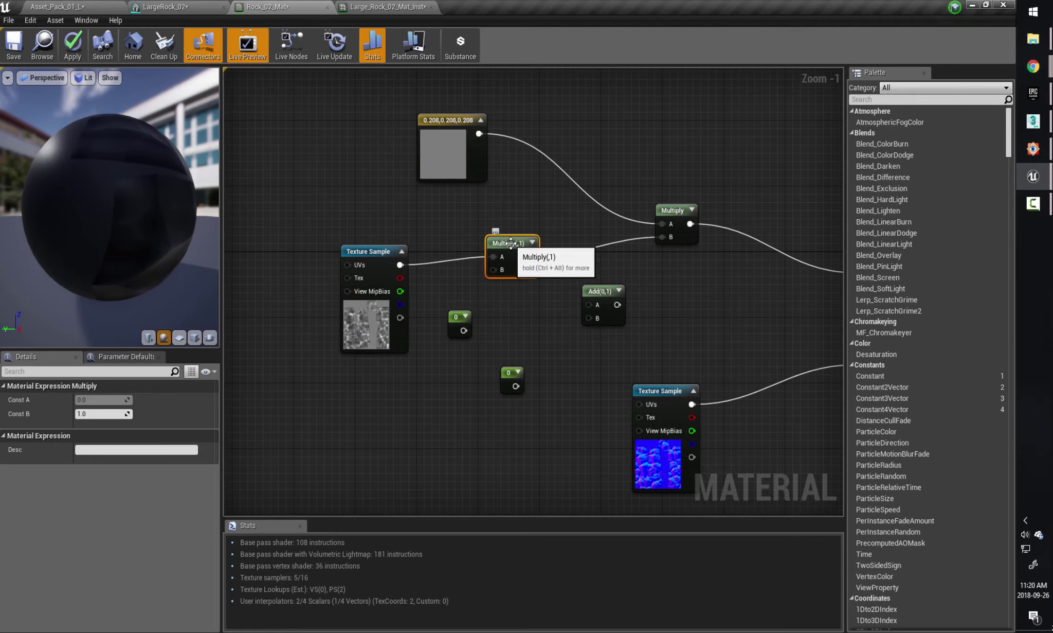
Preview the new Multiply node's output on a cube in the preview viewport.
{"action": "right_click", "coordinate": [510, 245]}
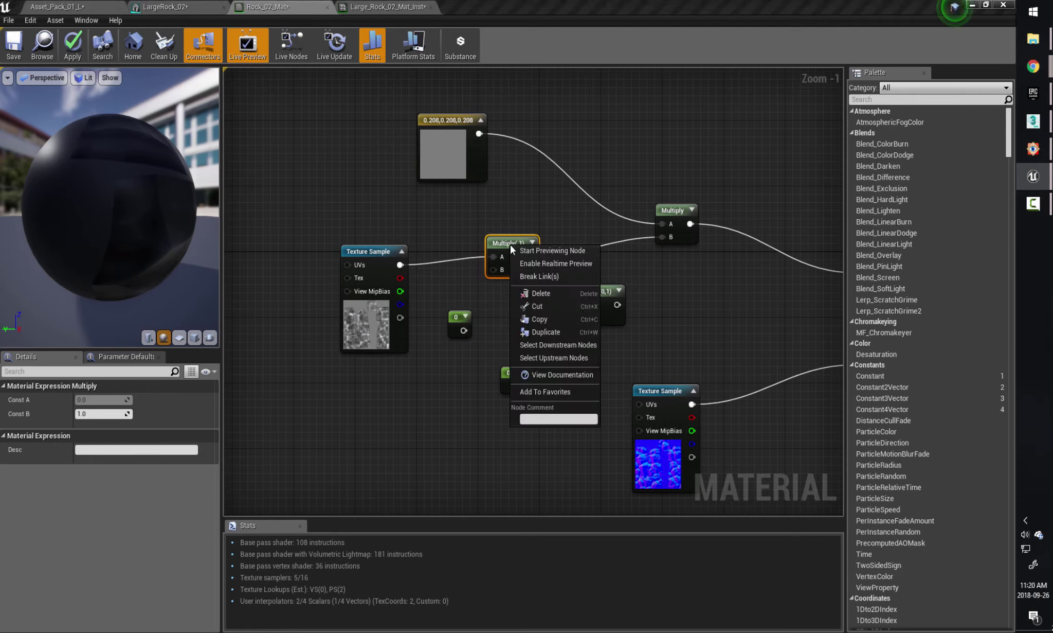
{"action": "left_click", "coordinate": [544, 251]}
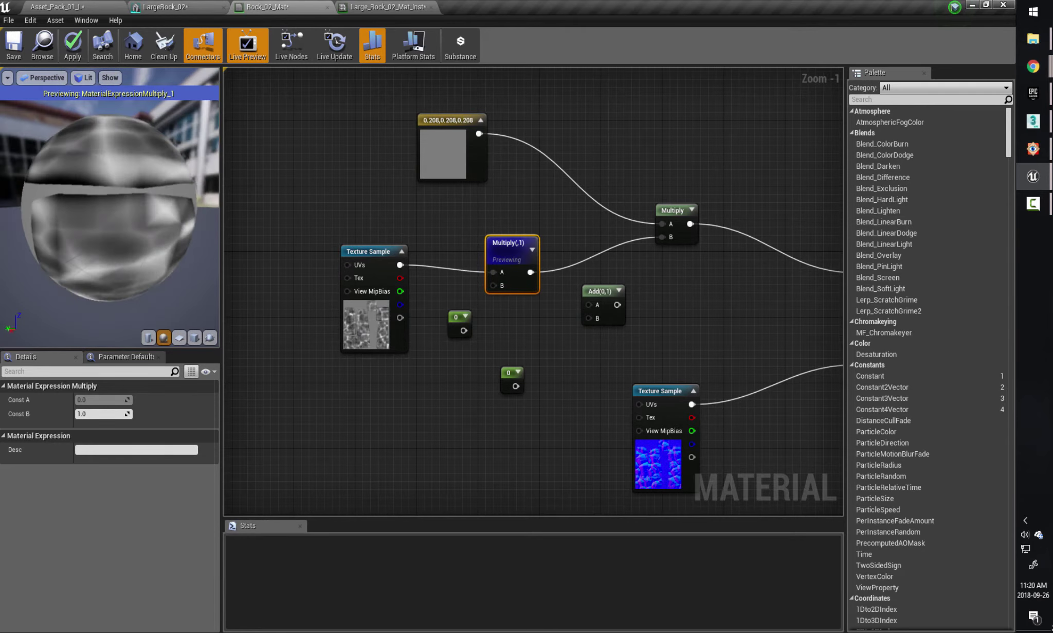
{"action": "left_click", "coordinate": [195, 338]}
{"action": "left_click_drag", "start_coordinate": [186, 262], "coordinate": [222, 277]}
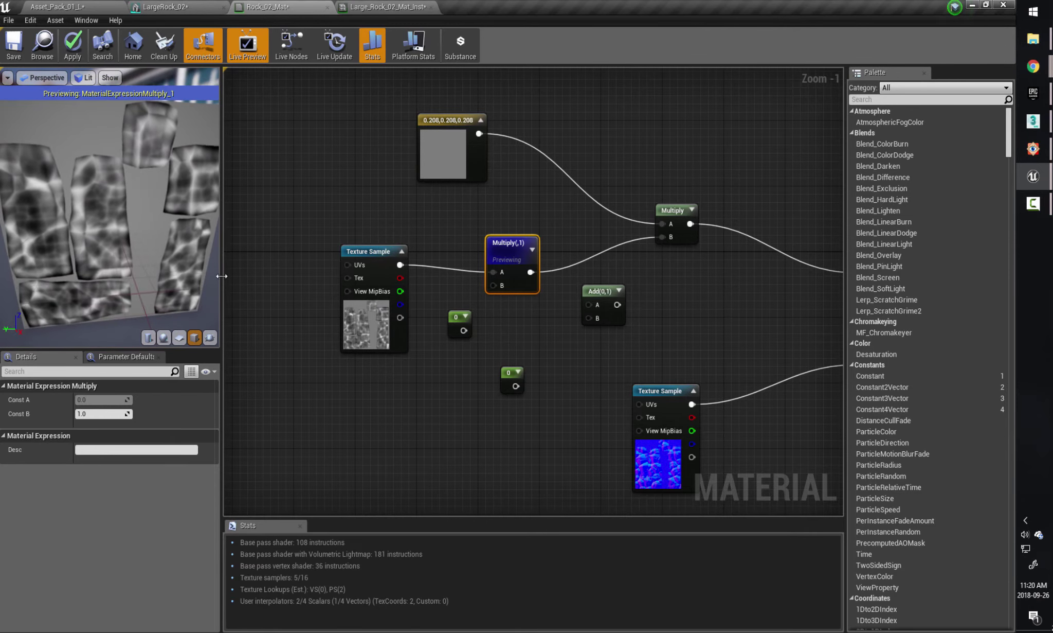
{"action": "left_click", "coordinate": [369, 252]}
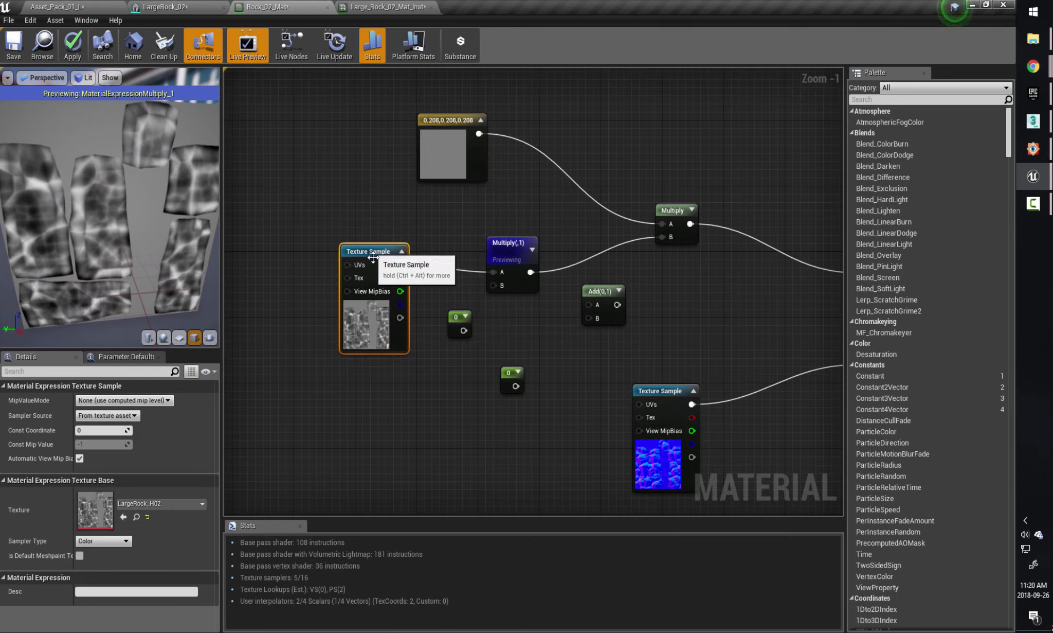
{"action": "left_click", "coordinate": [497, 249]}
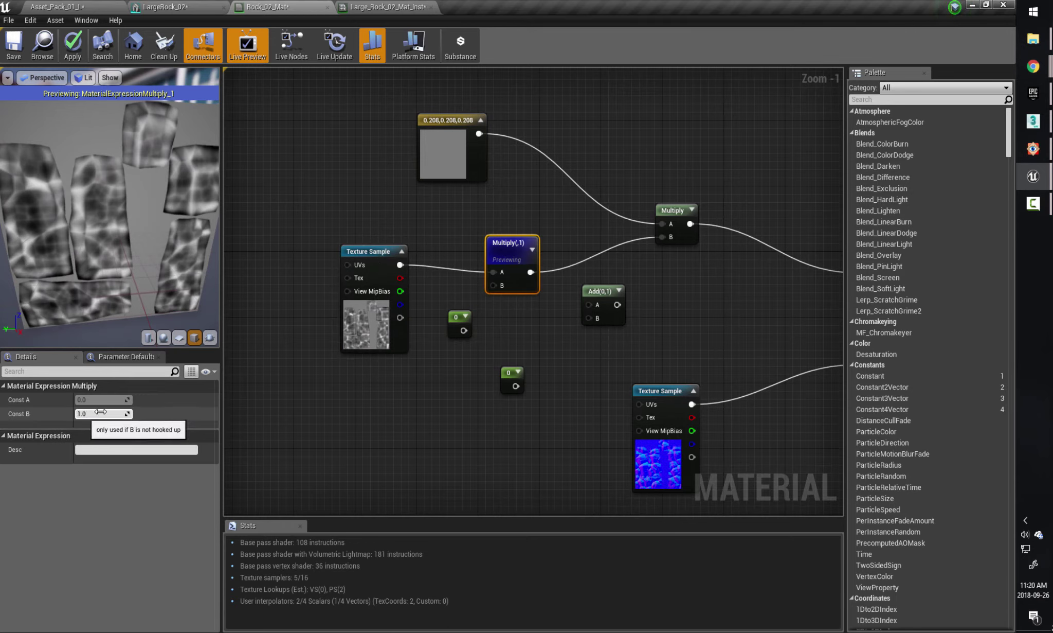
Feed a constant of 1 into the texture Multiply's B input.
{"action": "left_click", "coordinate": [122, 412]}
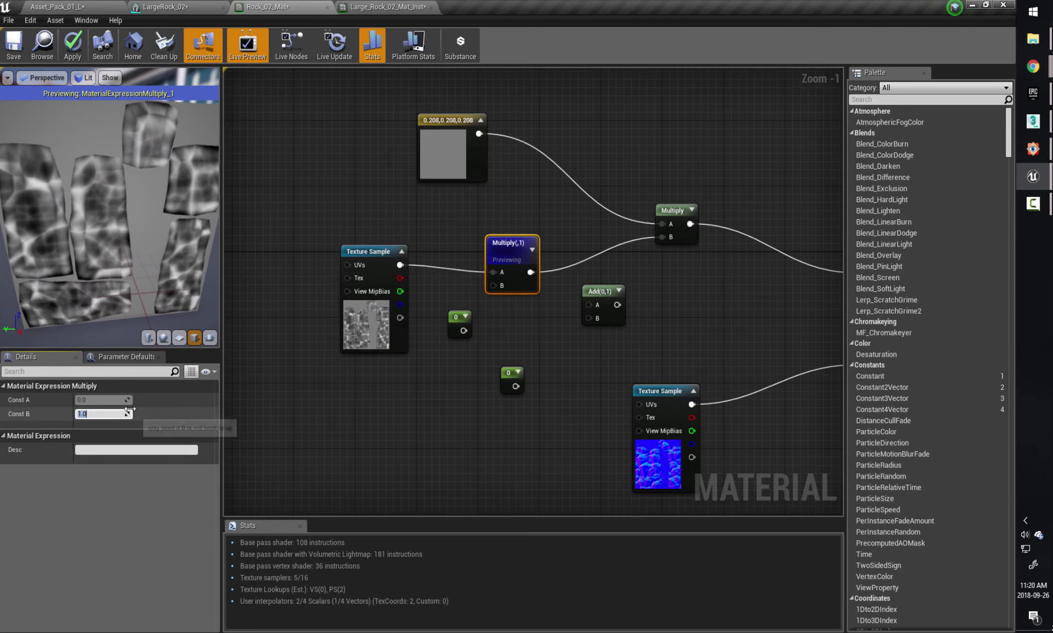
{"action": "type", "text": "0"}
{"action": "key", "text": "Return"}
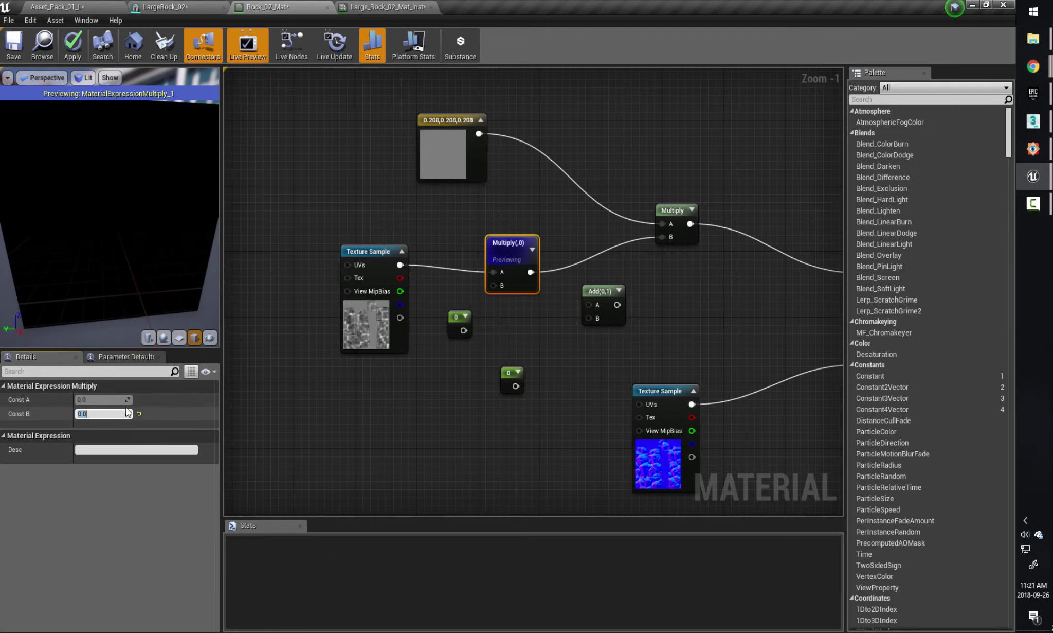
{"action": "left_click_drag", "start_coordinate": [462, 331], "coordinate": [495, 285]}
{"action": "left_click_drag", "start_coordinate": [428, 320], "coordinate": [436, 311]}
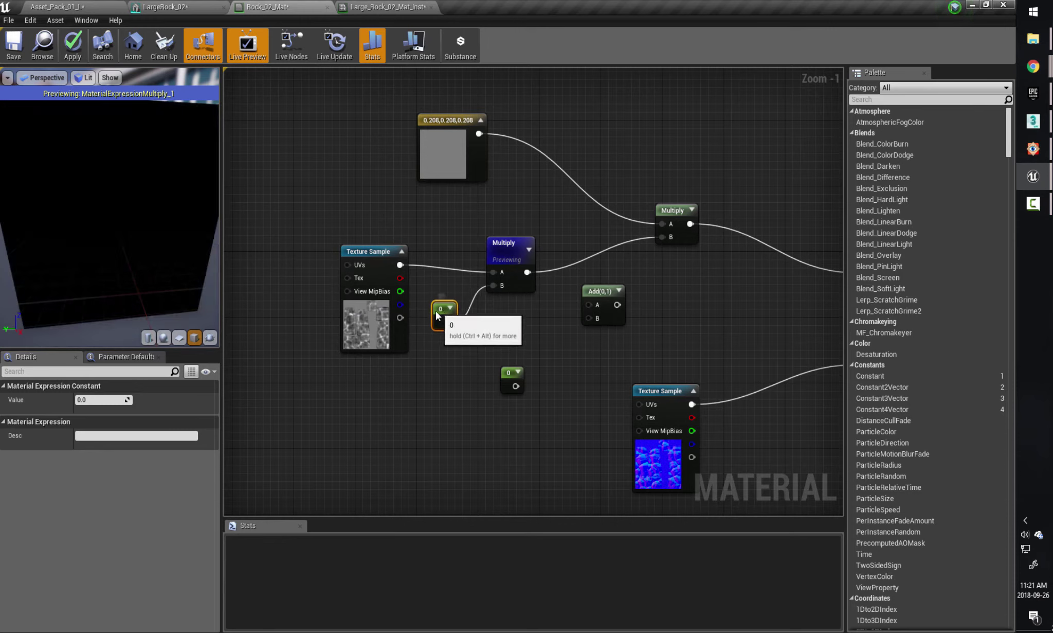
{"action": "left_click", "coordinate": [103, 399]}
{"action": "type", "text": "1"}
{"action": "key", "text": "Return"}
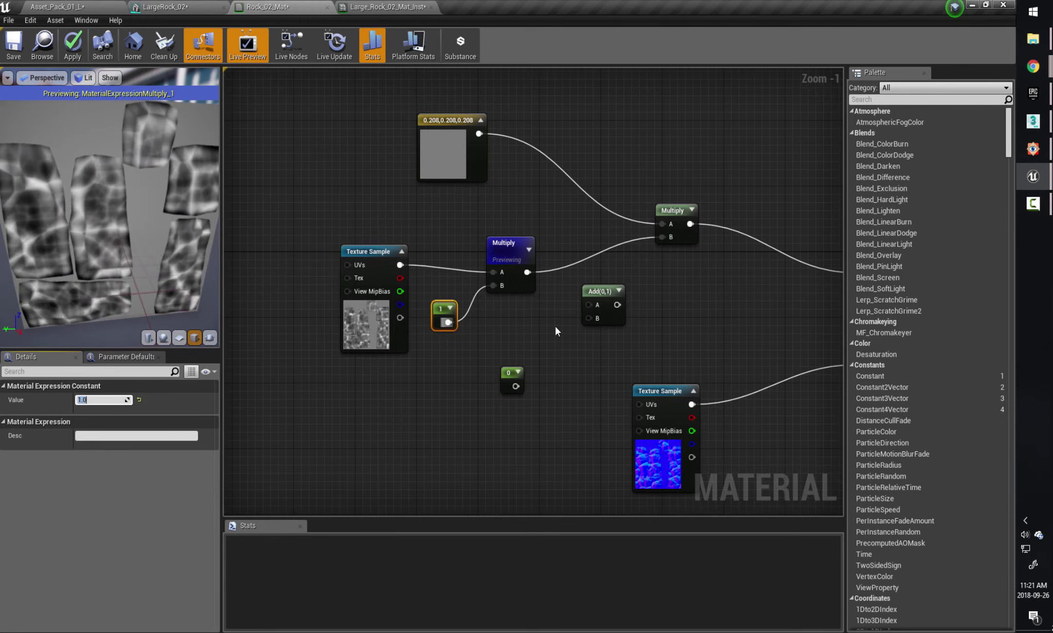
{"action": "left_click_drag", "start_coordinate": [512, 254], "coordinate": [505, 254]}
Insert the Add node between the two Multiplies, with a constant of 1 in its B input.
{"action": "left_click_drag", "start_coordinate": [589, 299], "coordinate": [663, 237]}
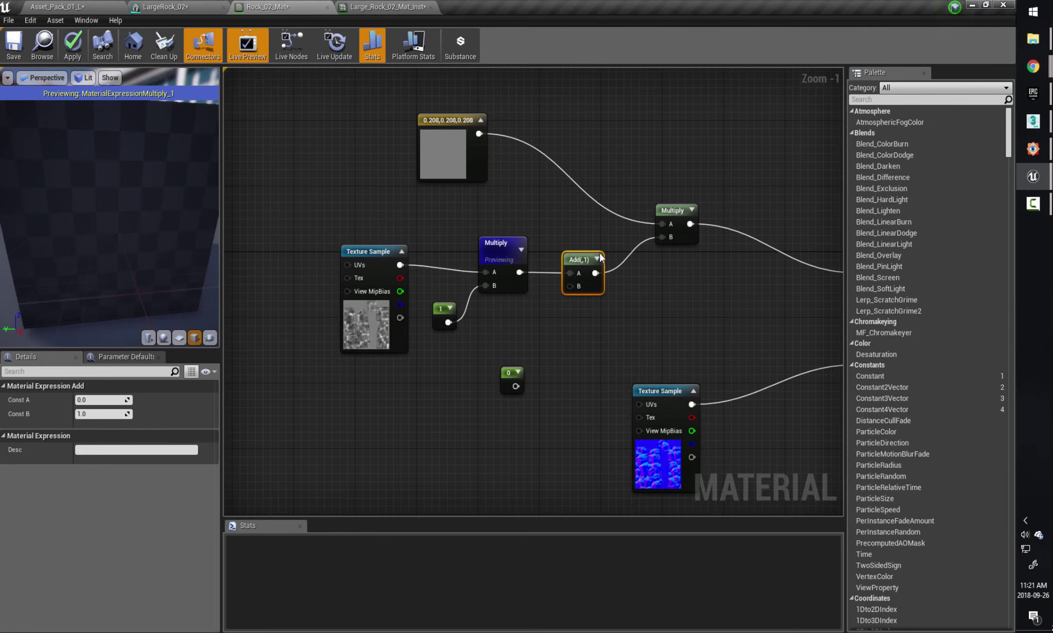
{"action": "left_click_drag", "start_coordinate": [509, 372], "coordinate": [570, 286]}
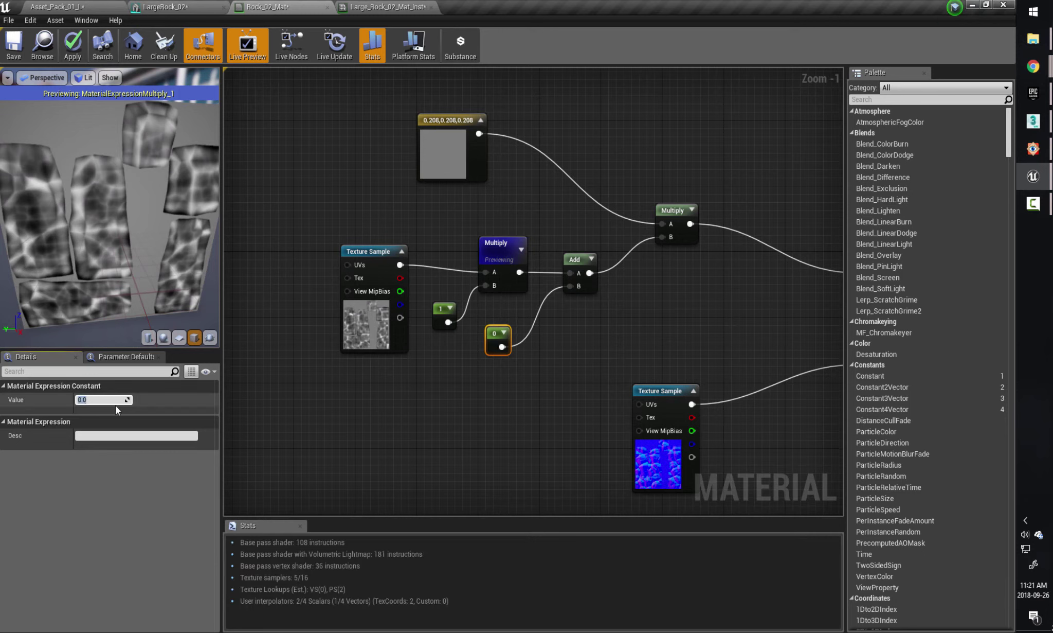
{"action": "type", "text": "1"}
{"action": "key", "text": "Return"}
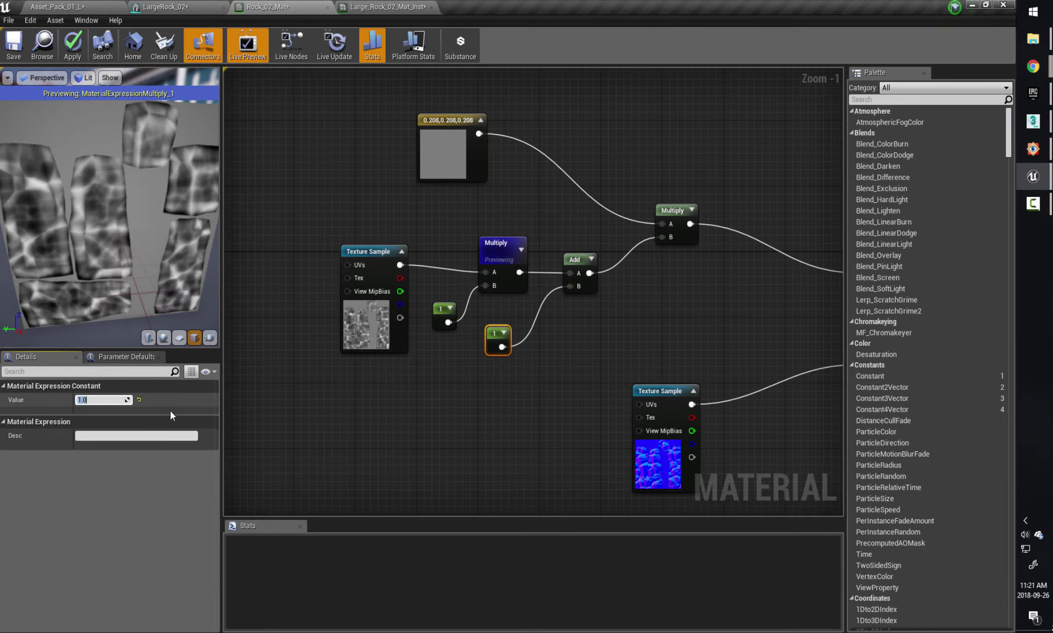
{"action": "left_click_drag", "start_coordinate": [493, 333], "coordinate": [502, 333]}
{"action": "left_click", "coordinate": [569, 260]}
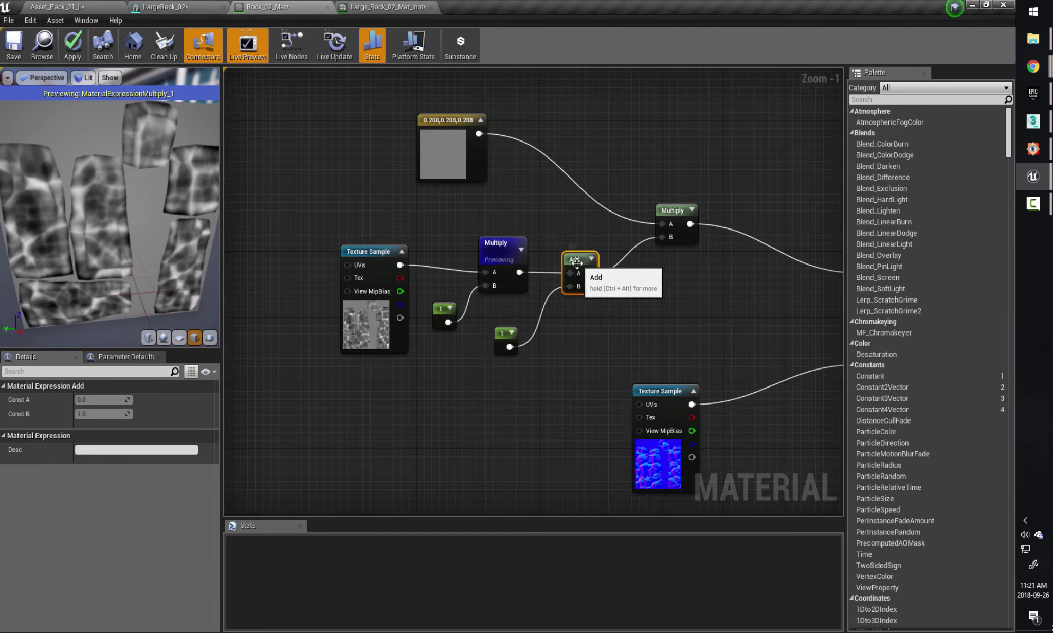
Preview the Add node's output, testing its B constant near 0.62 before setting it to 0.
{"action": "right_click", "coordinate": [571, 260]}
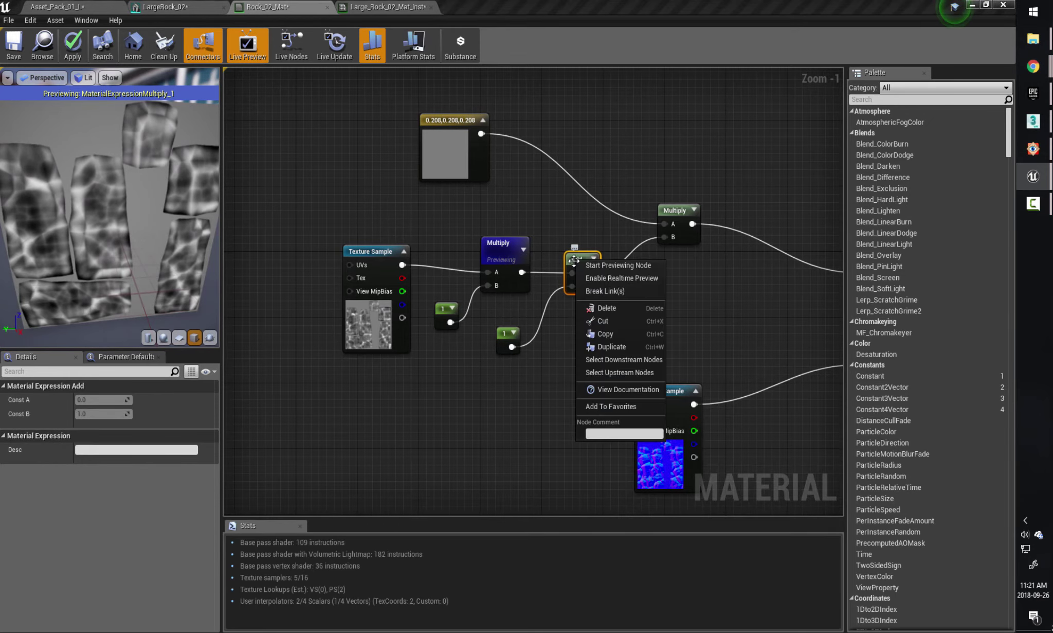
{"action": "left_click", "coordinate": [602, 270]}
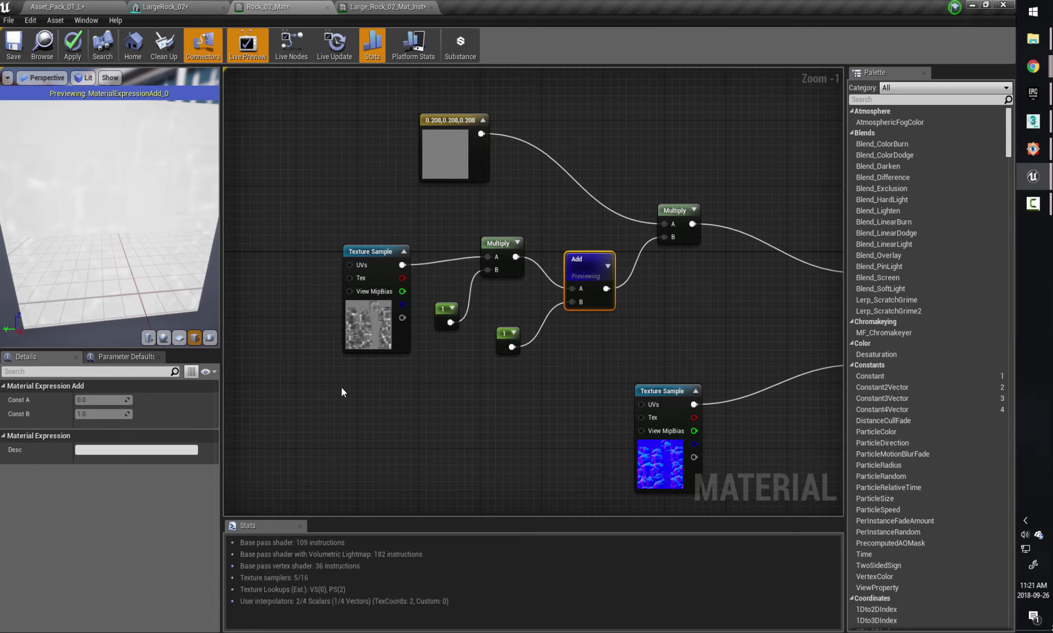
{"action": "left_click", "coordinate": [507, 339]}
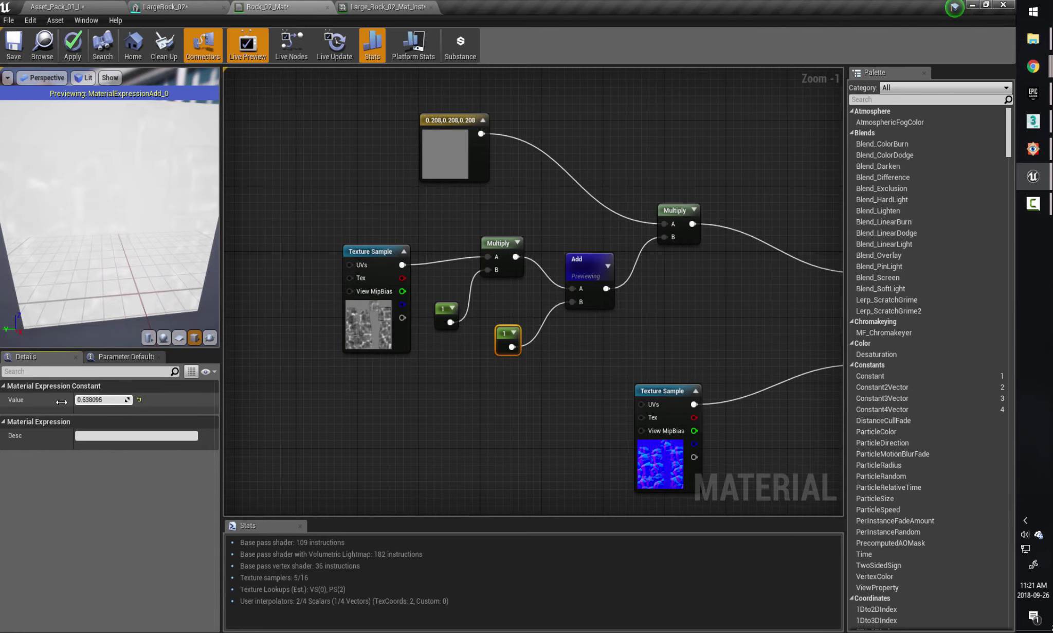
{"action": "left_click_drag", "start_coordinate": [61, 401], "coordinate": [57, 402]}
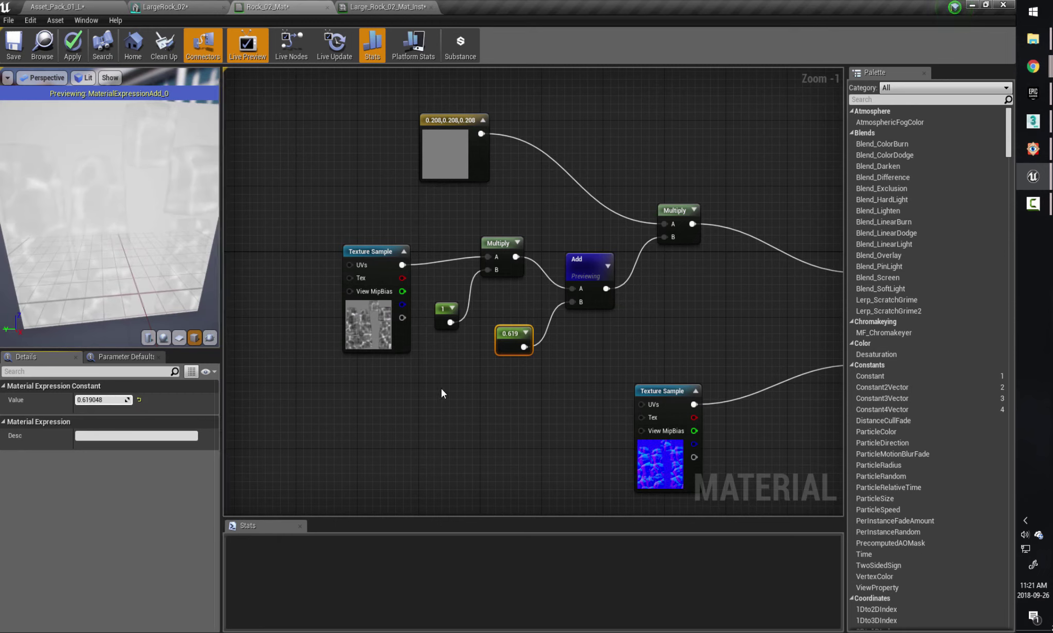
{"action": "type", "text": "0"}
{"action": "key", "text": "Return"}
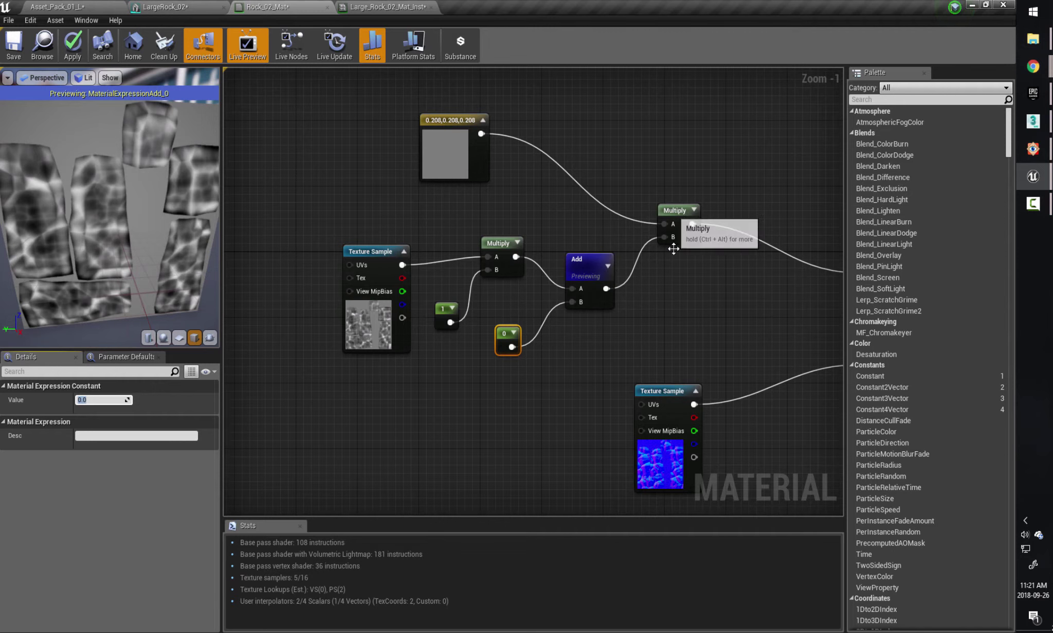
Tidy the texture, 0 constant and Add nodes near the Rock_02_Mat output.
{"action": "right_click_drag", "start_coordinate": [703, 313], "coordinate": [629, 298]}
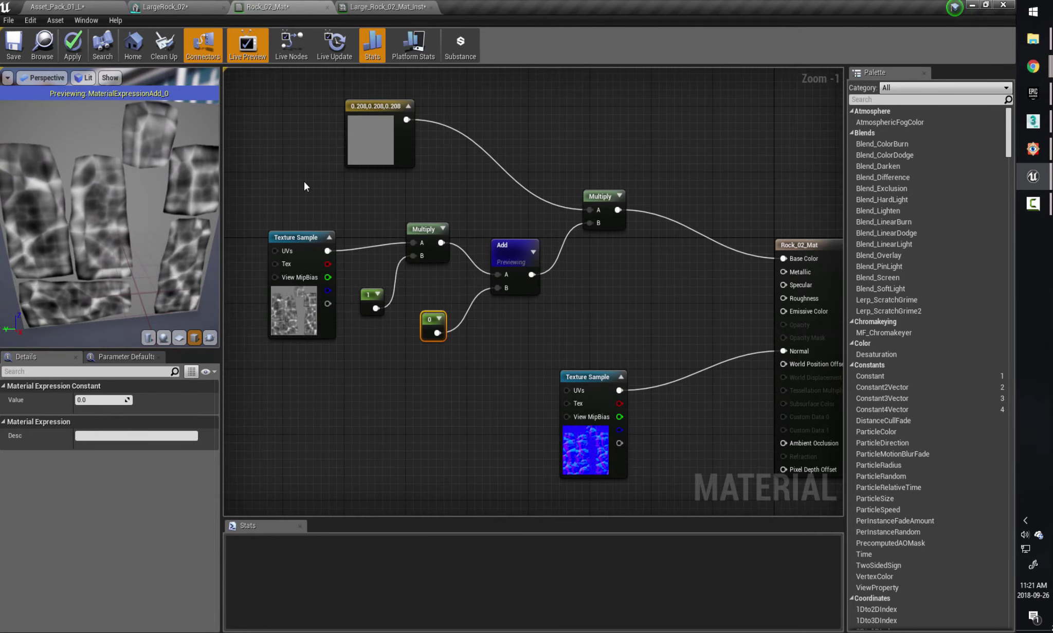
{"action": "left_click", "coordinate": [425, 230]}
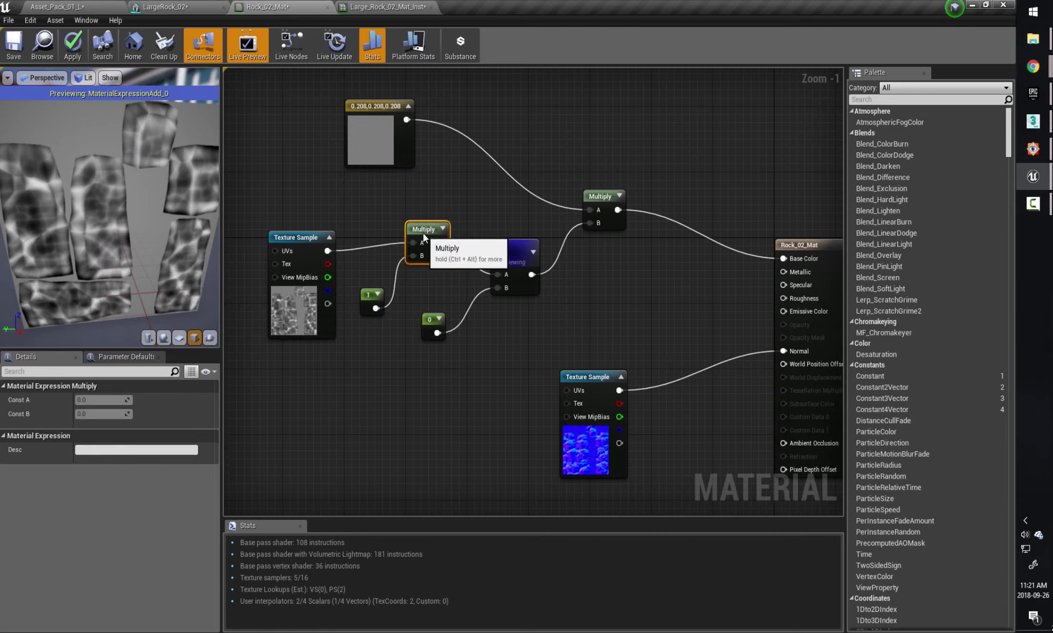
{"action": "left_click_drag", "start_coordinate": [427, 320], "coordinate": [434, 319]}
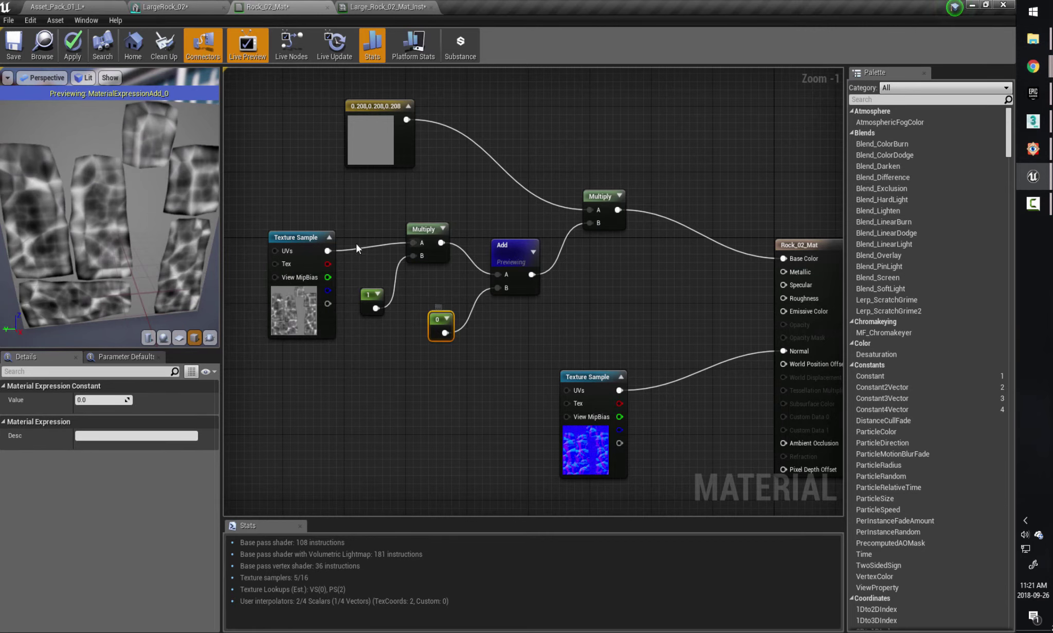
{"action": "left_click_drag", "start_coordinate": [505, 263], "coordinate": [513, 262]}
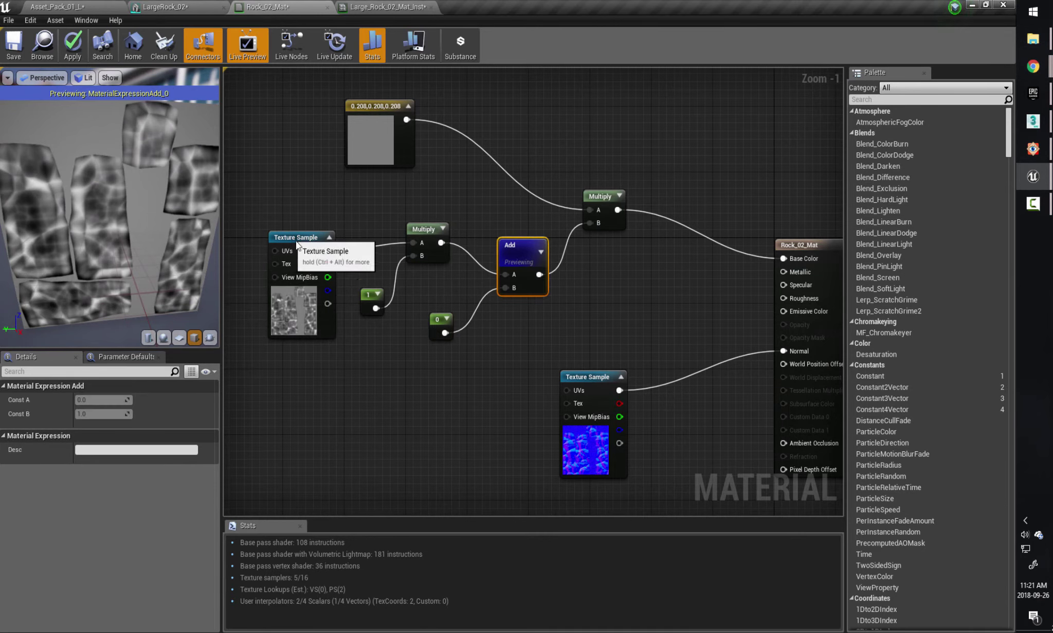
{"action": "left_click_drag", "start_coordinate": [287, 235], "coordinate": [294, 243]}
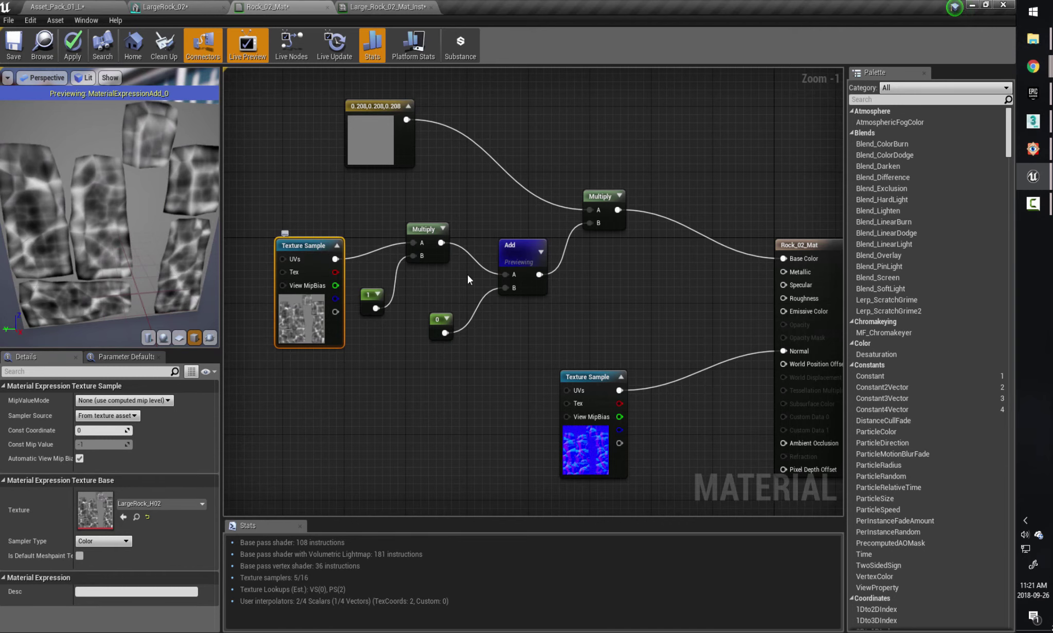
Stop previewing the Add node and convert the 1 and 0 constants into scalar parameters.
{"action": "left_click_drag", "start_coordinate": [525, 250], "coordinate": [516, 249]}
{"action": "right_click", "coordinate": [516, 245]}
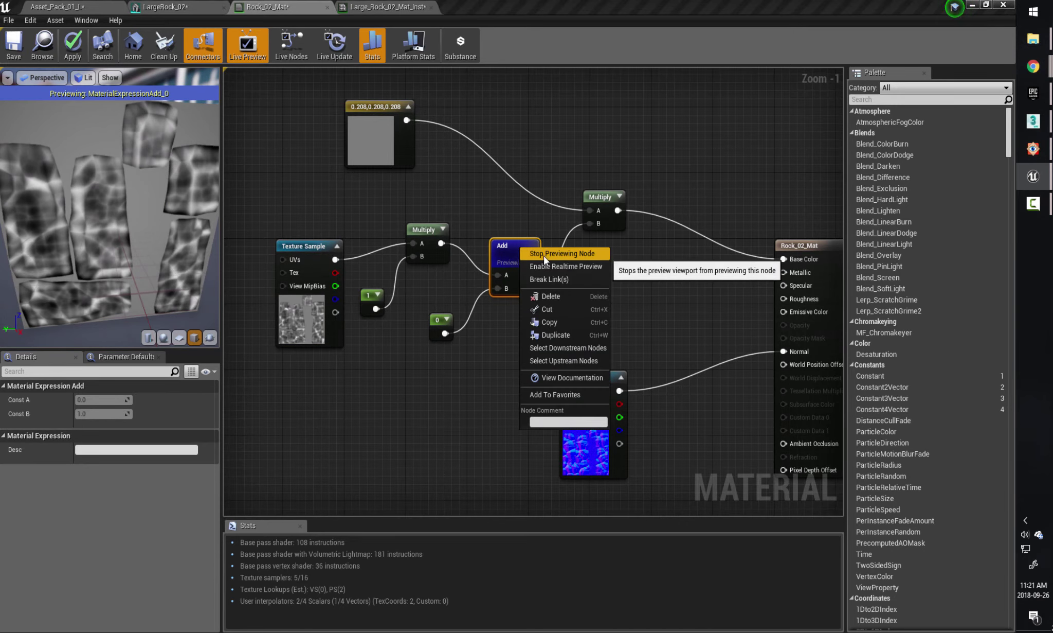
{"action": "left_click", "coordinate": [546, 254]}
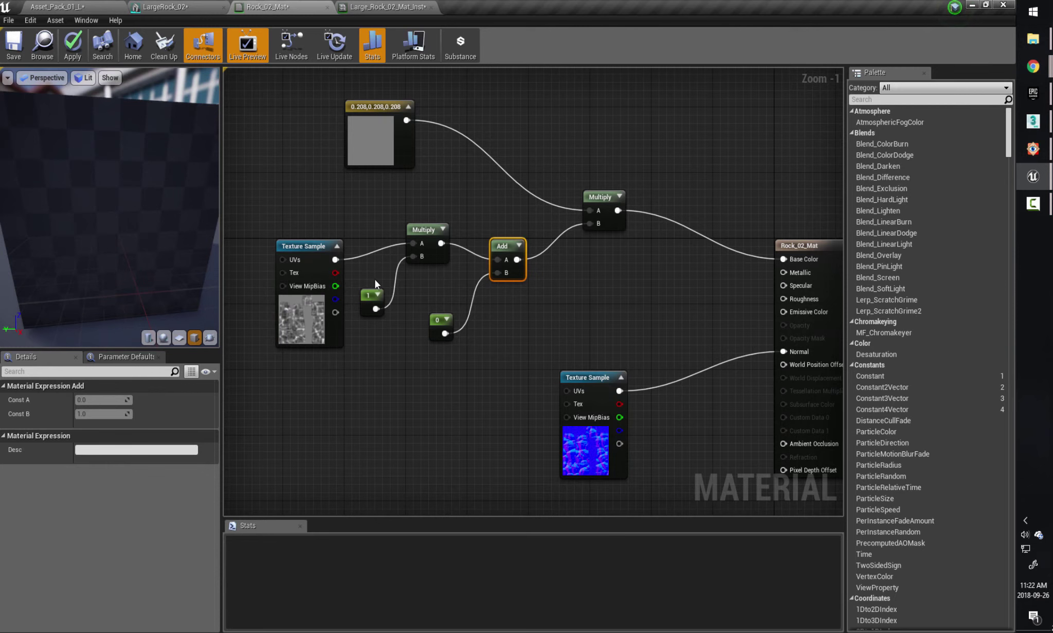
{"action": "left_click_drag", "start_coordinate": [356, 281], "coordinate": [462, 348]}
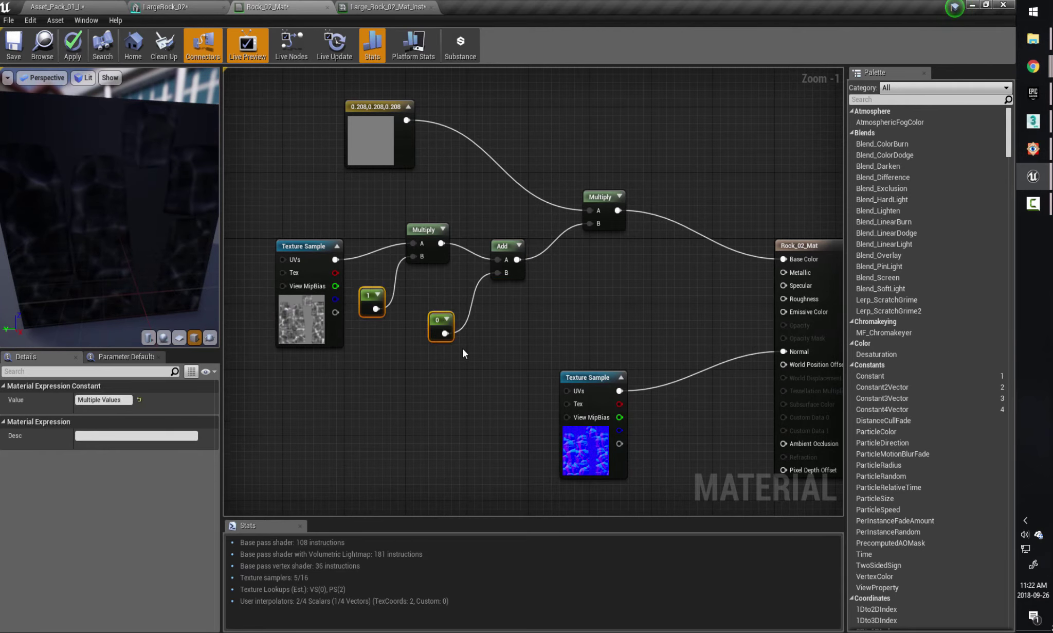
{"action": "right_click", "coordinate": [440, 323]}
{"action": "left_click", "coordinate": [484, 328]}
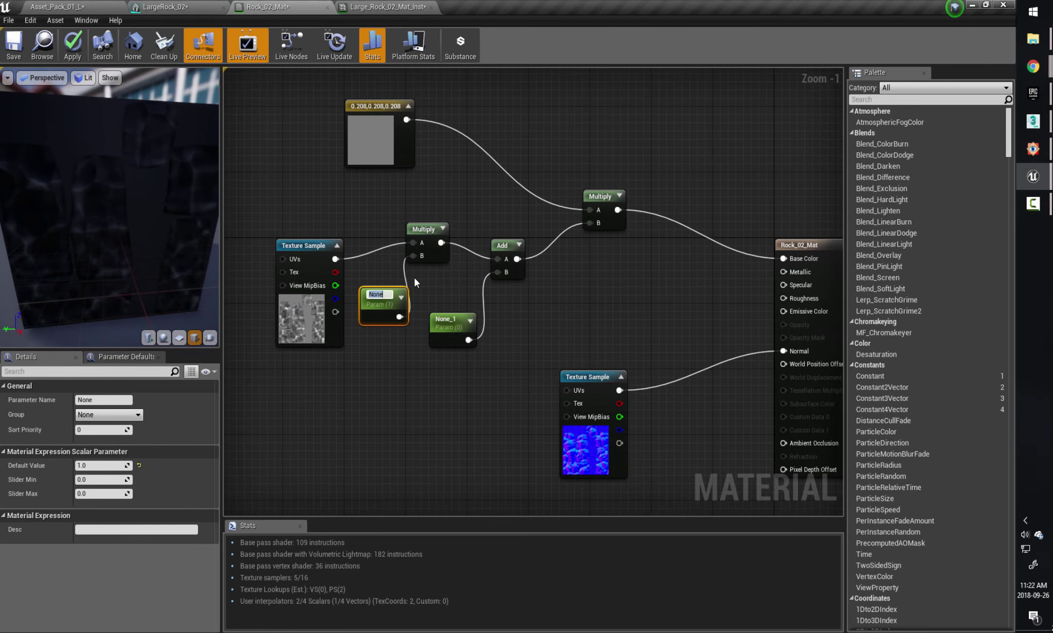
{"action": "left_click", "coordinate": [399, 8]}
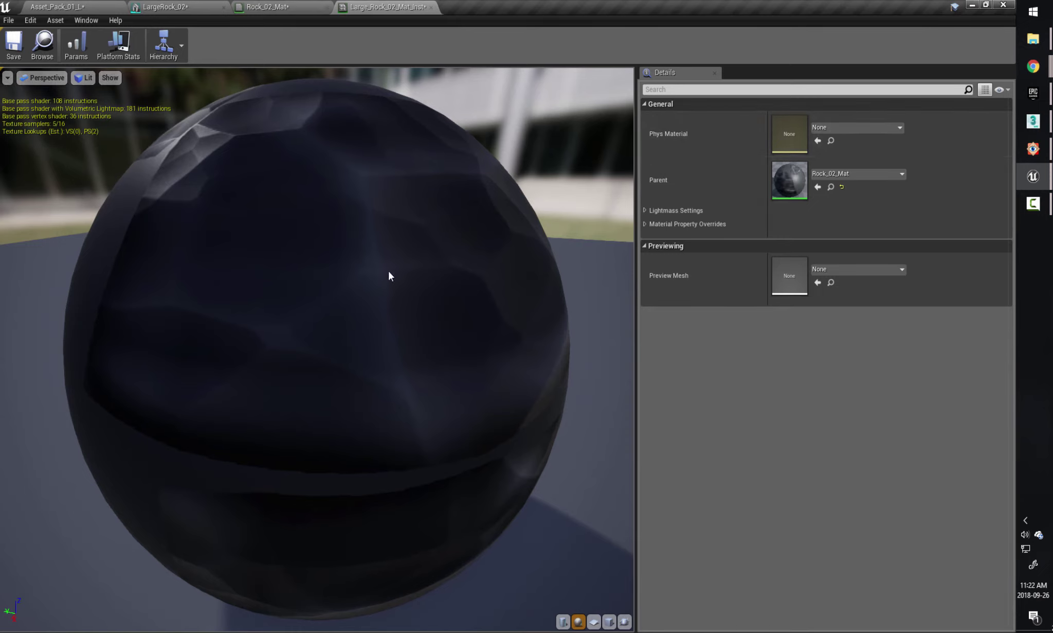
{"action": "left_click", "coordinate": [266, 7]}
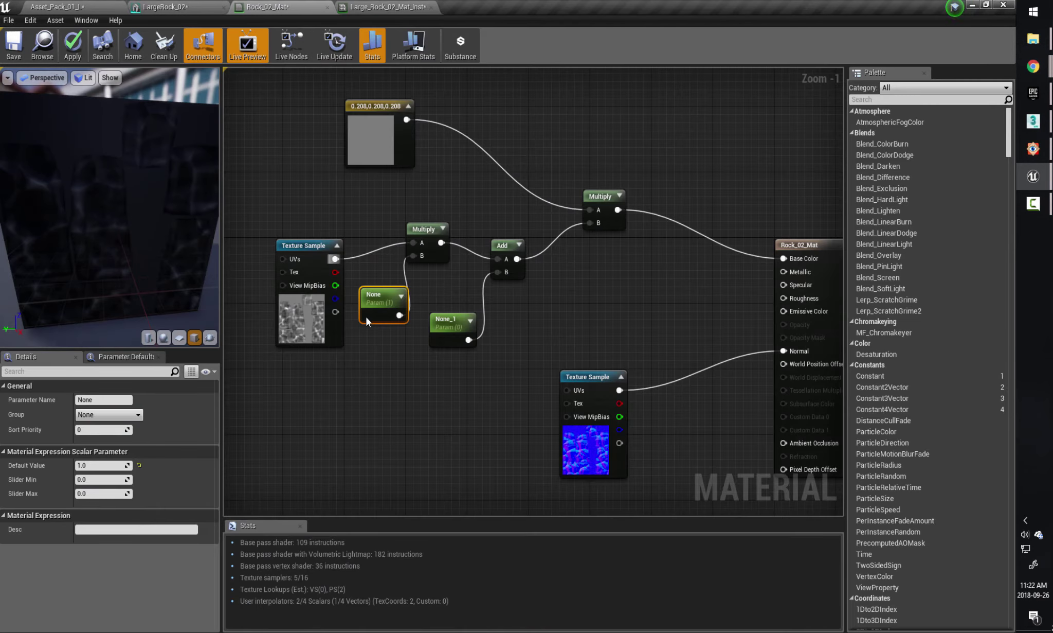
Name the parameters Diffuse Mask Multi and Diffuse Mask Add.
{"action": "left_click", "coordinate": [382, 380]}
{"action": "left_click", "coordinate": [389, 299]}
{"action": "left_click", "coordinate": [104, 402]}
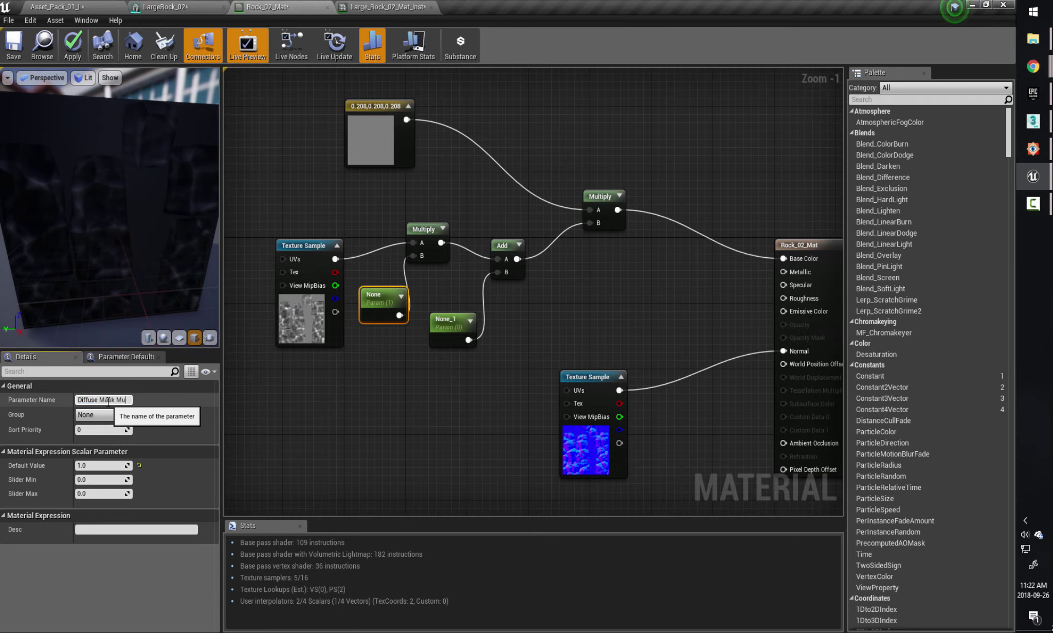
{"action": "key", "text": "Return"}
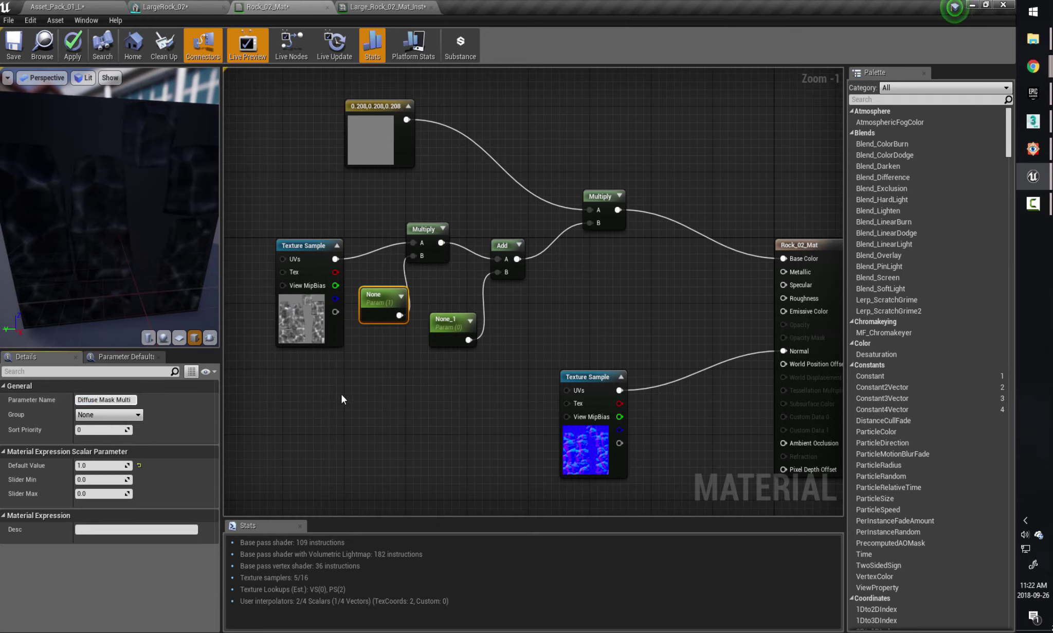
{"action": "left_click", "coordinate": [342, 394]}
{"action": "left_click_drag", "start_coordinate": [298, 245], "coordinate": [274, 212]}
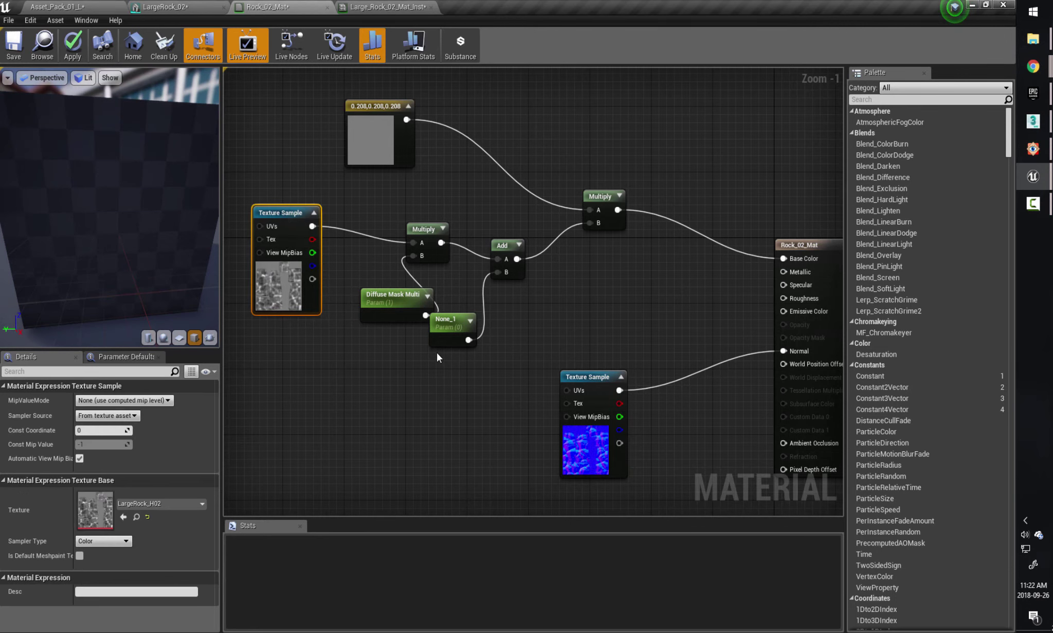
{"action": "left_click_drag", "start_coordinate": [389, 292], "coordinate": [374, 292]}
{"action": "left_click", "coordinate": [447, 319]}
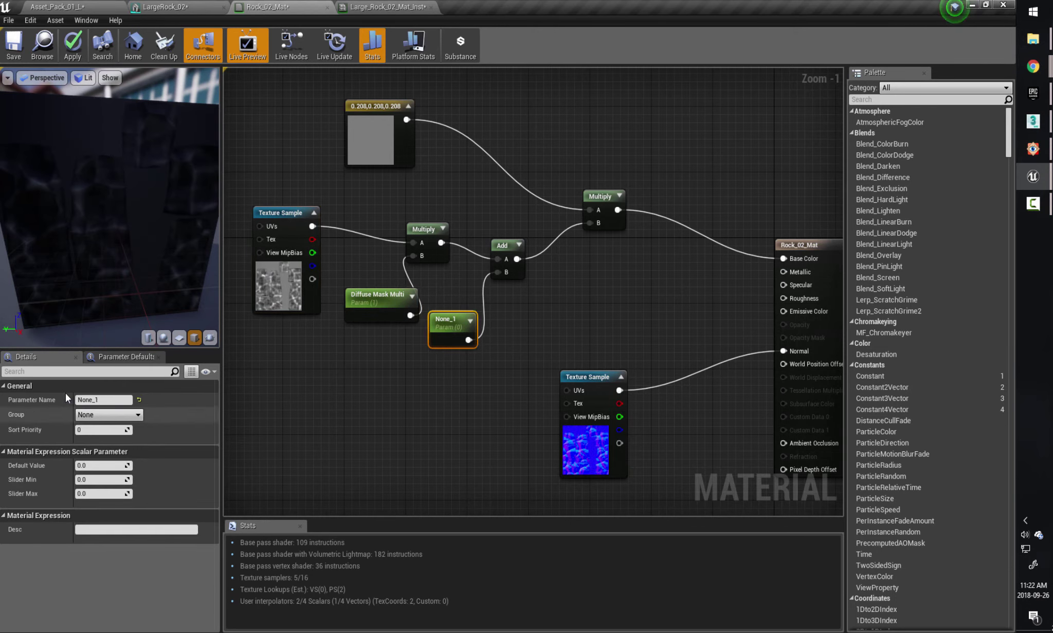
{"action": "left_click", "coordinate": [105, 400]}
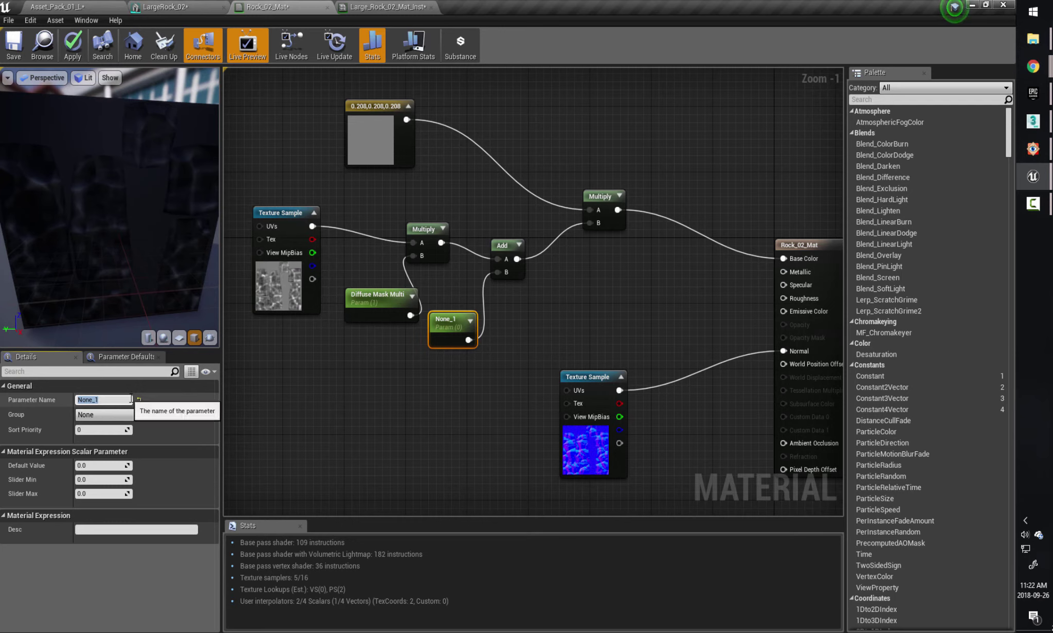
{"action": "type", "text": "Diffuse "}
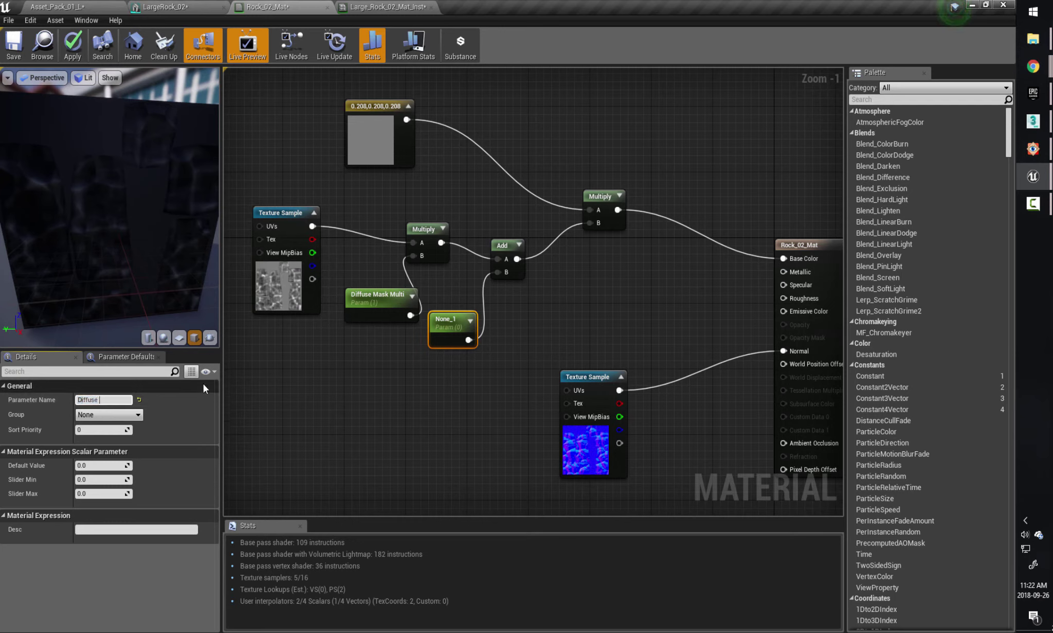
{"action": "type", "text": "Mask Add"}
{"action": "key", "text": "Return"}
Put both Diffuse Mask parameters in the Diffuse group and apply the material.
{"action": "left_click", "coordinate": [388, 316]}
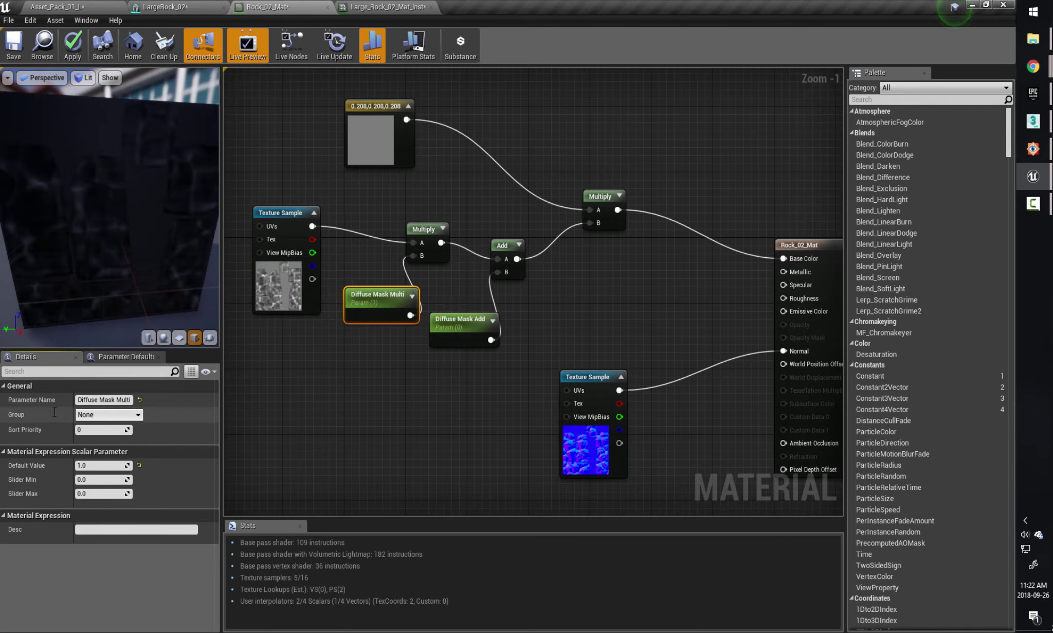
{"action": "type", "text": "Diffuse"}
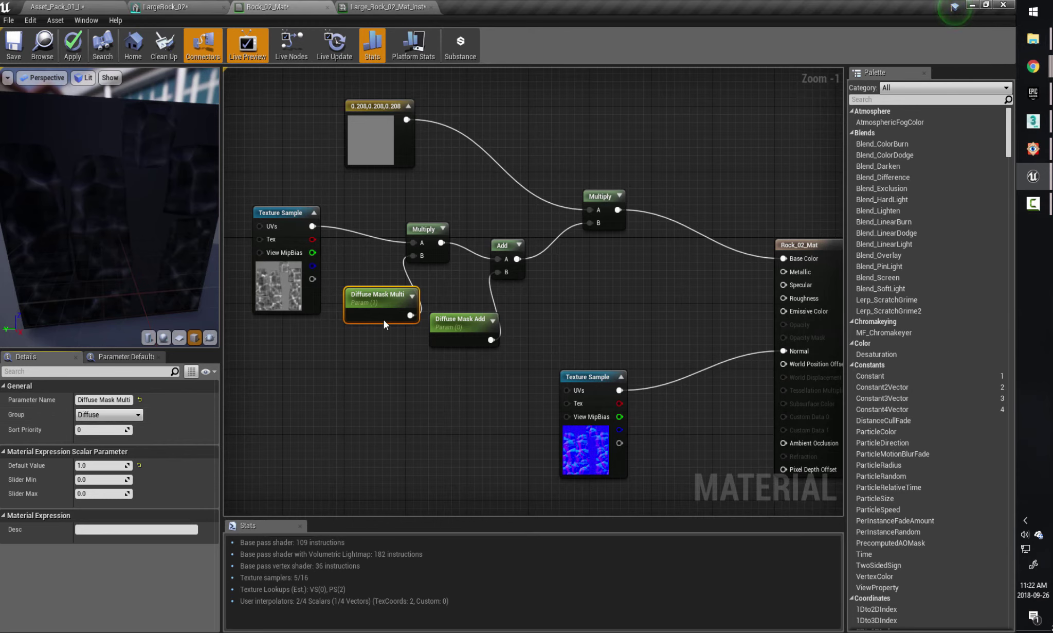
{"action": "left_click_drag", "start_coordinate": [384, 319], "coordinate": [376, 311]}
{"action": "left_click", "coordinate": [458, 332]}
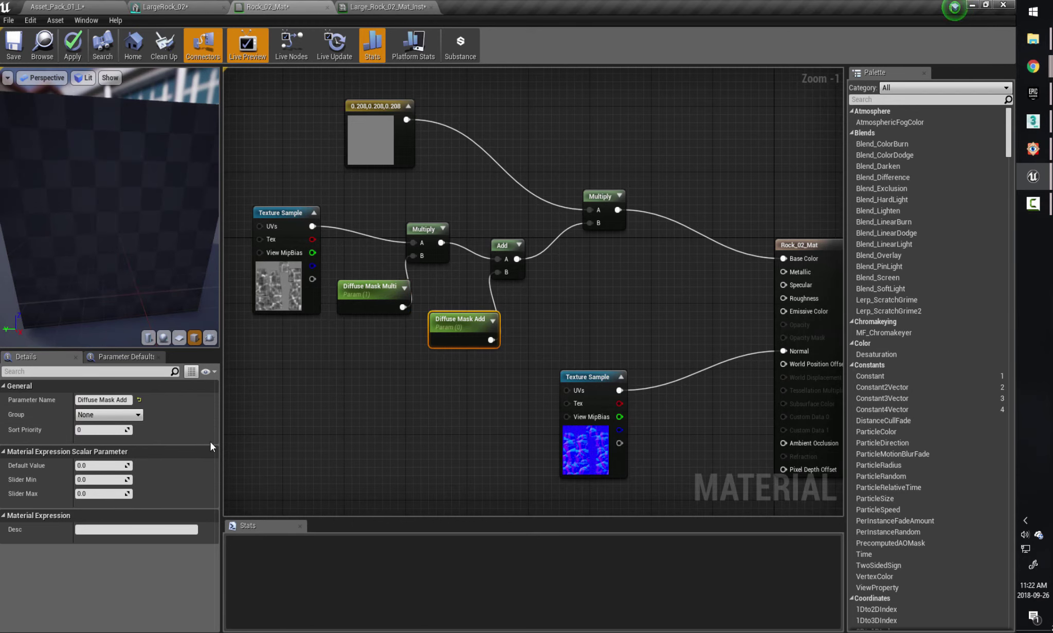
{"action": "left_click", "coordinate": [138, 415]}
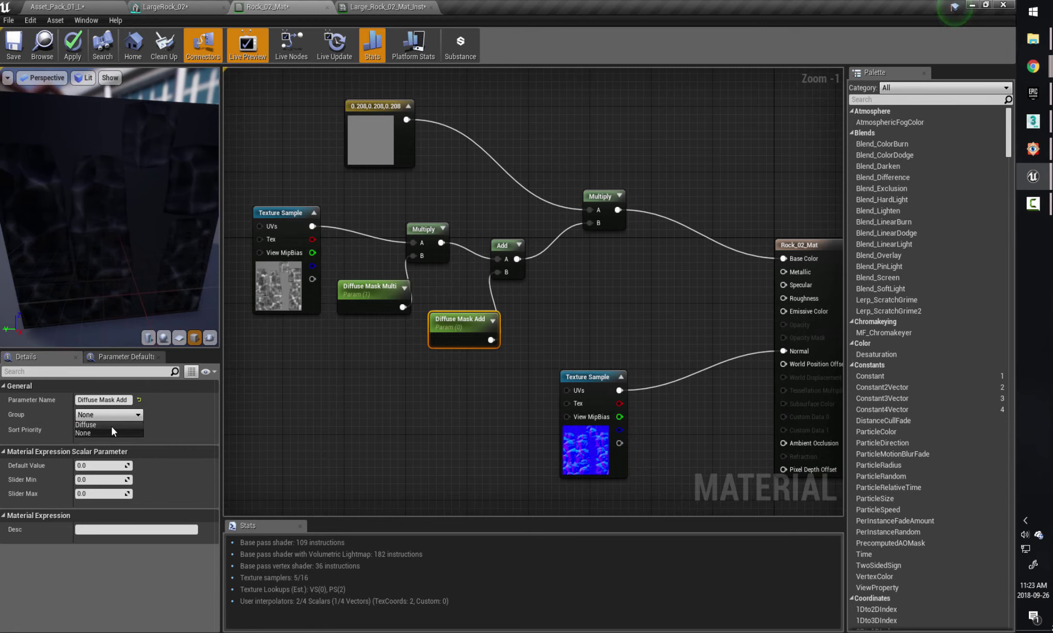
{"action": "left_click", "coordinate": [113, 425]}
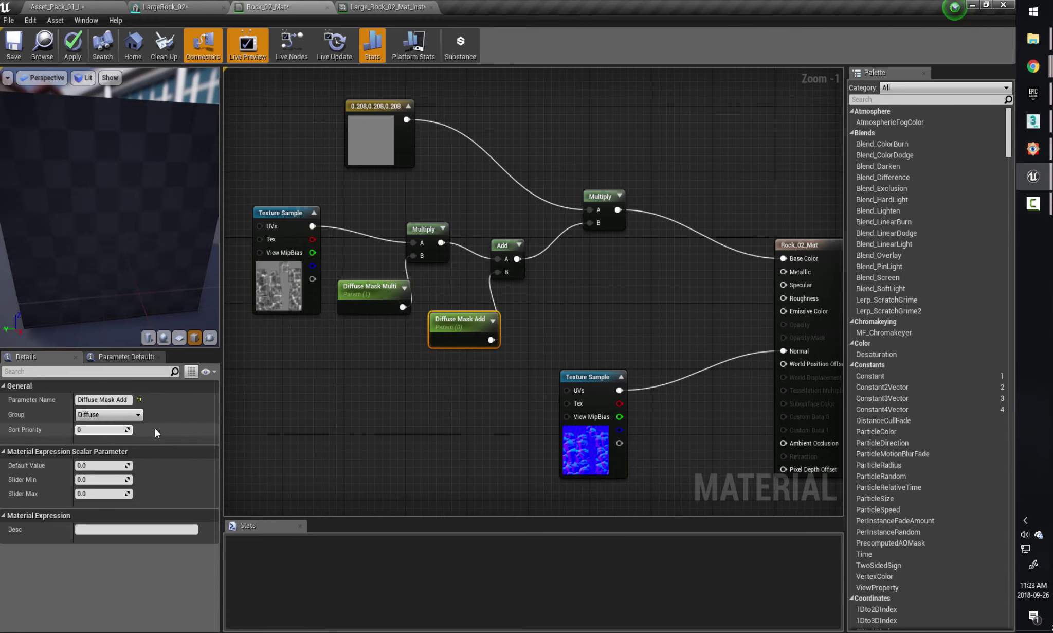
{"action": "left_click", "coordinate": [72, 47]}
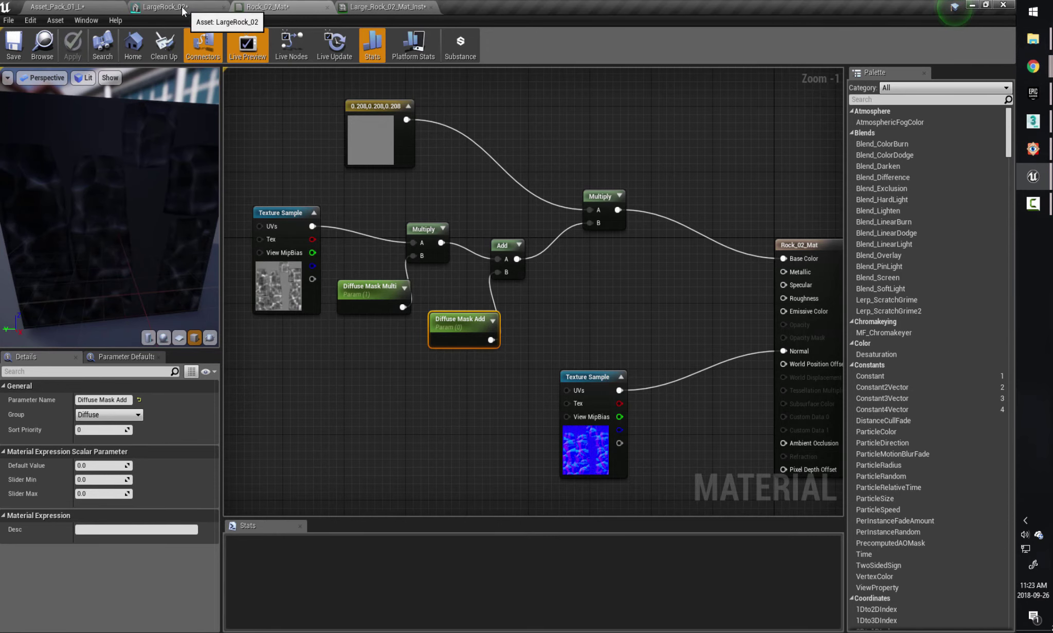
In Large_Rock_02_Mat_Inst, override Diffuse Mask Multi to 0.67619 and Diffuse Mask Add to 0.390476.
{"action": "left_click", "coordinate": [218, 7]}
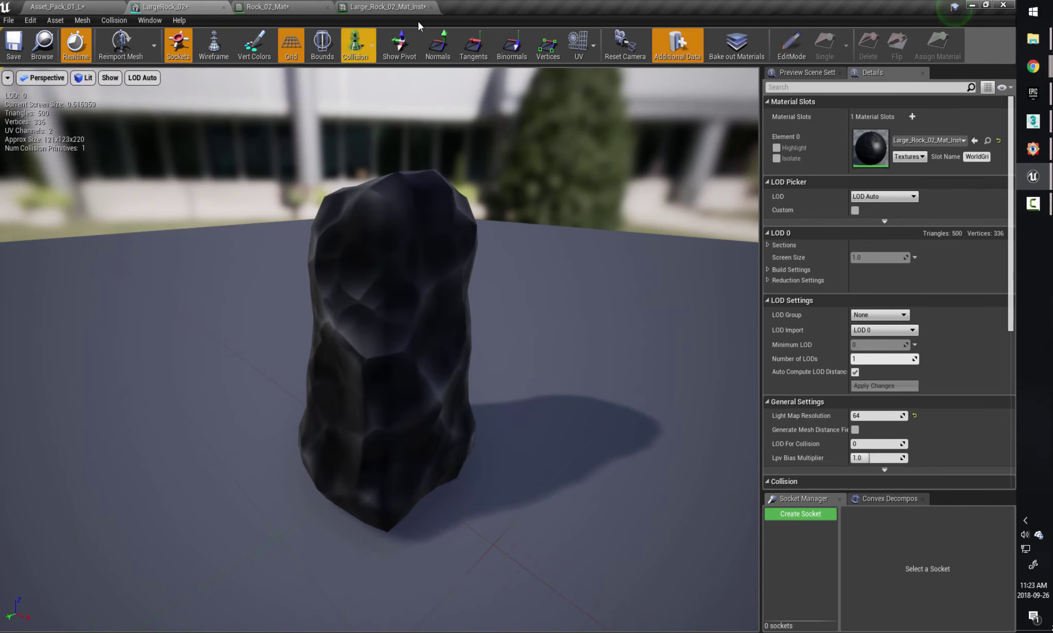
{"action": "left_click", "coordinate": [396, 7]}
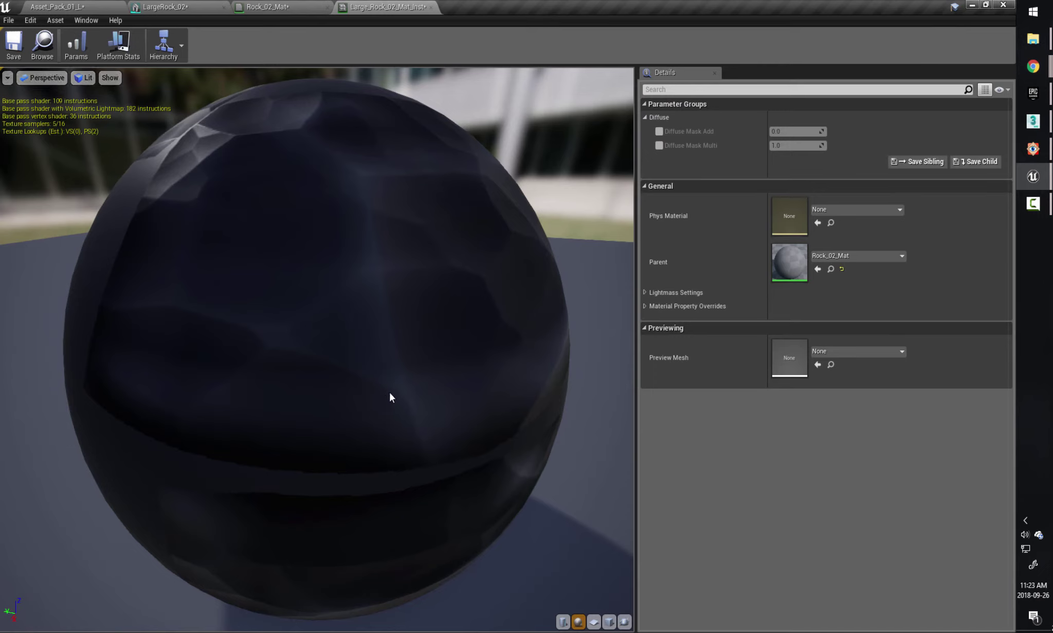
{"action": "left_click", "coordinate": [659, 132]}
{"action": "left_click", "coordinate": [659, 145]}
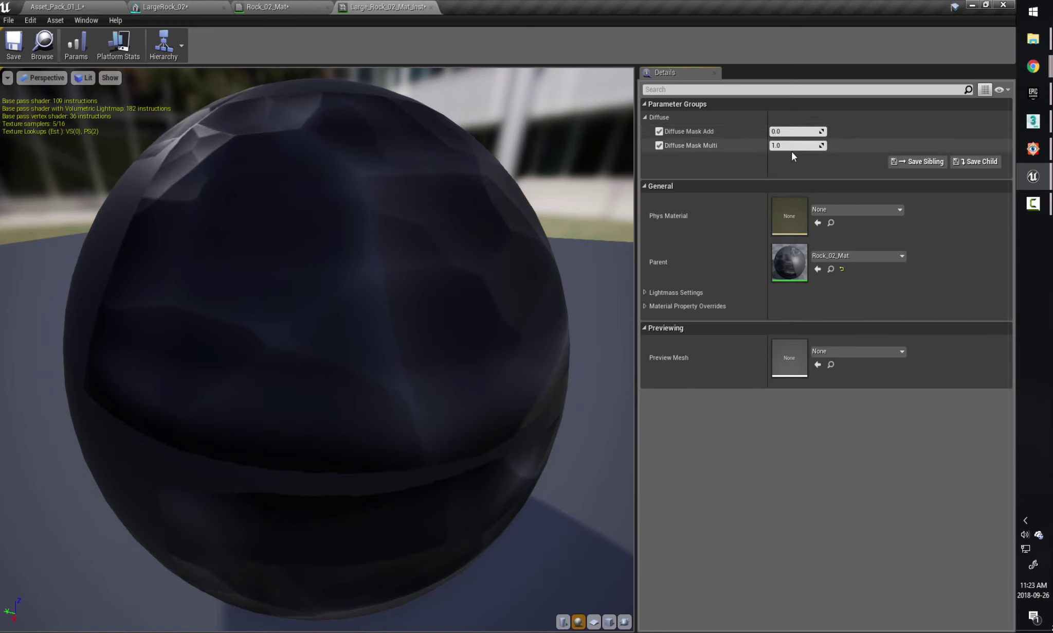
{"action": "left_click_drag", "start_coordinate": [800, 146], "coordinate": [783, 148]}
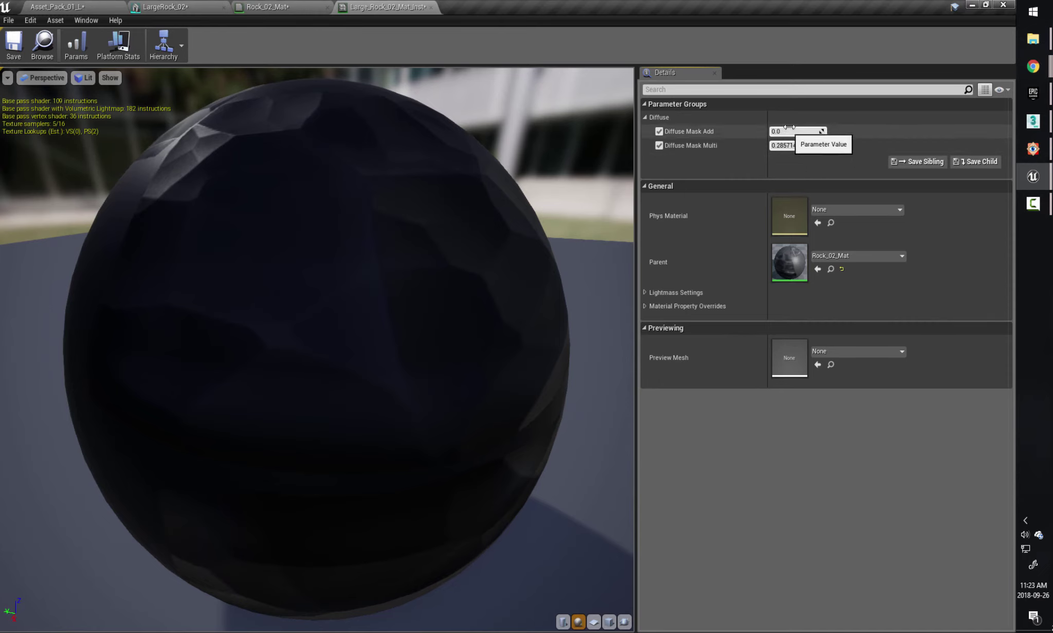
{"action": "mouse_move", "coordinate": [793, 132]}
{"action": "left_mouse_down"}
{"action": "mouse_move", "coordinate": [815, 132]}
{"action": "mouse_move", "coordinate": [795, 146]}
{"action": "mouse_move", "coordinate": [792, 132]}
{"action": "mouse_move", "coordinate": [796, 146]}
{"action": "left_mouse_up"}
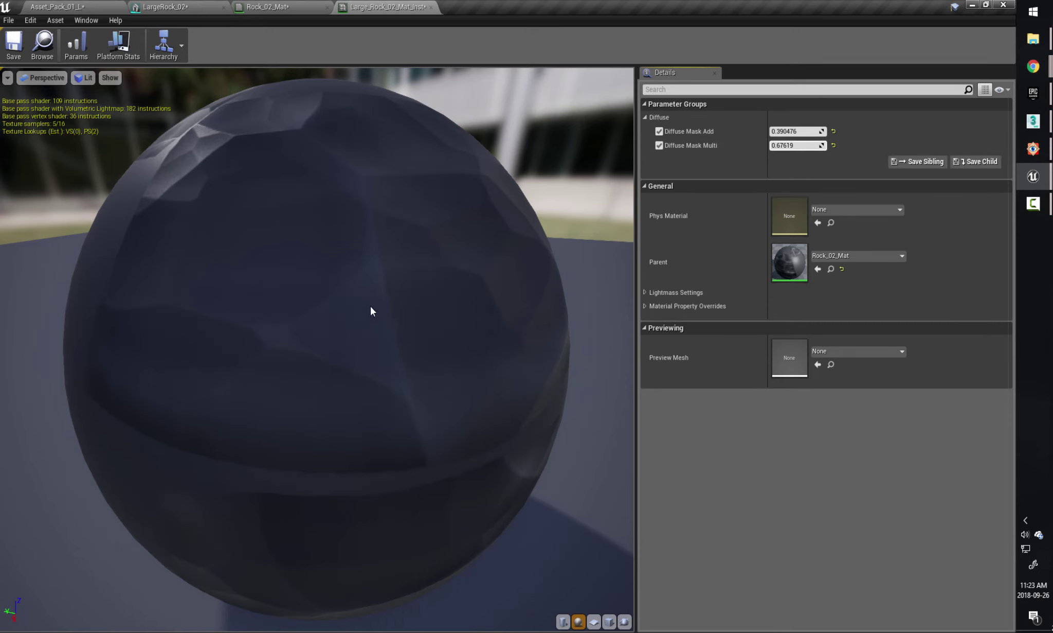
{"action": "left_click", "coordinate": [181, 7]}
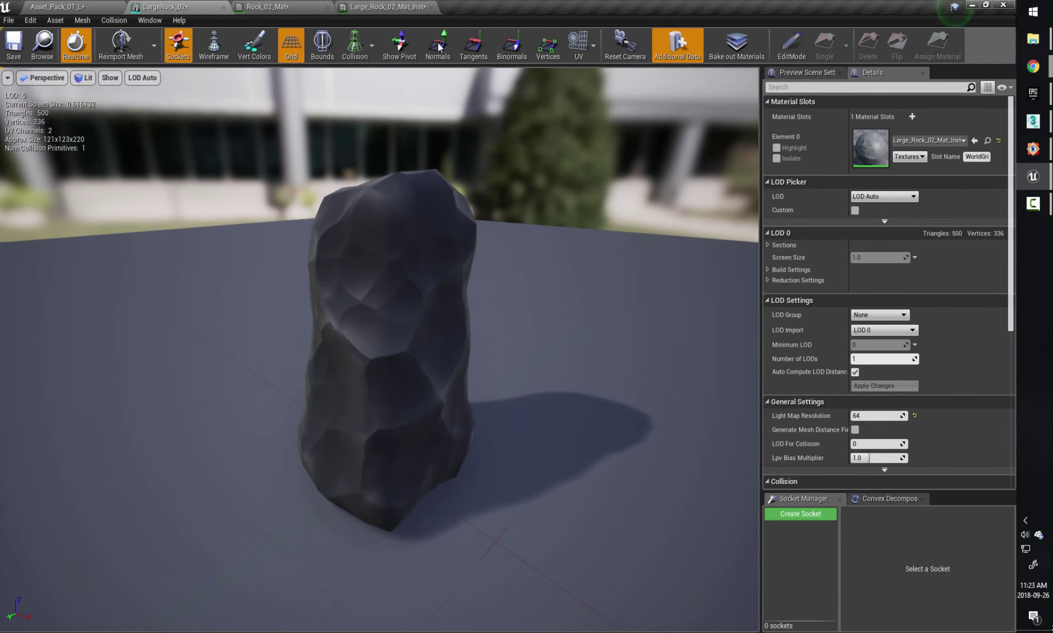
Float the rock instance over the LargeRock_02 editor and tune Diffuse Mask Add while orbiting the mesh.
{"action": "left_click_drag", "start_coordinate": [411, 7], "coordinate": [619, 80]}
{"action": "left_click", "coordinate": [203, 7]}
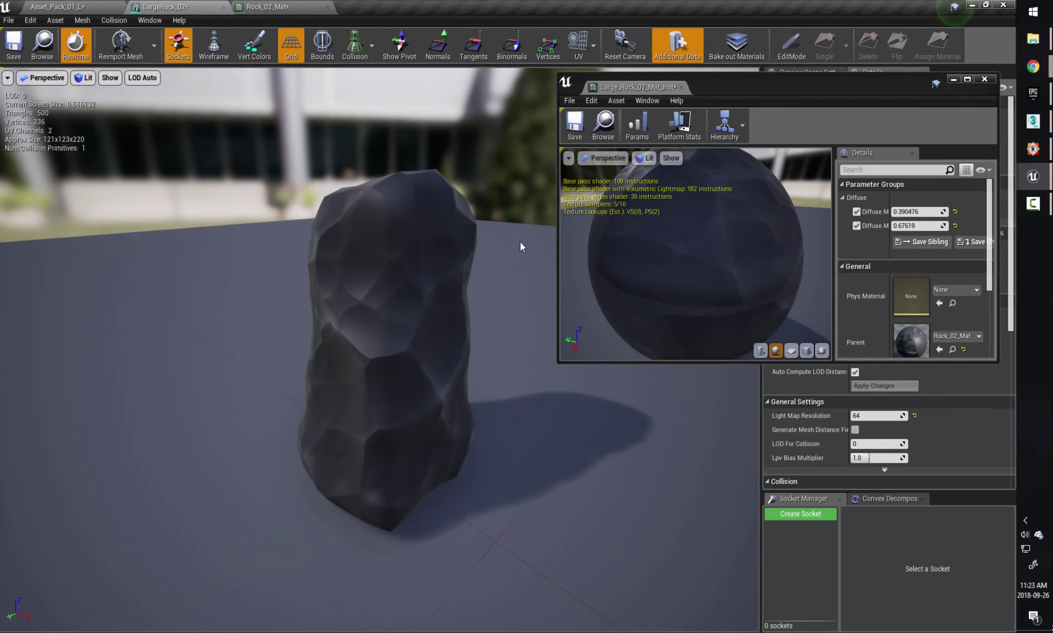
{"action": "mouse_move", "coordinate": [910, 210]}
{"action": "left_mouse_down"}
{"action": "mouse_move", "coordinate": [931, 211]}
{"action": "mouse_move", "coordinate": [915, 211]}
{"action": "mouse_move", "coordinate": [914, 225]}
{"action": "left_mouse_up"}
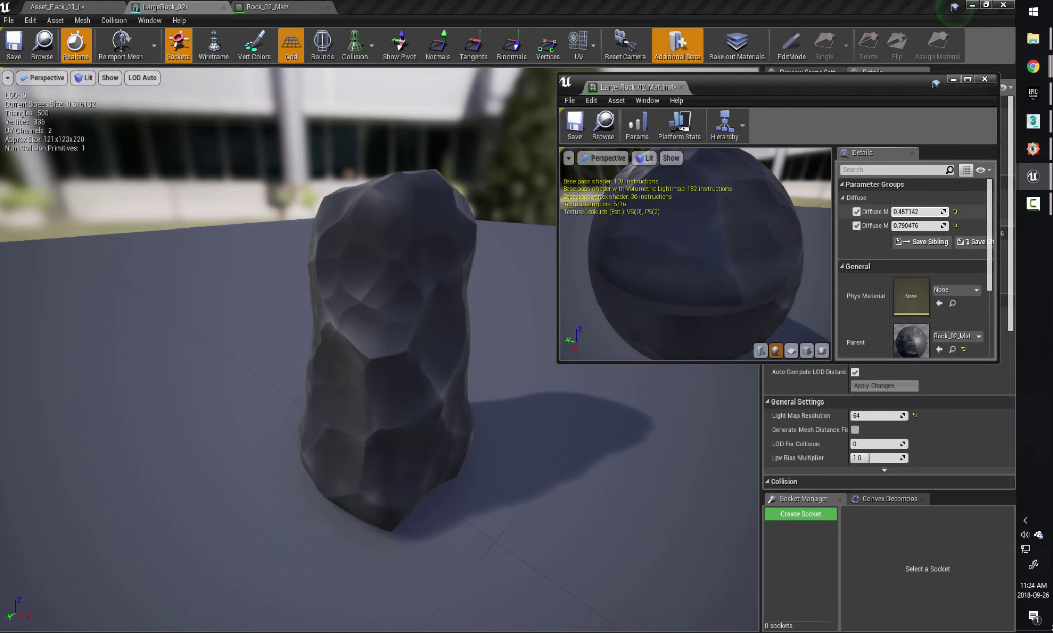
{"action": "left_click_drag", "start_coordinate": [418, 321], "coordinate": [394, 320]}
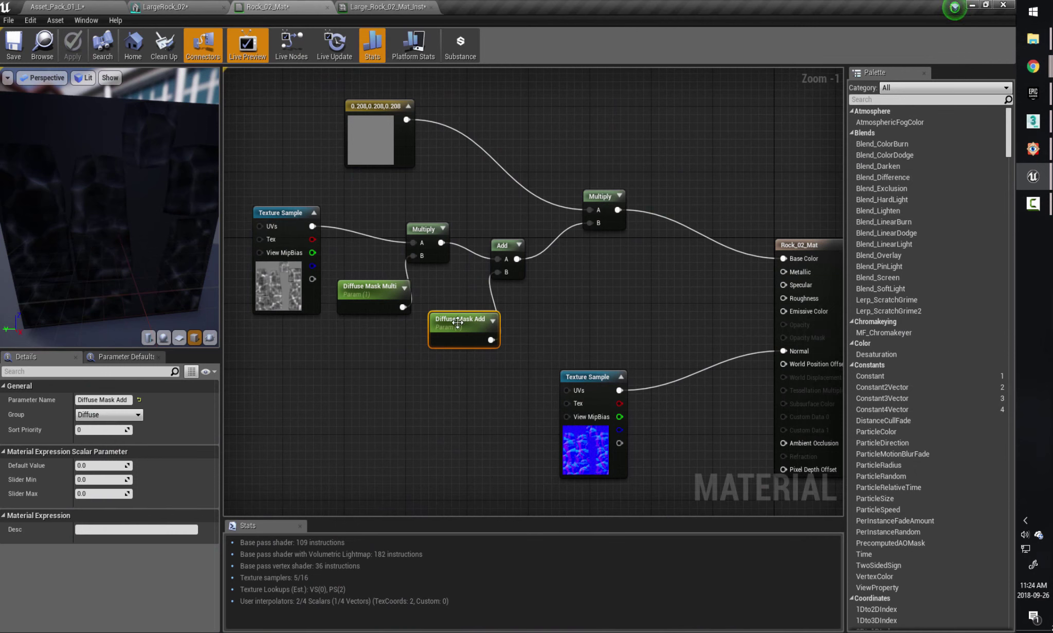
Move the colour constant, final Multiply and diffuse mask chain upward in the graph.
{"action": "left_click_drag", "start_coordinate": [458, 323], "coordinate": [450, 313]}
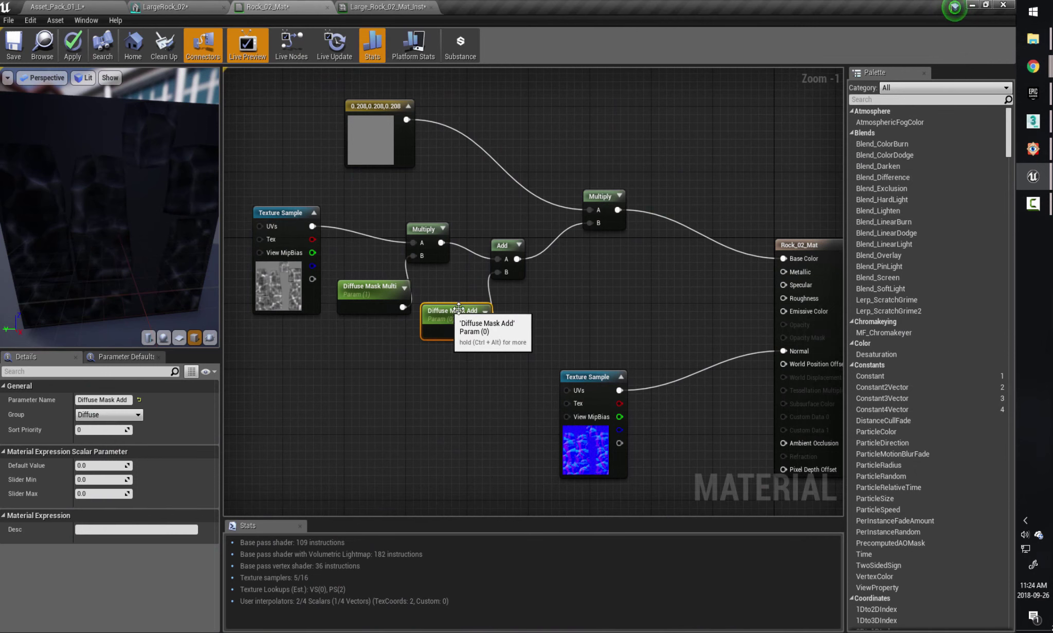
{"action": "right_click_drag", "start_coordinate": [643, 318], "coordinate": [628, 298]}
{"action": "scroll", "coordinate": [591, 319], "scroll_direction": "down", "scroll_amount": 2}
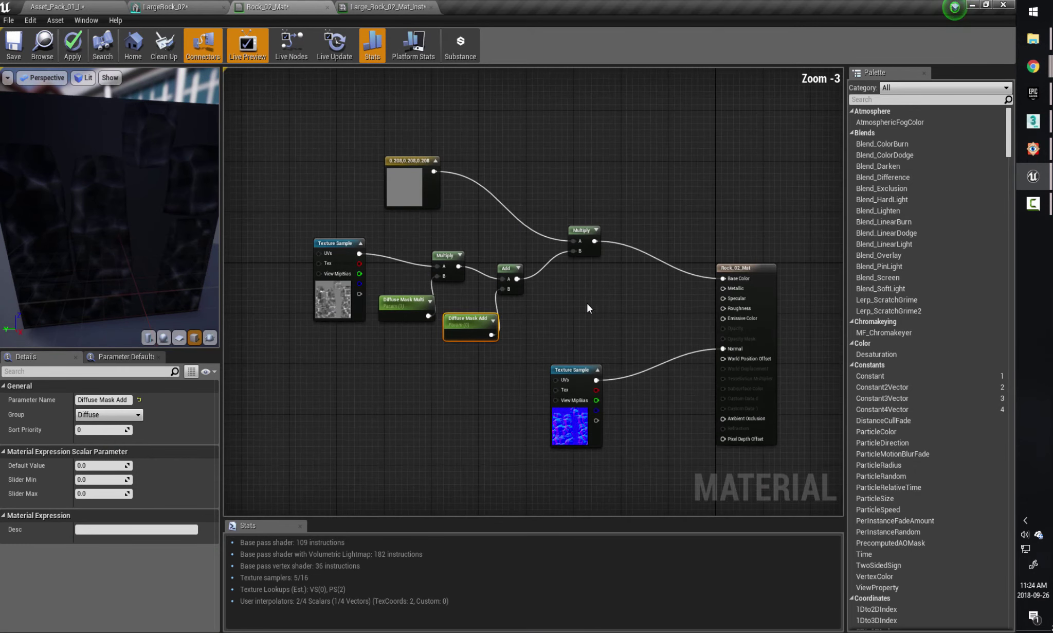
{"action": "left_click_drag", "start_coordinate": [359, 132], "coordinate": [608, 244]}
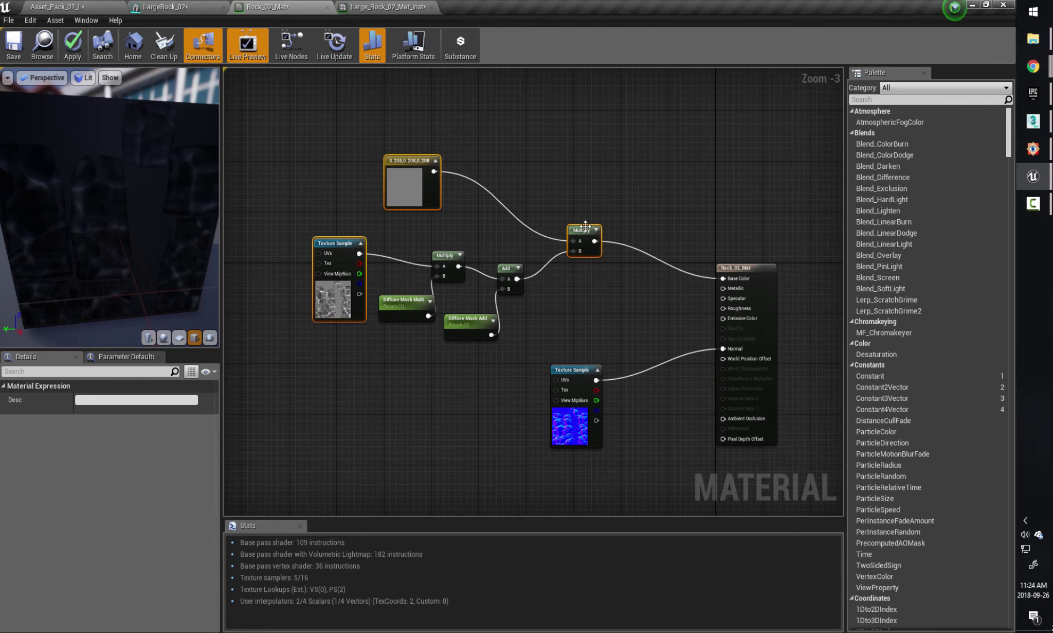
{"action": "left_click", "coordinate": [628, 183]}
{"action": "left_click_drag", "start_coordinate": [426, 118], "coordinate": [576, 231]}
{"action": "left_click_drag", "start_coordinate": [576, 233], "coordinate": [589, 163]}
{"action": "left_click_drag", "start_coordinate": [320, 198], "coordinate": [513, 327]}
{"action": "left_click_drag", "start_coordinate": [509, 269], "coordinate": [497, 200]}
{"action": "left_click", "coordinate": [355, 336]}
Reposition the Texture Sample and Rock_02_Mat result nodes for a cleaner layout.
{"action": "left_click_drag", "start_coordinate": [326, 173], "coordinate": [296, 255]}
{"action": "scroll", "coordinate": [553, 314], "scroll_direction": "up", "scroll_amount": 2}
{"action": "right_click_drag", "start_coordinate": [530, 322], "coordinate": [578, 289]}
{"action": "scroll", "coordinate": [575, 289], "scroll_direction": "down", "scroll_amount": 1}
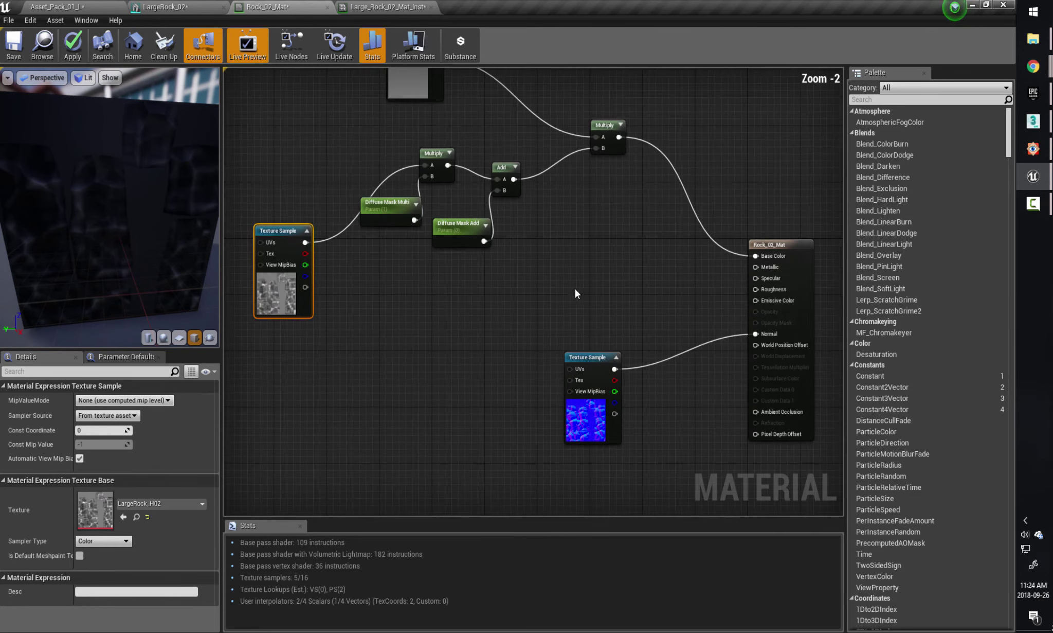
{"action": "left_click_drag", "start_coordinate": [772, 249], "coordinate": [764, 241]}
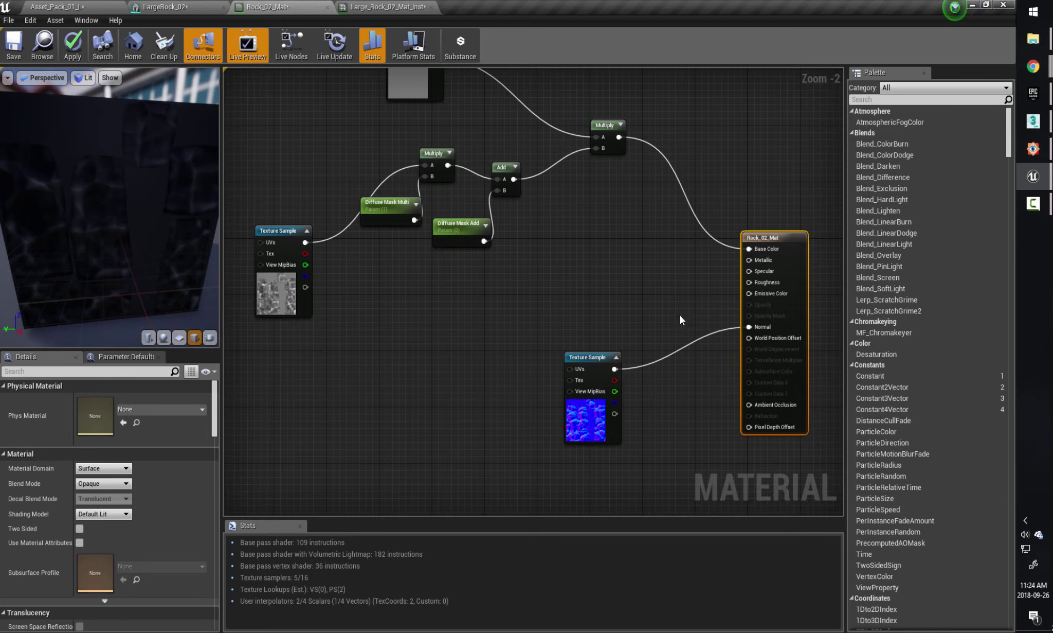
{"action": "mouse_move", "coordinate": [758, 277]}
{"action": "left_click_drag", "start_coordinate": [298, 257], "coordinate": [291, 250]}
{"action": "right_click_drag", "start_coordinate": [438, 284], "coordinate": [432, 299]}
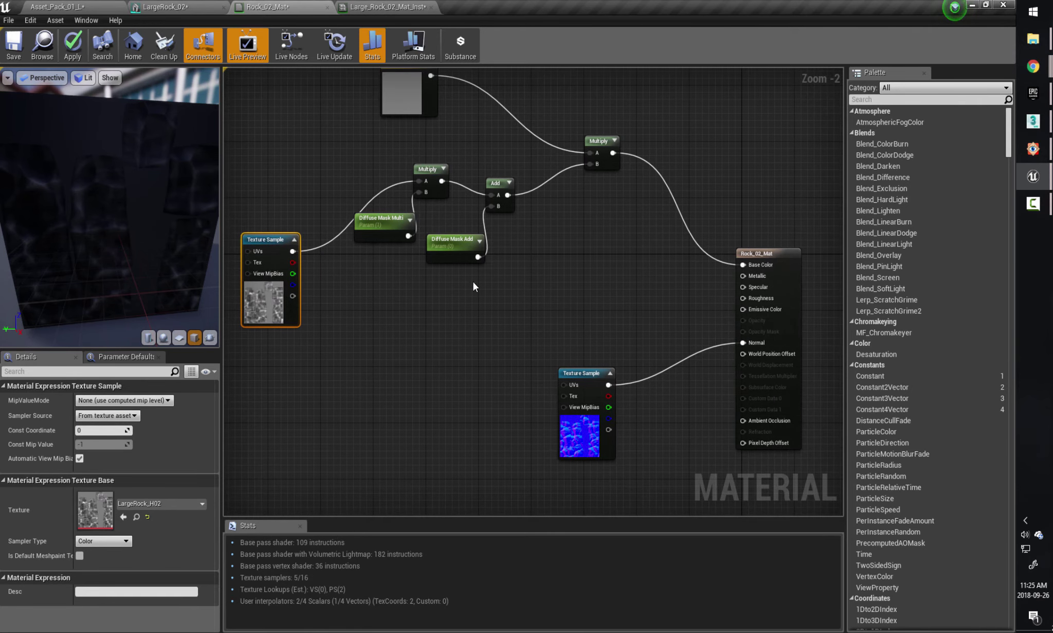
Duplicate the Diffuse Mask Multi/Add, Multiply and Add nodes below the original chain.
{"action": "left_click_drag", "start_coordinate": [526, 290], "coordinate": [535, 299]}
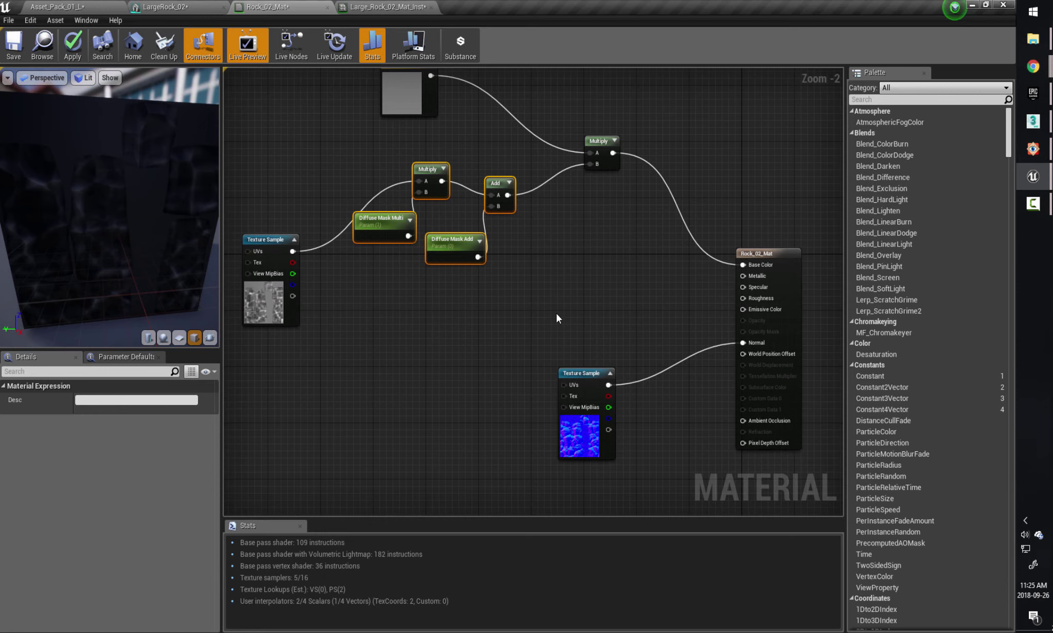
{"action": "key", "text": "ctrl+c"}
{"action": "left_click", "coordinate": [385, 303]}
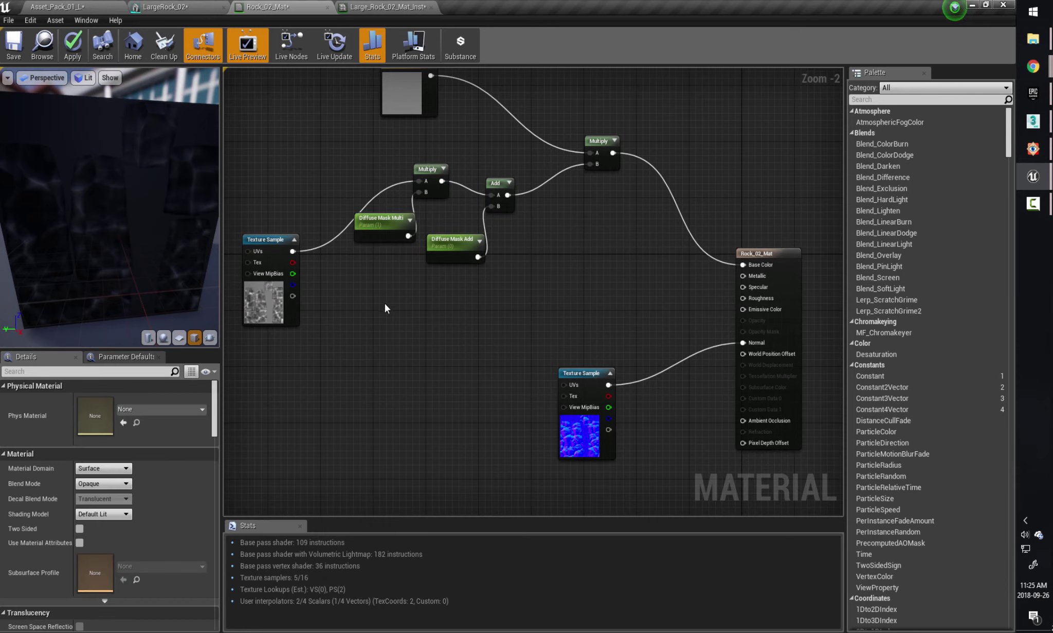
{"action": "key", "text": "ctrl+v"}
{"action": "left_click_drag", "start_coordinate": [410, 288], "coordinate": [429, 302]}
Wire the texture into the copied mask chain, feed its Add into Specular, and tidy nearby nodes.
{"action": "left_click", "coordinate": [346, 297]}
{"action": "left_click_drag", "start_coordinate": [292, 251], "coordinate": [412, 302]}
{"action": "left_click_drag", "start_coordinate": [494, 313], "coordinate": [745, 287]}
{"action": "left_click_drag", "start_coordinate": [583, 374], "coordinate": [594, 380]}
{"action": "left_click_drag", "start_coordinate": [636, 432], "coordinate": [646, 441]}
{"action": "right_click_drag", "start_coordinate": [662, 344], "coordinate": [670, 288]}
{"action": "left_click_drag", "start_coordinate": [379, 286], "coordinate": [327, 261]}
{"action": "left_click_drag", "start_coordinate": [457, 304], "coordinate": [431, 290]}
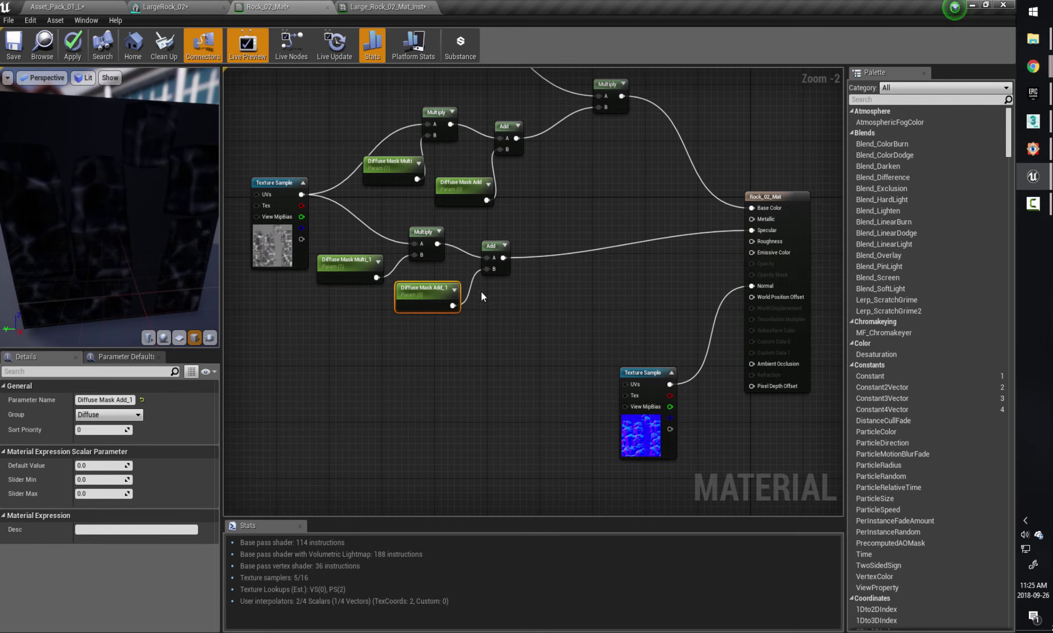
{"action": "mouse_move", "coordinate": [531, 314]}
{"action": "right_mouse_down"}
{"action": "mouse_move", "coordinate": [481, 312]}
{"action": "mouse_move", "coordinate": [517, 300]}
{"action": "right_mouse_up"}
Paste a third mask chain fed by the texture, with its Add driving Roughness.
{"action": "left_click_drag", "start_coordinate": [303, 209], "coordinate": [492, 298]}
{"action": "key", "text": "ctrl+c"}
{"action": "left_click", "coordinate": [371, 335]}
{"action": "key", "text": "ctrl+v"}
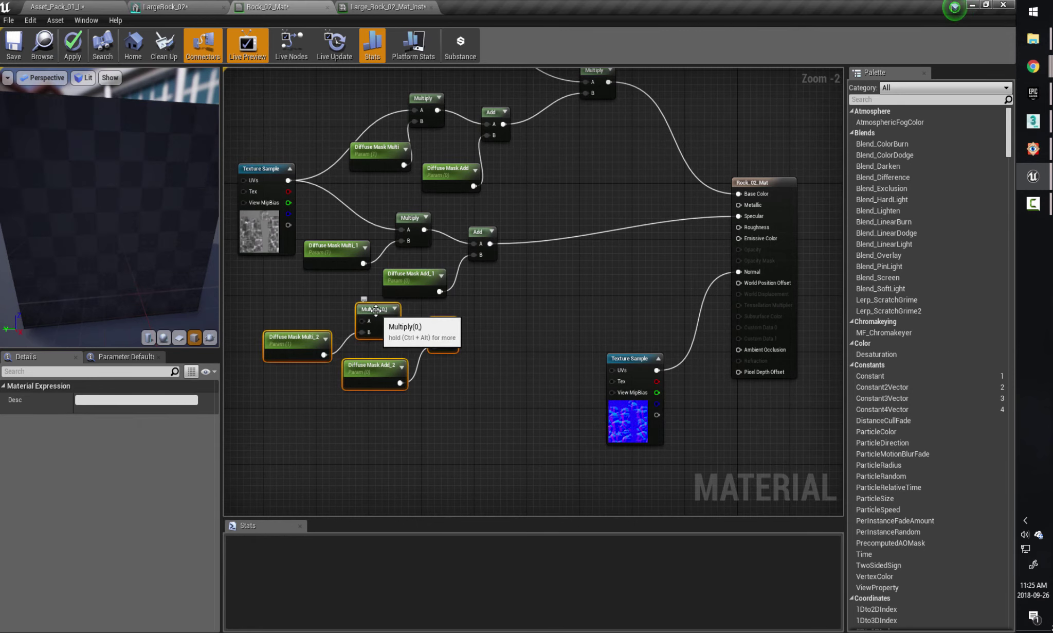
{"action": "left_click_drag", "start_coordinate": [376, 309], "coordinate": [423, 317]}
{"action": "left_click", "coordinate": [520, 346]}
{"action": "left_click_drag", "start_coordinate": [496, 342], "coordinate": [738, 271]}
{"action": "left_click_drag", "start_coordinate": [294, 178], "coordinate": [408, 328]}
Shift the diffuse Texture Sample left and select Diffuse Mask Multi_1.
{"action": "right_click_drag", "start_coordinate": [585, 311], "coordinate": [648, 315]}
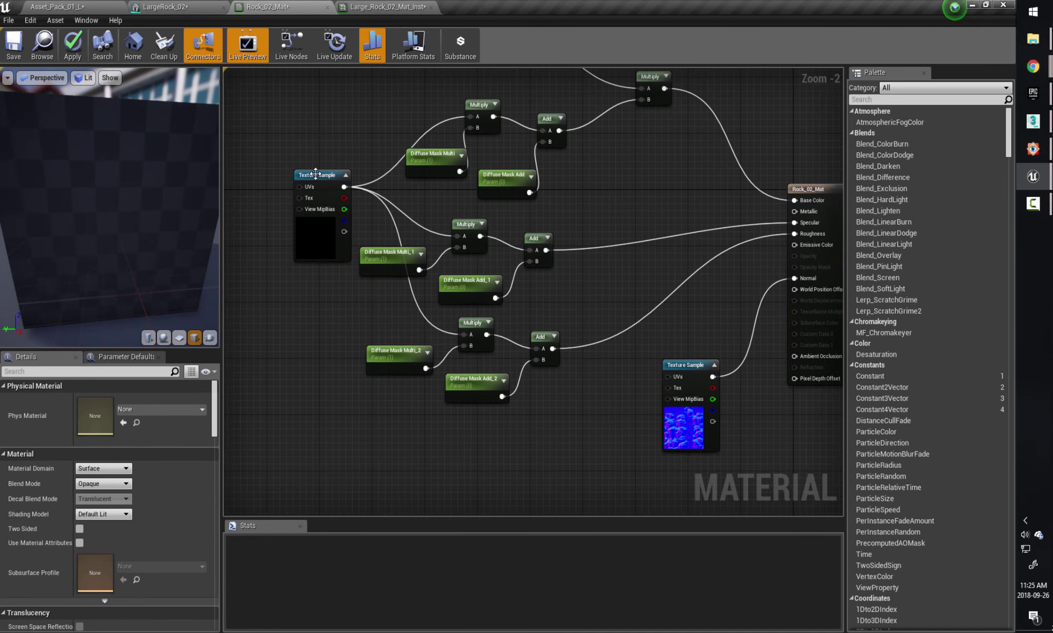
{"action": "left_click_drag", "start_coordinate": [322, 172], "coordinate": [255, 171]}
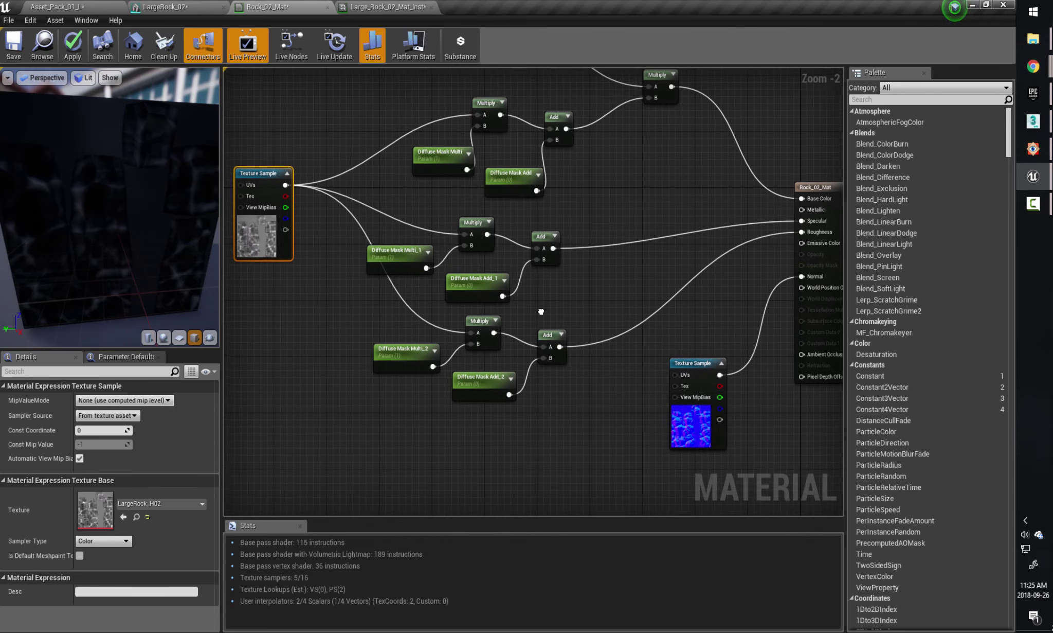
{"action": "right_click_drag", "start_coordinate": [475, 273], "coordinate": [468, 287]}
{"action": "left_click", "coordinate": [389, 259]}
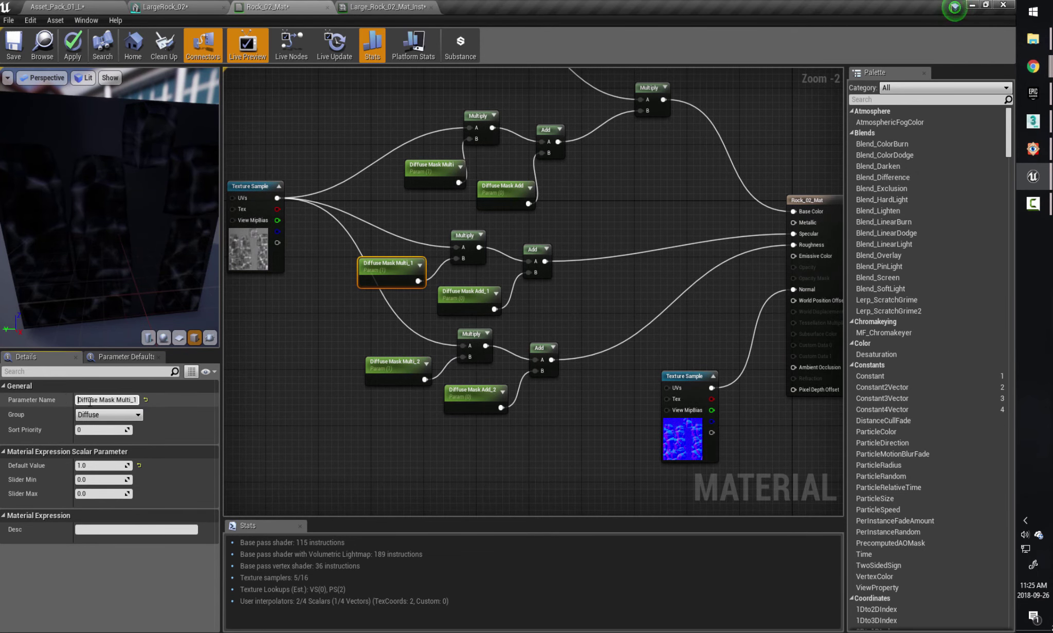
Rename the specular chain's copies to Spec Mask Multi and Spec Mask Add, grouped under Spec.
{"action": "double_click", "coordinate": [96, 400]}
{"action": "type", "text": "Spec"}
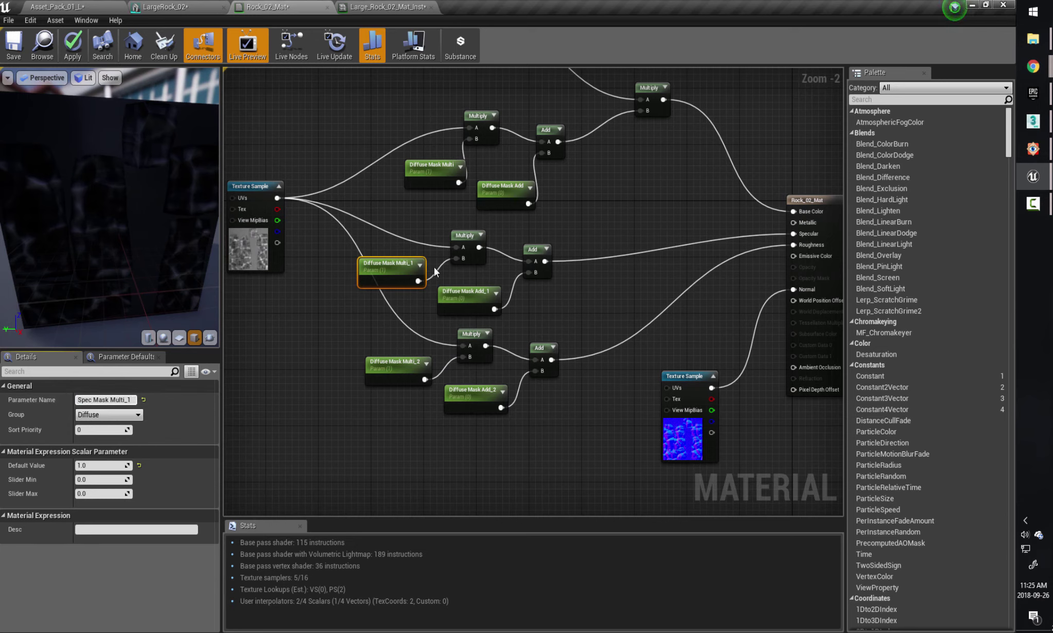
{"action": "left_click", "coordinate": [462, 294]}
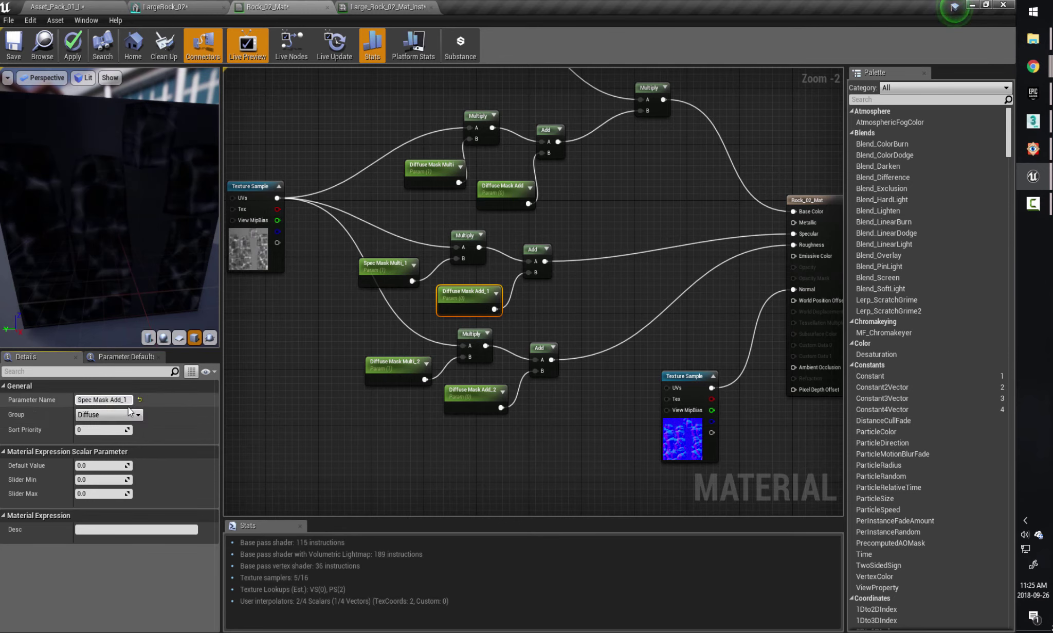
{"action": "mouse_move", "coordinate": [122, 400]}
{"action": "left_mouse_down"}
{"action": "mouse_move", "coordinate": [187, 397]}
{"action": "mouse_move", "coordinate": [127, 411]}
{"action": "left_mouse_up"}
{"action": "key", "text": "BackSpace"}
{"action": "left_click", "coordinate": [383, 266]}
{"action": "key", "text": "BackSpace"}
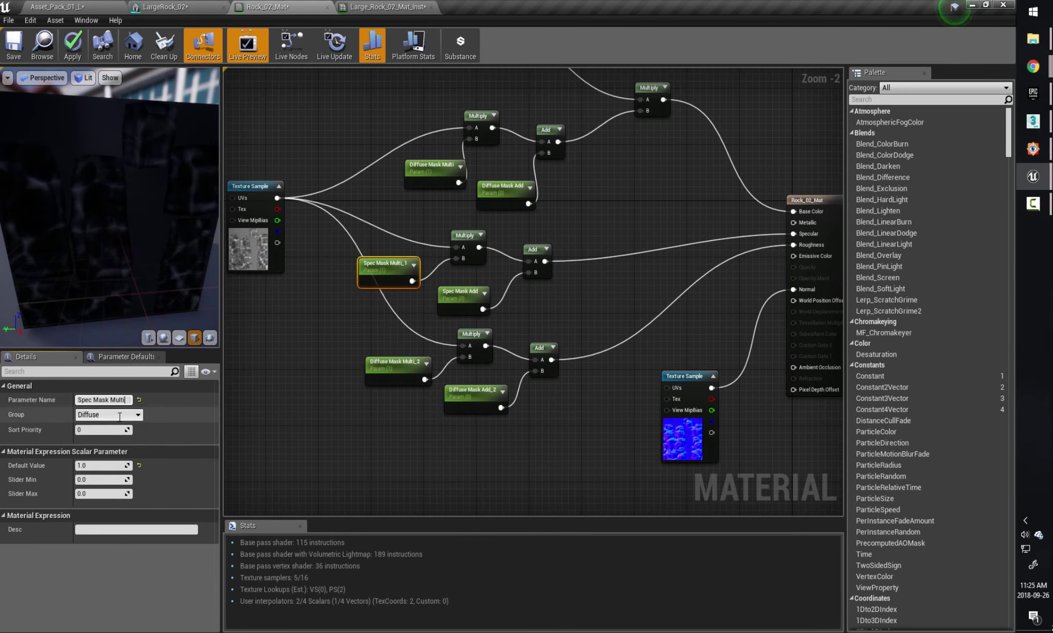
{"action": "left_click", "coordinate": [120, 415]}
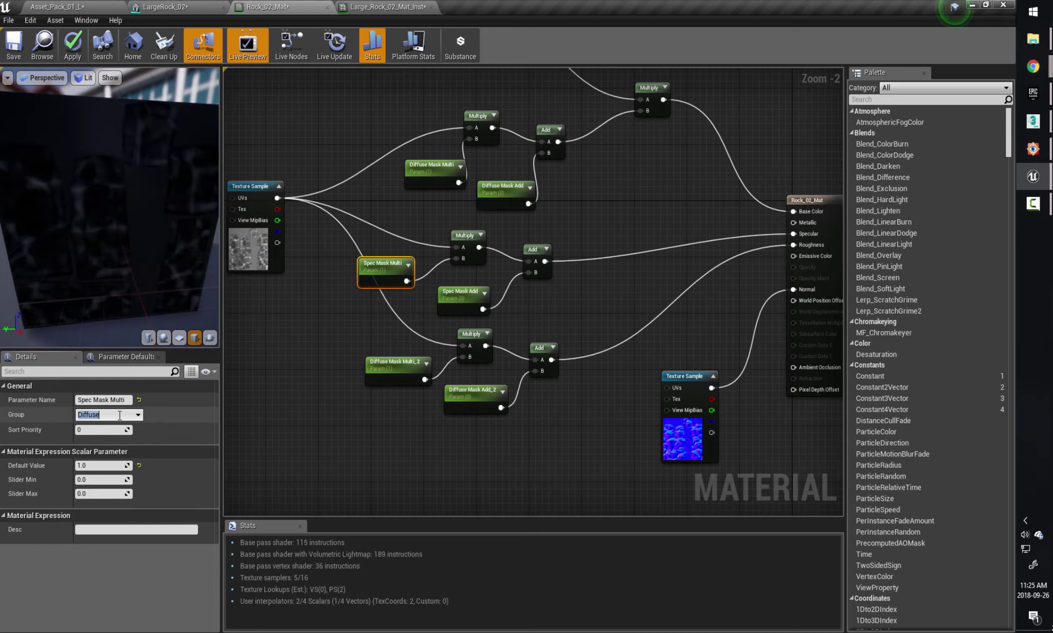
{"action": "key", "text": "Return"}
{"action": "left_click", "coordinate": [451, 293]}
{"action": "left_click", "coordinate": [137, 416]}
{"action": "left_click", "coordinate": [111, 436]}
{"action": "left_click", "coordinate": [365, 393]}
Rename the roughness chain's copies to Rough Mask Multi and Rough Mask Add, with group Roughness.
{"action": "left_click", "coordinate": [371, 375]}
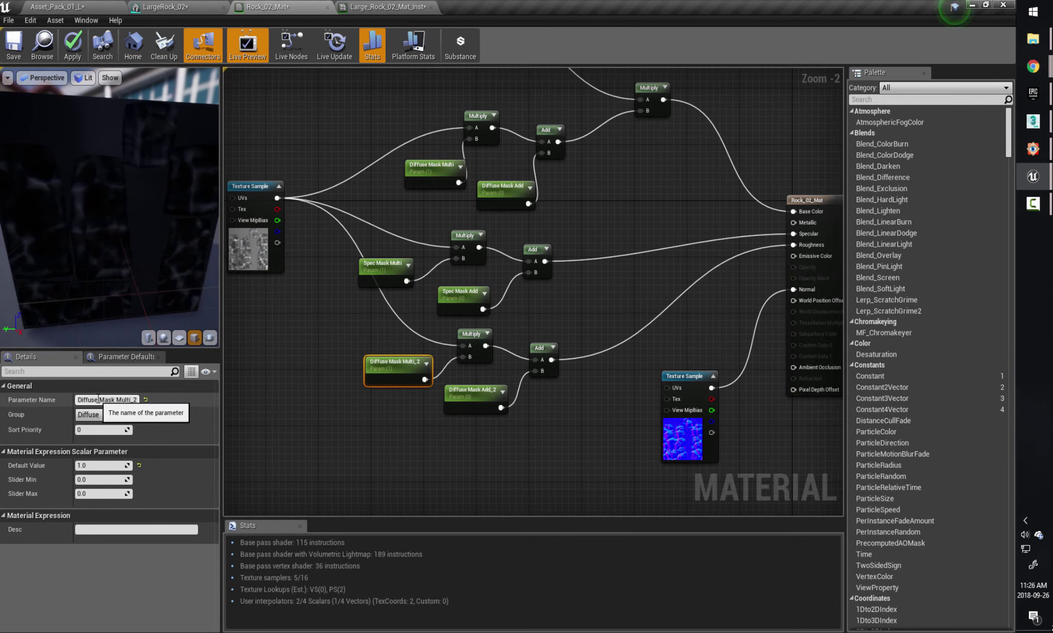
{"action": "double_click", "coordinate": [99, 400]}
{"action": "type", "text": "Rough"}
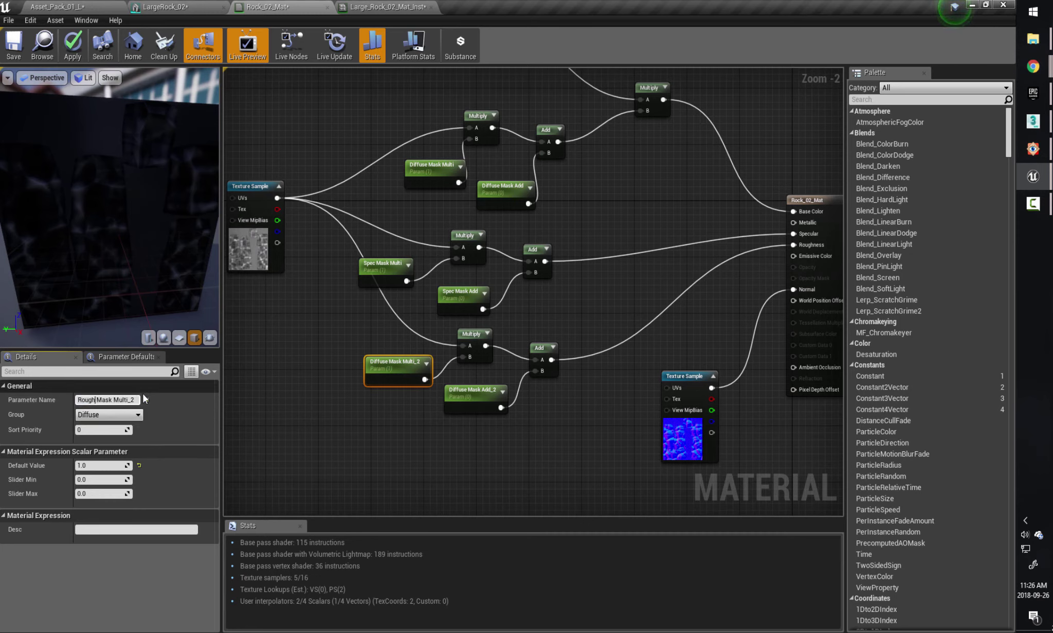
{"action": "left_click", "coordinate": [106, 415]}
{"action": "left_click_drag", "start_coordinate": [106, 414], "coordinate": [47, 419]}
{"action": "type", "text": "Roughness"}
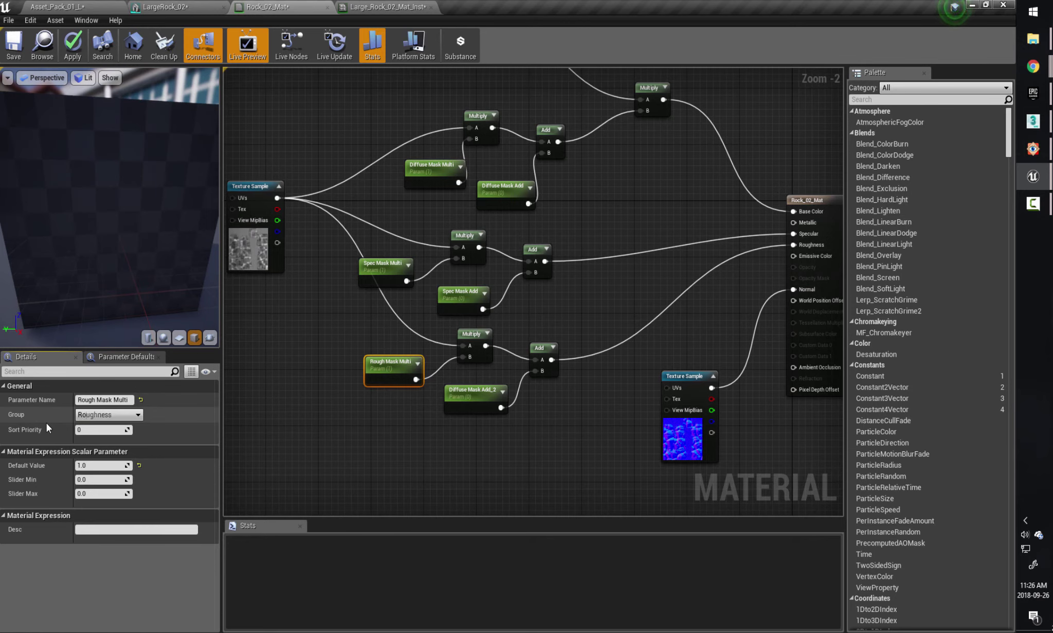
{"action": "key", "text": "Return"}
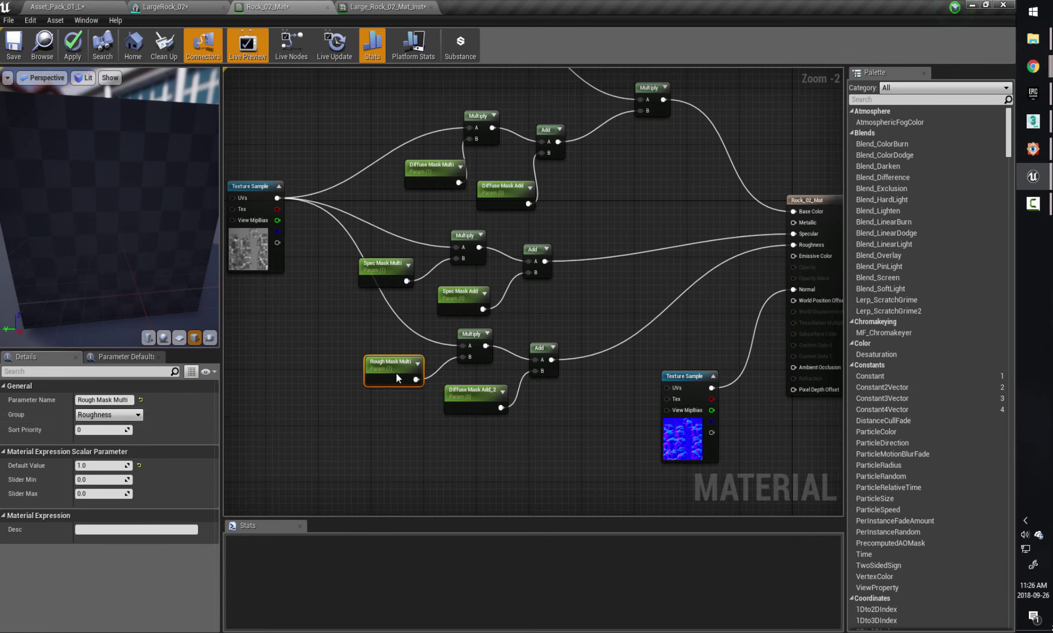
{"action": "left_click", "coordinate": [471, 395]}
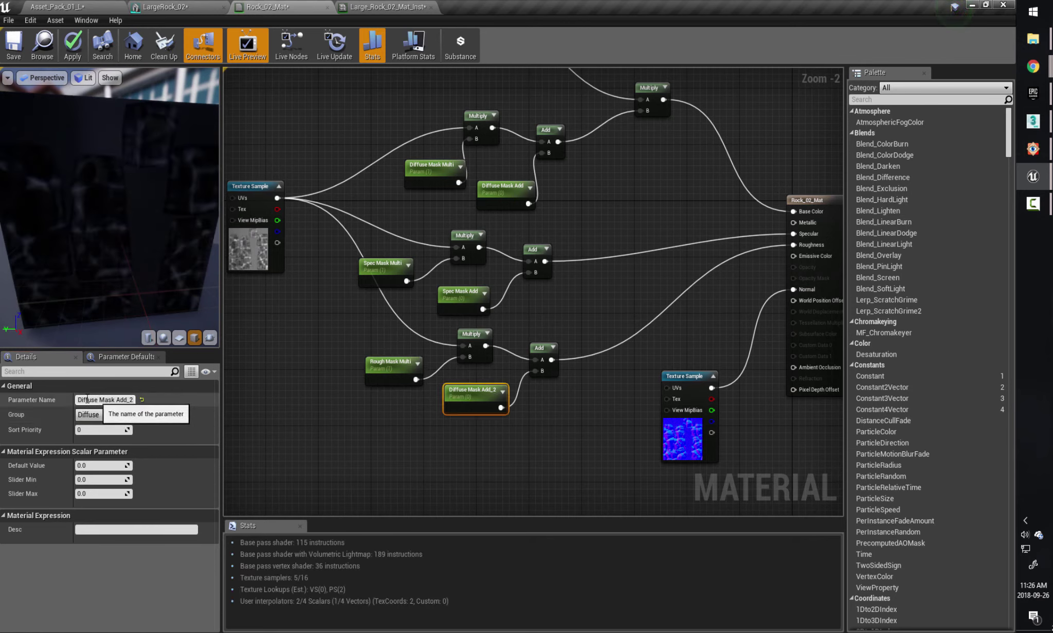
{"action": "double_click", "coordinate": [98, 400]}
{"action": "type", "text": "Rough"}
{"action": "left_click", "coordinate": [131, 401]}
{"action": "key", "text": "BackSpace"}
{"action": "key", "text": "BackSpace"}
{"action": "key", "text": "Return"}
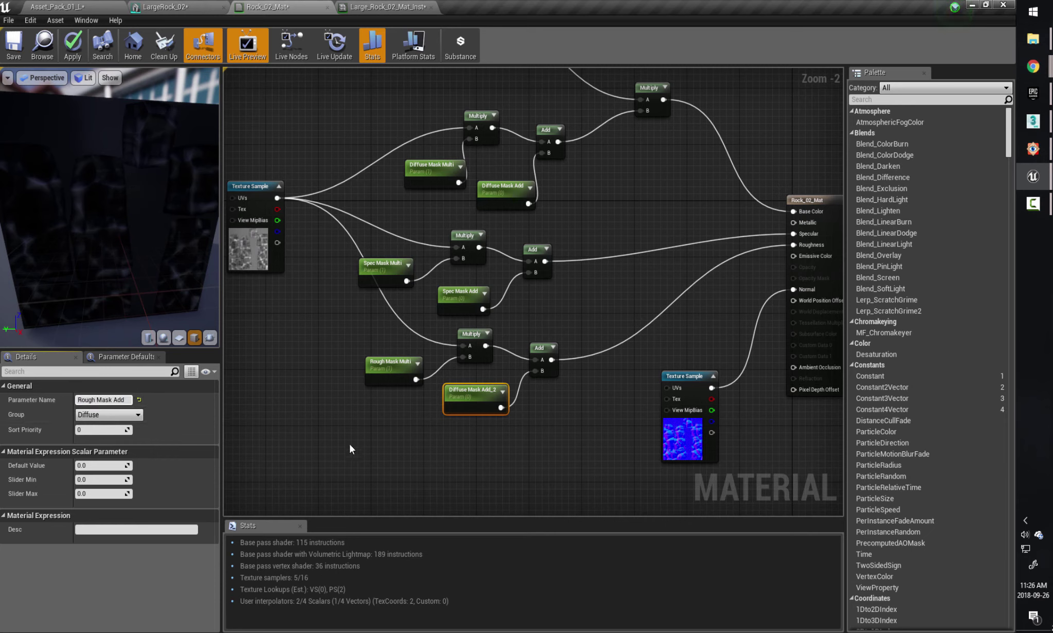
{"action": "left_click", "coordinate": [351, 440]}
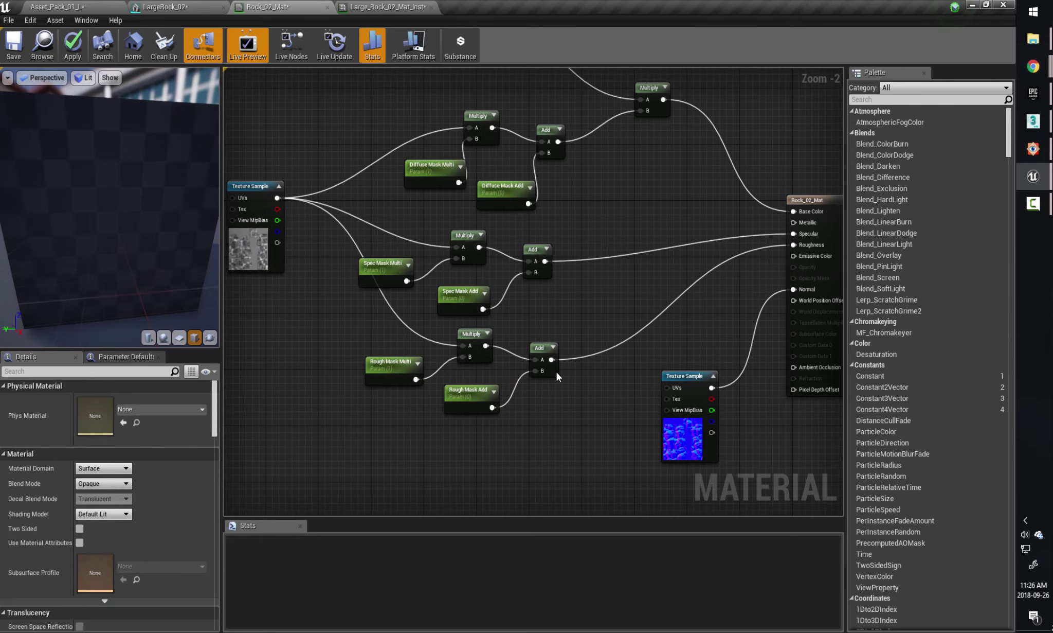
Apply the material changes and inspect the updated LargeRock_02 mesh.
{"action": "right_click_drag", "start_coordinate": [437, 389], "coordinate": [463, 395]}
{"action": "left_click", "coordinate": [76, 54]}
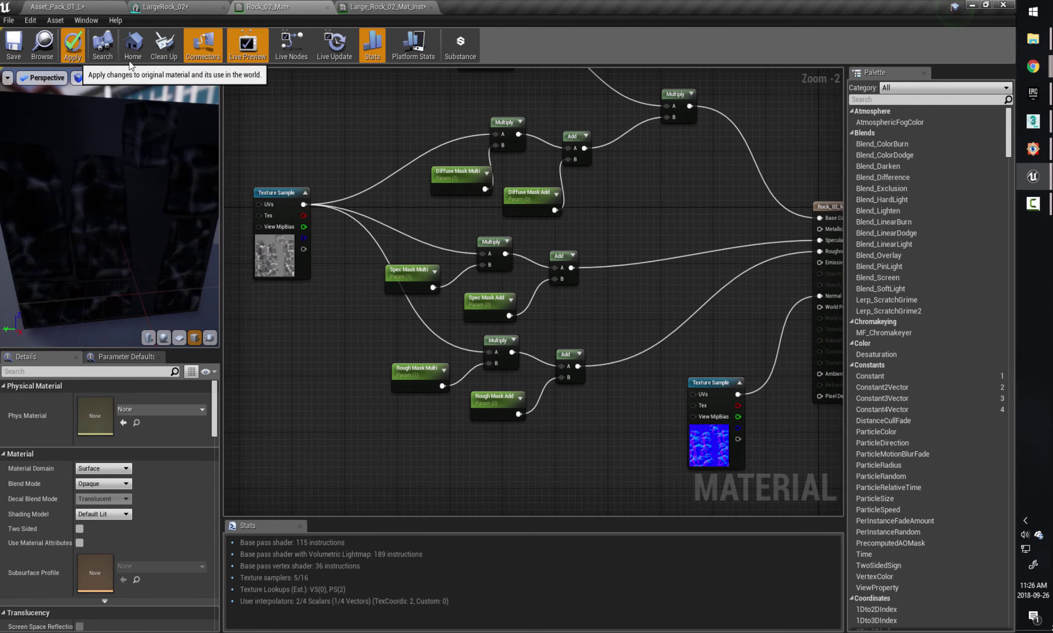
{"action": "left_click", "coordinate": [162, 12]}
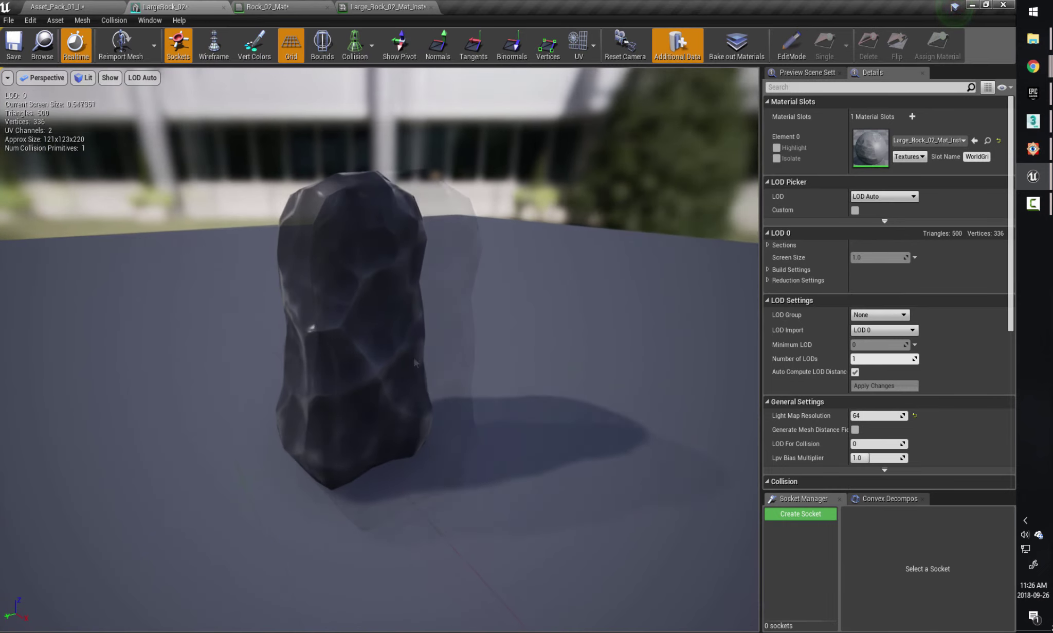
{"action": "left_click_drag", "start_coordinate": [415, 362], "coordinate": [339, 287]}
Float the rock material instance editor in its own window, then return to Rock_02_Mat.
{"action": "left_click_drag", "start_coordinate": [385, 7], "coordinate": [651, 113]}
{"action": "left_click", "coordinate": [172, 6]}
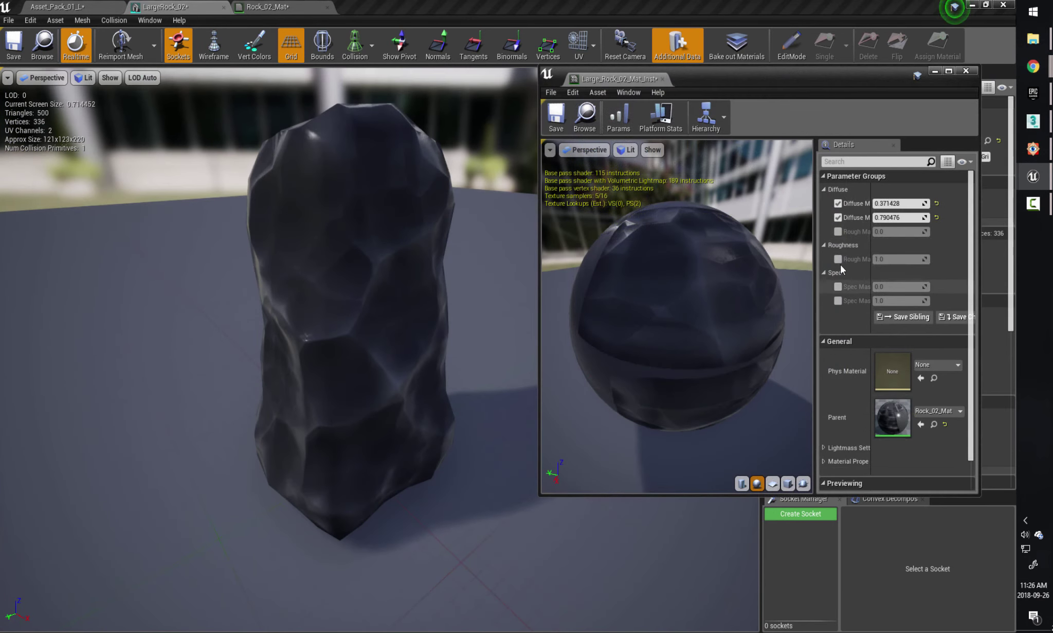
{"action": "left_click", "coordinate": [266, 7]}
Put Rough Mask Add in the Roughness group and apply the material.
{"action": "left_click", "coordinate": [483, 399]}
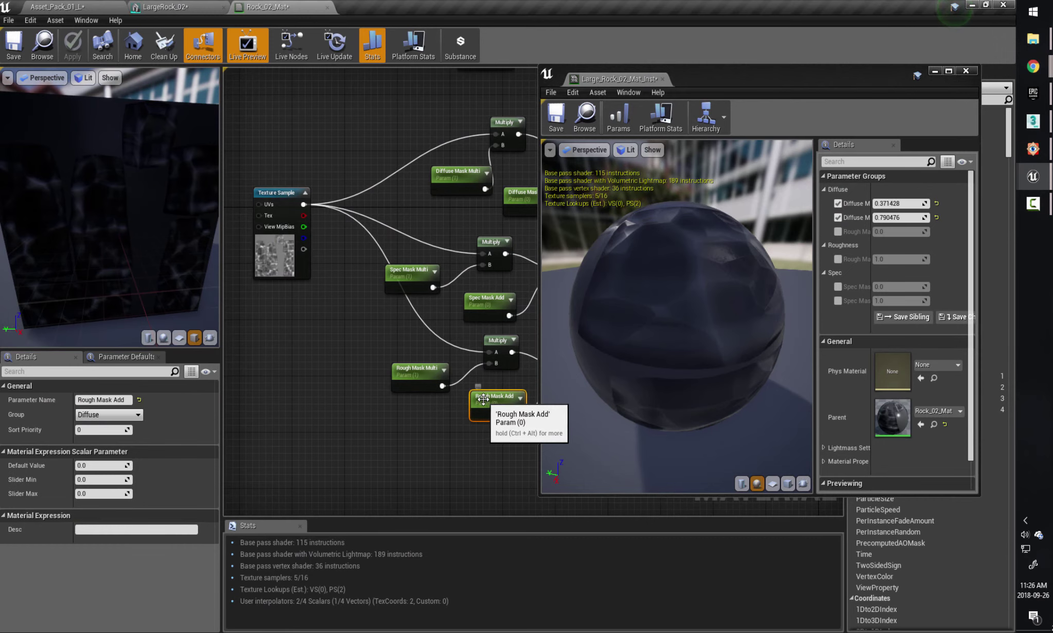
{"action": "left_click", "coordinate": [109, 414]}
{"action": "left_click", "coordinate": [93, 433]}
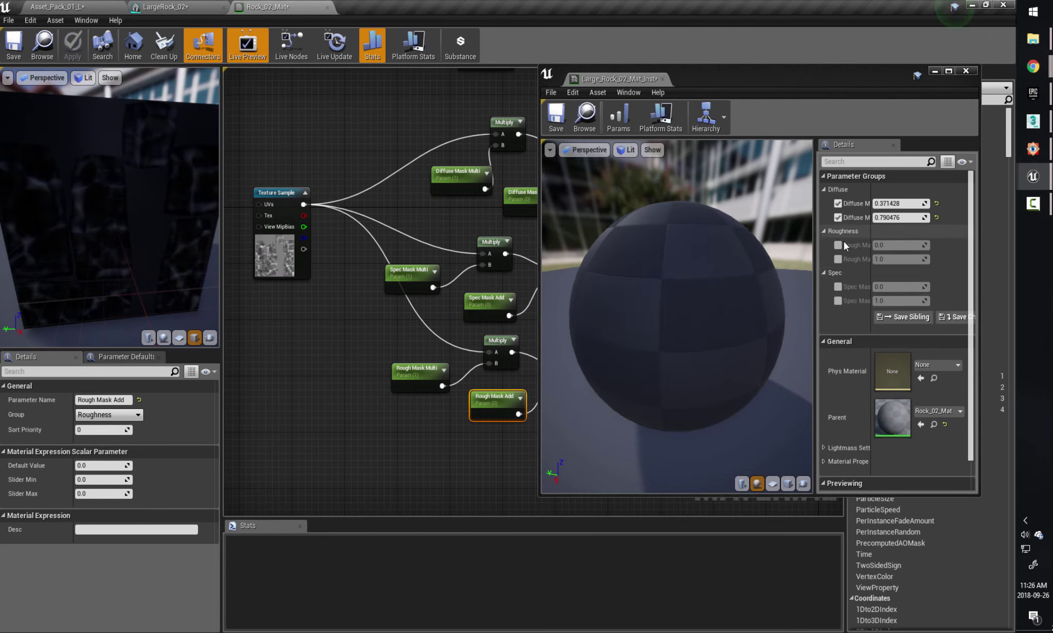
{"action": "left_click", "coordinate": [839, 245]}
Enable overrides for the Roughness and Spec mask parameters in the rock instance, widening Details.
{"action": "left_click", "coordinate": [838, 259]}
{"action": "left_click", "coordinate": [838, 286]}
{"action": "left_click", "coordinate": [839, 301]}
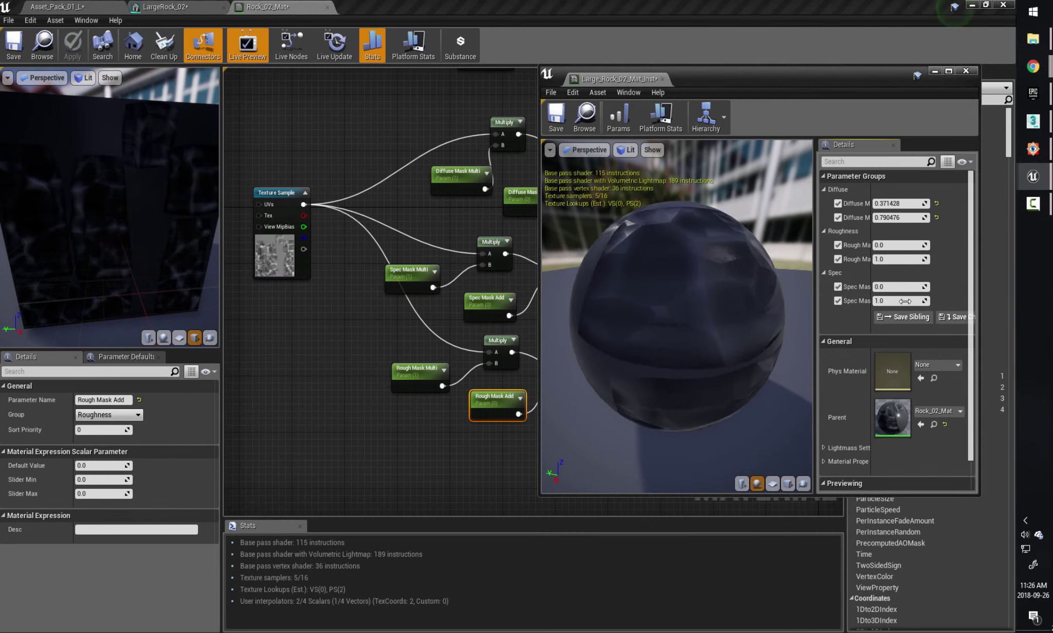
{"action": "left_click_drag", "start_coordinate": [815, 296], "coordinate": [731, 297]}
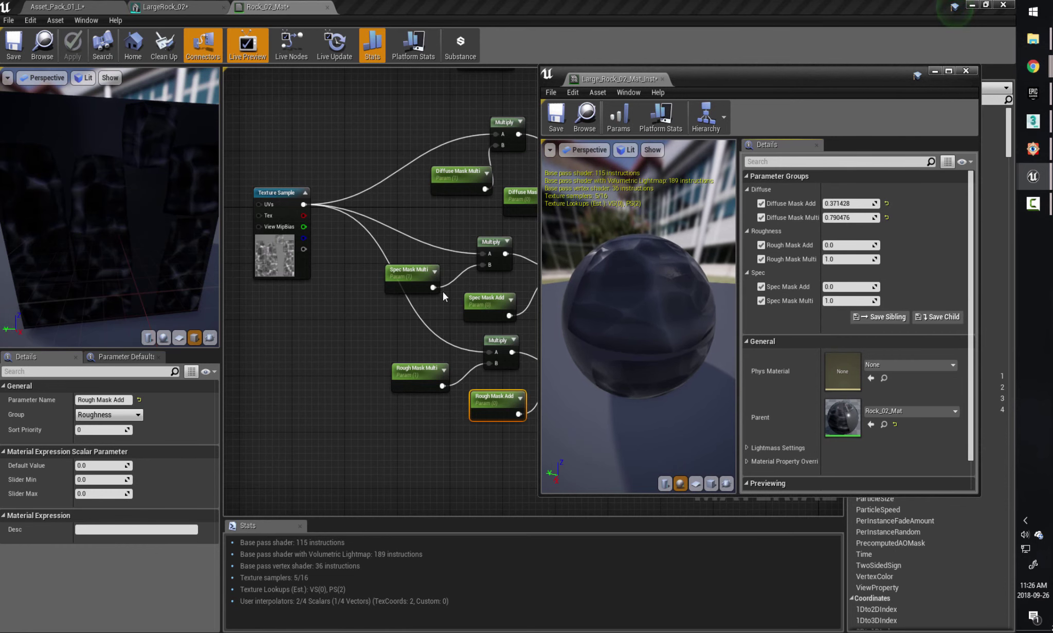
{"action": "left_click", "coordinate": [204, 12]}
{"action": "left_click_drag", "start_coordinate": [400, 288], "coordinate": [409, 282]}
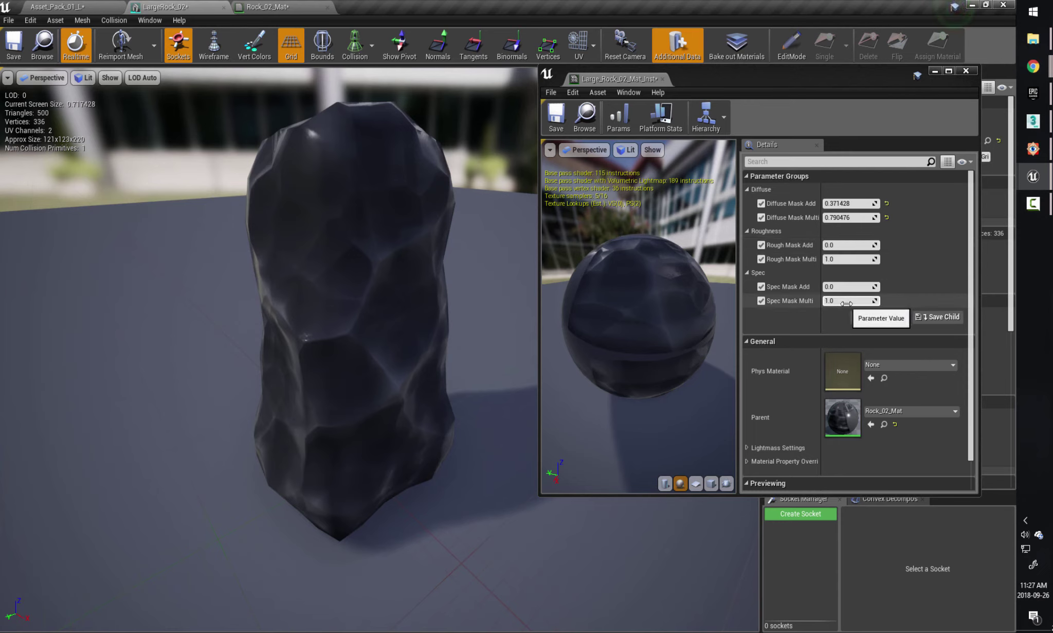
Set Spec Mask Multi 0.07619, Rough Mask Multi 0.247619 and Rough Mask Add 0.361905, checking the rock preview.
{"action": "left_click_drag", "start_coordinate": [859, 303], "coordinate": [849, 303]}
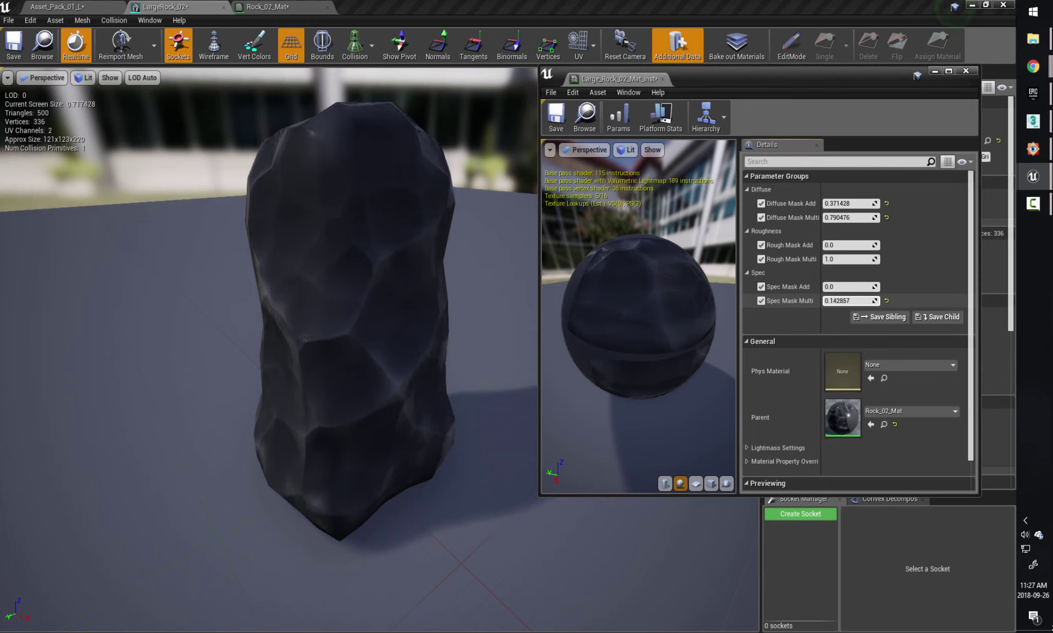
{"action": "left_click_drag", "start_coordinate": [785, 296], "coordinate": [784, 297]}
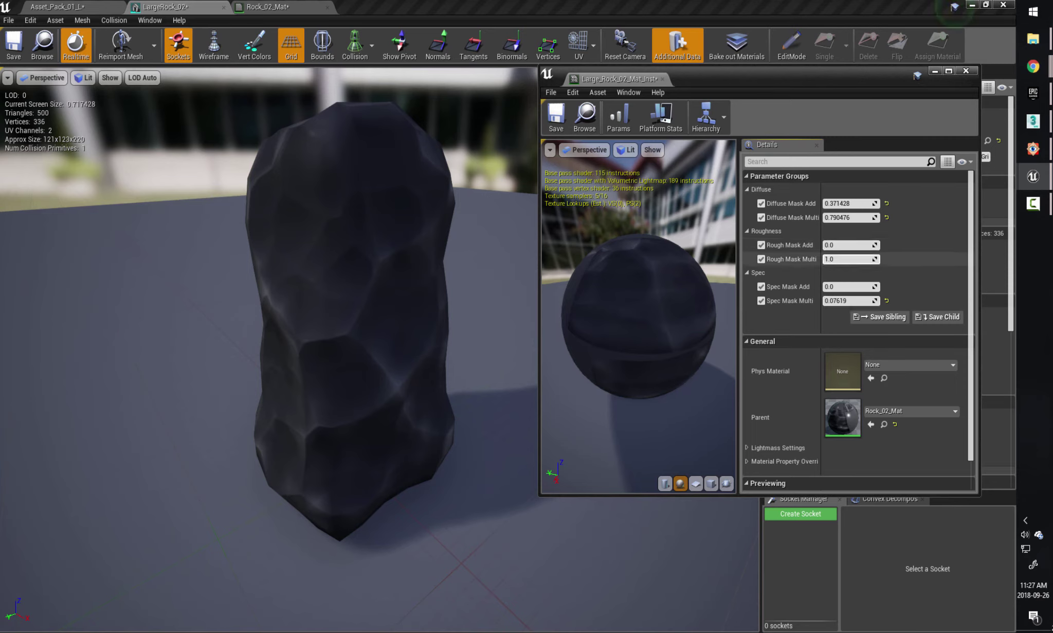
{"action": "left_click_drag", "start_coordinate": [804, 255], "coordinate": [801, 255]}
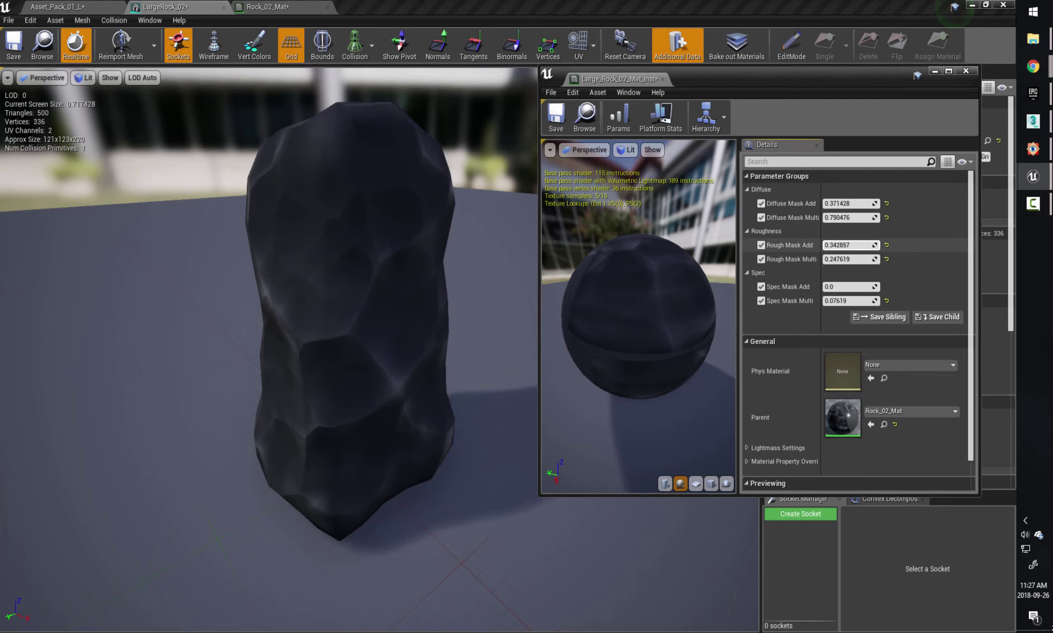
{"action": "left_click_drag", "start_coordinate": [848, 245], "coordinate": [847, 245]}
{"action": "mouse_move", "coordinate": [381, 284]}
{"action": "left_mouse_down", "text": "alt"}
{"action": "mouse_move", "coordinate": [437, 329]}
{"action": "mouse_move", "coordinate": [489, 272]}
{"action": "mouse_move", "coordinate": [422, 247]}
{"action": "mouse_move", "coordinate": [370, 309]}
{"action": "mouse_move", "coordinate": [355, 350]}
{"action": "mouse_move", "coordinate": [401, 288]}
{"action": "mouse_move", "coordinate": [375, 216]}
{"action": "mouse_move", "coordinate": [334, 241]}
{"action": "mouse_move", "coordinate": [308, 283]}
{"action": "mouse_move", "coordinate": [344, 306]}
{"action": "mouse_move", "coordinate": [365, 283]}
{"action": "left_mouse_up", "text": "alt"}
{"action": "left_click_drag", "start_coordinate": [369, 309], "coordinate": [306, 363]}
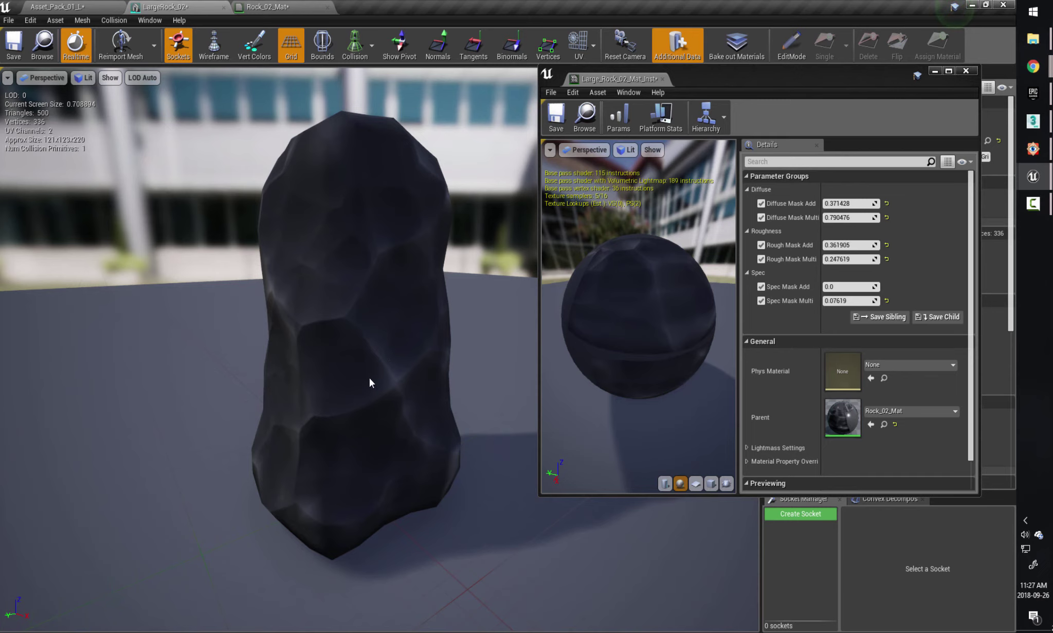
{"action": "left_click_drag", "start_coordinate": [394, 370], "coordinate": [362, 347]}
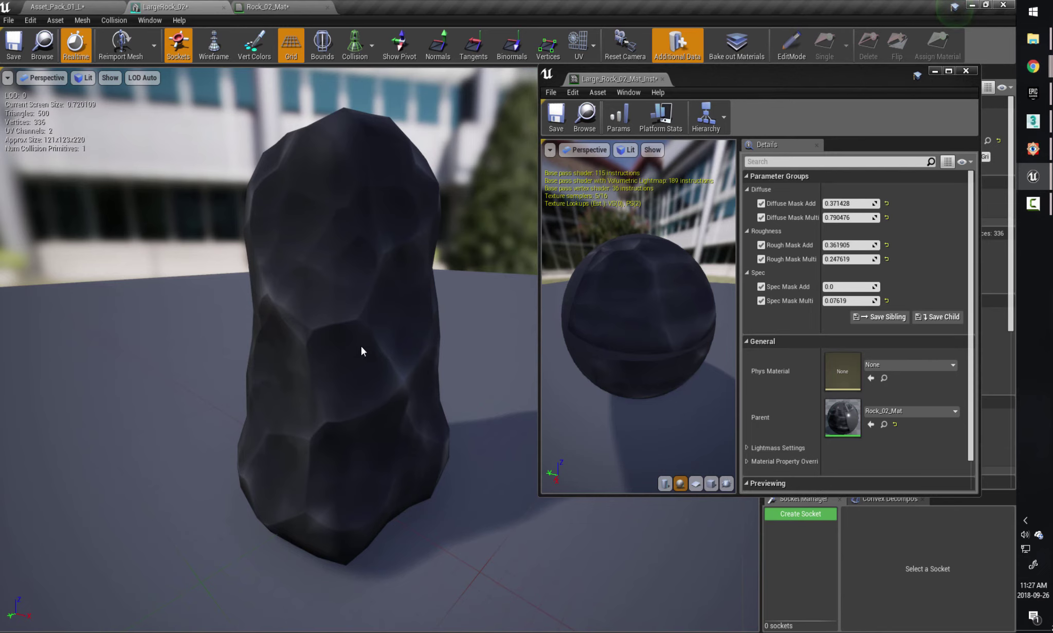
{"action": "left_click_drag", "start_coordinate": [363, 349], "coordinate": [363, 348]}
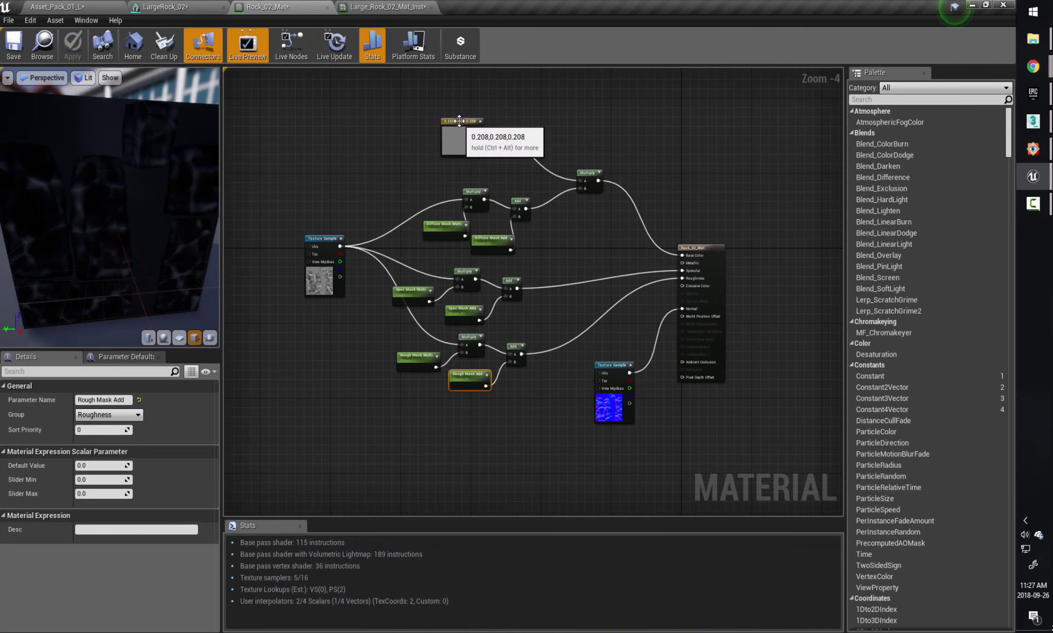
Move the Constant3Vector colour node left and the normal-map Texture Sample down-left.
{"action": "left_click_drag", "start_coordinate": [459, 121], "coordinate": [350, 112]}
{"action": "right_click_drag", "start_coordinate": [575, 336], "coordinate": [611, 332]}
{"action": "left_click_drag", "start_coordinate": [648, 361], "coordinate": [637, 378]}
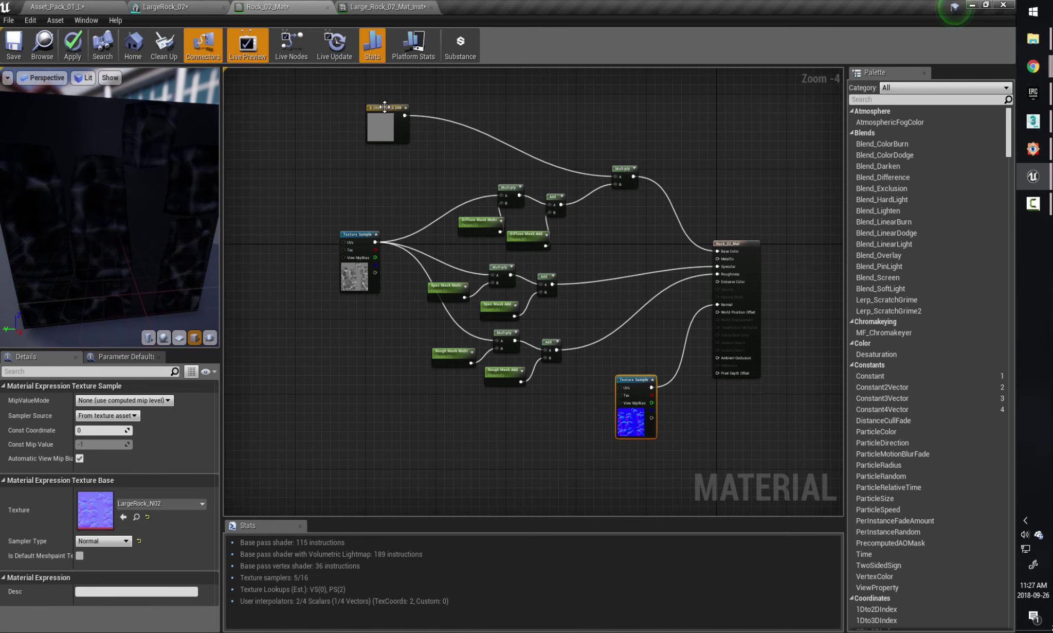
{"action": "left_click_drag", "start_coordinate": [385, 107], "coordinate": [379, 106]}
{"action": "right_click_drag", "start_coordinate": [594, 269], "coordinate": [589, 282]}
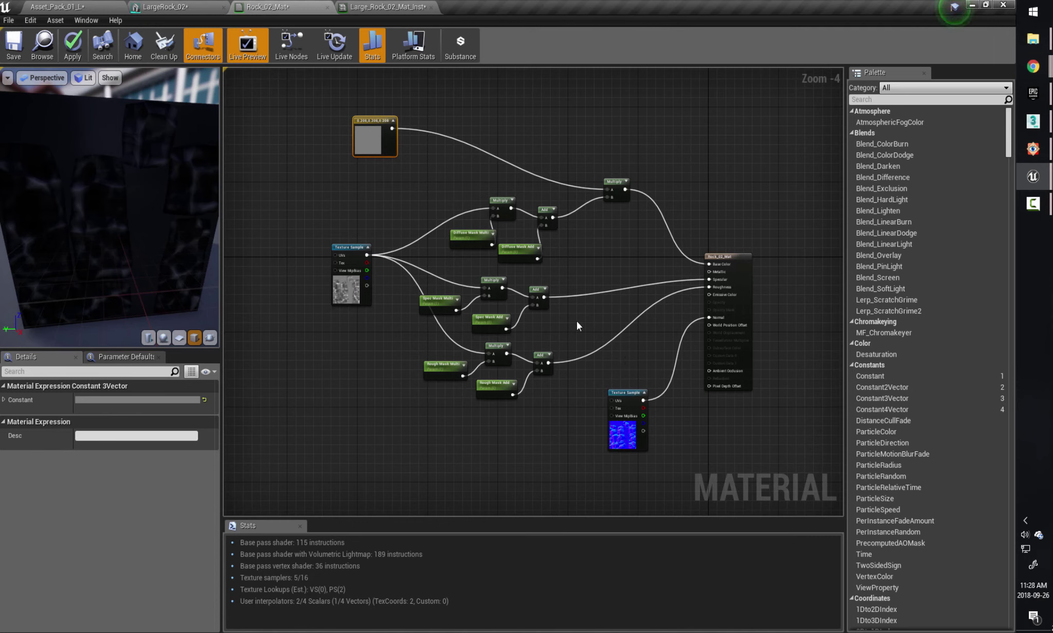
{"action": "left_click", "coordinate": [71, 7]}
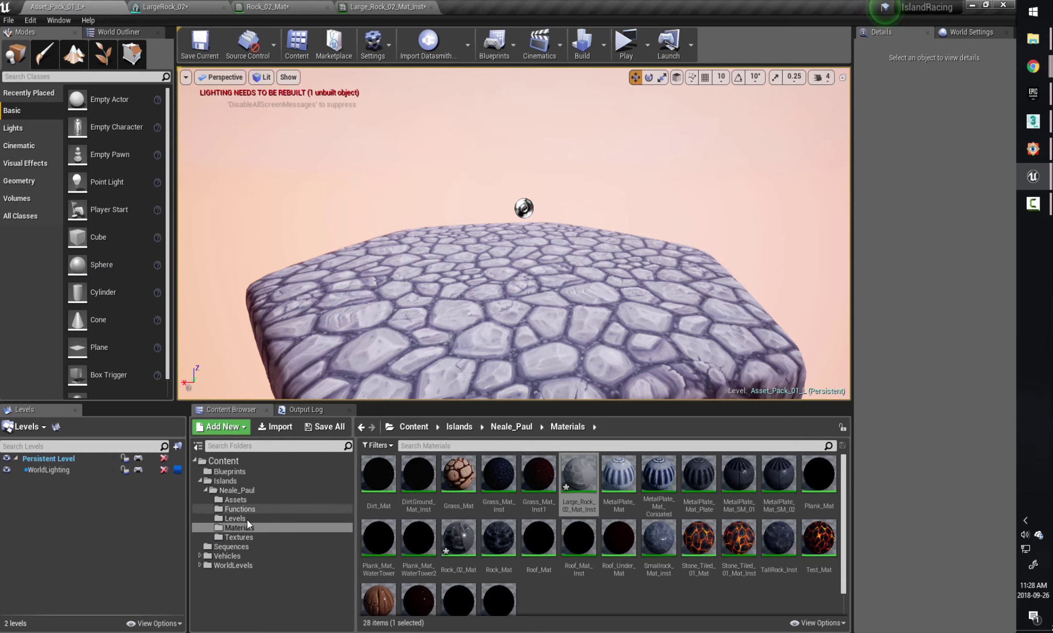
{"action": "left_click", "coordinate": [241, 537]}
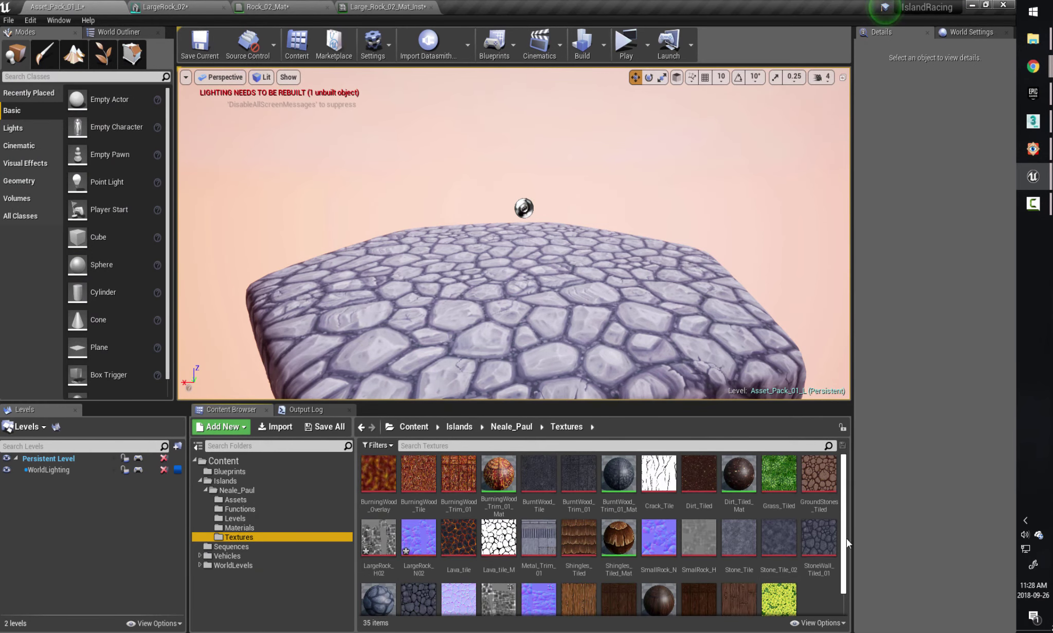
{"action": "double_click", "coordinate": [739, 542]}
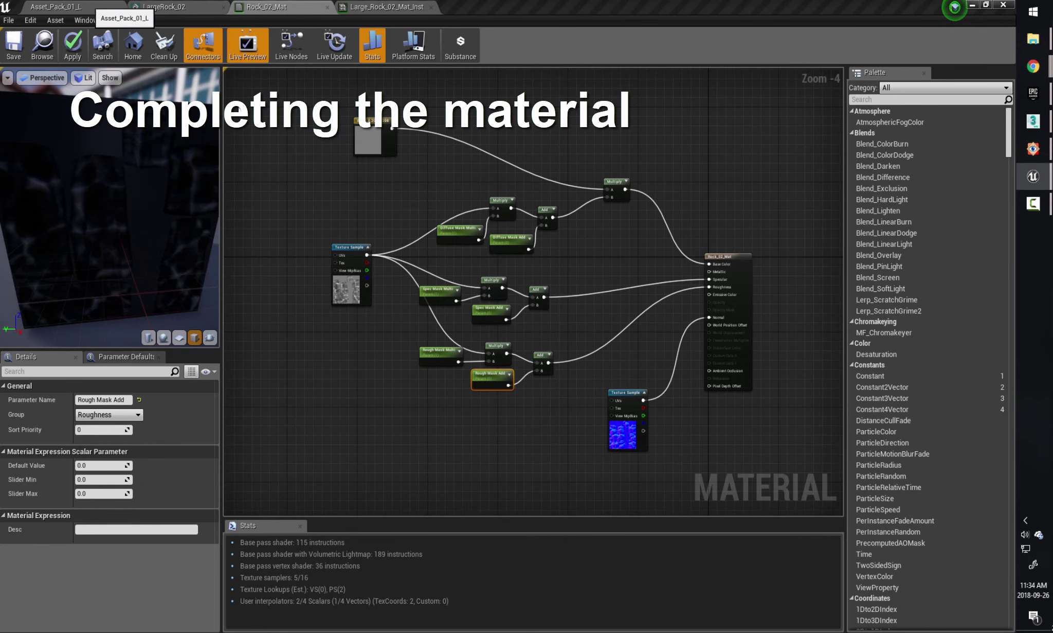
Drag a TallRock from the Assets folder onto the island and frame it.
{"action": "left_click", "coordinate": [89, 5]}
{"action": "left_click", "coordinate": [236, 499]}
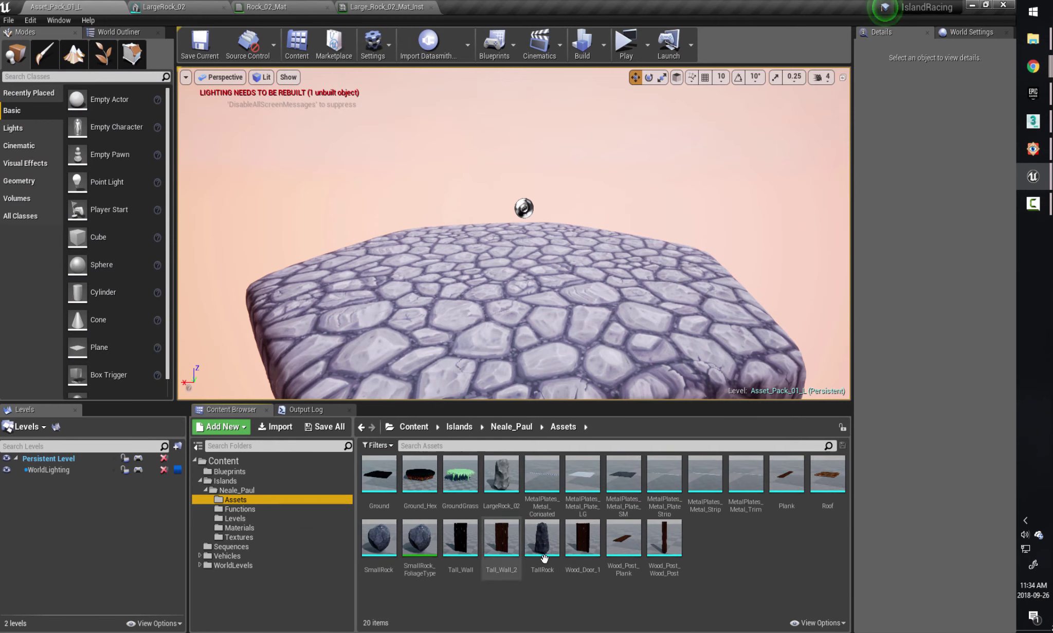
{"action": "left_click_drag", "start_coordinate": [542, 540], "coordinate": [481, 298]}
{"action": "key", "text": "f"}
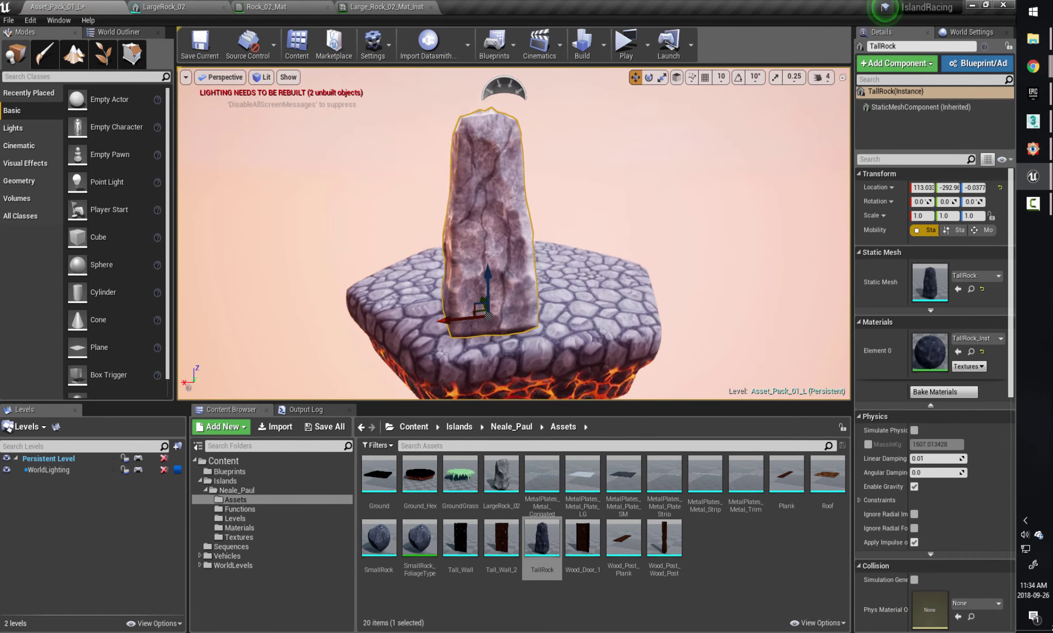
{"action": "key", "text": "f"}
{"action": "scroll", "coordinate": [660, 254], "scroll_direction": "down", "scroll_amount": 1}
{"action": "left_click_drag", "start_coordinate": [661, 254], "coordinate": [568, 263], "text": "alt"}
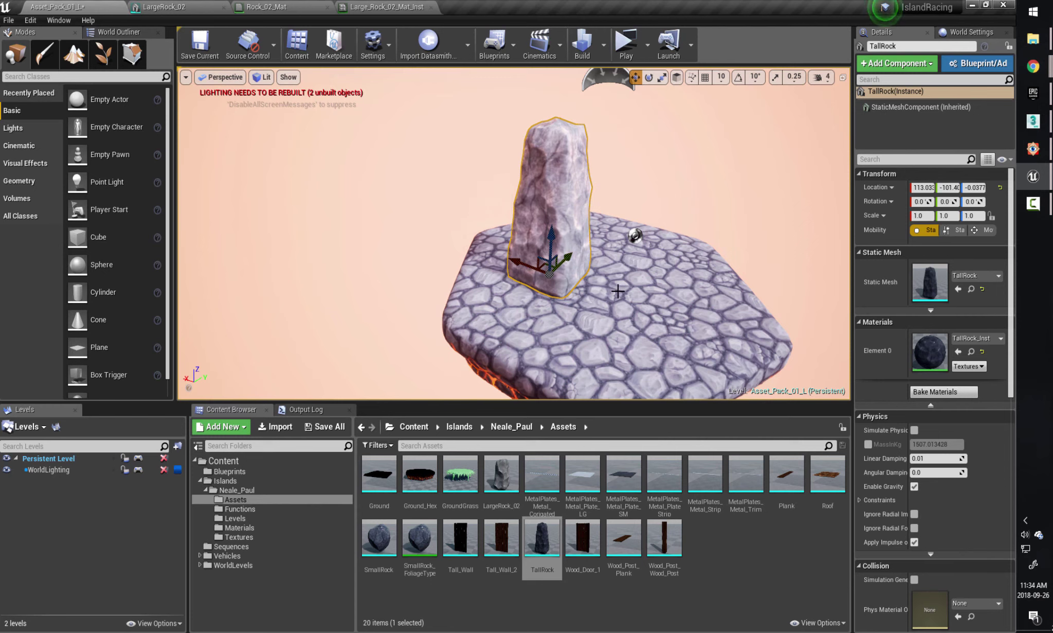
Position TallRock on the stone platform and scale it up uniformly to about 1.24.
{"action": "left_click_drag", "start_coordinate": [617, 289], "coordinate": [579, 277], "text": "alt"}
{"action": "left_click_drag", "start_coordinate": [519, 257], "coordinate": [543, 264]}
{"action": "left_click_drag", "start_coordinate": [635, 260], "coordinate": [694, 242], "text": "alt"}
{"action": "middle_click_drag", "start_coordinate": [634, 261], "coordinate": [591, 292], "text": "alt"}
{"action": "scroll", "coordinate": [595, 284], "scroll_direction": "down", "scroll_amount": 2}
{"action": "left_click_drag", "start_coordinate": [596, 285], "coordinate": [620, 289], "text": "alt"}
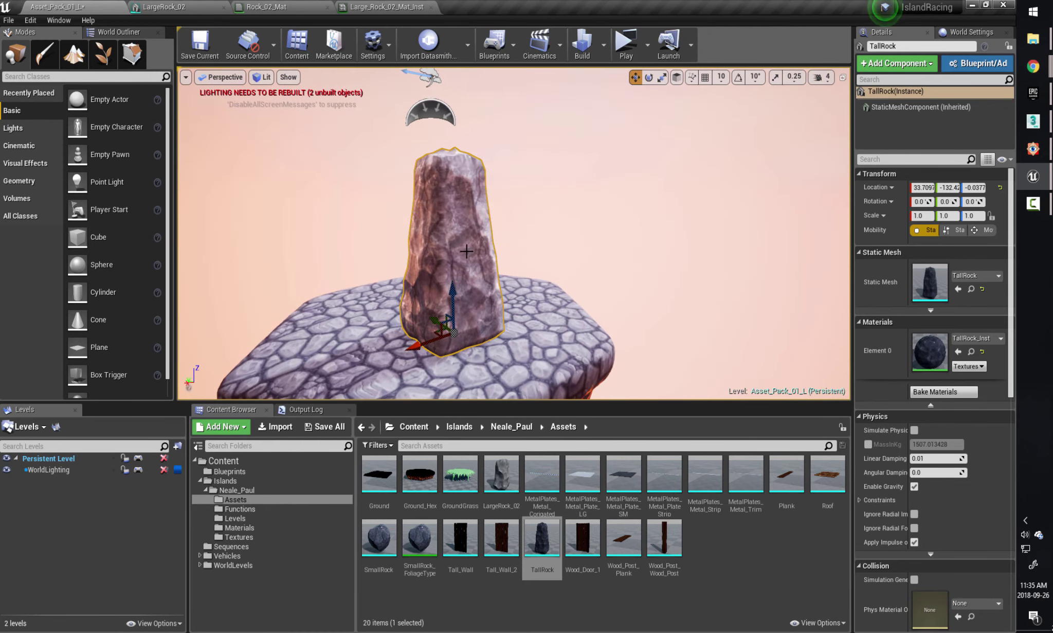
{"action": "left_click_drag", "start_coordinate": [465, 175], "coordinate": [465, 191], "text": "alt"}
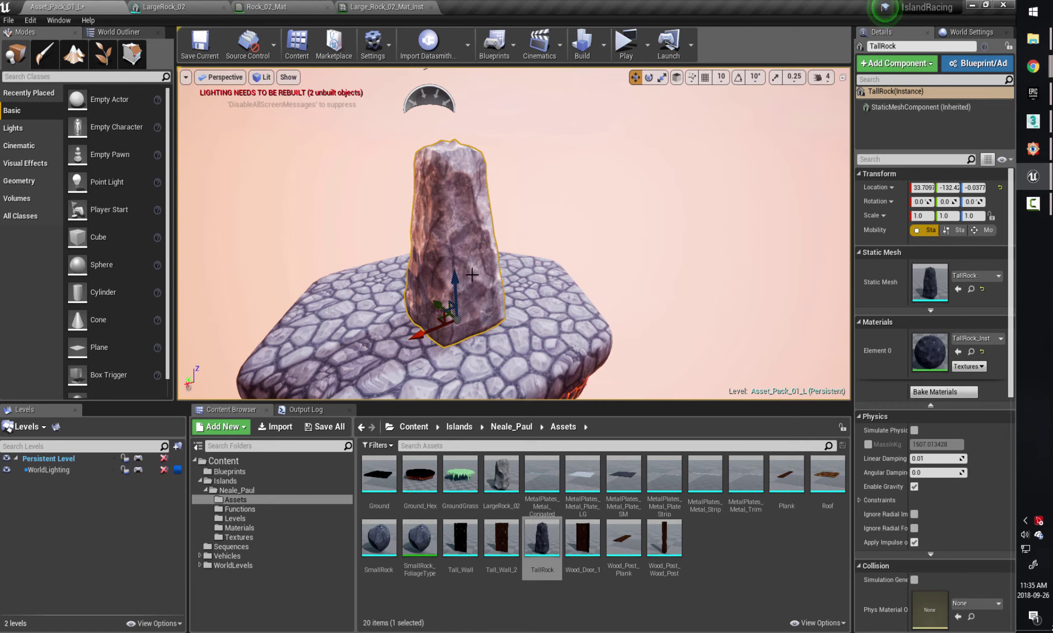
{"action": "scroll", "coordinate": [496, 273], "scroll_direction": "down", "scroll_amount": 3}
{"action": "left_click_drag", "start_coordinate": [496, 273], "coordinate": [556, 254], "text": "alt"}
{"action": "key", "text": "r"}
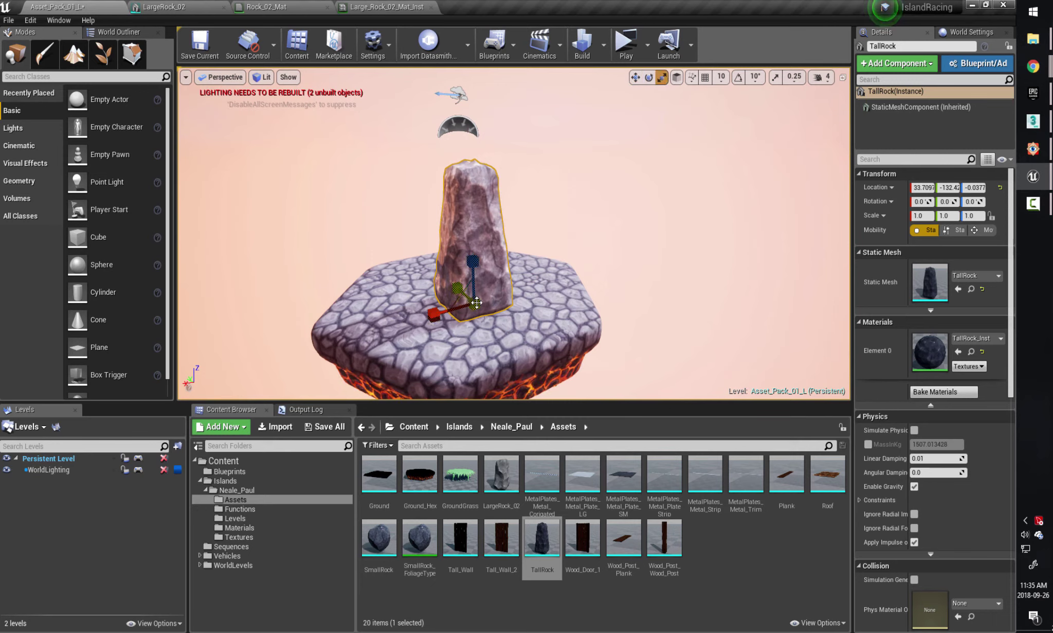
{"action": "left_click_drag", "start_coordinate": [434, 313], "coordinate": [465, 311]}
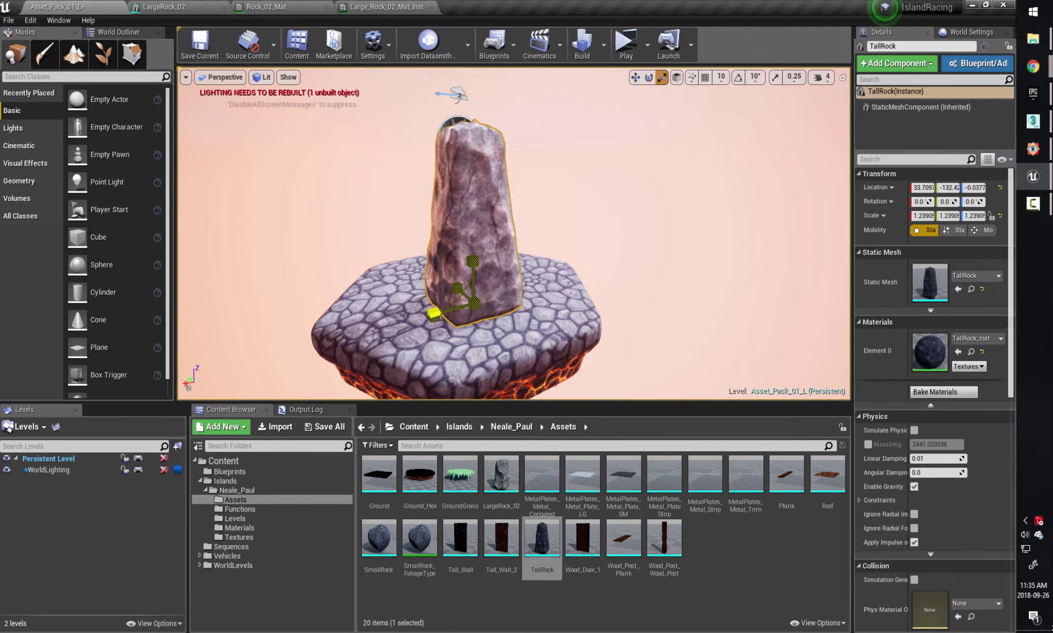
Scale TallRock to about 1.05, Alt-drag a TallRock2 duplicate beside it and squash it shorter.
{"action": "mouse_move", "coordinate": [474, 303]}
{"action": "left_mouse_down"}
{"action": "mouse_move", "coordinate": [474, 221]}
{"action": "mouse_move", "coordinate": [474, 311]}
{"action": "mouse_move", "coordinate": [459, 298]}
{"action": "left_mouse_up"}
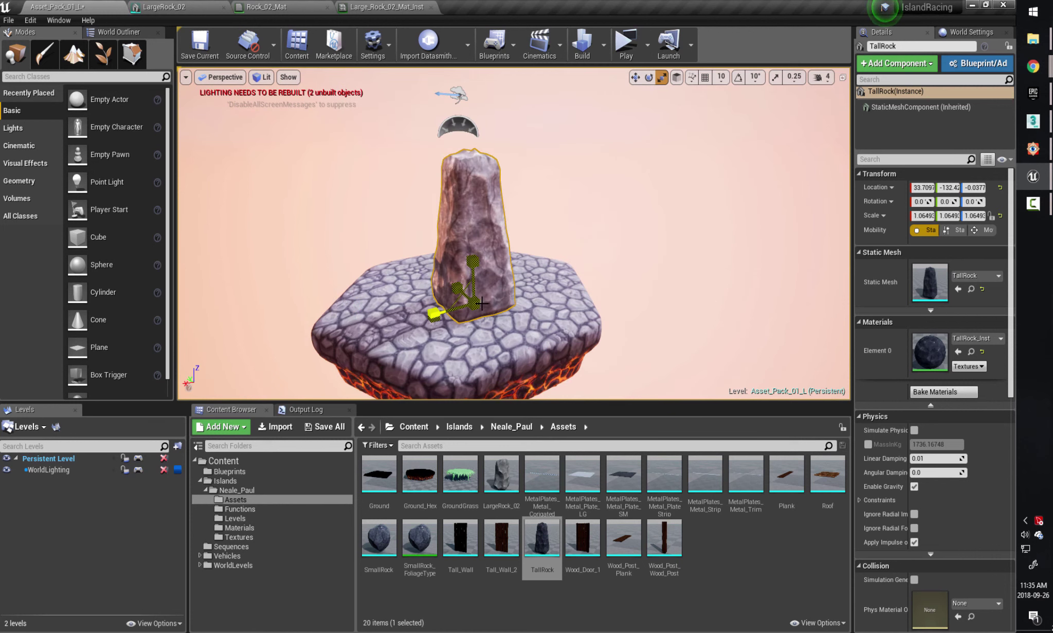
{"action": "key", "text": "w"}
{"action": "left_click_drag", "start_coordinate": [446, 312], "coordinate": [489, 319], "text": "alt"}
{"action": "left_click_drag", "start_coordinate": [408, 301], "coordinate": [401, 288]}
{"action": "right_click_drag", "start_coordinate": [401, 288], "coordinate": [452, 304], "text": "alt"}
{"action": "left_click_drag", "start_coordinate": [443, 303], "coordinate": [440, 268], "text": "alt"}
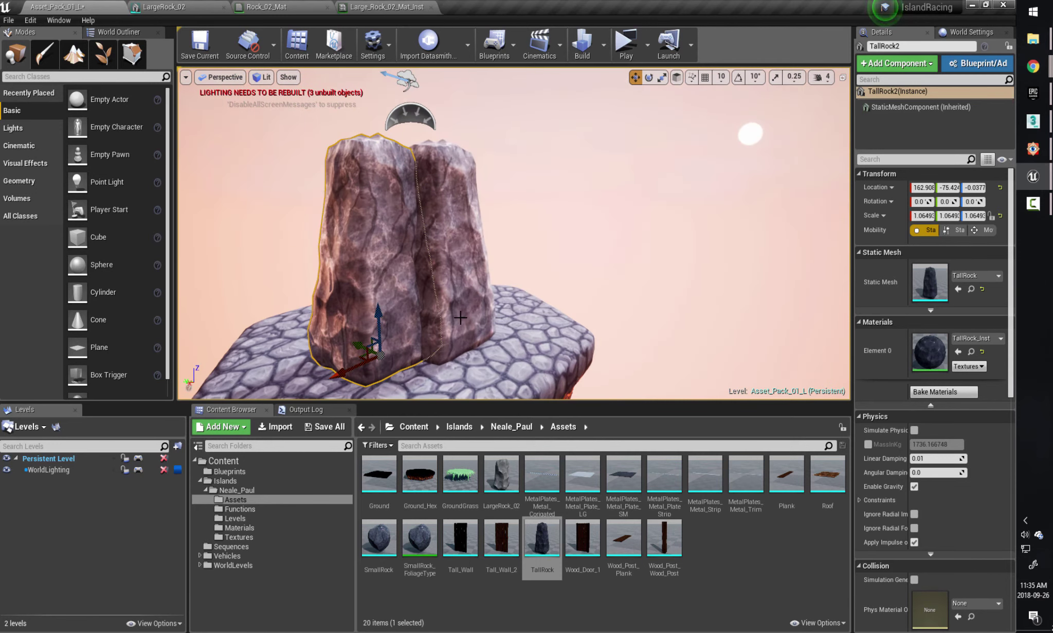
{"action": "right_click_drag", "start_coordinate": [461, 318], "coordinate": [442, 309], "text": "alt"}
{"action": "mouse_move", "coordinate": [460, 318]}
{"action": "left_mouse_down", "text": "alt"}
{"action": "mouse_move", "coordinate": [489, 329]}
{"action": "mouse_move", "coordinate": [496, 319]}
{"action": "mouse_move", "coordinate": [476, 318]}
{"action": "left_mouse_up", "text": "alt"}
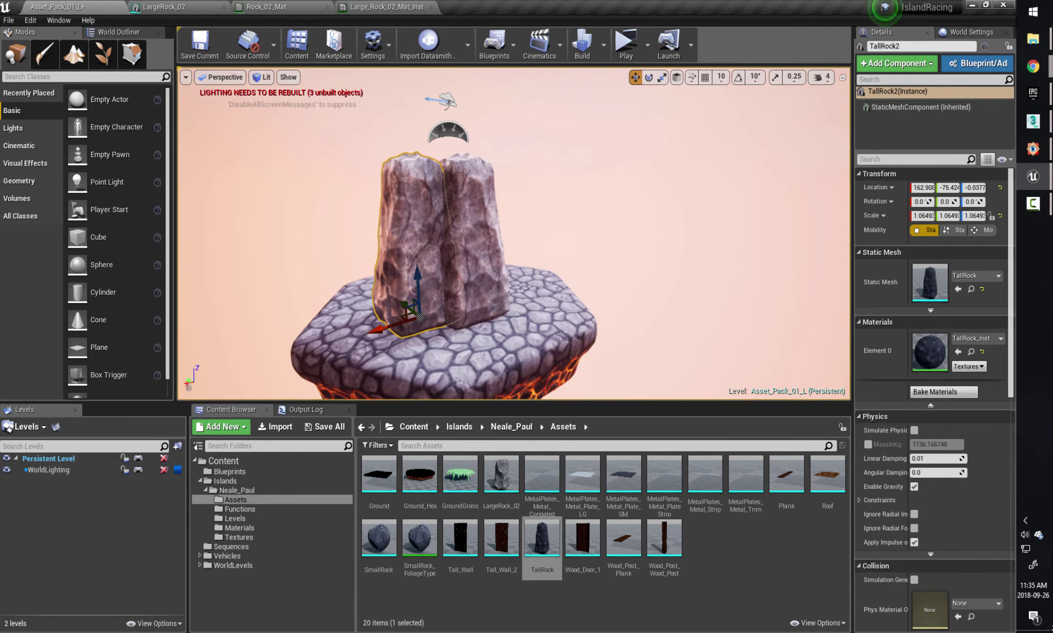
{"action": "key", "text": "r"}
{"action": "left_click_drag", "start_coordinate": [418, 273], "coordinate": [426, 309]}
{"action": "right_click_drag", "start_coordinate": [417, 309], "coordinate": [418, 309]}
Delete both tall rocks, place a LargeRock_02 on the island, then return to Rock_02_Mat.
{"action": "left_click", "coordinate": [494, 277], "text": "ctrl"}
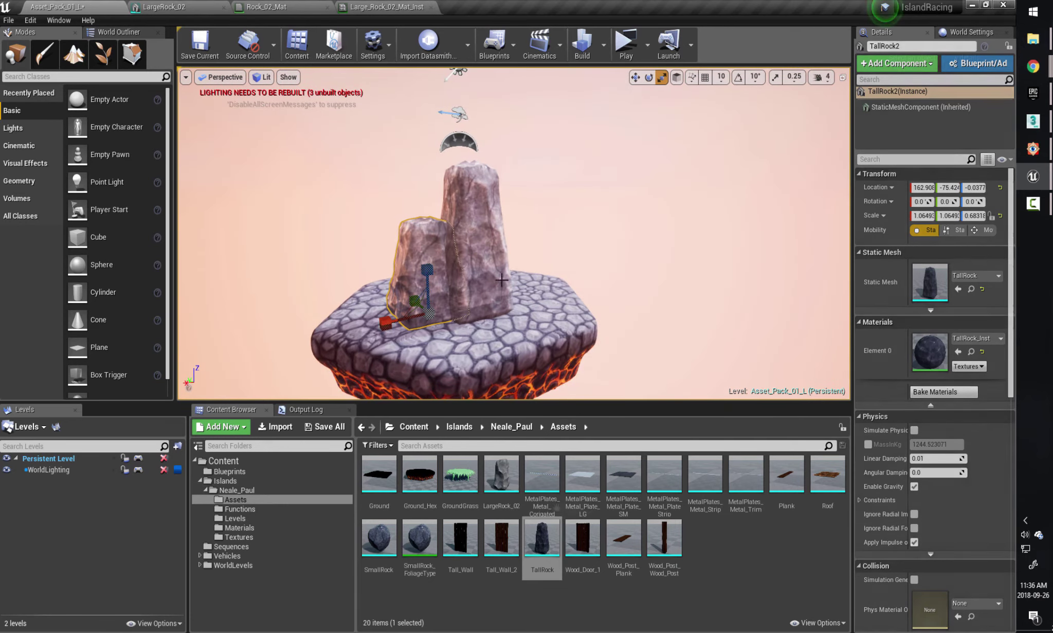
{"action": "key", "text": "Delete"}
{"action": "left_click", "coordinate": [748, 571]}
{"action": "left_click_drag", "start_coordinate": [502, 473], "coordinate": [453, 301]}
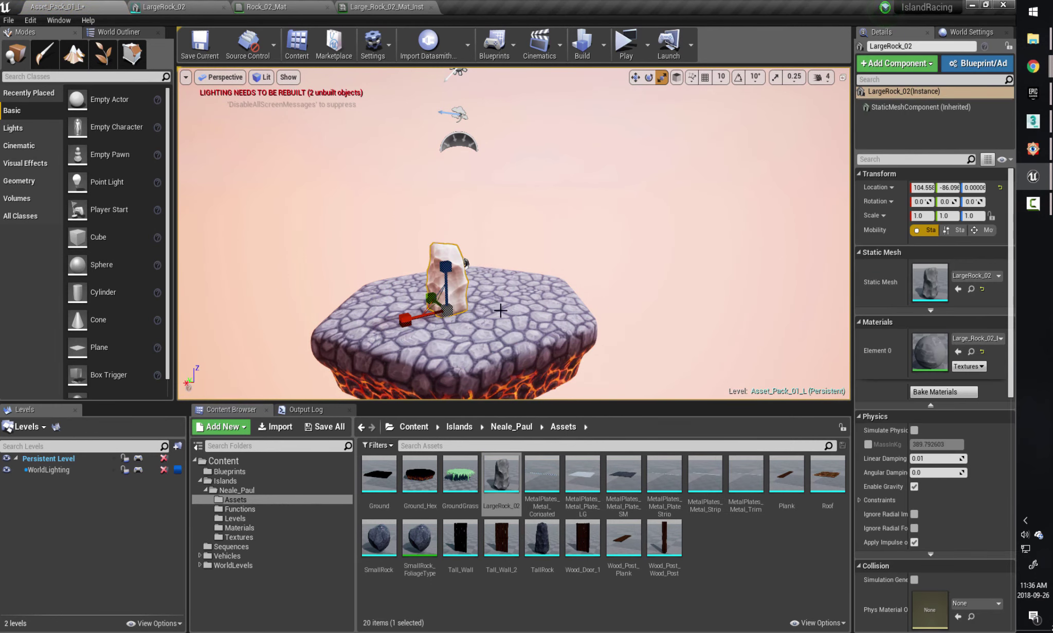
{"action": "key", "text": "f"}
{"action": "scroll", "coordinate": [680, 325], "scroll_direction": "down", "scroll_amount": 4}
{"action": "mouse_move", "coordinate": [679, 325]}
{"action": "left_mouse_down", "text": "alt"}
{"action": "mouse_move", "coordinate": [520, 330]}
{"action": "mouse_move", "coordinate": [653, 308]}
{"action": "mouse_move", "coordinate": [674, 355]}
{"action": "mouse_move", "coordinate": [730, 335]}
{"action": "mouse_move", "coordinate": [674, 355]}
{"action": "mouse_move", "coordinate": [695, 320]}
{"action": "left_mouse_up", "text": "alt"}
{"action": "scroll", "coordinate": [696, 320], "scroll_direction": "up", "scroll_amount": 3}
{"action": "right_click_drag", "start_coordinate": [696, 320], "coordinate": [740, 308]}
{"action": "left_click_drag", "start_coordinate": [617, 314], "coordinate": [602, 312], "text": "alt"}
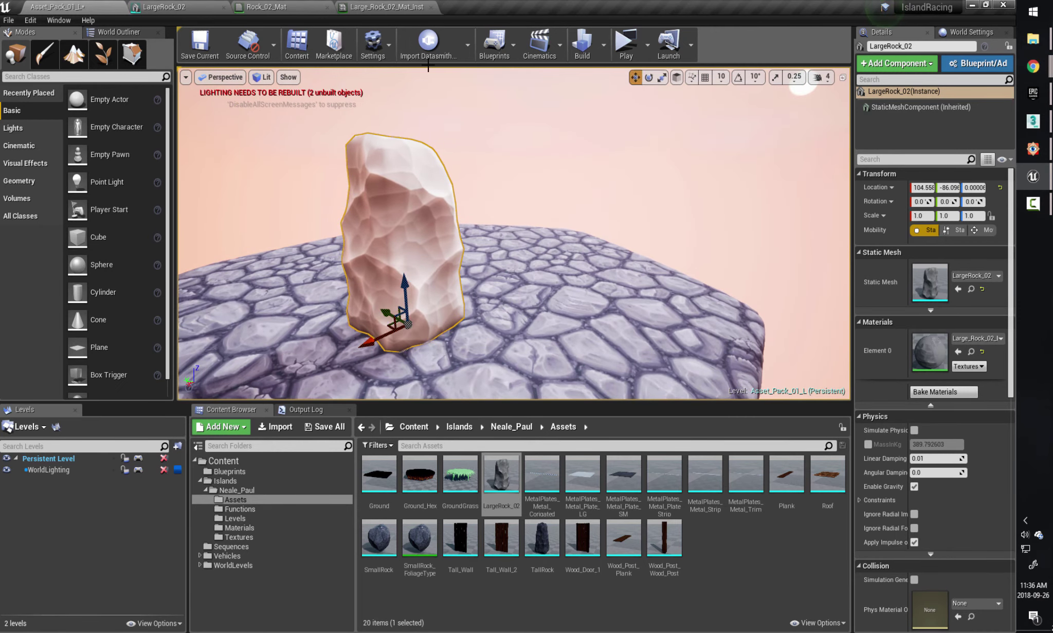
{"action": "left_click", "coordinate": [299, 7]}
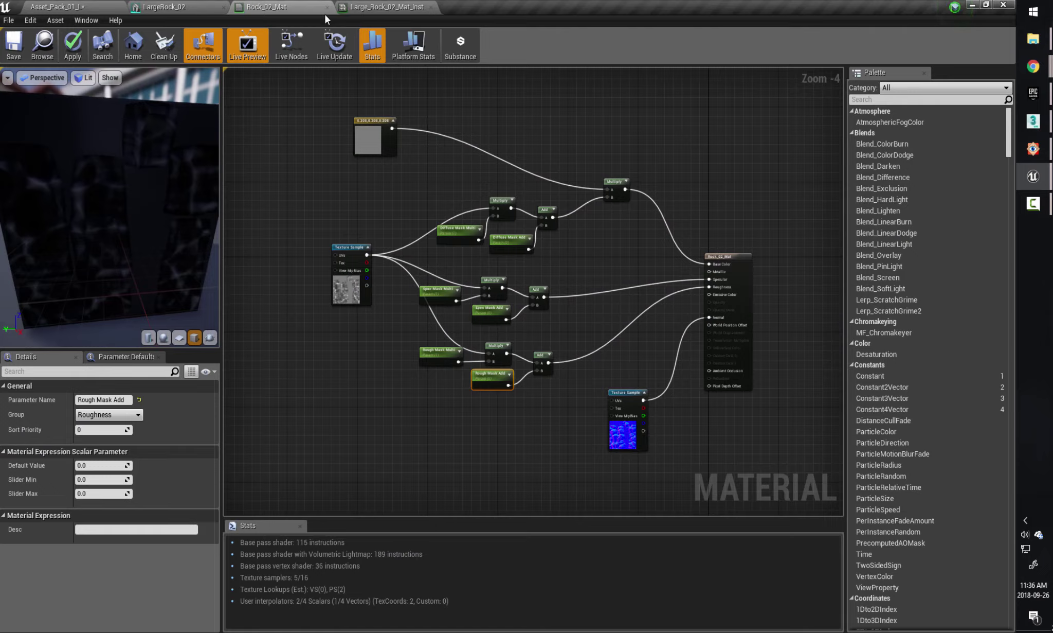
Preview the Stone_Tile and Stone_Tile_02 textures from the Textures folder.
{"action": "left_click_drag", "start_coordinate": [313, 7], "coordinate": [535, 107]}
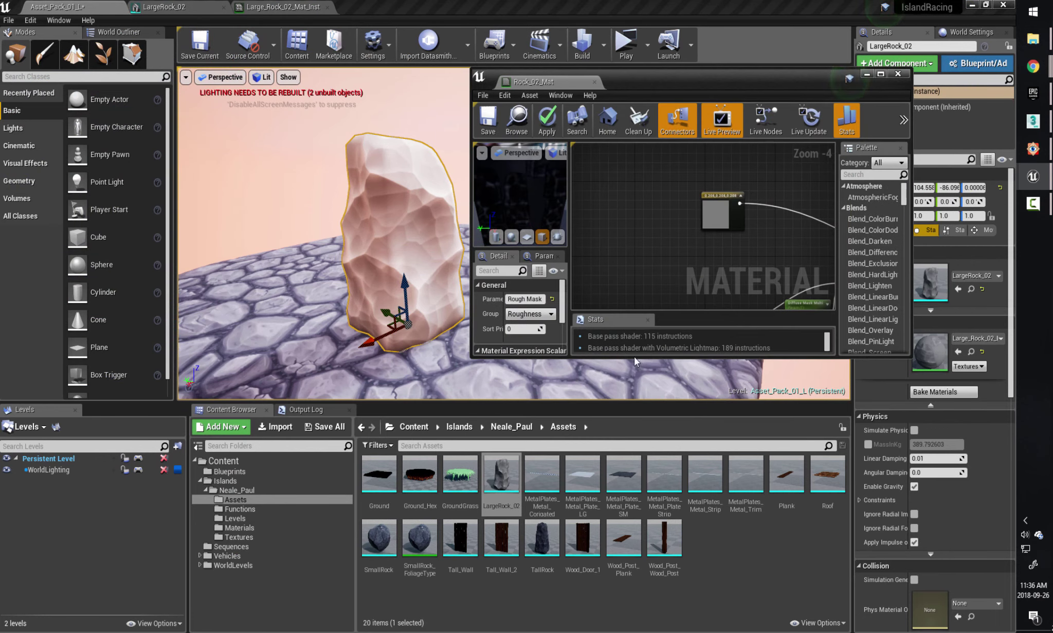
{"action": "left_click", "coordinate": [240, 537]}
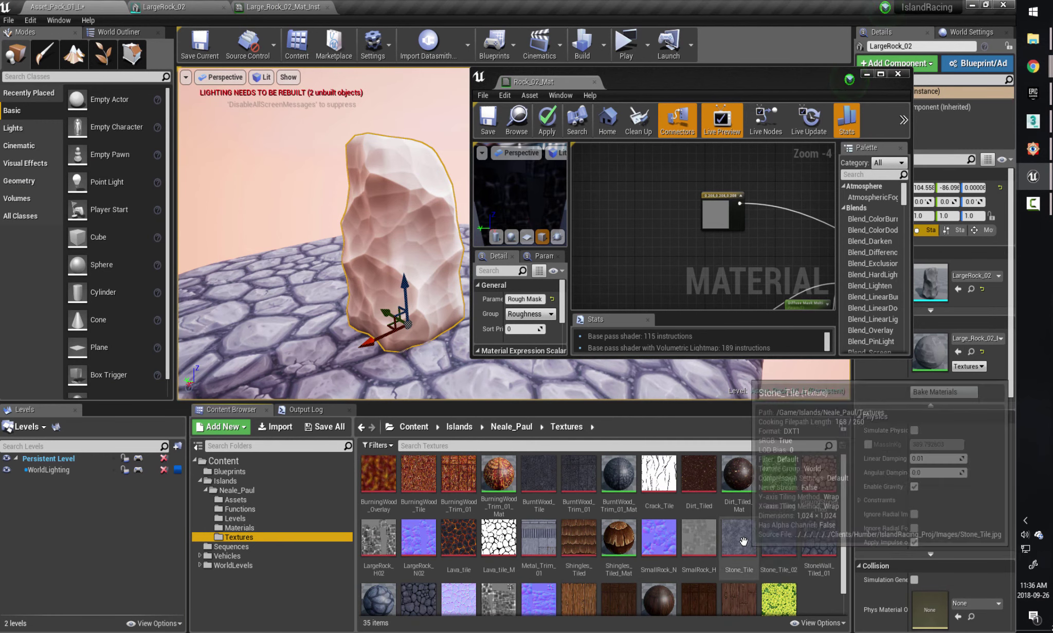
{"action": "left_click", "coordinate": [739, 540]}
{"action": "double_click", "coordinate": [740, 542]}
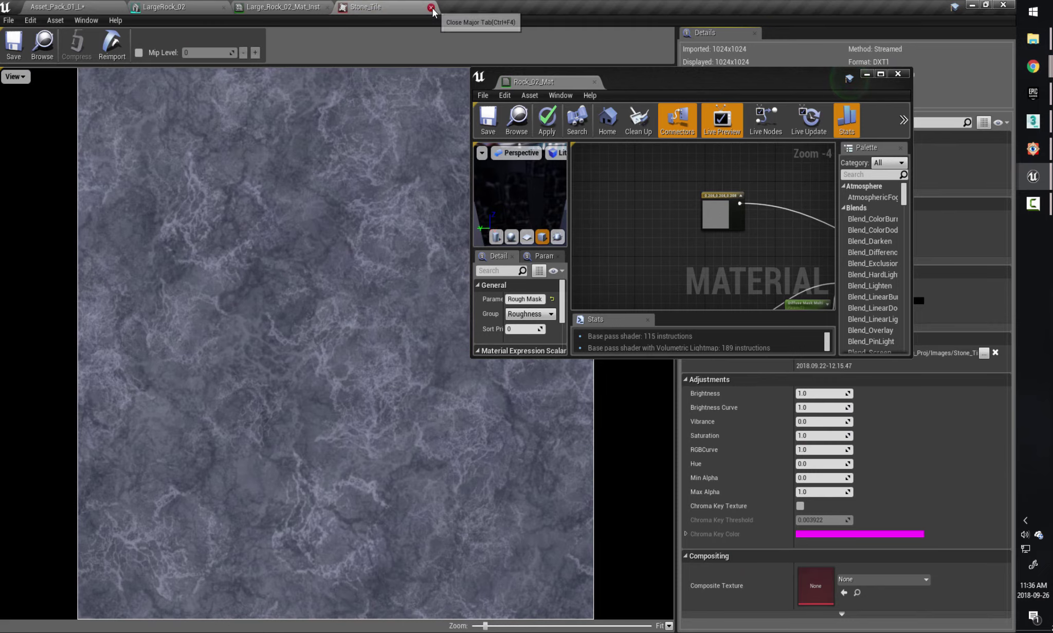
{"action": "left_click", "coordinate": [431, 7]}
{"action": "left_click", "coordinate": [67, 6]}
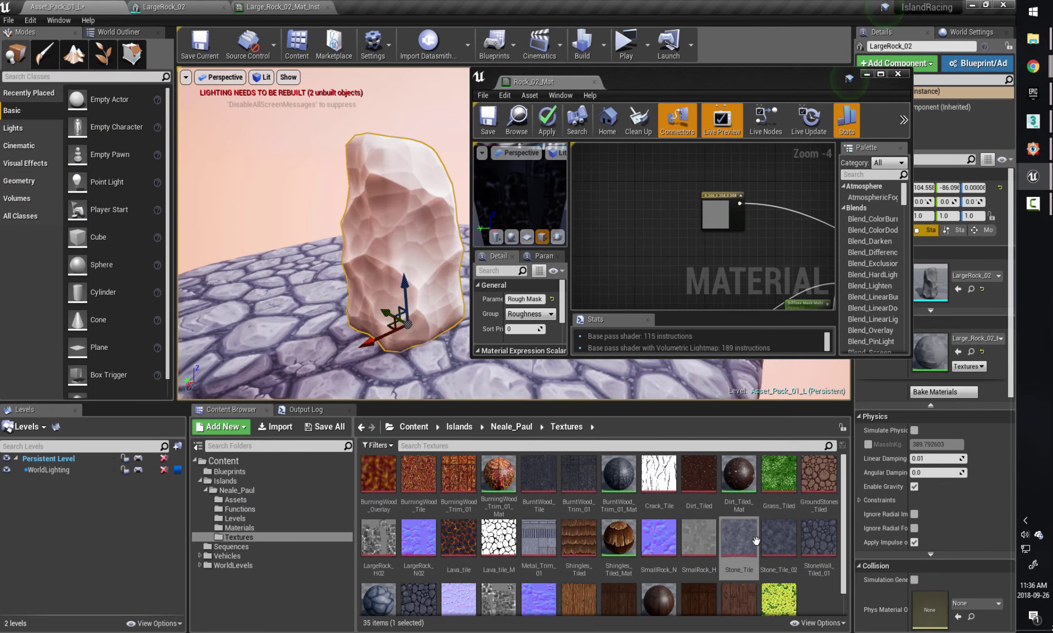
{"action": "double_click", "coordinate": [751, 540]}
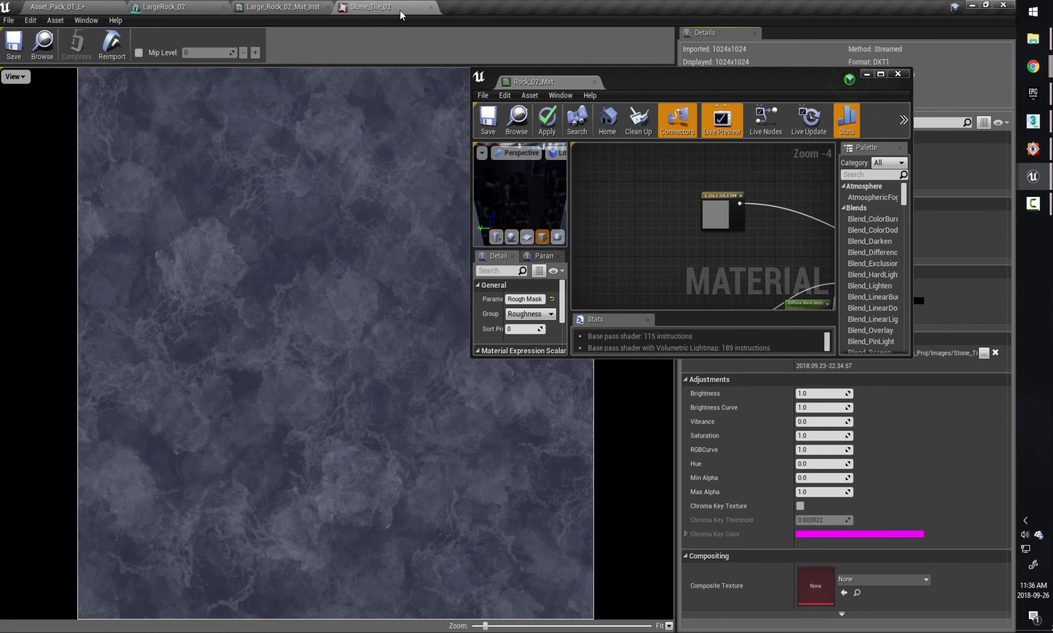
{"action": "left_click", "coordinate": [430, 8]}
{"action": "left_click", "coordinate": [67, 6]}
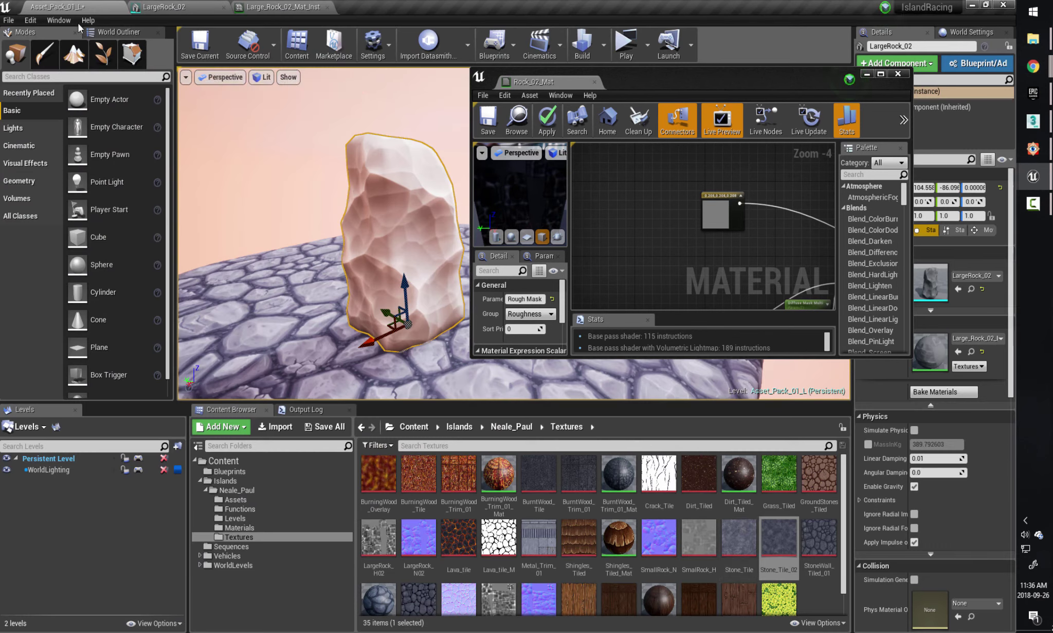
{"action": "left_click_drag", "start_coordinate": [535, 81], "coordinate": [276, 7]}
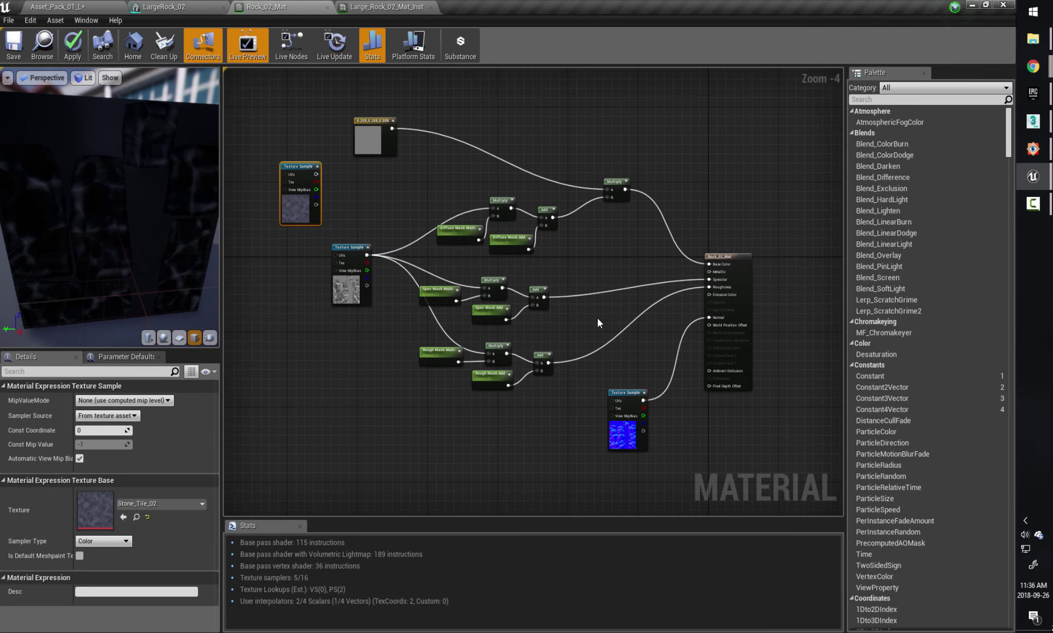
Rearrange the graph nodes and delete the 0.208 grey Constant3Vector node.
{"action": "right_click_drag", "start_coordinate": [576, 318], "coordinate": [612, 402]}
{"action": "scroll", "coordinate": [413, 306], "scroll_direction": "up", "scroll_amount": 4}
{"action": "right_click_drag", "start_coordinate": [390, 257], "coordinate": [418, 291]}
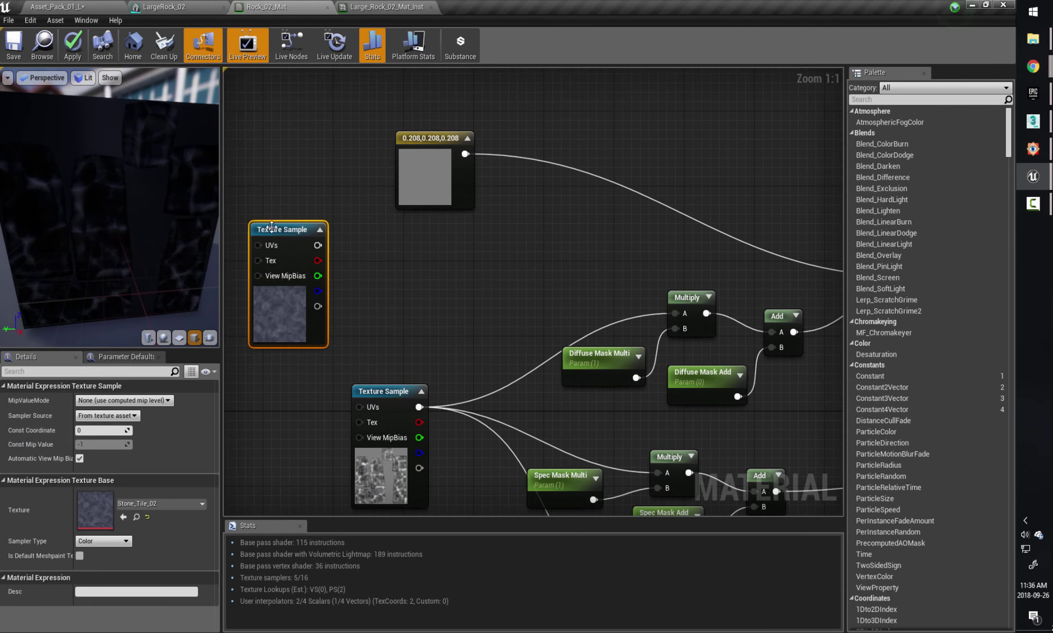
{"action": "left_click_drag", "start_coordinate": [276, 232], "coordinate": [298, 199]}
{"action": "left_click_drag", "start_coordinate": [434, 138], "coordinate": [609, 98]}
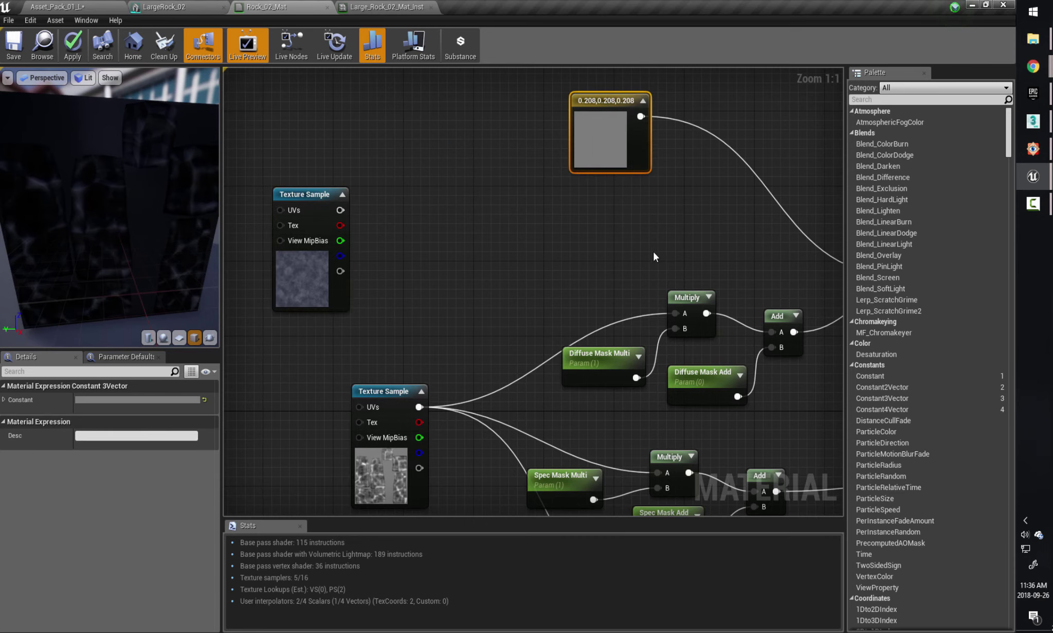
{"action": "scroll", "coordinate": [517, 266], "scroll_direction": "down", "scroll_amount": 3}
{"action": "right_click_drag", "start_coordinate": [517, 267], "coordinate": [560, 277]}
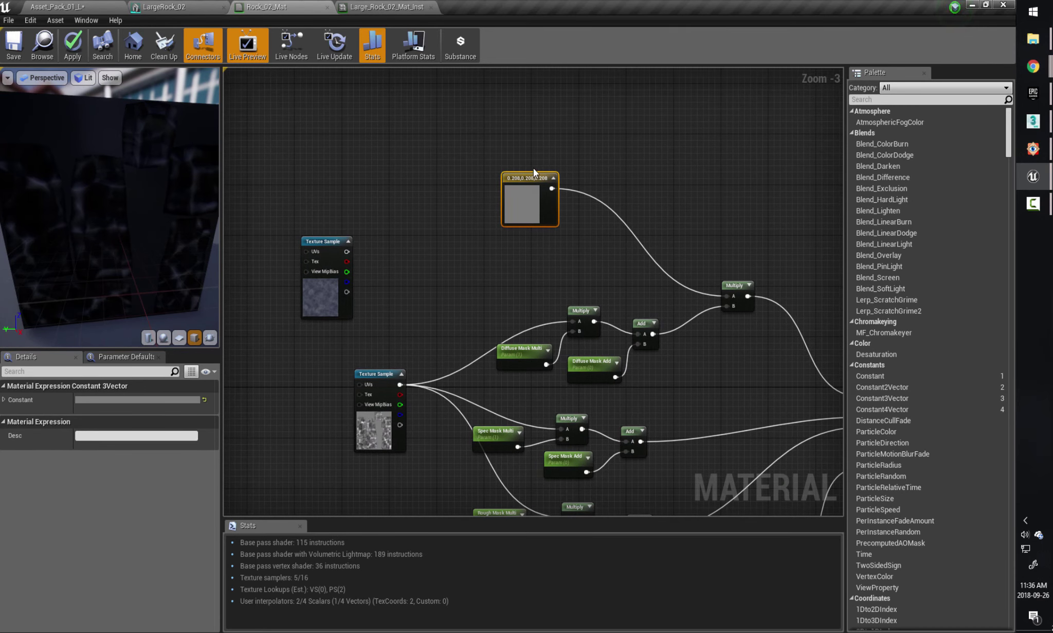
{"action": "left_click_drag", "start_coordinate": [533, 178], "coordinate": [480, 152]}
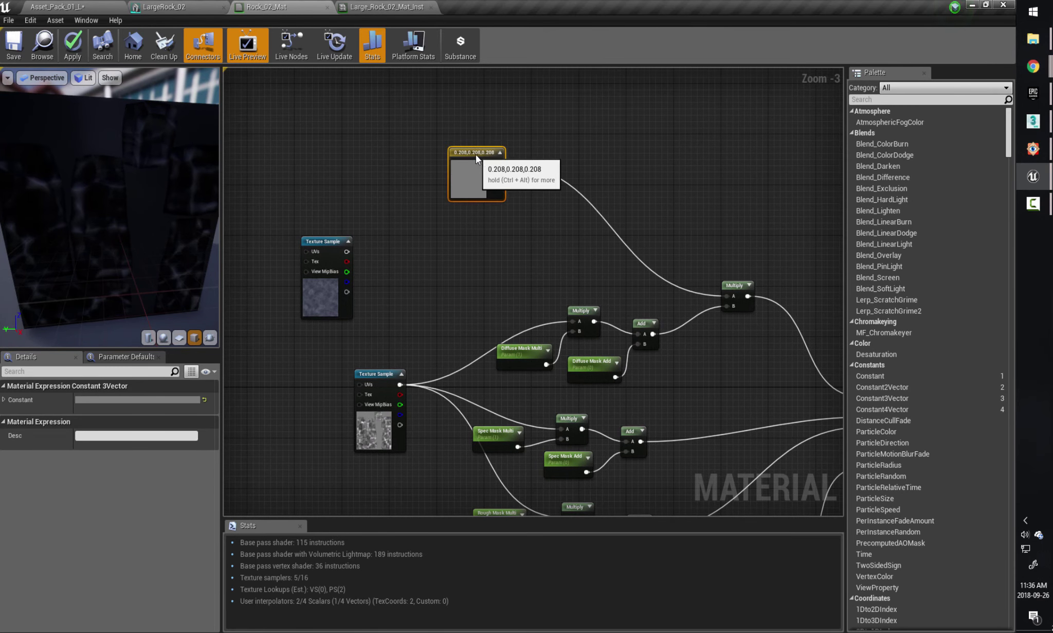
{"action": "key", "text": "Delete"}
Move the upper Texture Sample node up and right, leaving it unconnected.
{"action": "right_click_drag", "start_coordinate": [324, 244], "coordinate": [353, 237]}
{"action": "left_click_drag", "start_coordinate": [353, 236], "coordinate": [448, 159]}
{"action": "right_click_drag", "start_coordinate": [524, 225], "coordinate": [468, 213]}
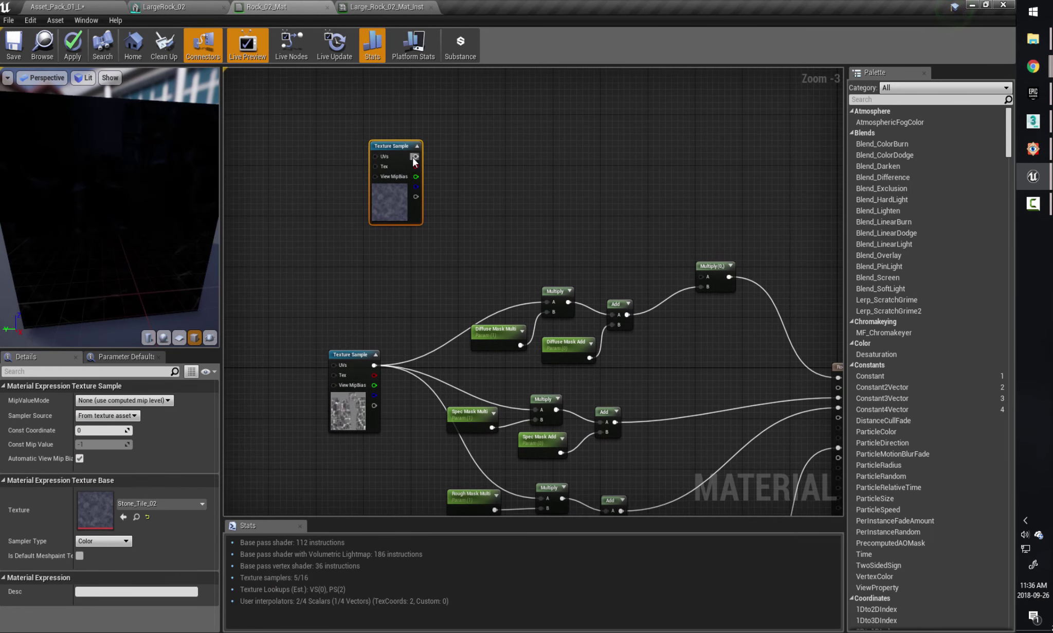
{"action": "left_click_drag", "start_coordinate": [414, 158], "coordinate": [660, 226]}
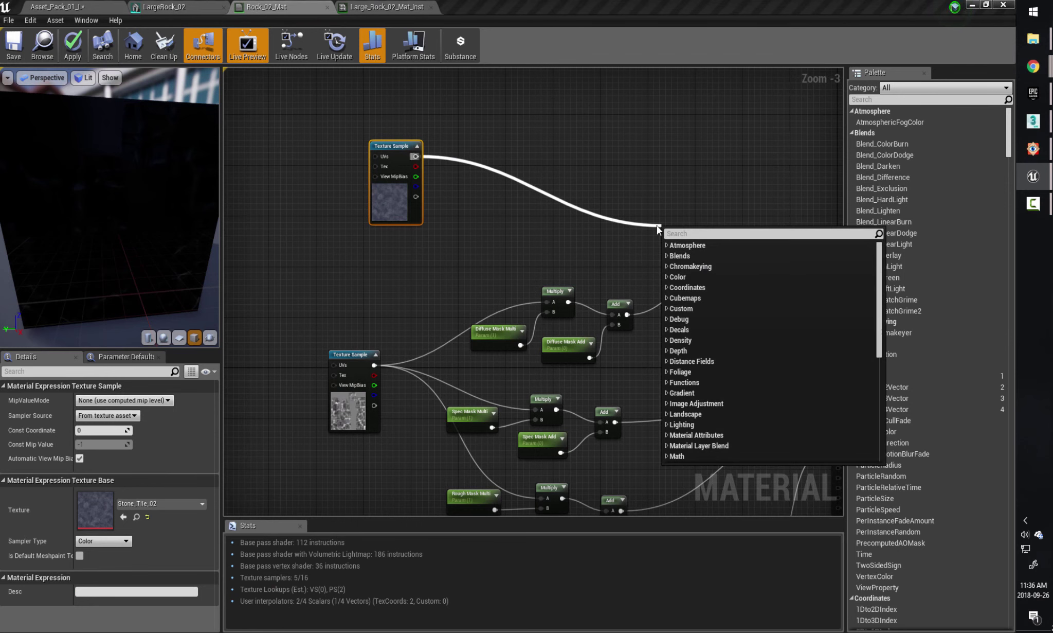
{"action": "left_click", "coordinate": [560, 236]}
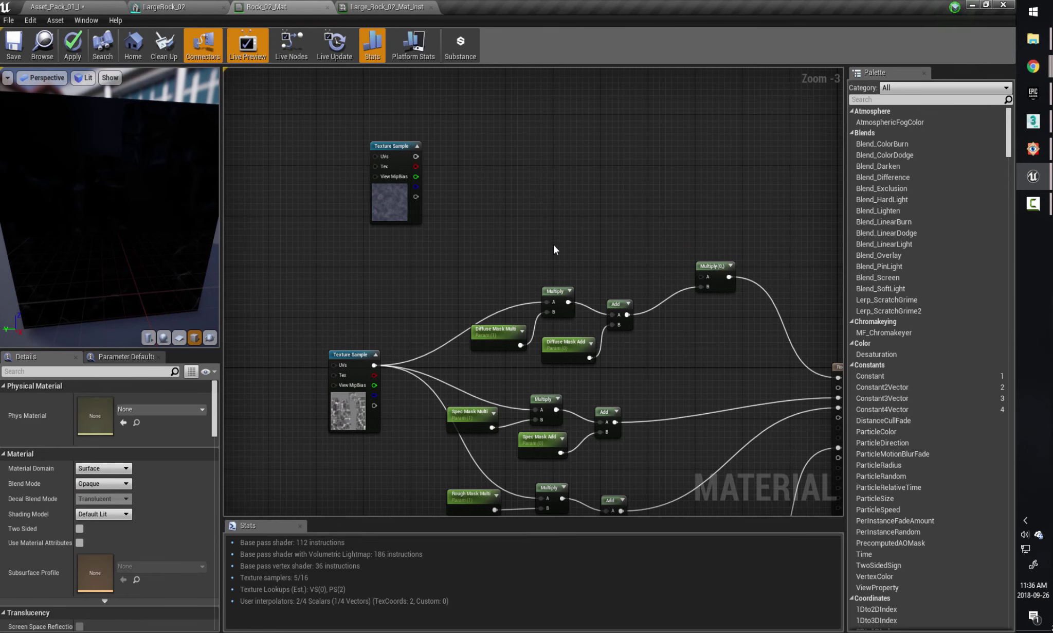
{"action": "right_click_drag", "start_coordinate": [533, 226], "coordinate": [486, 241]}
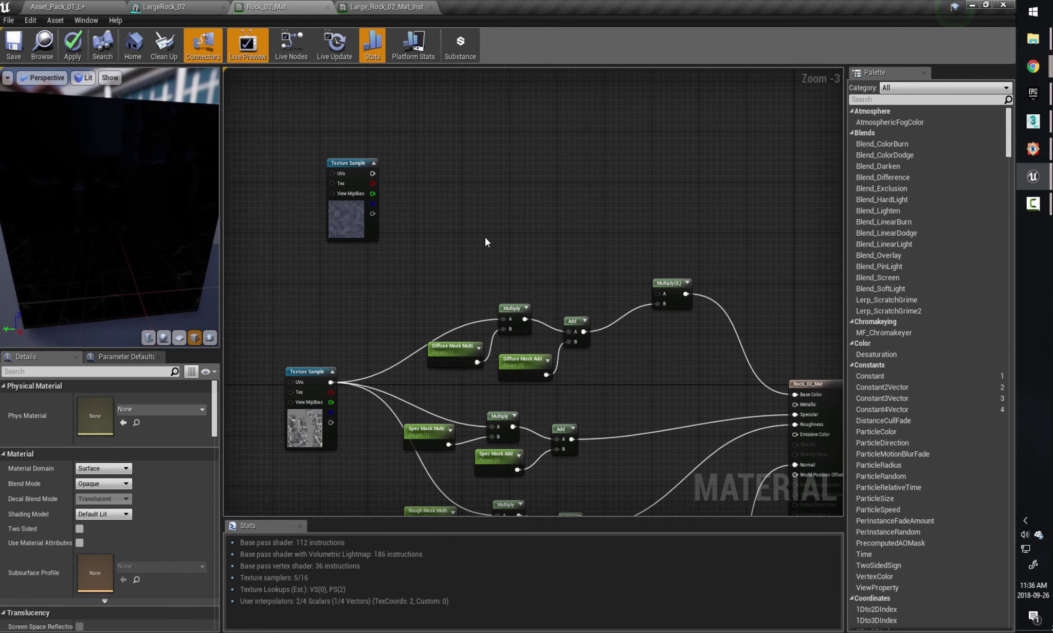
Add a WorldAlignedTexture node via the 'worldaligned' search and move it up.
{"action": "right_click", "coordinate": [473, 212]}
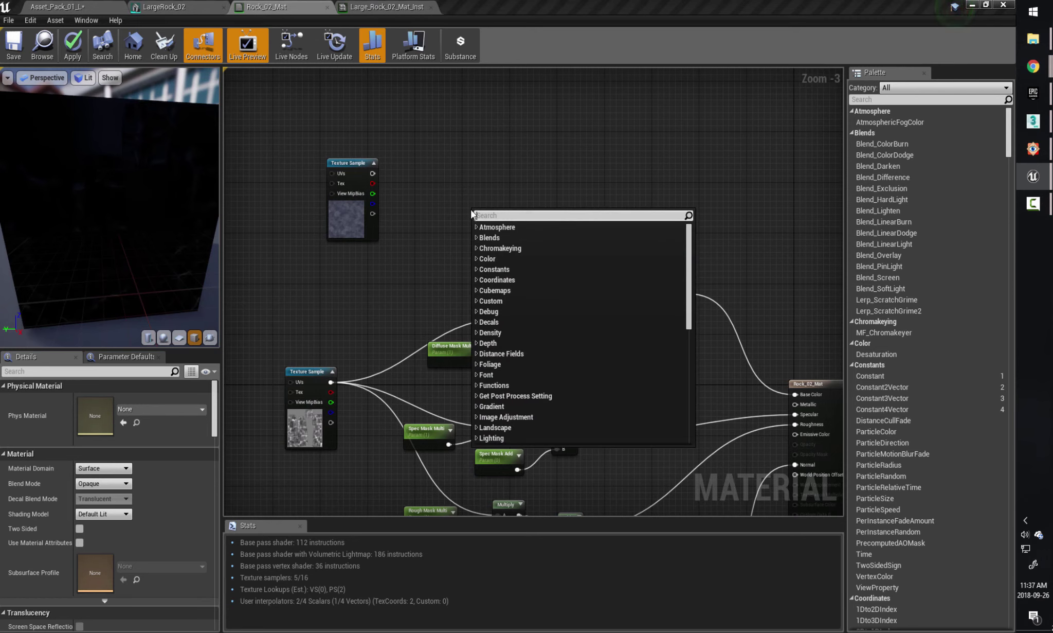
{"action": "type", "text": "worldli"}
{"action": "type", "text": "a"}
{"action": "key", "text": "BackSpace"}
{"action": "key", "text": "BackSpace"}
{"action": "key", "text": "BackSpace"}
{"action": "type", "text": "aligned"}
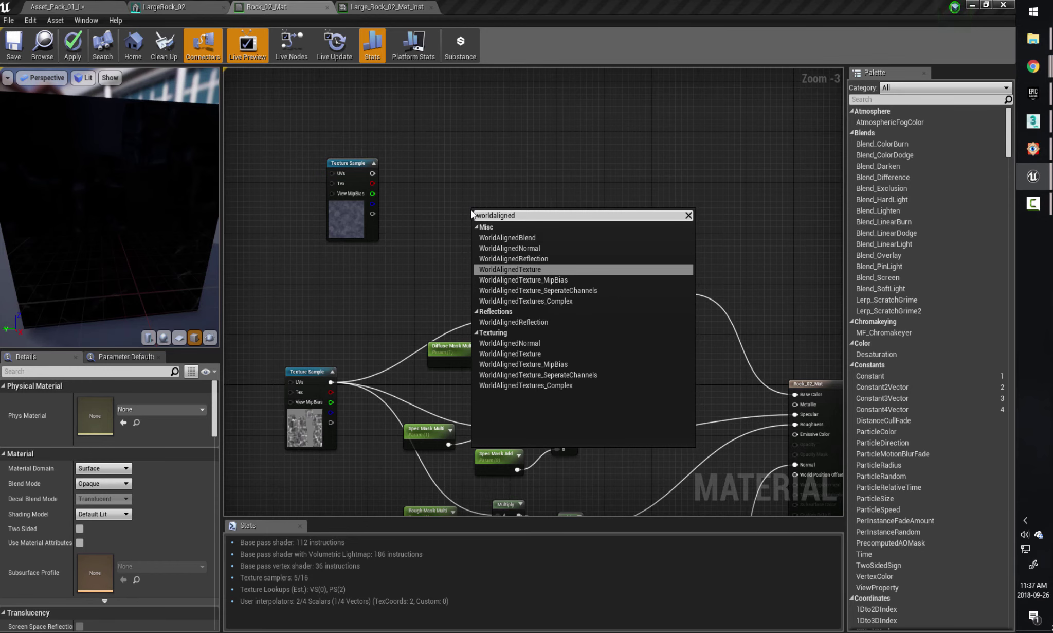
{"action": "left_click", "coordinate": [512, 268]}
{"action": "left_click_drag", "start_coordinate": [512, 214], "coordinate": [512, 184]}
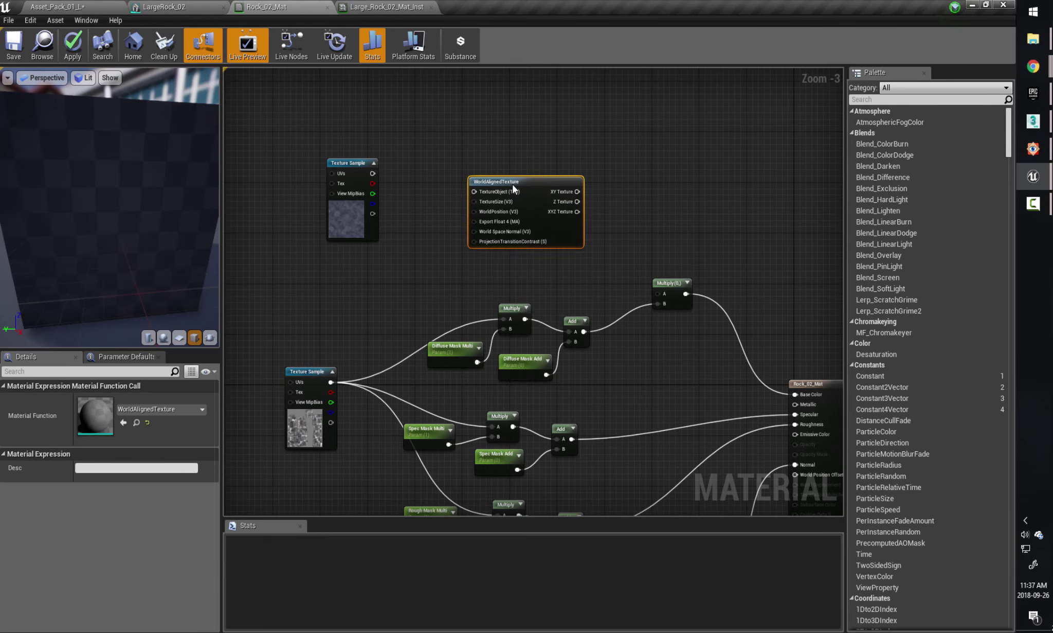
{"action": "scroll", "coordinate": [512, 184], "scroll_direction": "up", "scroll_amount": 3}
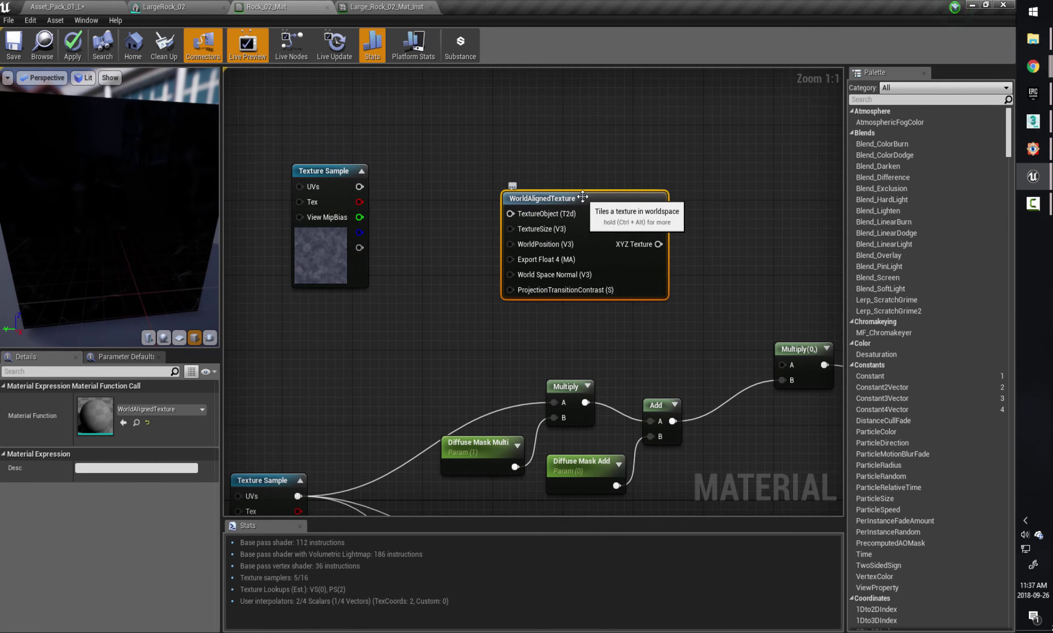
Inspect the WorldAlignedTexture function's internals, then close it and return to Rock_02_Mat.
{"action": "double_click", "coordinate": [582, 197]}
{"action": "scroll", "coordinate": [770, 338], "scroll_direction": "down", "scroll_amount": 3}
{"action": "scroll", "coordinate": [682, 329], "scroll_direction": "up", "scroll_amount": 2}
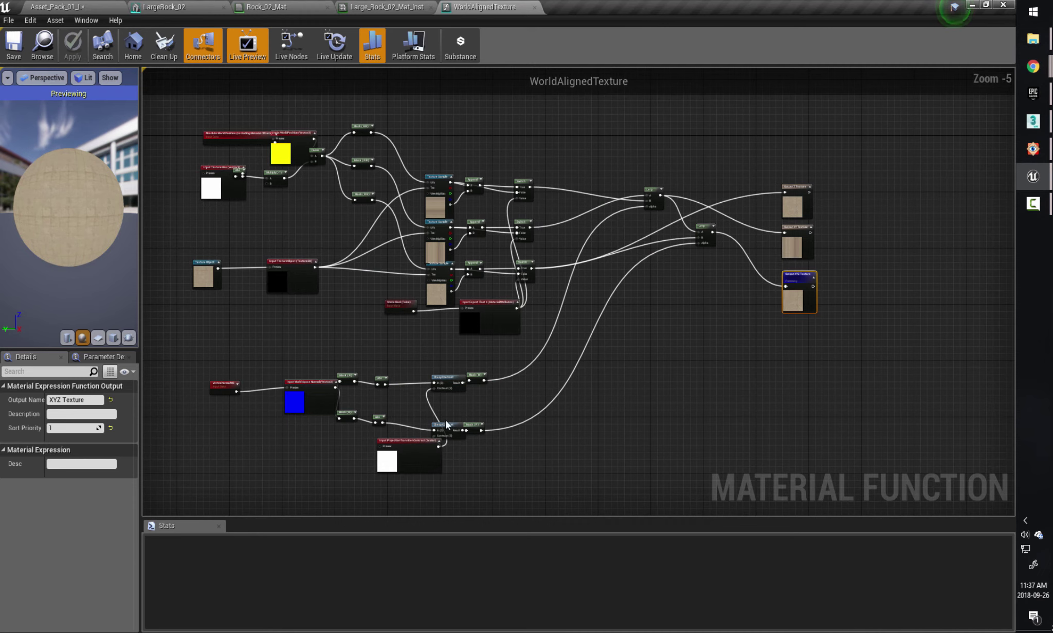
{"action": "left_click", "coordinate": [535, 8]}
{"action": "left_click", "coordinate": [282, 8]}
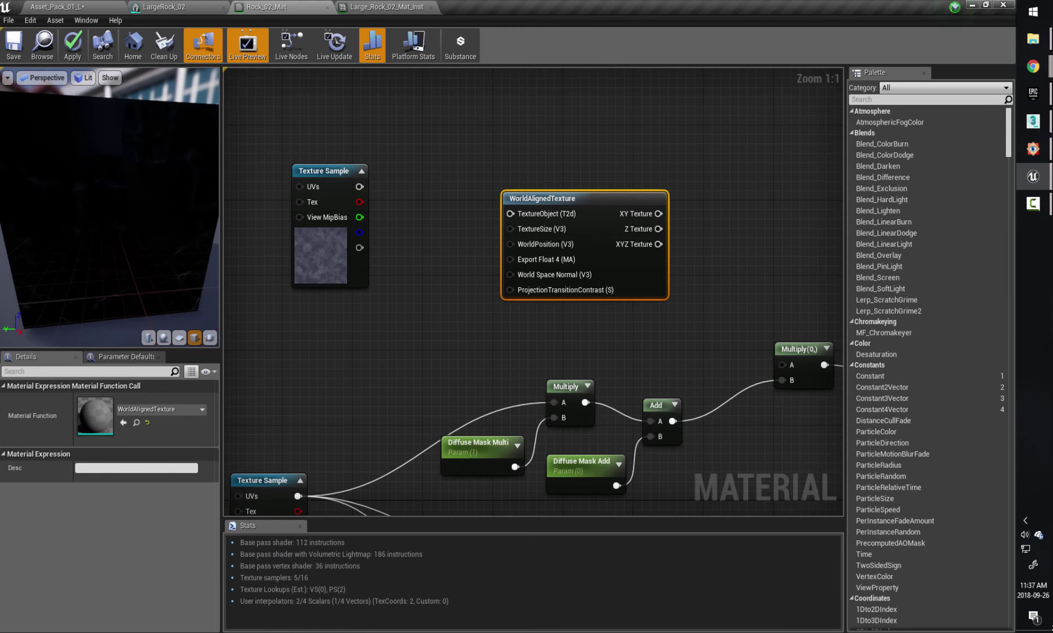
Frame the nodes and reposition the upper Texture Sample beside WorldAlignedTexture.
{"action": "right_click_drag", "start_coordinate": [442, 260], "coordinate": [419, 271]}
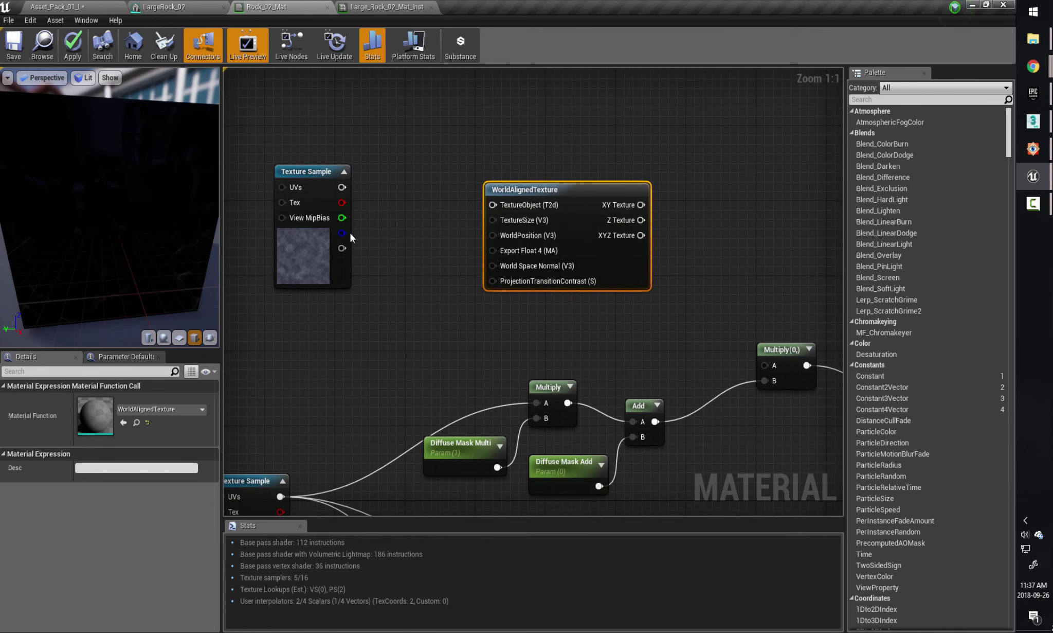
{"action": "right_click_drag", "start_coordinate": [478, 319], "coordinate": [421, 266]}
{"action": "scroll", "coordinate": [520, 273], "scroll_direction": "down", "scroll_amount": 1}
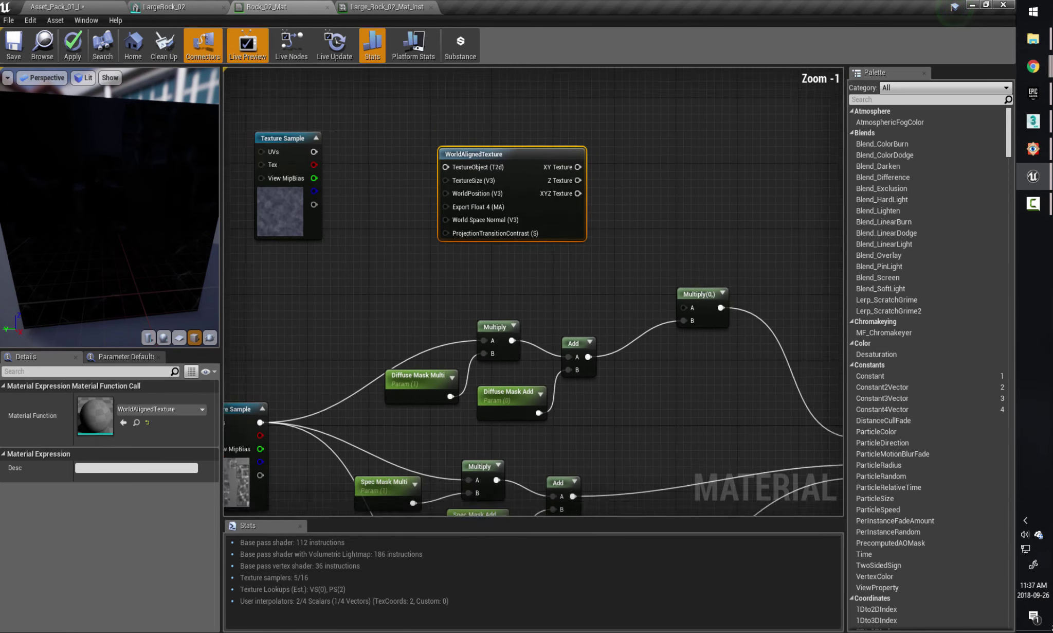
{"action": "right_click_drag", "start_coordinate": [520, 272], "coordinate": [554, 284]}
{"action": "left_click_drag", "start_coordinate": [346, 163], "coordinate": [489, 178]}
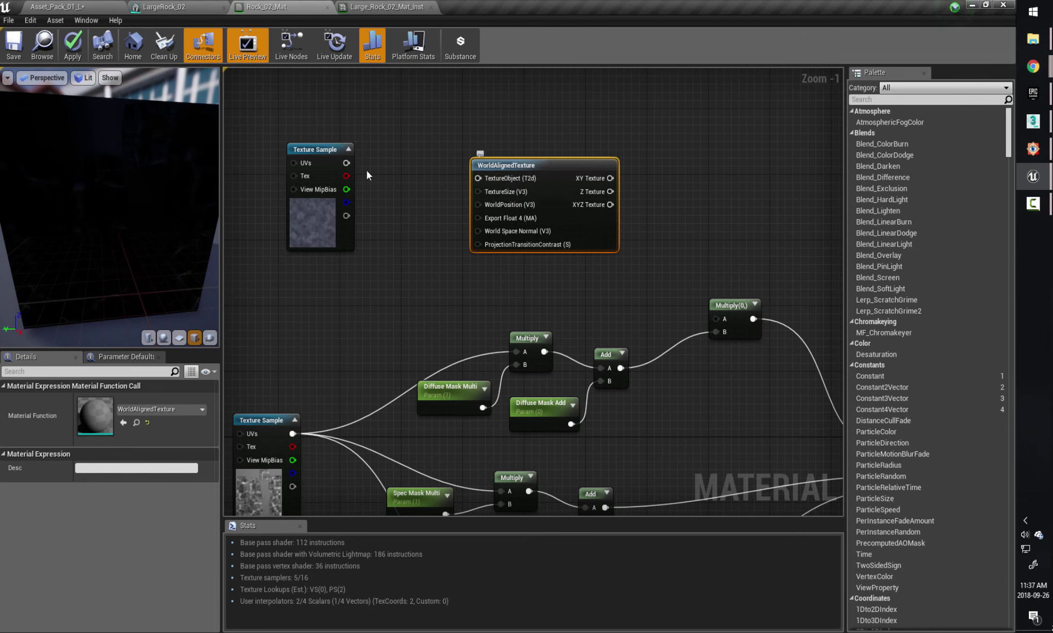
{"action": "left_click_drag", "start_coordinate": [326, 152], "coordinate": [356, 143]}
Convert the upper stone Texture Sample to a Texture Object and wire it into WorldAlignedTexture's TextureObject input.
{"action": "right_click", "coordinate": [351, 145]}
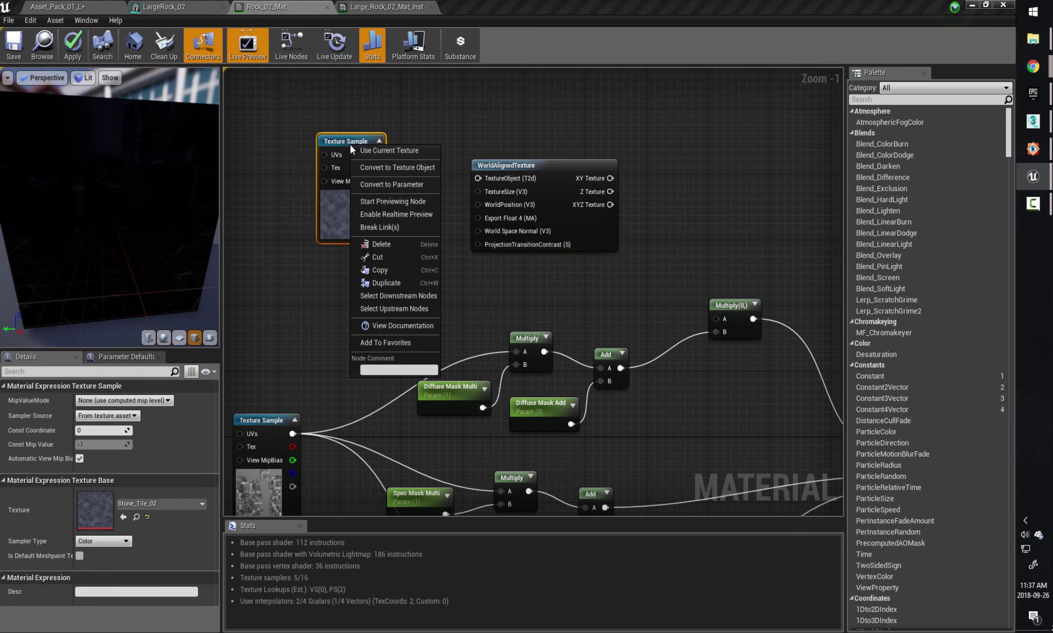
{"action": "left_click", "coordinate": [409, 171]}
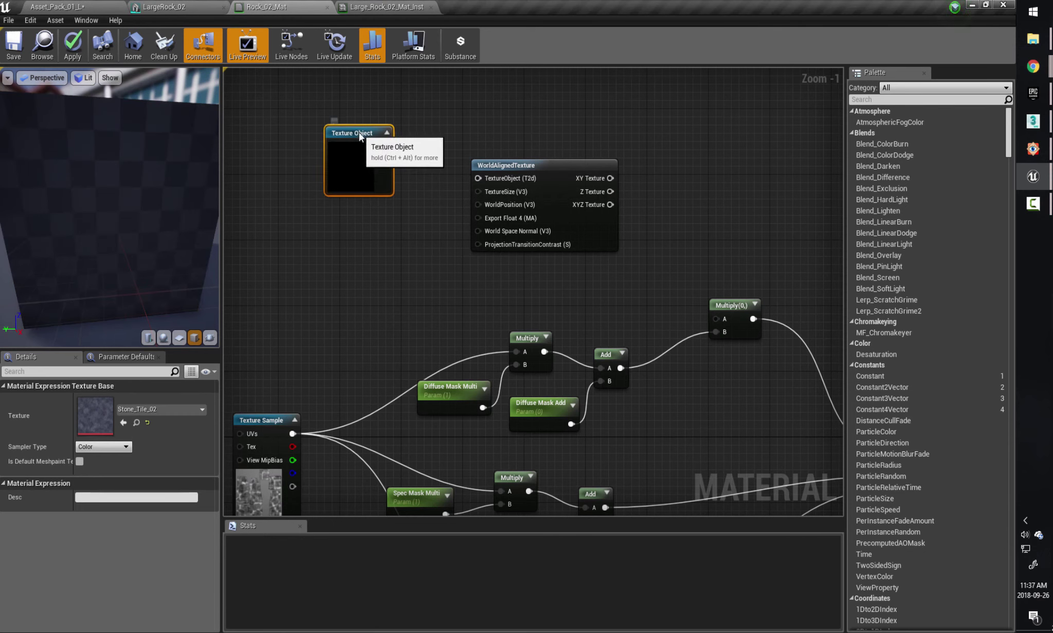
{"action": "left_click_drag", "start_coordinate": [355, 133], "coordinate": [356, 150]}
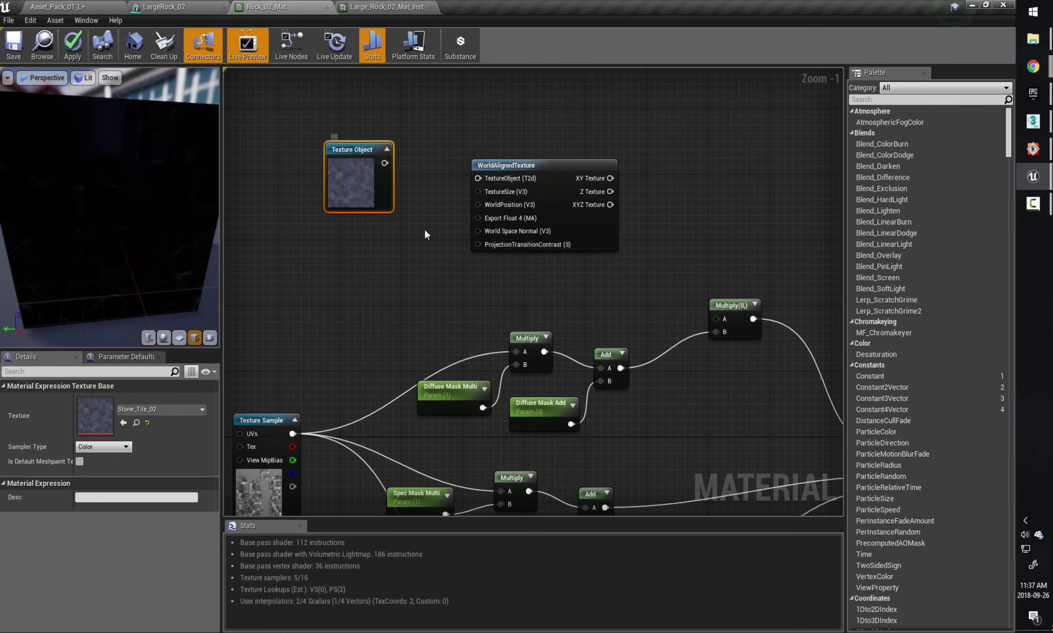
{"action": "scroll", "coordinate": [424, 235], "scroll_direction": "up", "scroll_amount": 1}
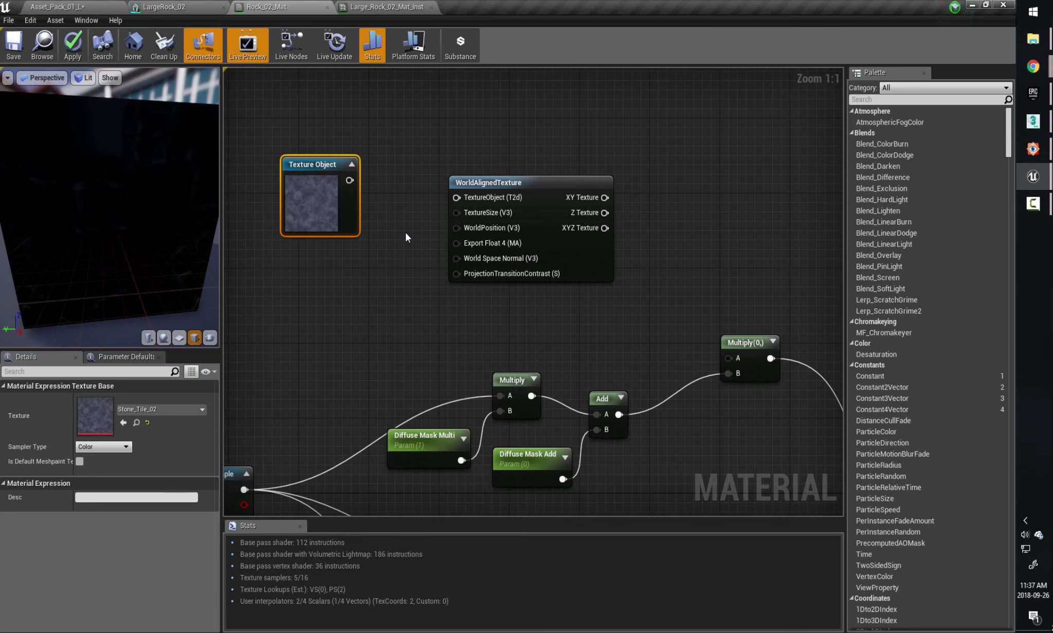
{"action": "left_click_drag", "start_coordinate": [304, 167], "coordinate": [339, 186]}
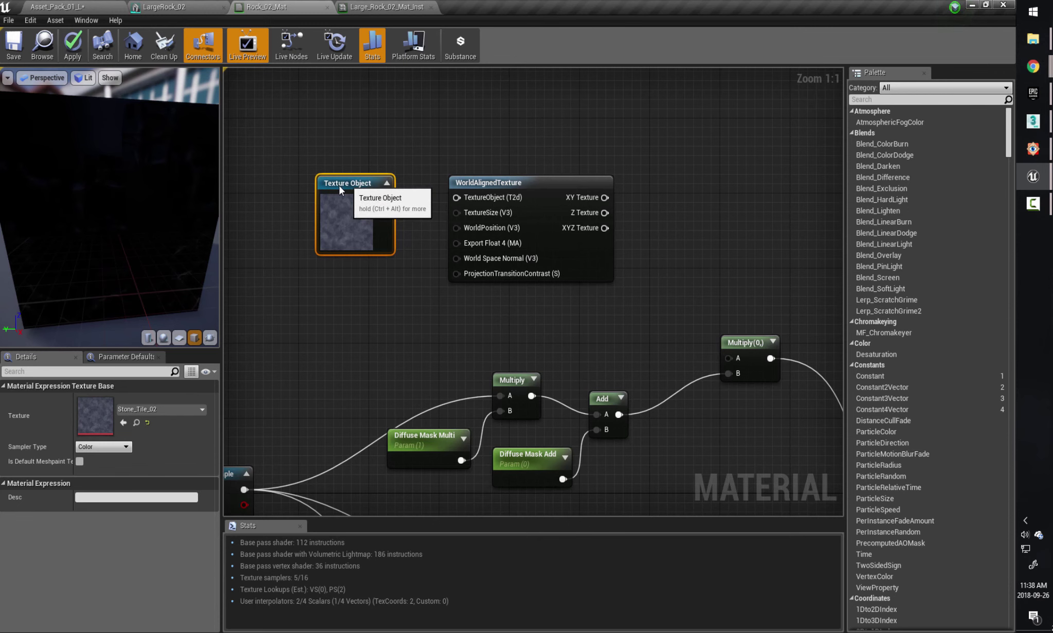
{"action": "right_click_drag", "start_coordinate": [445, 316], "coordinate": [437, 318]}
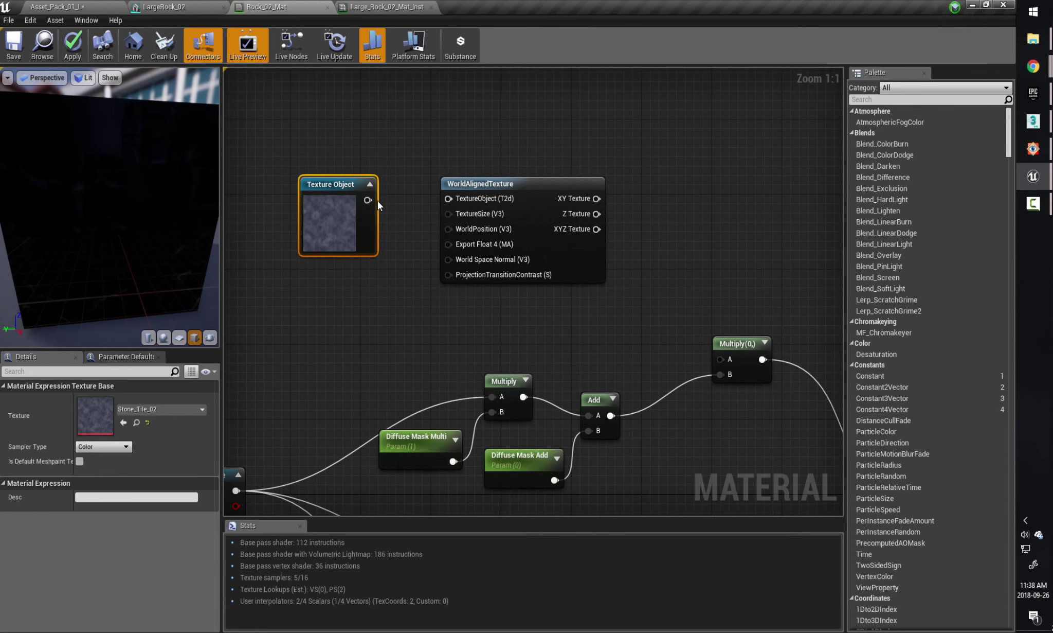
{"action": "left_click_drag", "start_coordinate": [368, 200], "coordinate": [448, 198]}
Wire WorldAlignedTexture's XYZ Texture output into the diffuse Multiply node.
{"action": "right_click_drag", "start_coordinate": [551, 299], "coordinate": [532, 286]}
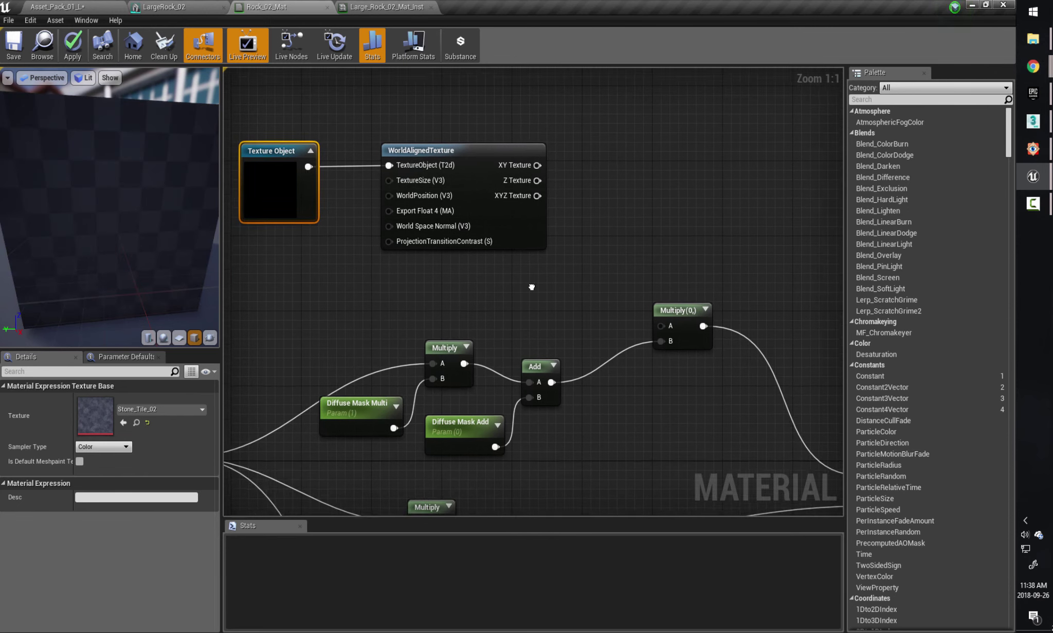
{"action": "scroll", "coordinate": [525, 270], "scroll_direction": "down", "scroll_amount": 1}
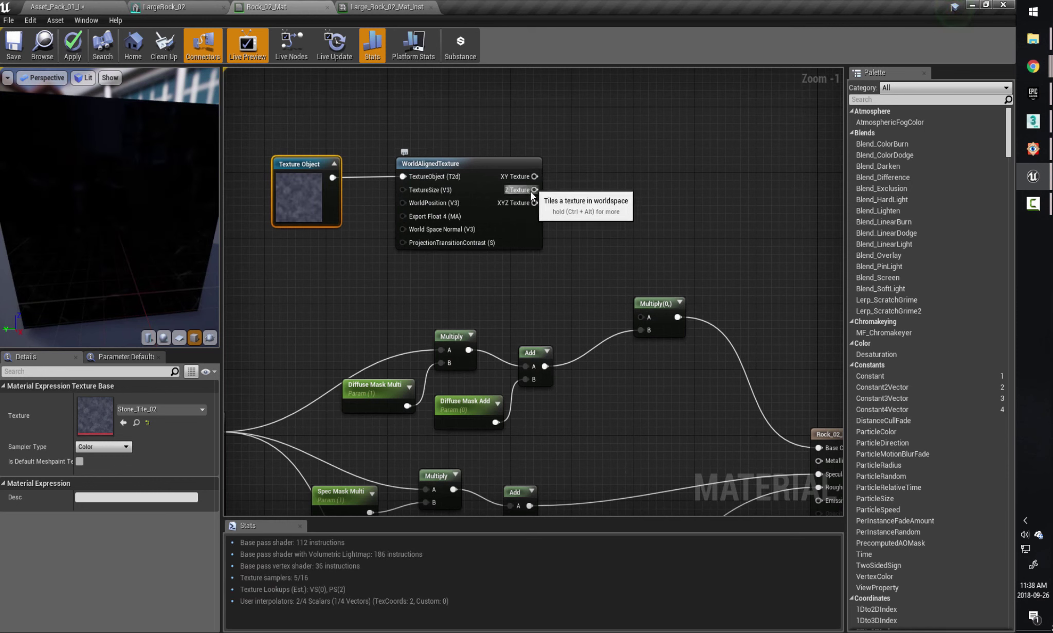
{"action": "left_click_drag", "start_coordinate": [534, 203], "coordinate": [642, 317]}
{"action": "right_click_drag", "start_coordinate": [661, 225], "coordinate": [690, 207]}
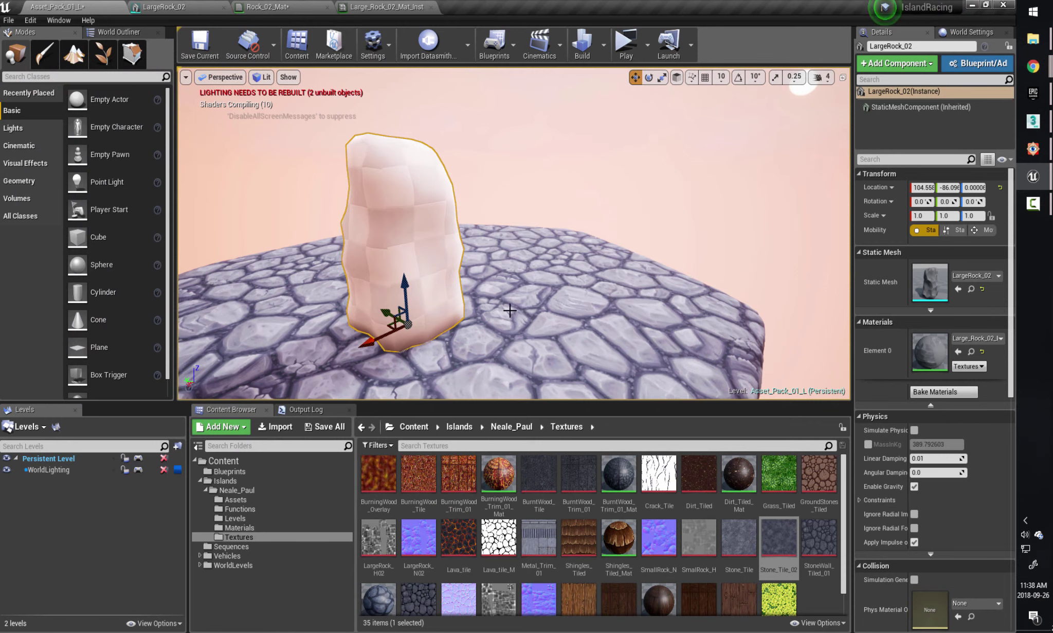
{"action": "left_click_drag", "start_coordinate": [505, 303], "coordinate": [736, 300], "text": "alt"}
{"action": "mouse_move", "coordinate": [370, 241]}
{"action": "left_mouse_down", "text": "alt"}
{"action": "mouse_move", "coordinate": [411, 239]}
{"action": "mouse_move", "coordinate": [370, 241]}
{"action": "left_mouse_up", "text": "alt"}
{"action": "key", "text": "f"}
{"action": "left_click_drag", "start_coordinate": [601, 291], "coordinate": [350, 309], "text": "alt"}
{"action": "right_click_drag", "start_coordinate": [278, 234], "coordinate": [260, 232]}
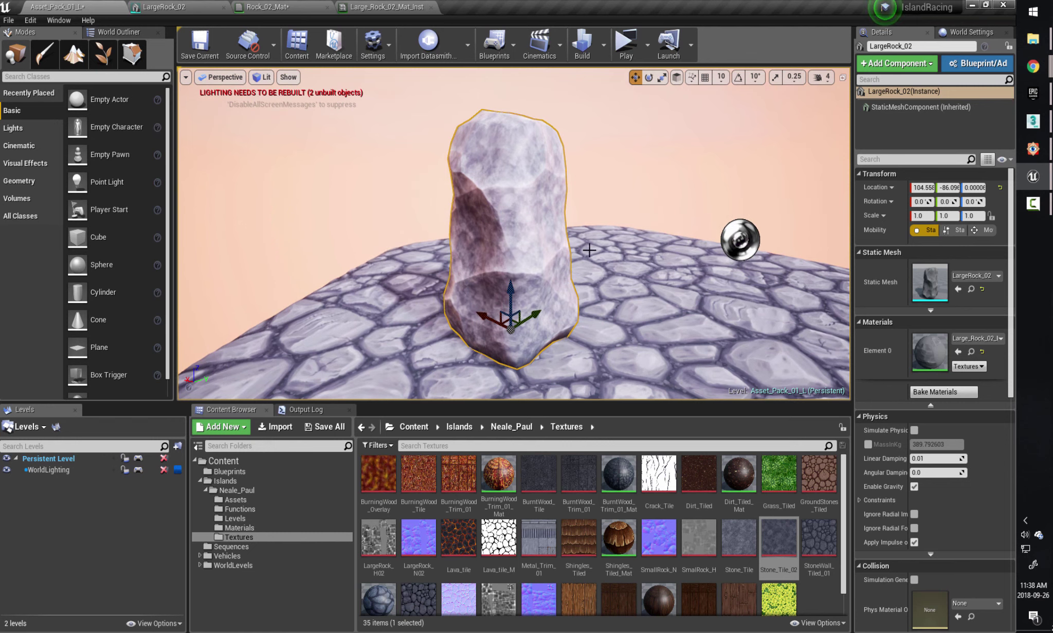
{"action": "left_click", "coordinate": [306, 7]}
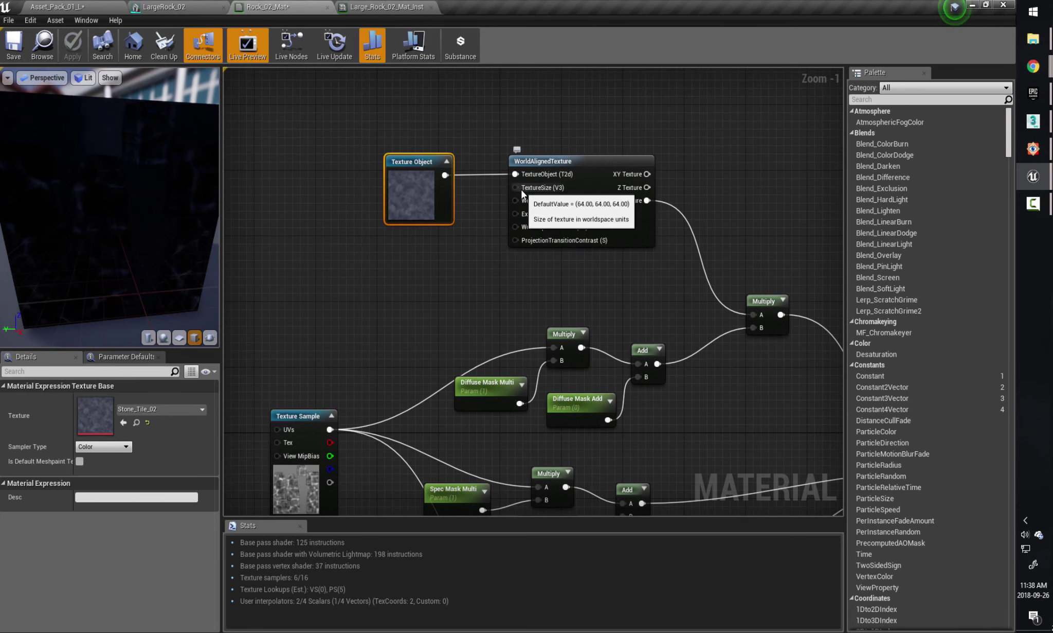
Add a constant wired into WorldAlignedTexture's TextureSize and make it a parameter named 'Diffuse Size'.
{"action": "left_click_drag", "start_coordinate": [417, 161], "coordinate": [401, 128]}
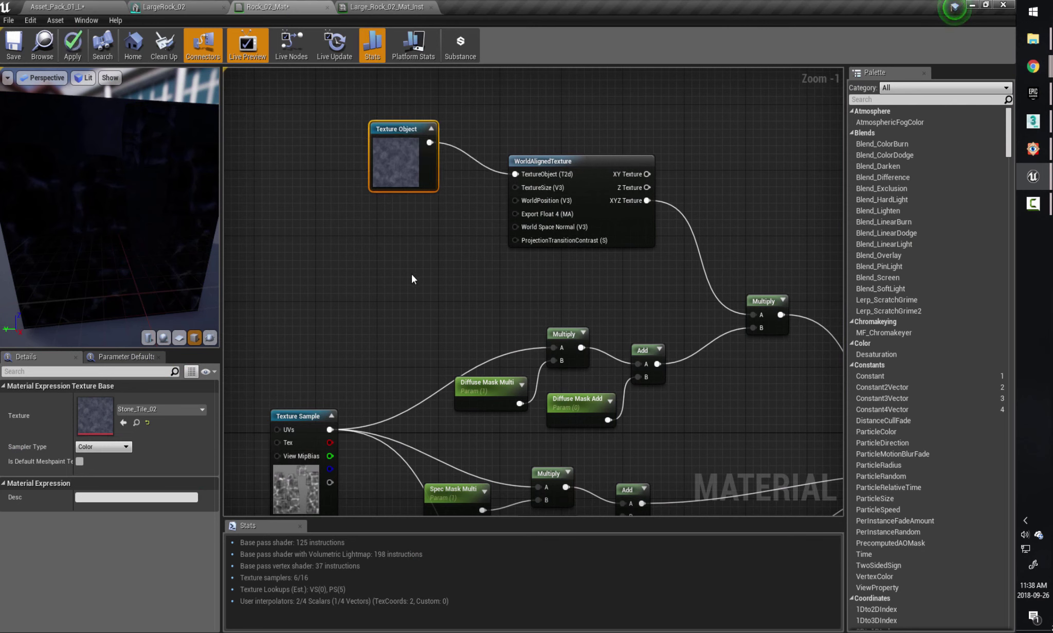
{"action": "key", "text": "1"}
{"action": "left_click", "coordinate": [403, 244]}
{"action": "left_click_drag", "start_coordinate": [410, 246], "coordinate": [515, 188]}
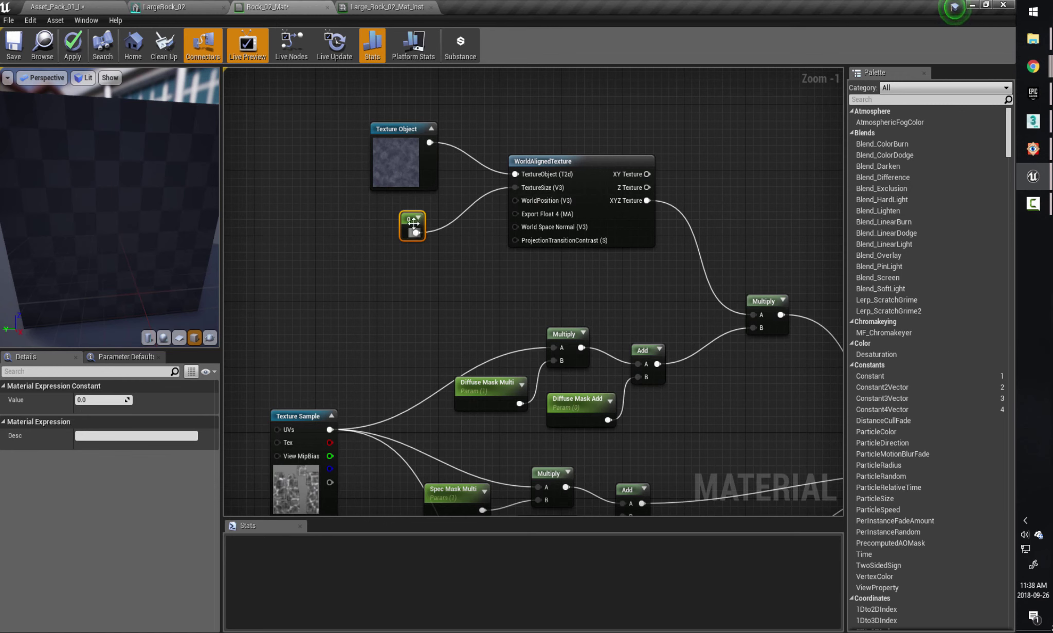
{"action": "right_click", "coordinate": [411, 216]}
{"action": "left_click", "coordinate": [459, 221]}
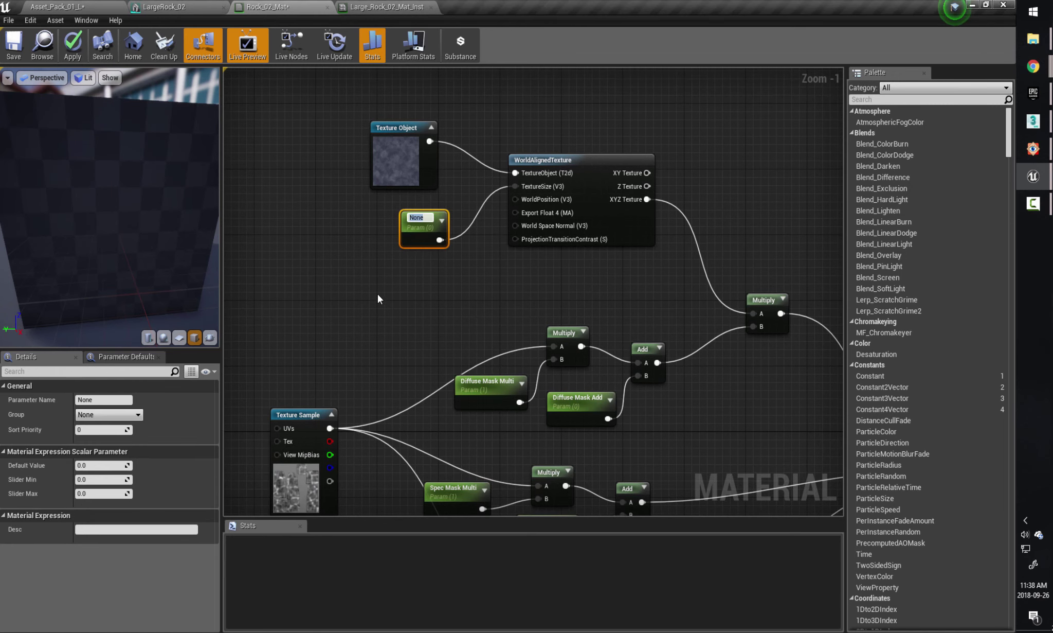
{"action": "type", "text": "Diffuse Size"}
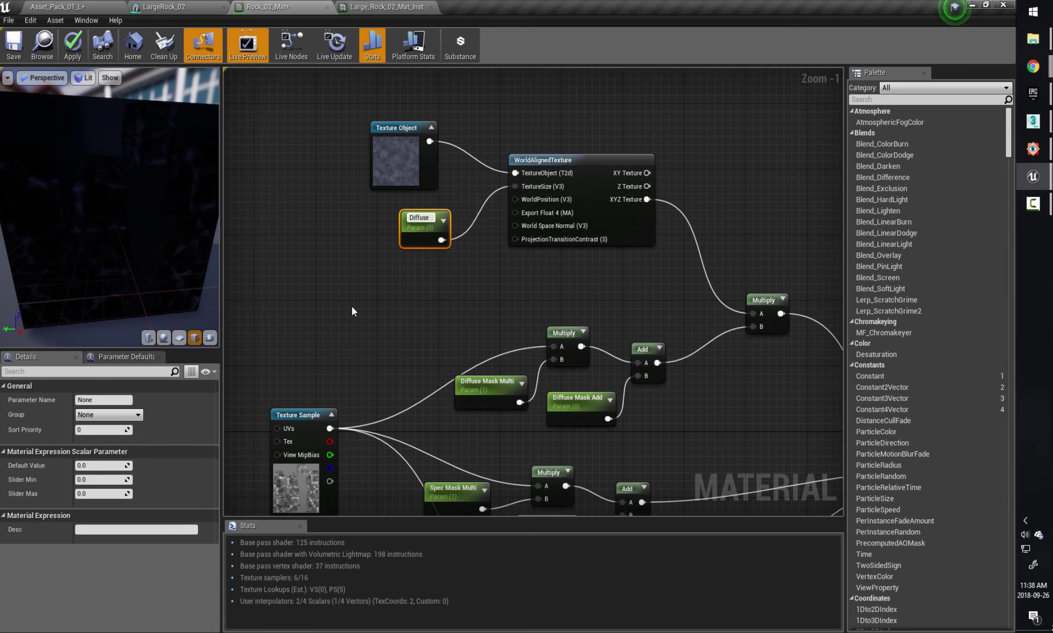
{"action": "key", "text": "Return"}
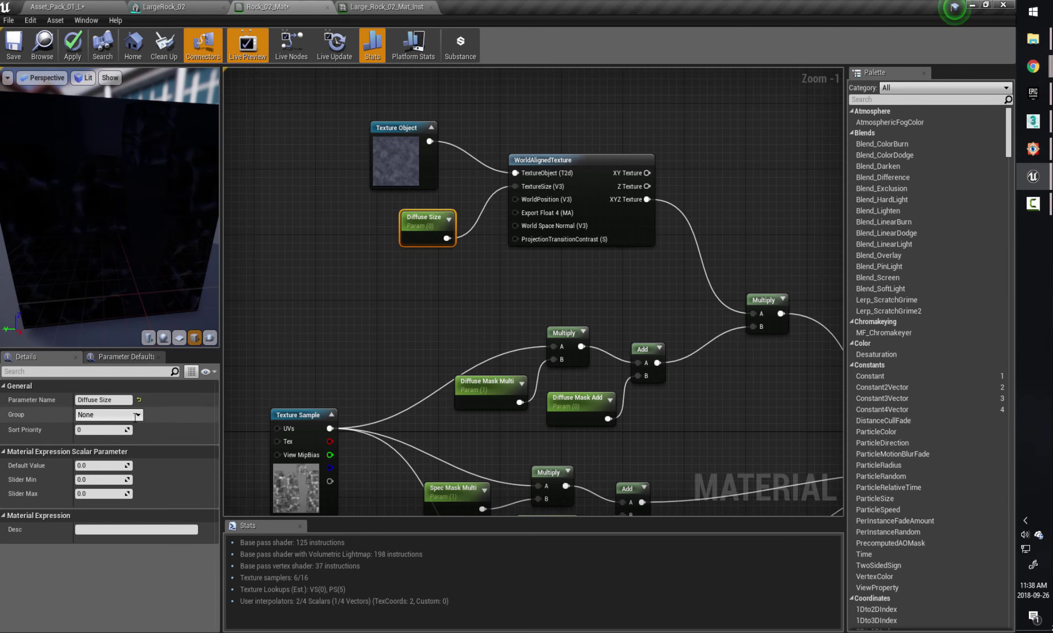
Put Diffuse Size in the Diffuse group, reposition the node, and apply the material.
{"action": "left_click", "coordinate": [141, 415]}
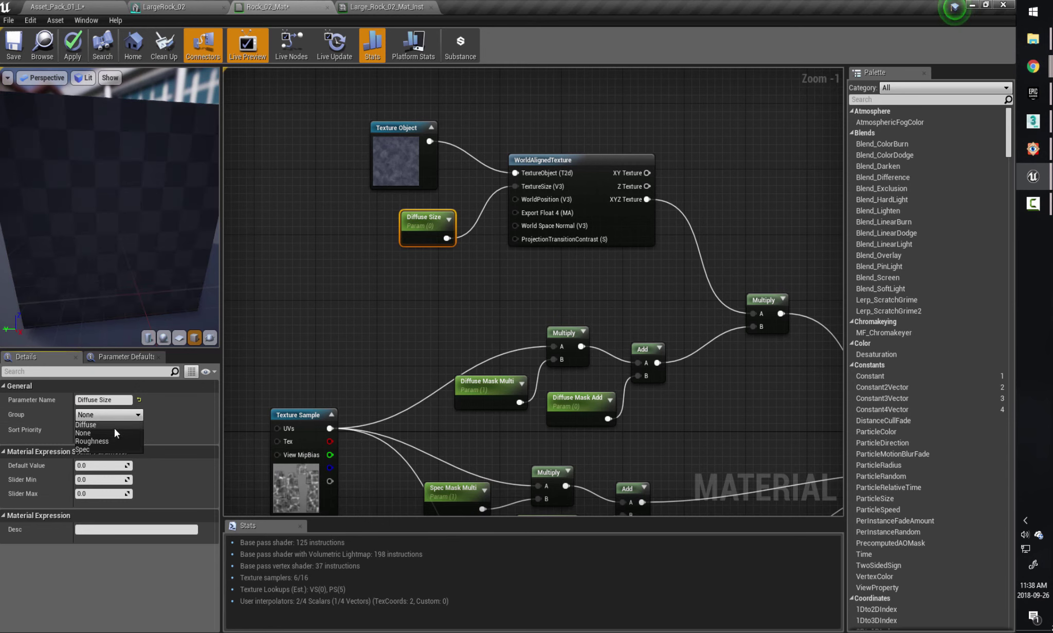
{"action": "left_click", "coordinate": [114, 425]}
{"action": "left_click", "coordinate": [339, 303]}
{"action": "left_click_drag", "start_coordinate": [404, 217], "coordinate": [388, 208]}
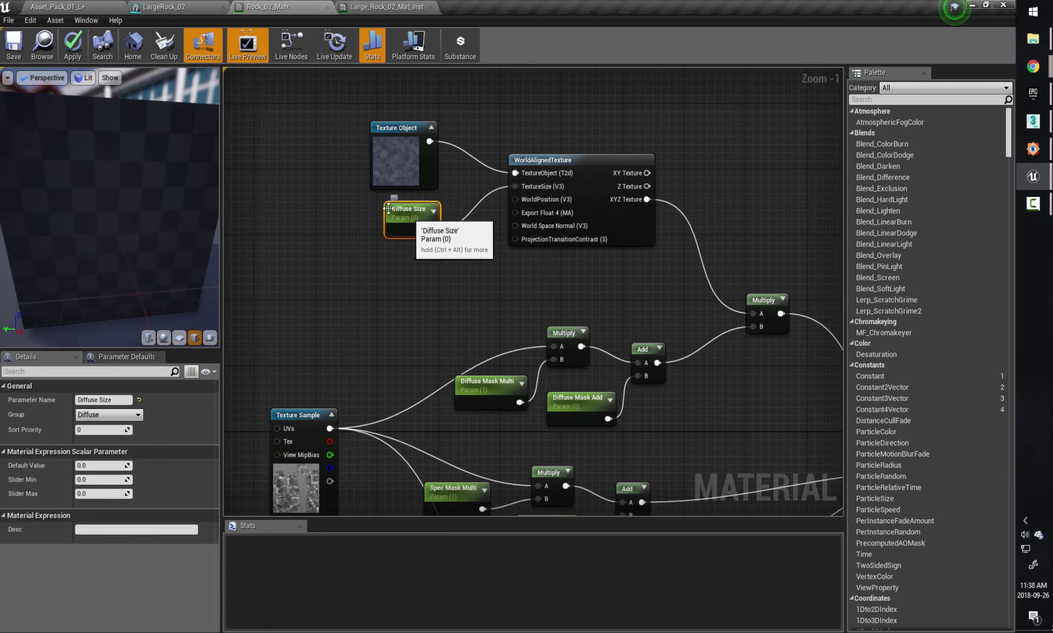
{"action": "left_click", "coordinate": [72, 46]}
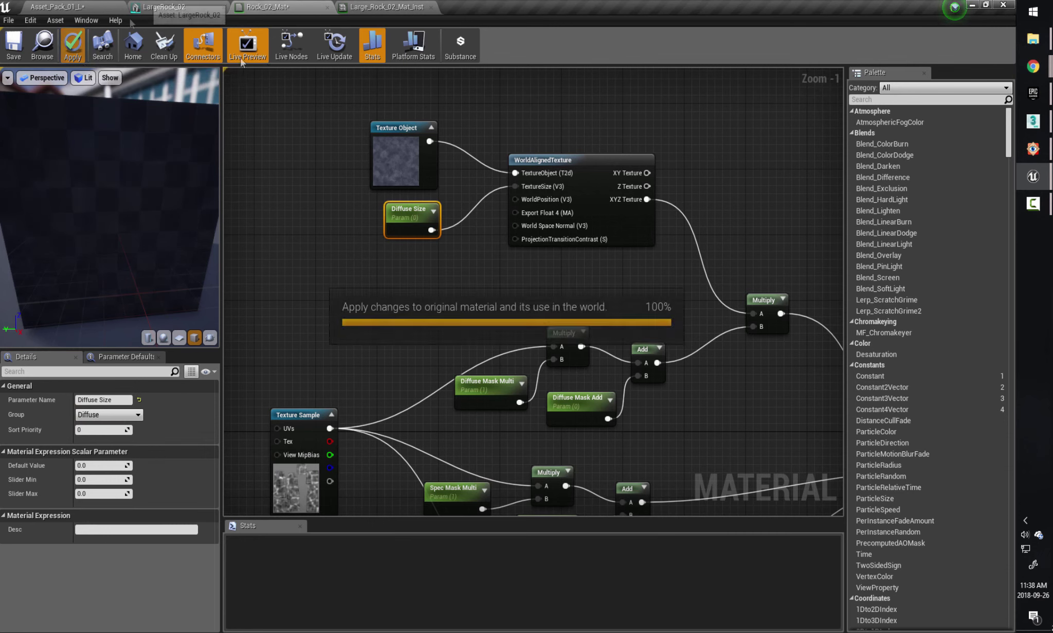
{"action": "left_click", "coordinate": [400, 6]}
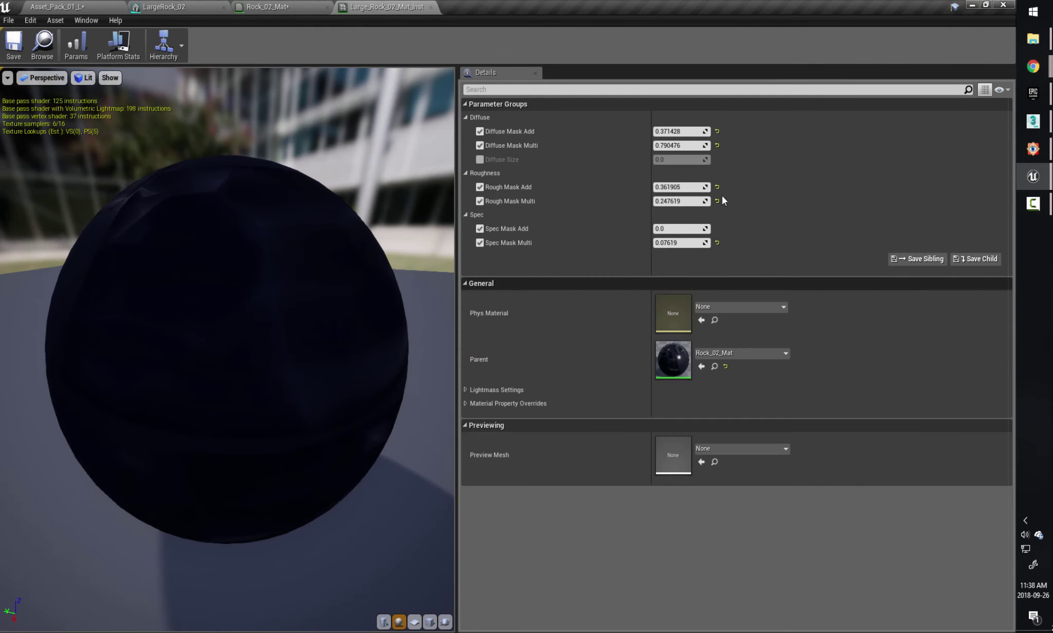
Enable the Diffuse Size override in a floating rock instance window and raise it to 13.686342.
{"action": "left_click", "coordinate": [480, 159]}
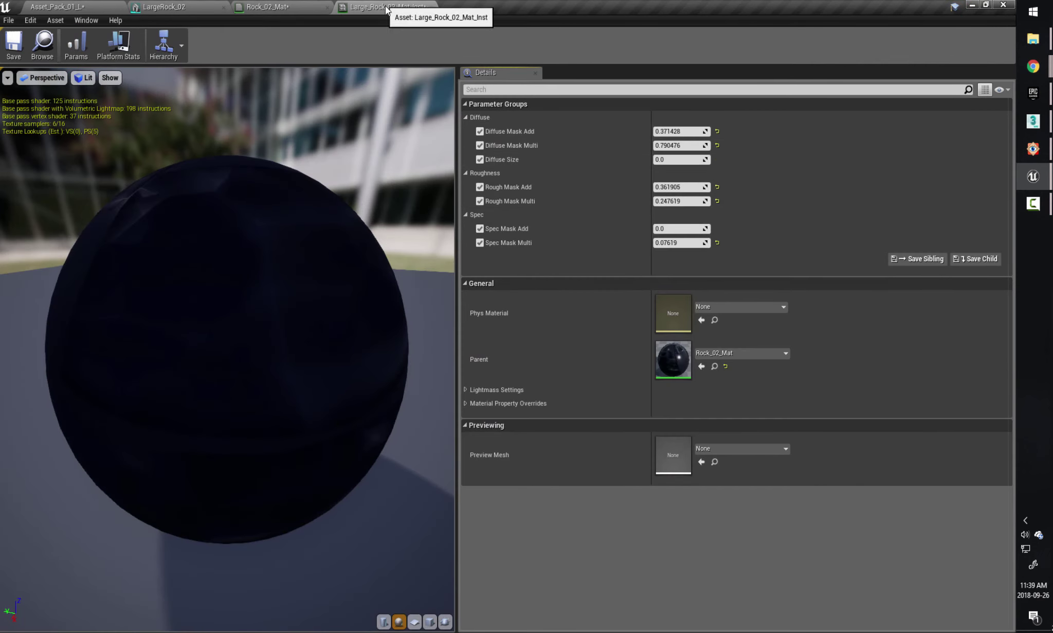
{"action": "left_click_drag", "start_coordinate": [400, 6], "coordinate": [647, 200]}
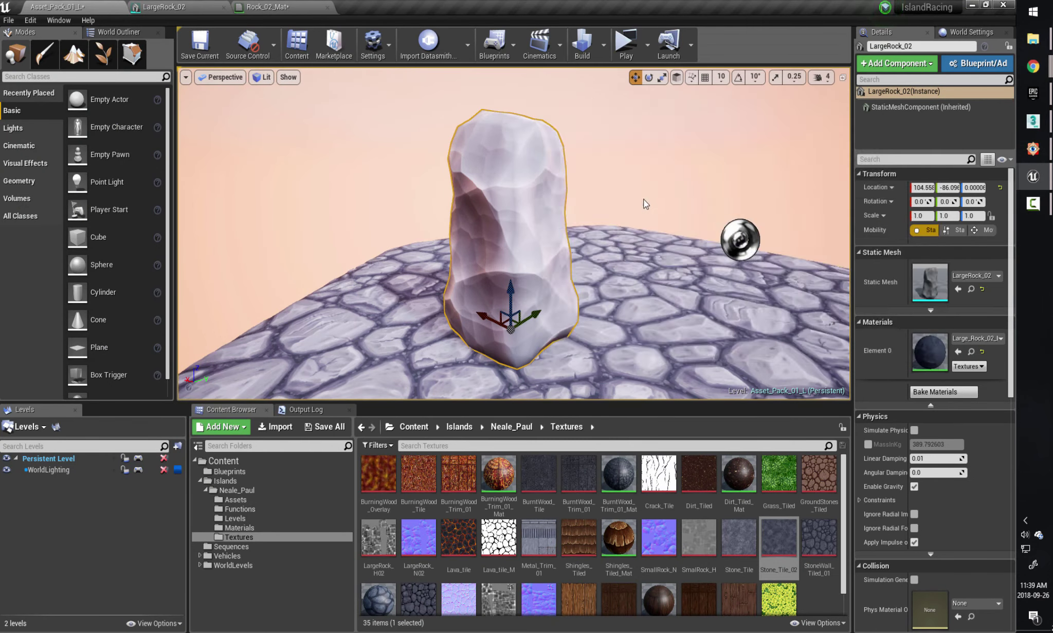
{"action": "left_click_drag", "start_coordinate": [703, 371], "coordinate": [703, 498]}
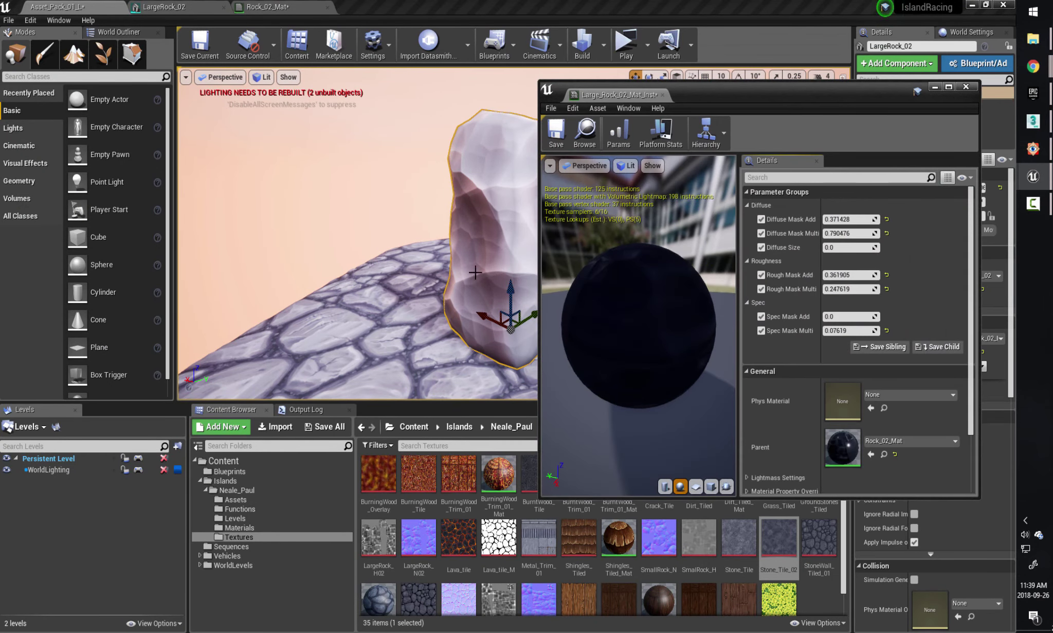
{"action": "left_click_drag", "start_coordinate": [834, 250], "coordinate": [957, 236]}
{"action": "left_click", "coordinate": [844, 249]}
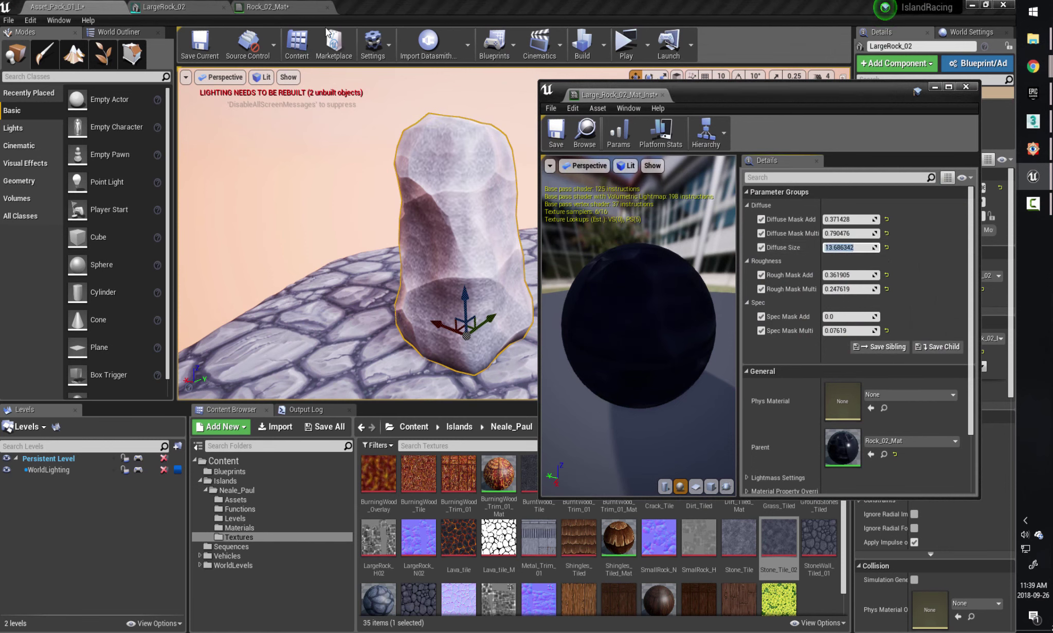
{"action": "left_click", "coordinate": [264, 6]}
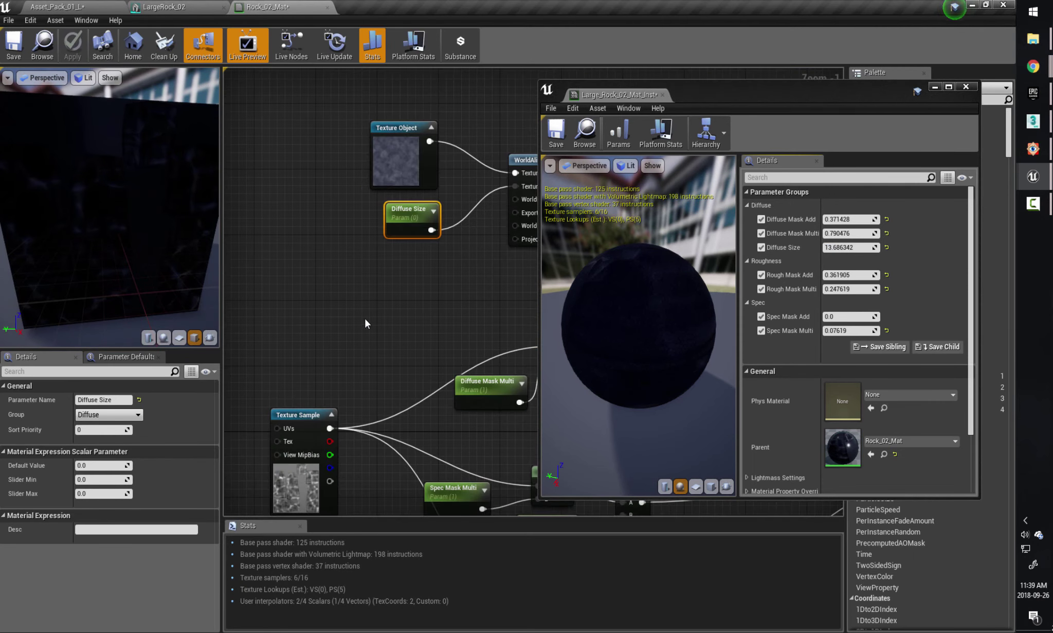
Give Diffuse Size a default value of 100 in Rock_02_Mat and apply the material.
{"action": "right_click_drag", "start_coordinate": [365, 323], "coordinate": [324, 300]}
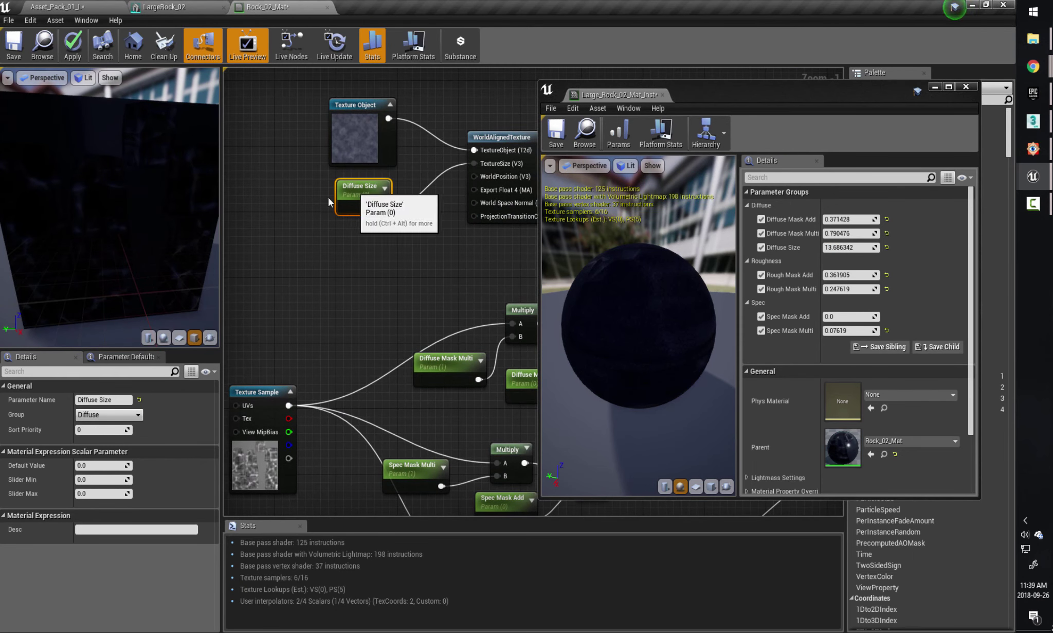
{"action": "left_click", "coordinate": [87, 466]}
{"action": "type", "text": "100"}
{"action": "key", "text": "Return"}
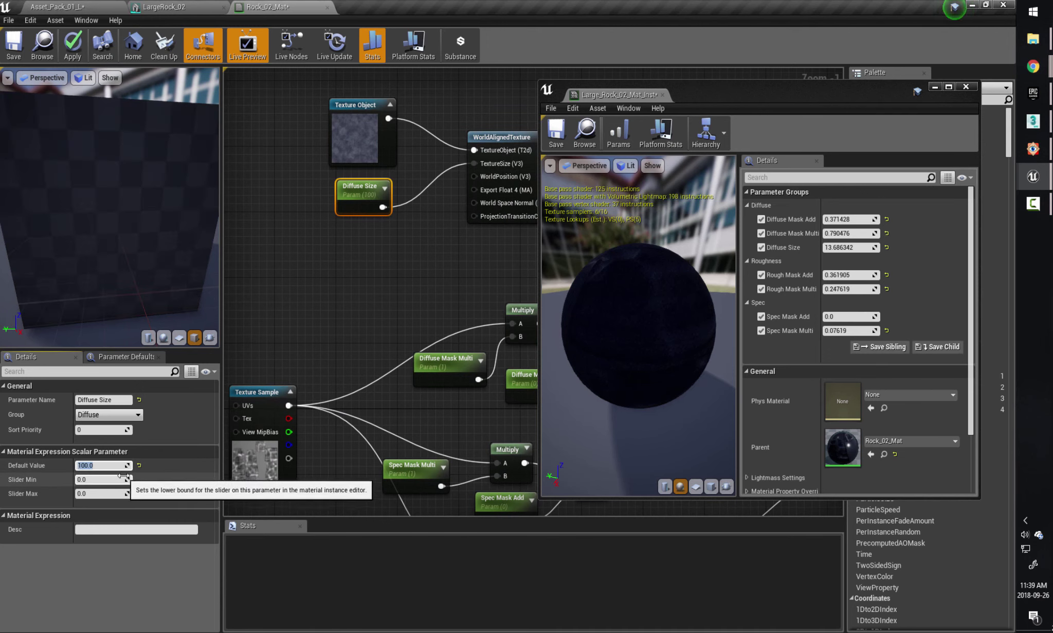
{"action": "left_click", "coordinate": [75, 51]}
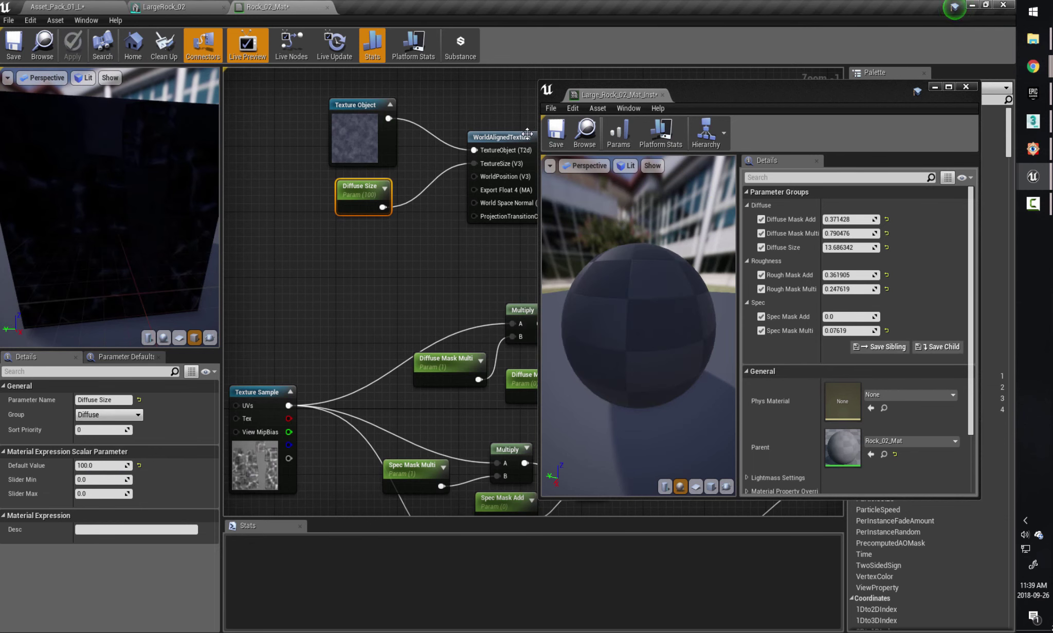
{"action": "left_click", "coordinate": [101, 9]}
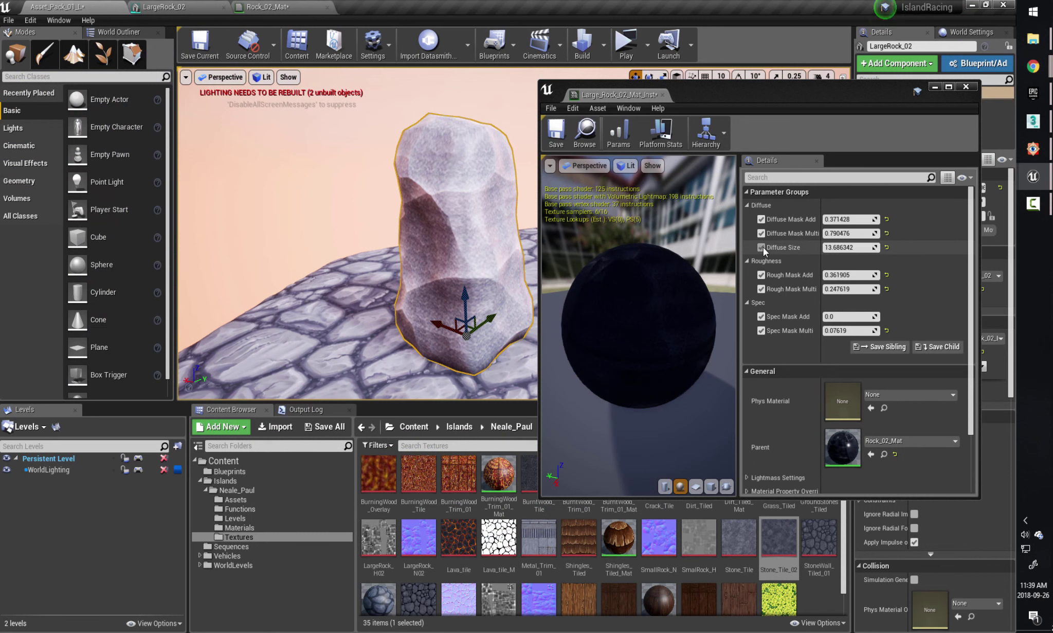
Re-enable the Diffuse Size override, enter 200, then drag it down to 117.533073 while inspecting the rock.
{"action": "left_click", "coordinate": [762, 247]}
{"action": "mouse_move", "coordinate": [445, 237]}
{"action": "right_mouse_down"}
{"action": "mouse_move", "coordinate": [481, 237]}
{"action": "mouse_move", "coordinate": [458, 238]}
{"action": "right_mouse_up"}
{"action": "left_click", "coordinate": [762, 248]}
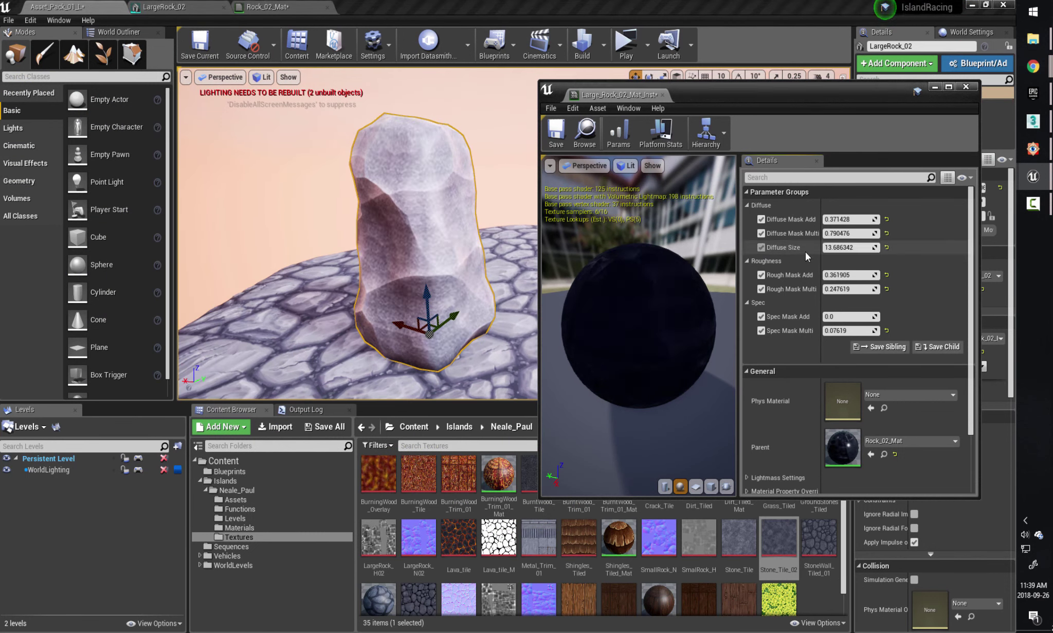
{"action": "left_click", "coordinate": [842, 247]}
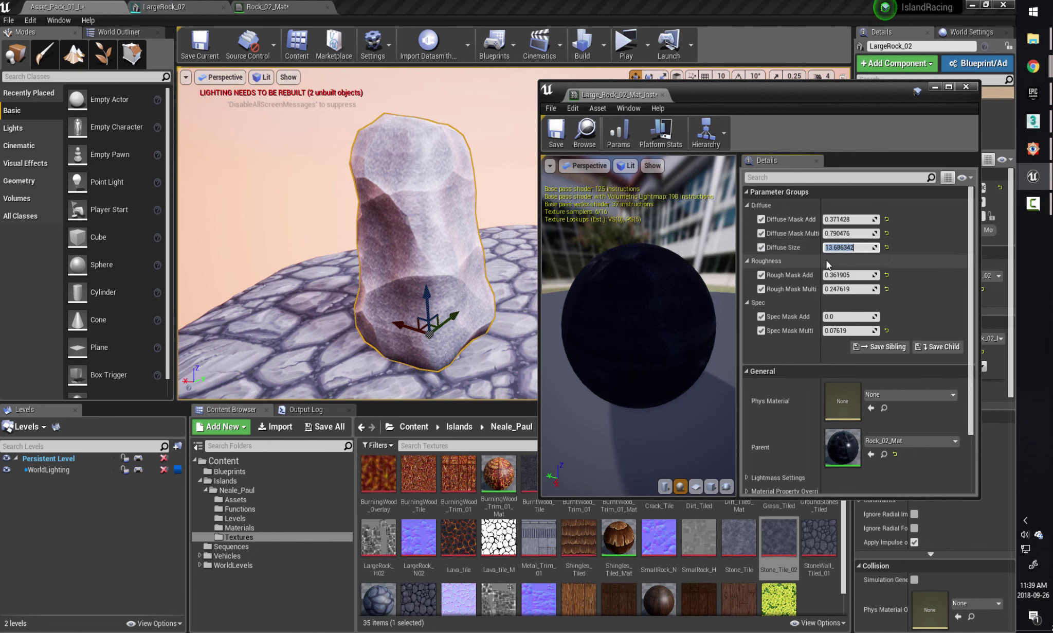
{"action": "type", "text": "200"}
{"action": "key", "text": "Return"}
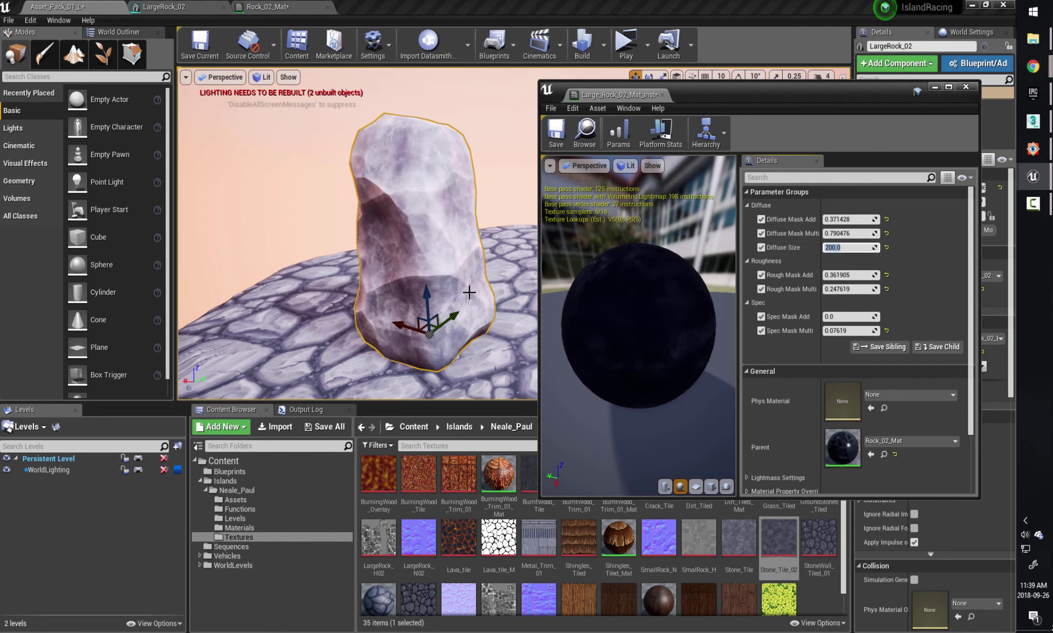
{"action": "right_click_drag", "start_coordinate": [438, 287], "coordinate": [444, 289]}
{"action": "left_click_drag", "start_coordinate": [854, 248], "coordinate": [826, 247]}
{"action": "scroll", "coordinate": [355, 249], "scroll_direction": "up", "scroll_amount": 4}
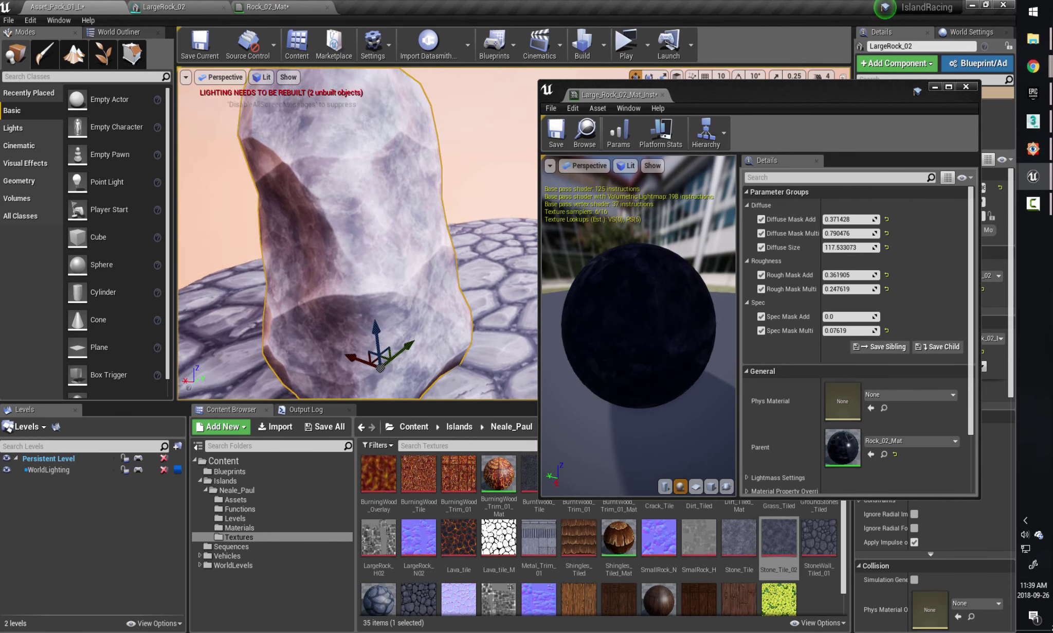
{"action": "mouse_move", "coordinate": [355, 249]}
{"action": "left_mouse_down", "text": "alt"}
{"action": "mouse_move", "coordinate": [458, 239]}
{"action": "mouse_move", "coordinate": [401, 268]}
{"action": "mouse_move", "coordinate": [356, 252]}
{"action": "left_mouse_up", "text": "alt"}
{"action": "right_click_drag", "start_coordinate": [360, 249], "coordinate": [477, 238]}
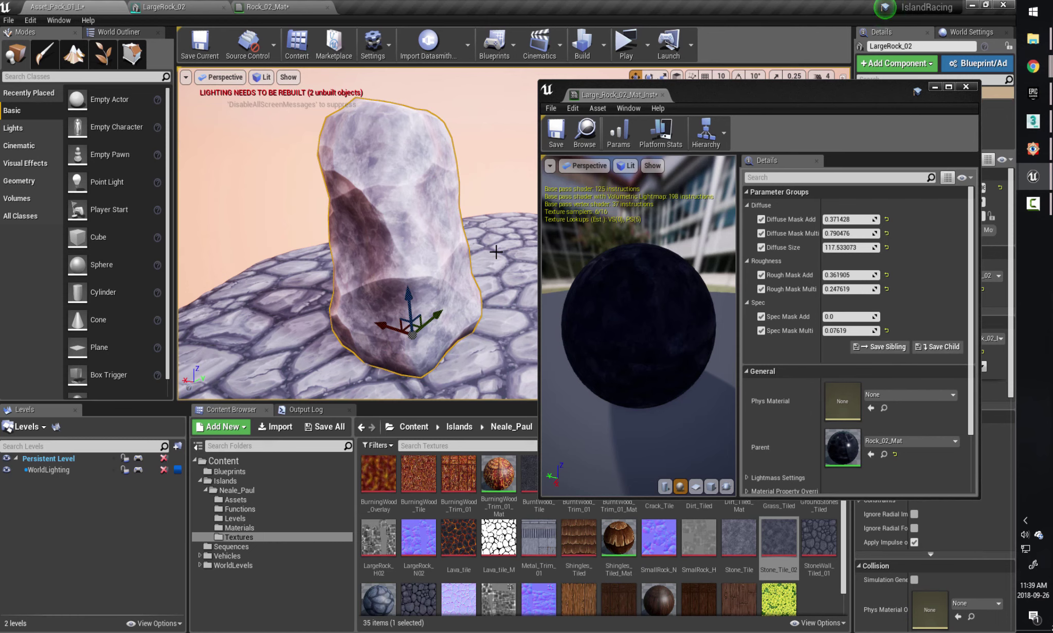
Dock the rock material instance back as a tab and return to the Rock_02_Mat graph.
{"action": "left_click", "coordinate": [188, 8]}
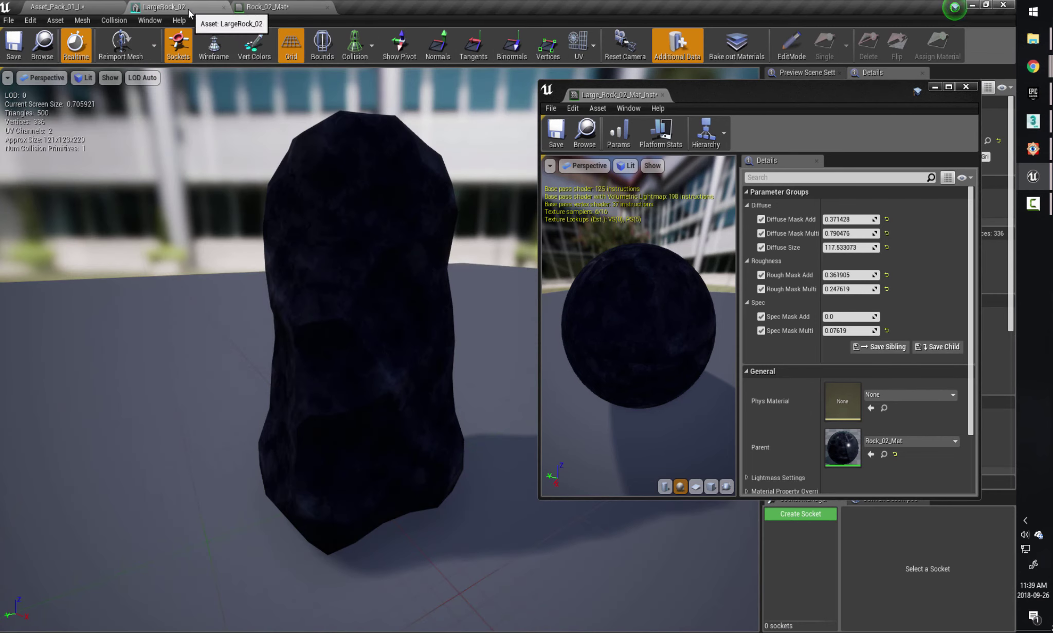
{"action": "left_click_drag", "start_coordinate": [632, 101], "coordinate": [383, 7]}
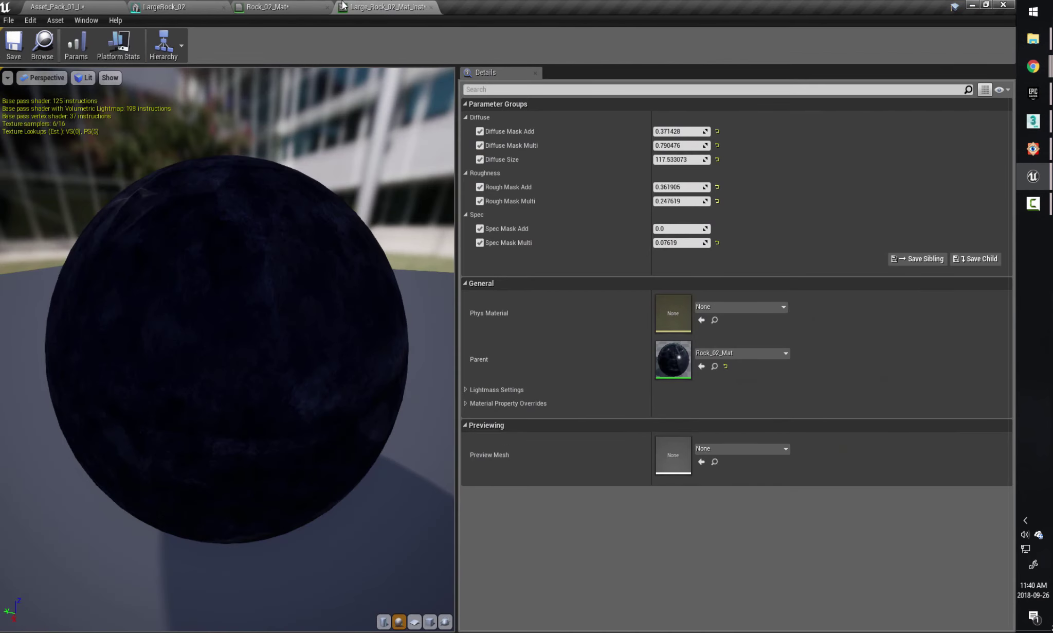
{"action": "left_click", "coordinate": [318, 12]}
{"action": "scroll", "coordinate": [547, 226], "scroll_direction": "down", "scroll_amount": 2}
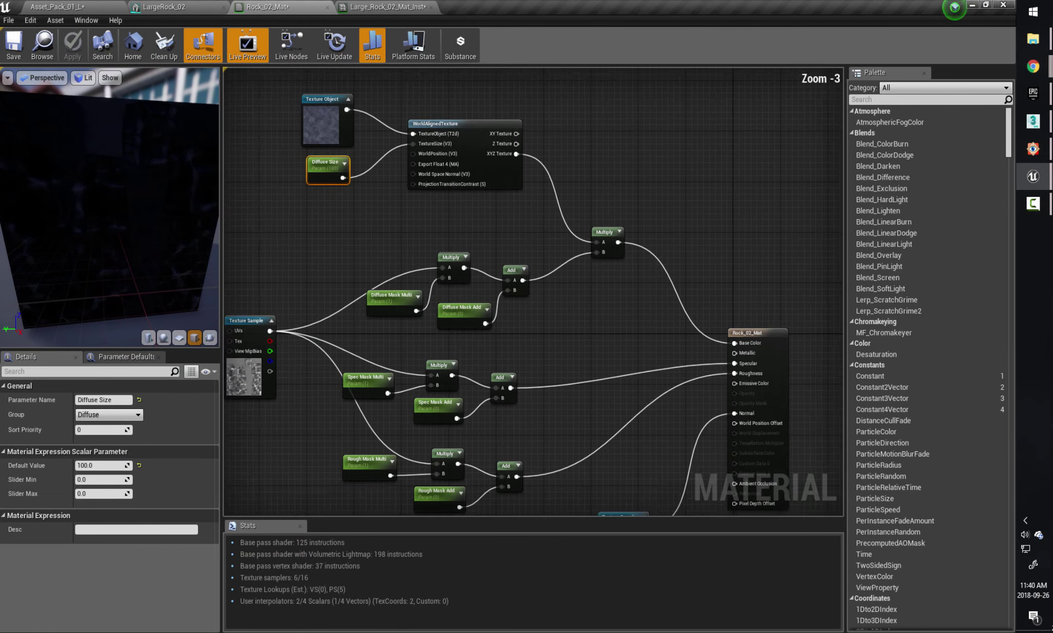
Reposition the Texture Sample and shift the mask, Multiply and Add nodes to the right.
{"action": "left_click", "coordinate": [510, 117]}
{"action": "scroll", "coordinate": [573, 203], "scroll_direction": "down", "scroll_amount": 1}
{"action": "left_click_drag", "start_coordinate": [381, 278], "coordinate": [332, 271]}
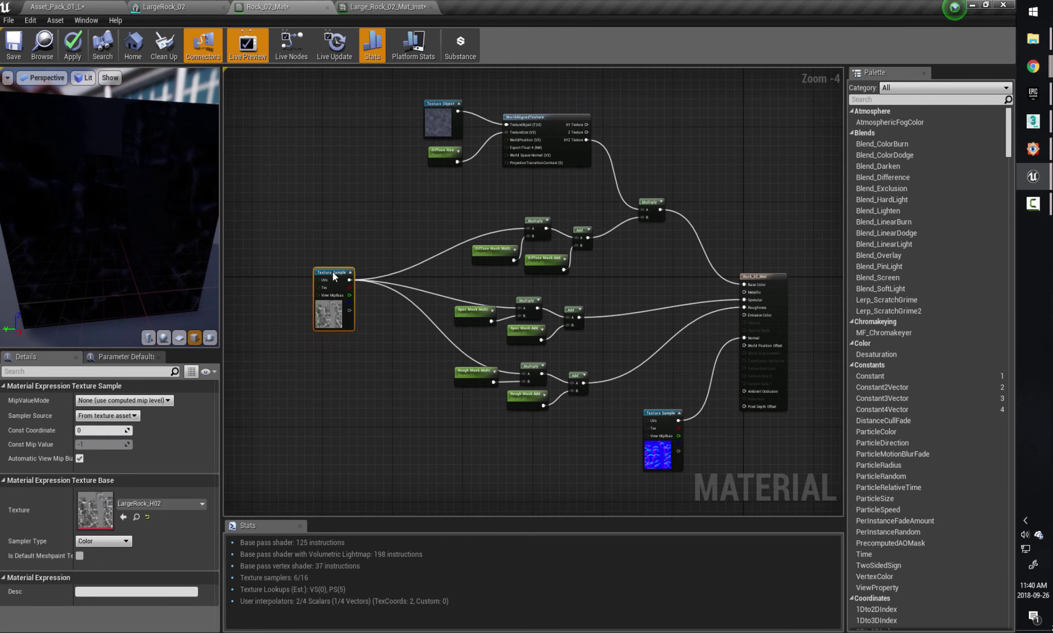
{"action": "right_click_drag", "start_coordinate": [558, 312], "coordinate": [582, 312]}
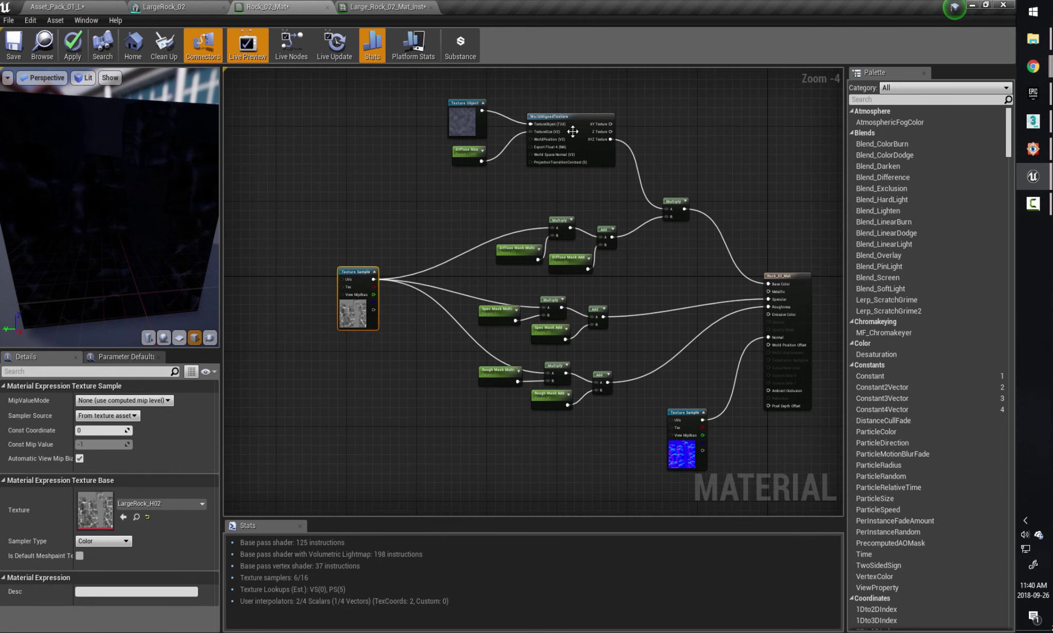
{"action": "left_click_drag", "start_coordinate": [469, 222], "coordinate": [617, 422]}
{"action": "left_click_drag", "start_coordinate": [605, 371], "coordinate": [626, 373]}
{"action": "right_click_drag", "start_coordinate": [690, 273], "coordinate": [673, 277]}
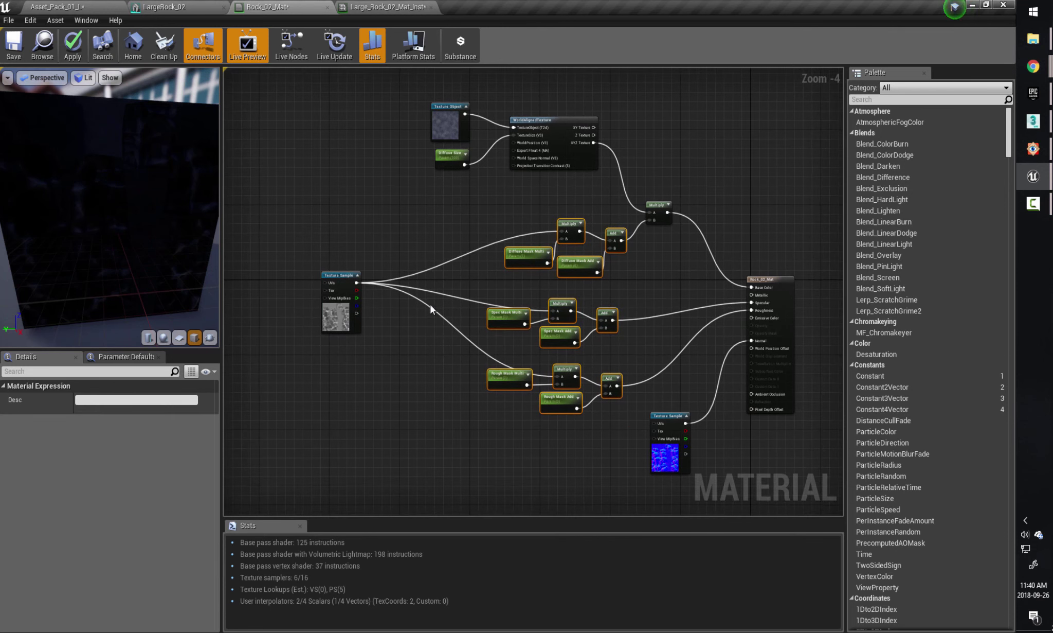
{"action": "left_click_drag", "start_coordinate": [342, 277], "coordinate": [351, 270]}
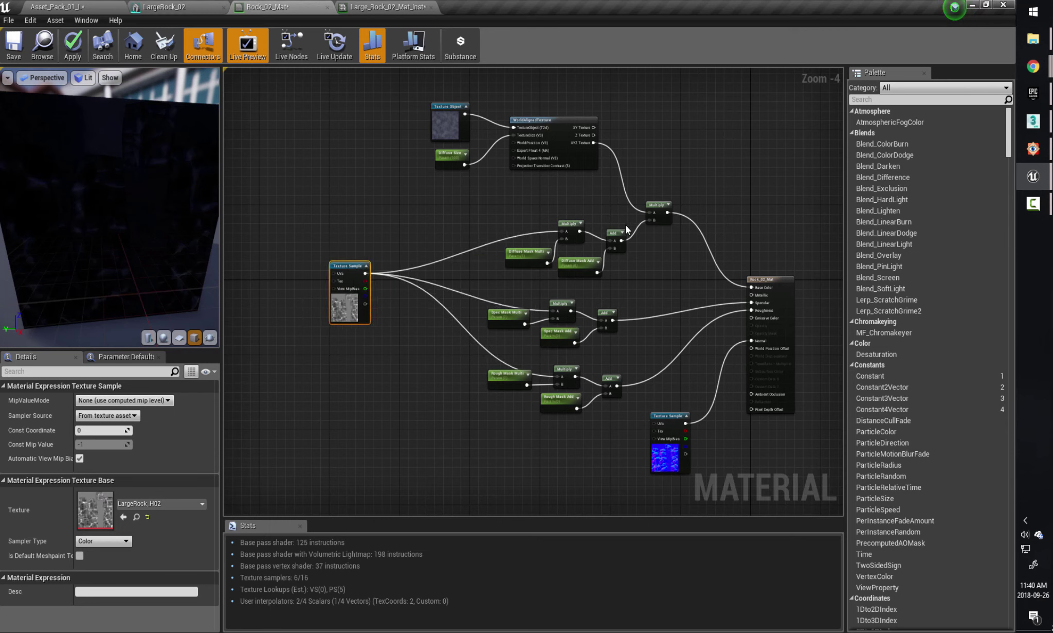
Move the four diffuse mask nodes up-left and fine-tune the Texture Sample position.
{"action": "left_click_drag", "start_coordinate": [516, 207], "coordinate": [619, 271]}
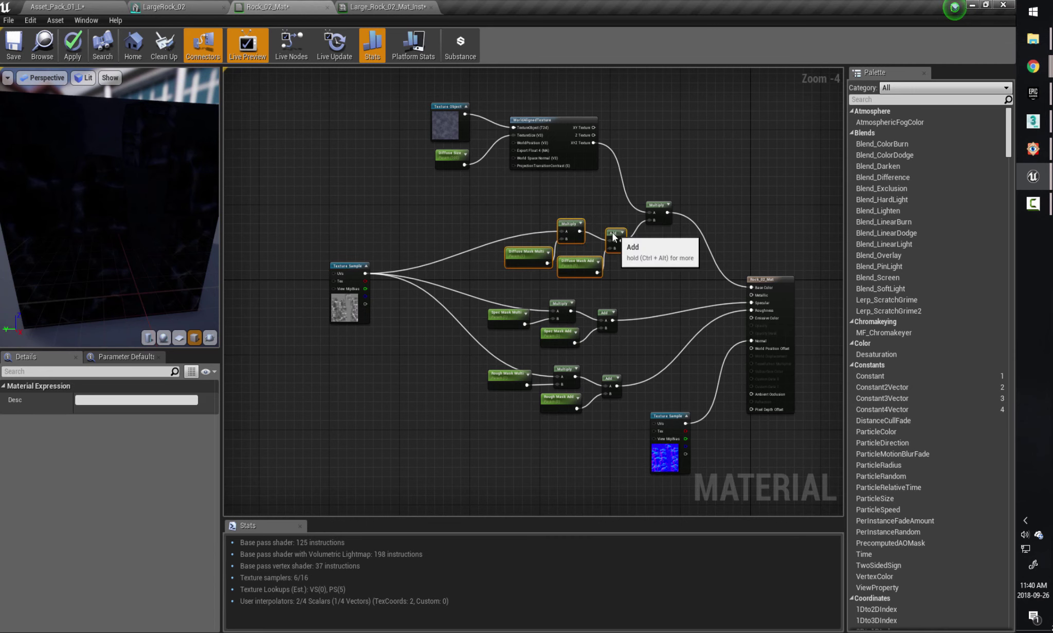
{"action": "left_click_drag", "start_coordinate": [612, 232], "coordinate": [599, 218]}
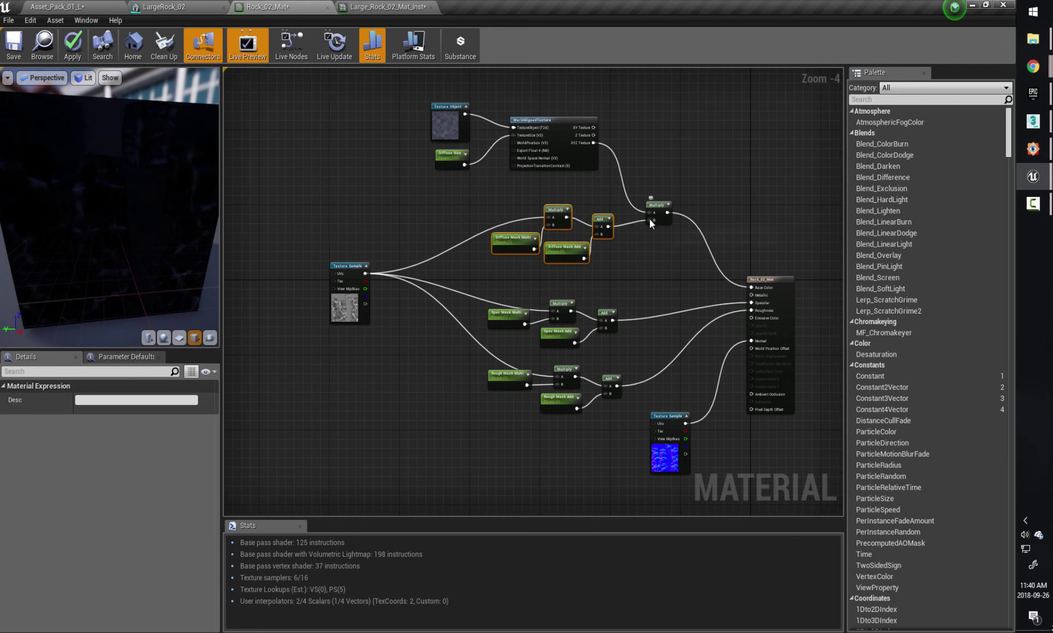
{"action": "left_click_drag", "start_coordinate": [400, 99], "coordinate": [428, 127]}
{"action": "left_click_drag", "start_coordinate": [349, 265], "coordinate": [353, 255]}
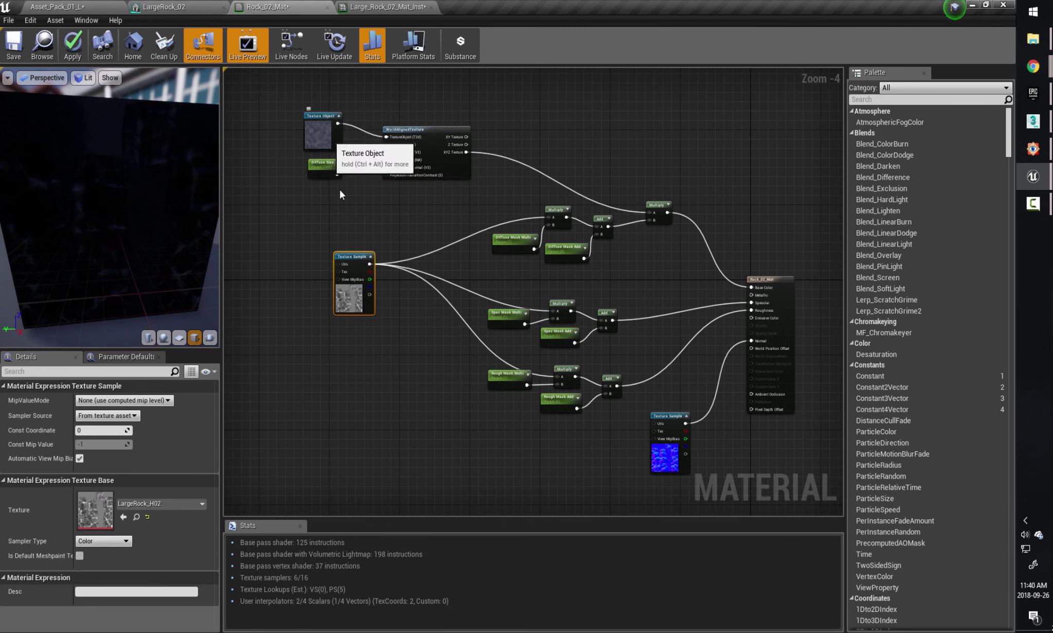
{"action": "left_click_drag", "start_coordinate": [352, 256], "coordinate": [343, 261]}
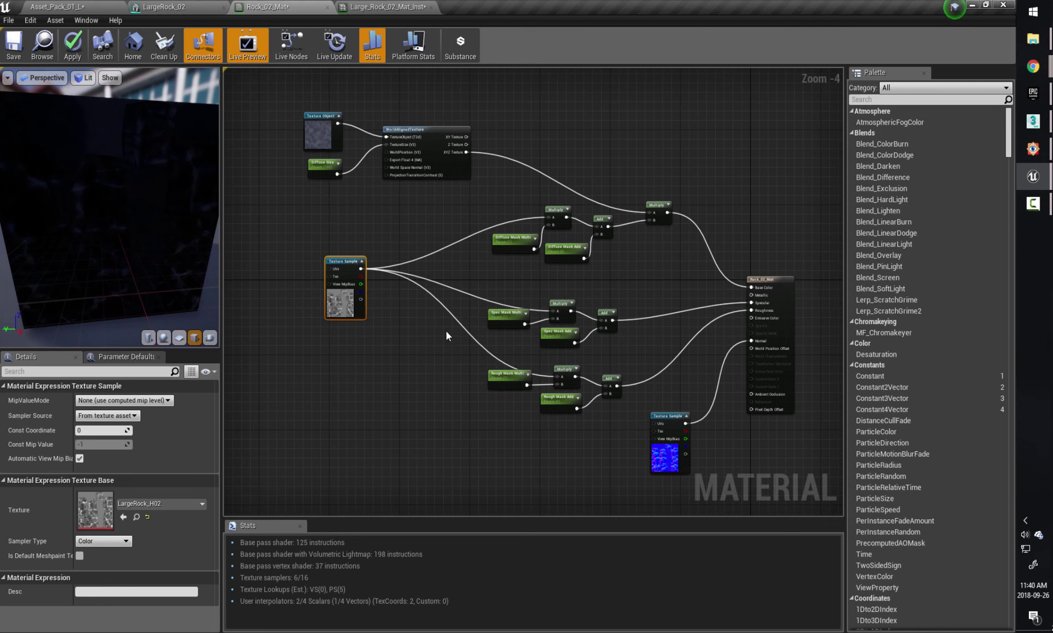
Place two Lerp nodes beside the texture nodes and arrange them one above the other.
{"action": "right_click", "coordinate": [414, 335]}
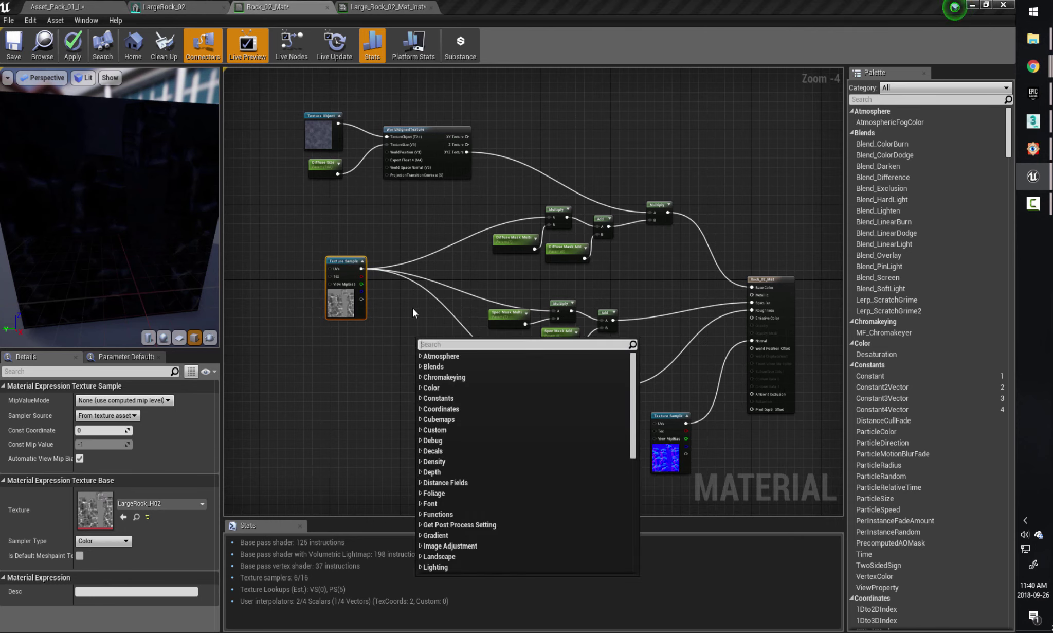
{"action": "left_click", "coordinate": [417, 317]}
{"action": "scroll", "coordinate": [412, 338], "scroll_direction": "up", "scroll_amount": 3}
{"action": "right_click_drag", "start_coordinate": [413, 339], "coordinate": [452, 337]}
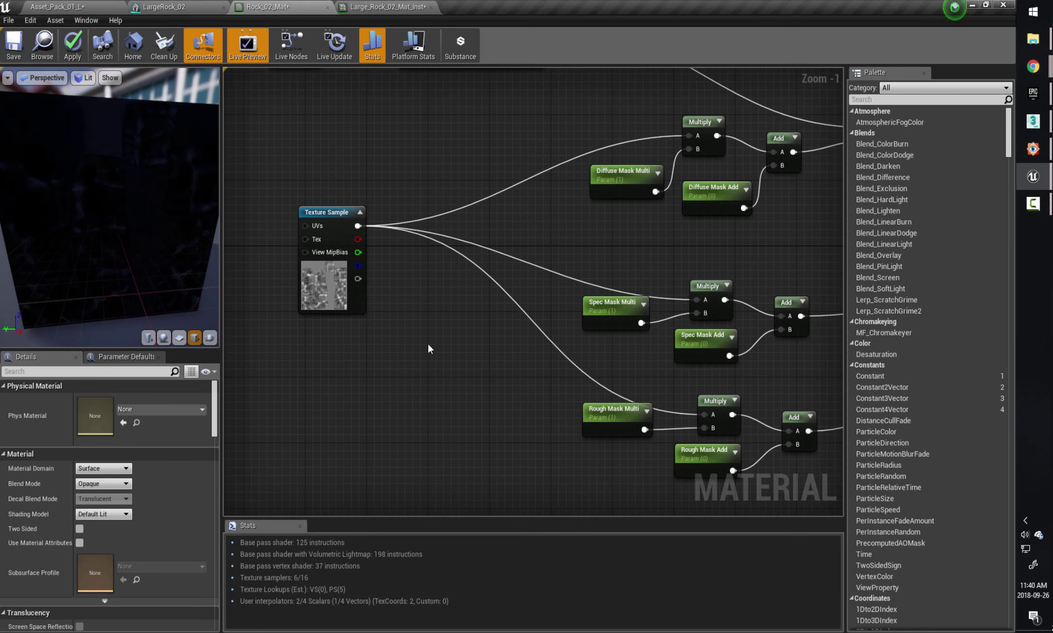
{"action": "left_click", "coordinate": [436, 281]}
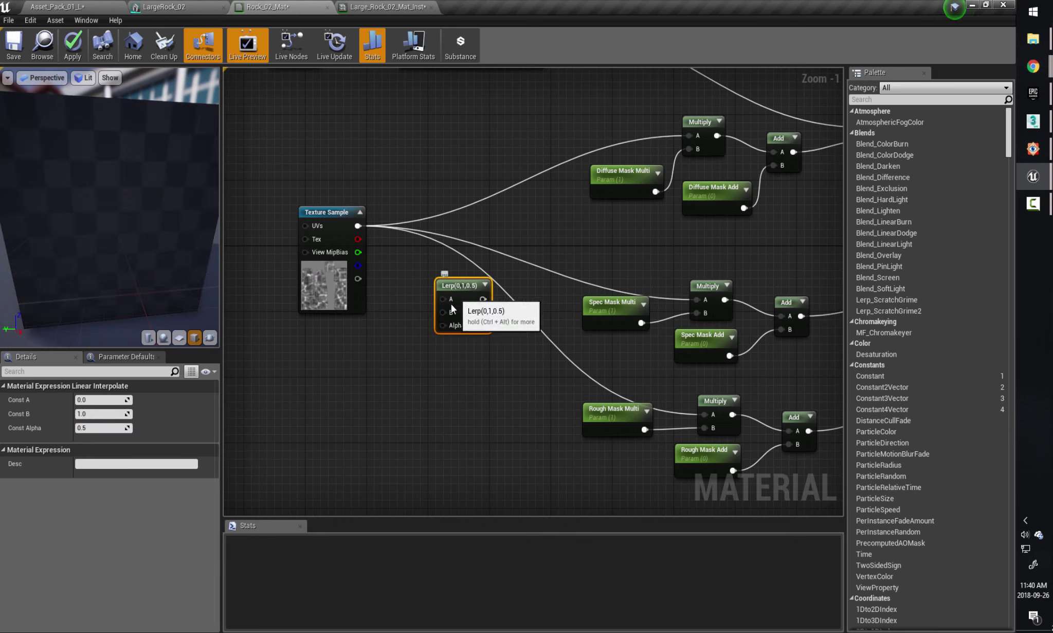
{"action": "left_click", "coordinate": [451, 360]}
{"action": "left_click_drag", "start_coordinate": [474, 365], "coordinate": [454, 362]}
{"action": "left_click_drag", "start_coordinate": [450, 287], "coordinate": [473, 286]}
{"action": "right_click_drag", "start_coordinate": [414, 279], "coordinate": [391, 294]}
{"action": "scroll", "coordinate": [388, 296], "scroll_direction": "down", "scroll_amount": 2}
{"action": "right_click_drag", "start_coordinate": [399, 227], "coordinate": [394, 286]}
{"action": "left_click_drag", "start_coordinate": [330, 300], "coordinate": [300, 307]}
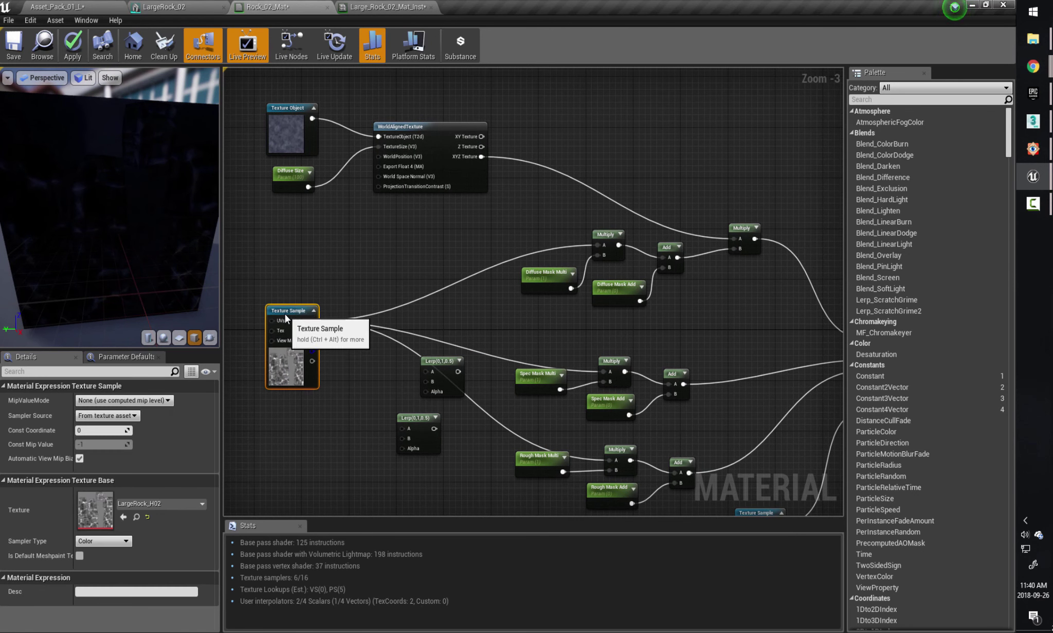
{"action": "left_click_drag", "start_coordinate": [434, 362], "coordinate": [439, 322]}
Wire the Texture Sample into both Lerps' B inputs and XYZ Texture into both A inputs.
{"action": "left_click_drag", "start_coordinate": [312, 321], "coordinate": [432, 343]}
{"action": "left_click_drag", "start_coordinate": [312, 324], "coordinate": [403, 438]}
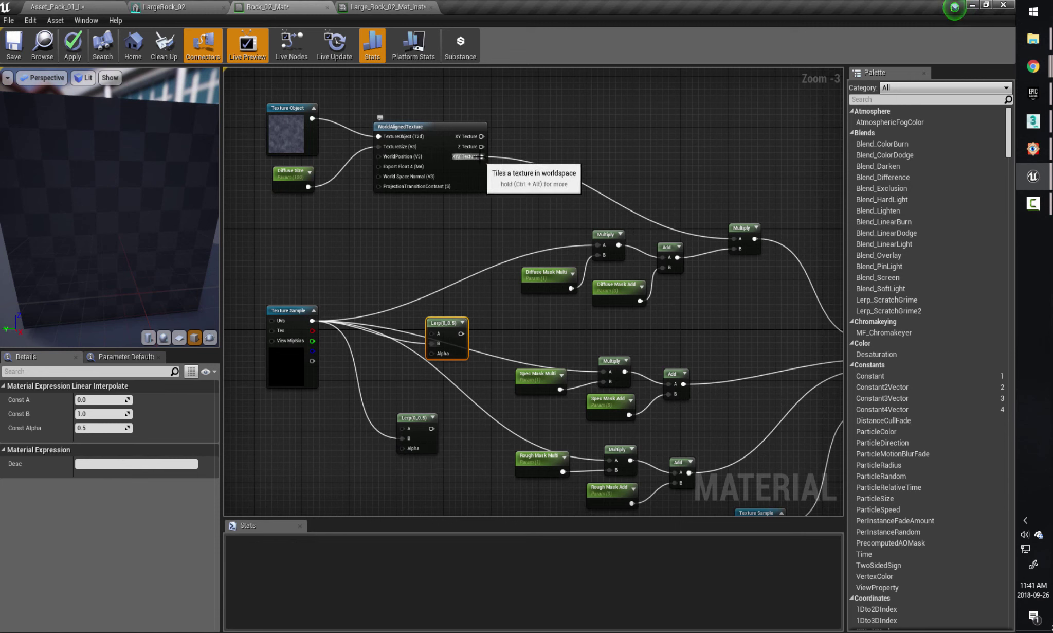
{"action": "left_click_drag", "start_coordinate": [484, 157], "coordinate": [432, 333]}
{"action": "left_click_drag", "start_coordinate": [482, 156], "coordinate": [448, 403]}
{"action": "scroll", "coordinate": [544, 405], "scroll_direction": "up", "scroll_amount": 2}
{"action": "right_click_drag", "start_coordinate": [532, 411], "coordinate": [561, 340]}
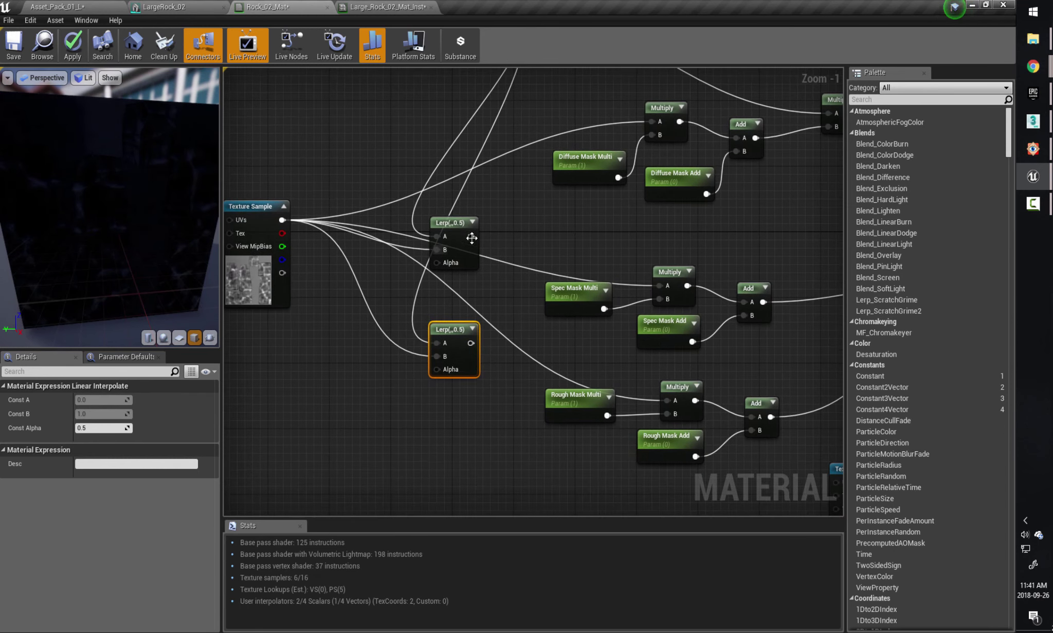
Feed the upper Lerp into the Spec Multiply and the lower Lerp into the Rough Multiply.
{"action": "left_click", "coordinate": [251, 208]}
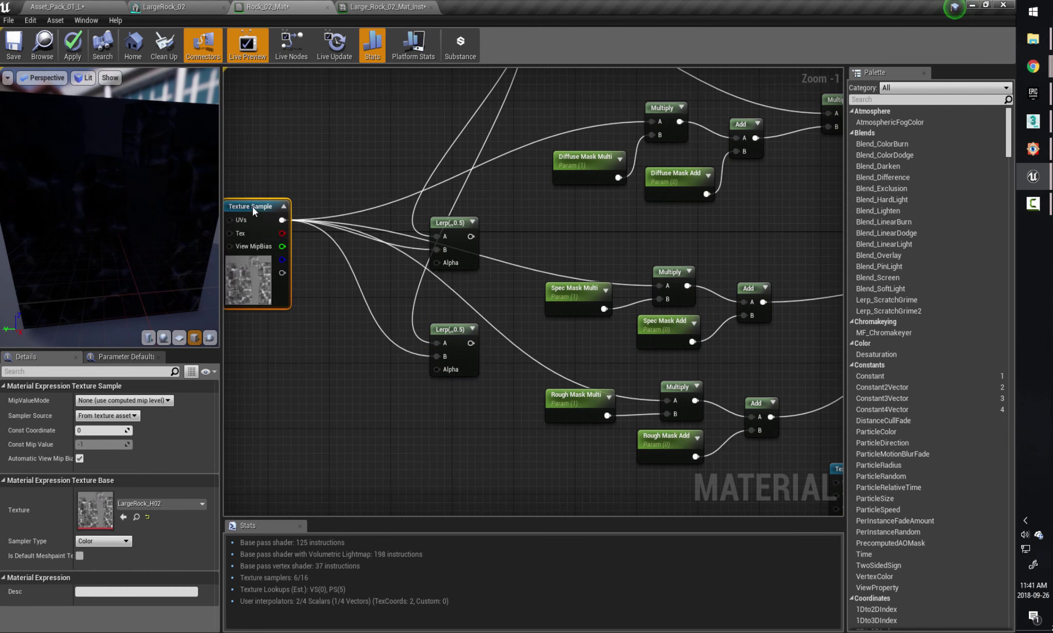
{"action": "left_click_drag", "start_coordinate": [471, 236], "coordinate": [660, 285]}
{"action": "left_click_drag", "start_coordinate": [471, 343], "coordinate": [674, 401]}
{"action": "right_click_drag", "start_coordinate": [530, 325], "coordinate": [493, 354]}
{"action": "scroll", "coordinate": [558, 342], "scroll_direction": "down", "scroll_amount": 1}
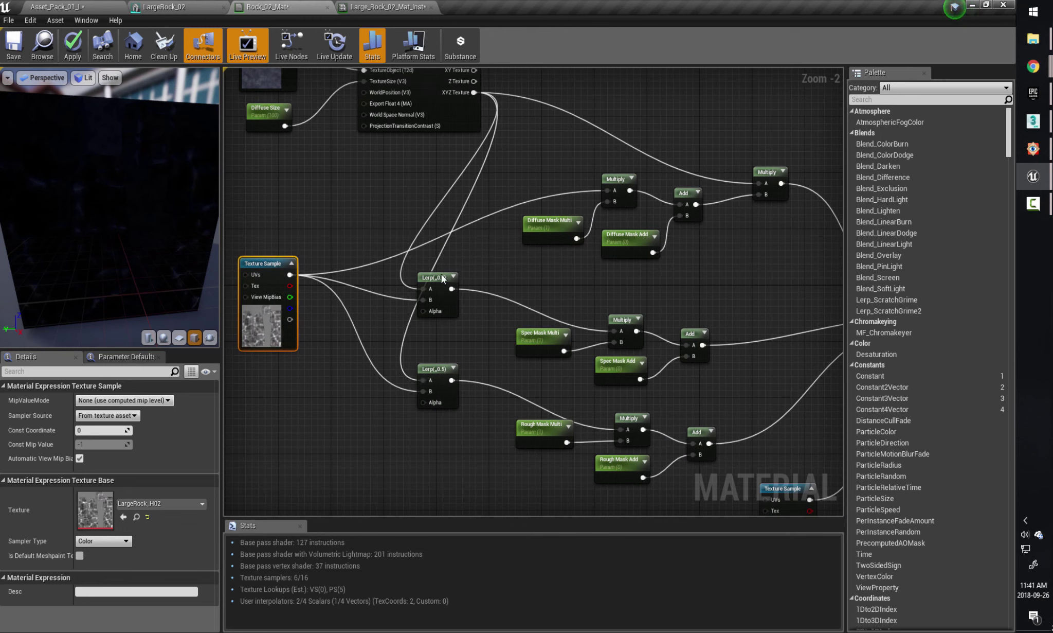
Add two side-by-side reroute points on the XYZ Texture wires.
{"action": "double_click", "coordinate": [447, 194]}
{"action": "mouse_move", "coordinate": [454, 197]}
{"action": "left_mouse_down"}
{"action": "mouse_move", "coordinate": [441, 193]}
{"action": "mouse_move", "coordinate": [453, 207]}
{"action": "mouse_move", "coordinate": [452, 189]}
{"action": "left_mouse_up"}
{"action": "left_click", "coordinate": [465, 200]}
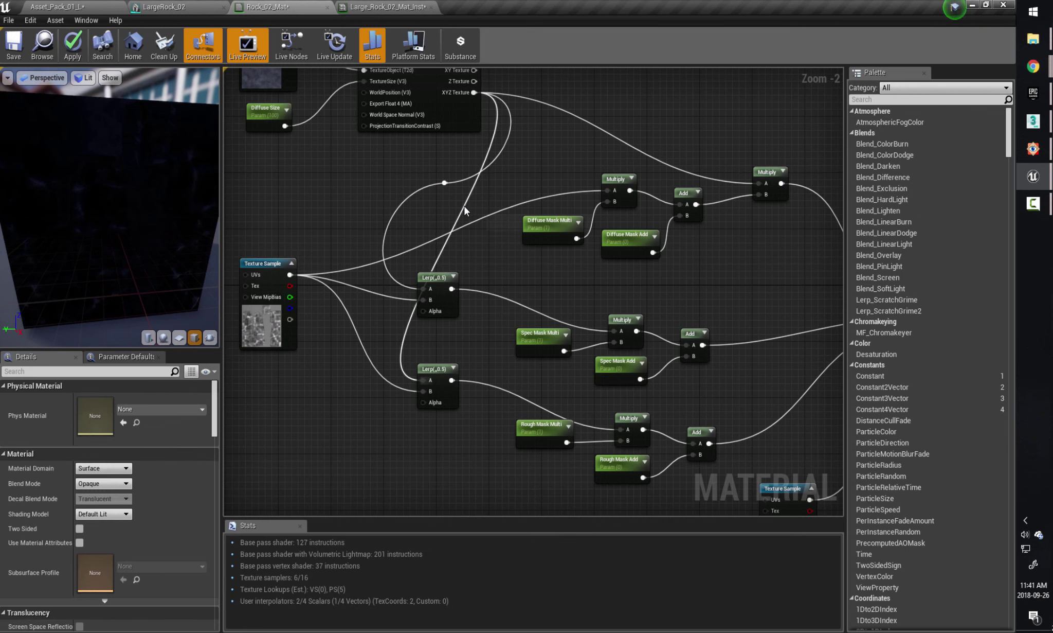
{"action": "double_click", "coordinate": [464, 207]}
{"action": "mouse_move", "coordinate": [469, 208]}
{"action": "left_mouse_down"}
{"action": "mouse_move", "coordinate": [469, 222]}
{"action": "mouse_move", "coordinate": [450, 207]}
{"action": "left_mouse_up"}
{"action": "left_click", "coordinate": [472, 250]}
{"action": "right_click_drag", "start_coordinate": [448, 198], "coordinate": [470, 211]}
Nudge the Texture Sample node into a tidier spot near the Lerps.
{"action": "right_click_drag", "start_coordinate": [534, 332], "coordinate": [492, 238]}
{"action": "left_click_drag", "start_coordinate": [253, 224], "coordinate": [271, 232]}
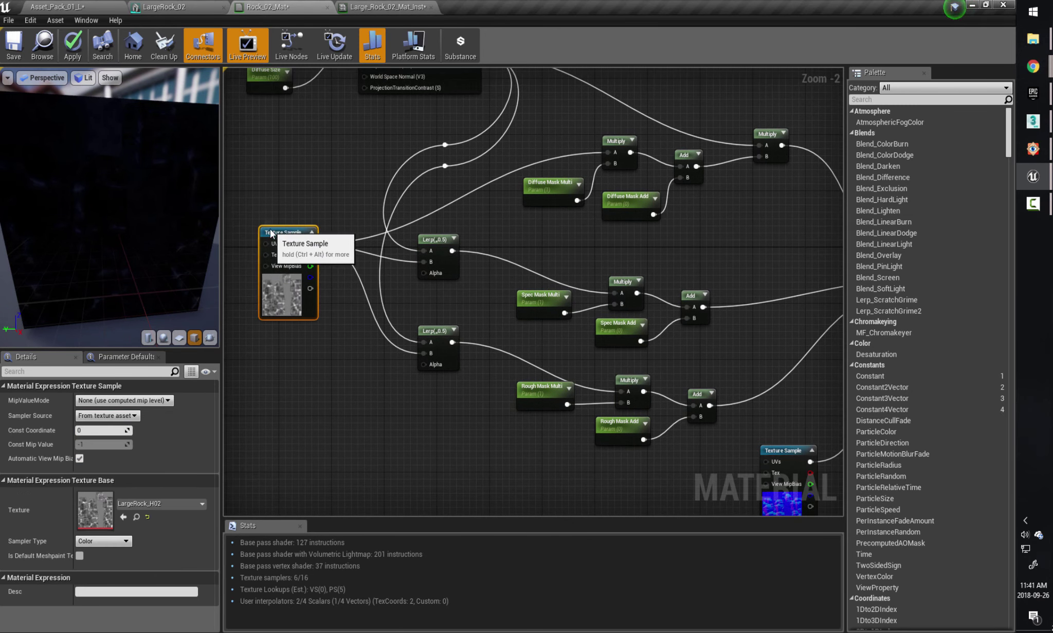
{"action": "right_click_drag", "start_coordinate": [293, 232], "coordinate": [338, 234]}
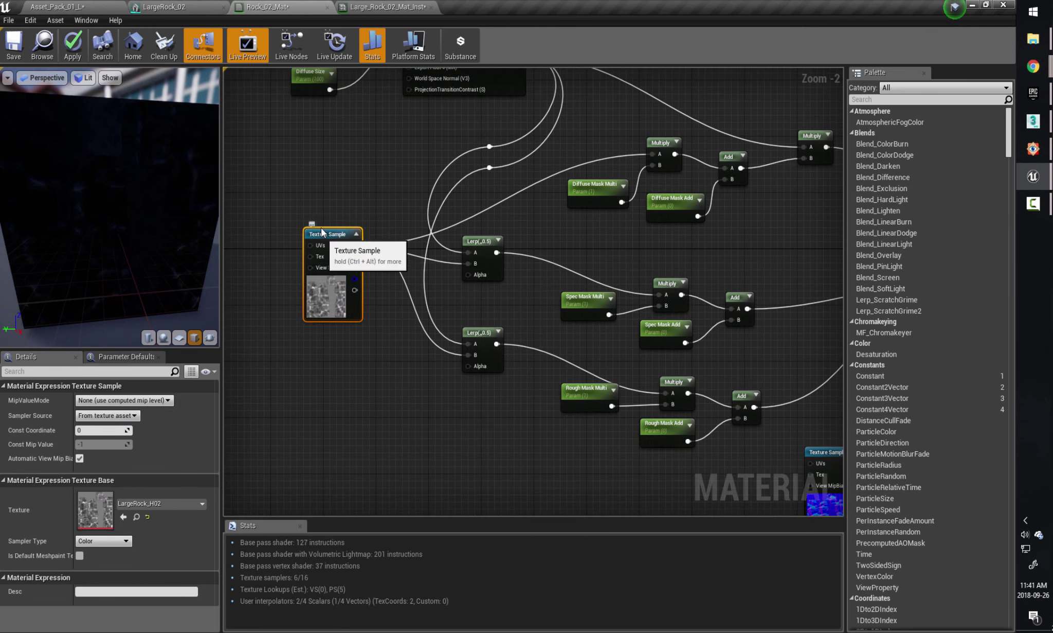
{"action": "left_click_drag", "start_coordinate": [338, 234], "coordinate": [324, 221]}
{"action": "left_click", "coordinate": [472, 242]}
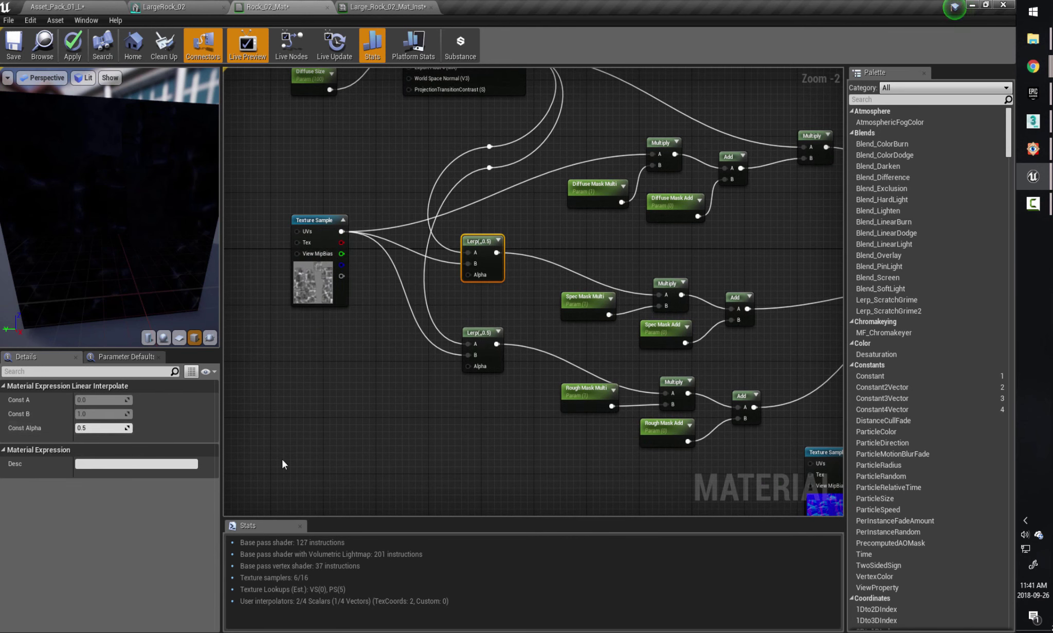
{"action": "right_click_drag", "start_coordinate": [459, 282], "coordinate": [458, 275]}
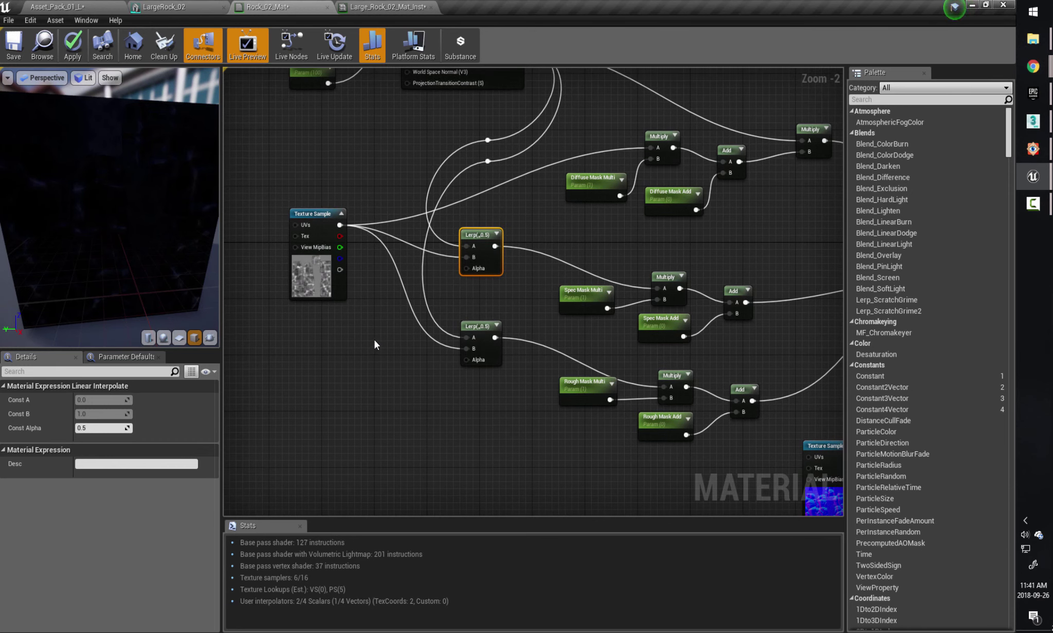
Add two constant 0 nodes and wire them into the Alpha inputs of both Lerps.
{"action": "left_click", "coordinate": [364, 328]}
{"action": "left_click", "coordinate": [382, 377]}
{"action": "left_click_drag", "start_coordinate": [371, 324], "coordinate": [467, 267]}
{"action": "left_click_drag", "start_coordinate": [384, 385], "coordinate": [467, 359]}
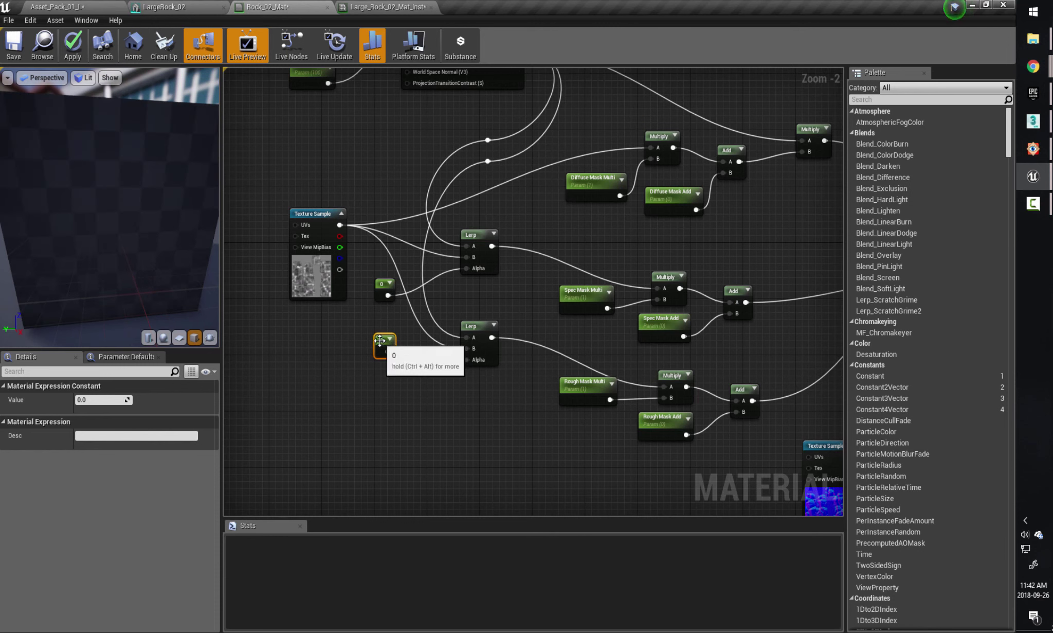
Convert both Alpha constants into scalar parameters.
{"action": "left_click", "coordinate": [385, 289], "text": "ctrl"}
{"action": "right_click", "coordinate": [386, 340]}
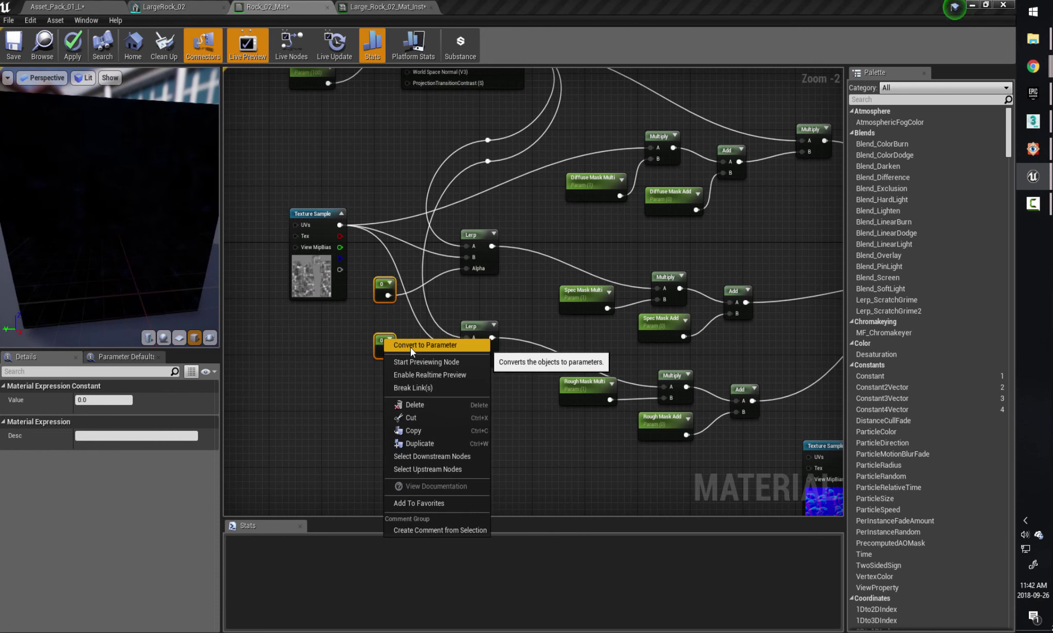
{"action": "left_click", "coordinate": [411, 345]}
{"action": "left_click", "coordinate": [416, 402]}
{"action": "mouse_move", "coordinate": [315, 359]}
{"action": "right_mouse_down"}
{"action": "mouse_move", "coordinate": [341, 357]}
{"action": "mouse_move", "coordinate": [333, 362]}
{"action": "right_mouse_up"}
{"action": "scroll", "coordinate": [341, 357], "scroll_direction": "up", "scroll_amount": 1}
{"action": "right_click_drag", "start_coordinate": [453, 350], "coordinate": [393, 401]}
{"action": "scroll", "coordinate": [386, 352], "scroll_direction": "down", "scroll_amount": 1}
{"action": "right_click_drag", "start_coordinate": [386, 353], "coordinate": [418, 370]}
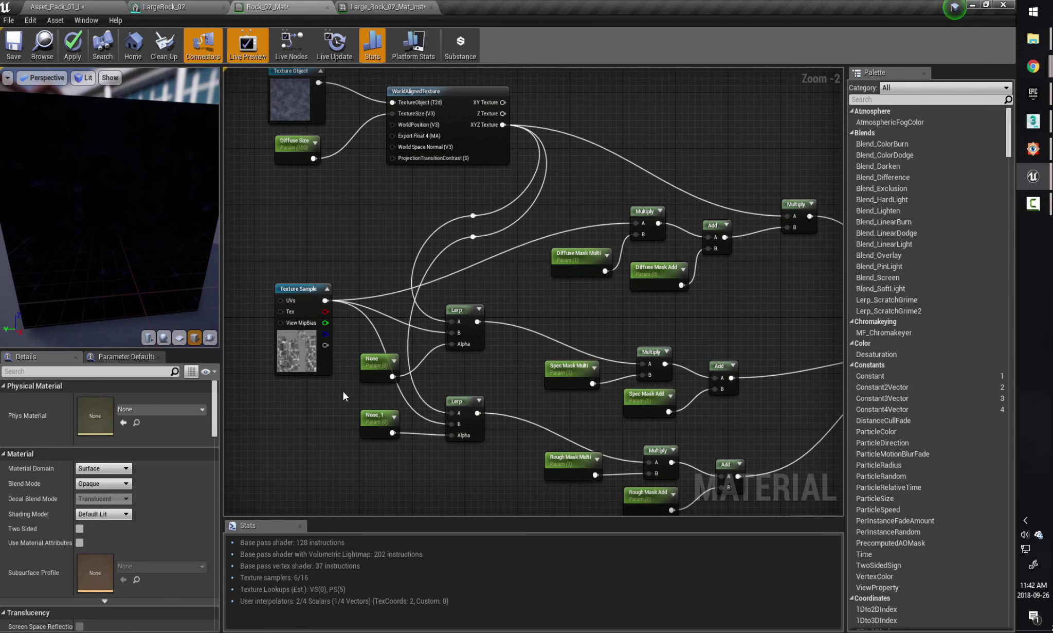
Name the first parameter 'Diffuse Spec Mix' and put it in the Spec group.
{"action": "left_click_drag", "start_coordinate": [379, 355], "coordinate": [379, 348]}
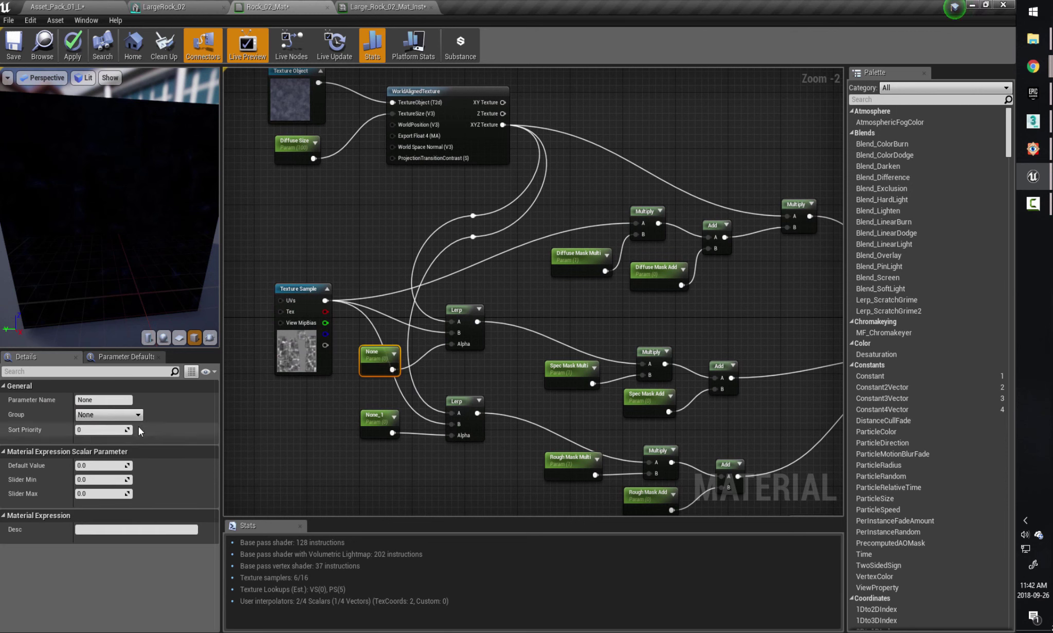
{"action": "left_click", "coordinate": [103, 400]}
{"action": "type", "text": "Diffuse Spec Mix"}
{"action": "key", "text": "Return"}
{"action": "left_click", "coordinate": [139, 414]}
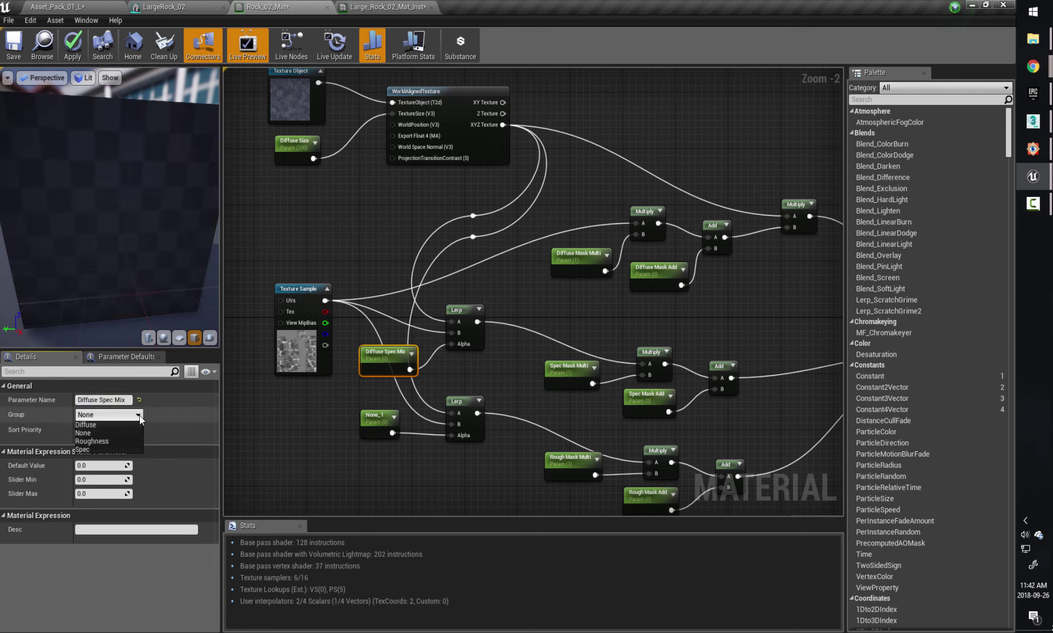
{"action": "left_click", "coordinate": [113, 450]}
Name the second parameter 'Diffuse Rough Mix' and put it in the Roughness group.
{"action": "left_click", "coordinate": [361, 453]}
{"action": "left_click_drag", "start_coordinate": [381, 416], "coordinate": [379, 409]}
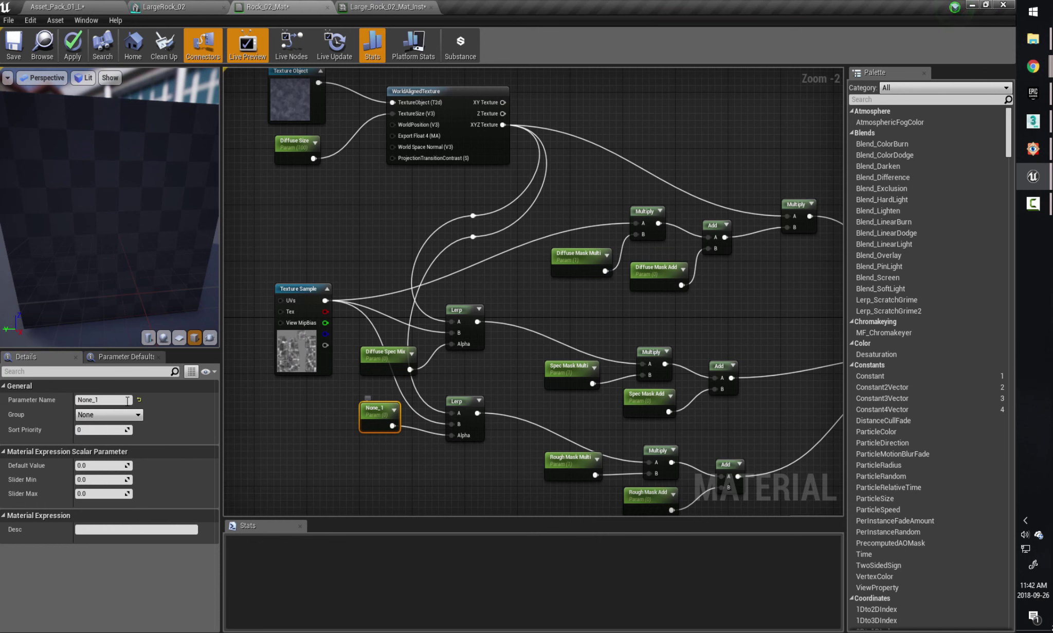
{"action": "left_click", "coordinate": [108, 401]}
{"action": "type", "text": "Diffuse Rough Mix"}
{"action": "left_click", "coordinate": [137, 414]}
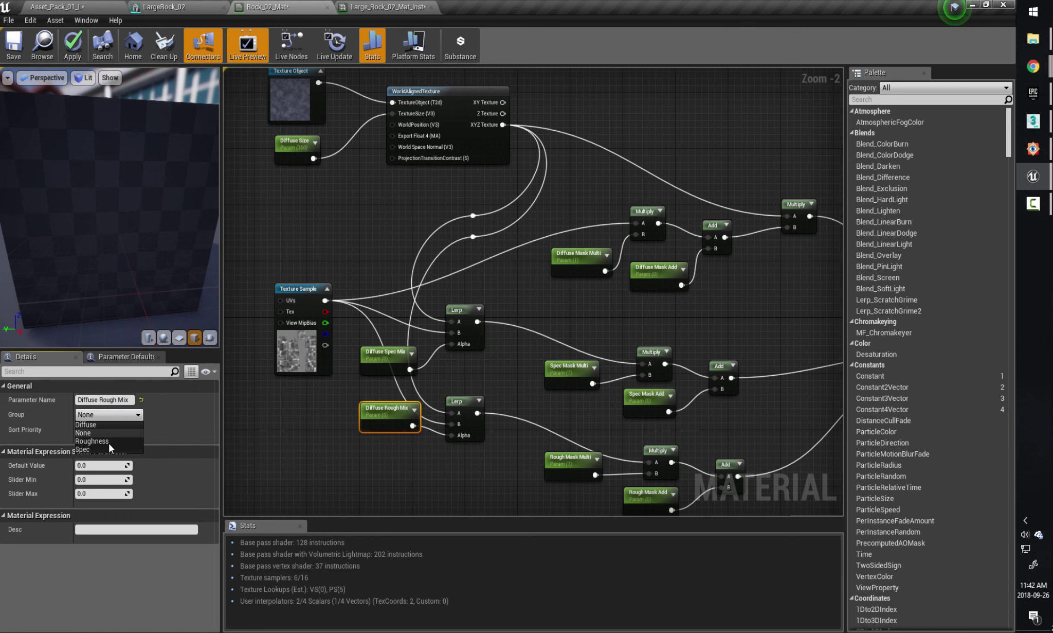
{"action": "left_click", "coordinate": [106, 441]}
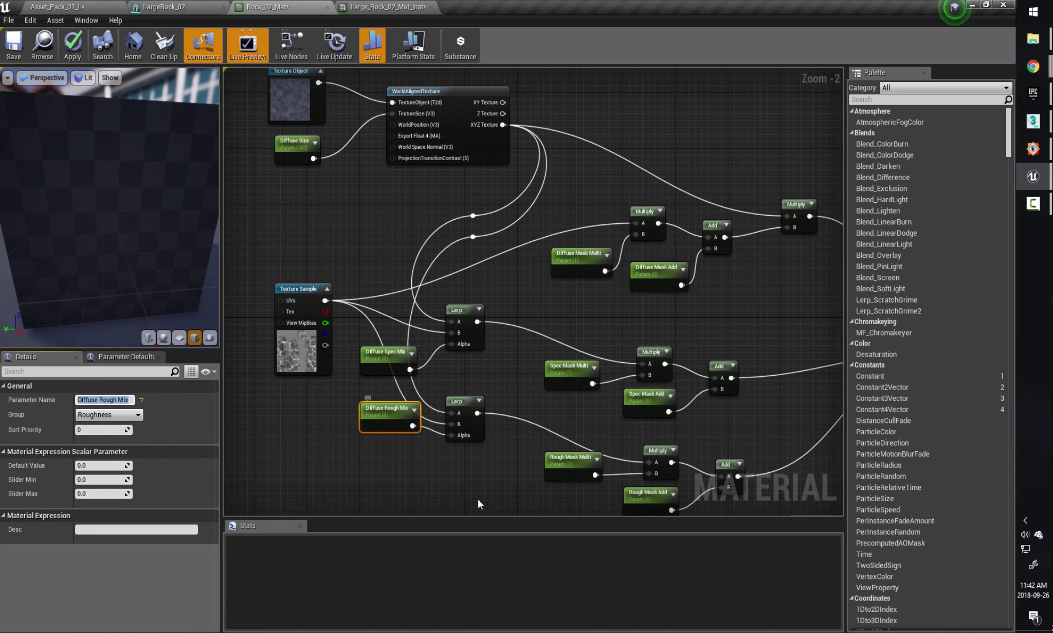
Float and enlarge the rock material instance editor and enable the Diffuse Rough Mix override.
{"action": "scroll", "coordinate": [479, 503], "scroll_direction": "down", "scroll_amount": 2}
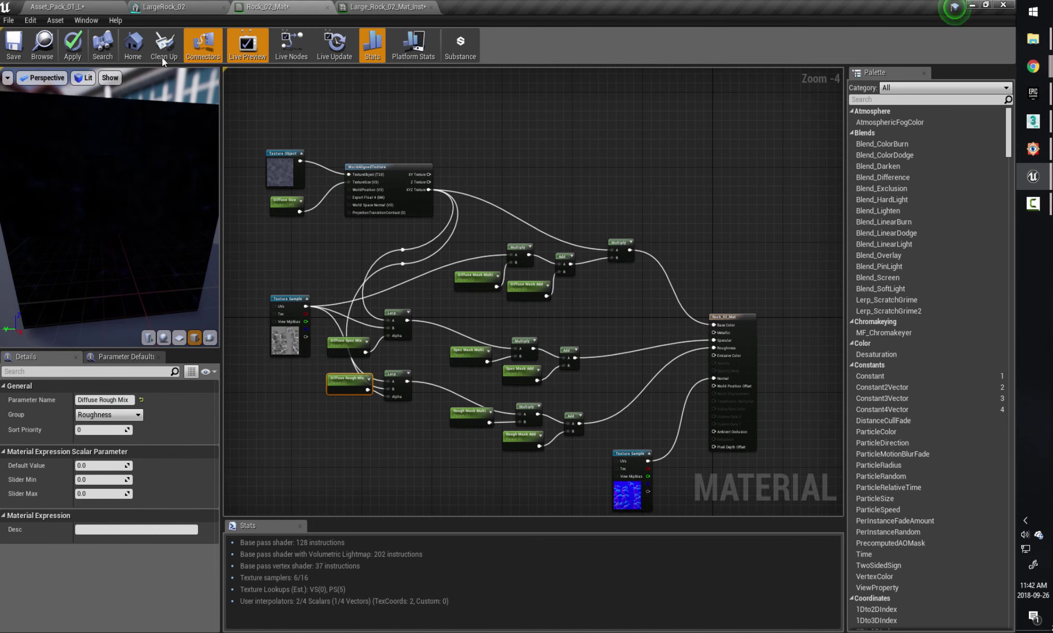
{"action": "left_click_drag", "start_coordinate": [393, 7], "coordinate": [634, 81]}
{"action": "left_click_drag", "start_coordinate": [784, 354], "coordinate": [785, 546]}
{"action": "left_click", "coordinate": [796, 260]}
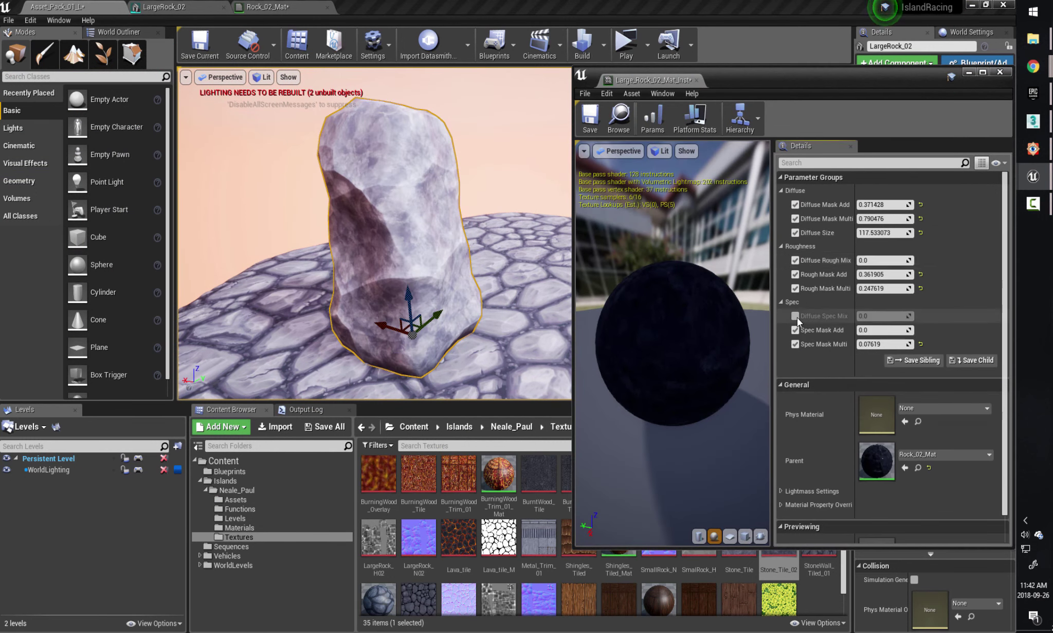
On the rock instance, enable the Diffuse Spec Mix override and raise Diffuse Rough Mix.
{"action": "left_click", "coordinate": [795, 316]}
{"action": "mouse_move", "coordinate": [494, 241]}
{"action": "right_mouse_down"}
{"action": "mouse_move", "coordinate": [478, 244]}
{"action": "mouse_move", "coordinate": [488, 243]}
{"action": "right_mouse_up"}
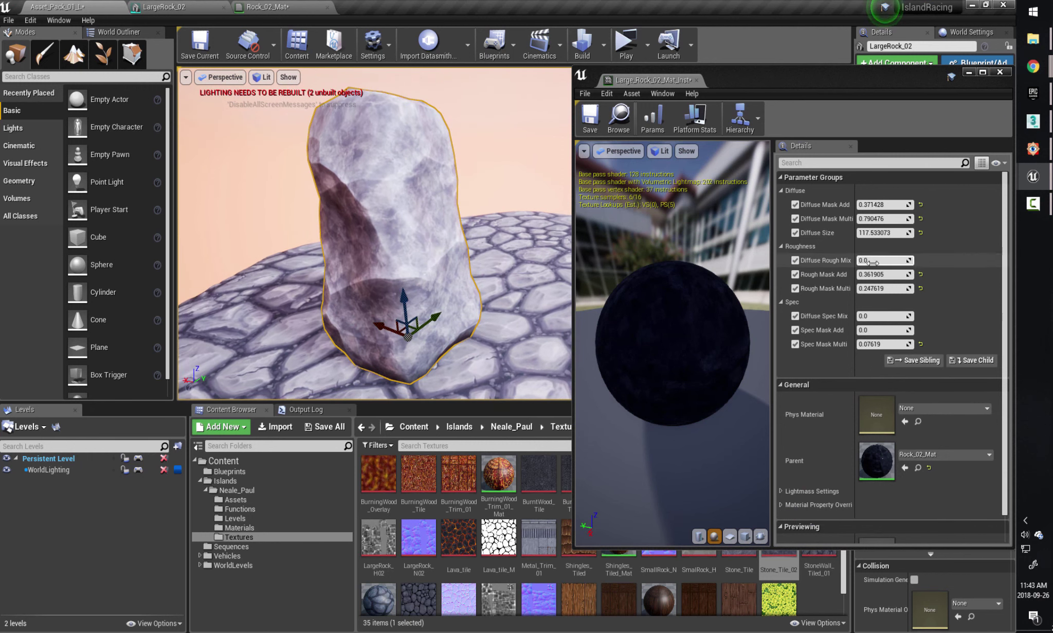
{"action": "left_click_drag", "start_coordinate": [872, 261], "coordinate": [948, 262]}
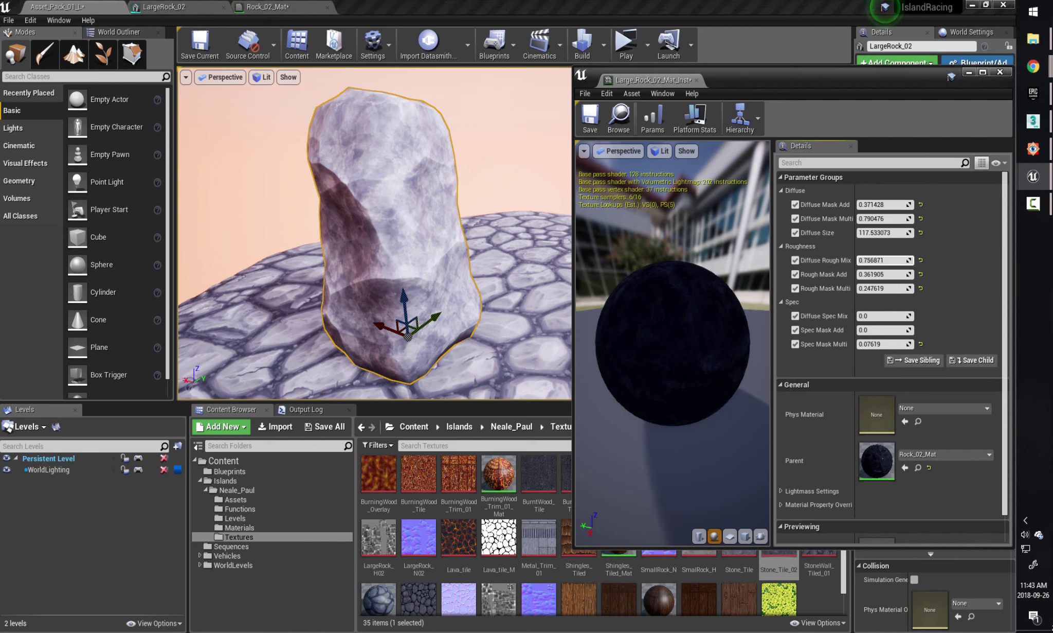
In Rock_02_Mat, set the Diffuse Spec Mix and Diffuse Rough Mix defaults to 0.5.
{"action": "left_click", "coordinate": [282, 8]}
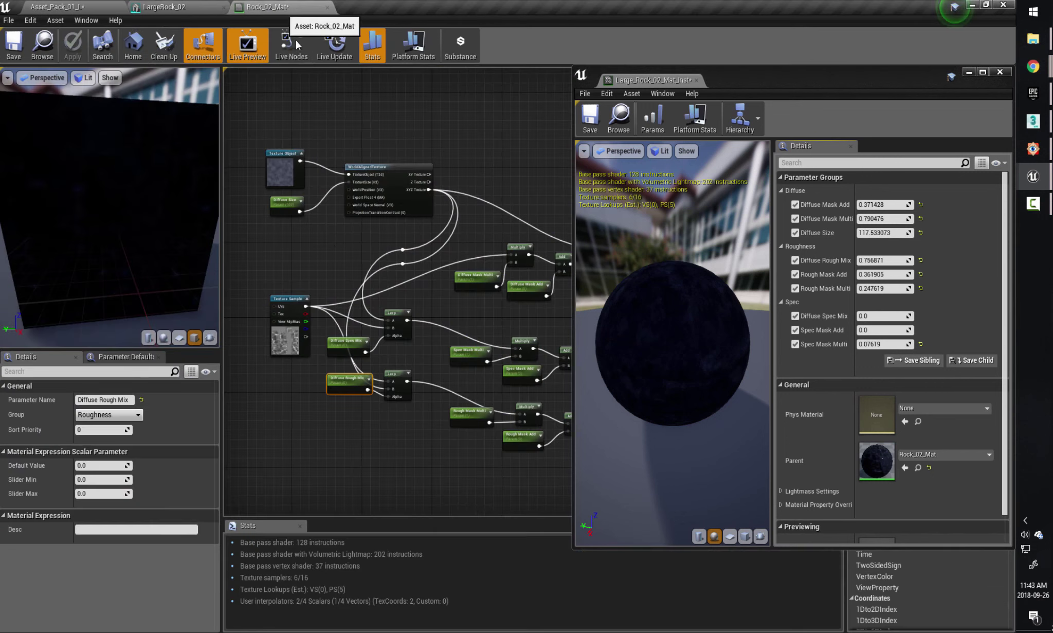
{"action": "left_click", "coordinate": [342, 341]}
{"action": "left_click", "coordinate": [94, 465]}
{"action": "type", "text": "0.5"}
{"action": "key", "text": "Return"}
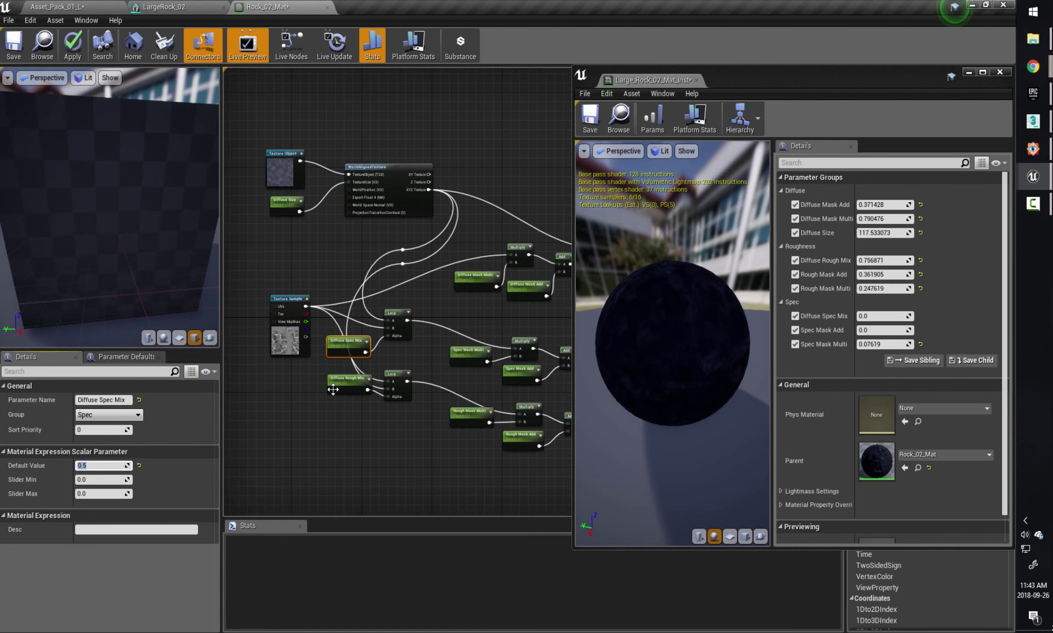
{"action": "left_click", "coordinate": [334, 386]}
{"action": "left_click", "coordinate": [99, 465]}
{"action": "type", "text": "0.5"}
{"action": "key", "text": "Return"}
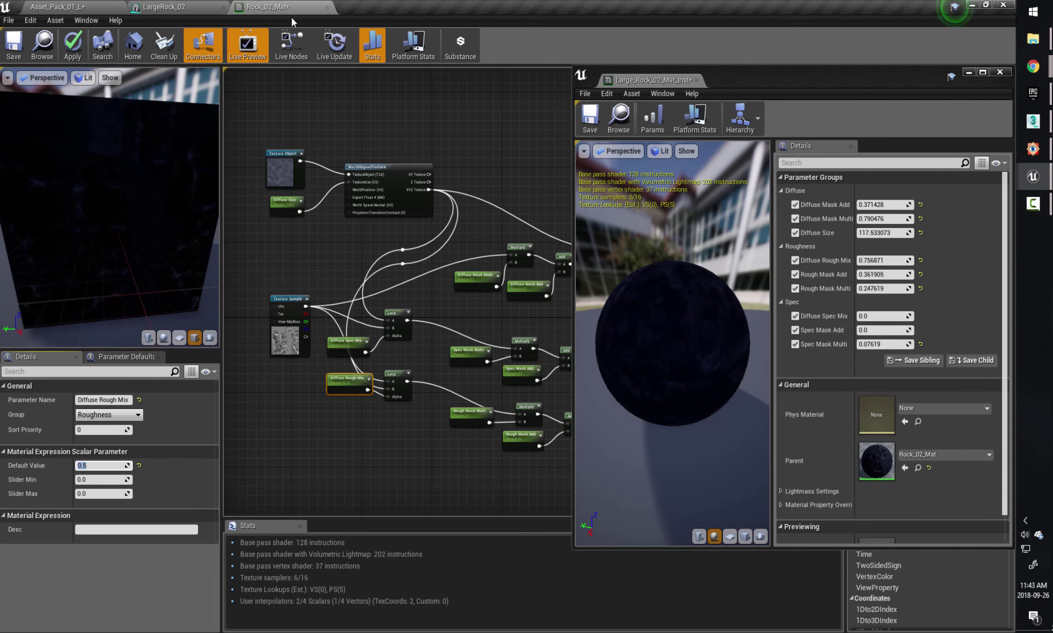
{"action": "left_click", "coordinate": [159, 6]}
Lower the instance's Diffuse Rough Mix to about 0.53 while viewing the rock.
{"action": "right_click_drag", "start_coordinate": [425, 256], "coordinate": [401, 254], "text": "alt"}
{"action": "left_click_drag", "start_coordinate": [874, 259], "coordinate": [862, 260]}
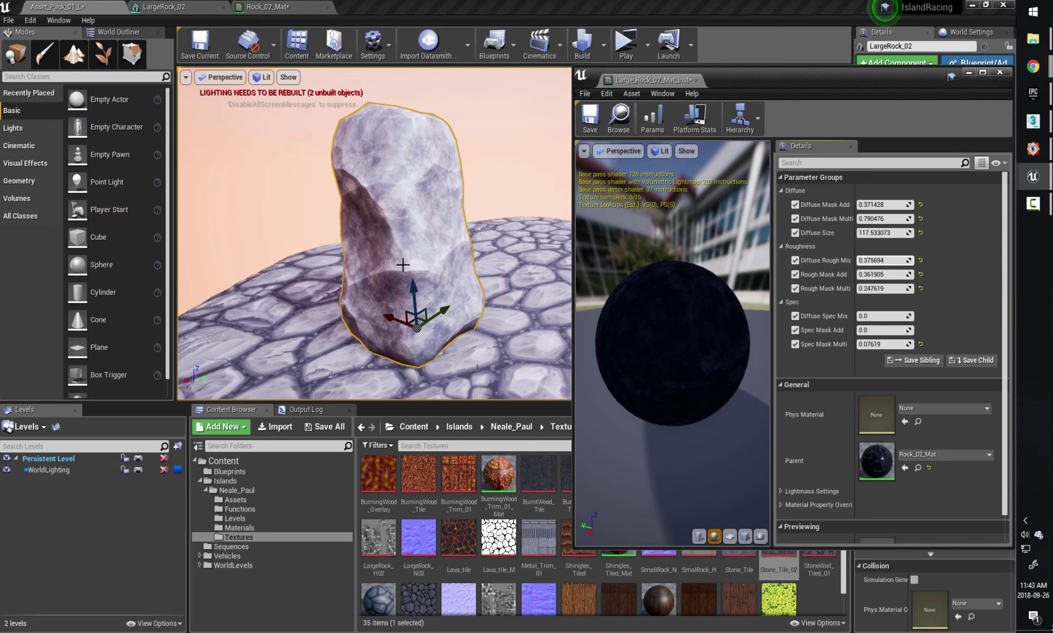
{"action": "mouse_move", "coordinate": [395, 245]}
{"action": "left_mouse_down", "text": "alt"}
{"action": "mouse_move", "coordinate": [463, 226]}
{"action": "mouse_move", "coordinate": [411, 277]}
{"action": "mouse_move", "coordinate": [397, 252]}
{"action": "left_mouse_up", "text": "alt"}
{"action": "left_click_drag", "start_coordinate": [378, 201], "coordinate": [392, 259], "text": "alt"}
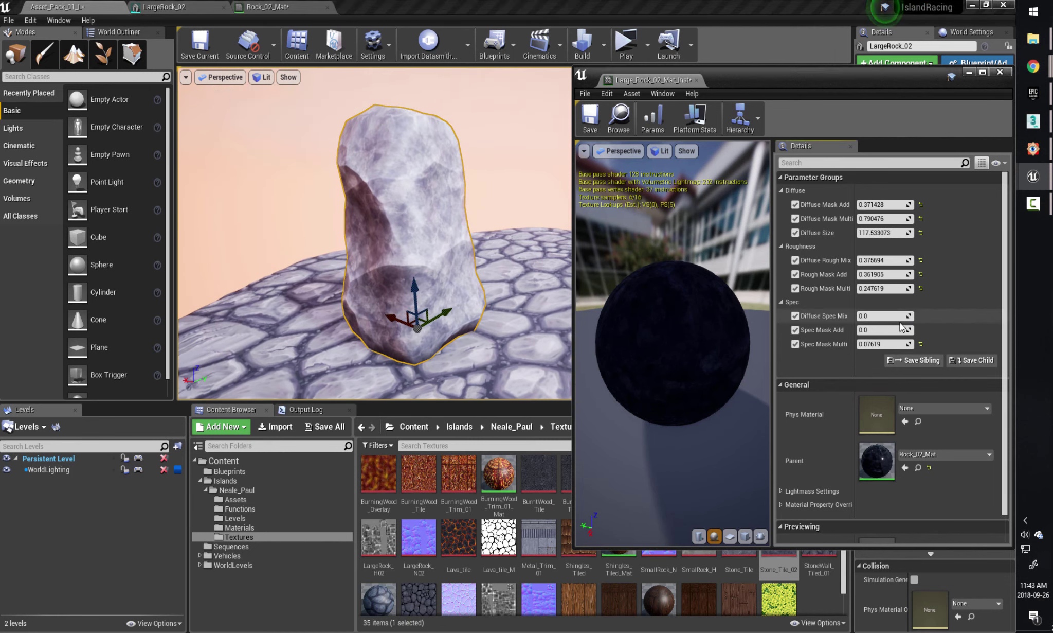
Raise Diffuse Spec Mix to 1.18245 for a shinier rock, then dock the instance editor as a tab.
{"action": "left_click_drag", "start_coordinate": [875, 316], "coordinate": [895, 316]}
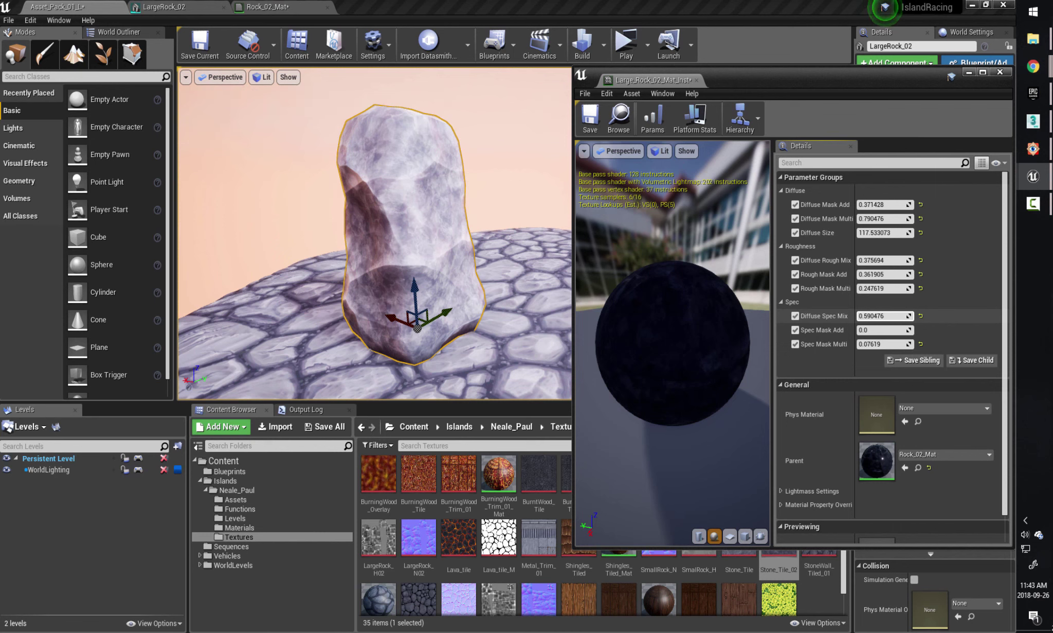
{"action": "mouse_move", "coordinate": [880, 316]}
{"action": "left_mouse_down"}
{"action": "mouse_move", "coordinate": [925, 315]}
{"action": "mouse_move", "coordinate": [881, 316]}
{"action": "left_mouse_up"}
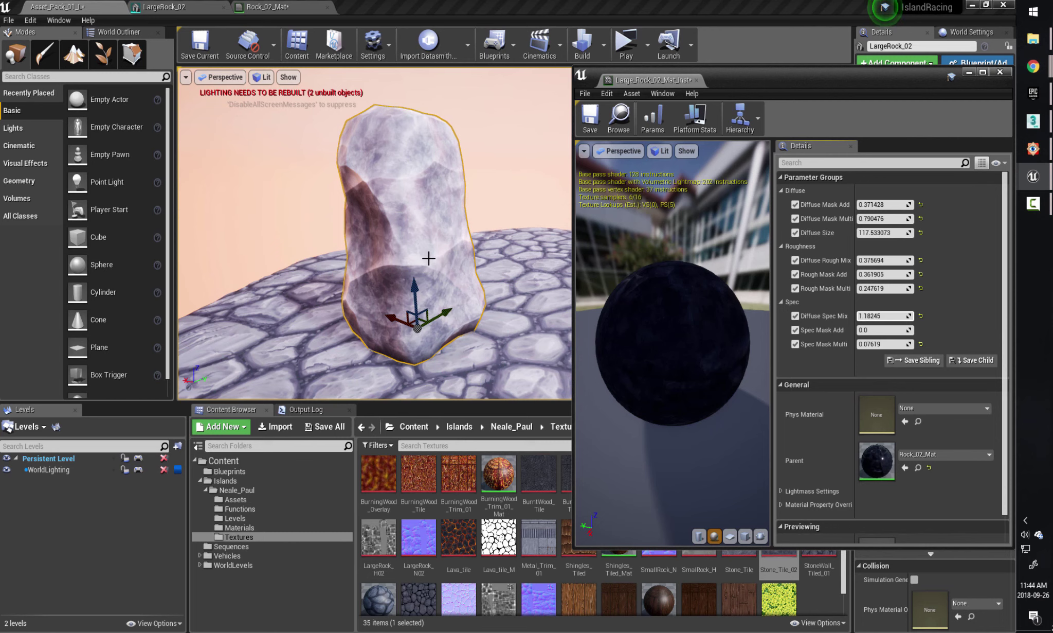
{"action": "left_click_drag", "start_coordinate": [649, 80], "coordinate": [326, 17]}
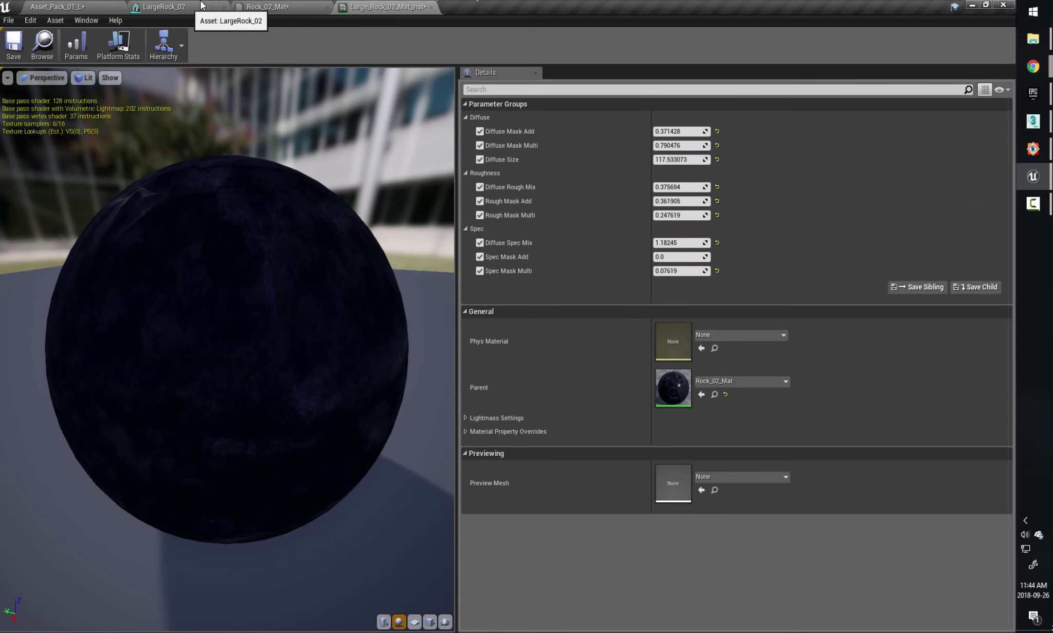
Convert the height texture sample into a Height Map parameter in the Maps group.
{"action": "left_click", "coordinate": [265, 6]}
{"action": "right_click_drag", "start_coordinate": [360, 260], "coordinate": [443, 240]}
{"action": "scroll", "coordinate": [443, 240], "scroll_direction": "up", "scroll_amount": 2}
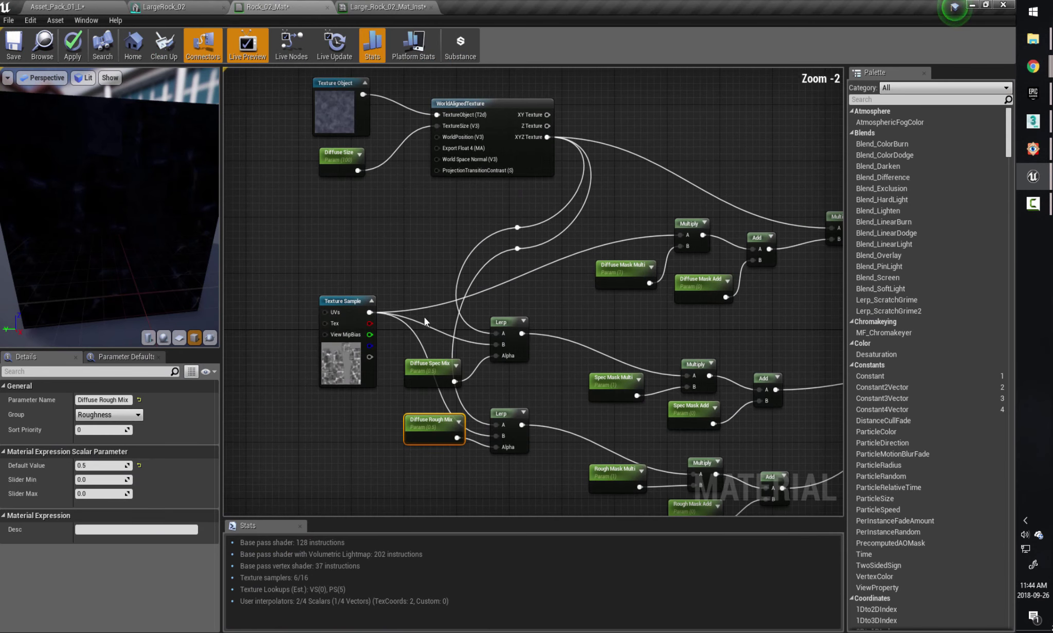
{"action": "right_click_drag", "start_coordinate": [424, 317], "coordinate": [446, 240]}
{"action": "left_click_drag", "start_coordinate": [352, 220], "coordinate": [339, 213]}
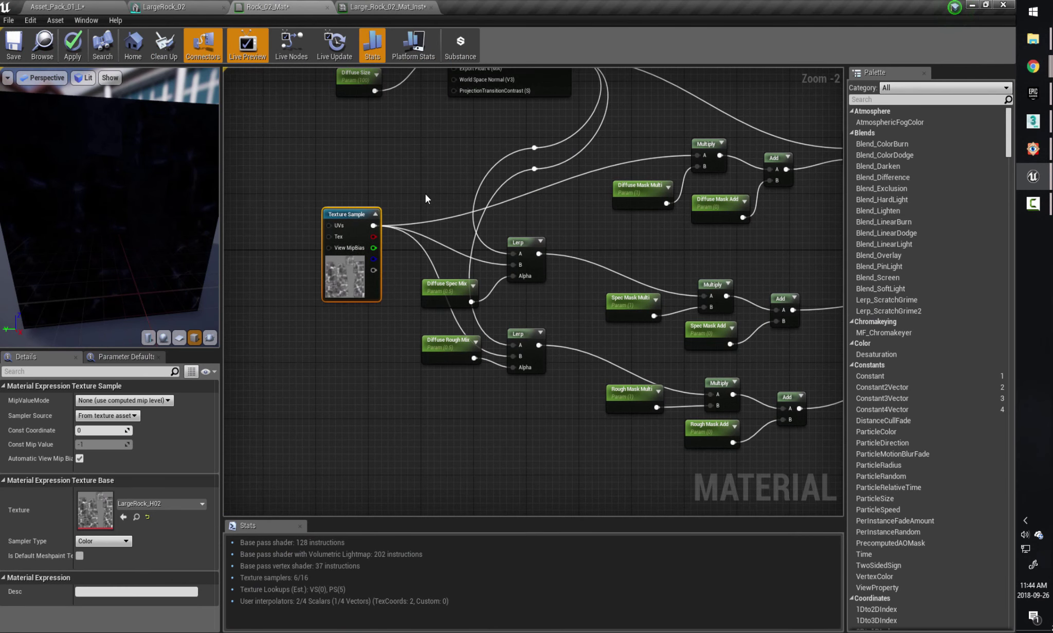
{"action": "right_click", "coordinate": [339, 214]}
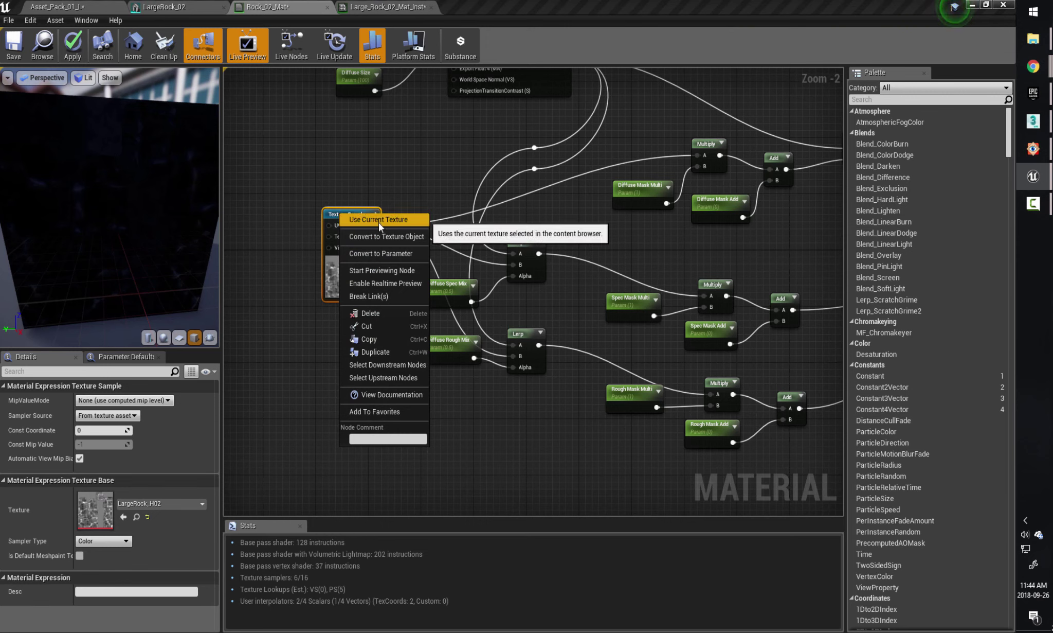
{"action": "left_click", "coordinate": [383, 237]}
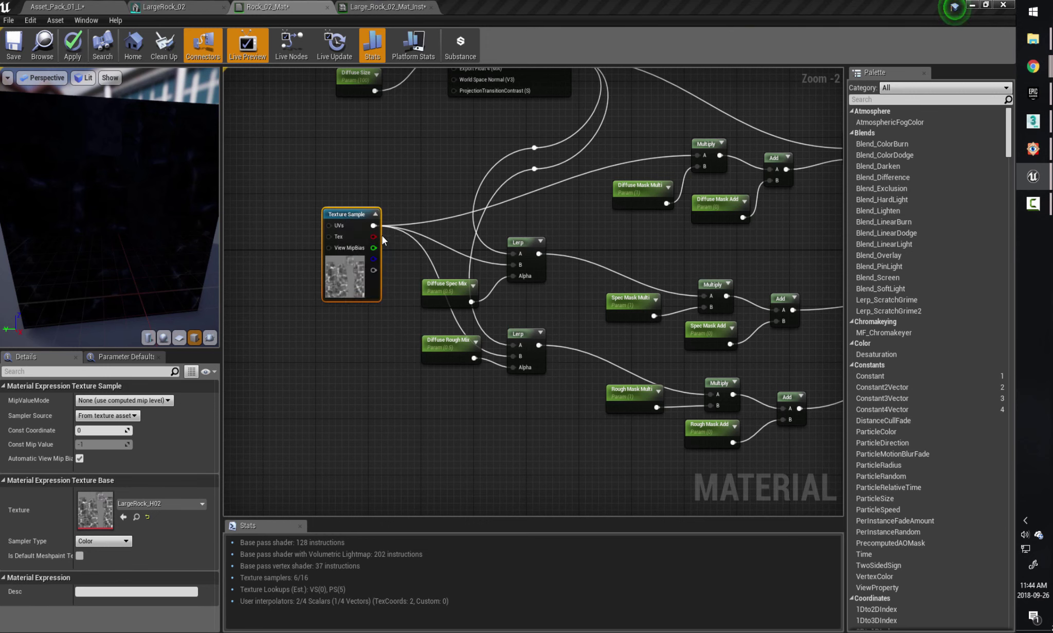
{"action": "key", "text": "ctrl+z"}
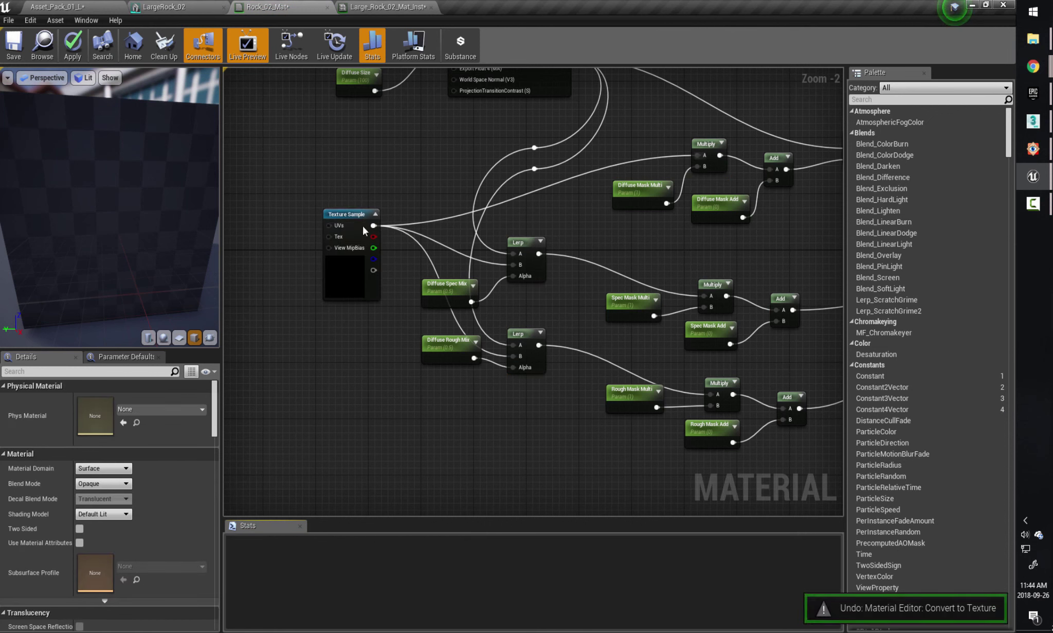
{"action": "right_click", "coordinate": [353, 217]}
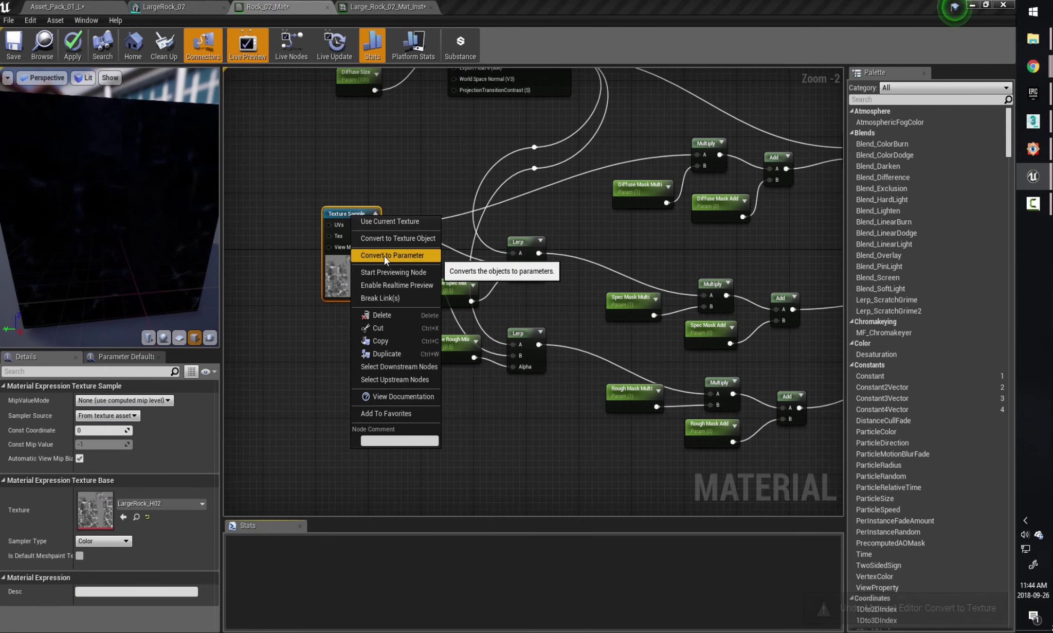
{"action": "left_click", "coordinate": [384, 255]}
{"action": "right_click_drag", "start_coordinate": [369, 380], "coordinate": [418, 371]}
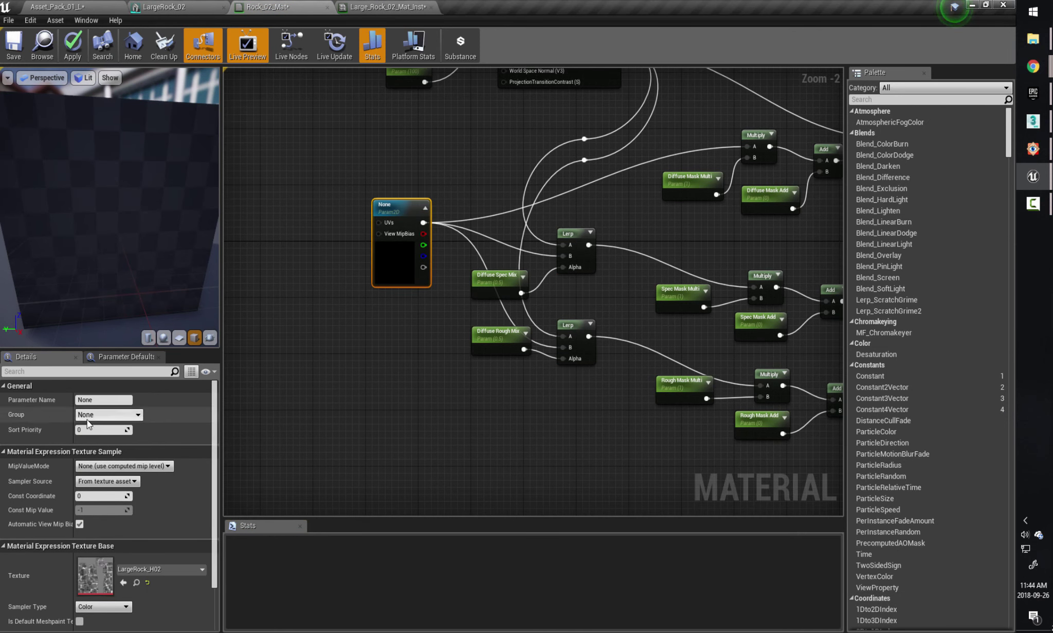
{"action": "left_click", "coordinate": [107, 400]}
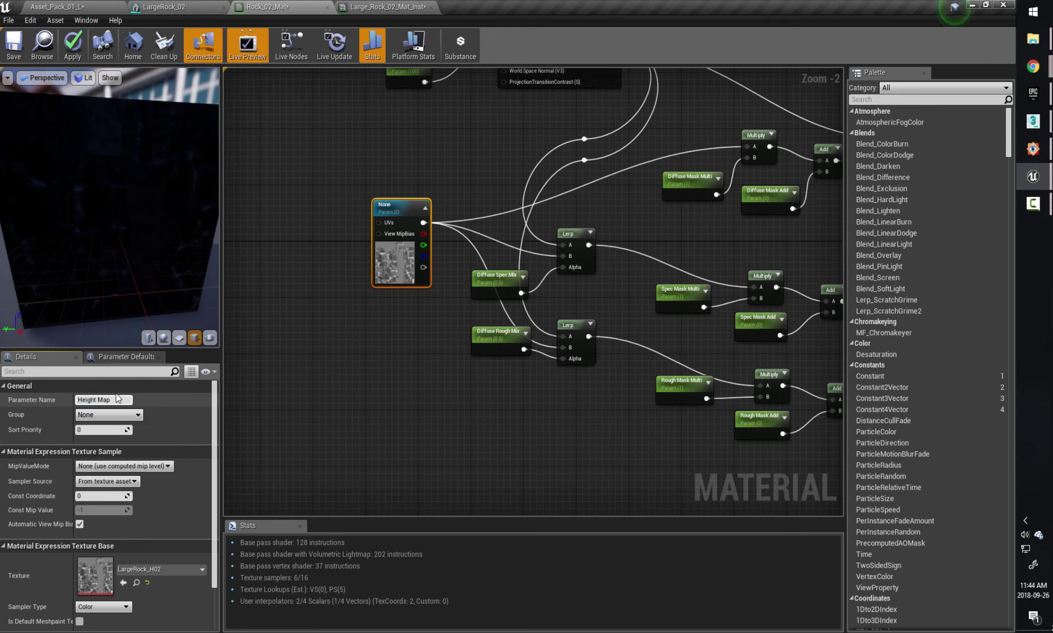
{"action": "left_click", "coordinate": [95, 414]}
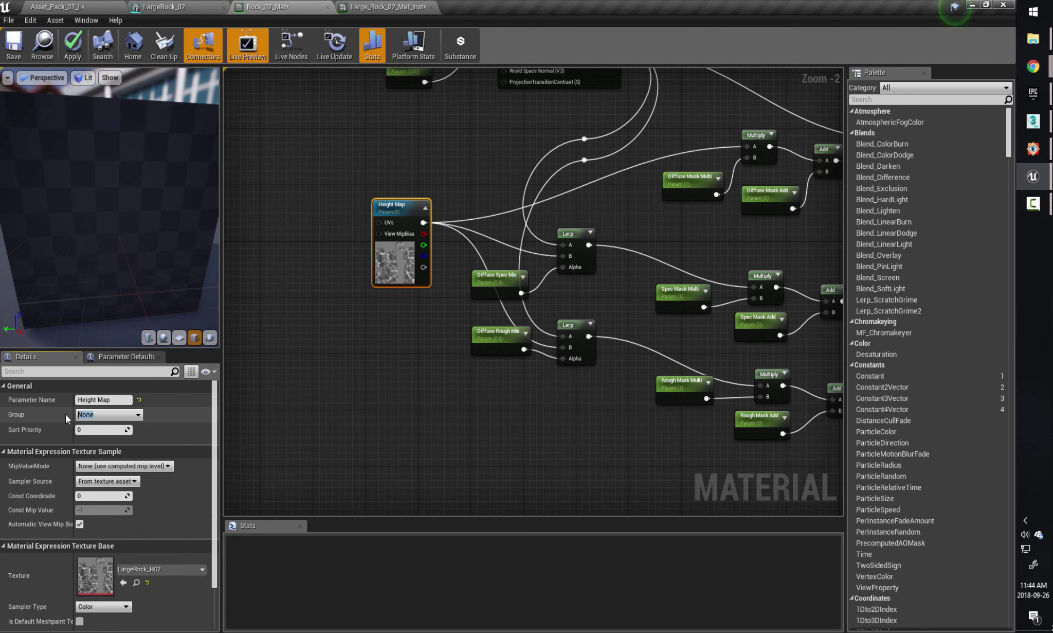
{"action": "type", "text": "Maps"}
{"action": "key", "text": "Return"}
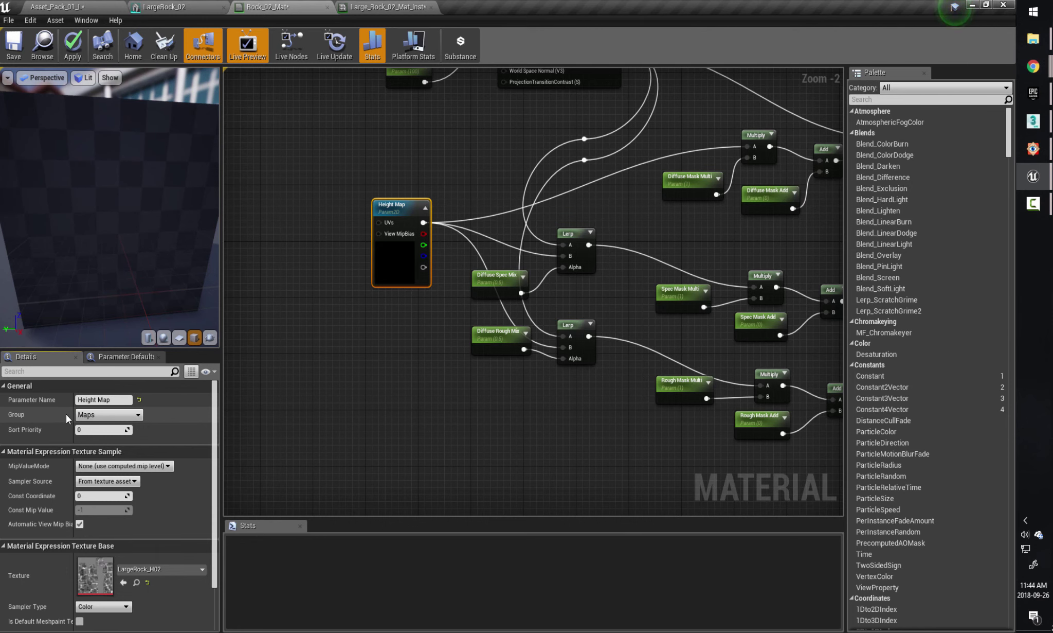
Convert the normal texture sample into a Normal Map parameter in the Maps group.
{"action": "right_click_drag", "start_coordinate": [426, 425], "coordinate": [254, 341]}
{"action": "left_click", "coordinate": [751, 361]}
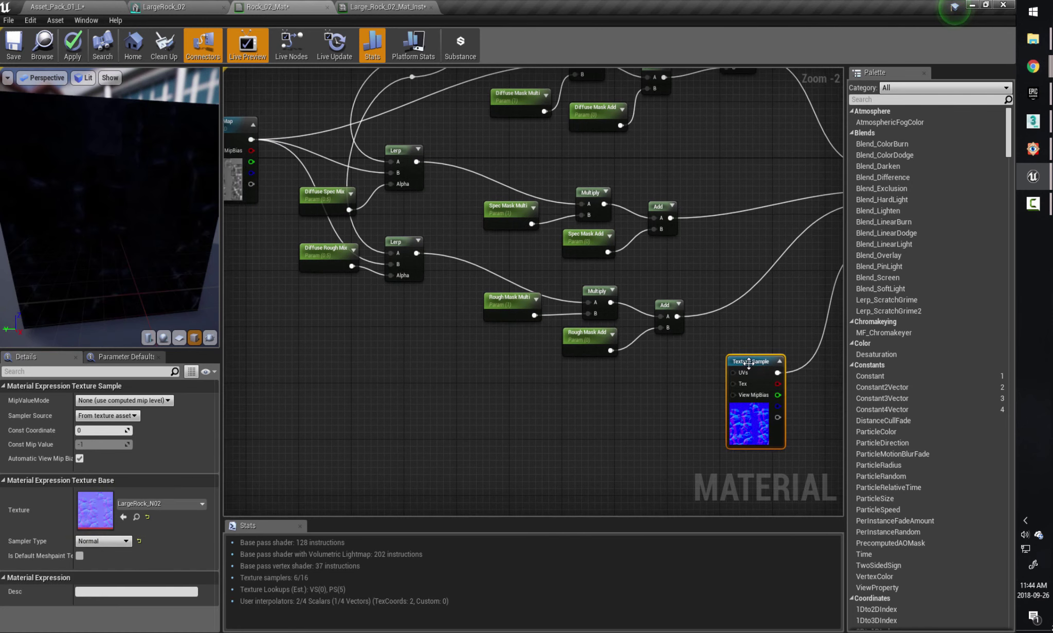
{"action": "right_click", "coordinate": [751, 362]}
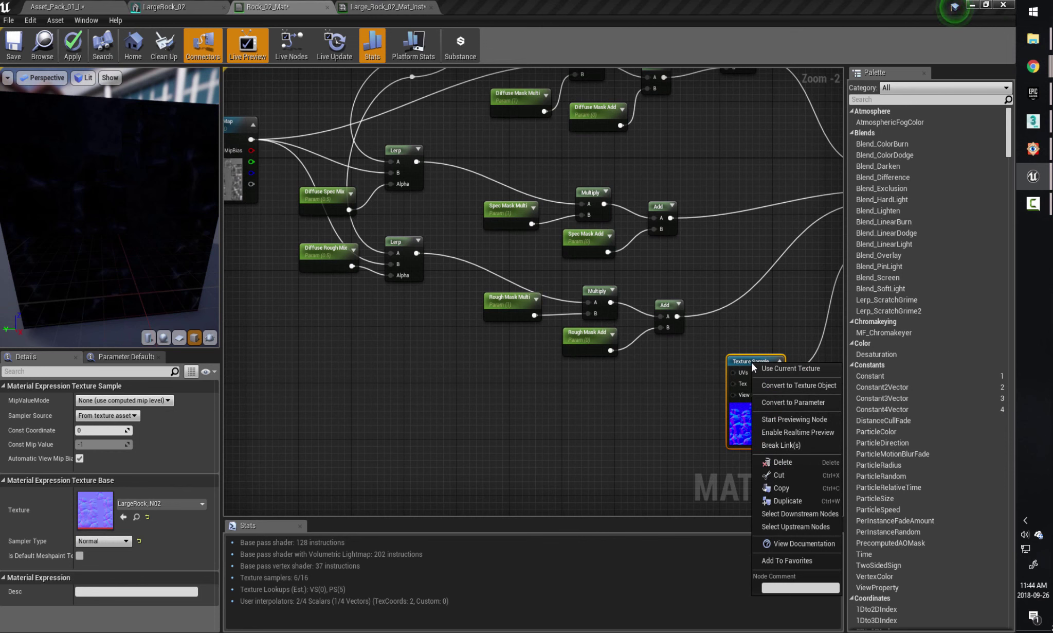
{"action": "left_click", "coordinate": [788, 402]}
{"action": "left_click", "coordinate": [119, 401]}
{"action": "type", "text": "Normal Map"}
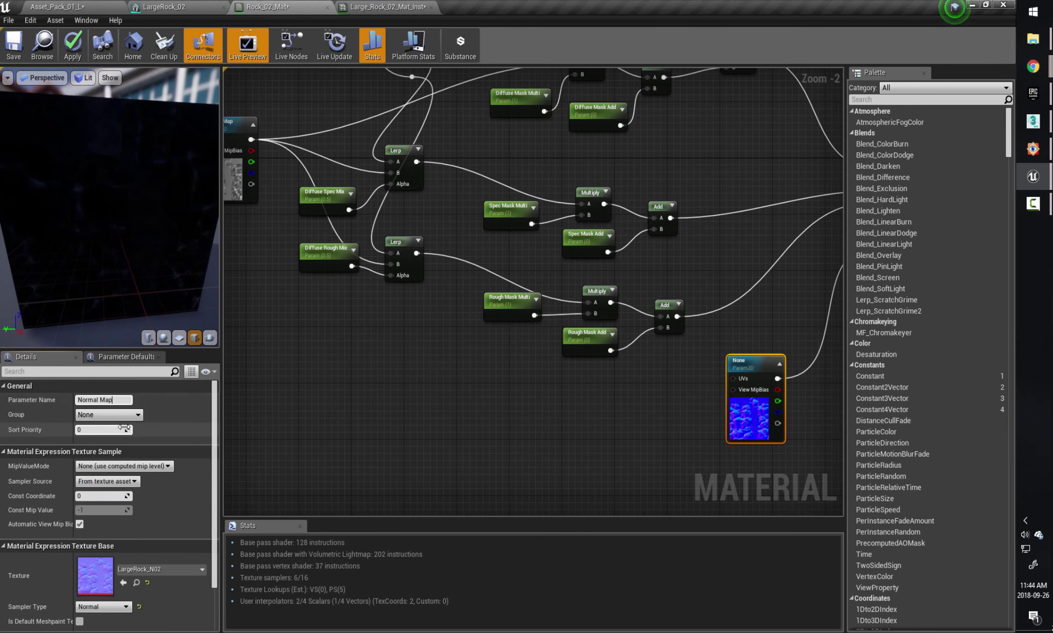
{"action": "left_click", "coordinate": [139, 414]}
{"action": "left_click", "coordinate": [104, 433]}
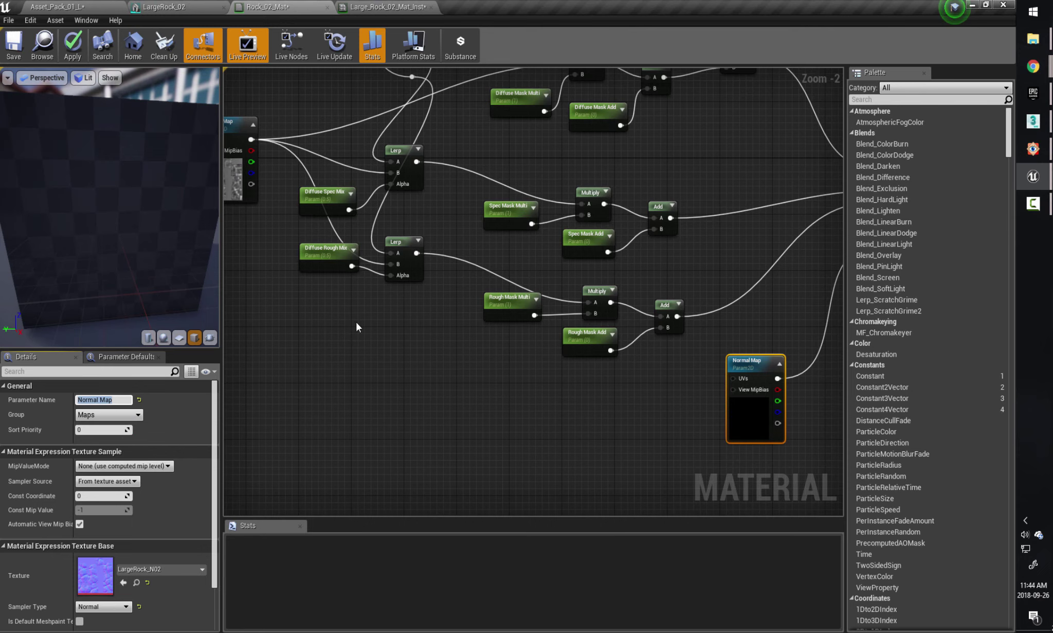
{"action": "right_click_drag", "start_coordinate": [360, 303], "coordinate": [588, 507]}
{"action": "right_click_drag", "start_coordinate": [551, 310], "coordinate": [557, 380]}
{"action": "scroll", "coordinate": [472, 209], "scroll_direction": "up", "scroll_amount": 2}
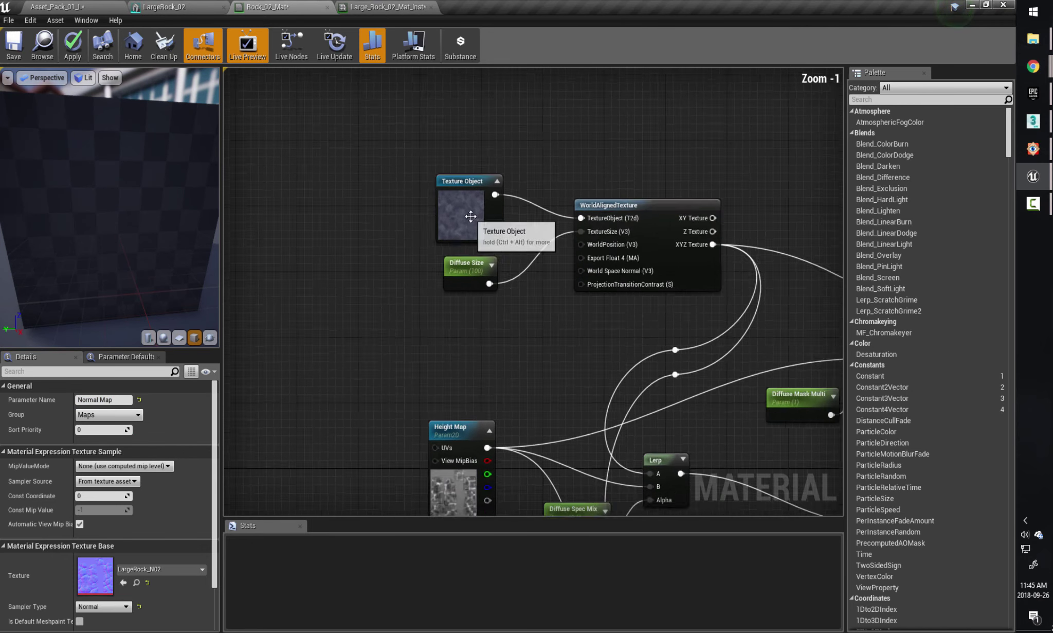
Add a TextureObjectParameter named Diffuse Map in the Maps group.
{"action": "right_click", "coordinate": [470, 177]}
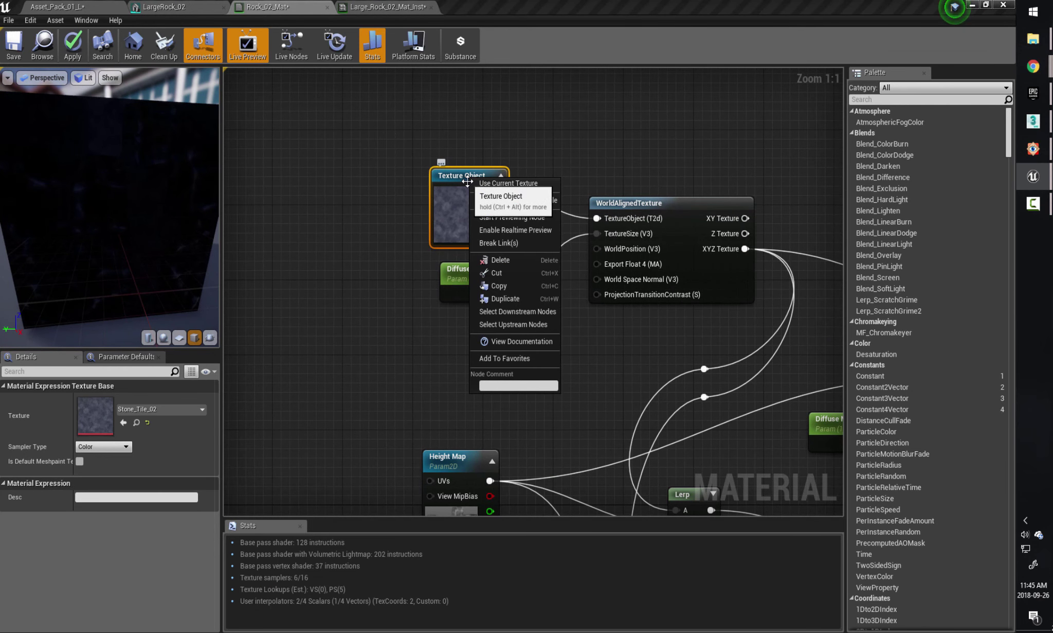
{"action": "left_click_drag", "start_coordinate": [452, 177], "coordinate": [452, 158]}
{"action": "right_click", "coordinate": [339, 155]}
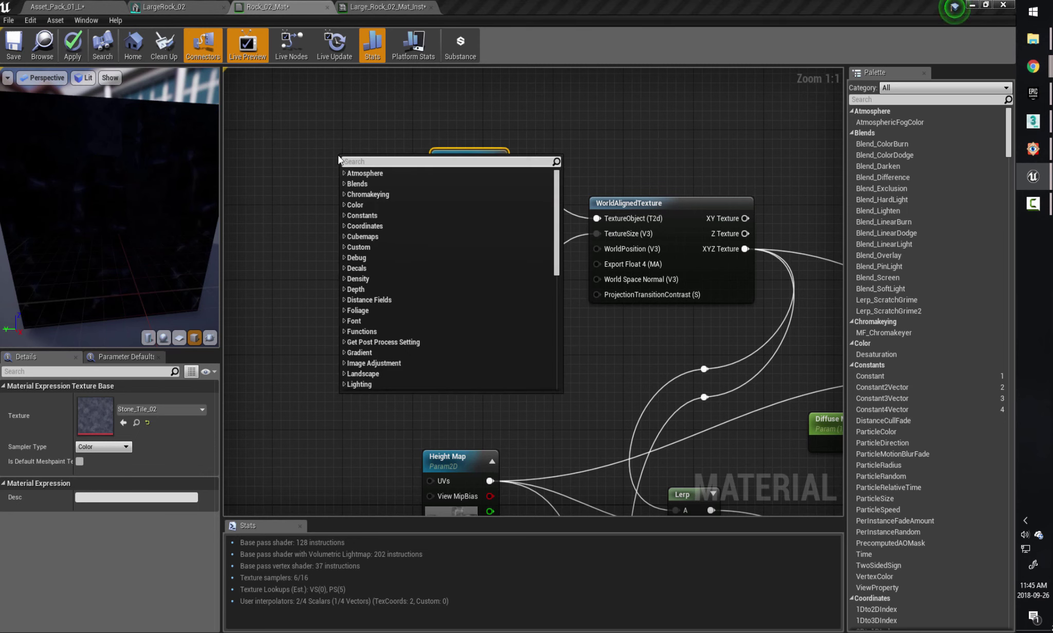
{"action": "type", "text": "tex"}
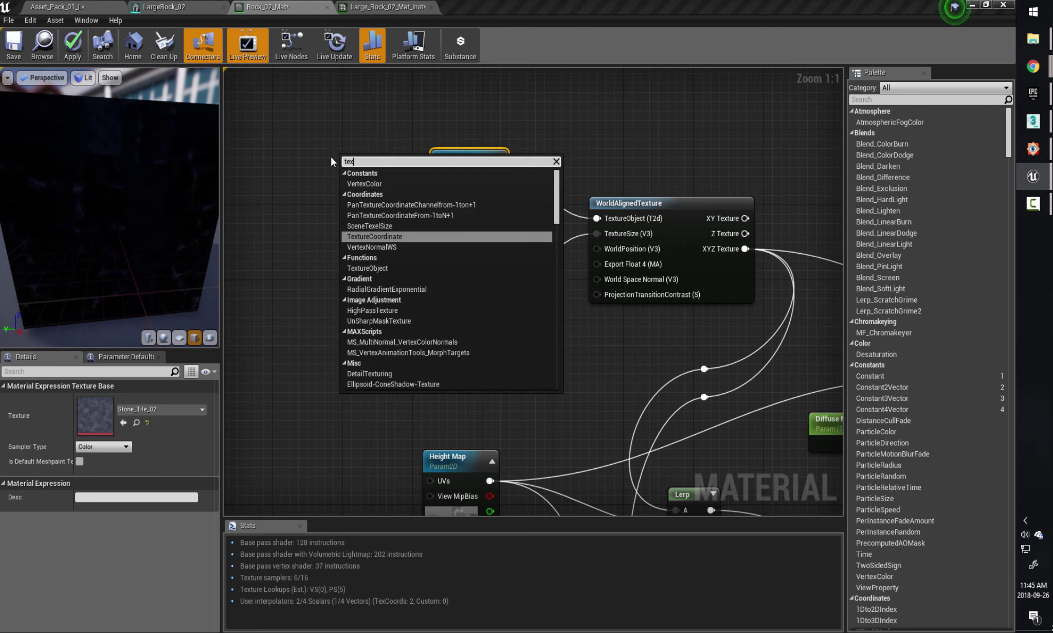
{"action": "type", "text": "tureobject"}
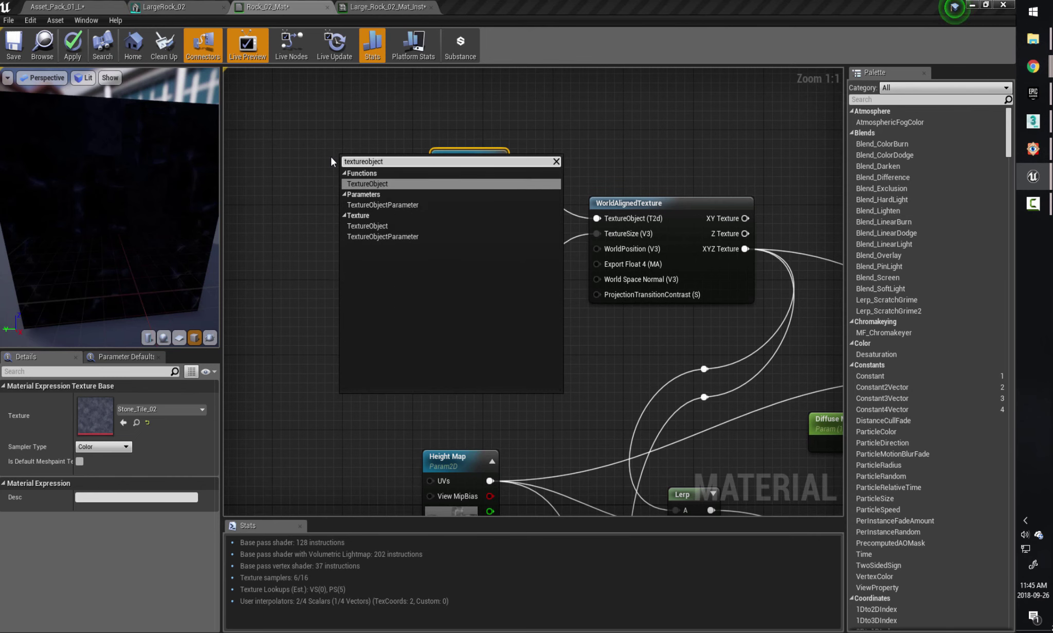
{"action": "left_click", "coordinate": [396, 205]}
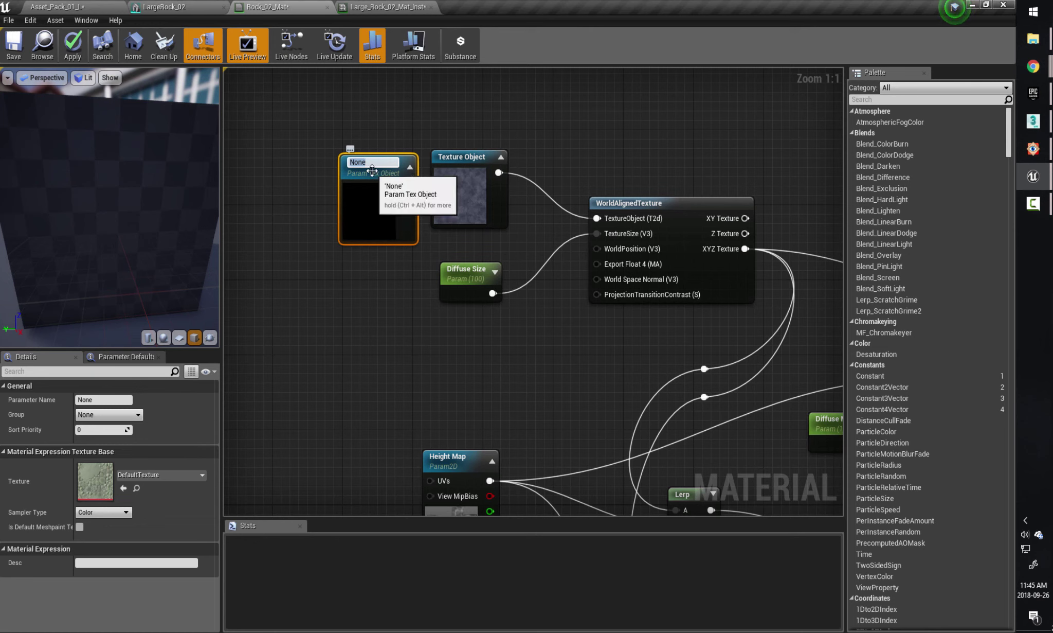
{"action": "left_click", "coordinate": [103, 399]}
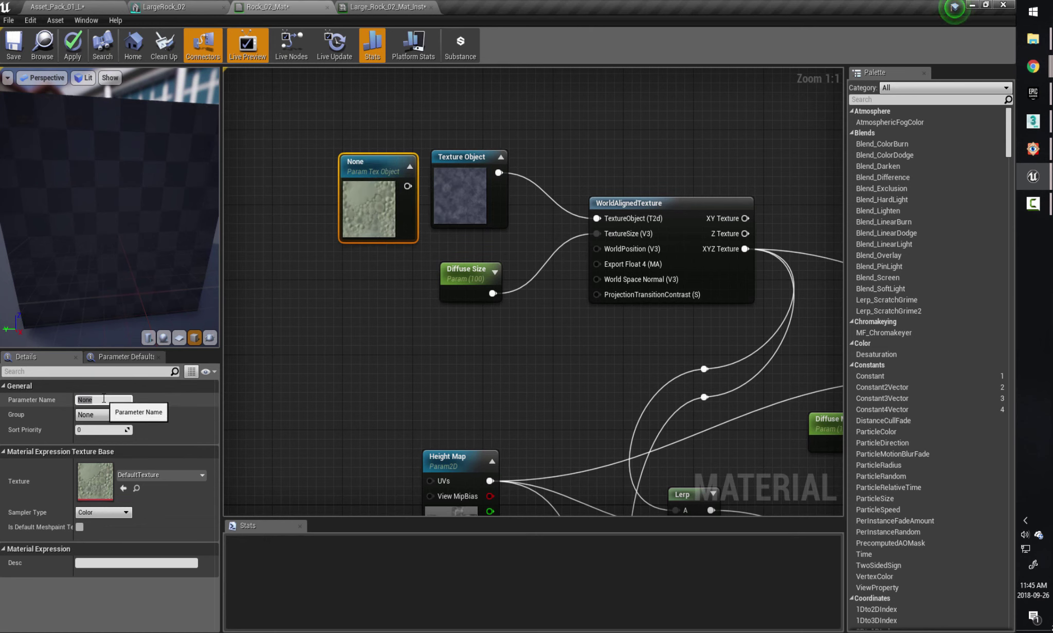
{"action": "type", "text": "Diffuse Map"}
{"action": "key", "text": "Return"}
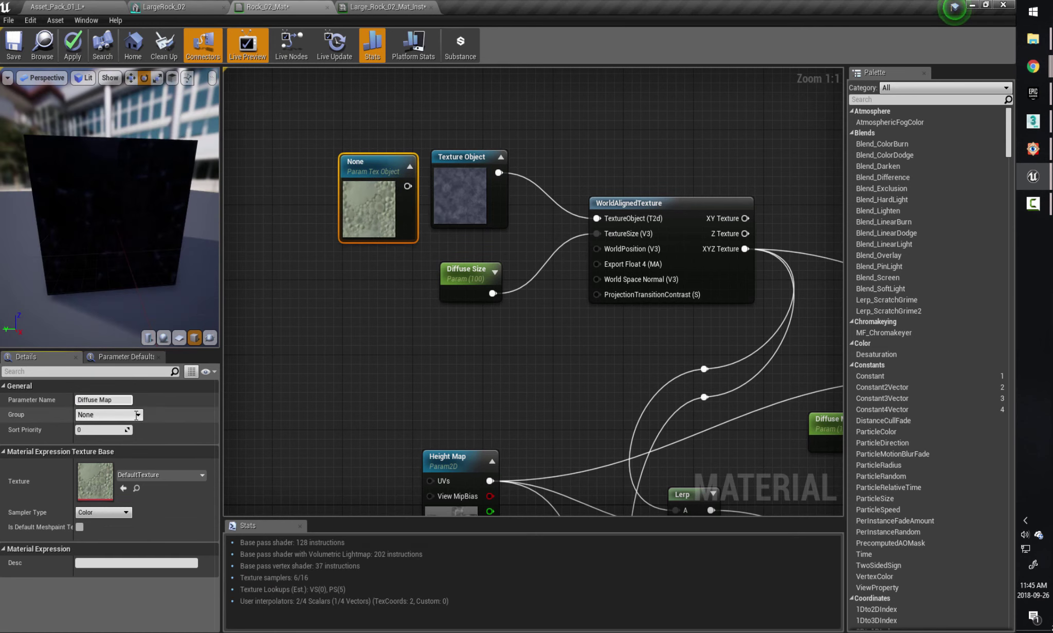
{"action": "left_click", "coordinate": [137, 416]}
{"action": "left_click", "coordinate": [106, 432]}
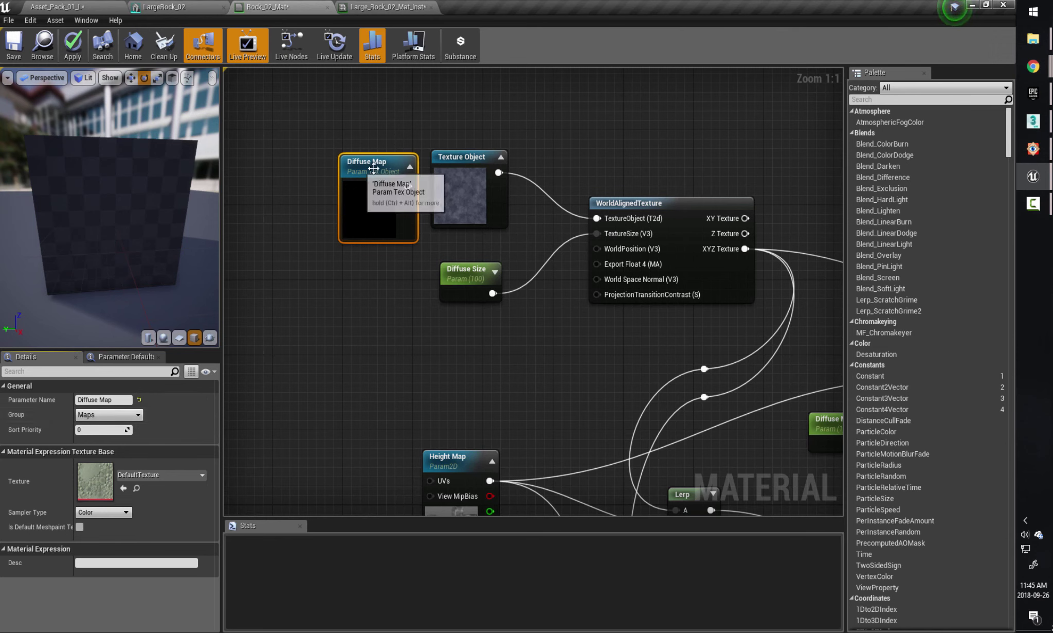
Check the stone Texture Object's texture, then browse stone textures for Diffuse Map.
{"action": "left_click_drag", "start_coordinate": [373, 168], "coordinate": [360, 163]}
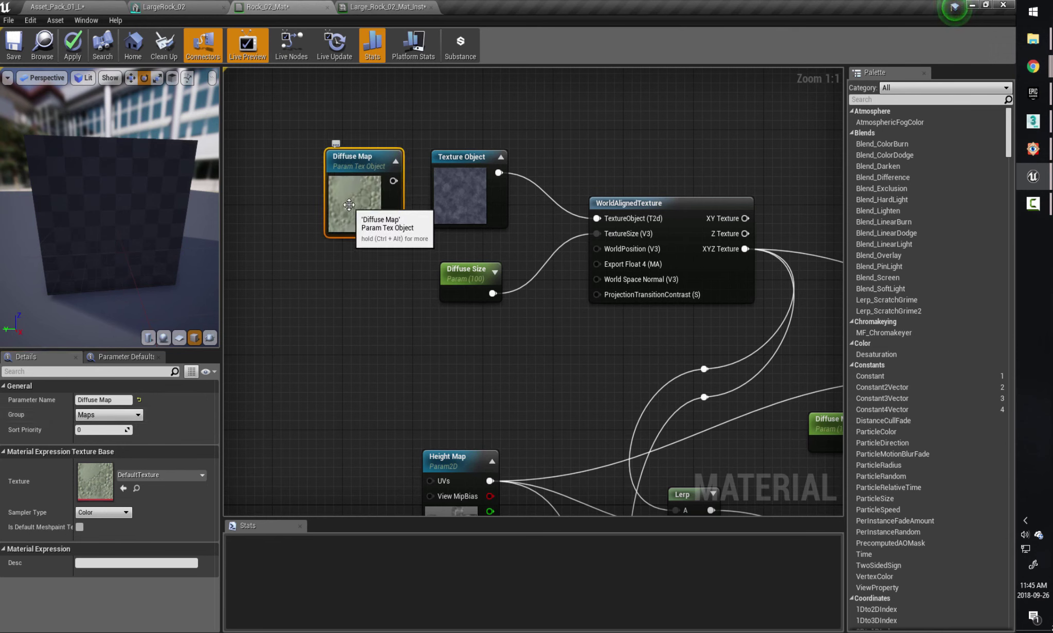
{"action": "left_click", "coordinate": [201, 475]}
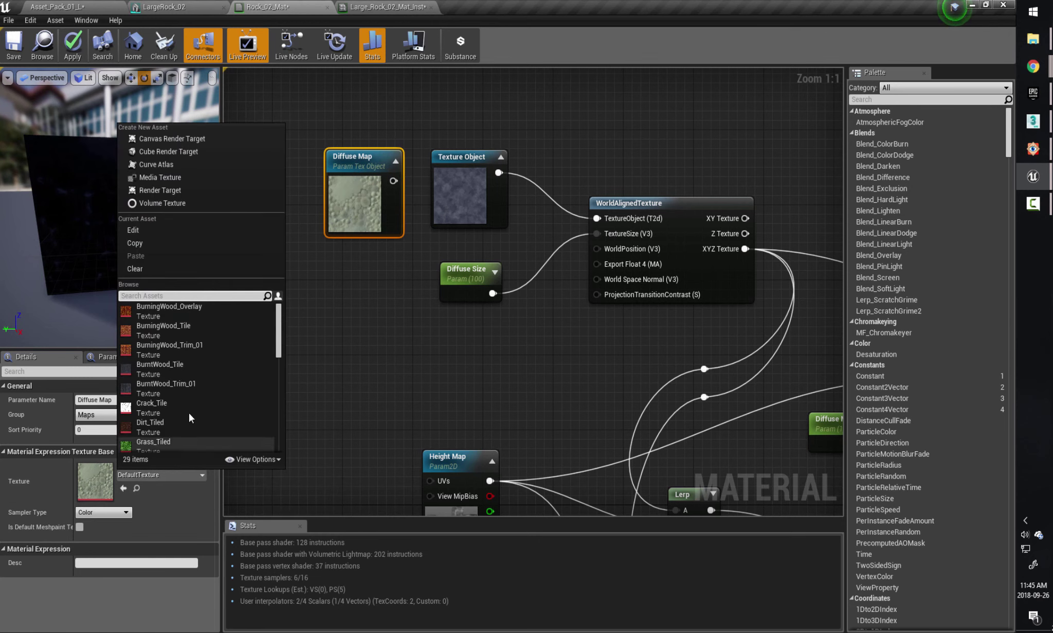
{"action": "left_click", "coordinate": [452, 201]}
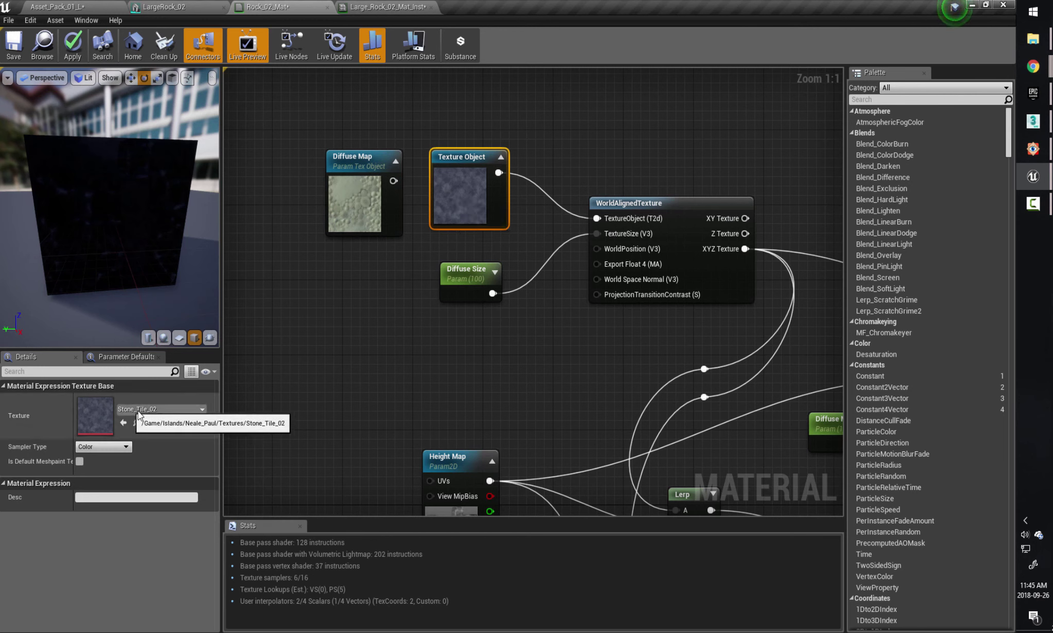
{"action": "left_click", "coordinate": [164, 410]}
{"action": "left_click", "coordinate": [360, 273]}
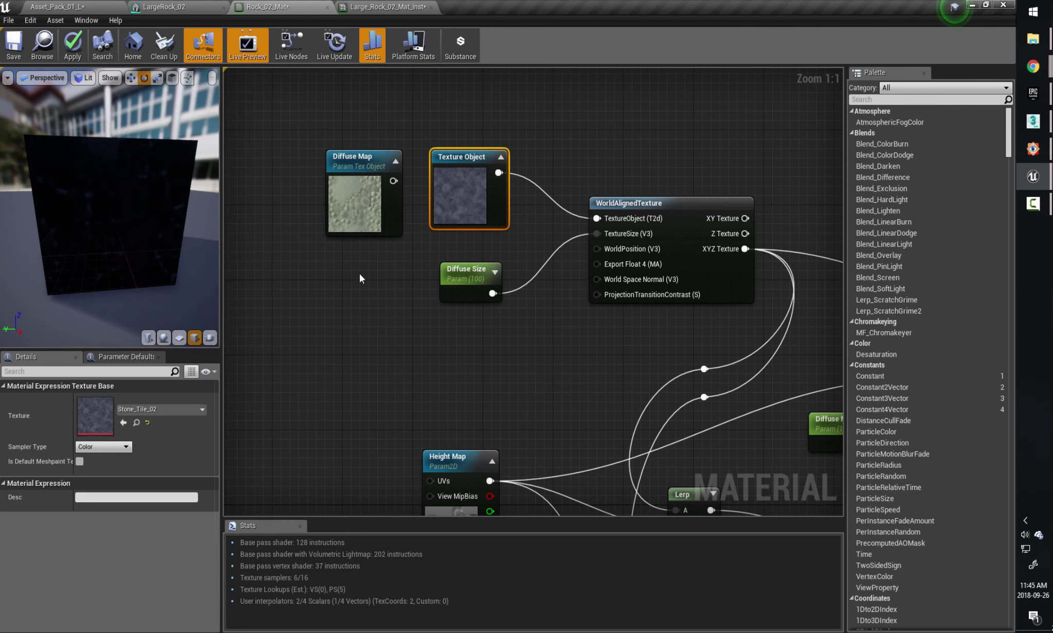
{"action": "left_click", "coordinate": [362, 195]}
{"action": "left_click", "coordinate": [157, 476]}
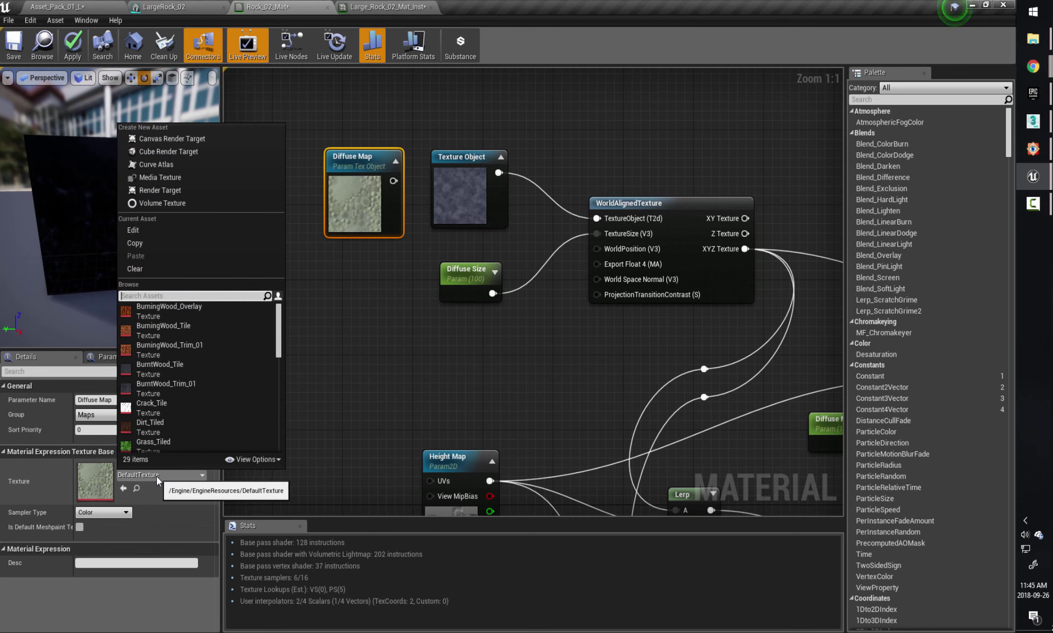